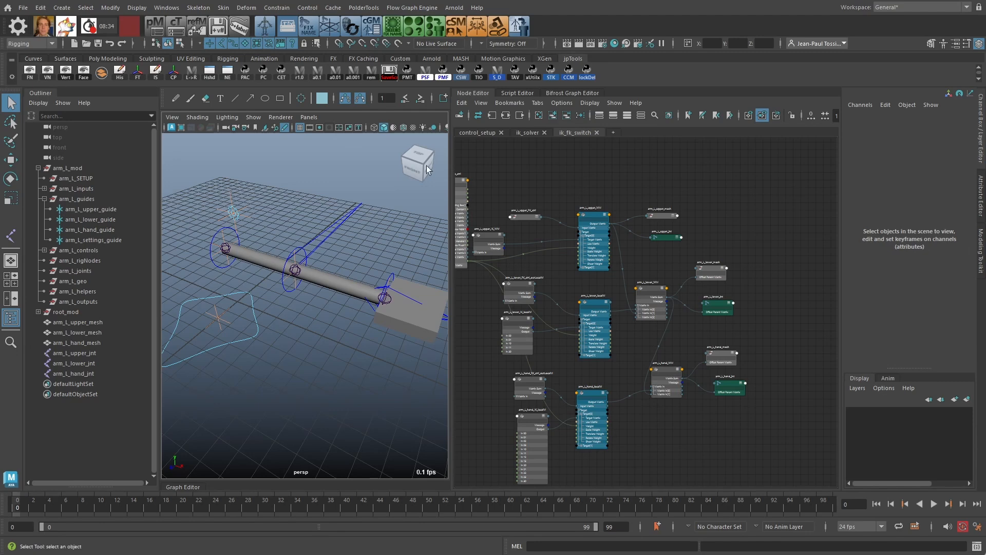
# Step: Move arm_L_hand_IK_ctrl up and back toward the shoulder, to a translation of about -1.87, 1.55, 2.71
pyautogui.keyDown('alt'); pyautogui.moveTo(246, 205); pyautogui.dragTo(321, 175); pyautogui.keyUp('alt')
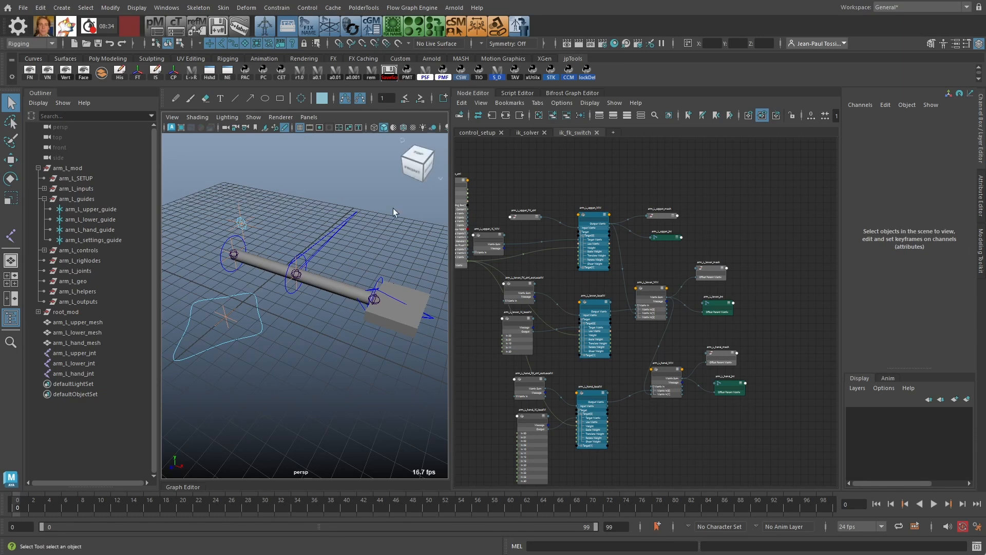
pyautogui.click(432, 320)
pyautogui.press('w')
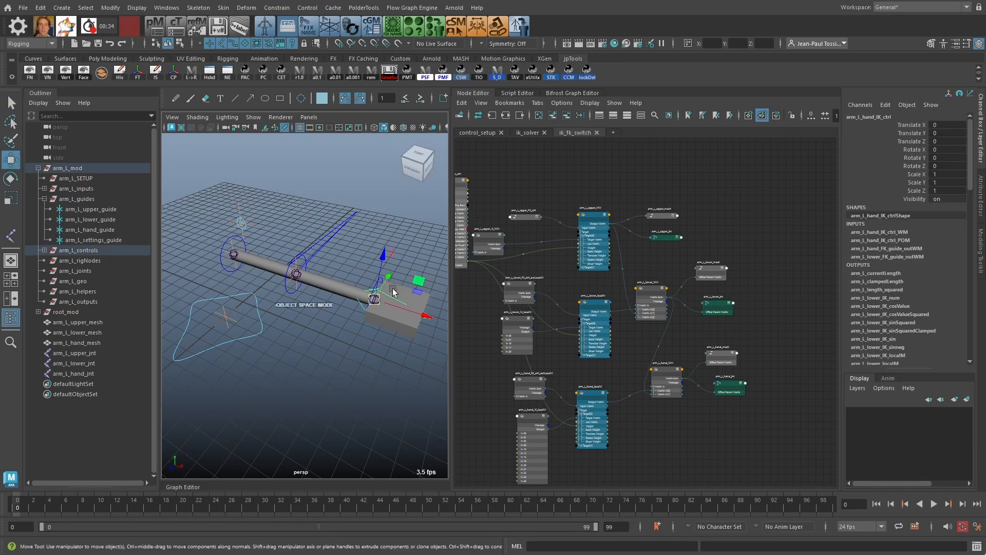
pyautogui.moveTo(397, 281); pyautogui.dragTo(353, 219)
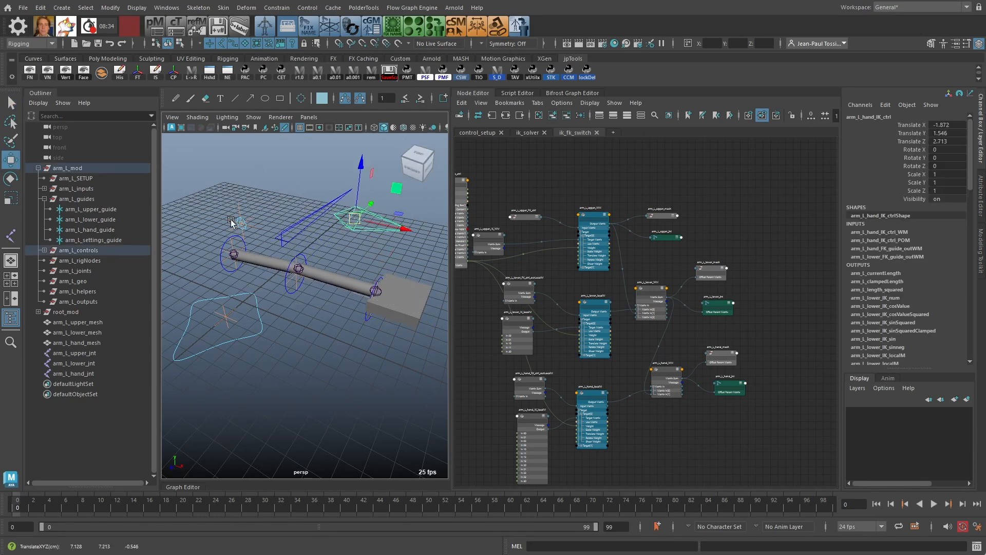
# Step: Set the Use Ik attribute of arm_L_settings_ctrl to 1
pyautogui.click(247, 230)
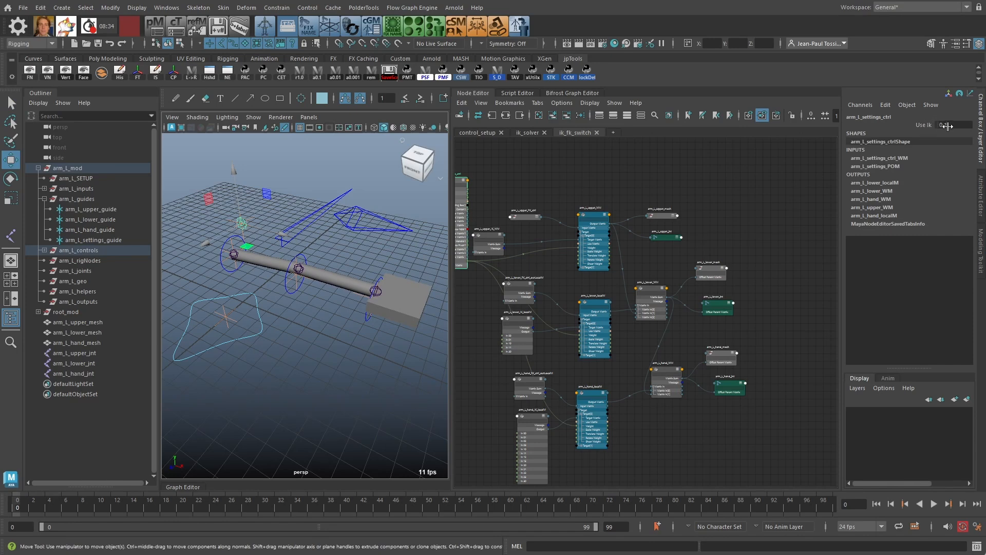
pyautogui.doubleClick(947, 126)
pyautogui.write('1')
pyautogui.press('Return')
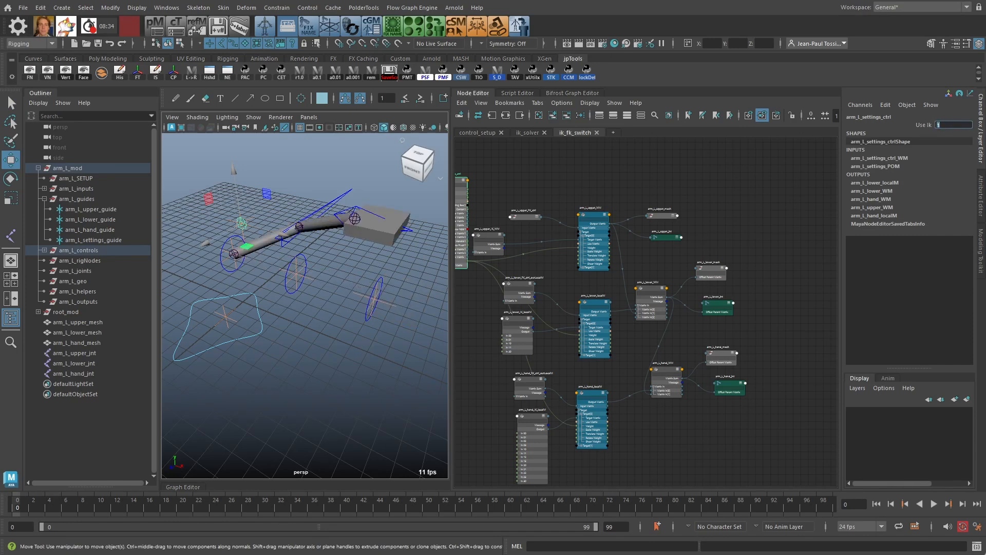
pyautogui.keyDown('alt'); pyautogui.moveTo(364, 215); pyautogui.dragTo(347, 280); pyautogui.keyUp('alt')
# Step: Open the ik_solver node graph and locate the arm_L_upper_length and arm_L_lower_length nodes
pyautogui.click(528, 132)
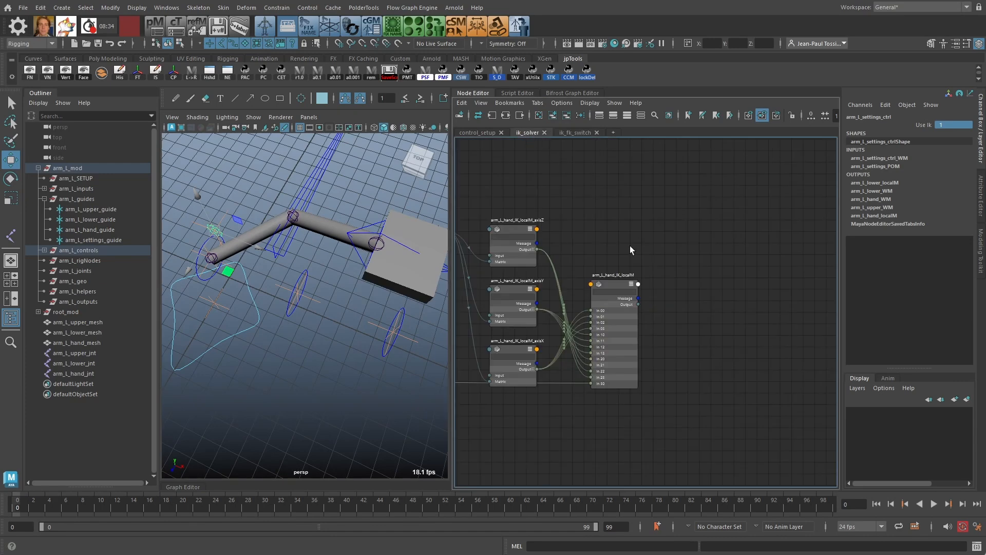
pyautogui.scroll(-4, 630, 250)
pyautogui.keyDown('alt'); pyautogui.moveTo(464, 252); pyautogui.dragTo(668, 256, button='middle'); pyautogui.keyUp('alt')
pyautogui.keyDown('alt'); pyautogui.moveTo(481, 291); pyautogui.dragTo(709, 298, button='middle'); pyautogui.keyUp('alt')
pyautogui.keyDown('alt'); pyautogui.moveTo(560, 247); pyautogui.dragTo(904, 287, button='middle'); pyautogui.keyUp('alt')
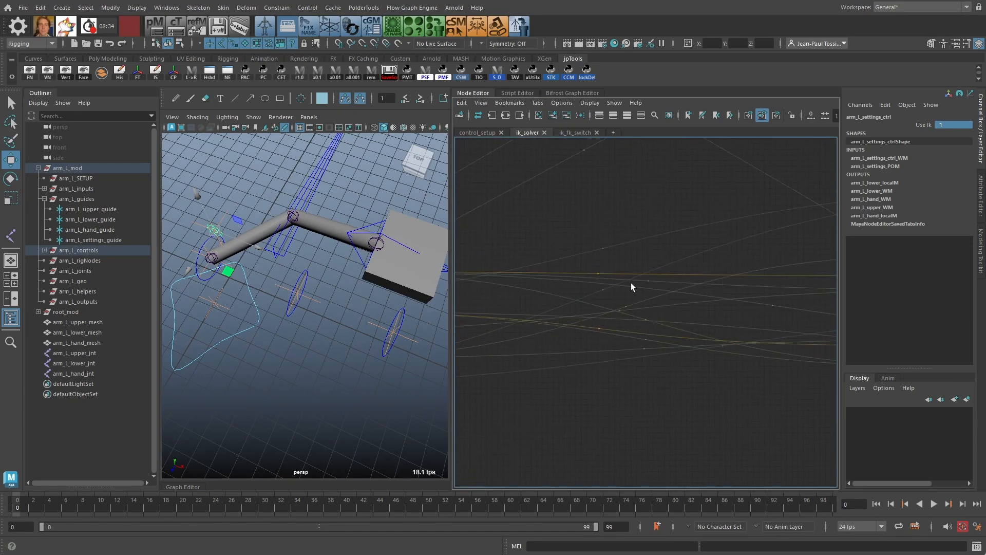
pyautogui.keyDown('alt'); pyautogui.moveTo(539, 283); pyautogui.dragTo(815, 301, button='middle'); pyautogui.keyUp('alt')
pyautogui.scroll(3, 669, 304)
pyautogui.keyDown('alt'); pyautogui.moveTo(633, 319); pyautogui.dragTo(749, 258, button='middle'); pyautogui.keyUp('alt')
pyautogui.keyDown('alt'); pyautogui.moveTo(618, 242); pyautogui.dragTo(716, 245, button='middle'); pyautogui.keyUp('alt')
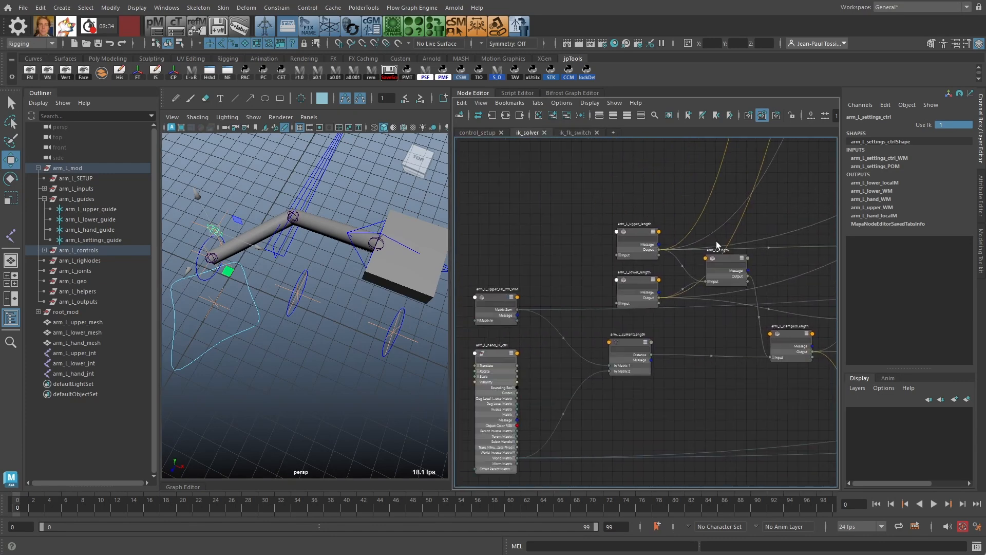
pyautogui.scroll(3, 717, 245)
pyautogui.keyDown('alt'); pyautogui.moveTo(650, 205); pyautogui.dragTo(645, 227, button='middle'); pyautogui.keyUp('alt')
# Step: Space out the arm_L_upper_length and arm_L_lower_length nodes vertically, roughly in one column above arm_L_currentLength
pyautogui.click(649, 230)
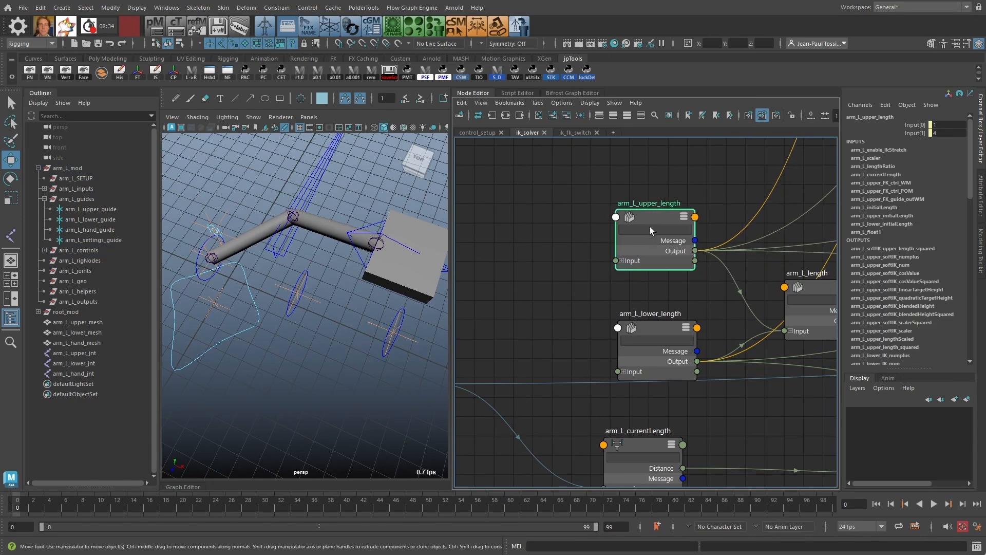
pyautogui.moveTo(643, 325); pyautogui.dragTo(641, 311)
pyautogui.moveTo(668, 218); pyautogui.dragTo(671, 198)
pyautogui.moveTo(655, 315); pyautogui.dragTo(657, 310)
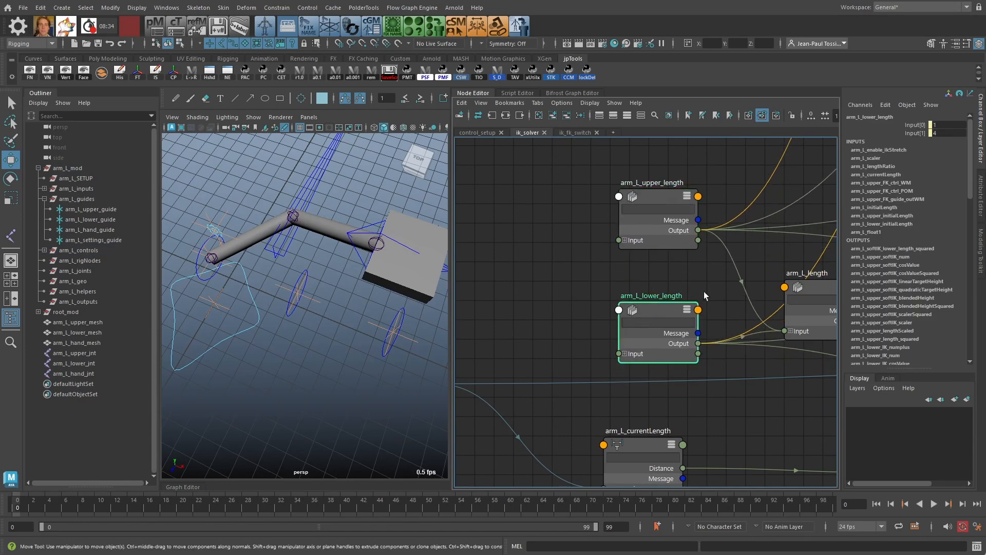
pyautogui.scroll(-3, 704, 291)
pyautogui.keyDown('alt'); pyautogui.moveTo(678, 261); pyautogui.dragTo(651, 266, button='middle'); pyautogui.keyUp('alt')
pyautogui.moveTo(643, 228); pyautogui.dragTo(643, 198)
pyautogui.moveTo(646, 307); pyautogui.dragTo(649, 285)
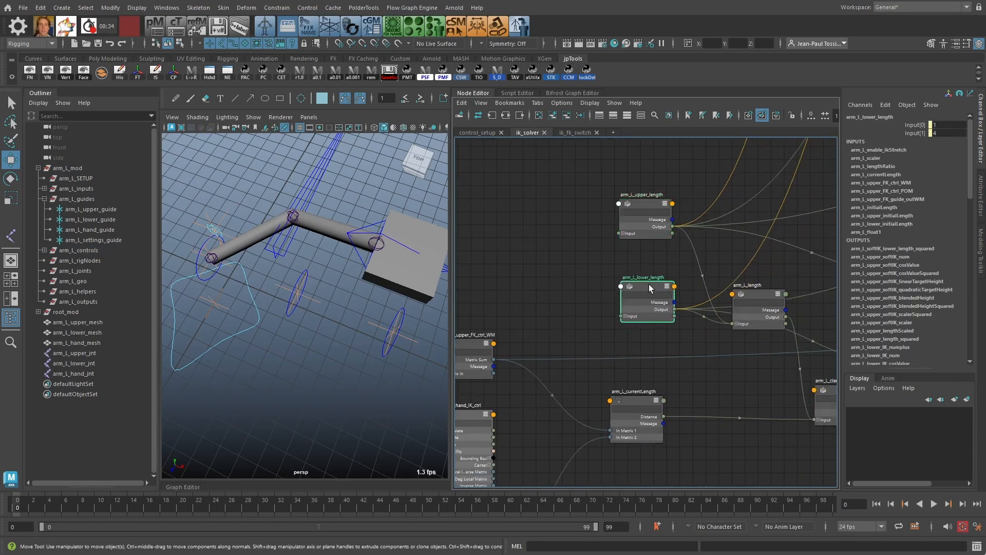
pyautogui.scroll(-1, 664, 280)
pyautogui.keyDown('alt'); pyautogui.moveTo(664, 280); pyautogui.dragTo(634, 311, button='middle'); pyautogui.keyUp('alt')
pyautogui.click(616, 229)
pyautogui.moveTo(617, 244); pyautogui.dragTo(612, 230)
pyautogui.moveTo(621, 315); pyautogui.dragTo(612, 314)
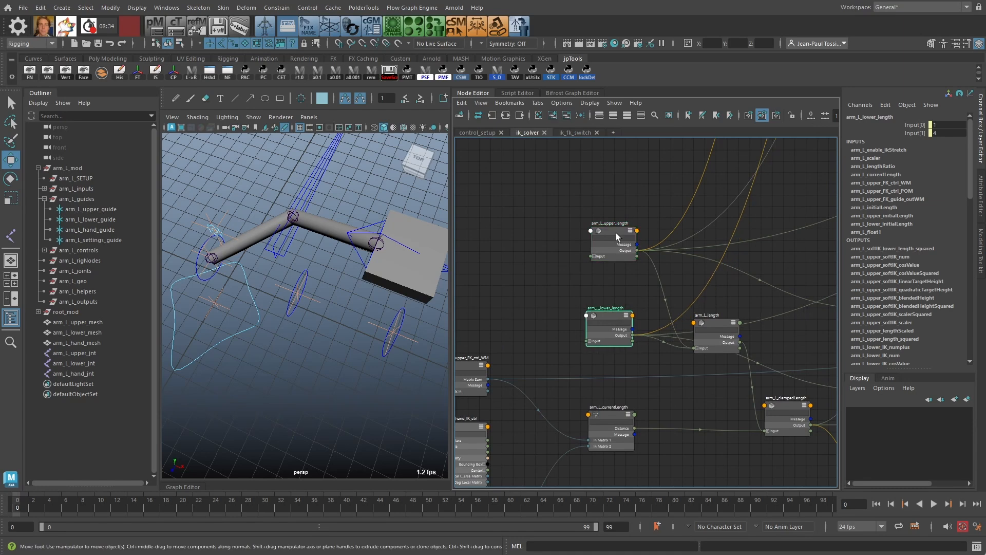
pyautogui.moveTo(615, 232); pyautogui.dragTo(615, 226)
pyautogui.moveTo(609, 311); pyautogui.dragTo(609, 307)
pyautogui.moveTo(610, 228); pyautogui.dragTo(606, 230)
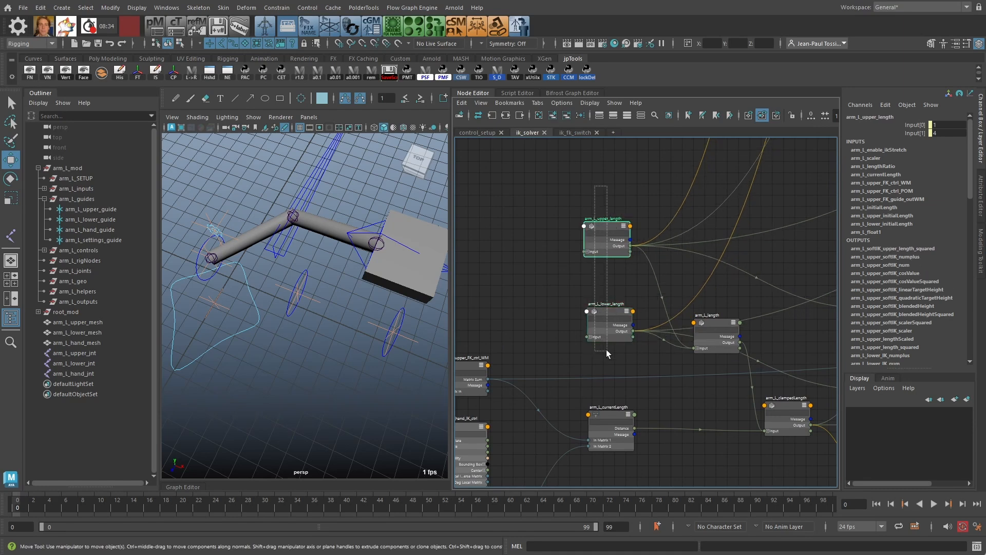
# Step: Add the input nodes of arm_L_upper_length and arm_L_lower_length to the ik_solver graph
pyautogui.keyDown('shift'); pyautogui.click(589, 312); pyautogui.keyUp('shift')
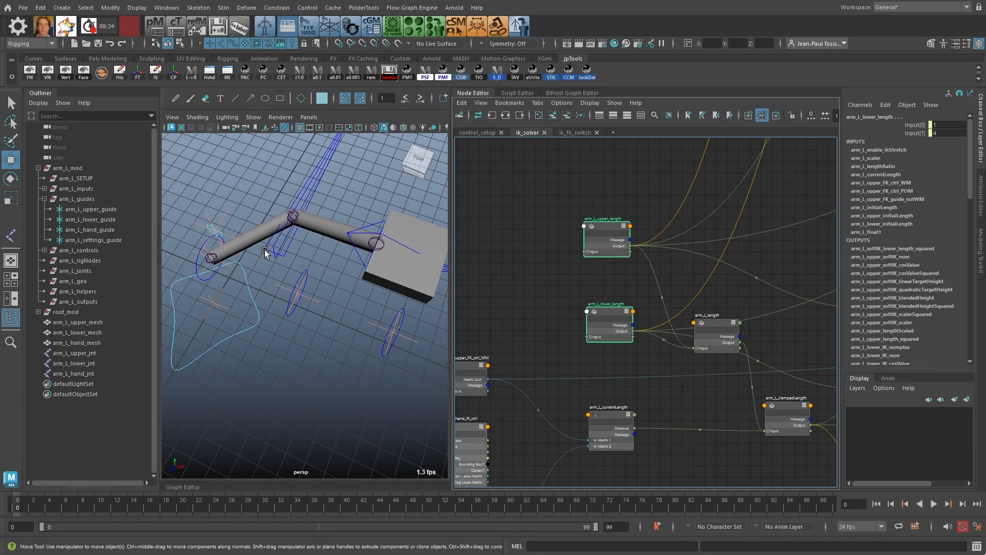
pyautogui.click(591, 191)
pyautogui.press('a')
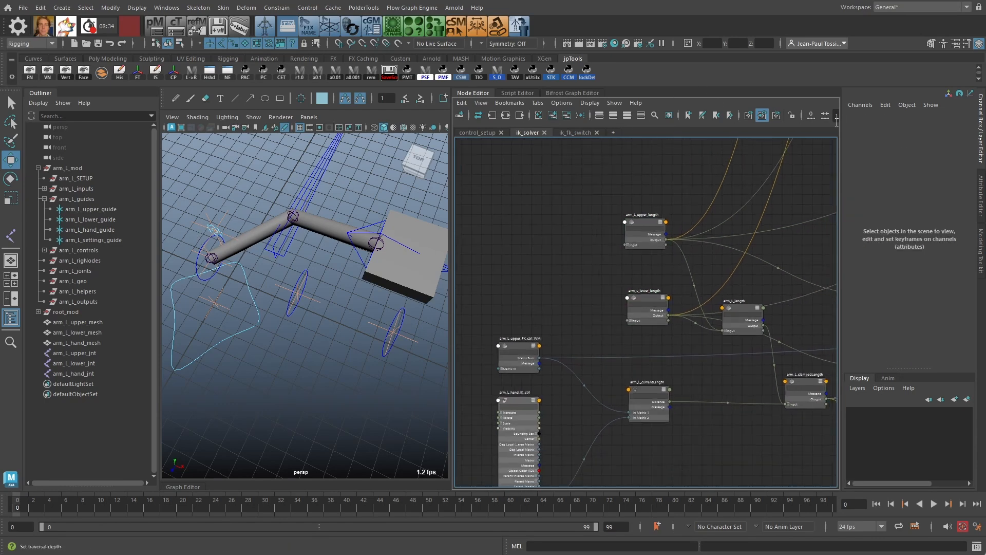
pyautogui.click(561, 103)
pyautogui.click(590, 180)
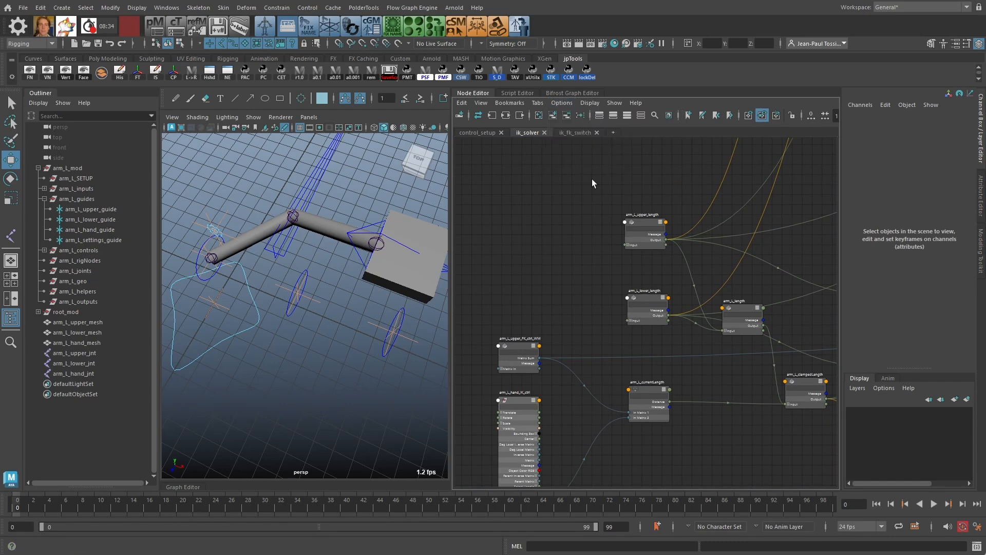
pyautogui.moveTo(594, 196); pyautogui.dragTo(651, 325)
pyautogui.press('a')
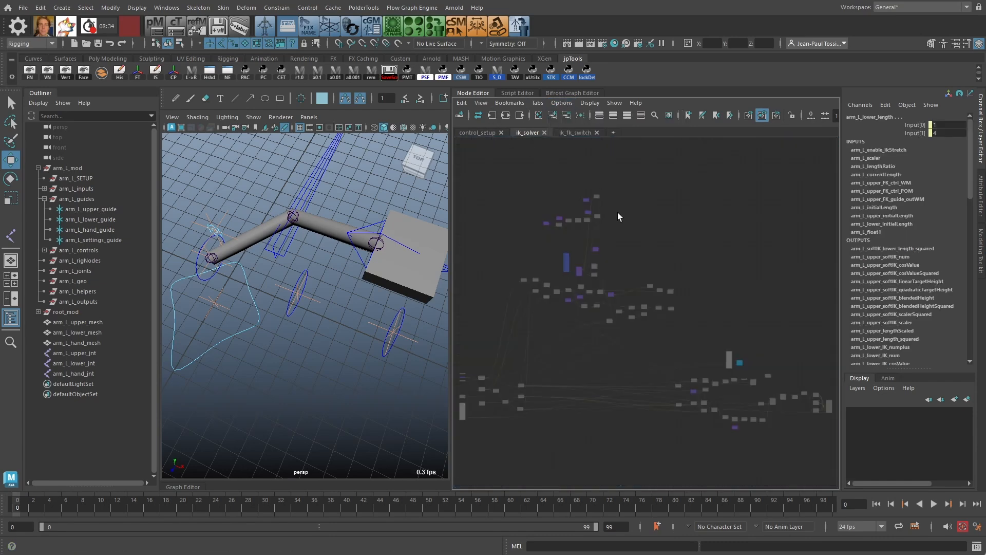
pyautogui.press('f')
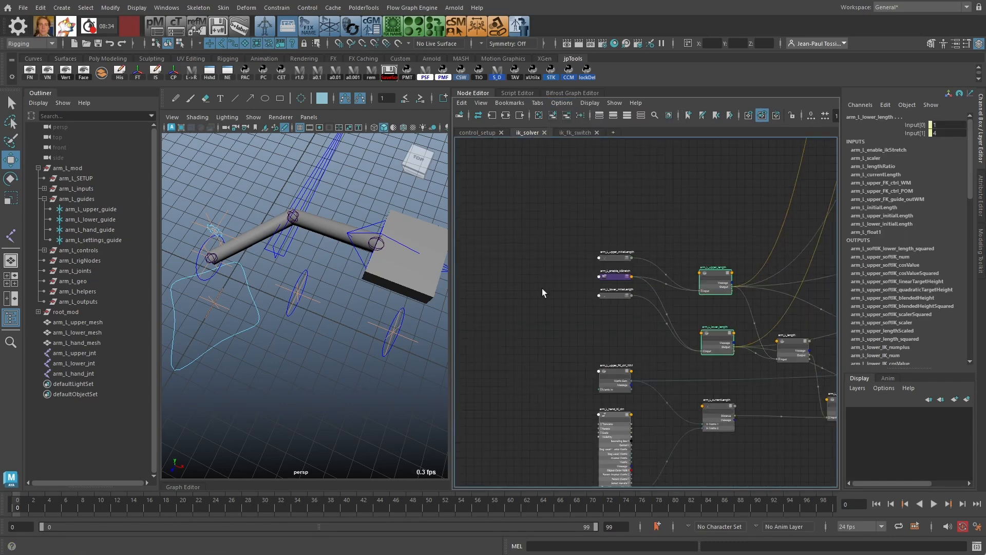
# Step: Arrange the two initialLength nodes above and below arm_L_enable_ikStretch, beside the length nodes they feed
pyautogui.scroll(5, 586, 256)
pyautogui.moveTo(552, 320); pyautogui.dragTo(535, 403)
pyautogui.click(554, 272)
pyautogui.moveTo(554, 272); pyautogui.dragTo(523, 340)
pyautogui.moveTo(548, 230); pyautogui.dragTo(530, 239)
pyautogui.moveTo(531, 339); pyautogui.dragTo(543, 331)
pyautogui.moveTo(546, 230); pyautogui.dragTo(546, 242)
pyautogui.scroll(-1, 540, 237)
pyautogui.keyDown('alt'); pyautogui.moveTo(541, 237); pyautogui.dragTo(597, 226, button='middle'); pyautogui.keyUp('alt')
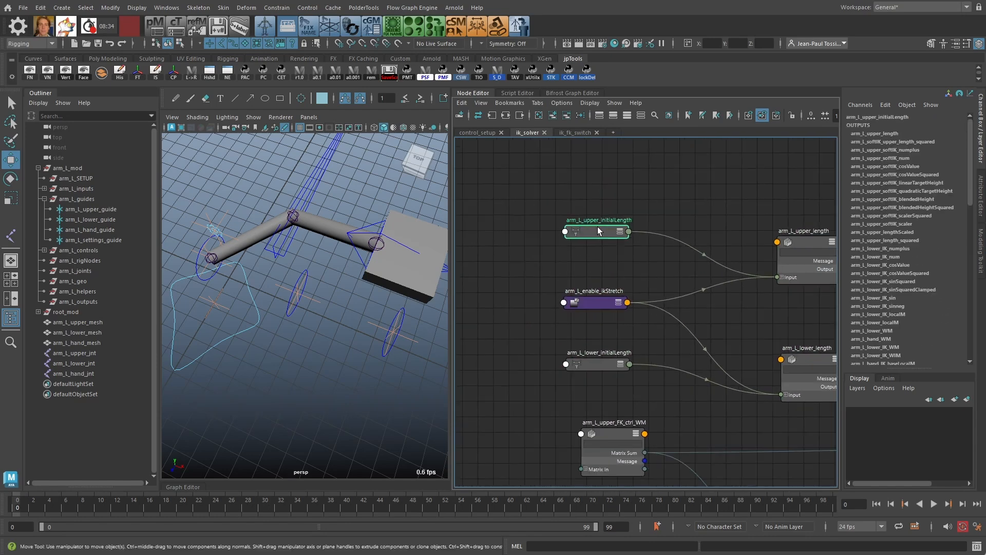
# Step: Add the input connections of arm_L_upper_initialLength and arm_L_lower_initialLength to the graph
pyautogui.click(590, 362)
pyautogui.keyDown('shift'); pyautogui.click(596, 227); pyautogui.keyUp('shift')
pyautogui.keyDown('alt'); pyautogui.moveTo(603, 295); pyautogui.dragTo(692, 311, button='middle'); pyautogui.keyUp('alt')
pyautogui.click(492, 115)
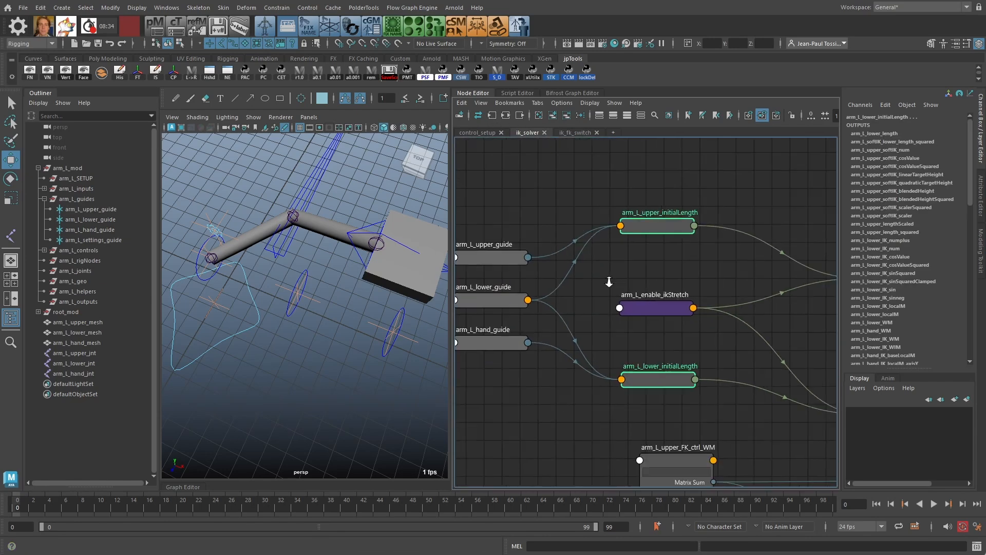
# Step: Spread the upper, lower and hand guide nodes into a vertical column in front of the initialLength nodes
pyautogui.click(591, 222)
pyautogui.moveTo(586, 250); pyautogui.dragTo(581, 207)
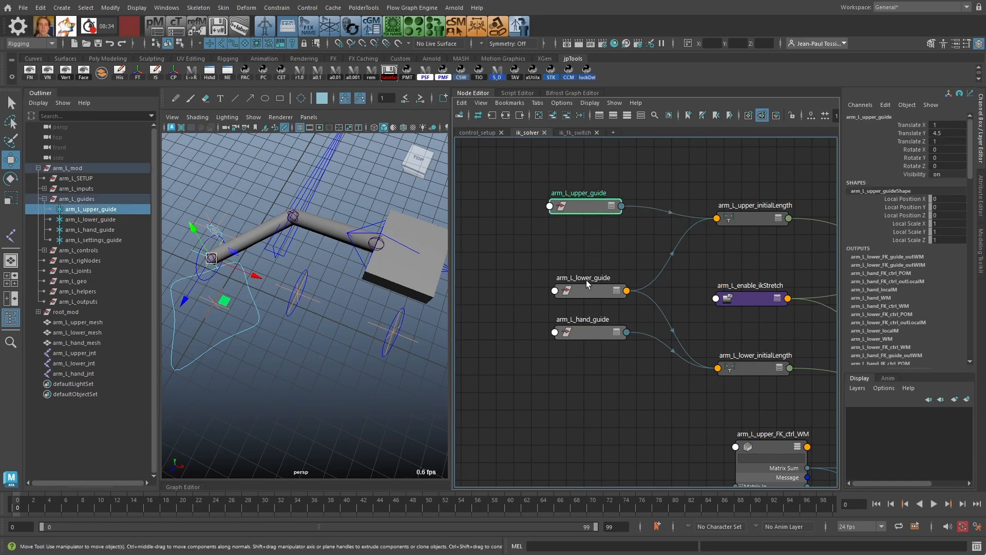
pyautogui.moveTo(586, 291); pyautogui.dragTo(586, 278)
pyautogui.moveTo(588, 334); pyautogui.dragTo(584, 372)
pyautogui.moveTo(593, 274); pyautogui.dragTo(588, 289)
pyautogui.keyDown('shift'); pyautogui.moveTo(592, 201); pyautogui.dragTo(581, 201); pyautogui.keyUp('shift')
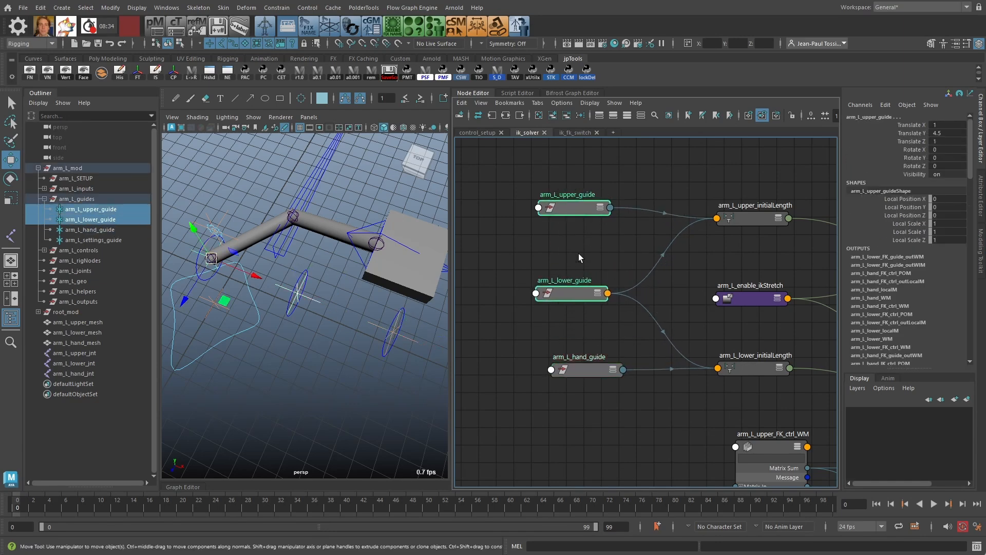
pyautogui.moveTo(580, 288); pyautogui.dragTo(585, 288)
pyautogui.keyDown('alt'); pyautogui.moveTo(600, 298); pyautogui.dragTo(564, 294, button='middle'); pyautogui.keyUp('alt')
# Step: Check the two initialLength nodes and nudge arm_L_upper_length and arm_L_lower_length slightly away from them
pyautogui.click(717, 205)
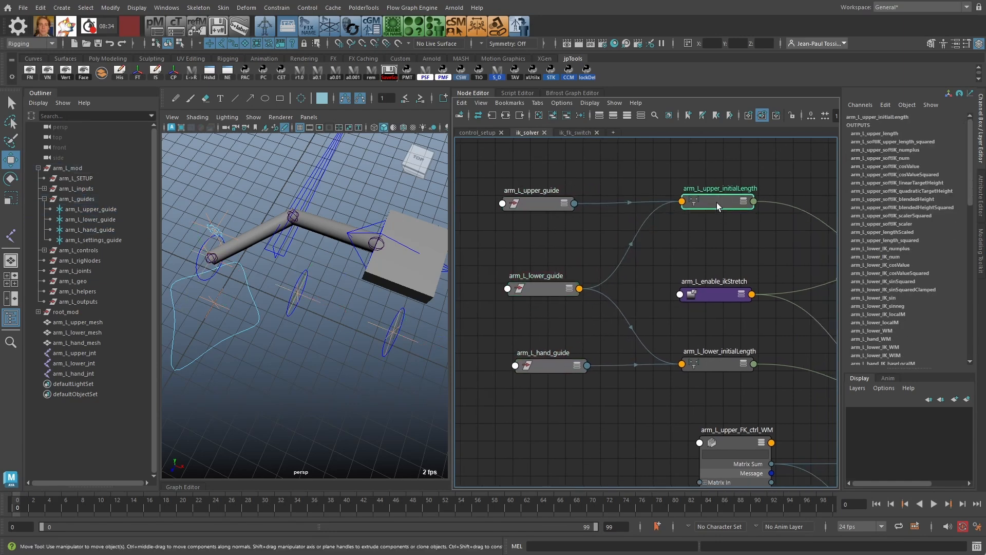
pyautogui.click(715, 362)
pyautogui.keyDown('alt'); pyautogui.moveTo(790, 245); pyautogui.dragTo(669, 268, button='middle'); pyautogui.keyUp('alt')
pyautogui.keyDown('alt'); pyautogui.moveTo(669, 269); pyautogui.dragTo(663, 234, button='right'); pyautogui.keyUp('alt')
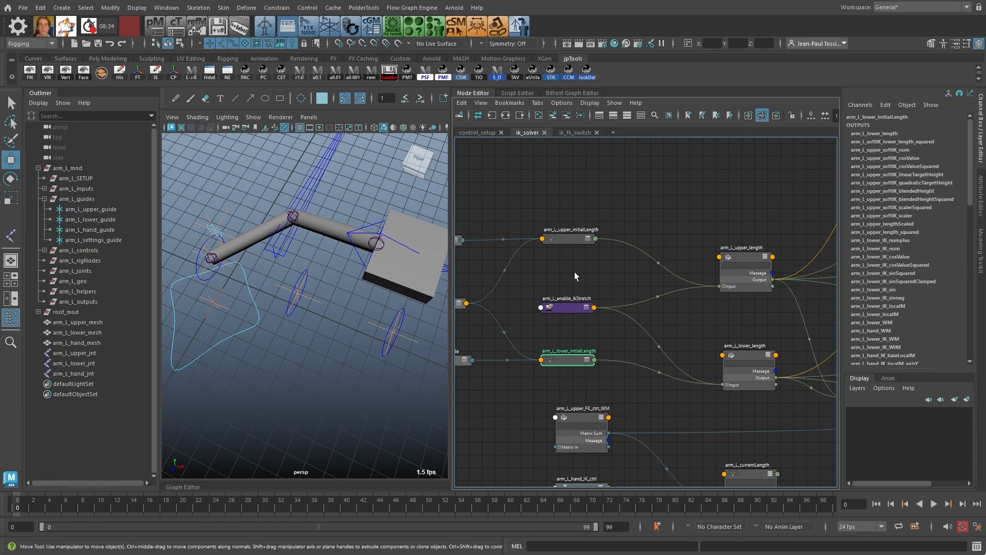
pyautogui.moveTo(748, 258); pyautogui.dragTo(752, 257)
pyautogui.moveTo(750, 349); pyautogui.dragTo(755, 349)
pyautogui.click(714, 222)
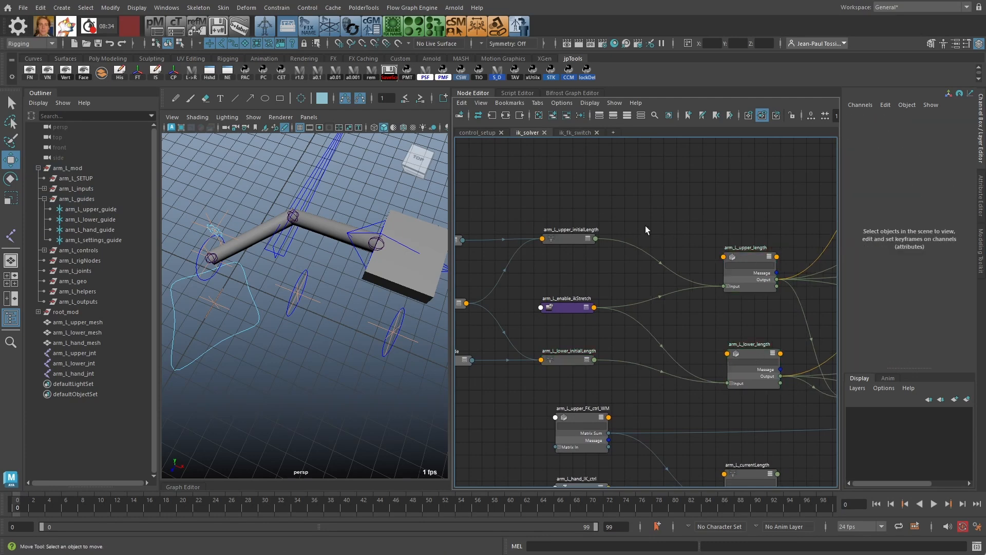
# Step: Inspect the arm's settings, hand IK and upper FK controls in the viewport from several angles
pyautogui.keyDown('alt'); pyautogui.moveTo(260, 257); pyautogui.dragTo(233, 205); pyautogui.keyUp('alt')
pyautogui.click(236, 212)
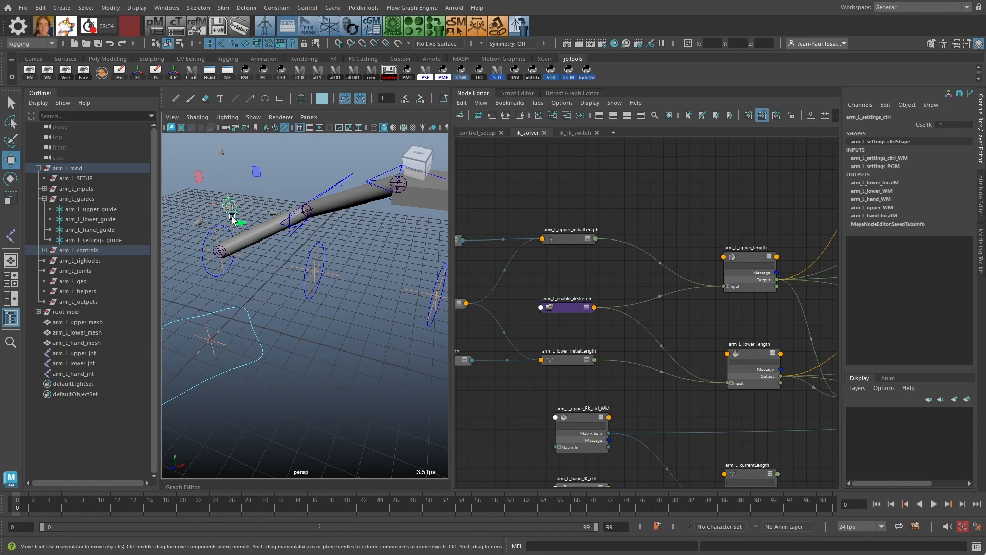
pyautogui.keyDown('alt'); pyautogui.moveTo(253, 221); pyautogui.dragTo(363, 255); pyautogui.keyUp('alt')
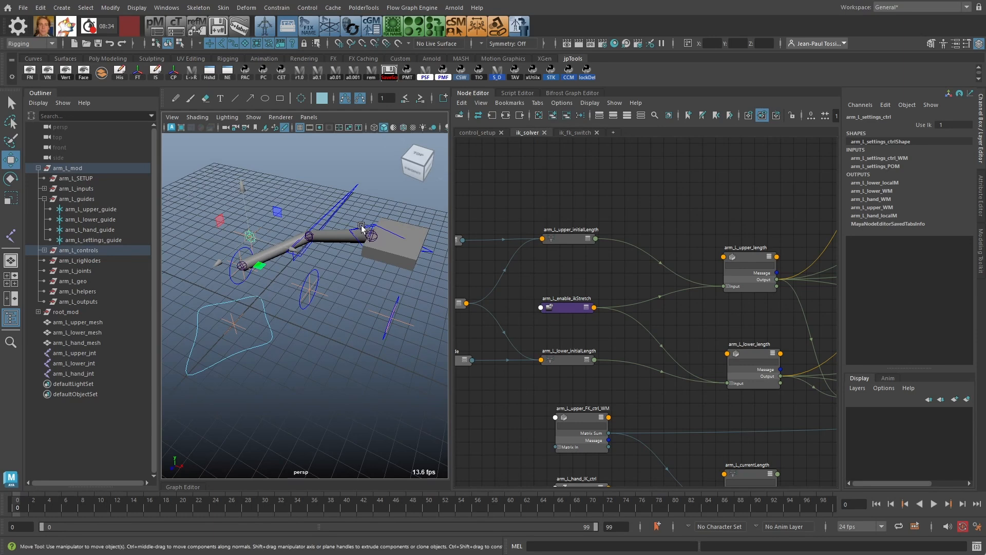
pyautogui.click(363, 229)
pyautogui.click(363, 229)
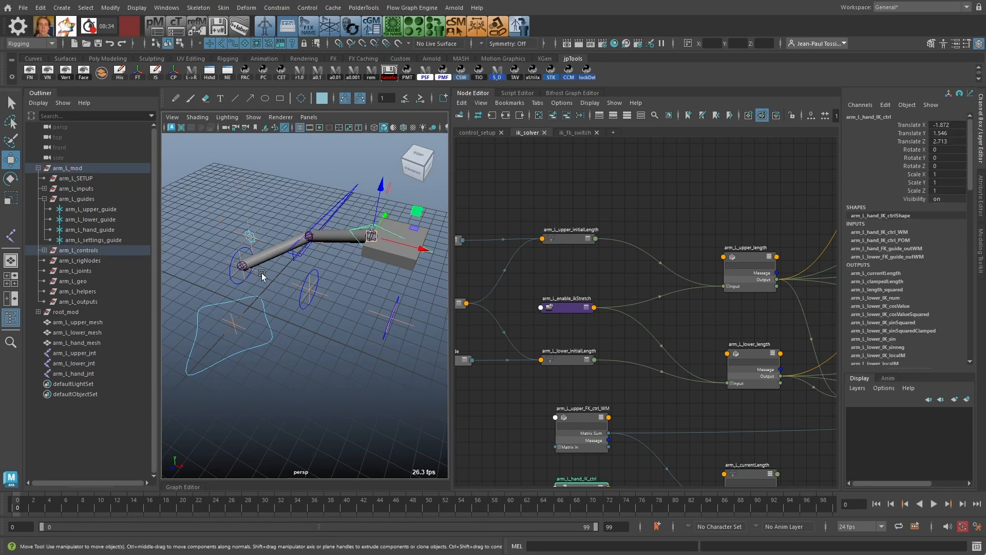
pyautogui.click(236, 284)
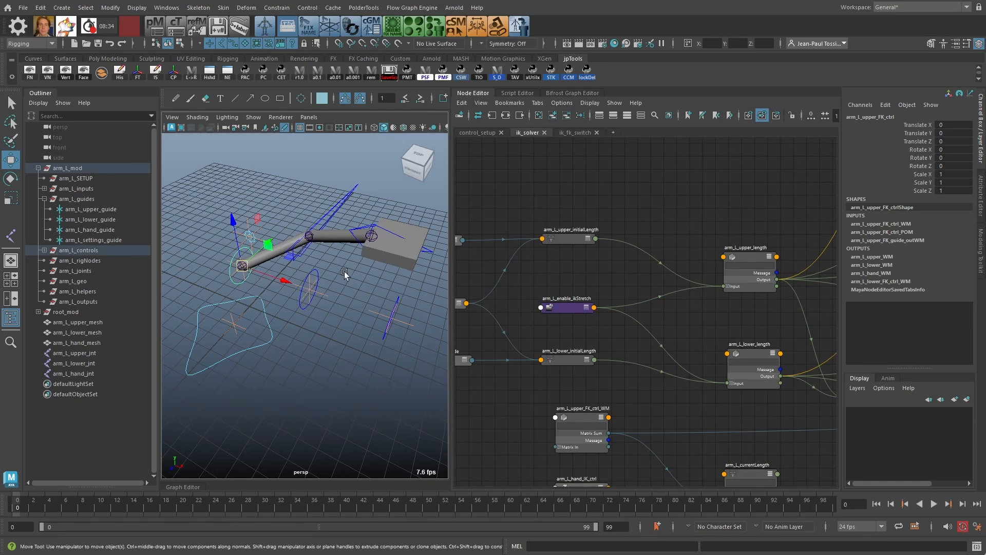
pyautogui.keyDown('alt'); pyautogui.moveTo(345, 273); pyautogui.dragTo(348, 256); pyautogui.keyUp('alt')
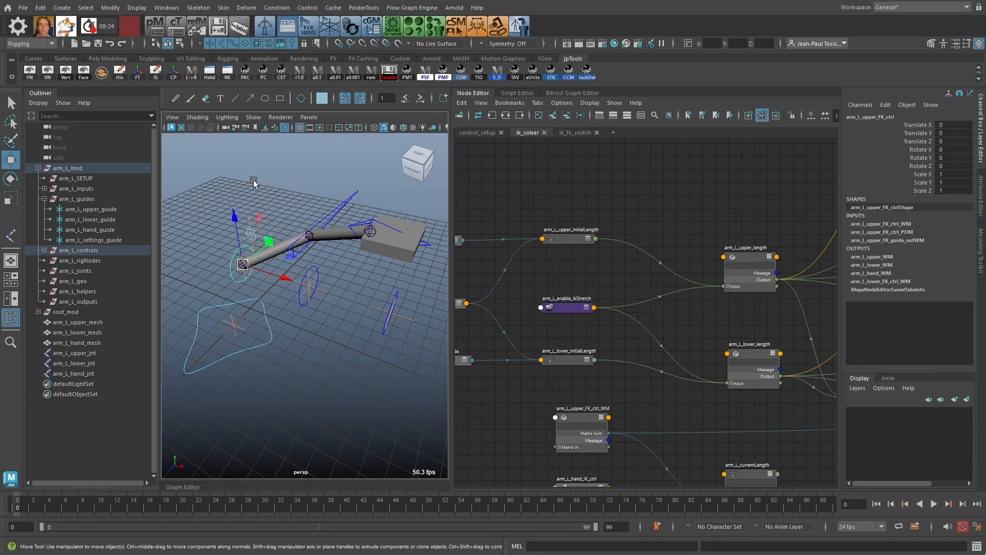
pyautogui.keyDown('alt'); pyautogui.moveTo(303, 214); pyautogui.dragTo(297, 237); pyautogui.keyUp('alt')
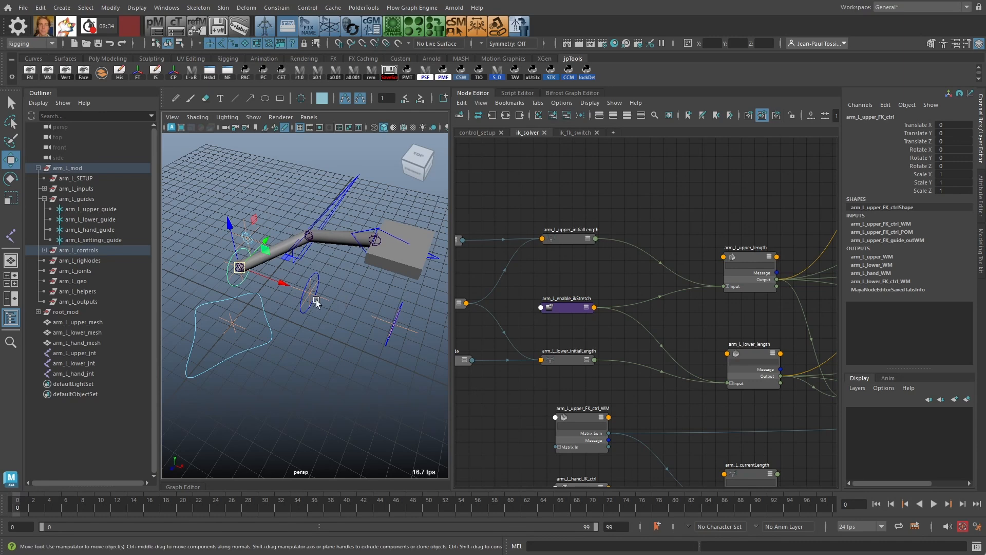
# Step: Start a new attribute on arm_L_settings_ctrl with the long name upper_length_scaler and copy that name
pyautogui.click(275, 176)
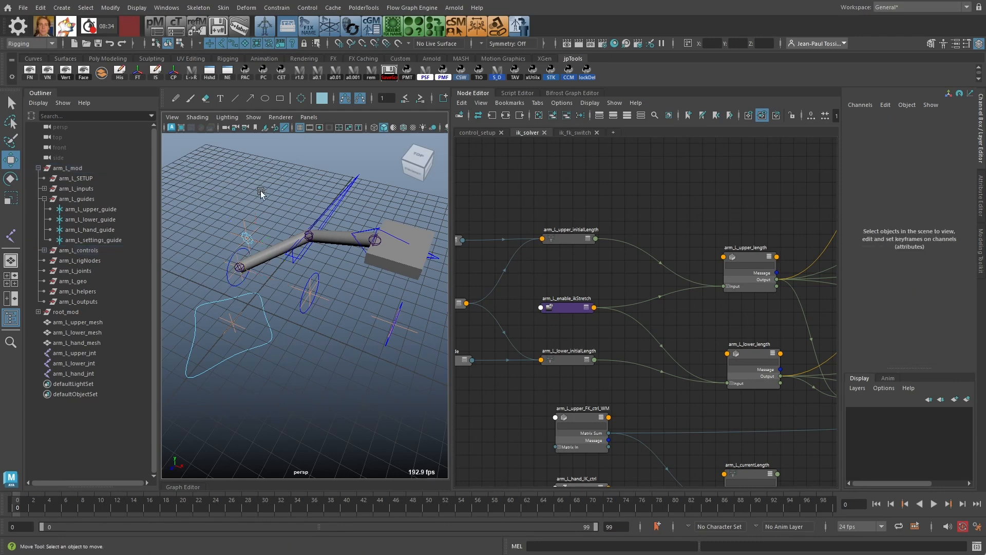
pyautogui.scroll(3, 265, 220)
pyautogui.click(236, 226)
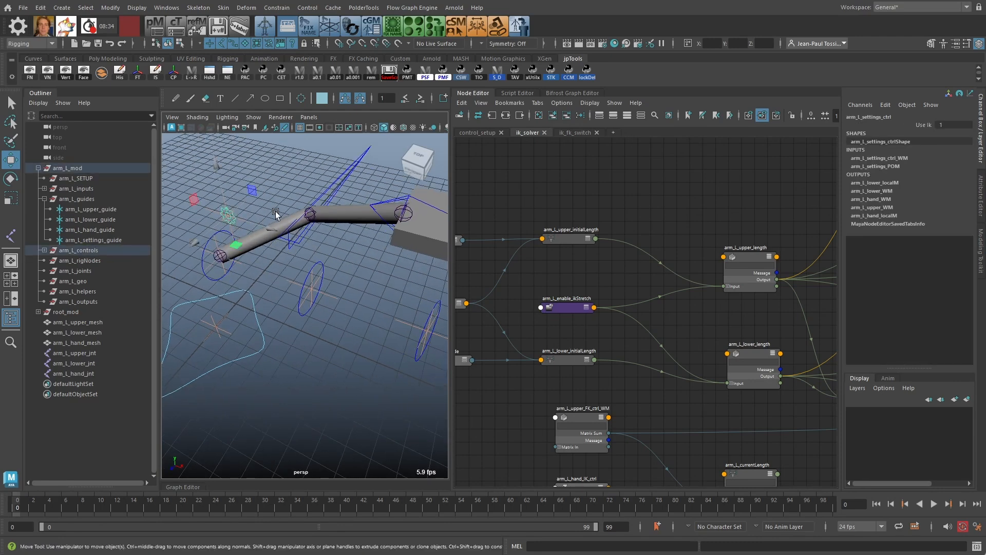
pyautogui.click(885, 104)
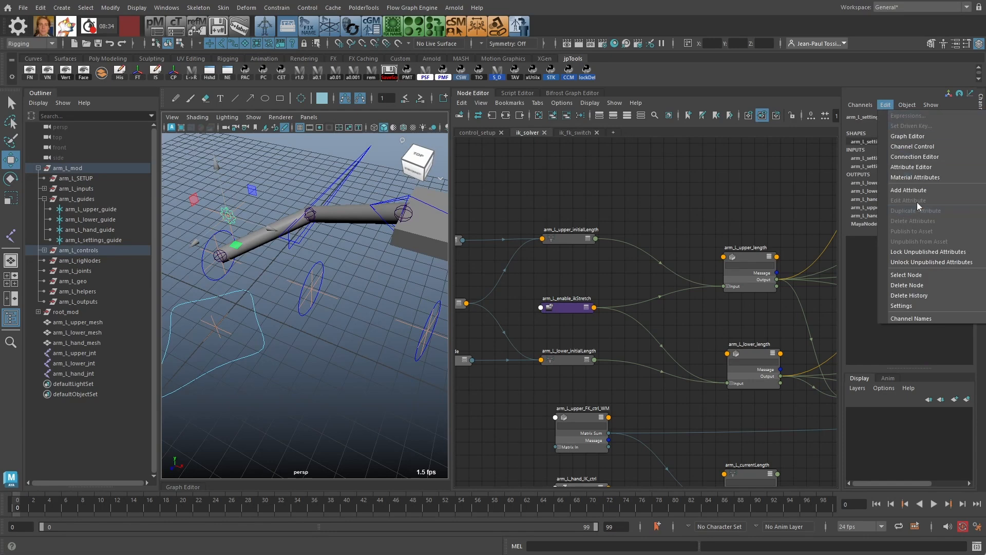
pyautogui.click(891, 197)
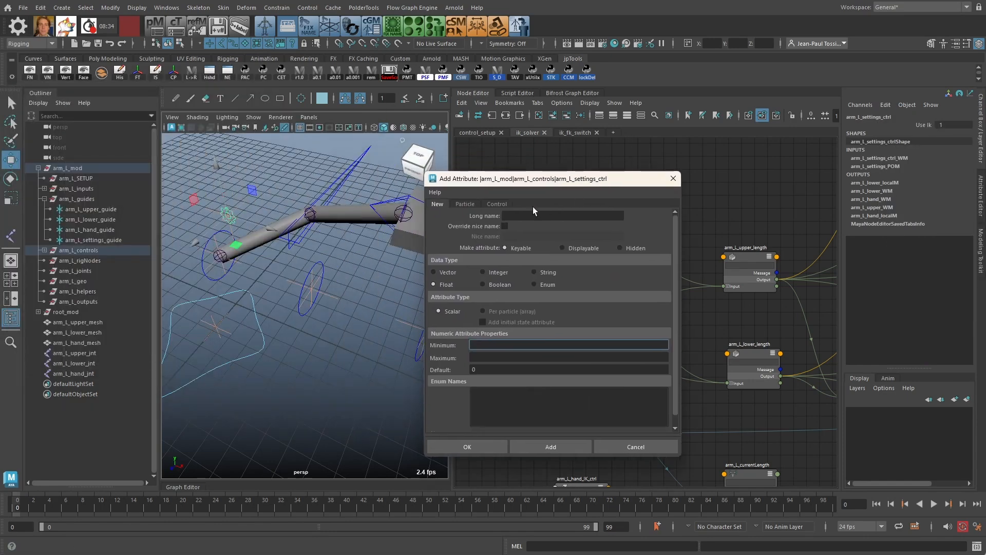
pyautogui.click(517, 217)
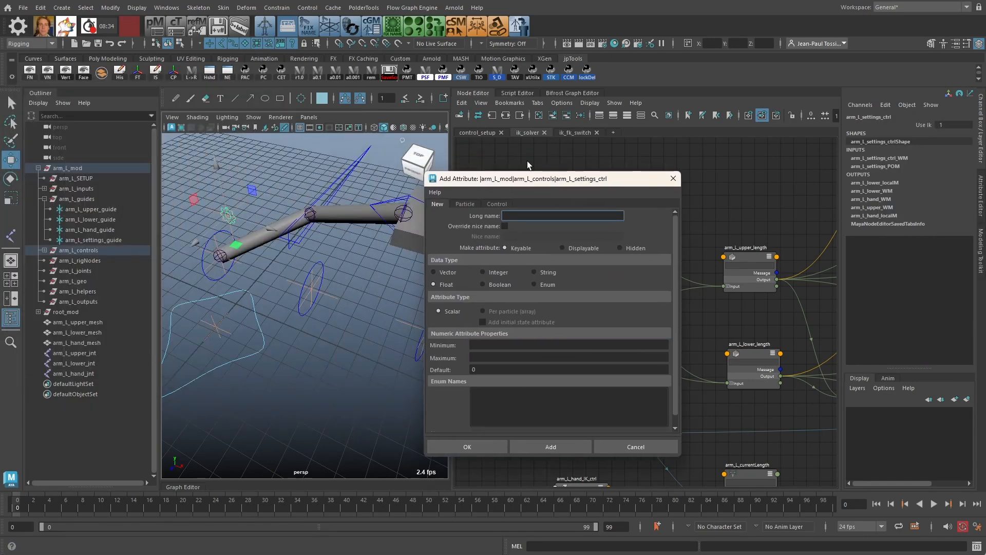
pyautogui.write('upper_length_scaler')
pyautogui.hotkey('ctrl', 'a')
pyautogui.hotkey('ctrl', 'c')
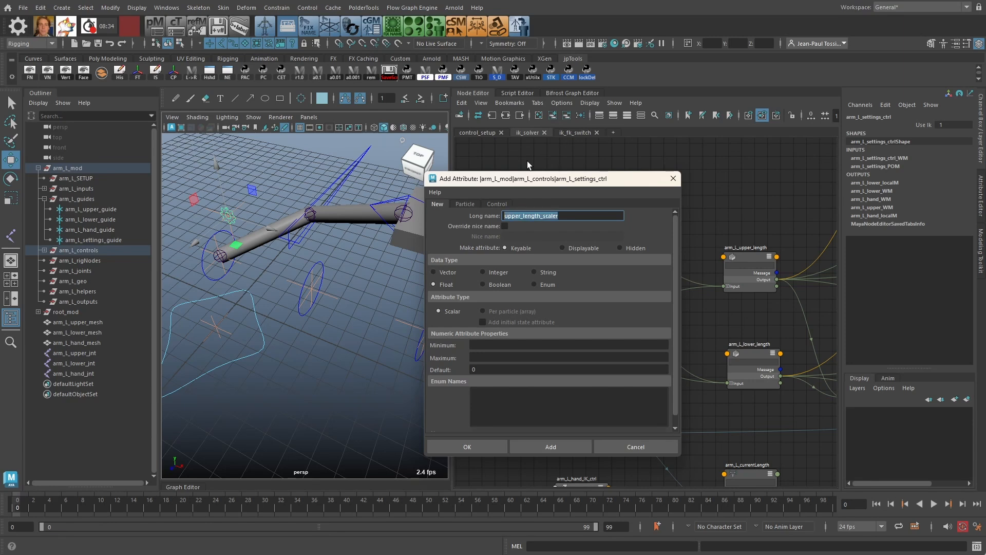
# Step: Give the upper_length_scaler attribute a minimum of 0 and a default of 1, and add it to the control
pyautogui.click(485, 346)
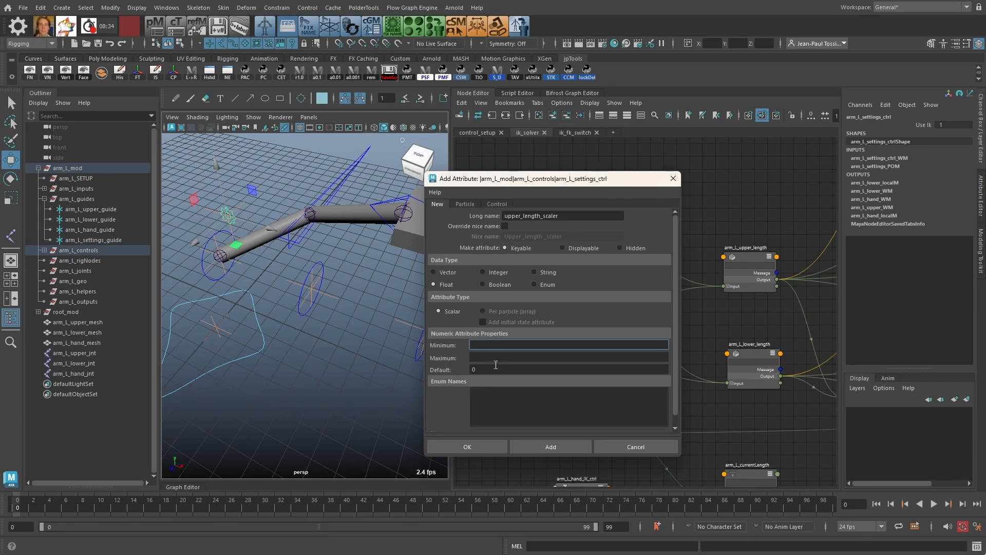
pyautogui.press('Tab')
pyautogui.press('Tab')
pyautogui.write('1')
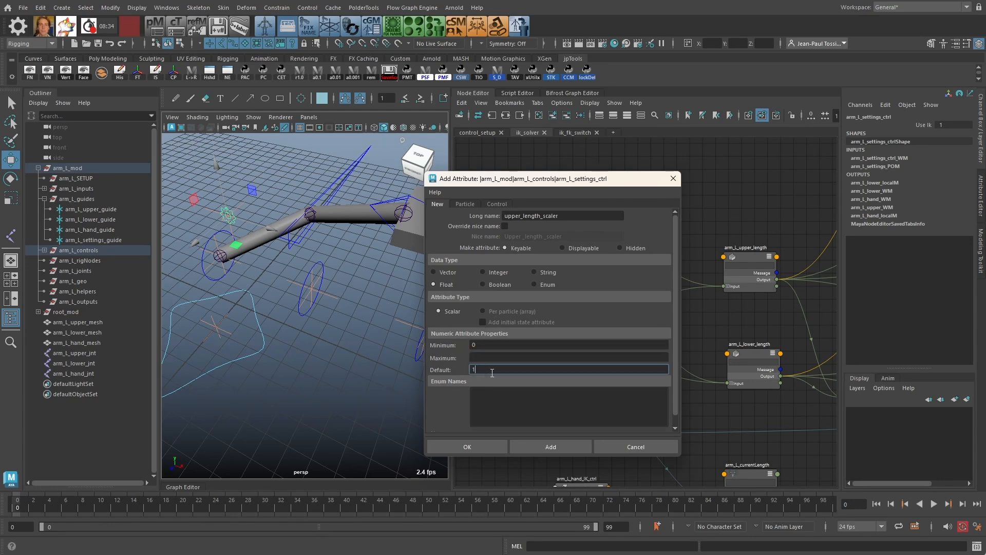
pyautogui.click(548, 445)
# Step: Add a second attribute lower_length_scaler to the settings control with minimum 0 and default 1, and finish adding attributes
pyautogui.click(530, 217)
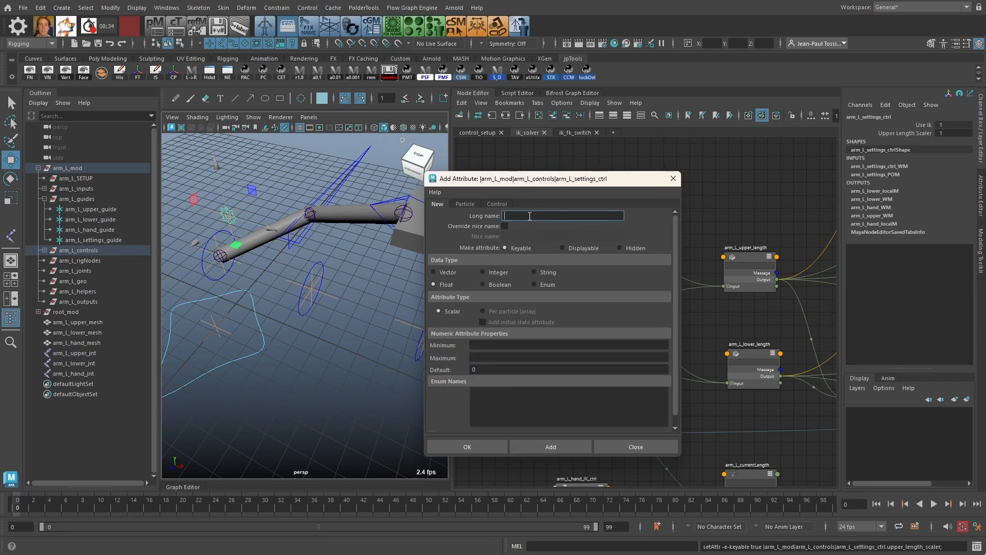
pyautogui.hotkey('ctrl', 'v')
pyautogui.moveTo(515, 216); pyautogui.dragTo(412, 187)
pyautogui.write('low')
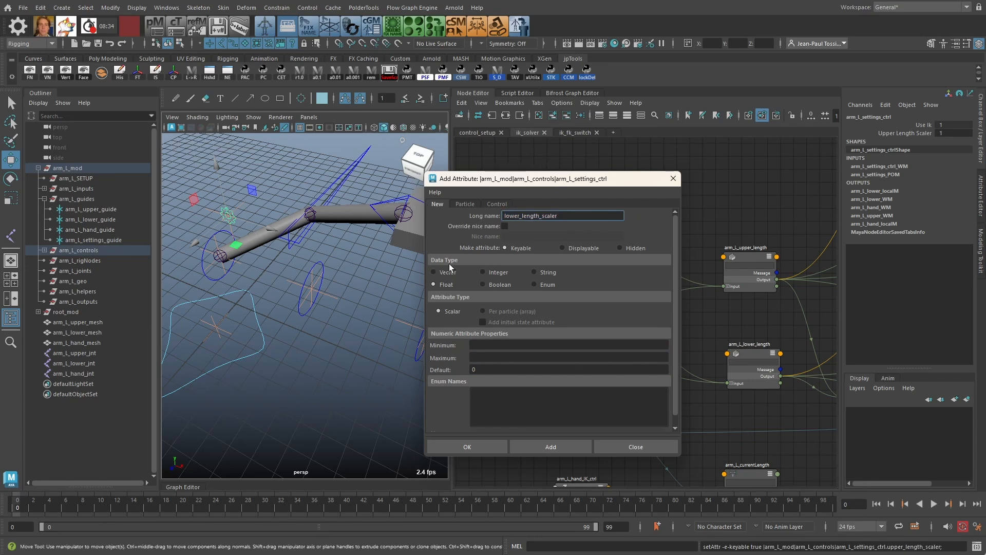
pyautogui.click(485, 346)
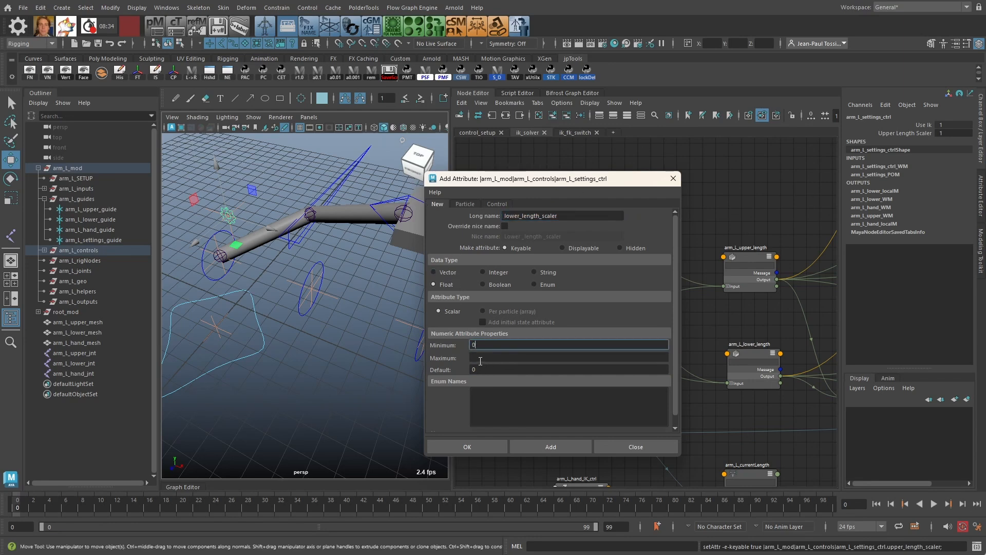
pyautogui.press('Tab')
pyautogui.press('Tab')
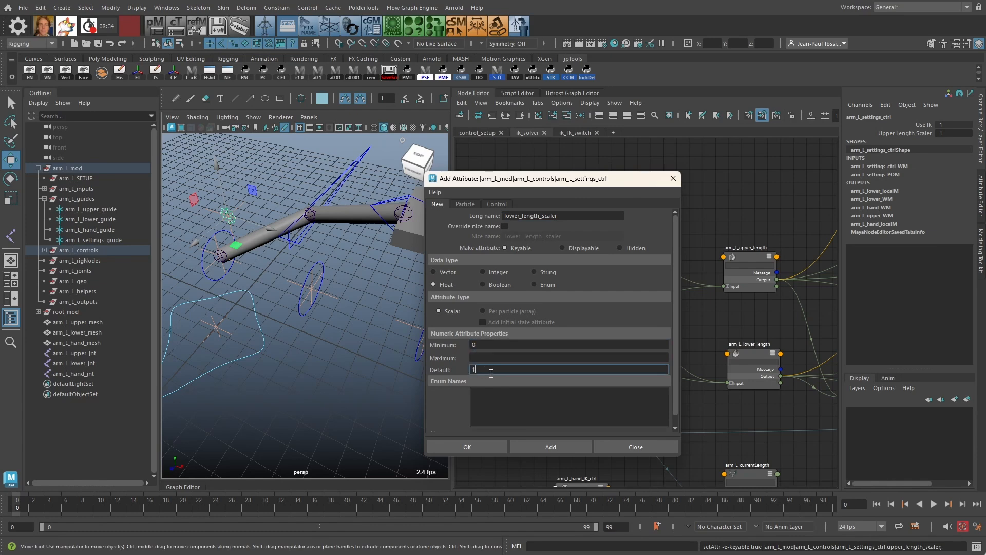
pyautogui.click(467, 448)
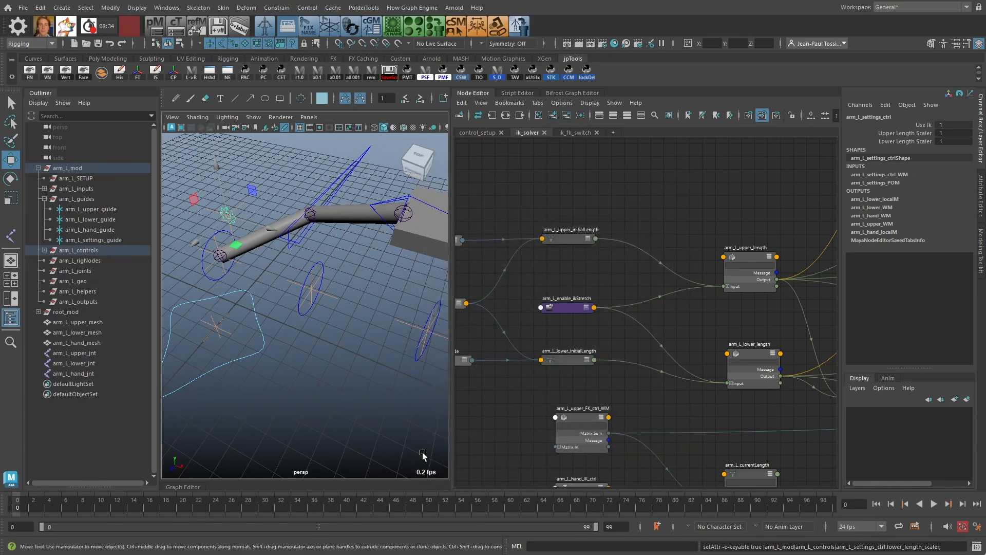
# Step: Add arm_L_settings_ctrl to the ik_solver graph and remove its arm_L_settings_ctrlShape node from the graph
pyautogui.press('a')
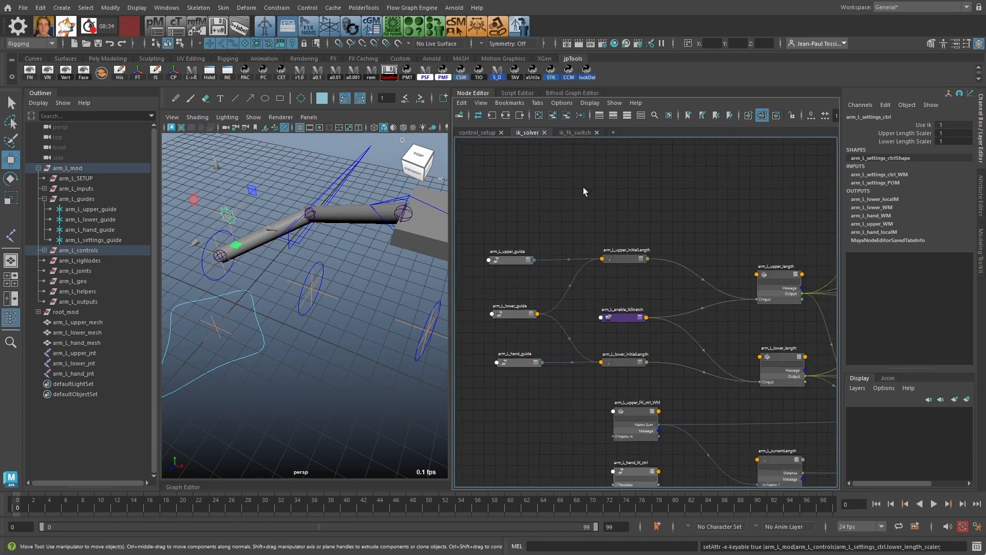
pyautogui.click(553, 115)
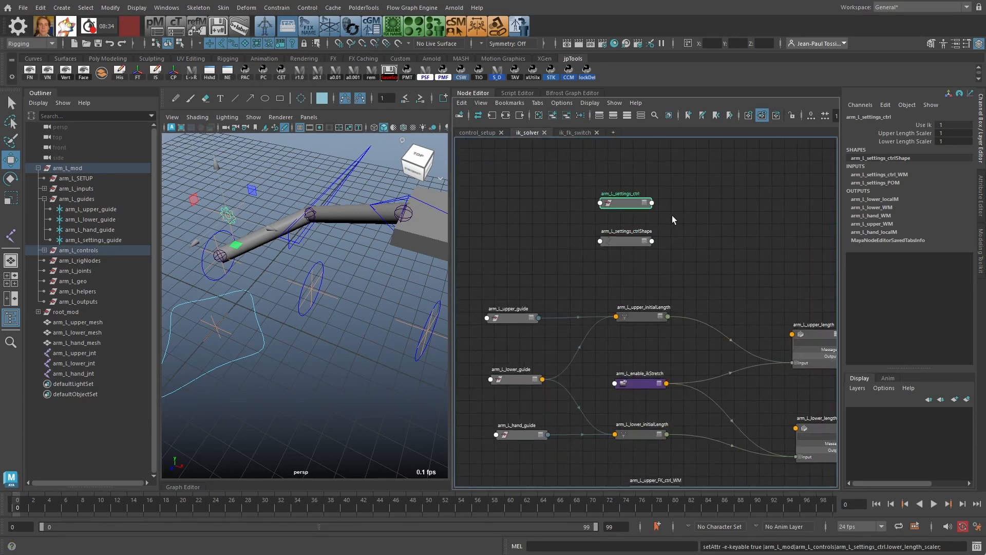
pyautogui.keyDown('alt'); pyautogui.moveTo(740, 245); pyautogui.dragTo(667, 244, button='right'); pyautogui.keyUp('alt')
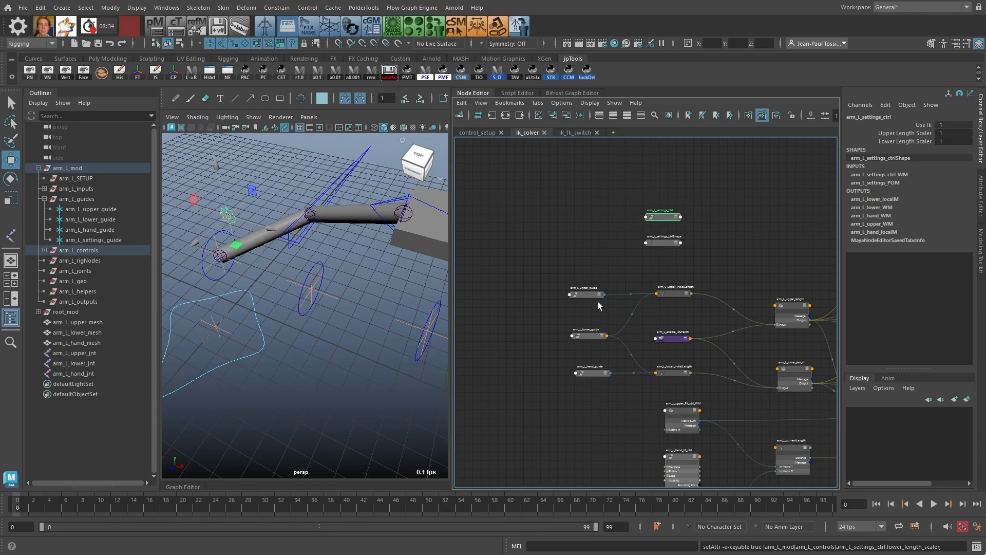
pyautogui.keyDown('alt'); pyautogui.moveTo(598, 303); pyautogui.dragTo(600, 210, button='right'); pyautogui.keyUp('alt')
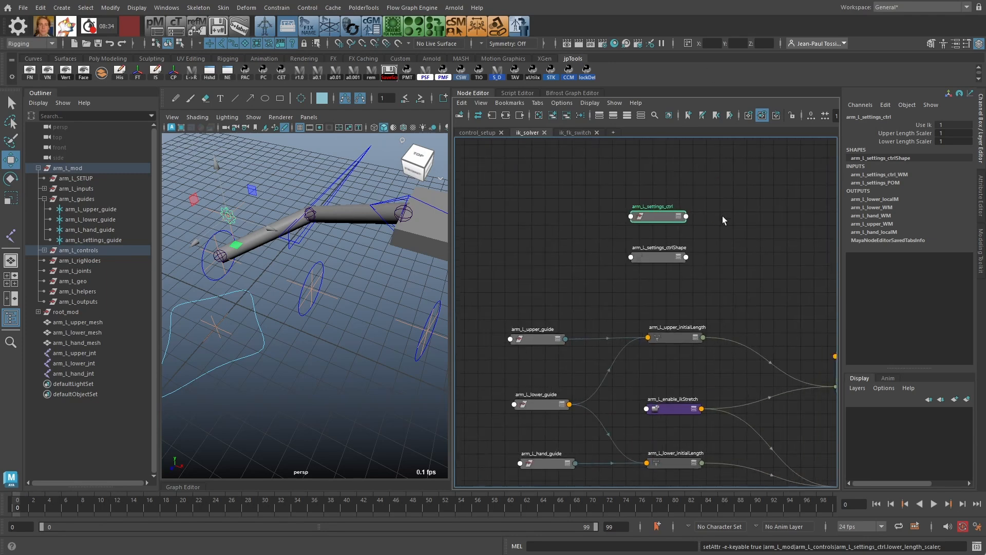
pyautogui.keyDown('alt'); pyautogui.moveTo(723, 220); pyautogui.dragTo(648, 280, button='right'); pyautogui.keyUp('alt')
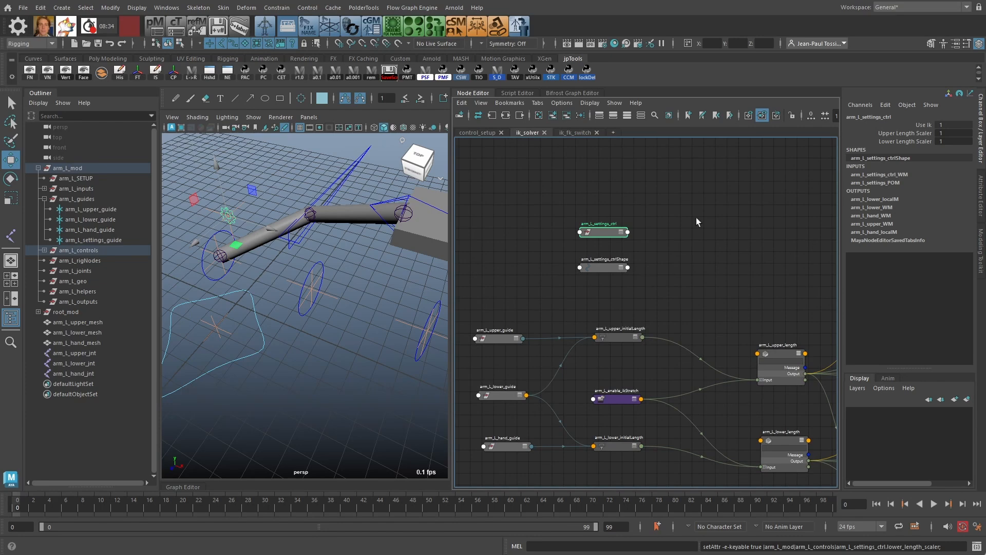
pyautogui.keyDown('alt'); pyautogui.moveTo(668, 232); pyautogui.dragTo(721, 288, button='right'); pyautogui.keyUp('alt')
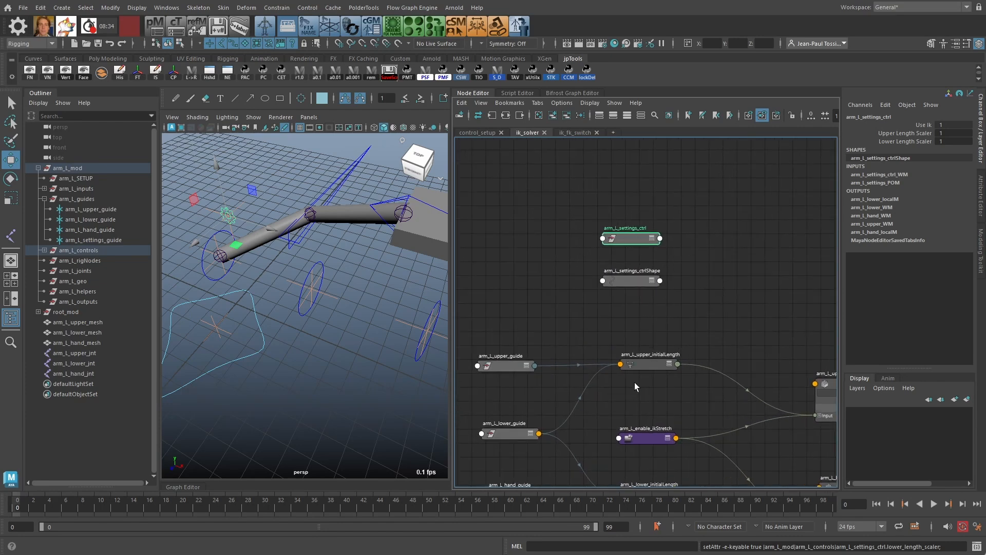
pyautogui.moveTo(618, 282); pyautogui.dragTo(607, 284)
pyautogui.click(568, 115)
# Step: Expand arm_L_settings_ctrl to show all its attributes and place the node above arm_L_upper_initialLength
pyautogui.moveTo(632, 238); pyautogui.dragTo(537, 235)
pyautogui.press('3')
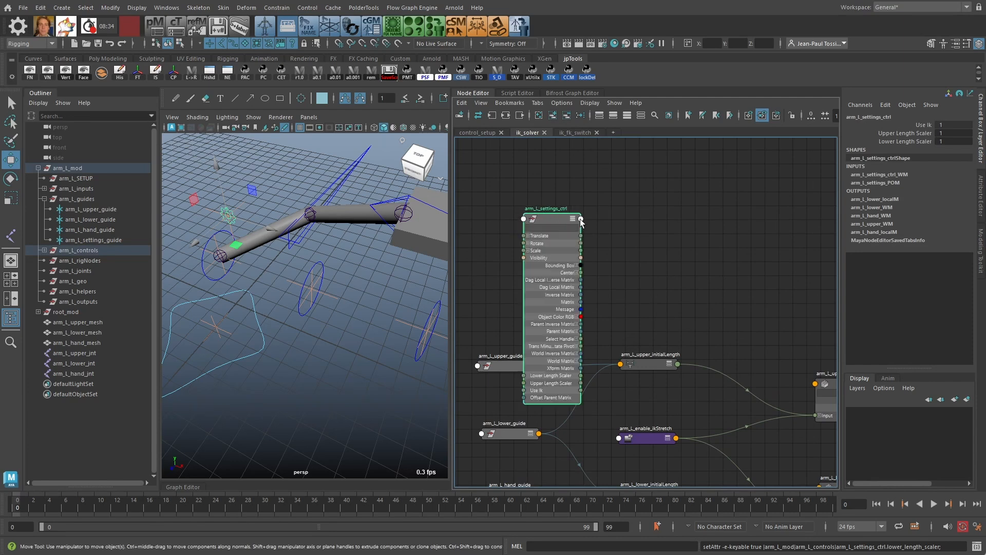
pyautogui.keyDown('alt'); pyautogui.moveTo(645, 317); pyautogui.dragTo(680, 322, button='middle'); pyautogui.keyUp('alt')
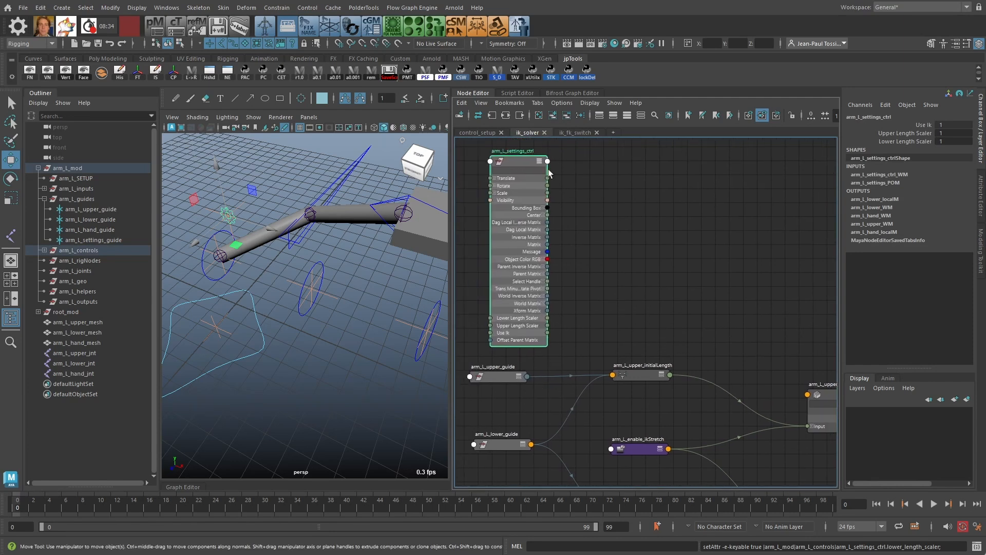
pyautogui.moveTo(526, 160); pyautogui.dragTo(606, 149)
pyautogui.keyDown('alt'); pyautogui.moveTo(635, 269); pyautogui.dragTo(579, 276, button='middle'); pyautogui.keyUp('alt')
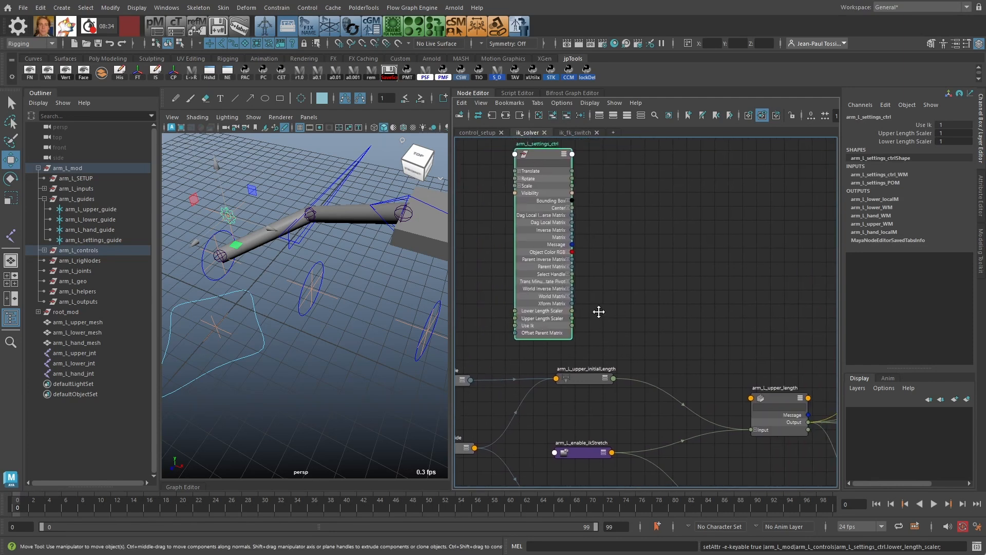
pyautogui.keyDown('alt'); pyautogui.moveTo(596, 312); pyautogui.dragTo(573, 264, button='middle'); pyautogui.keyUp('alt')
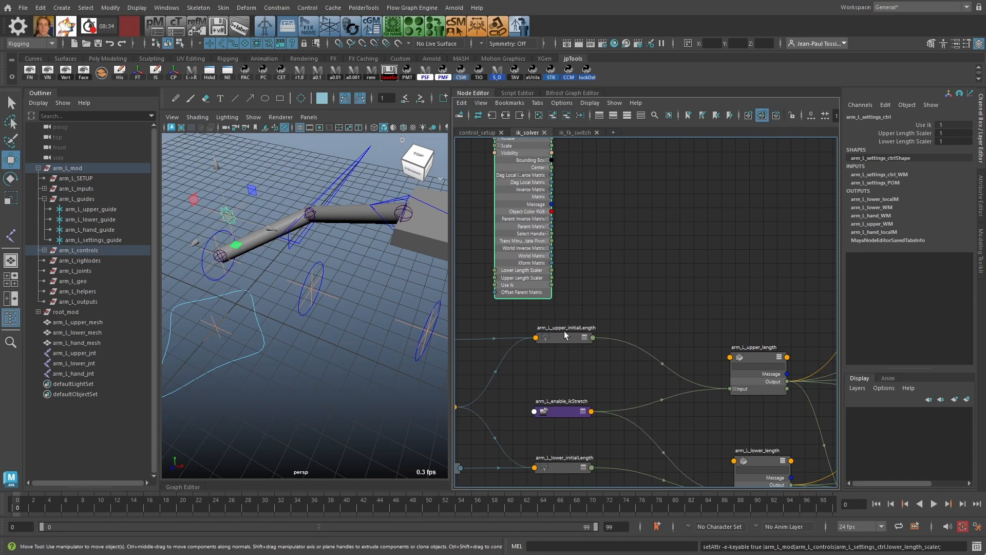
# Step: Create a multiply node between arm_L_settings_ctrl and arm_L_upper_length and expand its attributes
pyautogui.scroll(-2, 569, 336)
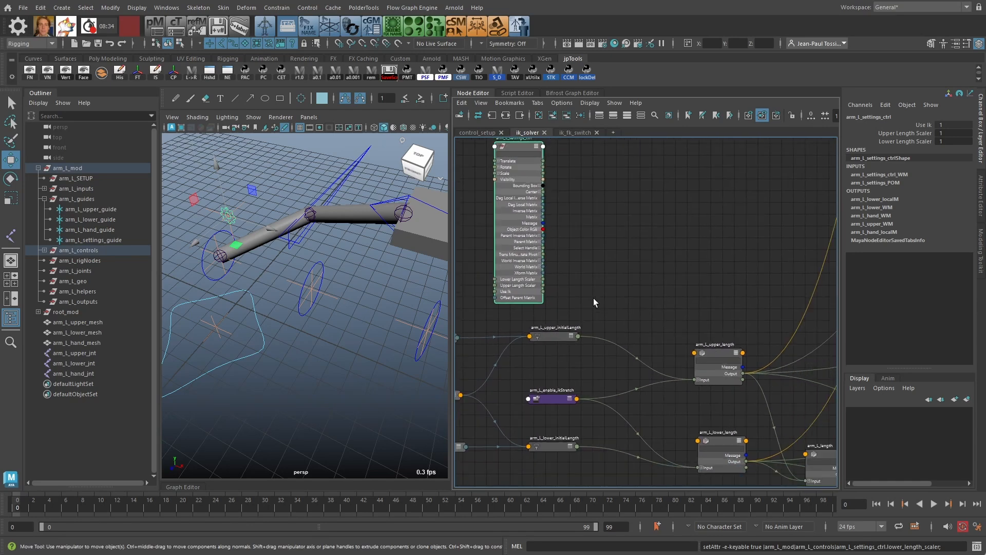
pyautogui.click(661, 251)
pyautogui.press('Tab')
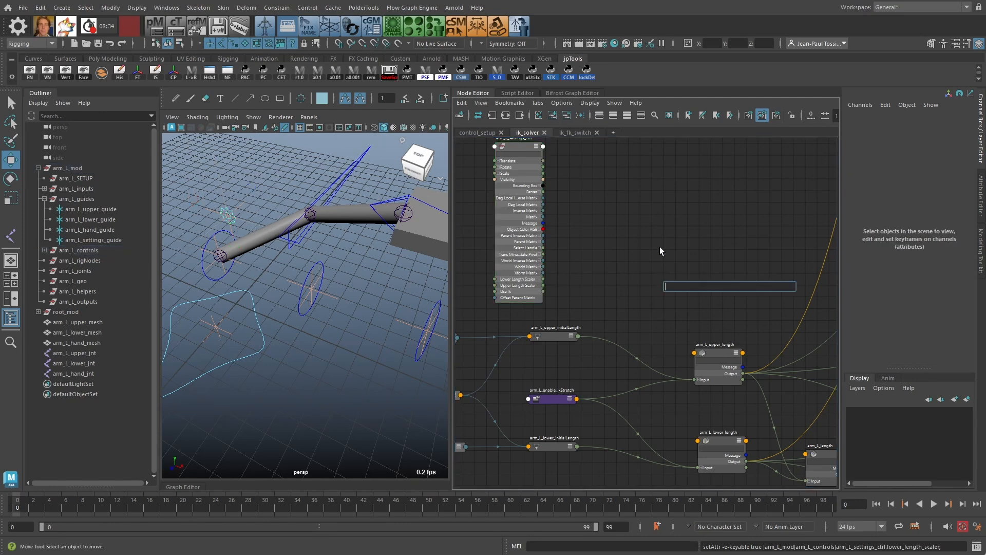
pyautogui.write('multiply')
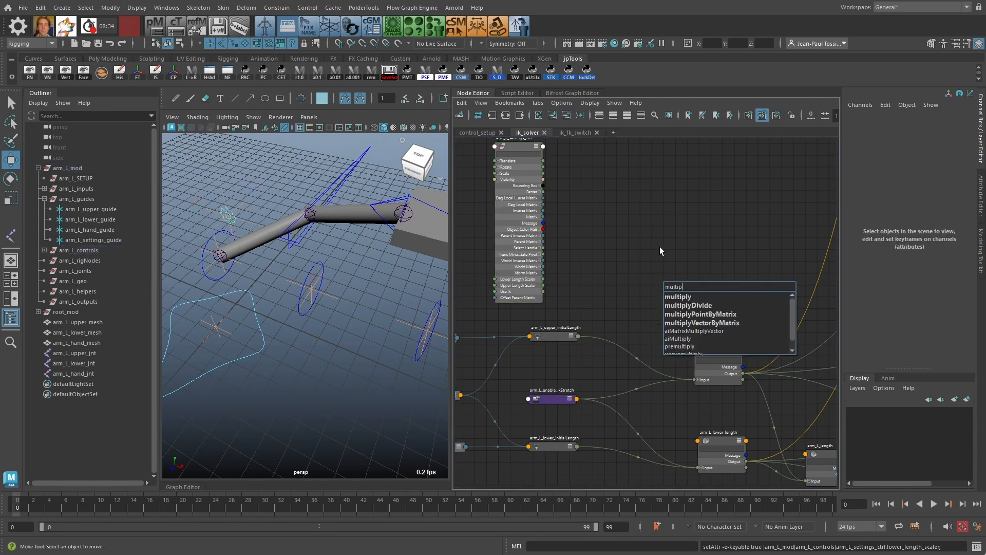
pyautogui.press('Return')
pyautogui.moveTo(674, 286); pyautogui.dragTo(640, 283)
pyautogui.press('3')
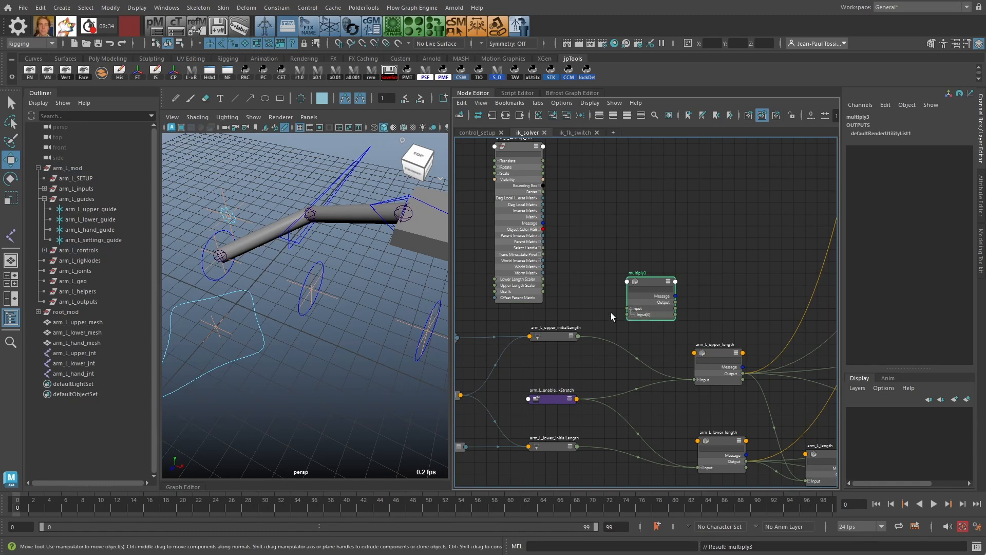
# Step: Expand arm_L_upper_initialLength and connect its Distance to the first input of the new multiply node
pyautogui.click(611, 316)
pyautogui.click(563, 337)
pyautogui.press('3')
pyautogui.scroll(2, 587, 337)
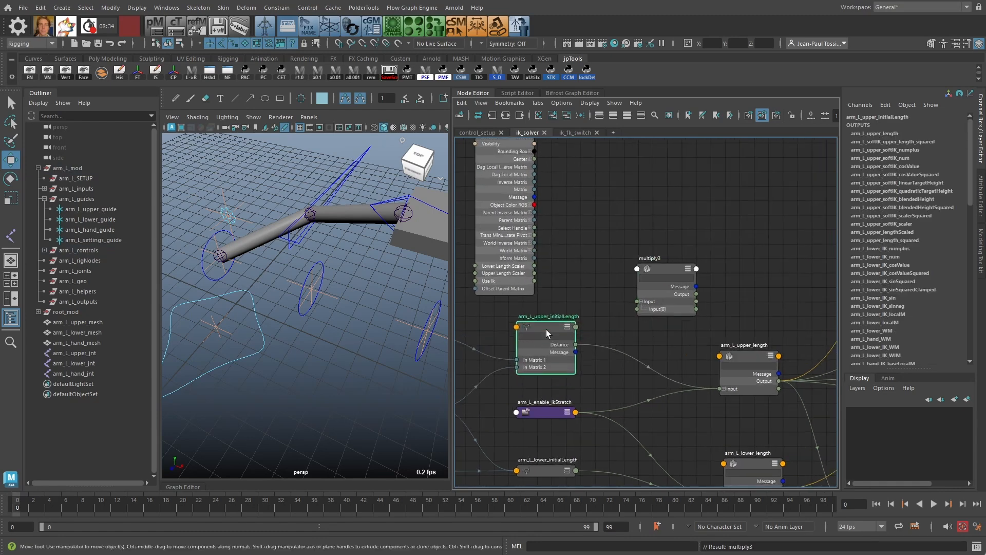
pyautogui.moveTo(636, 307); pyautogui.dragTo(638, 308)
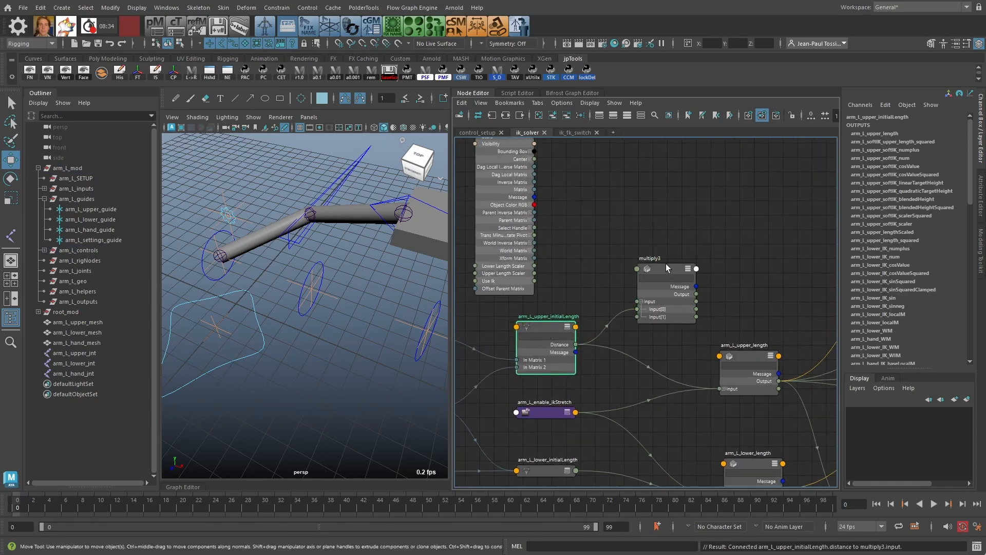
# Step: Connect Upper Length Scaler of arm_L_settings_ctrl to the multiply node's Input[1] and reposition the multiply node slightly
pyautogui.click(666, 267)
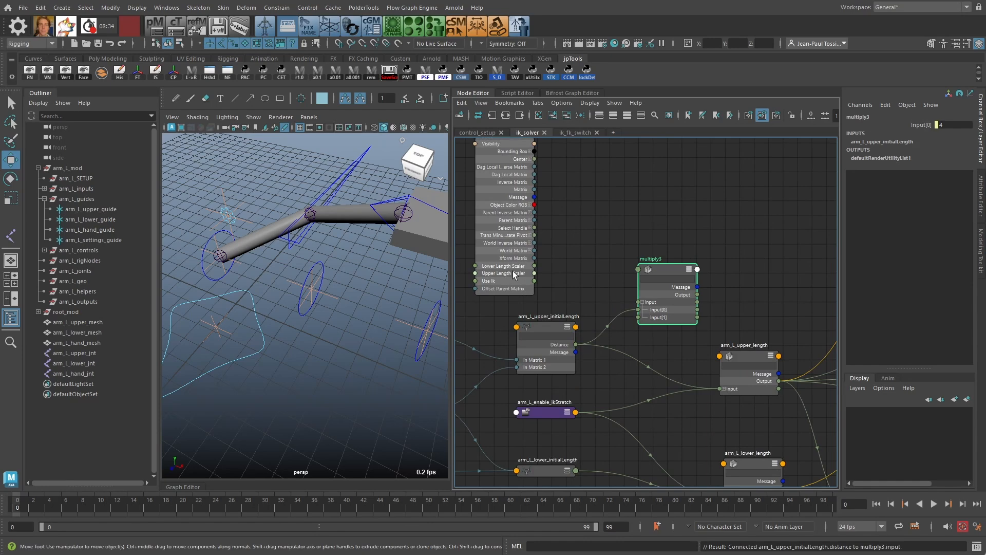
pyautogui.moveTo(553, 282); pyautogui.dragTo(639, 317)
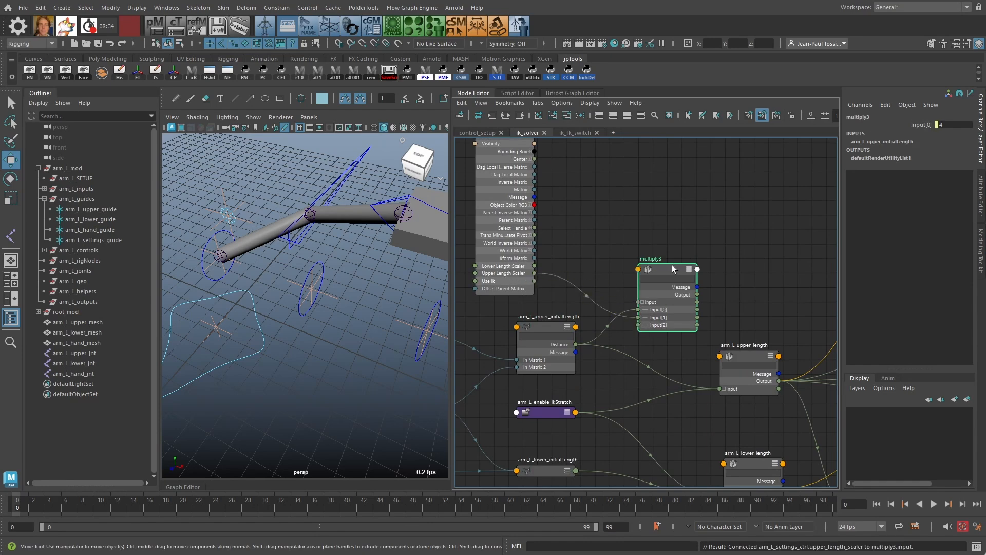
pyautogui.moveTo(673, 268); pyautogui.dragTo(665, 281)
pyautogui.keyDown('alt'); pyautogui.moveTo(644, 279); pyautogui.dragTo(639, 245, button='middle'); pyautogui.keyUp('alt')
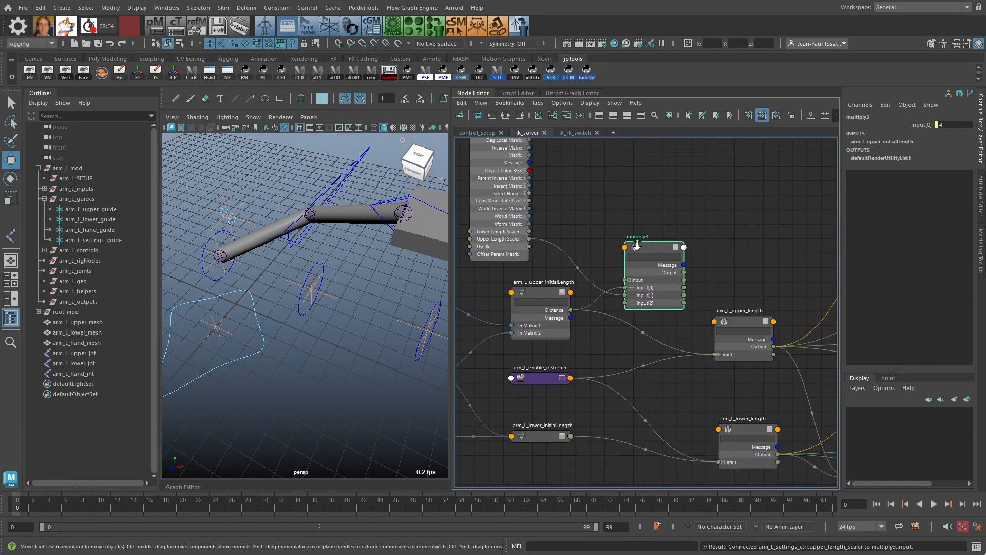
# Step: Reroute the connection into arm_L_upper_length so it comes from the multiply node's Output instead of arm_L_upper_initialLength's Distance
pyautogui.keyDown('alt'); pyautogui.moveTo(639, 242); pyautogui.dragTo(616, 227, button='right'); pyautogui.keyUp('alt')
pyautogui.moveTo(544, 282); pyautogui.dragTo(542, 283)
pyautogui.keyDown('alt'); pyautogui.moveTo(603, 292); pyautogui.dragTo(597, 292, button='middle'); pyautogui.keyUp('alt')
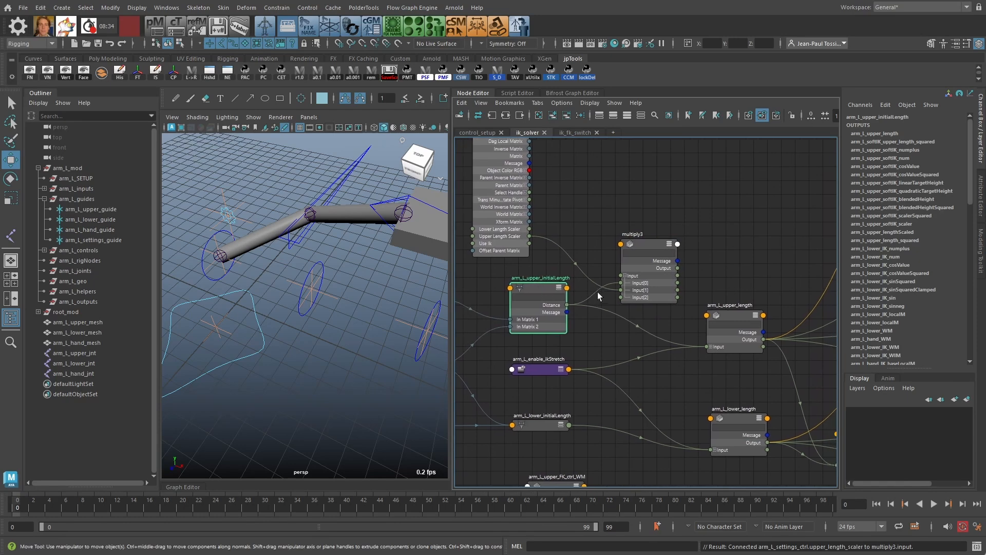
pyautogui.moveTo(587, 306); pyautogui.dragTo(678, 268)
pyautogui.moveTo(639, 239); pyautogui.dragTo(632, 243)
# Step: Add the output connections of arm_L_upper_initialLength to the graph
pyautogui.click(544, 287)
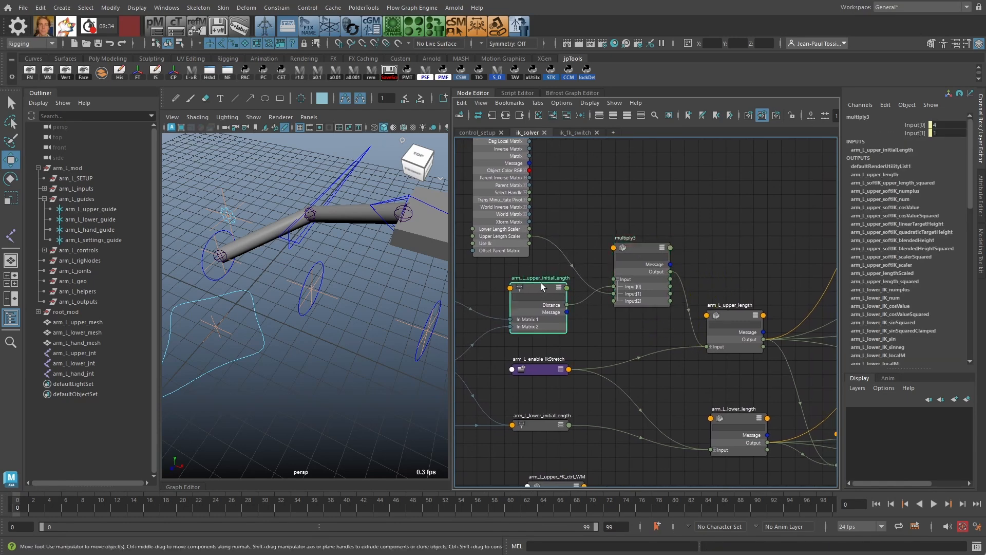
pyautogui.keyDown('alt'); pyautogui.moveTo(643, 196); pyautogui.dragTo(634, 233, button='middle'); pyautogui.keyUp('alt')
pyautogui.click(520, 116)
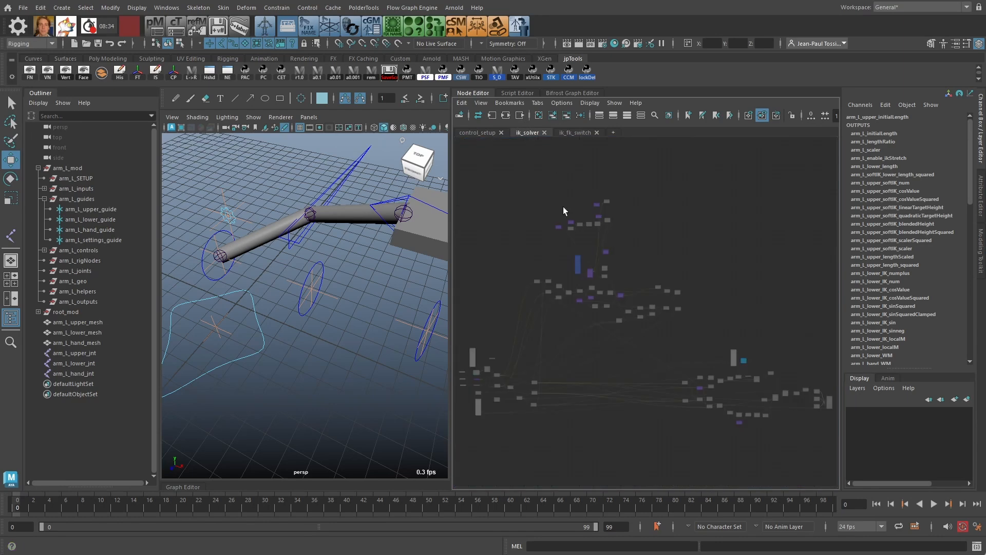
# Step: Move the arm_L_initialLength node clear of the wires, to the right of the multiply node and above arm_L_upper_length
pyautogui.press('f')
pyautogui.keyDown('alt'); pyautogui.moveTo(725, 330); pyautogui.dragTo(635, 315, button='right'); pyautogui.keyUp('alt')
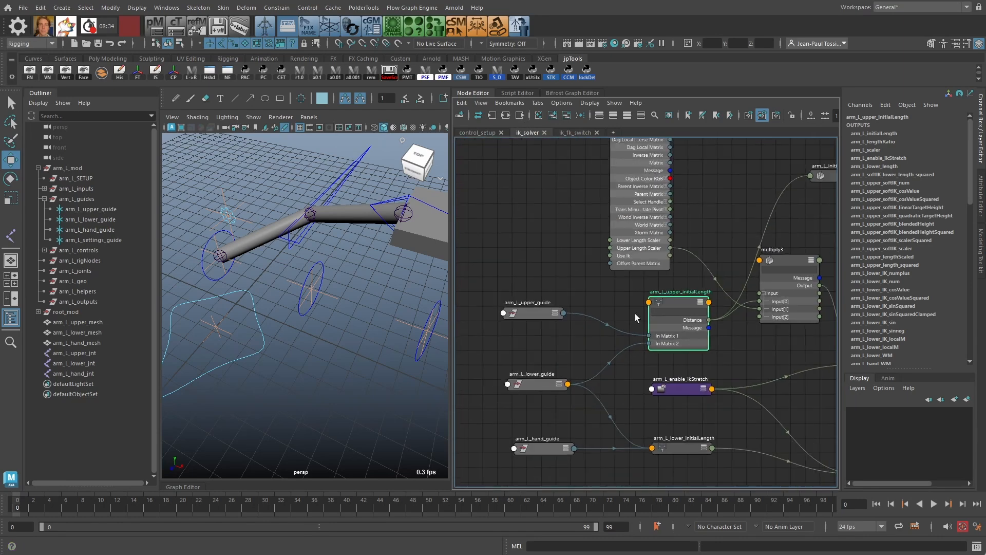
pyautogui.keyDown('alt'); pyautogui.moveTo(759, 320); pyautogui.dragTo(727, 305, button='right'); pyautogui.keyUp('alt')
pyautogui.keyDown('alt'); pyautogui.moveTo(728, 305); pyautogui.dragTo(601, 282, button='middle'); pyautogui.keyUp('alt')
pyautogui.keyDown('alt'); pyautogui.moveTo(631, 255); pyautogui.dragTo(747, 311, button='right'); pyautogui.keyUp('alt')
pyautogui.keyDown('alt'); pyautogui.moveTo(702, 304); pyautogui.dragTo(674, 289, button='middle'); pyautogui.keyUp('alt')
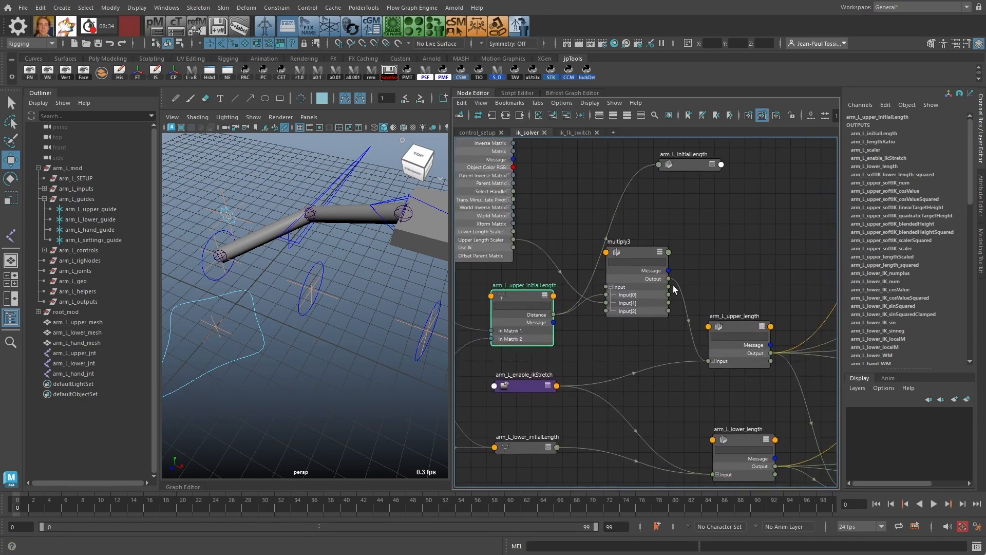
pyautogui.moveTo(693, 163); pyautogui.dragTo(749, 193)
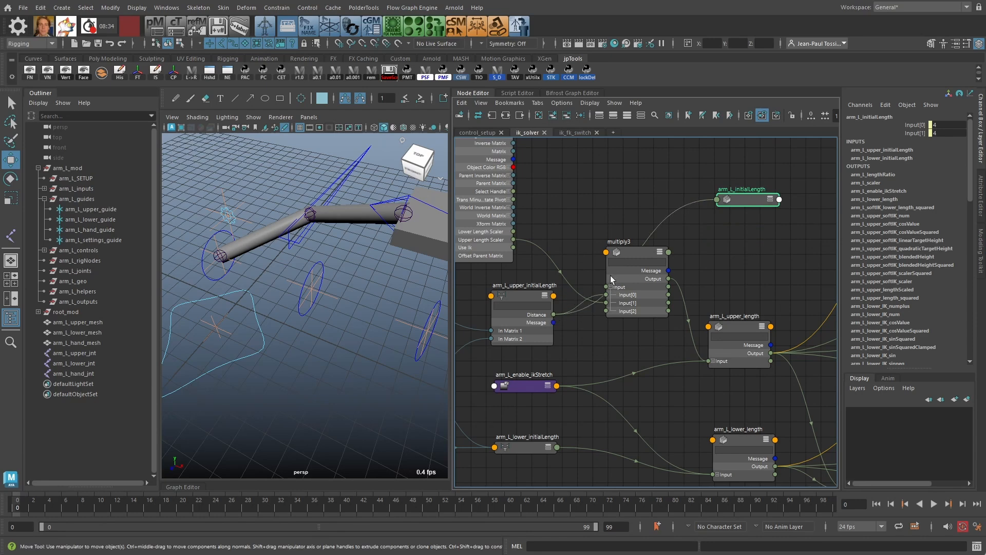
pyautogui.moveTo(752, 200); pyautogui.dragTo(786, 257)
# Step: Show arm_L_lower_initialLength's output connections and feed arm_L_initialLength from multiply3's Output instead of arm_L_upper_initialLength's Distance
pyautogui.click(521, 293)
pyautogui.click(520, 444)
pyautogui.click(582, 312)
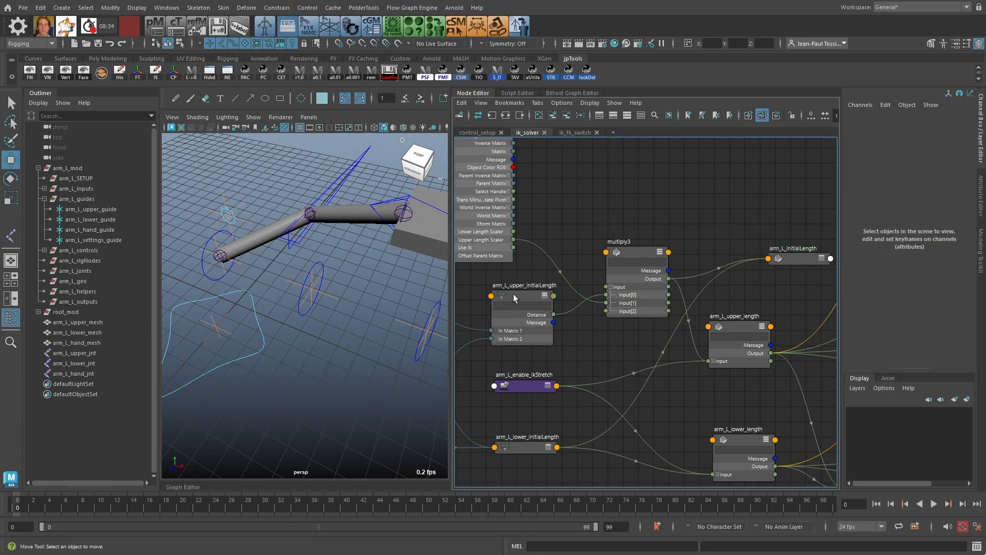
# Step: Move the arm_L_upper_initialLength and multiply3 nodes slightly closer together to tidy the graph
pyautogui.moveTo(519, 291); pyautogui.dragTo(553, 287)
pyautogui.moveTo(631, 254); pyautogui.dragTo(613, 257)
pyautogui.keyDown('alt'); pyautogui.moveTo(571, 254); pyautogui.dragTo(595, 252, button='middle'); pyautogui.keyUp('alt')
pyautogui.keyDown('alt'); pyautogui.moveTo(594, 251); pyautogui.dragTo(593, 259, button='right'); pyautogui.keyUp('alt')
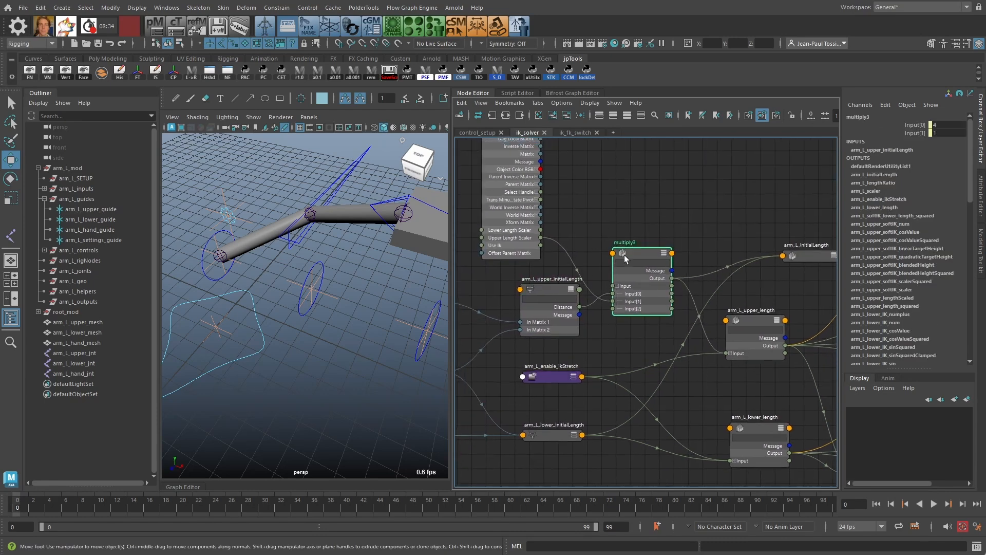
pyautogui.moveTo(625, 258); pyautogui.dragTo(627, 259)
# Step: Rename multiply3 to arm_L_upper_length_manualScale, based on the copied name of arm_L_upper_initialLength
pyautogui.click(551, 283)
pyautogui.doubleClick(556, 280)
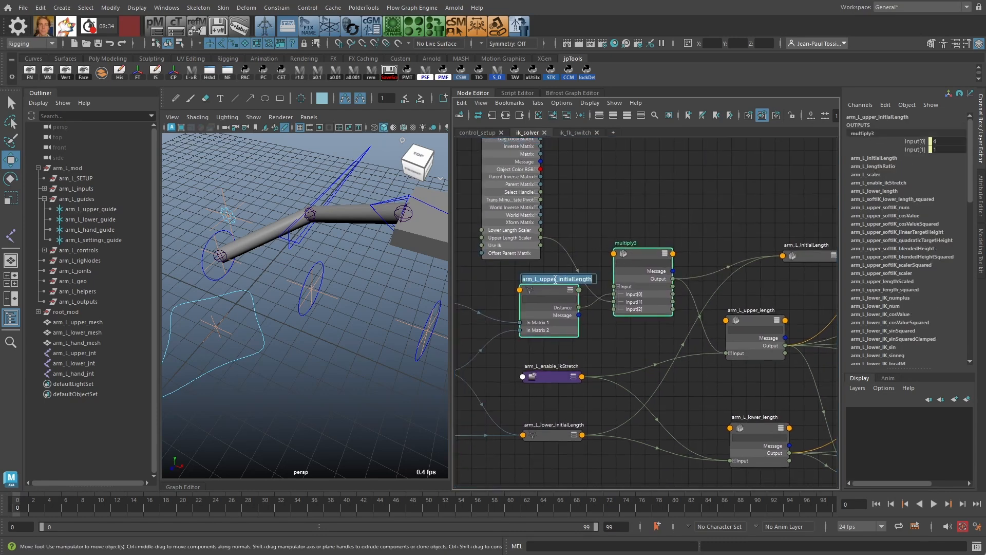
pyautogui.hotkey('ctrl', 'c')
pyautogui.doubleClick(626, 243)
pyautogui.hotkey('ctrl', 'v')
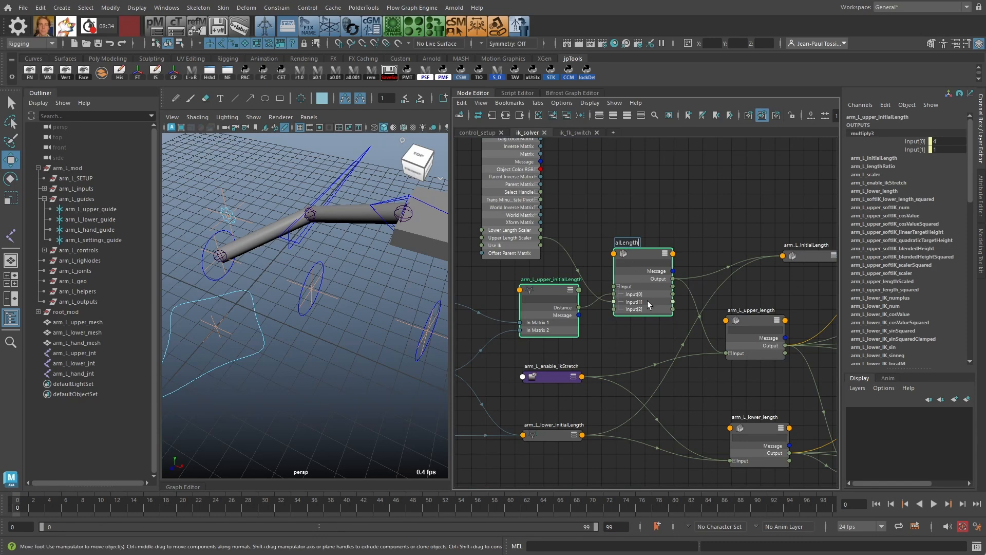
pyautogui.press('BackSpace')
pyautogui.press('BackSpace')
pyautogui.press('BackSpace')
pyautogui.press('BackSpace')
pyautogui.press('BackSpace')
pyautogui.press('BackSpace')
pyautogui.press('BackSpace')
pyautogui.write('_manualScale')
pyautogui.press('Return')
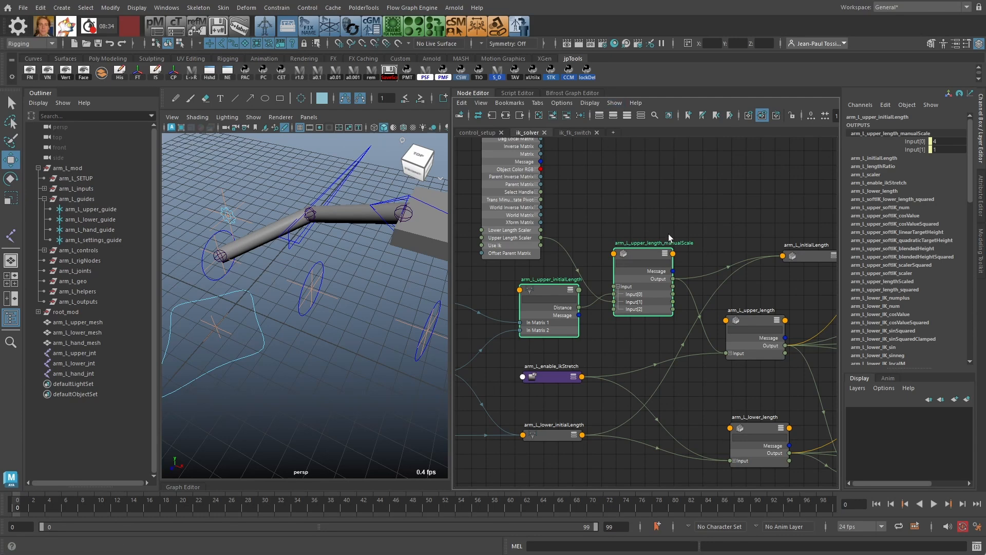
# Step: Duplicate arm_L_upper_length_manualScale, place the copy near arm_L_lower_initialLength, and expand arm_L_lower_initialLength's connected attributes
pyautogui.click(663, 253)
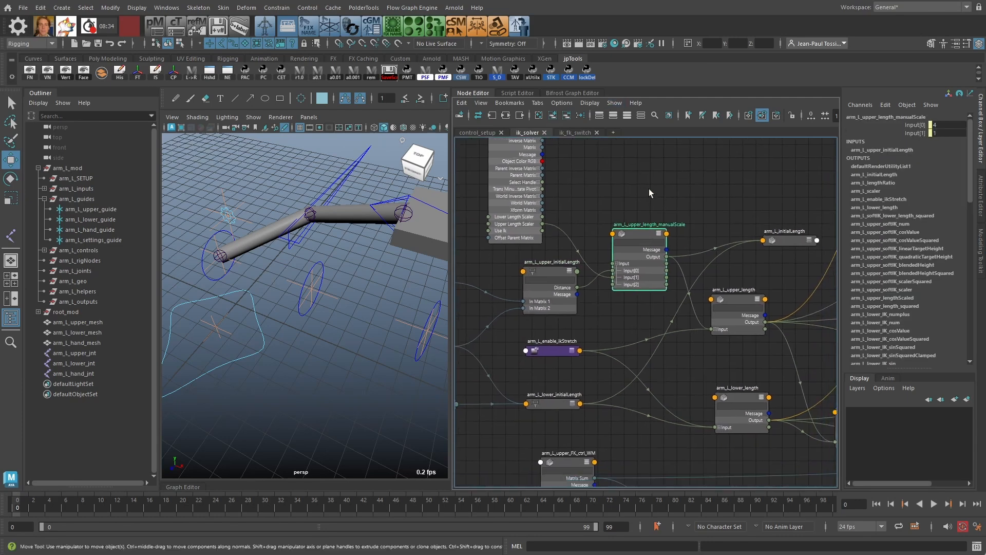
pyautogui.hotkey('ctrl', 'd')
pyautogui.press('f')
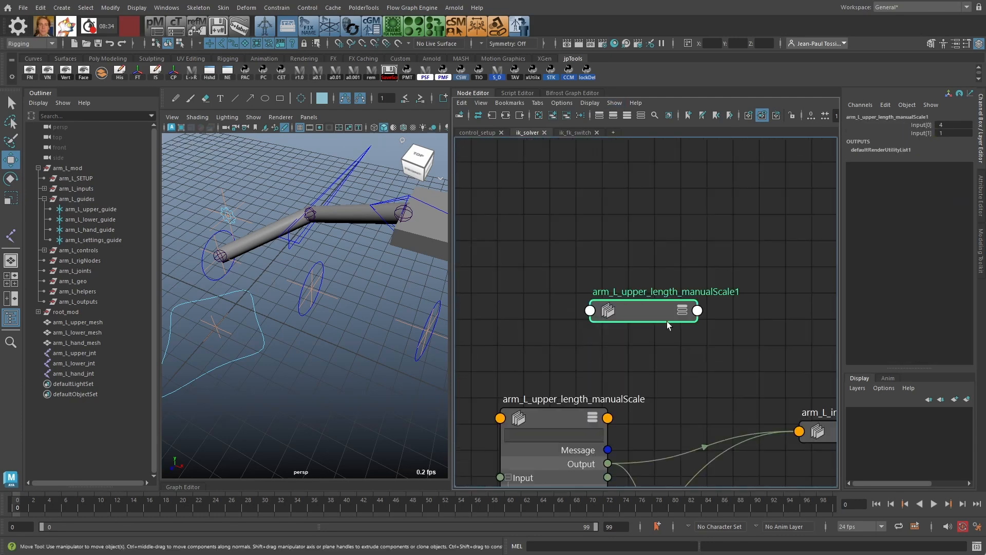
pyautogui.scroll(-5, 670, 325)
pyautogui.keyDown('alt'); pyautogui.moveTo(667, 324); pyautogui.dragTo(653, 248, button='middle'); pyautogui.keyUp('alt')
pyautogui.moveTo(659, 229); pyautogui.dragTo(620, 369)
pyautogui.scroll(3, 621, 372)
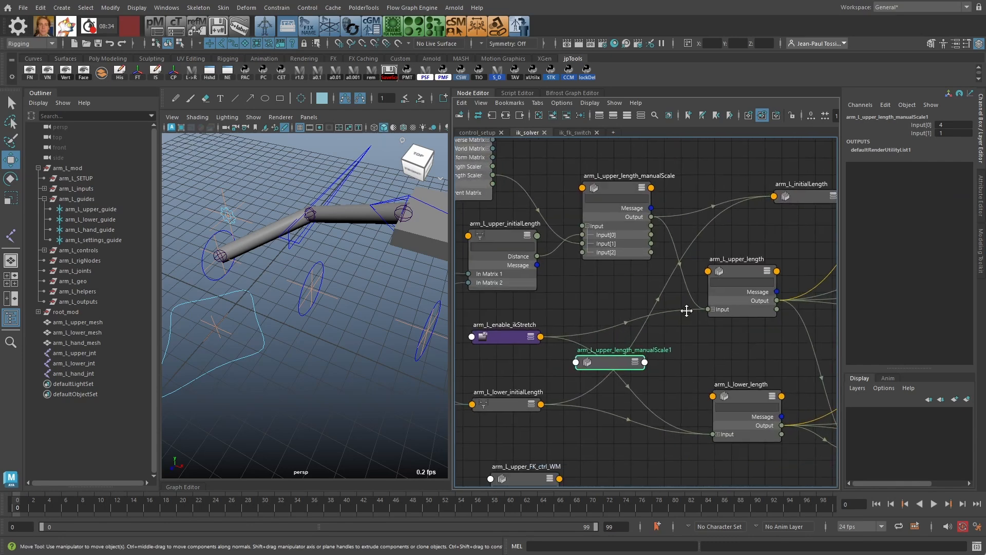
pyautogui.keyDown('alt'); pyautogui.moveTo(621, 372); pyautogui.dragTo(626, 337, button='middle'); pyautogui.keyUp('alt')
pyautogui.click(514, 362)
pyautogui.press('2')
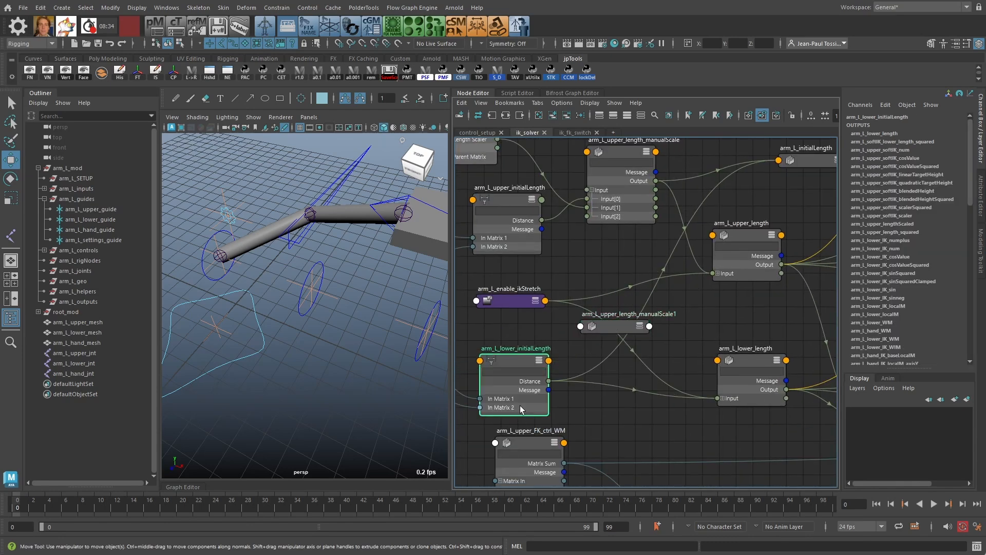
# Step: Rename the duplicated multiply node to arm_L_lower_length_manualScale
pyautogui.moveTo(620, 331)
pyautogui.mouseDown()
pyautogui.moveTo(633, 337)
pyautogui.moveTo(612, 321)
pyautogui.mouseUp()
pyautogui.doubleClick(622, 320)
pyautogui.write('low')
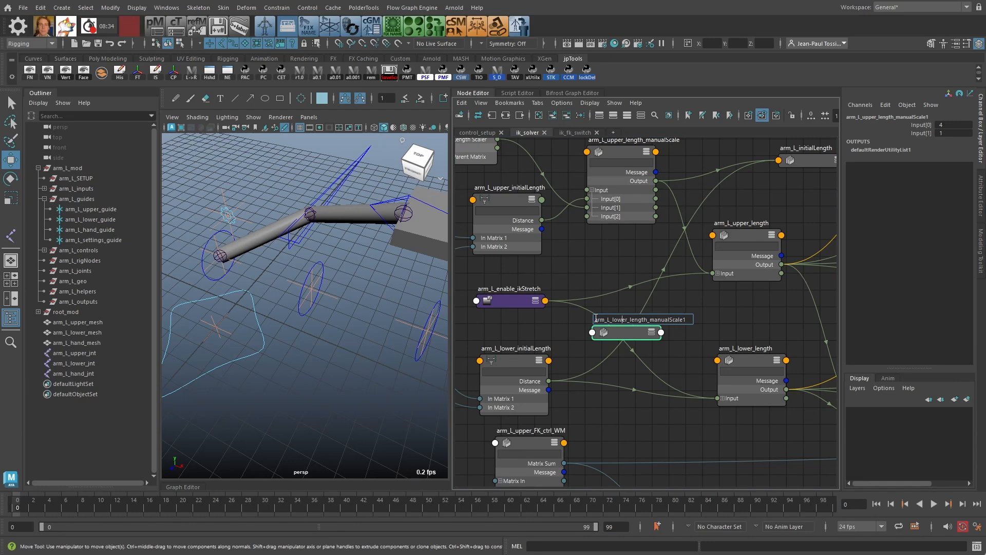
pyautogui.press('Return')
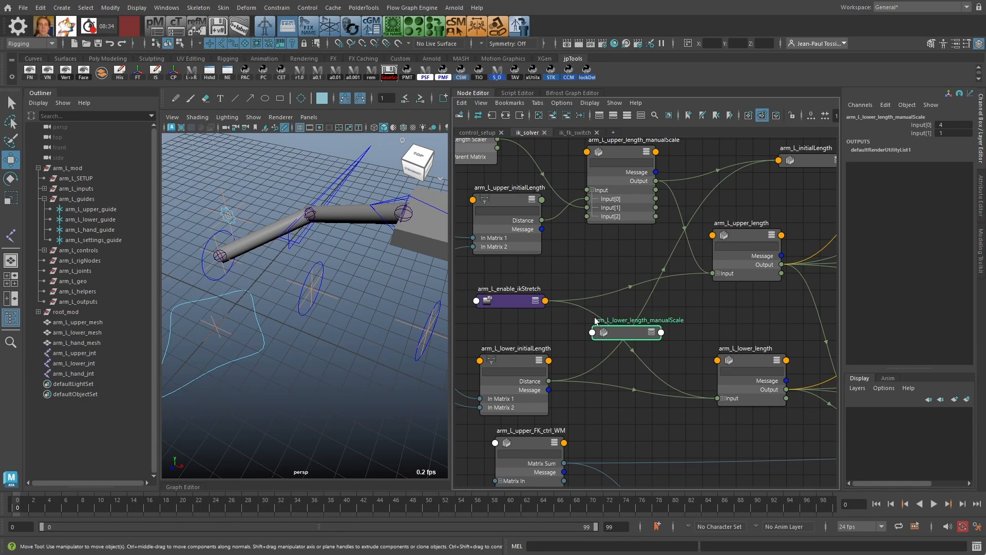
# Step: Expand arm_L_lower_length_manualScale and connect arm_L_lower_initialLength's Distance to its Input[0]
pyautogui.press('2')
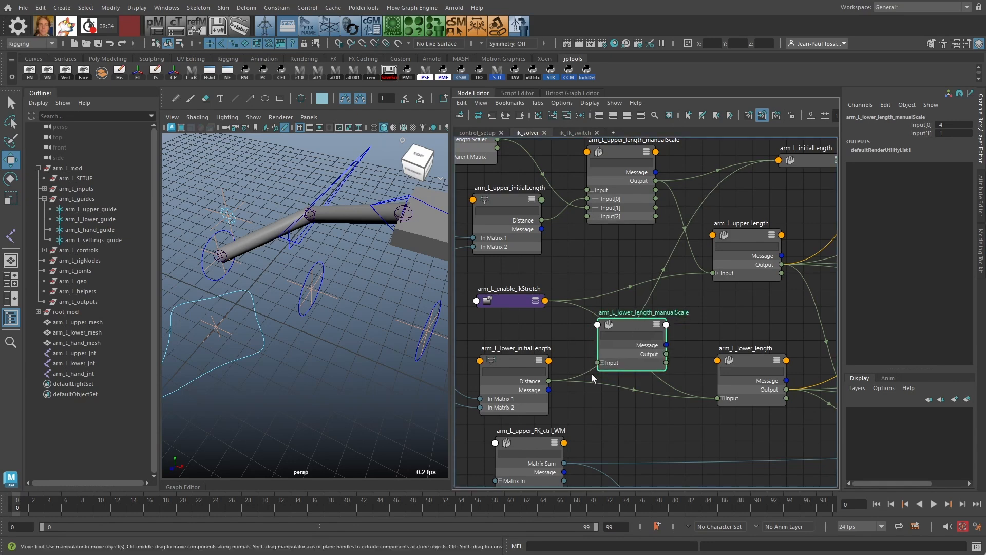
pyautogui.moveTo(593, 378); pyautogui.dragTo(604, 366)
pyautogui.click(580, 370)
pyautogui.moveTo(523, 361); pyautogui.dragTo(598, 381)
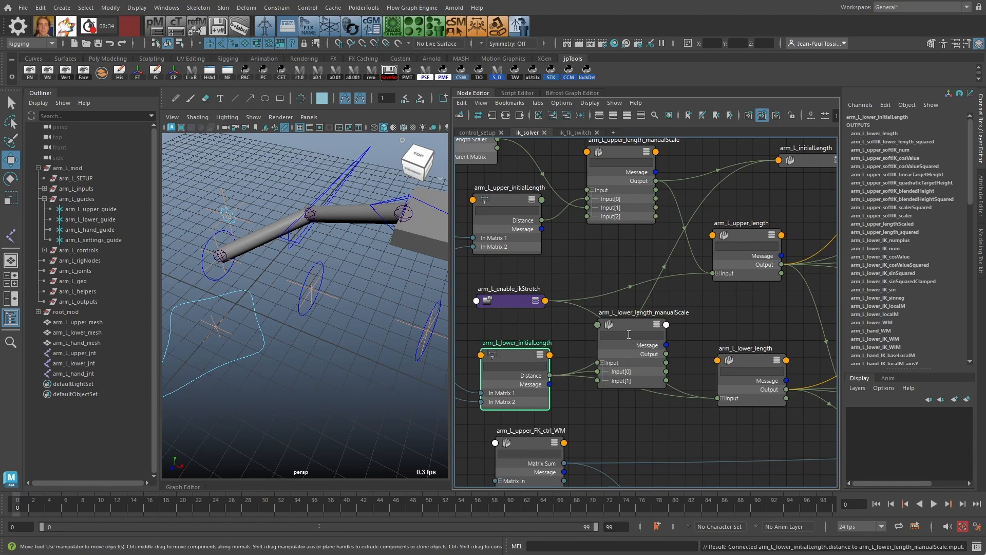
# Step: Connect arm_L_settings_ctrl's Lower Length Scaler to Input[1] of arm_L_lower_length_manualScale
pyautogui.moveTo(627, 340); pyautogui.dragTo(637, 343)
pyautogui.moveTo(597, 244); pyautogui.dragTo(630, 307, button='middle')
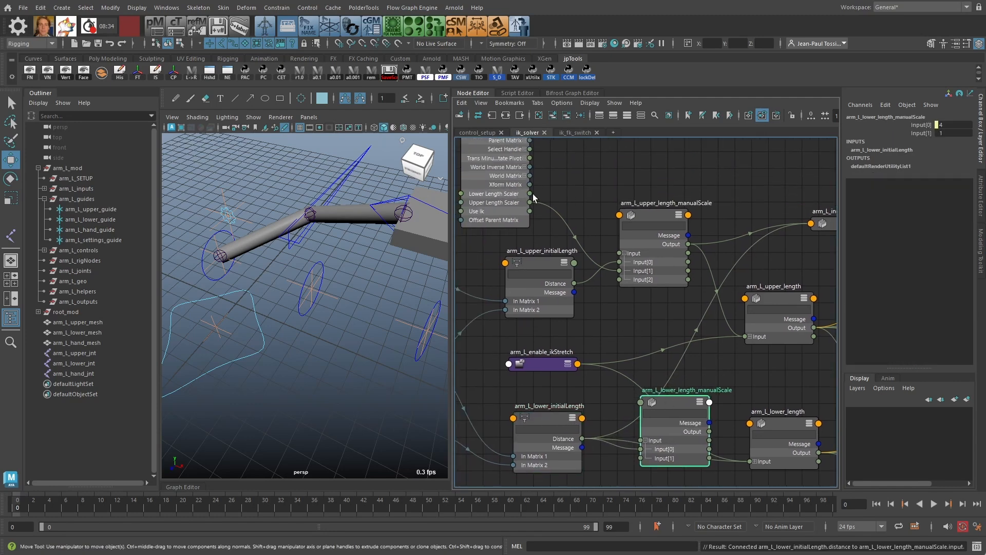
pyautogui.moveTo(533, 198); pyautogui.dragTo(658, 367)
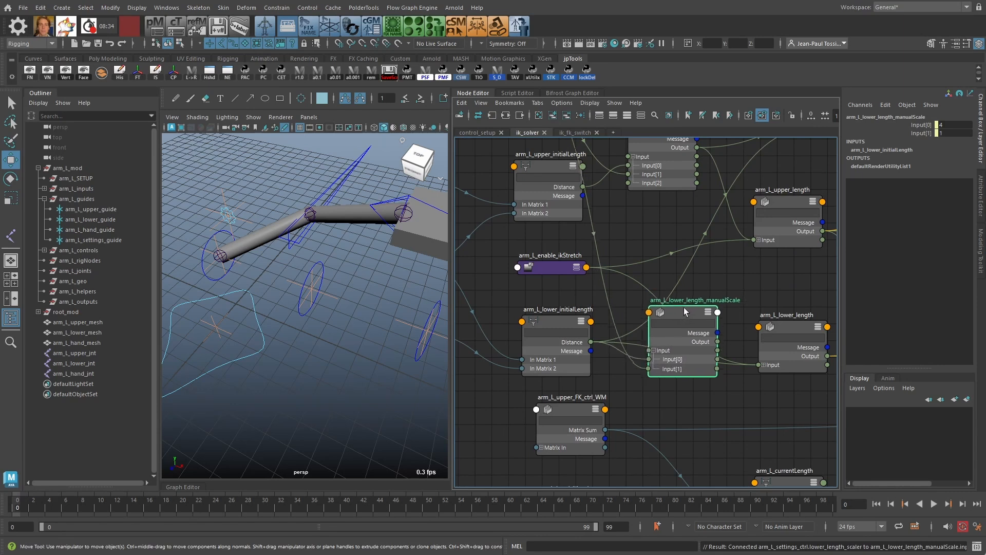
# Step: Reroute the lower-length connections into arm_L_initialLength and arm_L_lower_length so they come from arm_L_lower_length_manualScale's Output
pyautogui.moveTo(685, 312); pyautogui.dragTo(684, 310)
pyautogui.click(631, 338)
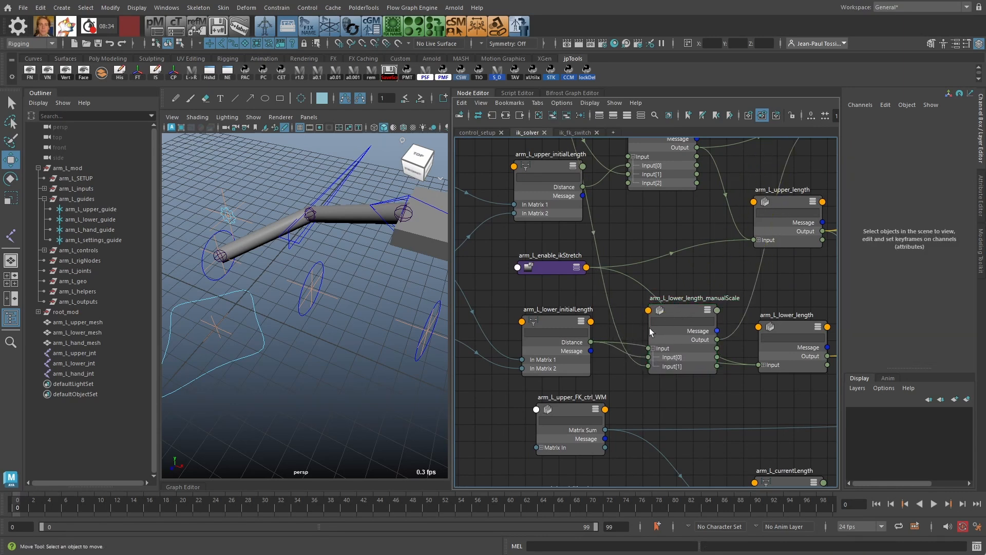
pyautogui.moveTo(740, 364); pyautogui.dragTo(717, 340)
# Step: Reposition the upper and lower manualScale nodes so they sit neatly between the initialLength and length nodes
pyautogui.moveTo(684, 310); pyautogui.dragTo(670, 307)
pyautogui.keyDown('alt'); pyautogui.moveTo(709, 310); pyautogui.dragTo(707, 352, button='middle'); pyautogui.keyUp('alt')
pyautogui.scroll(-2, 707, 353)
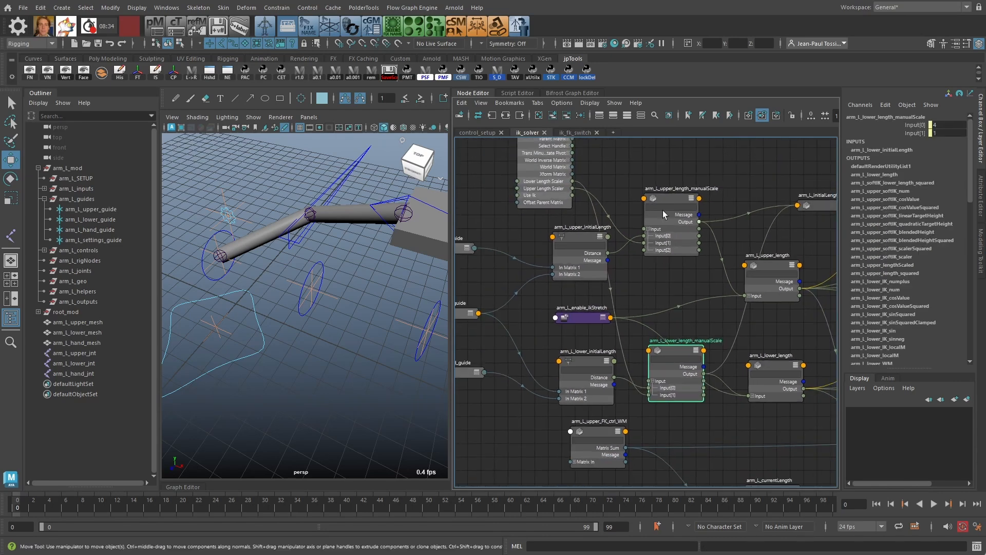
pyautogui.moveTo(673, 212); pyautogui.dragTo(679, 199)
pyautogui.moveTo(679, 353); pyautogui.dragTo(685, 359)
pyautogui.keyDown('alt'); pyautogui.moveTo(672, 305); pyautogui.dragTo(683, 317, button='middle'); pyautogui.keyUp('alt')
pyautogui.scroll(-1, 683, 317)
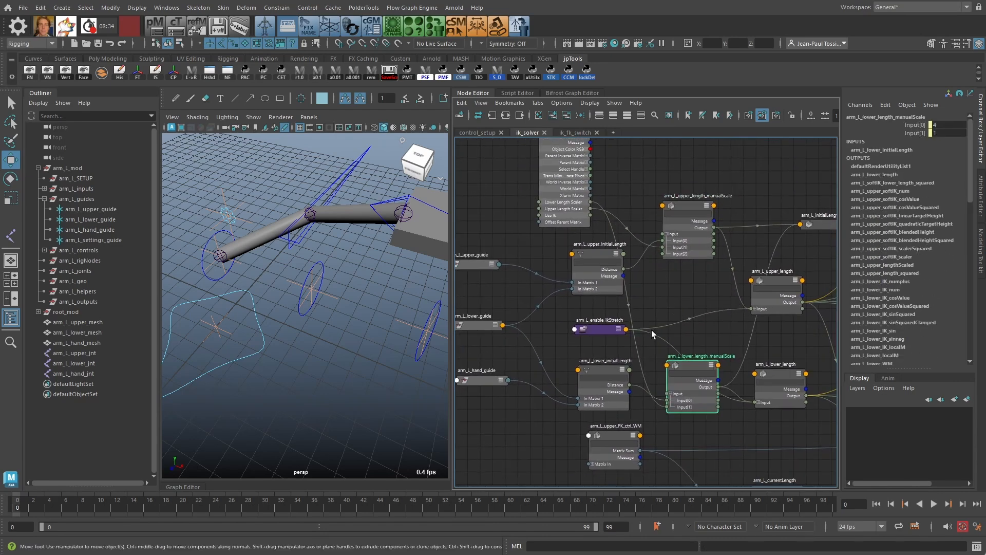
# Step: Test arm_L_settings_ctrl's Upper Length Scaler by raising it to 2.4 and restoring it to 1
pyautogui.keyDown('alt'); pyautogui.moveTo(378, 293); pyautogui.dragTo(326, 303); pyautogui.keyUp('alt')
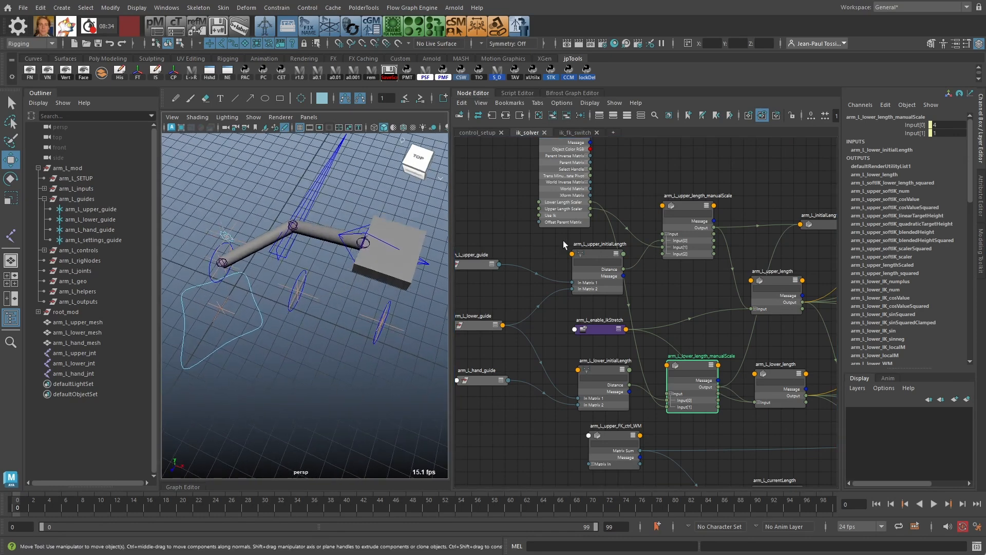
pyautogui.moveTo(560, 193); pyautogui.dragTo(553, 191)
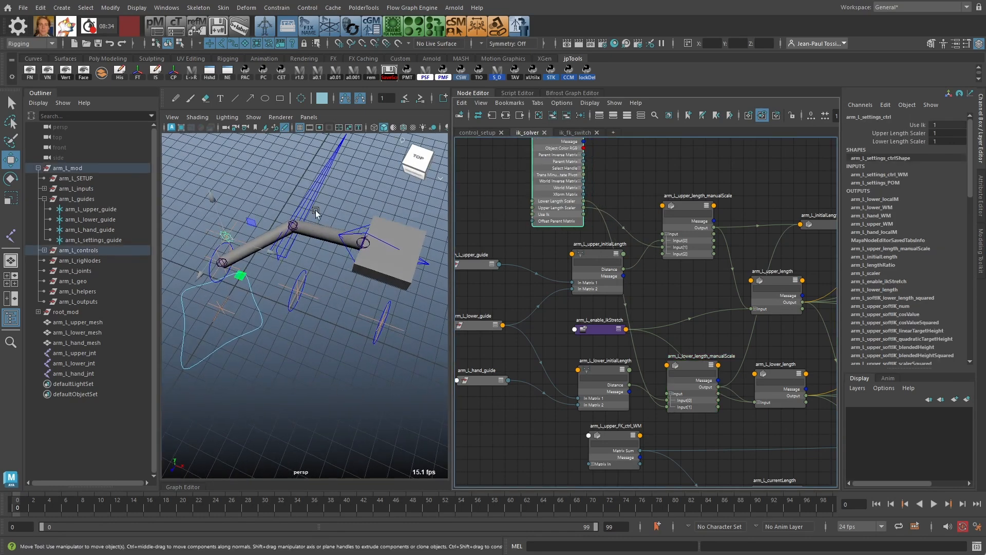
pyautogui.click(917, 133)
pyautogui.moveTo(289, 291); pyautogui.dragTo(354, 219, button='middle')
pyautogui.keyDown('alt'); pyautogui.moveTo(354, 219); pyautogui.dragTo(365, 213); pyautogui.keyUp('alt')
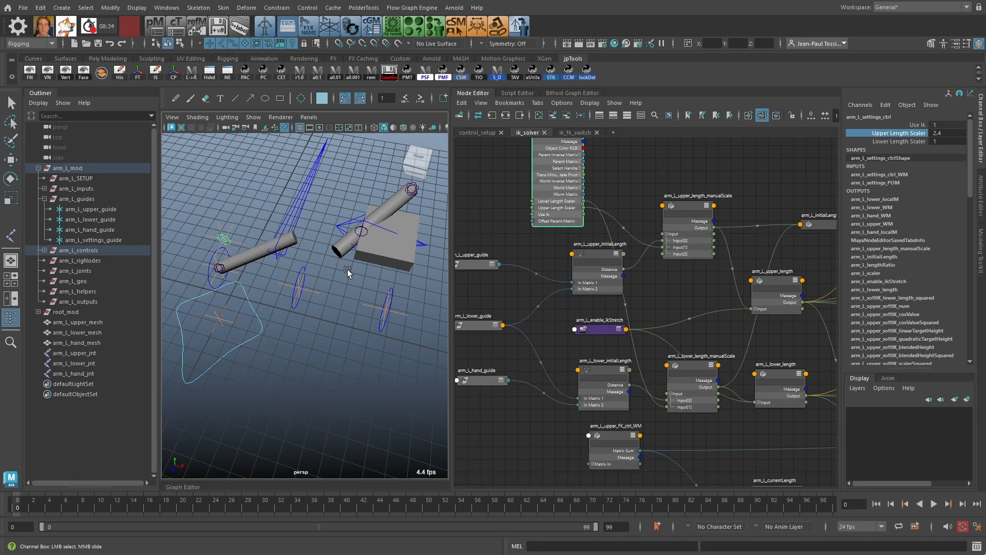
pyautogui.moveTo(347, 269); pyautogui.dragTo(284, 281, button='middle')
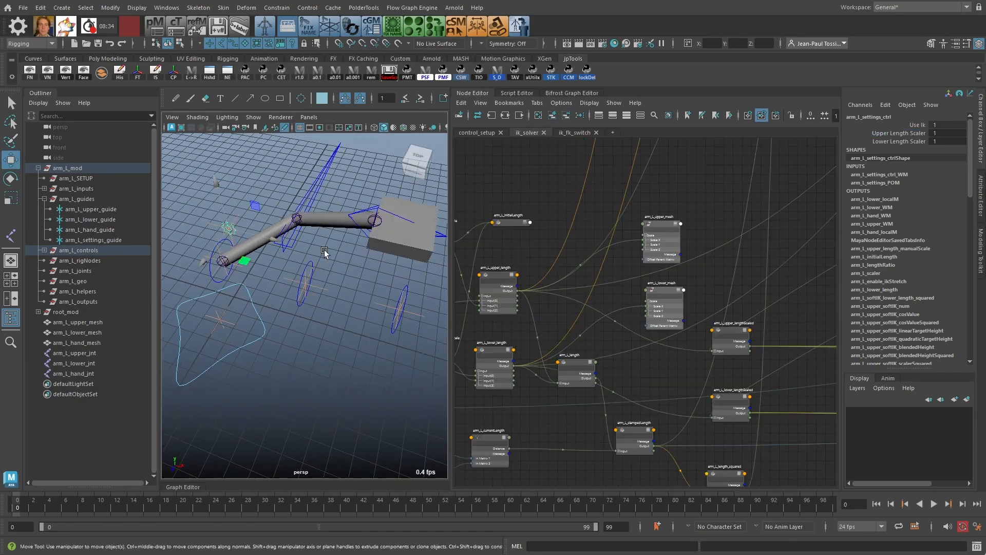
# Step: Examine the arm_L_upper_mesh and arm_L_lower_mesh nodes and the length nodes connected to their scale
pyautogui.keyDown('alt'); pyautogui.moveTo(324, 249); pyautogui.dragTo(312, 262, button='right'); pyautogui.keyUp('alt')
pyautogui.click(662, 224)
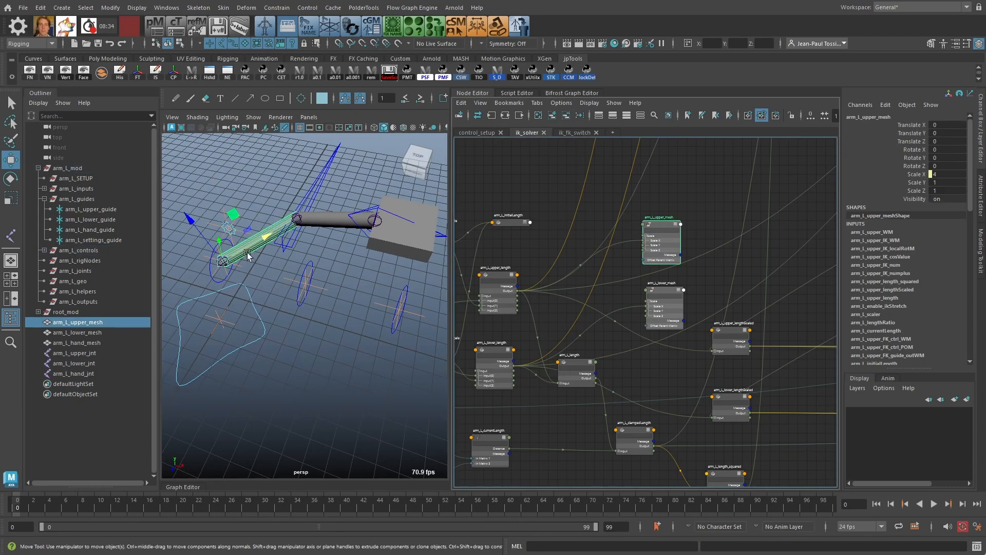
pyautogui.scroll(2, 579, 271)
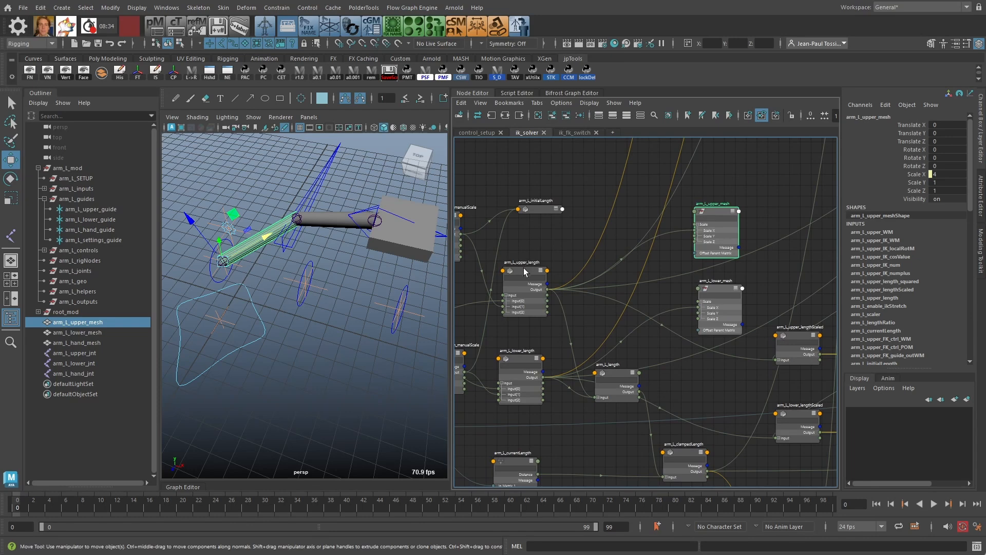
pyautogui.click(523, 369)
pyautogui.click(719, 211)
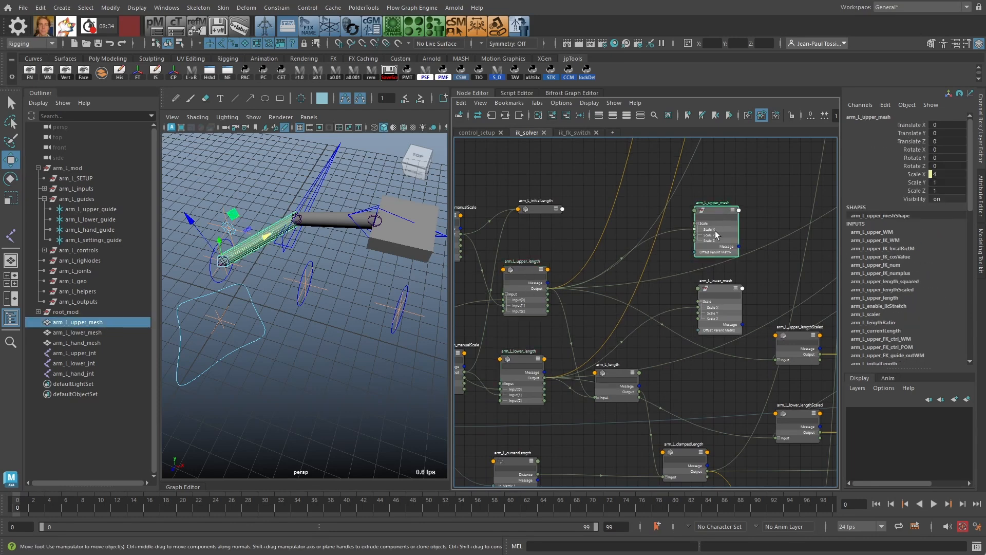
pyautogui.click(713, 289)
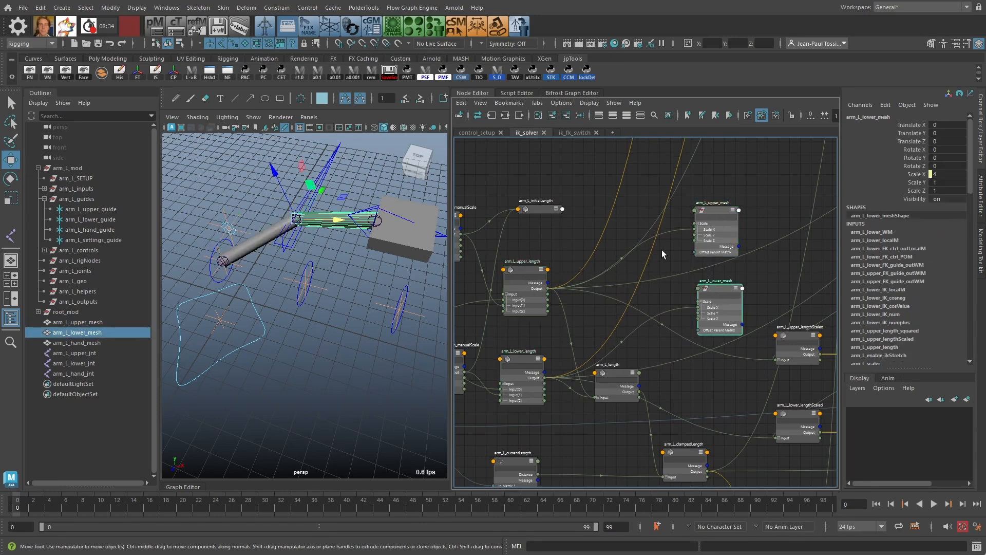
# Step: Set Upper Length Scaler on arm_L_settings_ctrl to 2.4 and check the arm in the viewport
pyautogui.click(234, 234)
pyautogui.click(233, 234)
pyautogui.click(924, 133)
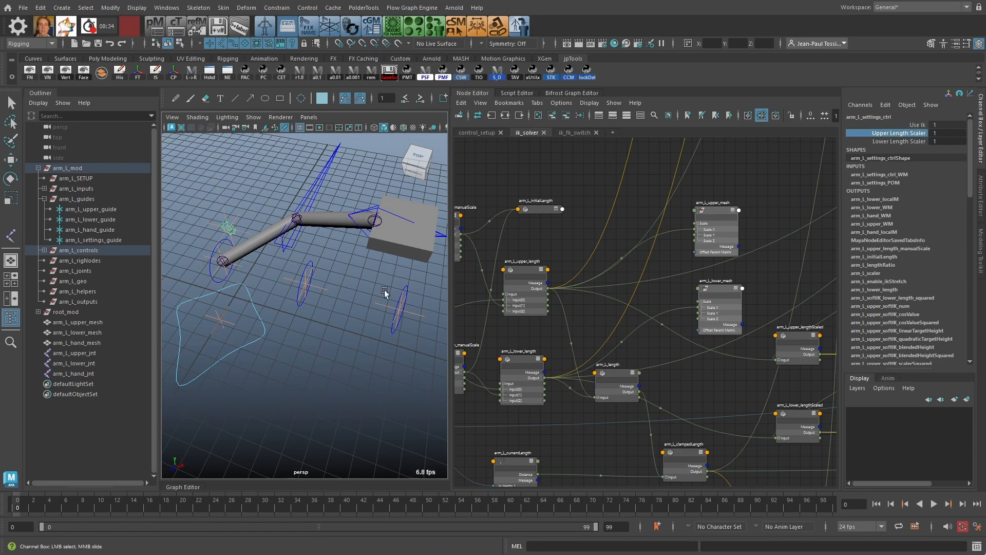
pyautogui.moveTo(344, 289)
pyautogui.mouseDown(button='middle')
pyautogui.moveTo(336, 286)
pyautogui.moveTo(346, 272)
pyautogui.mouseUp(button='middle')
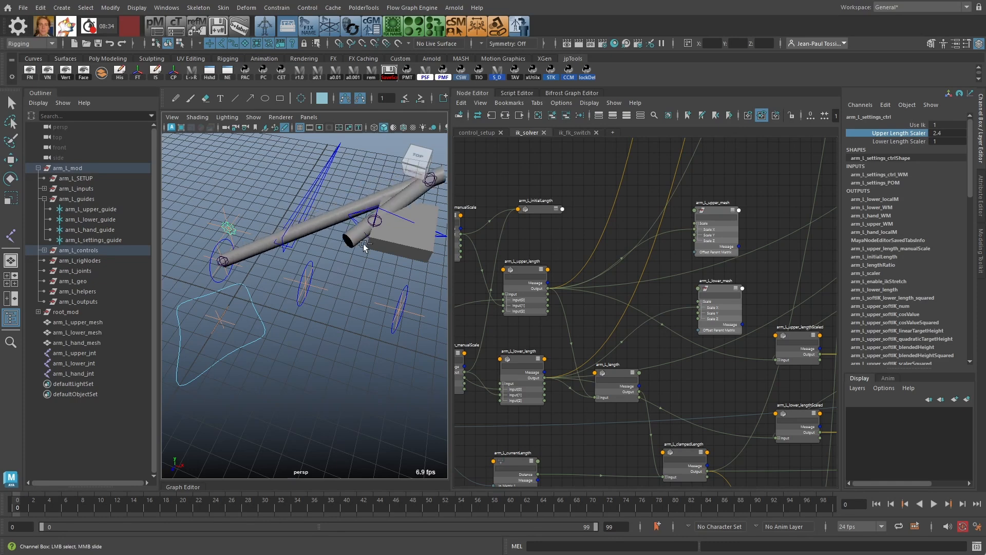
pyautogui.keyDown('alt'); pyautogui.moveTo(415, 207); pyautogui.dragTo(373, 227, button='middle'); pyautogui.keyUp('alt')
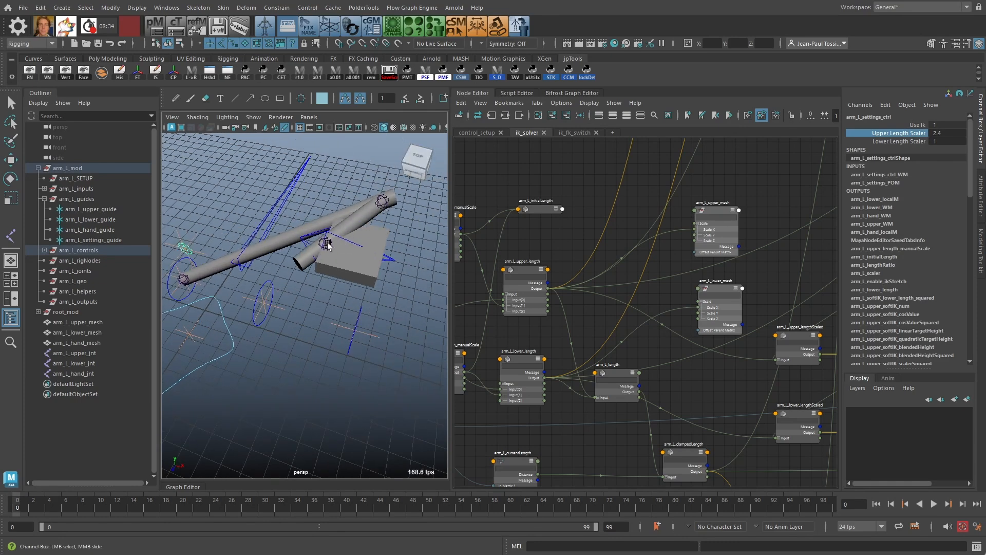
# Step: Move the arm_L_upper_mesh and arm_L_lower_mesh nodes together to the right of the arm_L_upper_lengthScaled and arm_L_lower_lengthScaled nodes
pyautogui.keyDown('alt'); pyautogui.moveTo(725, 287); pyautogui.dragTo(653, 268, button='middle'); pyautogui.keyUp('alt')
pyautogui.moveTo(688, 200); pyautogui.dragTo(654, 269)
pyautogui.keyDown('alt'); pyautogui.moveTo(682, 262); pyautogui.dragTo(618, 275, button='middle'); pyautogui.keyUp('alt')
pyautogui.keyDown('alt'); pyautogui.moveTo(618, 275); pyautogui.dragTo(595, 286, button='right'); pyautogui.keyUp('alt')
pyautogui.moveTo(596, 290); pyautogui.dragTo(779, 277)
pyautogui.keyDown('alt'); pyautogui.moveTo(760, 295); pyautogui.dragTo(656, 184, button='middle'); pyautogui.keyUp('alt')
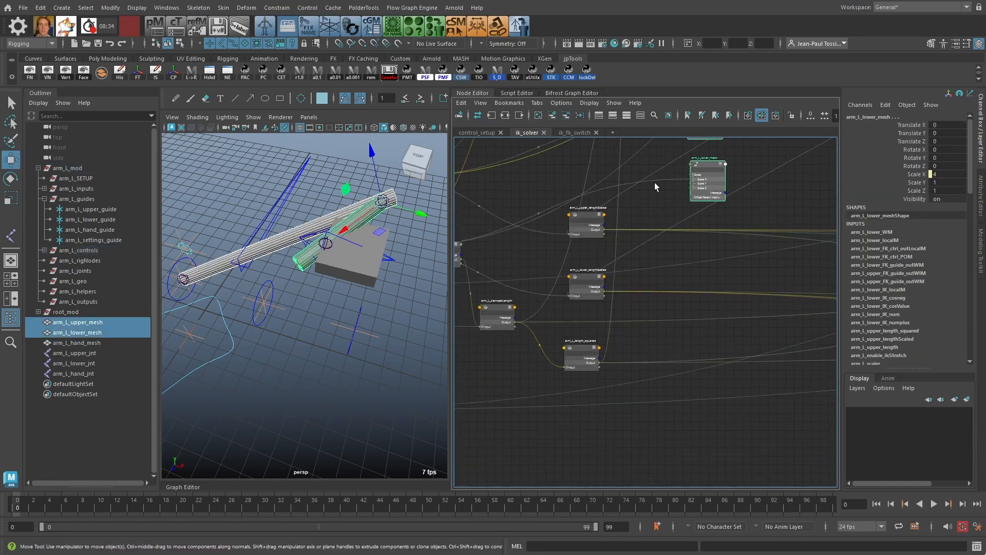
pyautogui.keyDown('alt'); pyautogui.moveTo(659, 182); pyautogui.dragTo(729, 168, button='right'); pyautogui.keyUp('alt')
pyautogui.moveTo(732, 154); pyautogui.dragTo(658, 286)
pyautogui.keyDown('alt'); pyautogui.moveTo(686, 239); pyautogui.dragTo(714, 239, button='middle'); pyautogui.keyUp('alt')
pyautogui.keyDown('alt'); pyautogui.moveTo(714, 239); pyautogui.dragTo(744, 219, button='right'); pyautogui.keyUp('alt')
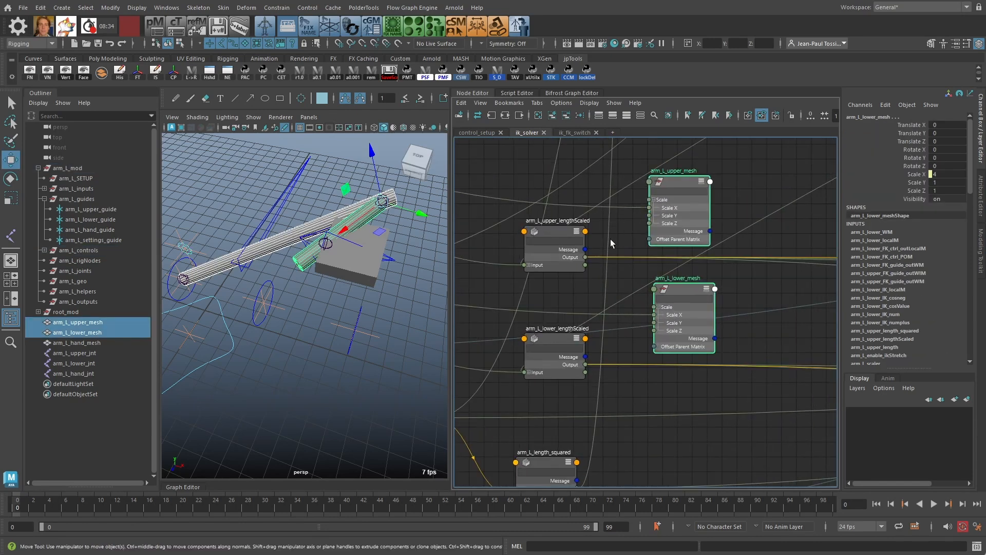
pyautogui.click(615, 232)
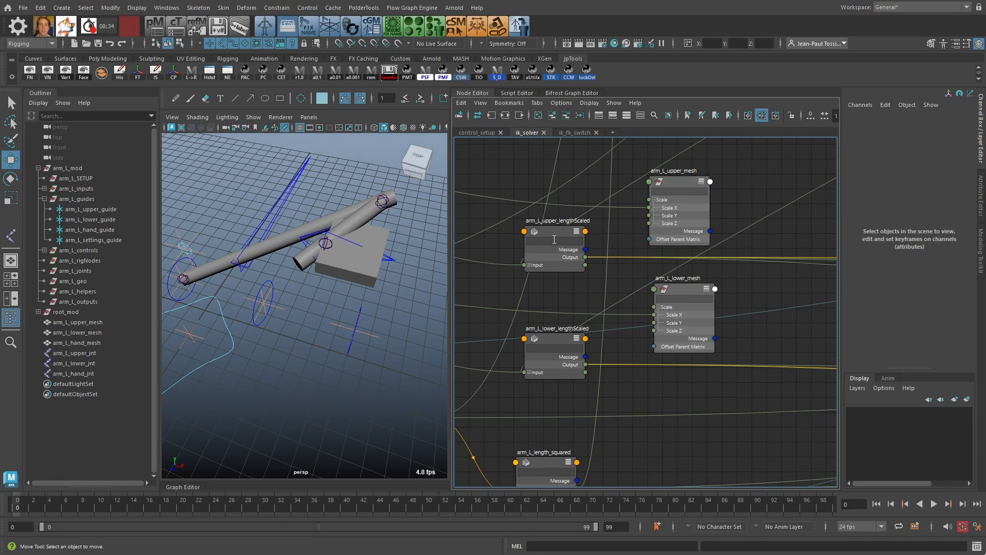
# Step: Connect the outputs of arm_L_upper_lengthScaled and arm_L_lower_lengthScaled to Scale X of arm_L_upper_mesh and arm_L_lower_mesh respectively
pyautogui.moveTo(554, 239); pyautogui.dragTo(555, 237)
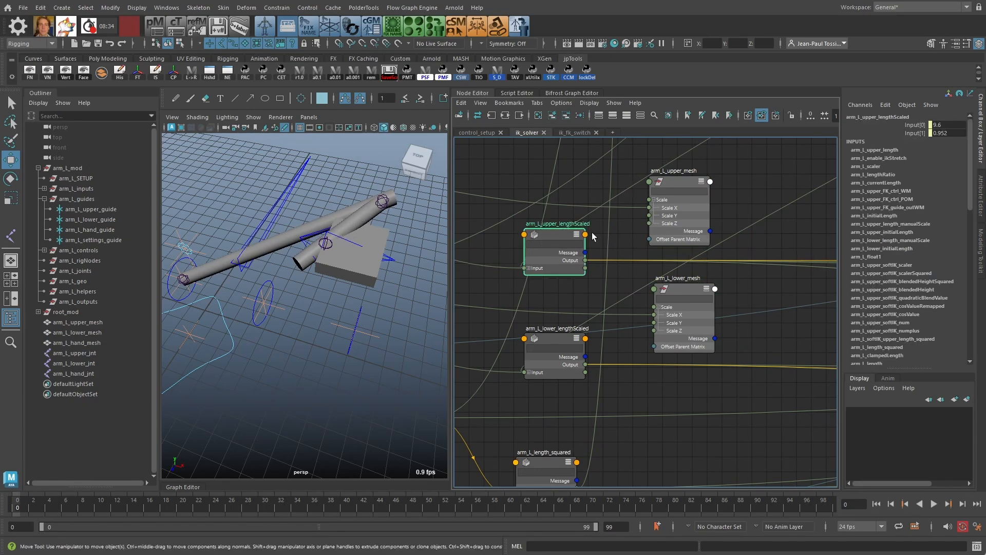
pyautogui.moveTo(603, 257); pyautogui.dragTo(649, 208)
pyautogui.moveTo(586, 366); pyautogui.dragTo(654, 314)
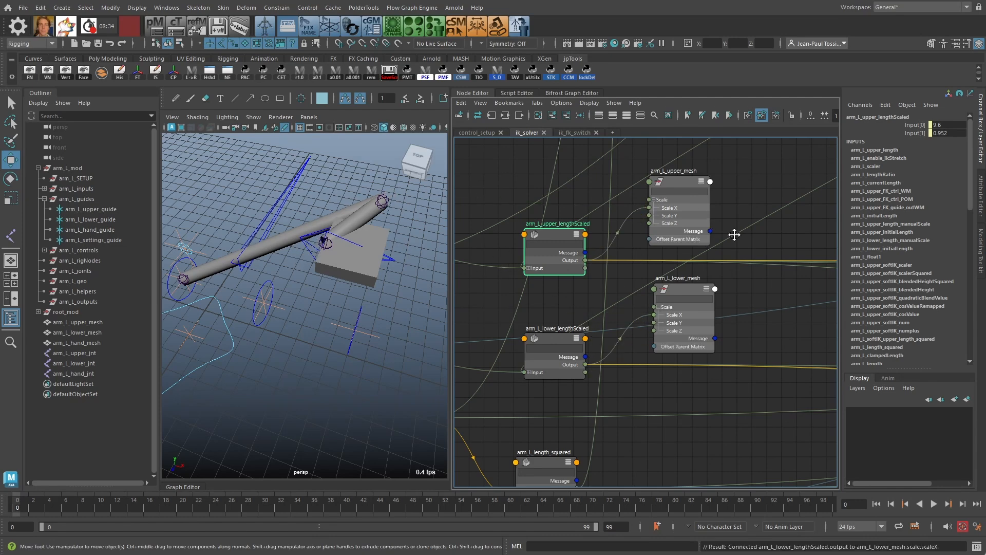
pyautogui.scroll(-2, 734, 235)
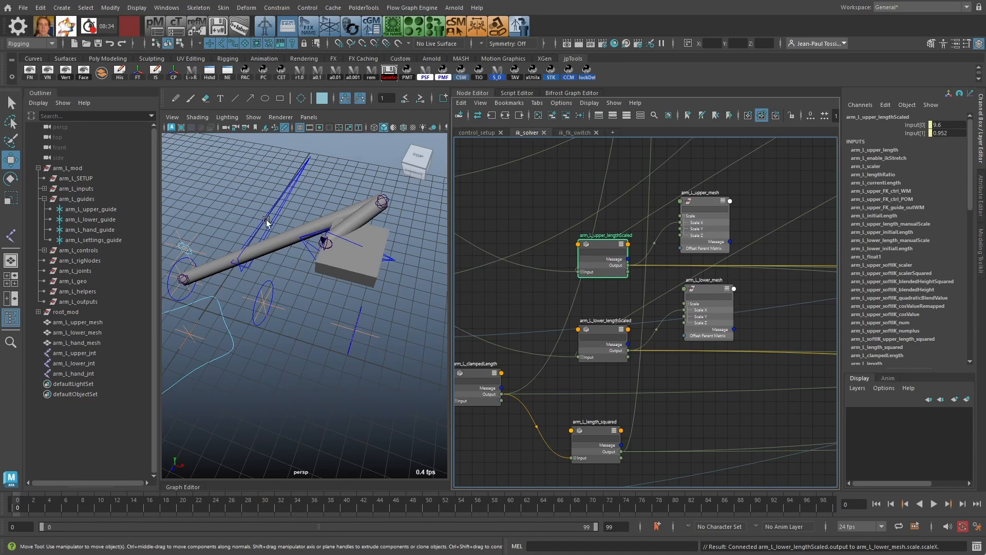
# Step: Test arm_L_settings_ctrl with Upper Length Scaler at 1.1 and Lower Length Scaler at 1.3, and restore both to 1
pyautogui.keyDown('alt'); pyautogui.moveTo(204, 252); pyautogui.dragTo(226, 255, button='middle'); pyautogui.keyUp('alt')
pyautogui.click(218, 261)
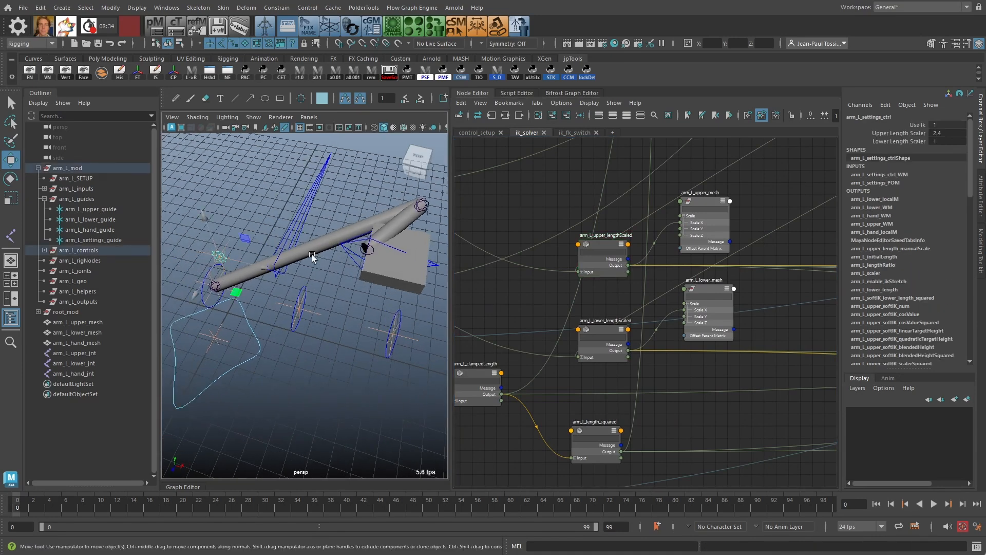
pyautogui.click(911, 133)
pyautogui.moveTo(385, 318); pyautogui.dragTo(356, 296, button='middle')
pyautogui.click(874, 142)
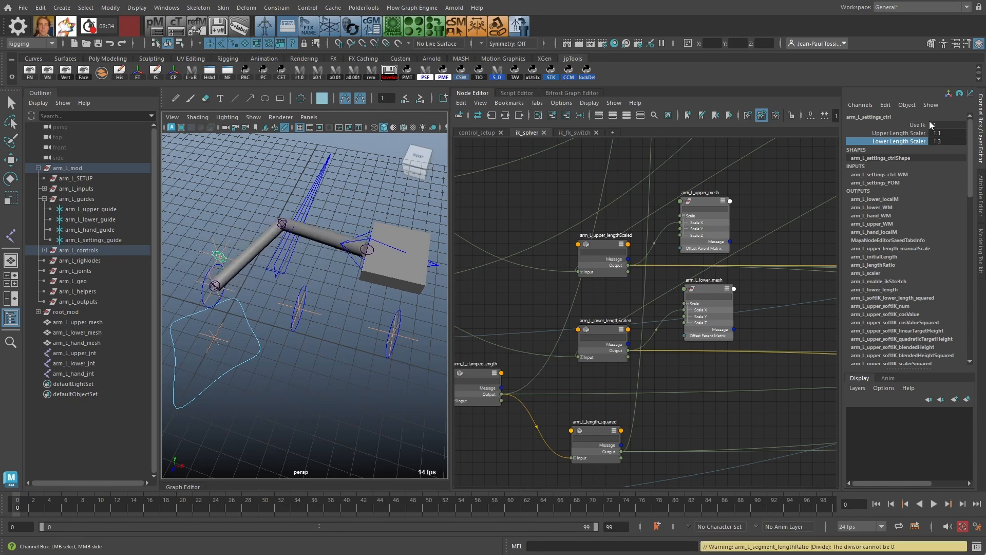
pyautogui.moveTo(941, 133); pyautogui.dragTo(953, 142)
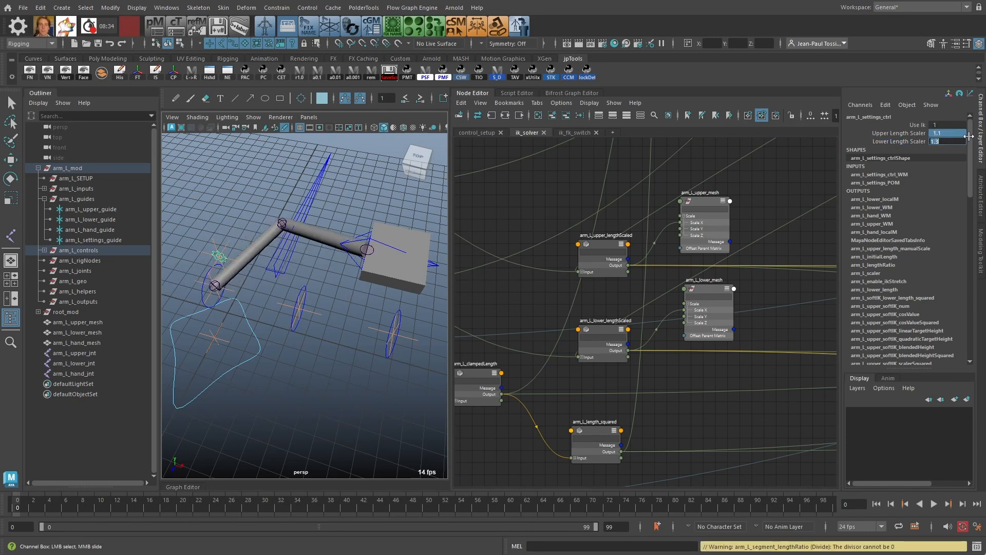
pyautogui.write('1')
pyautogui.press('Return')
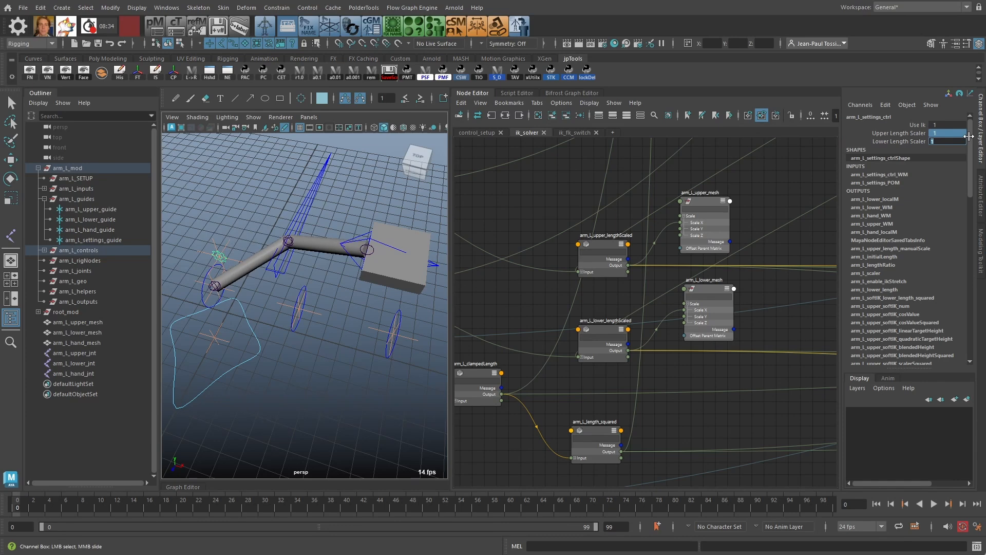
# Step: Move the arm_L_upper_mesh and arm_L_lower_mesh nodes farther right of the two lengthScaled nodes
pyautogui.click(753, 197)
pyautogui.moveTo(715, 202); pyautogui.dragTo(756, 202)
pyautogui.moveTo(713, 289); pyautogui.dragTo(758, 288)
pyautogui.moveTo(745, 226); pyautogui.dragTo(755, 229)
pyautogui.moveTo(742, 286); pyautogui.dragTo(750, 291)
pyautogui.moveTo(602, 245); pyautogui.dragTo(603, 242)
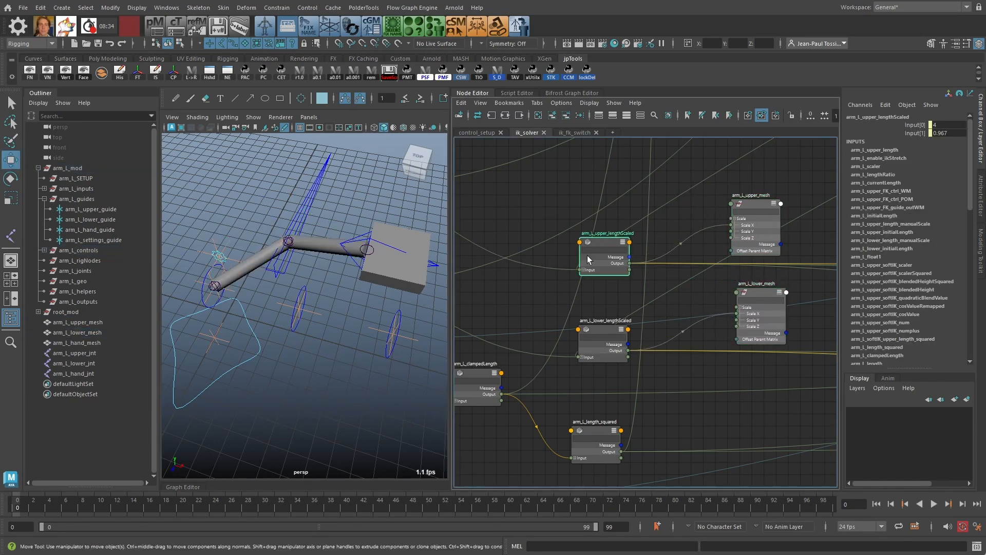
pyautogui.click(531, 270)
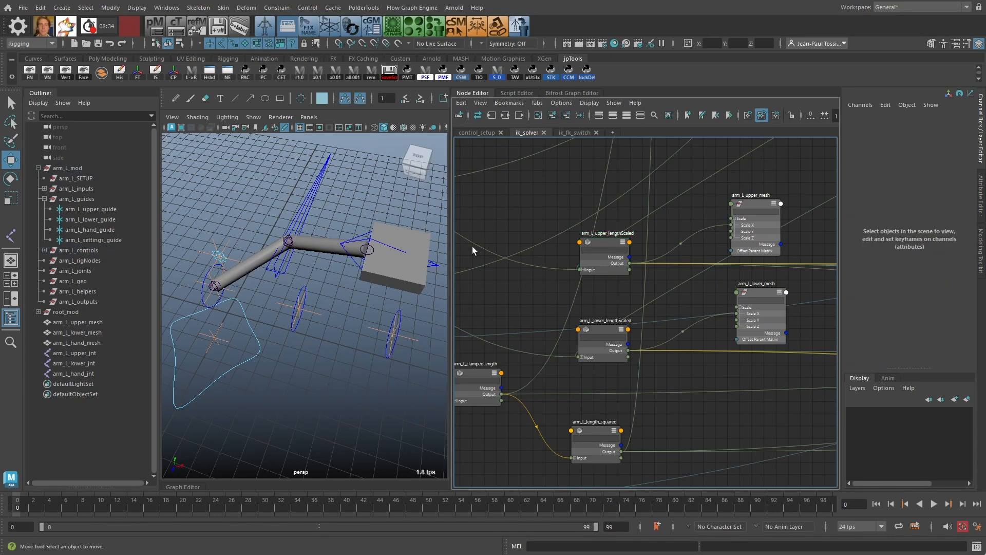
# Step: Add a keyable Boolean attribute named enable_soft_ik to arm_L_SETUP
pyautogui.click(73, 178)
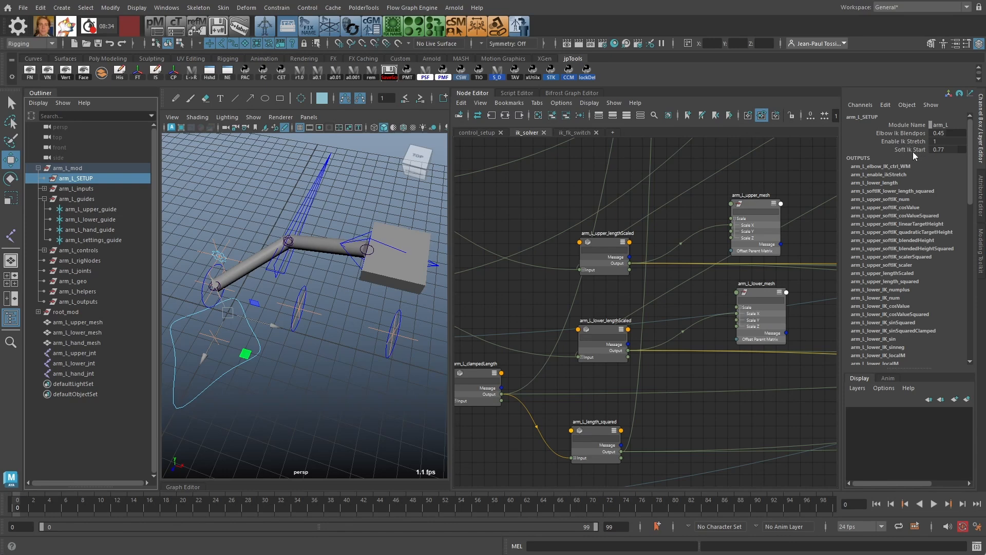
pyautogui.click(891, 104)
pyautogui.click(915, 190)
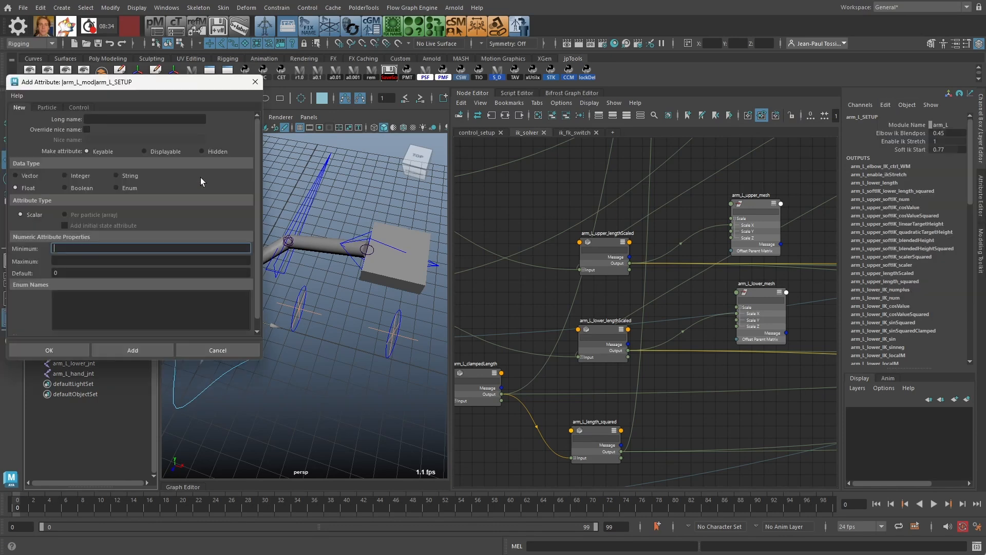
pyautogui.moveTo(123, 85); pyautogui.dragTo(364, 165)
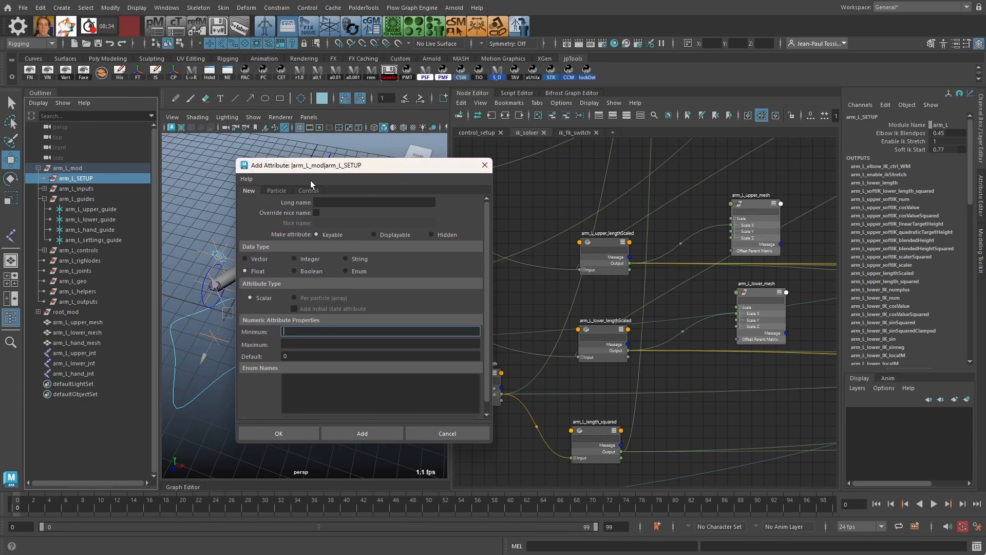
pyautogui.click(311, 270)
pyautogui.click(334, 203)
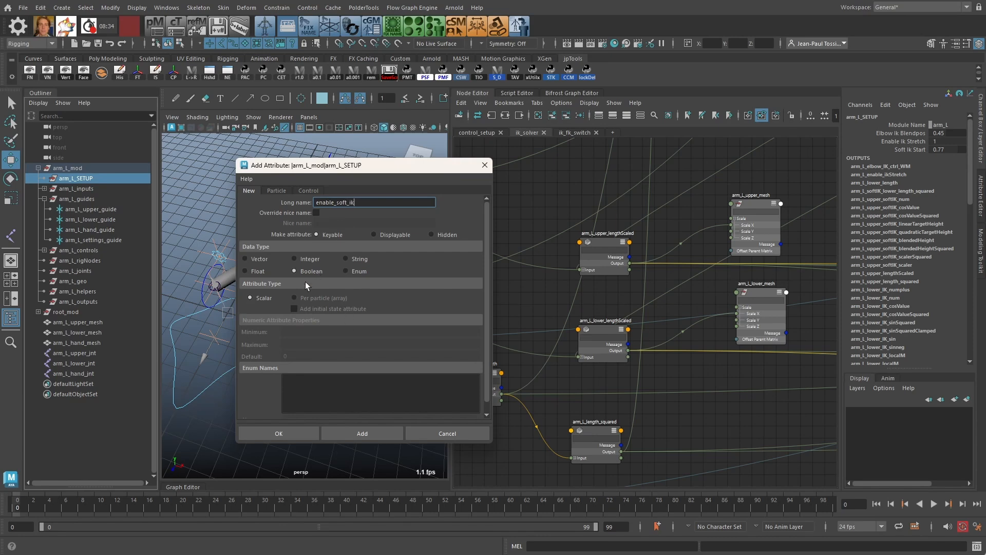
pyautogui.click(282, 431)
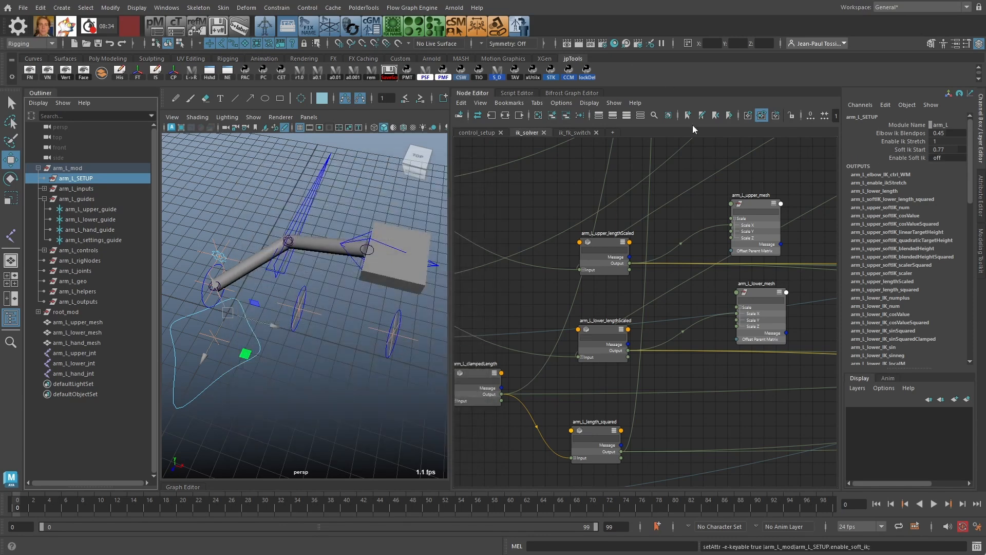
# Step: Add arm_L_SETUP to the ik_solver graph and place its node above arm_L_upper_lengthScaled
pyautogui.keyDown('alt'); pyautogui.moveTo(662, 254); pyautogui.dragTo(526, 224, button='right'); pyautogui.keyUp('alt')
pyautogui.keyDown('alt'); pyautogui.moveTo(493, 201); pyautogui.dragTo(555, 245, button='middle'); pyautogui.keyUp('alt')
pyautogui.click(551, 114)
pyautogui.keyDown('alt'); pyautogui.moveTo(732, 238); pyautogui.dragTo(580, 226, button='right'); pyautogui.keyUp('alt')
pyautogui.keyDown('alt'); pyautogui.moveTo(703, 218); pyautogui.dragTo(628, 278, button='middle'); pyautogui.keyUp('alt')
pyautogui.keyDown('alt'); pyautogui.moveTo(707, 252); pyautogui.dragTo(614, 327, button='middle'); pyautogui.keyUp('alt')
pyautogui.moveTo(646, 215); pyautogui.dragTo(548, 386)
pyautogui.keyDown('alt'); pyautogui.moveTo(551, 386); pyautogui.dragTo(651, 459, button='right'); pyautogui.keyUp('alt')
pyautogui.keyDown('alt'); pyautogui.moveTo(616, 444); pyautogui.dragTo(603, 247, button='middle'); pyautogui.keyUp('alt')
pyautogui.keyDown('alt'); pyautogui.moveTo(550, 216); pyautogui.dragTo(760, 340, button='right'); pyautogui.keyUp('alt')
pyautogui.keyDown('alt'); pyautogui.moveTo(743, 322); pyautogui.dragTo(688, 278, button='middle'); pyautogui.keyUp('alt')
pyautogui.keyDown('alt'); pyautogui.moveTo(688, 278); pyautogui.dragTo(647, 269, button='right'); pyautogui.keyUp('alt')
pyautogui.moveTo(557, 251); pyautogui.dragTo(527, 203)
pyautogui.keyDown('alt'); pyautogui.moveTo(686, 257); pyautogui.dragTo(658, 280, button='middle'); pyautogui.keyUp('alt')
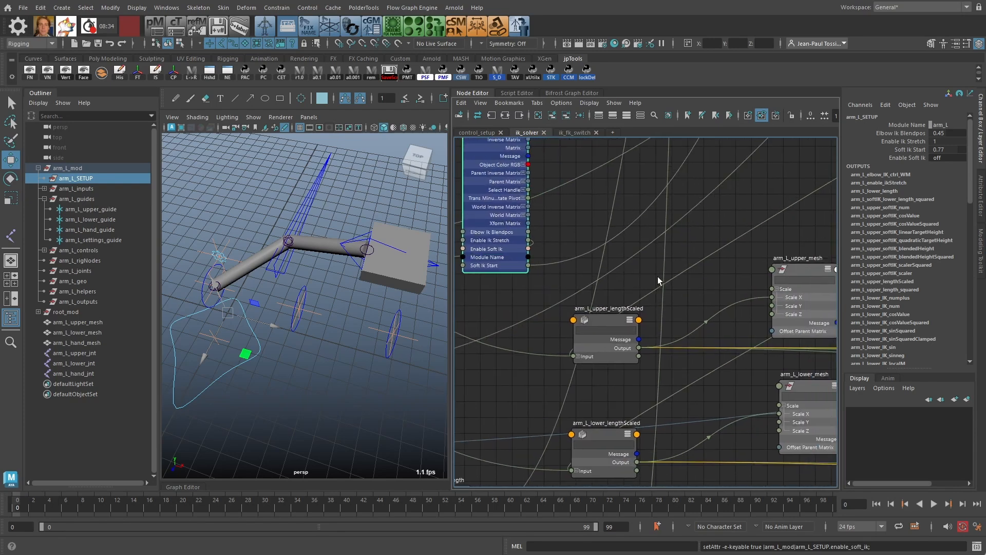
pyautogui.keyDown('alt'); pyautogui.moveTo(658, 279); pyautogui.dragTo(643, 278, button='right'); pyautogui.keyUp('alt')
pyautogui.keyDown('alt'); pyautogui.moveTo(697, 263); pyautogui.dragTo(670, 274, button='middle'); pyautogui.keyUp('alt')
pyautogui.keyDown('alt'); pyautogui.moveTo(669, 274); pyautogui.dragTo(670, 260, button='right'); pyautogui.keyUp('alt')
pyautogui.keyDown('alt'); pyautogui.moveTo(606, 287); pyautogui.dragTo(682, 311, button='middle'); pyautogui.keyUp('alt')
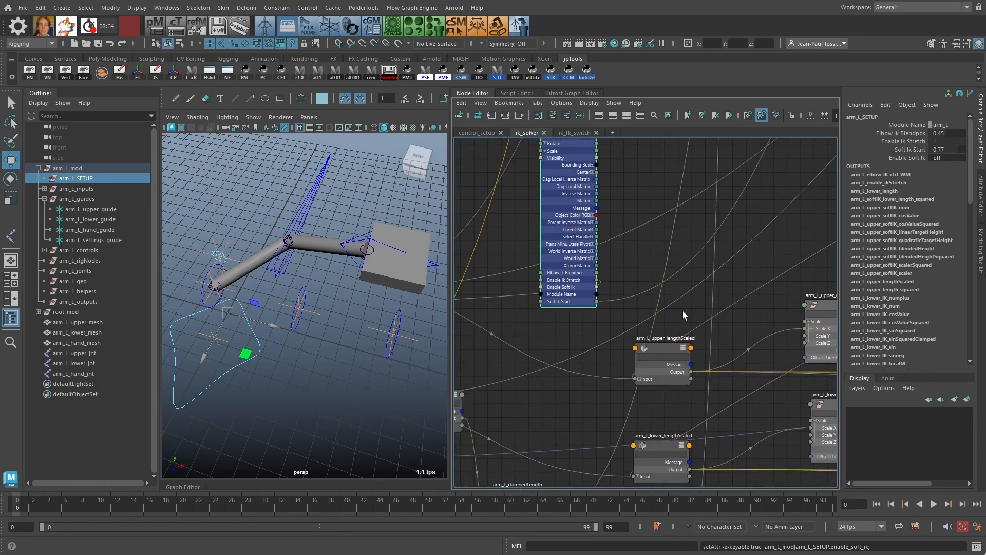
# Step: Move the arm_L_SETUP node across the graph to just above the arm_L_upper_softIK_scaler node
pyautogui.moveTo(578, 276); pyautogui.dragTo(592, 270)
pyautogui.keyDown('alt'); pyautogui.moveTo(734, 226); pyautogui.dragTo(709, 206, button='right'); pyautogui.keyUp('alt')
pyautogui.keyDown('alt'); pyautogui.moveTo(740, 197); pyautogui.dragTo(609, 340, button='middle'); pyautogui.keyUp('alt')
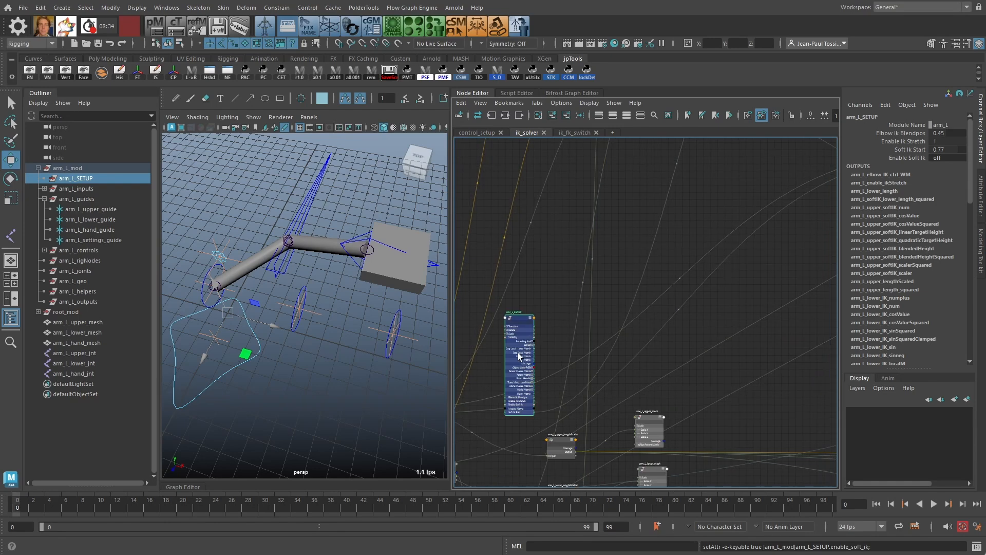
pyautogui.moveTo(520, 355); pyautogui.dragTo(797, 203)
pyautogui.keyDown('alt'); pyautogui.moveTo(765, 258); pyautogui.dragTo(534, 361, button='middle'); pyautogui.keyUp('alt')
pyautogui.moveTo(566, 348); pyautogui.dragTo(738, 310)
pyautogui.keyDown('alt'); pyautogui.moveTo(756, 336); pyautogui.dragTo(662, 353, button='middle'); pyautogui.keyUp('alt')
pyautogui.keyDown('alt'); pyautogui.moveTo(663, 353); pyautogui.dragTo(627, 341, button='right'); pyautogui.keyUp('alt')
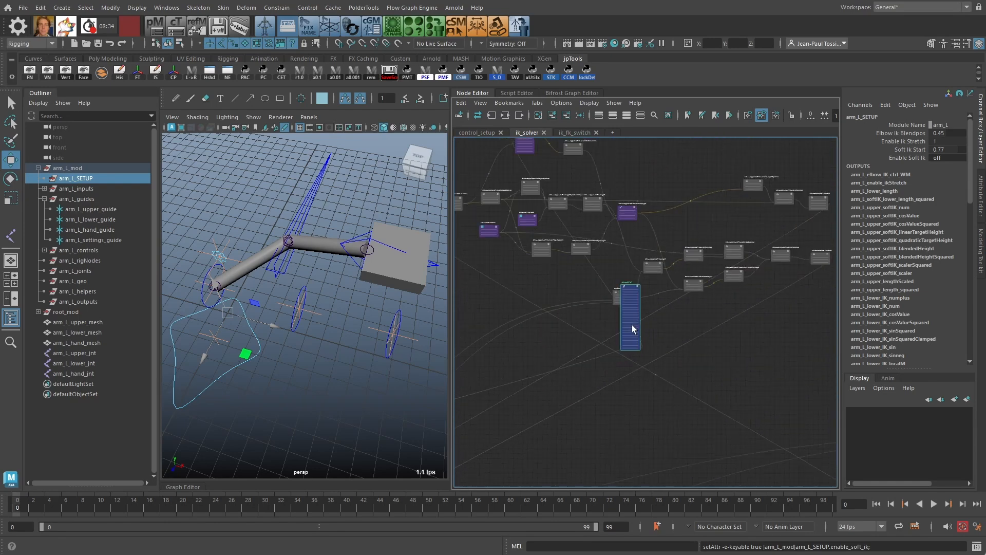
pyautogui.moveTo(633, 329); pyautogui.dragTo(812, 301)
pyautogui.keyDown('alt'); pyautogui.moveTo(770, 324); pyautogui.dragTo(560, 376, button='middle'); pyautogui.keyUp('alt')
pyautogui.moveTo(603, 356); pyautogui.dragTo(611, 207)
pyautogui.keyDown('alt'); pyautogui.moveTo(618, 228); pyautogui.dragTo(709, 328, button='right'); pyautogui.keyUp('alt')
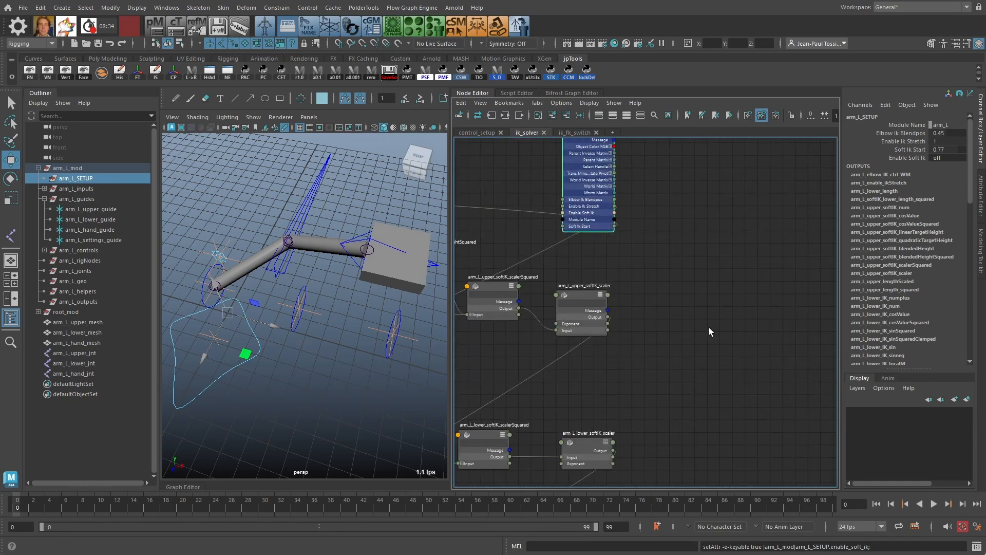
pyautogui.keyDown('alt'); pyautogui.moveTo(689, 361); pyautogui.dragTo(697, 322, button='middle'); pyautogui.keyUp('alt')
pyautogui.keyDown('alt'); pyautogui.moveTo(696, 322); pyautogui.dragTo(706, 313, button='right'); pyautogui.keyUp('alt')
pyautogui.keyDown('alt'); pyautogui.moveTo(655, 223); pyautogui.dragTo(600, 288, button='middle'); pyautogui.keyUp('alt')
pyautogui.click(663, 248)
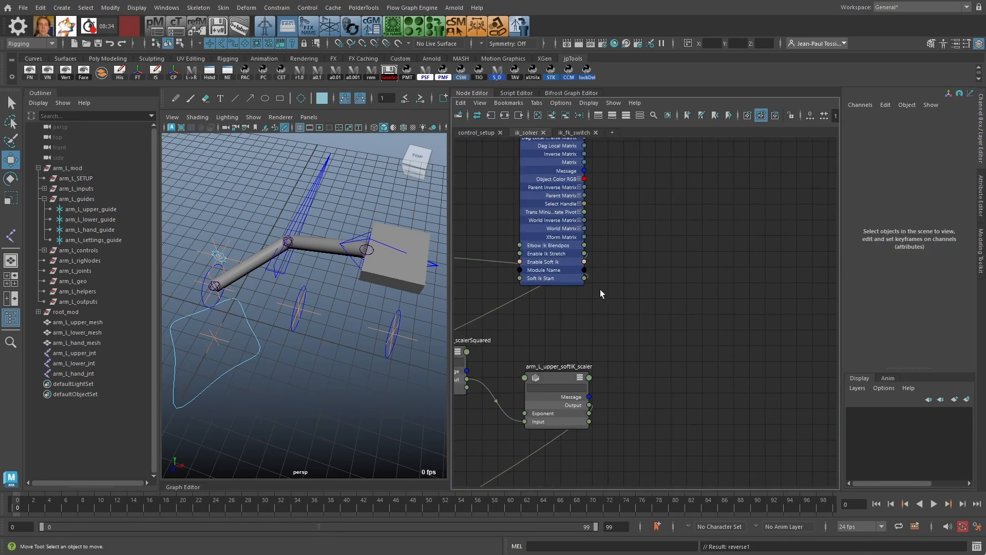
# Step: Create a max node to the right of arm_L_upper_softIK_scaler
pyautogui.click(563, 380)
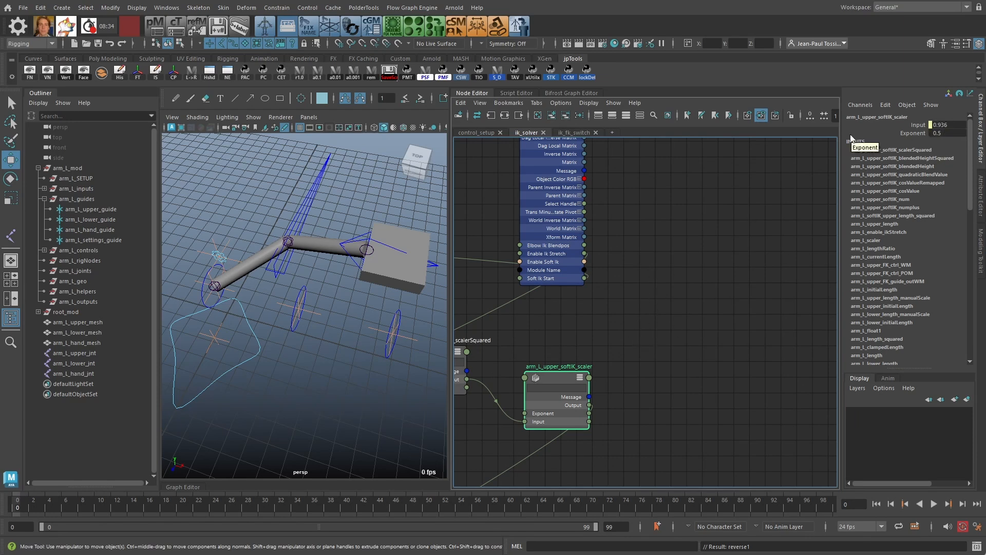
pyautogui.click(685, 305)
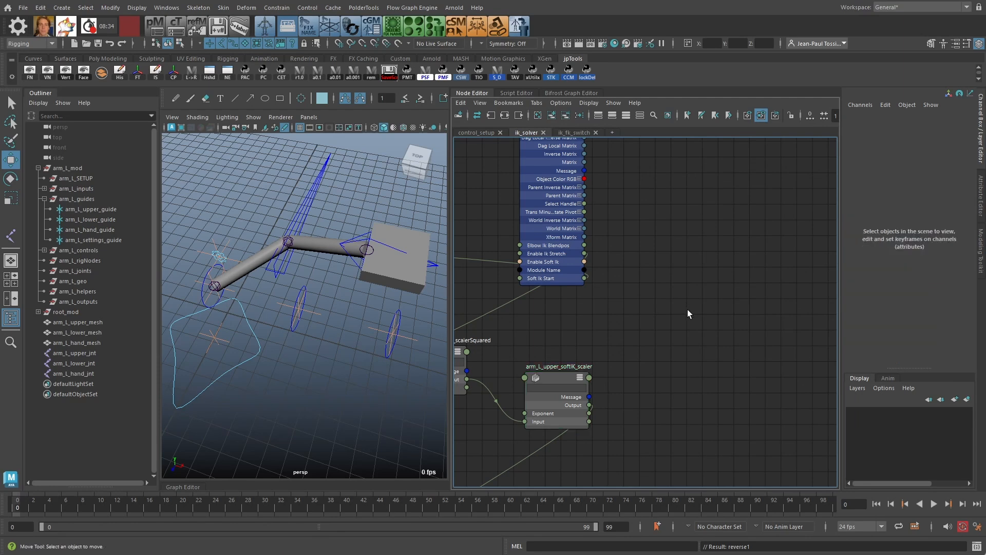
pyautogui.press('Tab')
pyautogui.write('max')
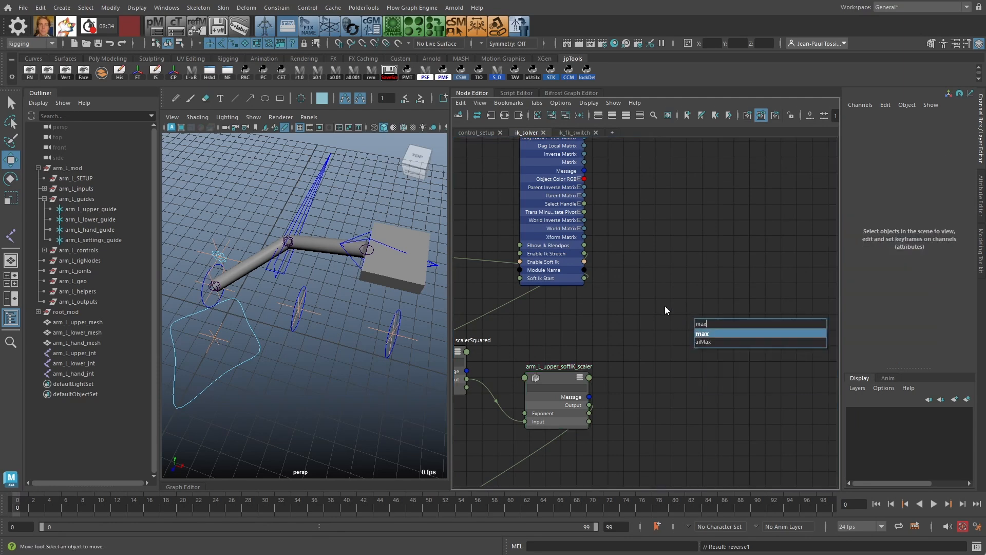
pyautogui.press('Return')
pyautogui.click(698, 361)
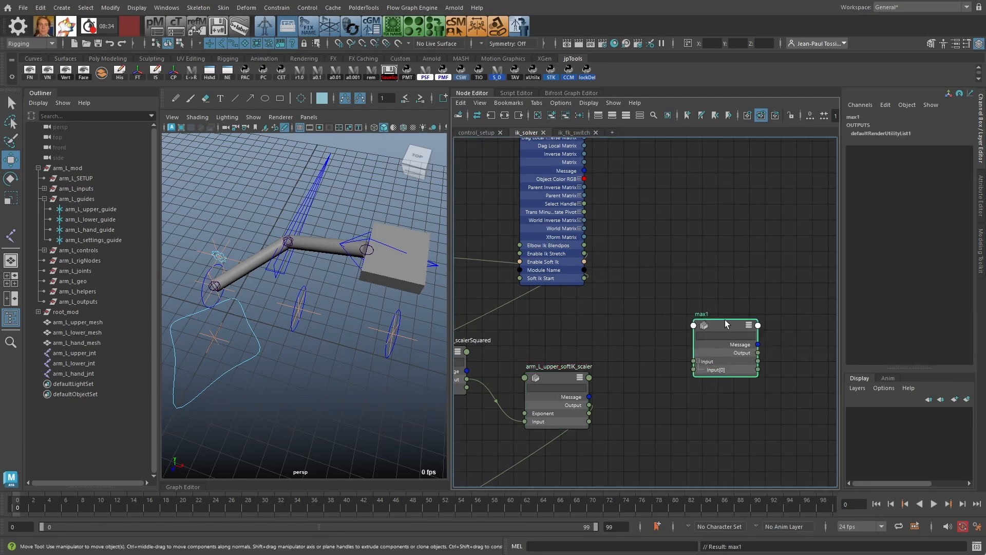
pyautogui.moveTo(710, 338); pyautogui.dragTo(716, 345)
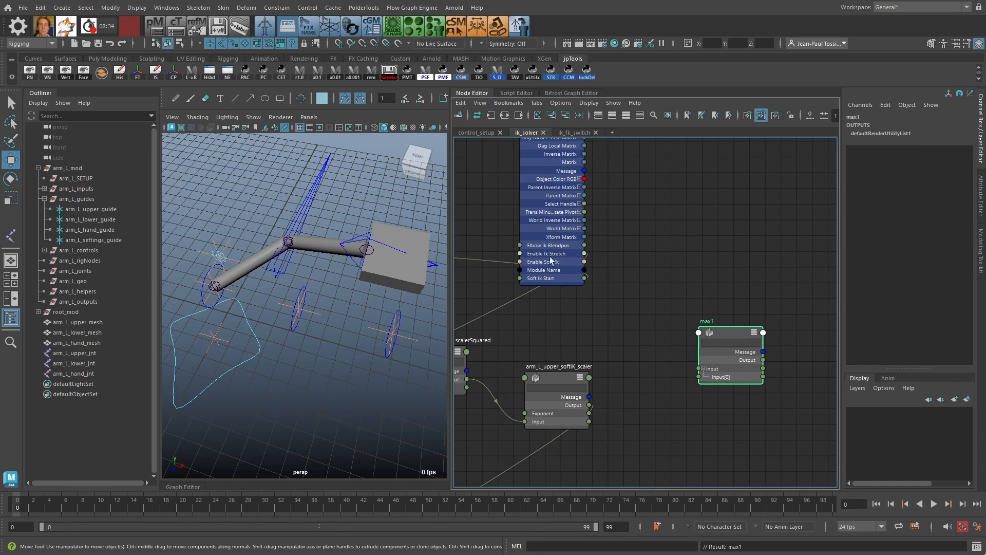
# Step: Turn on Enable Soft Ik on arm_L_SETUP and nudge the max1 and arm_L_upper_softIK_scaler nodes
pyautogui.click(559, 266)
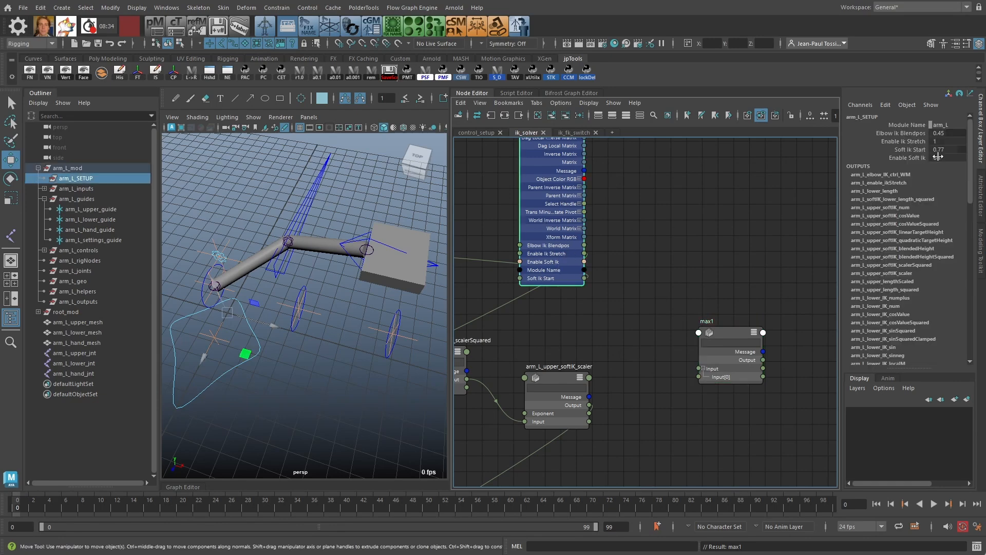
pyautogui.click(938, 157)
pyautogui.click(931, 159)
pyautogui.moveTo(723, 336); pyautogui.dragTo(722, 331)
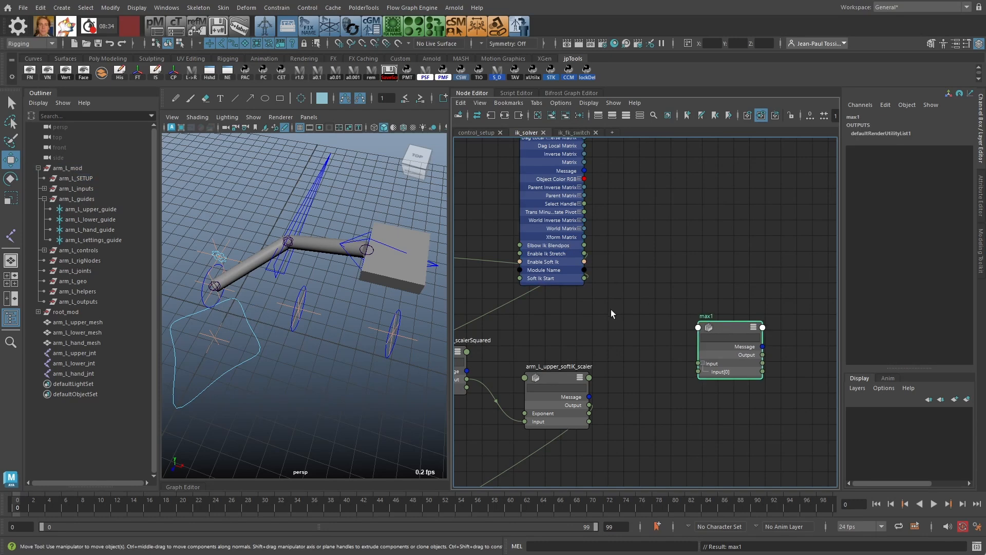
pyautogui.moveTo(551, 377); pyautogui.dragTo(552, 381)
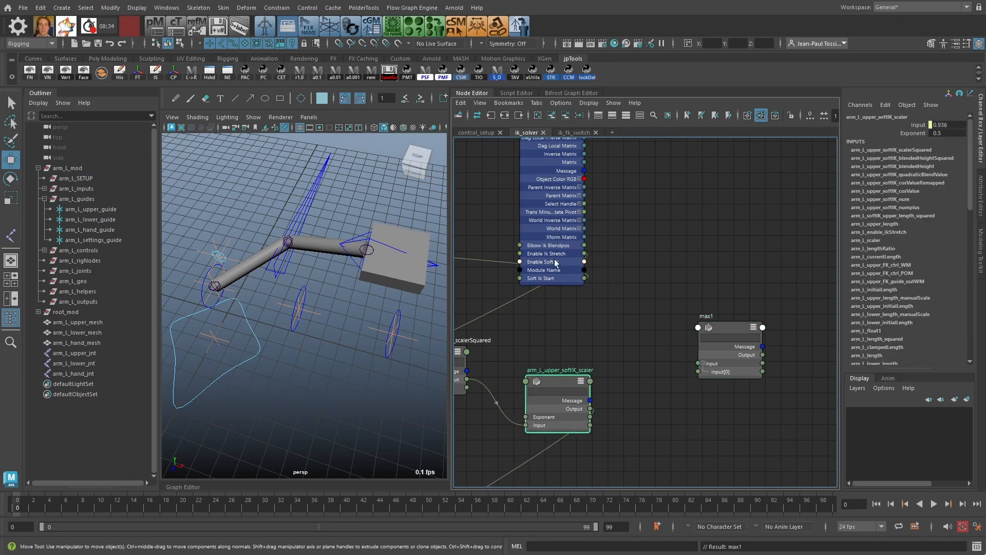
# Step: Create a not node between arm_L_SETUP and max1, and feed Enable Soft Ik into its input
pyautogui.click(615, 288)
pyautogui.press('Tab')
pyautogui.write('not')
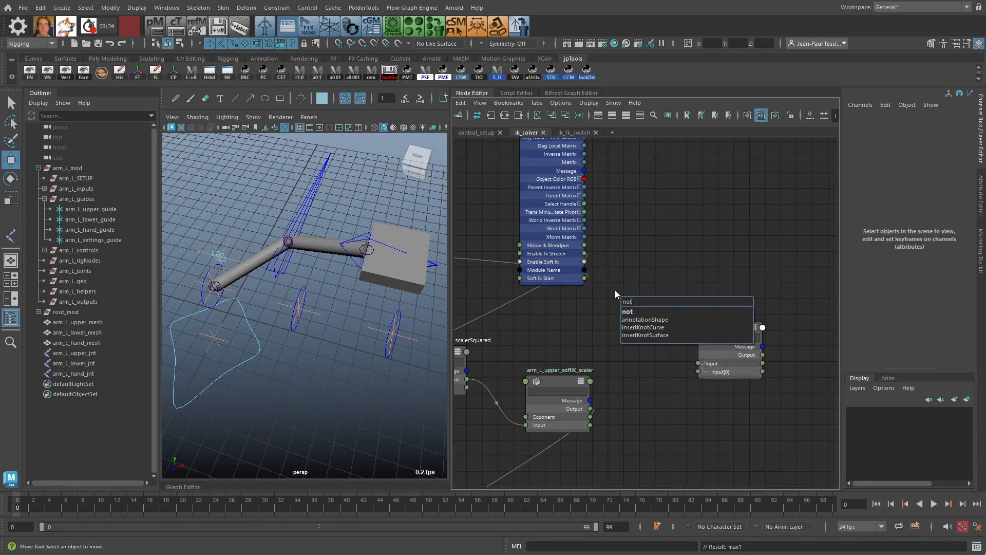
pyautogui.press('Return')
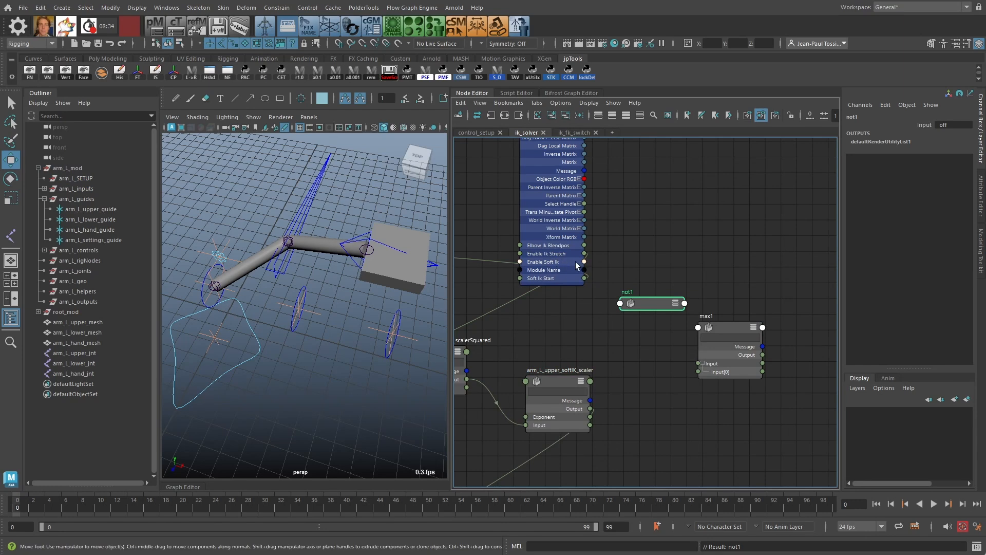
pyautogui.moveTo(617, 304); pyautogui.dragTo(643, 310)
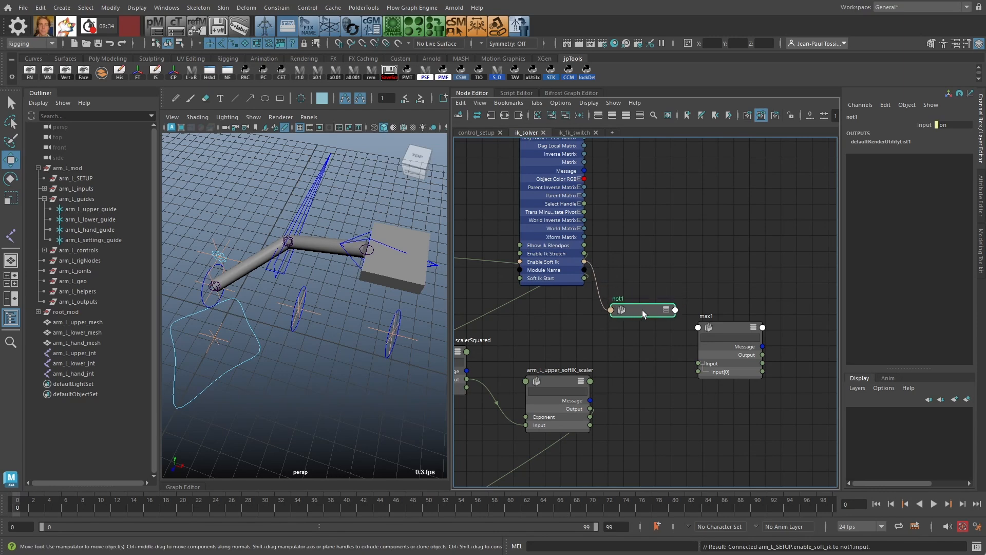
pyautogui.moveTo(732, 330); pyautogui.dragTo(745, 332)
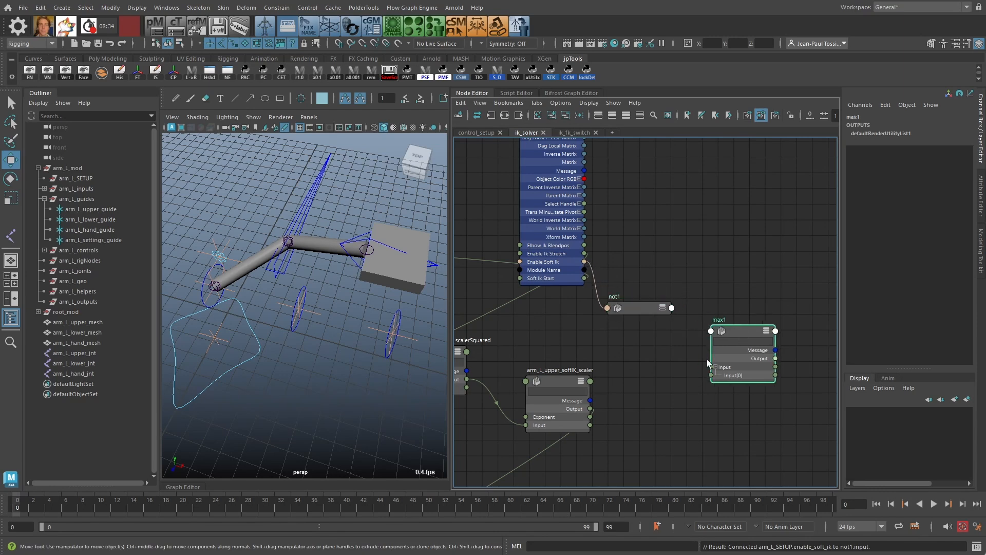
pyautogui.moveTo(650, 310); pyautogui.dragTo(654, 305)
pyautogui.moveTo(735, 330); pyautogui.dragTo(740, 325)
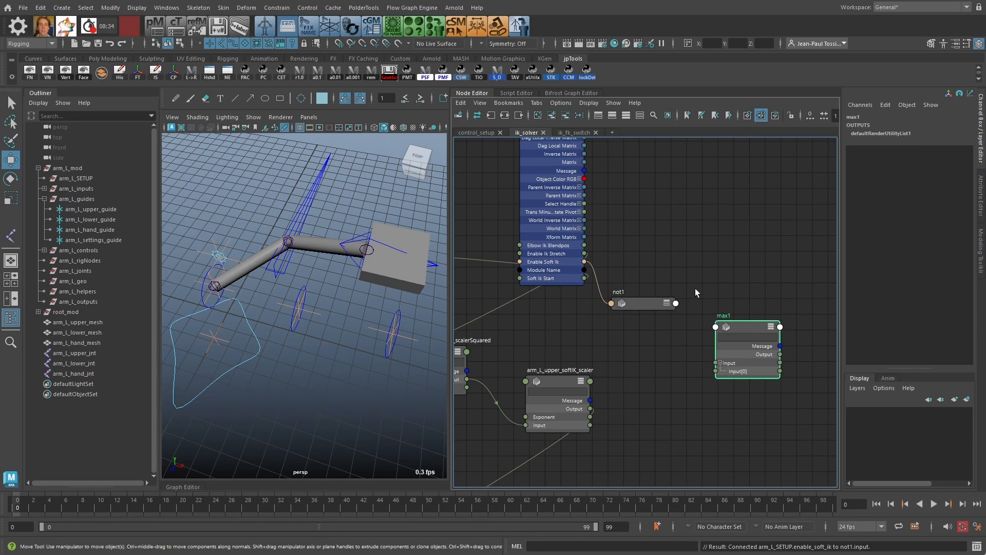
# Step: Expand the not1 node's attributes and connect its output to the first input of max1
pyautogui.click(647, 303)
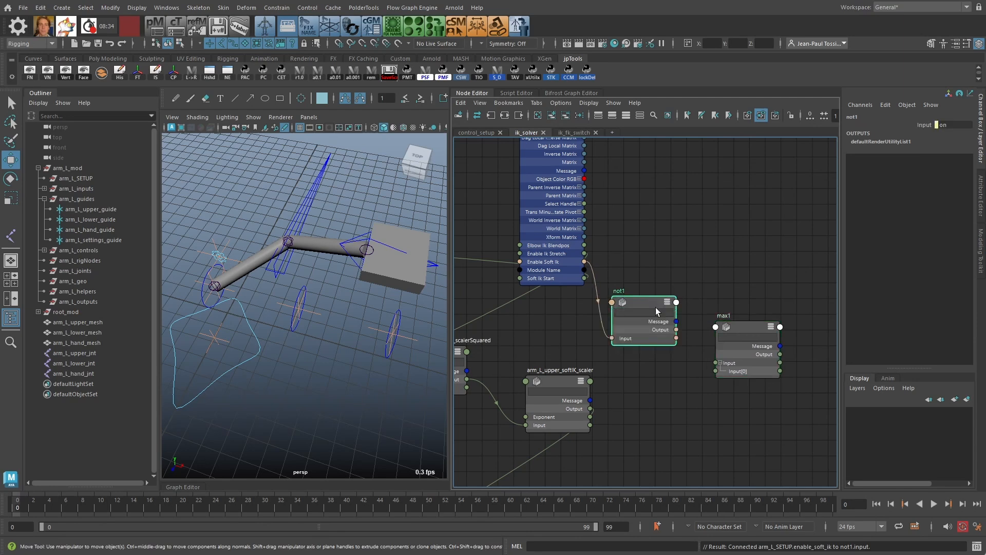
pyautogui.press('3')
pyautogui.moveTo(676, 329); pyautogui.dragTo(712, 374)
pyautogui.moveTo(651, 305); pyautogui.dragTo(657, 292)
pyautogui.moveTo(740, 325); pyautogui.dragTo(738, 320)
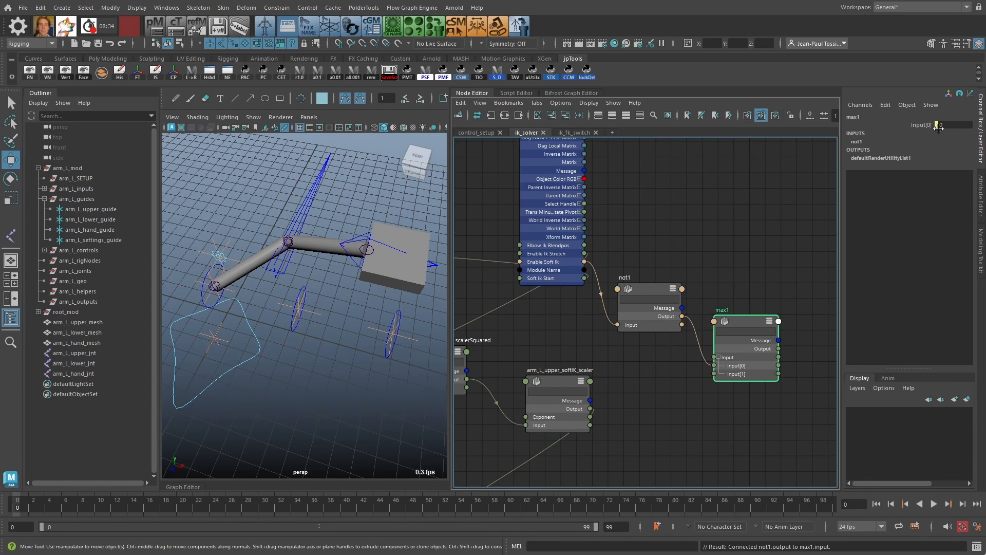
# Step: Connect the arm_L_upper_softIK_scaler output to the second input of max1 and check max1's inputs
pyautogui.moveTo(591, 411); pyautogui.dragTo(714, 374)
pyautogui.moveTo(744, 323); pyautogui.dragTo(738, 324)
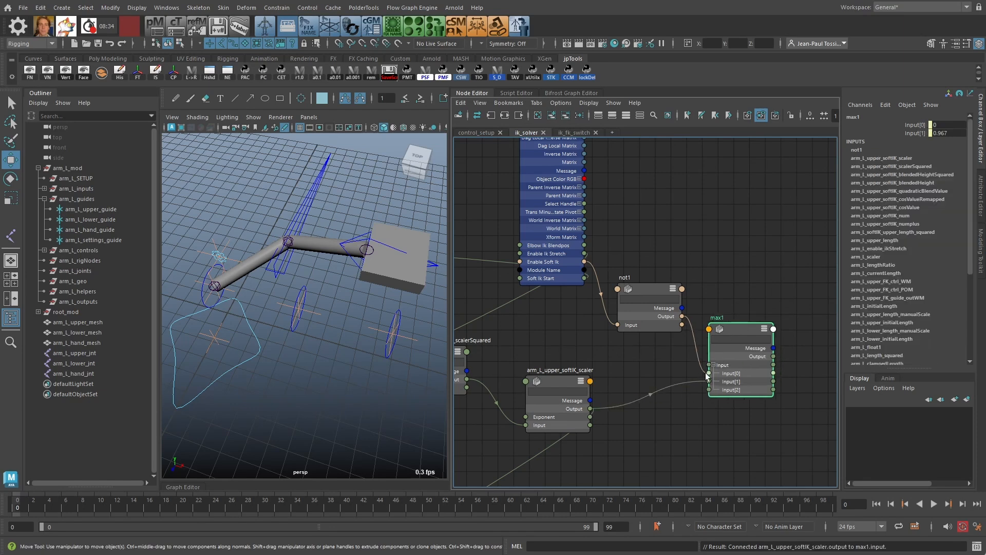
pyautogui.click(538, 226)
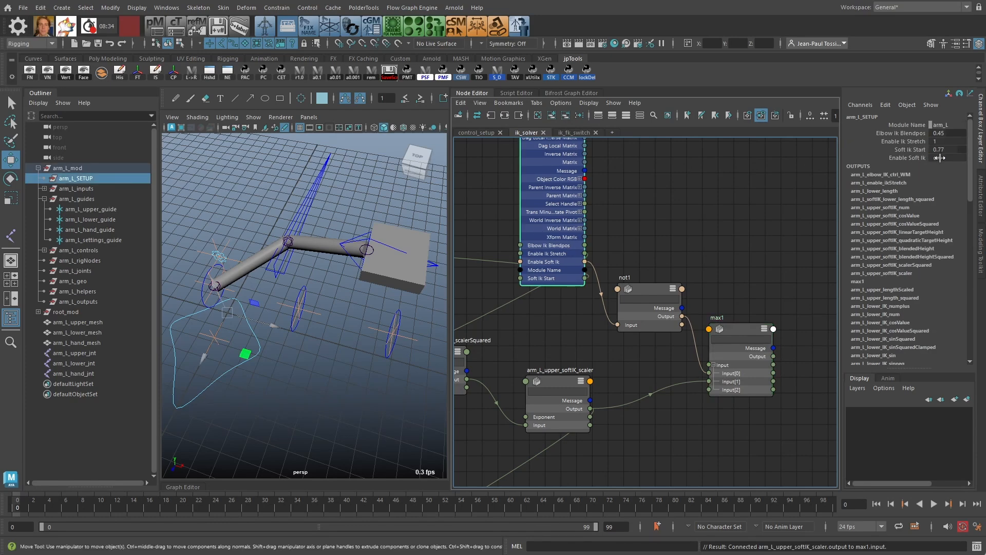
pyautogui.moveTo(737, 333); pyautogui.dragTo(737, 334)
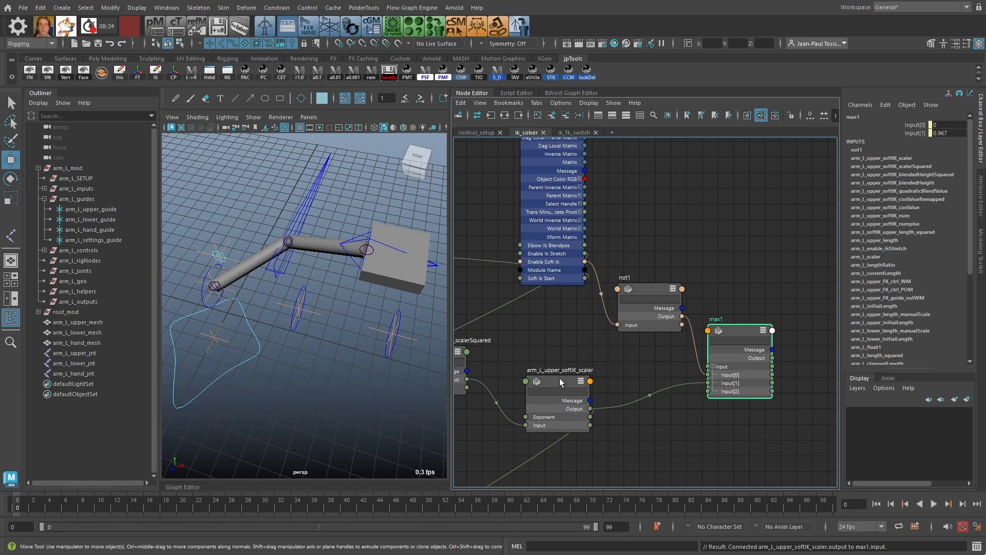
# Step: Turn off Enable Soft Ik on arm_L_SETUP and compare the input values of max1 with the upper soft IK scaler
pyautogui.click(554, 209)
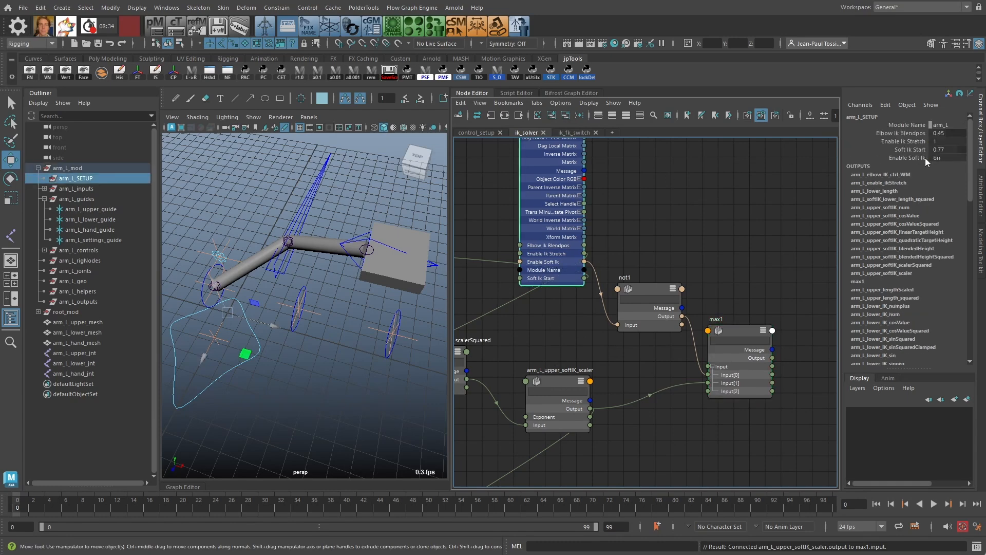
pyautogui.doubleClick(942, 157)
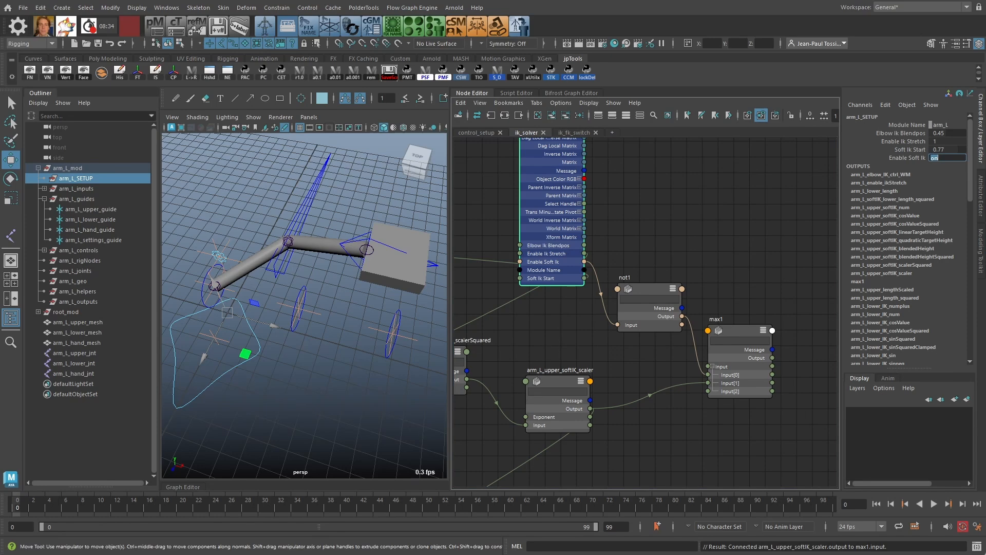
pyautogui.write('0')
pyautogui.press('Return')
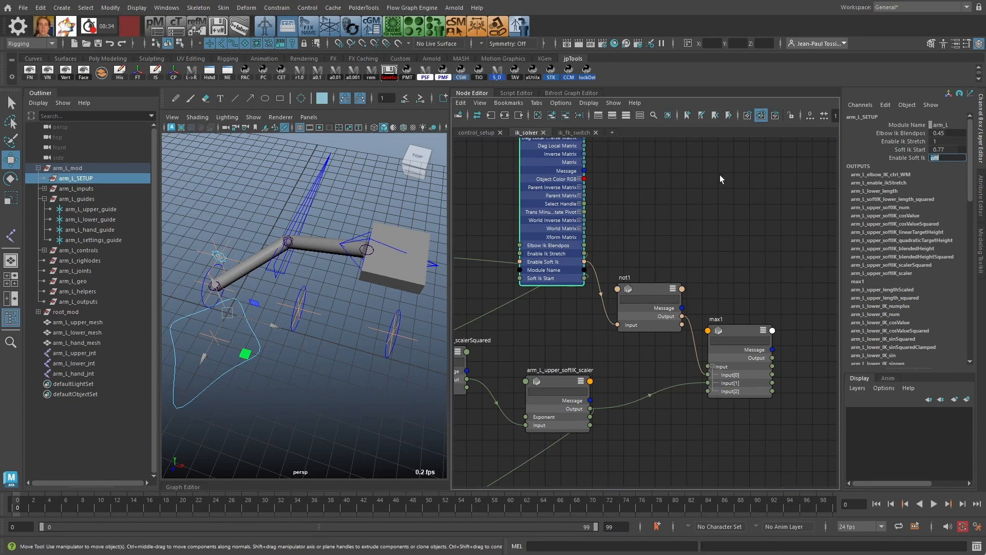
pyautogui.click(731, 326)
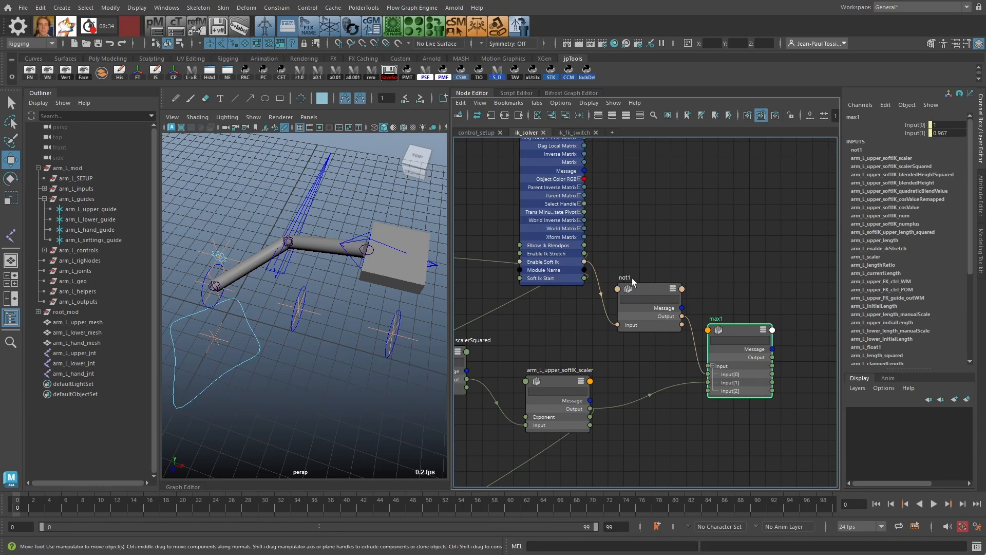
pyautogui.click(636, 288)
pyautogui.click(744, 329)
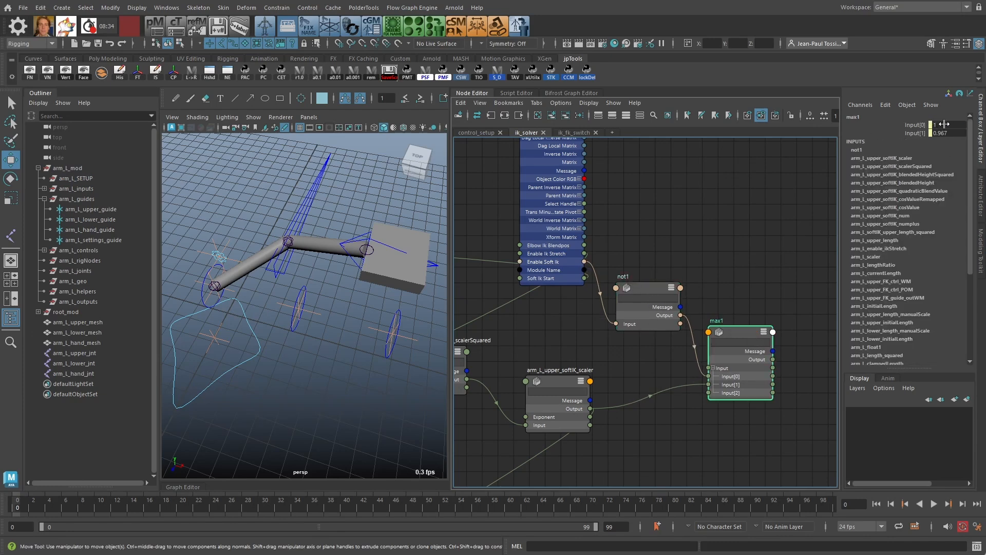
pyautogui.click(560, 380)
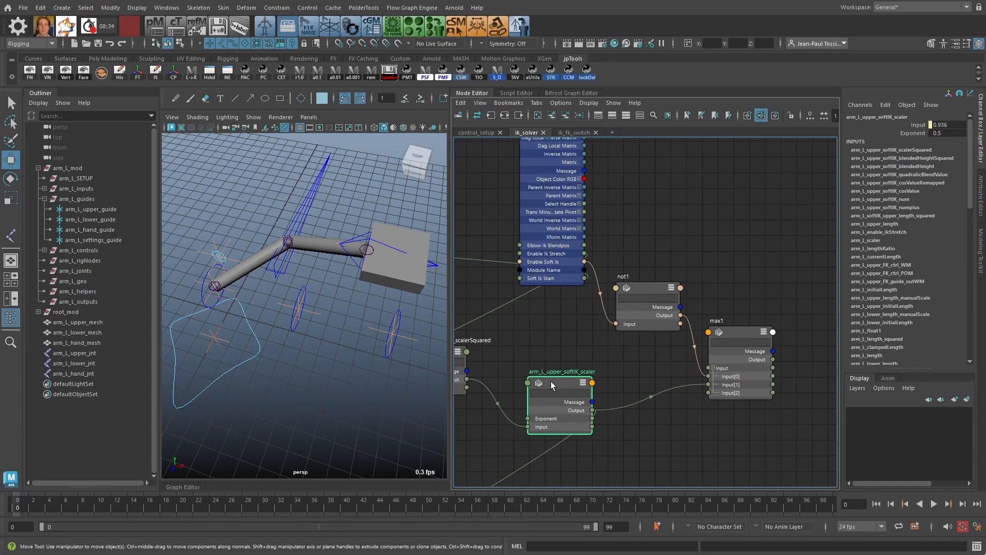
# Step: Reposition the not1 and max1 nodes beside arm_L_SETUP and review how Enable Soft Ik feeds into them
pyautogui.moveTo(726, 332); pyautogui.dragTo(717, 339)
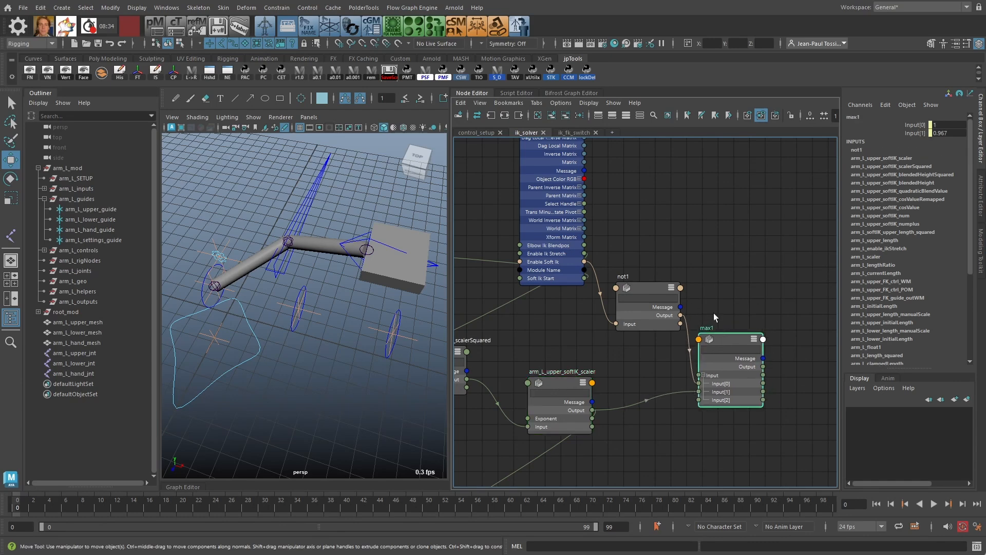
pyautogui.moveTo(640, 289); pyautogui.dragTo(630, 296)
pyautogui.moveTo(725, 337); pyautogui.dragTo(720, 343)
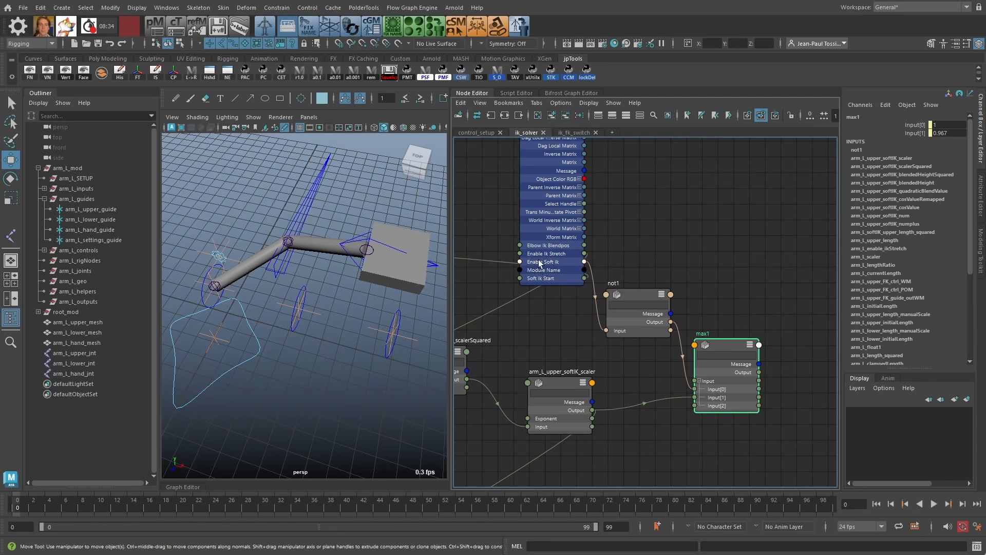
pyautogui.moveTo(637, 292)
pyautogui.mouseDown()
pyautogui.moveTo(637, 276)
pyautogui.moveTo(640, 284)
pyautogui.mouseUp()
pyautogui.keyDown('alt'); pyautogui.moveTo(632, 235); pyautogui.dragTo(632, 279, button='middle'); pyautogui.keyUp('alt')
pyautogui.keyDown('alt'); pyautogui.moveTo(551, 205); pyautogui.dragTo(549, 245, button='middle'); pyautogui.keyUp('alt')
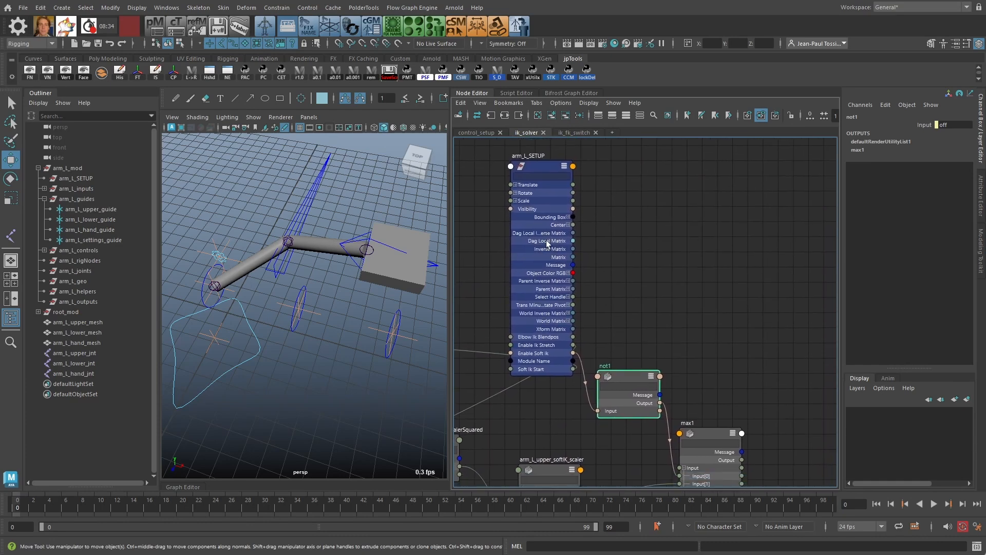
pyautogui.click(545, 168)
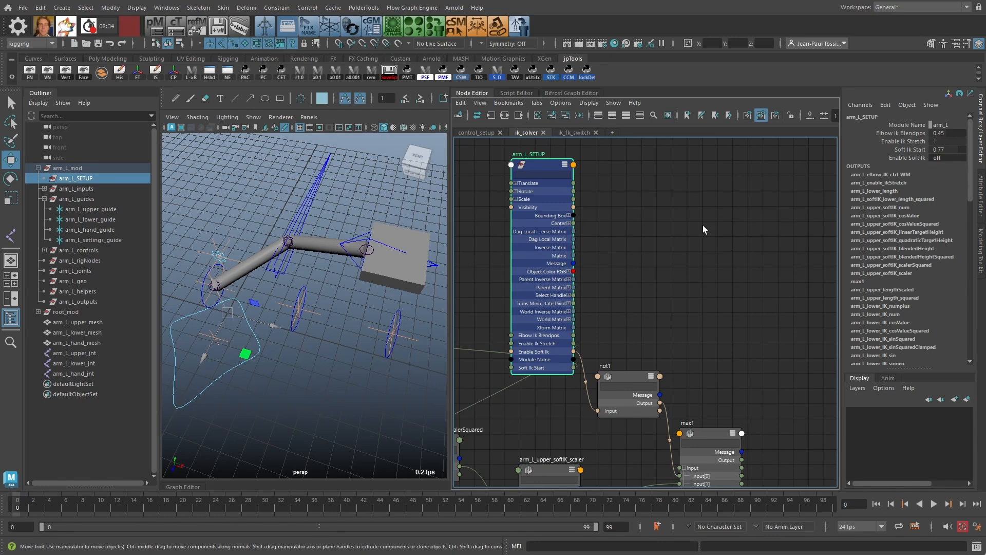
pyautogui.keyDown('alt'); pyautogui.moveTo(654, 276); pyautogui.dragTo(653, 225, button='middle'); pyautogui.keyUp('alt')
pyautogui.moveTo(622, 324); pyautogui.dragTo(623, 319)
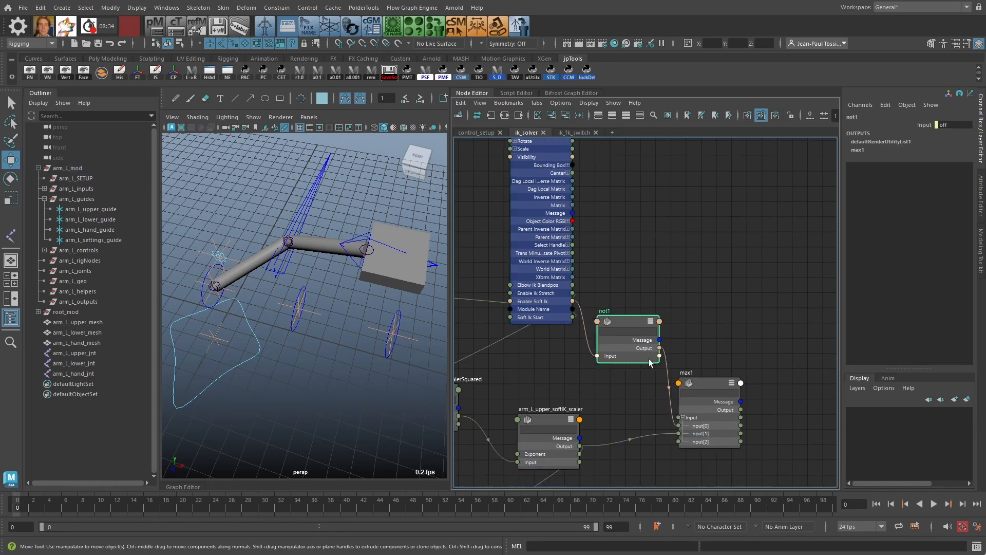
pyautogui.keyDown('alt'); pyautogui.moveTo(675, 344); pyautogui.dragTo(671, 369, button='middle'); pyautogui.keyUp('alt')
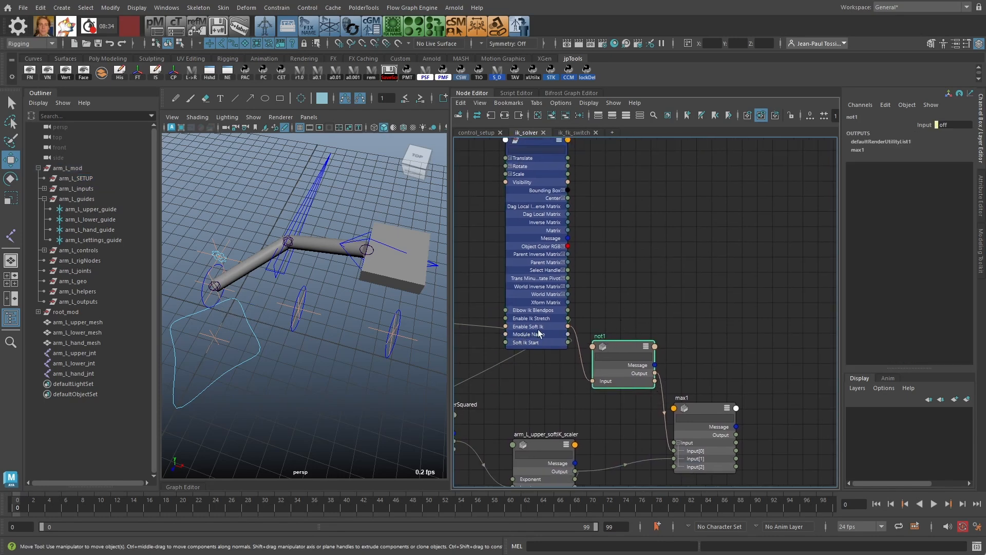
pyautogui.keyDown('alt'); pyautogui.moveTo(672, 371); pyautogui.dragTo(671, 319, button='middle'); pyautogui.keyUp('alt')
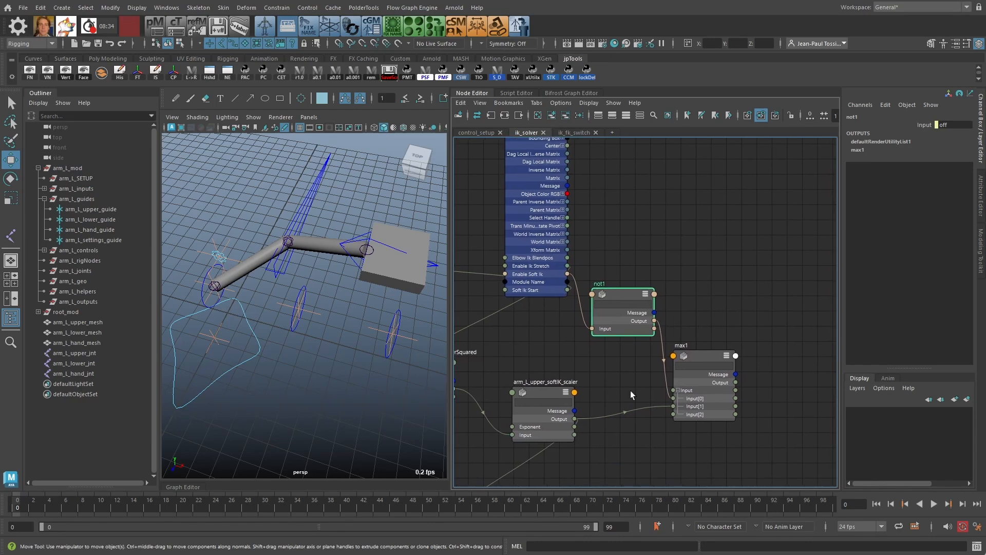
# Step: Reroute the outgoing length connection of arm_L_upper_softIK_scaler so that it starts from the max1 output
pyautogui.moveTo(545, 451); pyautogui.dragTo(737, 385)
pyautogui.click(707, 356)
pyautogui.keyDown('alt'); pyautogui.moveTo(707, 353); pyautogui.dragTo(718, 291, button='middle'); pyautogui.keyUp('alt')
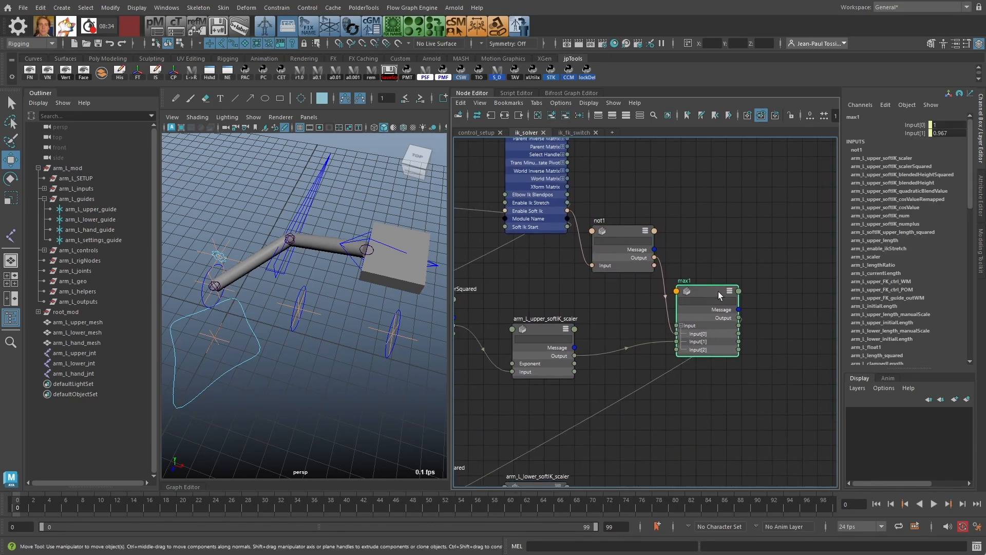
# Step: Create a second max node to the right of arm_L_lower_softIK_scaler
pyautogui.keyDown('alt'); pyautogui.moveTo(641, 208); pyautogui.dragTo(641, 226, button='middle'); pyautogui.keyUp('alt')
pyautogui.scroll(-1, 698, 255)
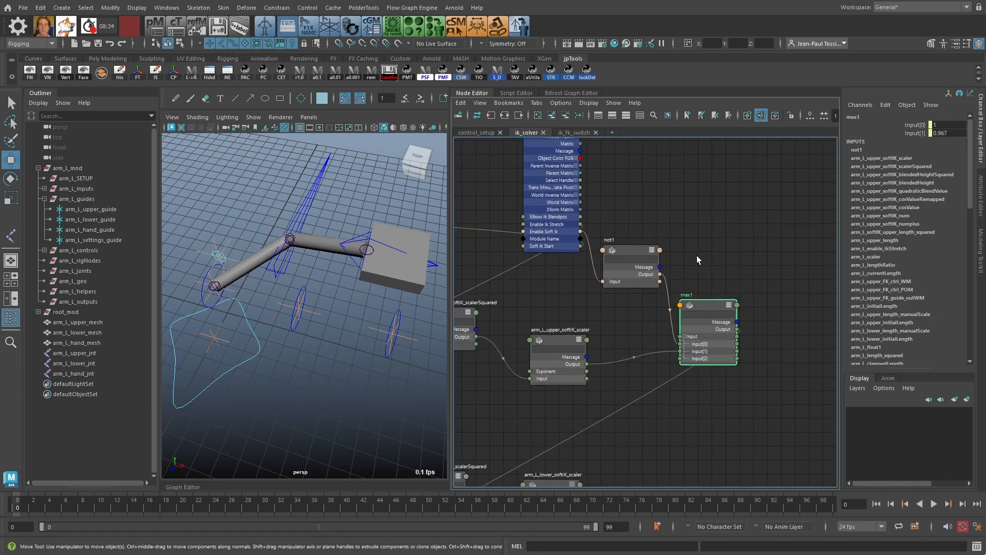
pyautogui.keyDown('alt'); pyautogui.moveTo(697, 255); pyautogui.dragTo(742, 170, button='middle'); pyautogui.keyUp('alt')
pyautogui.keyDown('alt'); pyautogui.moveTo(750, 272); pyautogui.dragTo(723, 298, button='middle'); pyautogui.keyUp('alt')
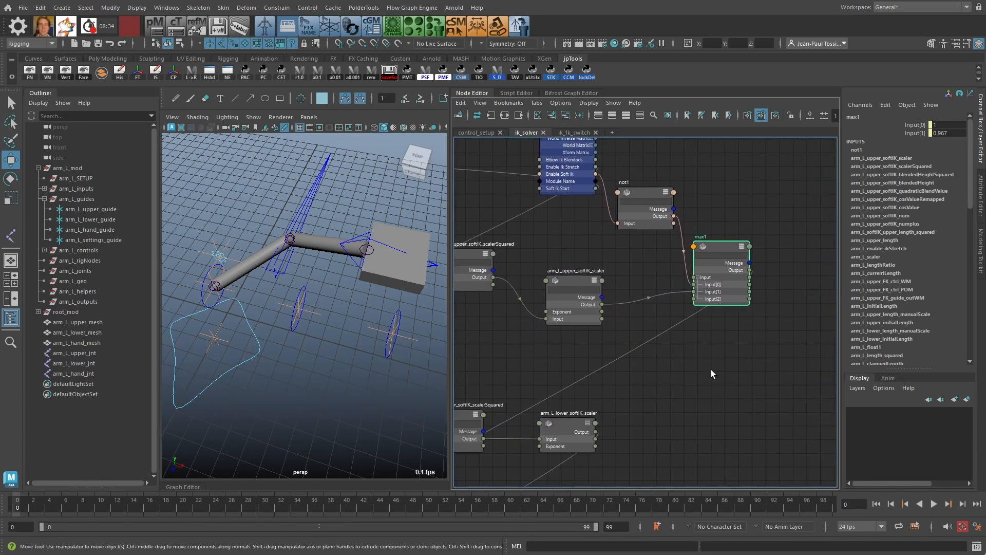
pyautogui.click(712, 366)
pyautogui.press('Tab')
pyautogui.write('m')
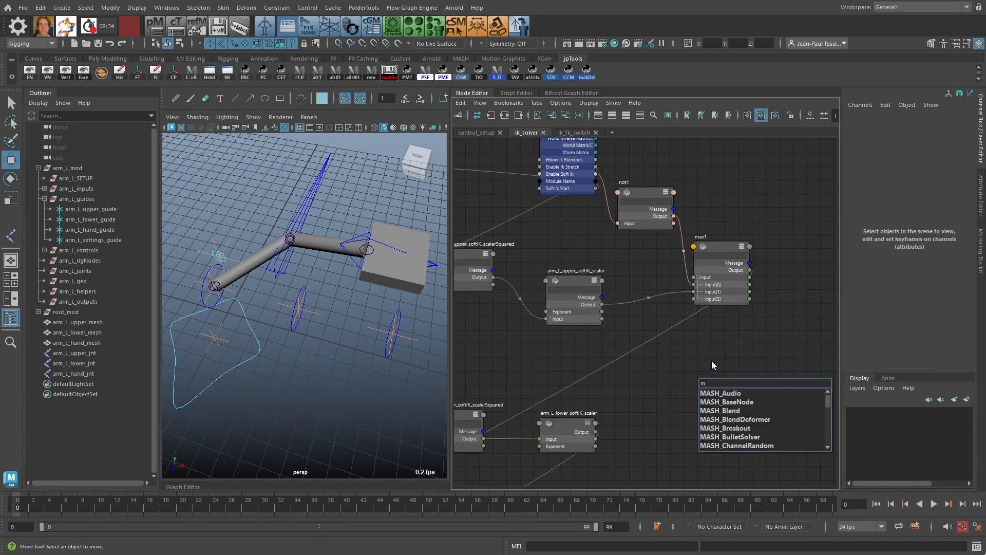
pyautogui.write('ax')
pyautogui.press('Return')
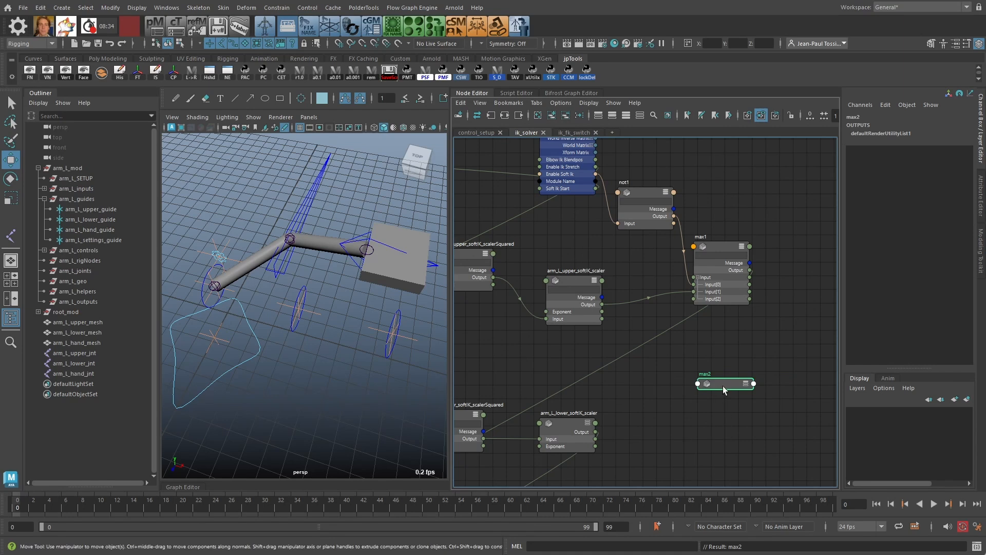
pyautogui.moveTo(716, 396); pyautogui.dragTo(717, 390)
# Step: Expand the max2 node's attributes and connect the not1 output to its first input
pyautogui.press('3')
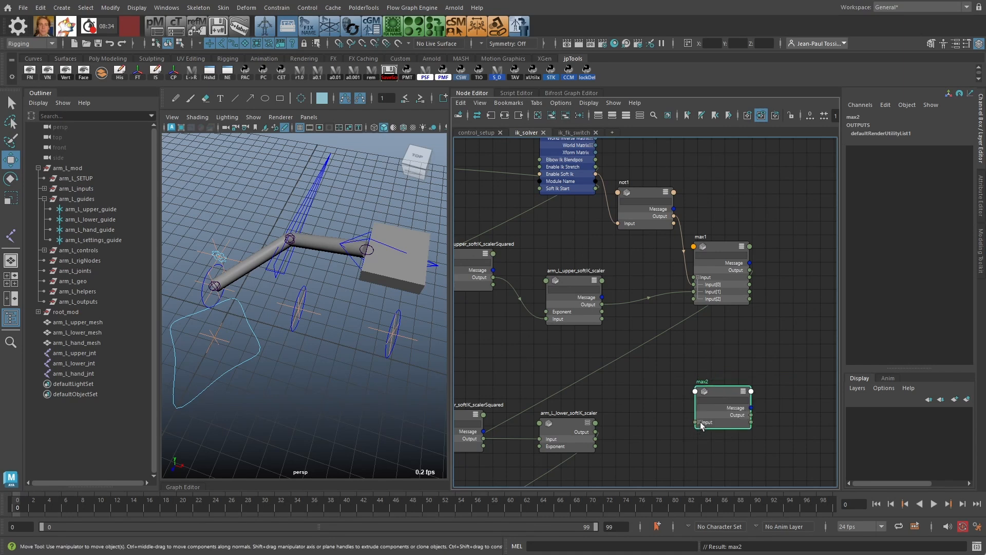
pyautogui.click(699, 423)
pyautogui.click(680, 384)
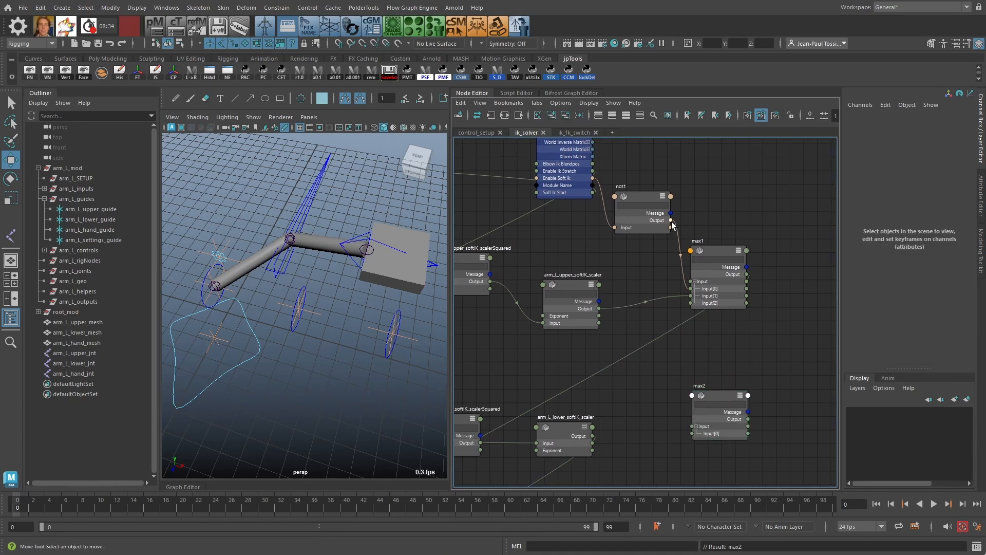
pyautogui.moveTo(671, 220); pyautogui.dragTo(694, 438)
pyautogui.click(713, 394)
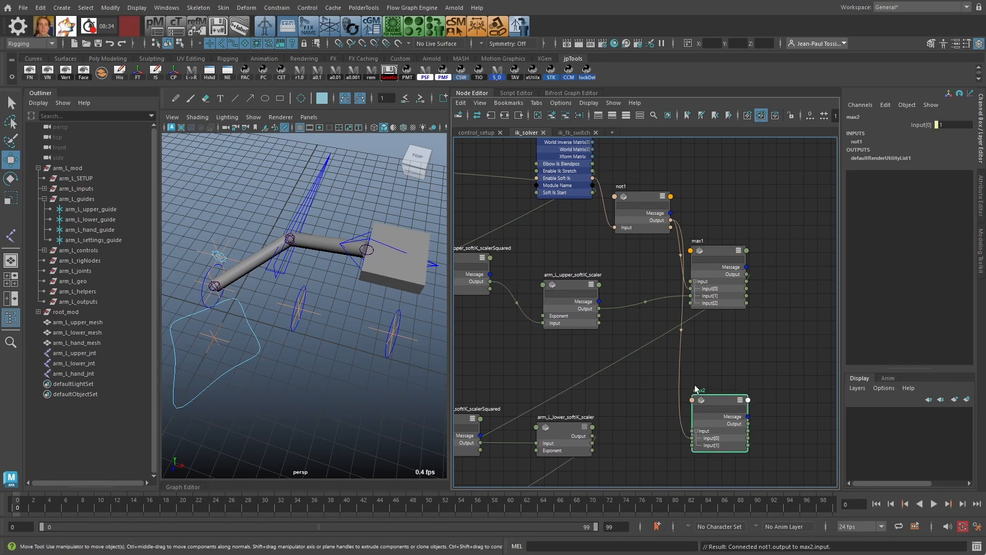
# Step: Connect the arm_L_lower_softIK_scaler output to the second input of max2 and reroute its outgoing connection from the max2 output
pyautogui.keyDown('alt'); pyautogui.moveTo(702, 415); pyautogui.dragTo(701, 364, button='middle'); pyautogui.keyUp('alt')
pyautogui.moveTo(591, 384); pyautogui.dragTo(694, 394)
pyautogui.moveTo(717, 346); pyautogui.dragTo(720, 346)
pyautogui.moveTo(563, 414); pyautogui.dragTo(729, 350)
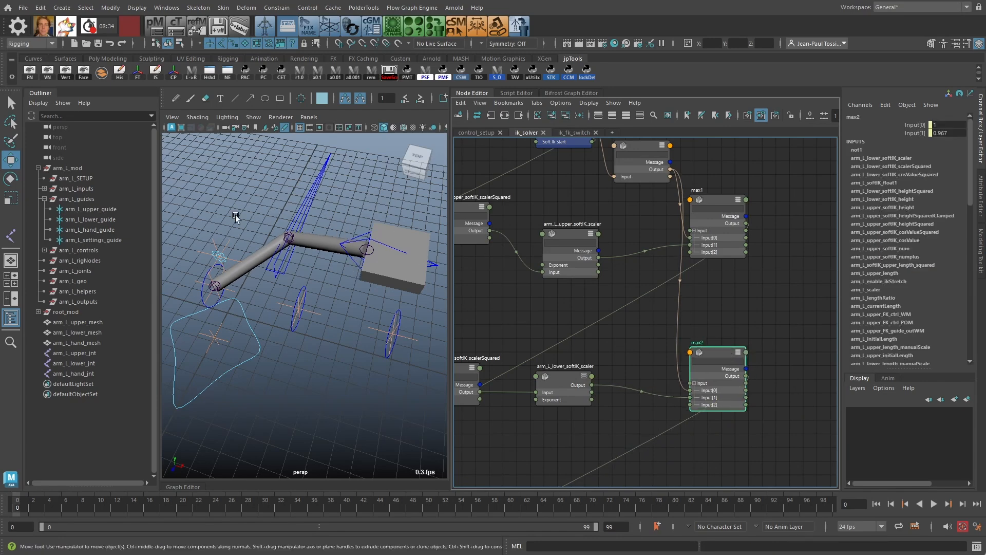
# Step: Set Upper Length Scaler on arm_L_settings_ctrl to 2.7 and inspect the stretched arm in the viewport
pyautogui.keyDown('alt'); pyautogui.moveTo(589, 248); pyautogui.dragTo(597, 346, button='middle'); pyautogui.keyUp('alt')
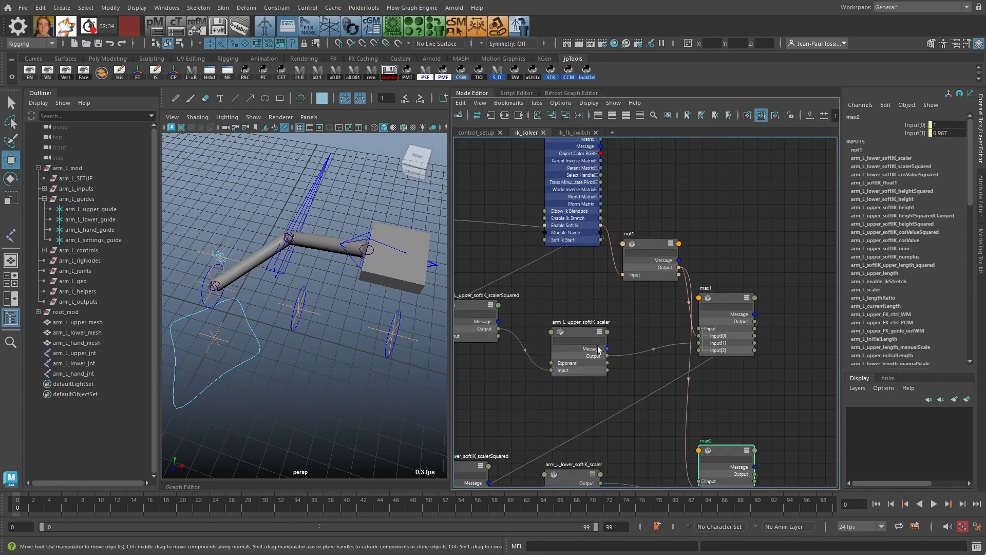
pyautogui.click(213, 252)
pyautogui.click(910, 133)
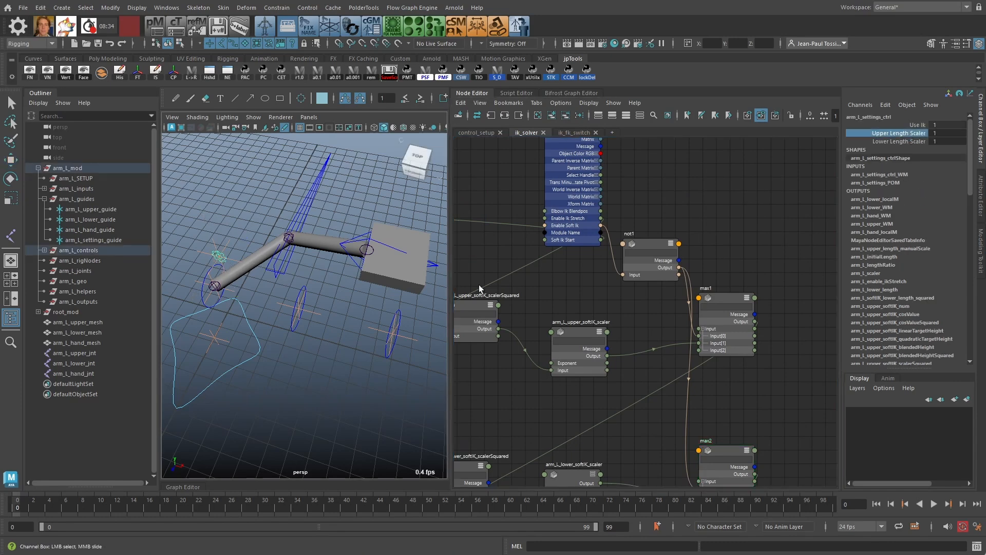
pyautogui.moveTo(306, 335); pyautogui.dragTo(312, 338, button='middle')
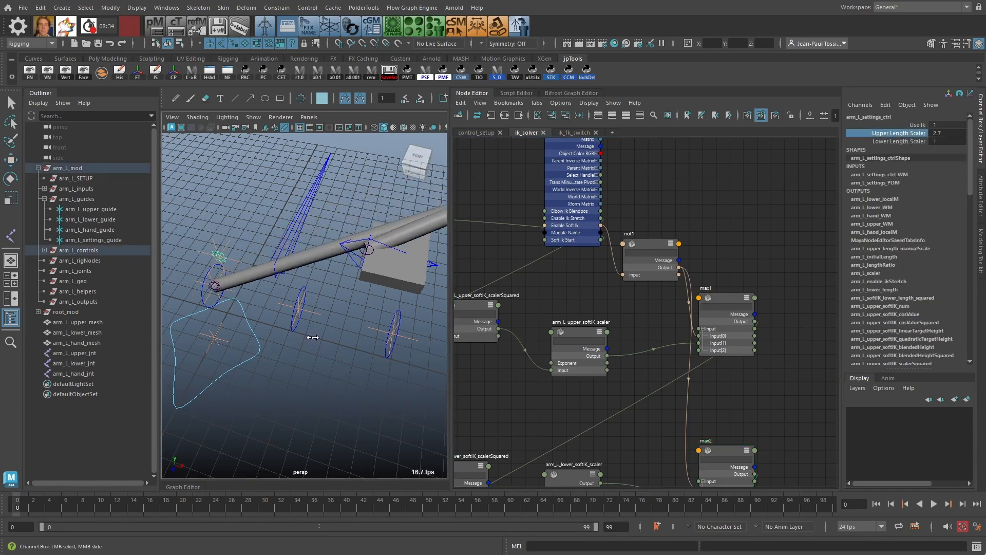
pyautogui.keyDown('alt'); pyautogui.moveTo(314, 340); pyautogui.dragTo(341, 293); pyautogui.keyUp('alt')
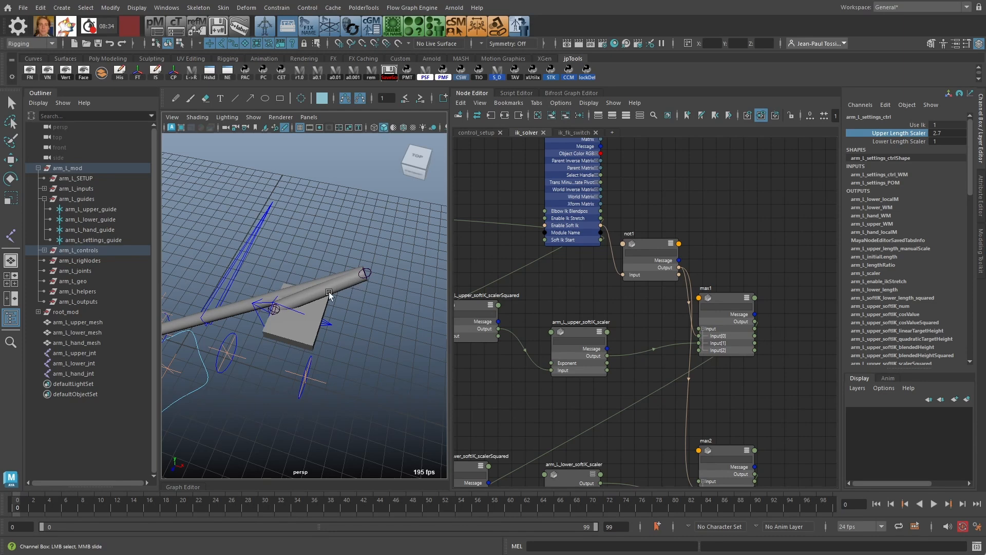
pyautogui.keyDown('alt'); pyautogui.moveTo(308, 304); pyautogui.dragTo(334, 299, button='middle'); pyautogui.keyUp('alt')
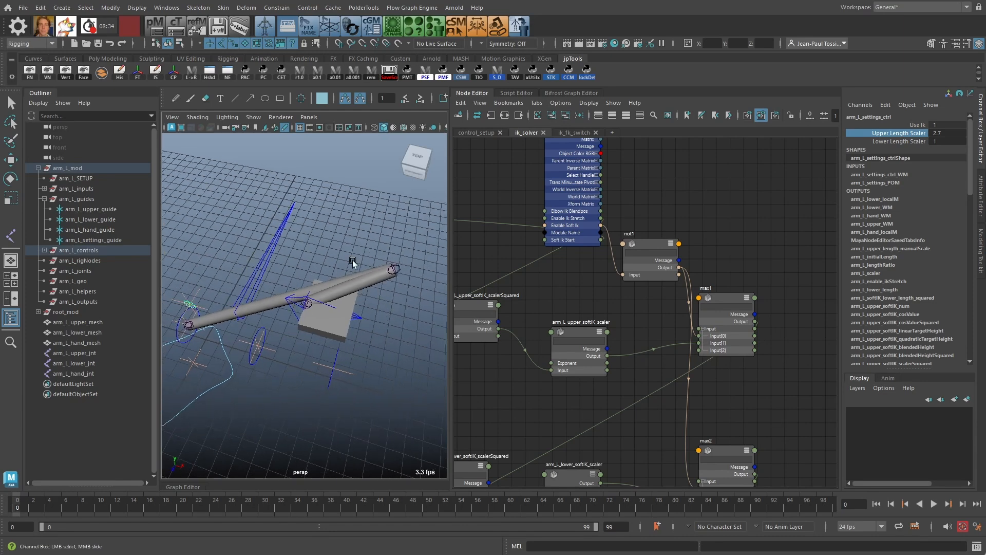
# Step: Test the soft IK switch by turning Enable Soft Ik on arm_L_SETUP on and back off
pyautogui.click(579, 211)
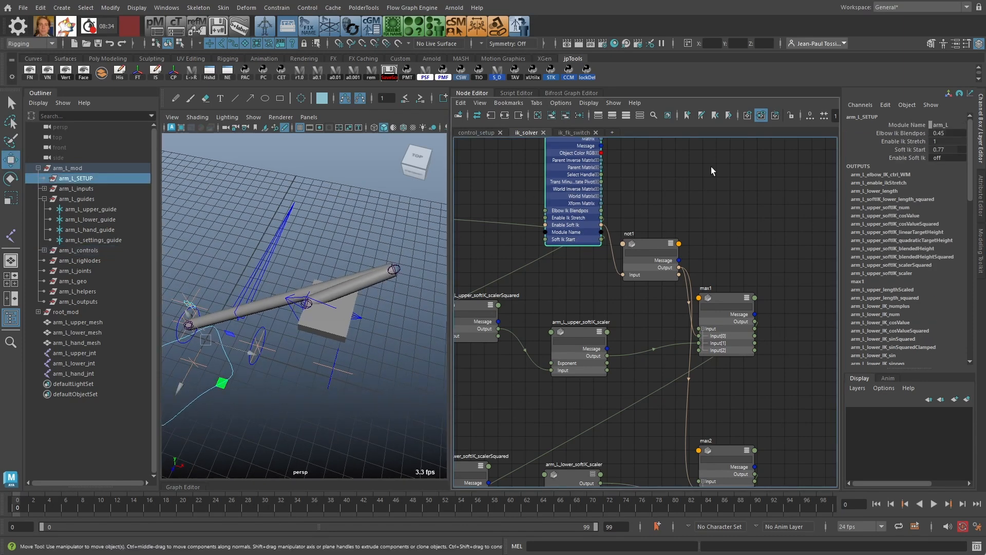
pyautogui.click(910, 158)
pyautogui.moveTo(331, 311); pyautogui.dragTo(384, 331, button='middle')
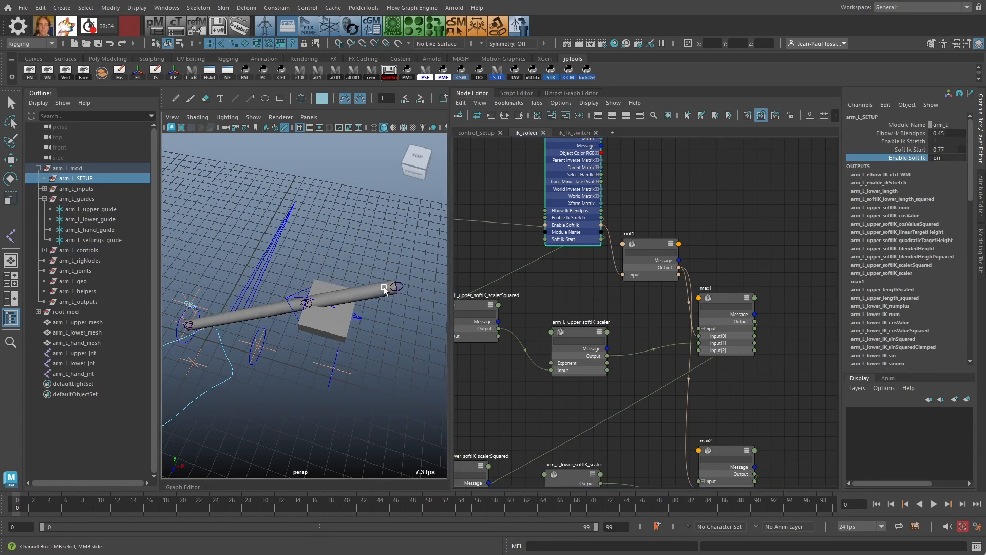
pyautogui.moveTo(395, 352); pyautogui.dragTo(381, 346, button='middle')
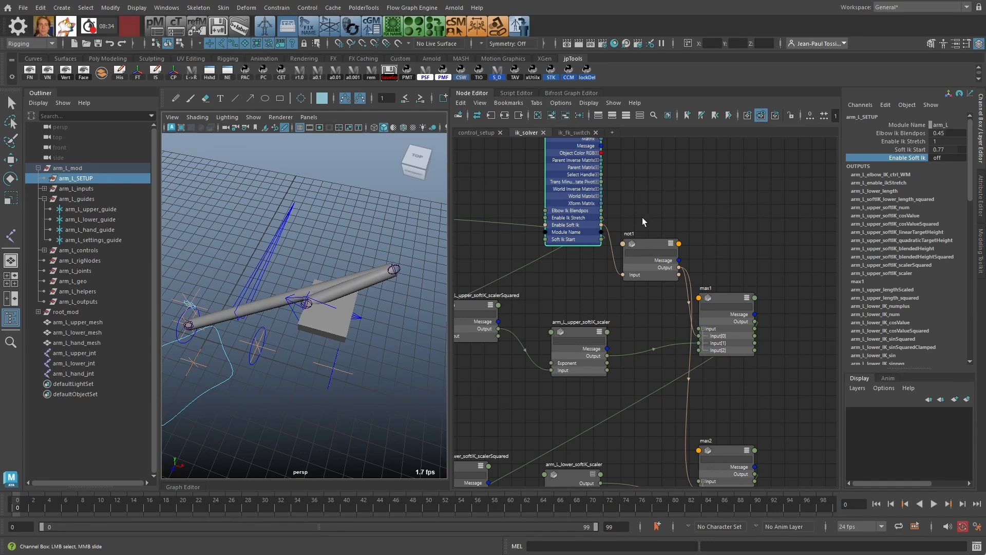
# Step: Set Upper Length Scaler on arm_L_settings_ctrl back to 1
pyautogui.scroll(-1, 644, 221)
pyautogui.keyDown('alt'); pyautogui.moveTo(658, 206); pyautogui.dragTo(649, 266, button='middle'); pyautogui.keyUp('alt')
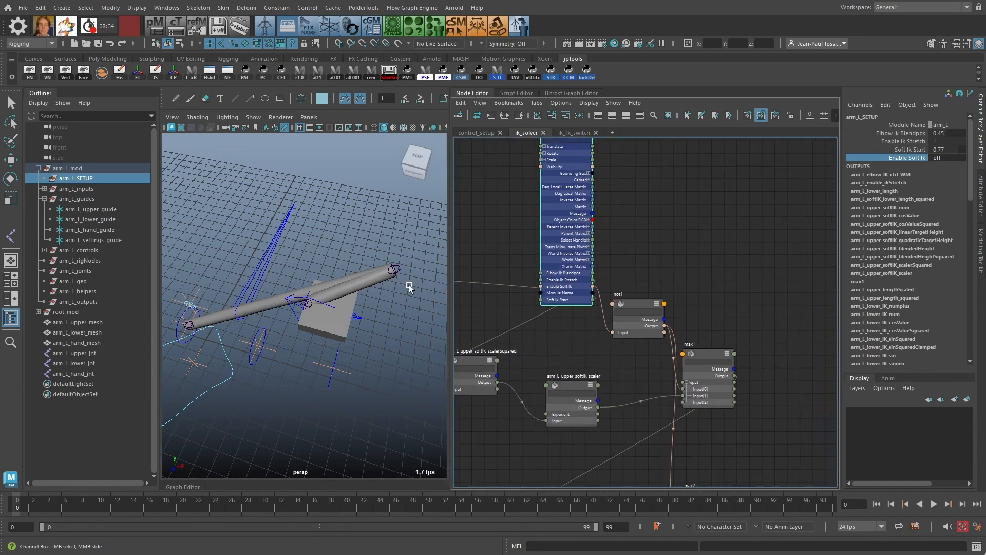
pyautogui.click(187, 307)
pyautogui.press('w')
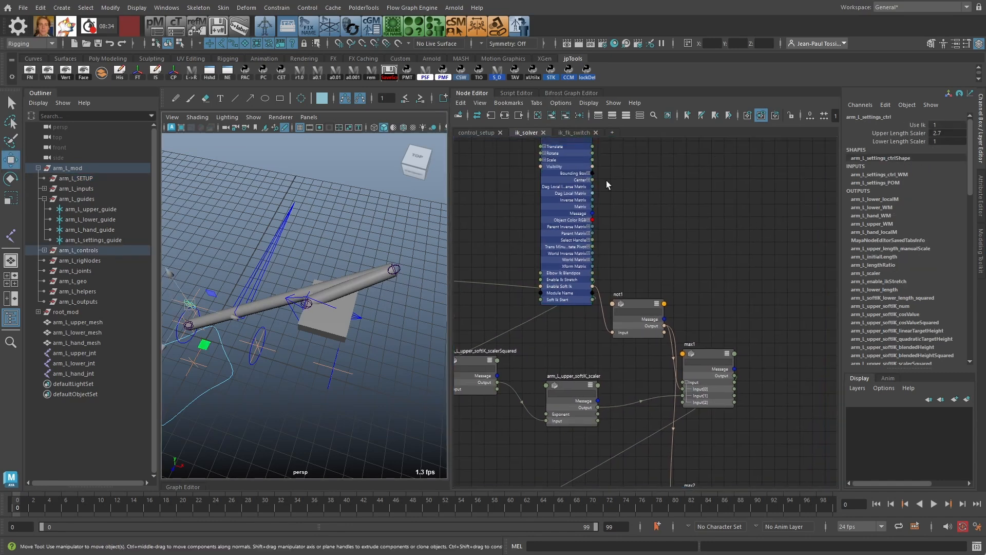
pyautogui.click(938, 132)
pyautogui.write('1')
pyautogui.press('Return')
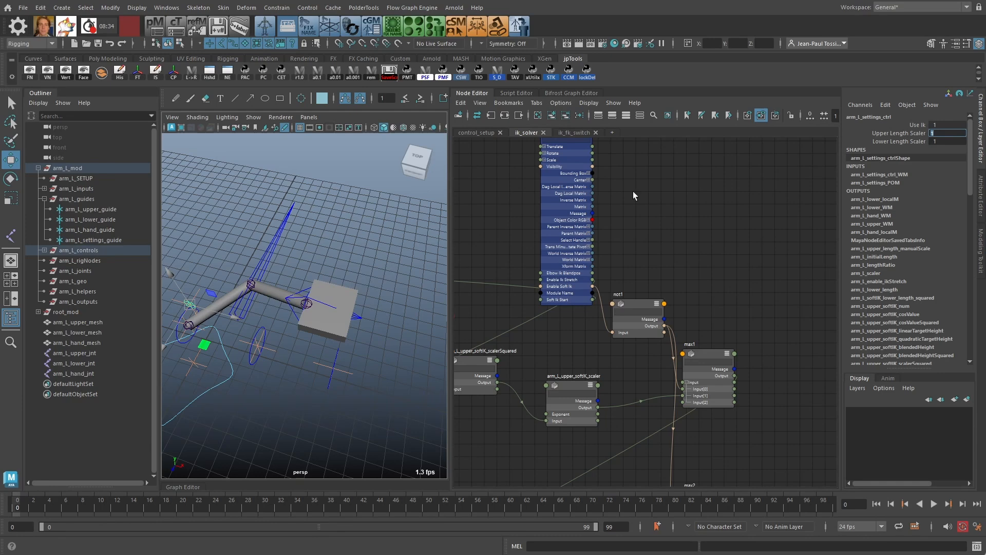
# Step: Name the not and max nodes arm_L_disable_soft_ik, arm_L_upper_softIK_scaler_enable and arm_L_lower_softIK_scaler_enable, and tidy their layout
pyautogui.click(654, 272)
pyautogui.keyDown('alt'); pyautogui.moveTo(653, 279); pyautogui.dragTo(639, 206, button='middle'); pyautogui.keyUp('alt')
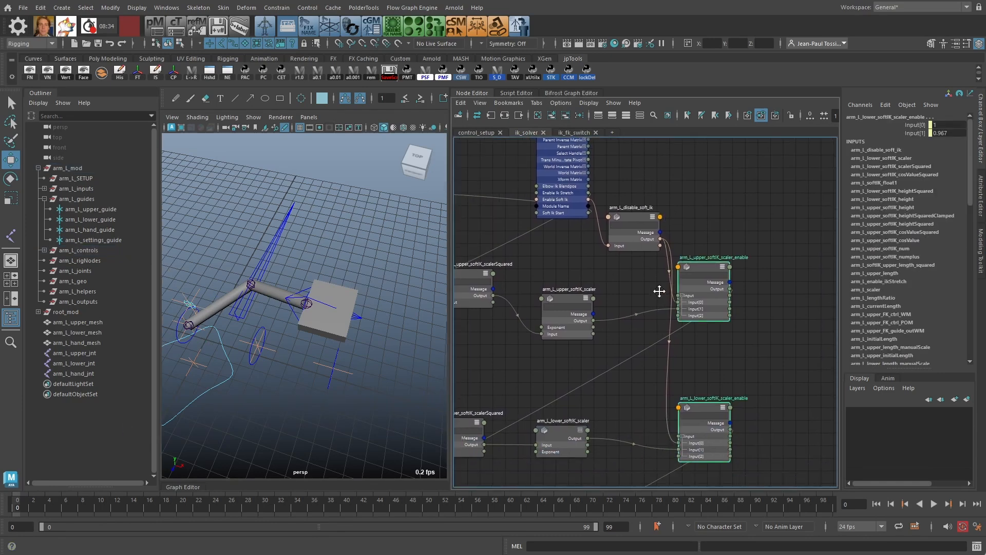
pyautogui.moveTo(625, 222); pyautogui.dragTo(625, 222)
pyautogui.moveTo(710, 275); pyautogui.dragTo(710, 276)
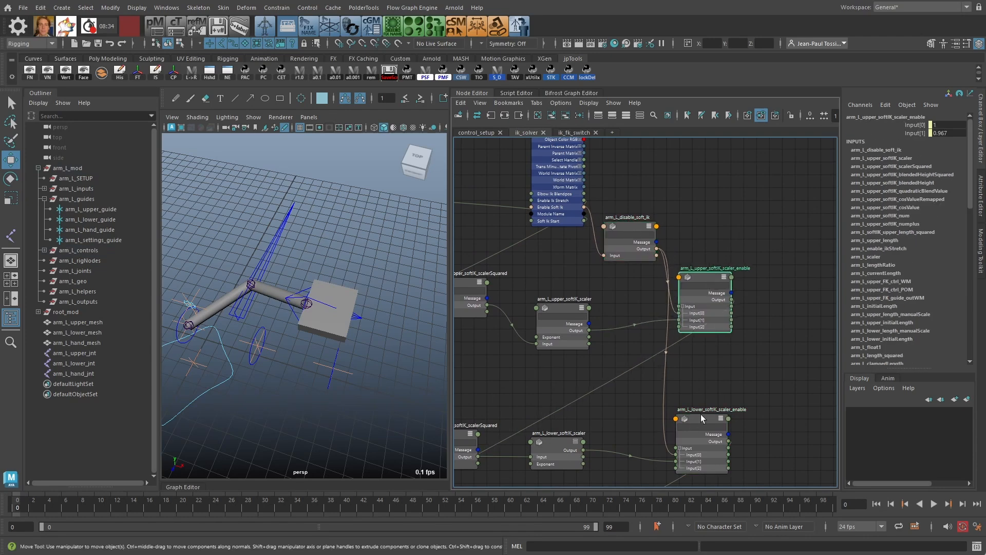
pyautogui.moveTo(702, 414); pyautogui.dragTo(707, 412)
# Step: Look back through the ik_solver network to the upper and lower arm length nodes
pyautogui.scroll(-1, 729, 388)
pyautogui.keyDown('alt'); pyautogui.moveTo(729, 387); pyautogui.dragTo(748, 329, button='middle'); pyautogui.keyUp('alt')
pyautogui.scroll(-3, 748, 328)
pyautogui.keyDown('alt'); pyautogui.moveTo(645, 390); pyautogui.dragTo(756, 306, button='middle'); pyautogui.keyUp('alt')
pyautogui.scroll(-3, 757, 306)
pyautogui.keyDown('alt'); pyautogui.moveTo(581, 404); pyautogui.dragTo(660, 290, button='middle'); pyautogui.keyUp('alt')
pyautogui.keyDown('alt'); pyautogui.moveTo(541, 378); pyautogui.dragTo(640, 282, button='middle'); pyautogui.keyUp('alt')
pyautogui.scroll(3, 640, 282)
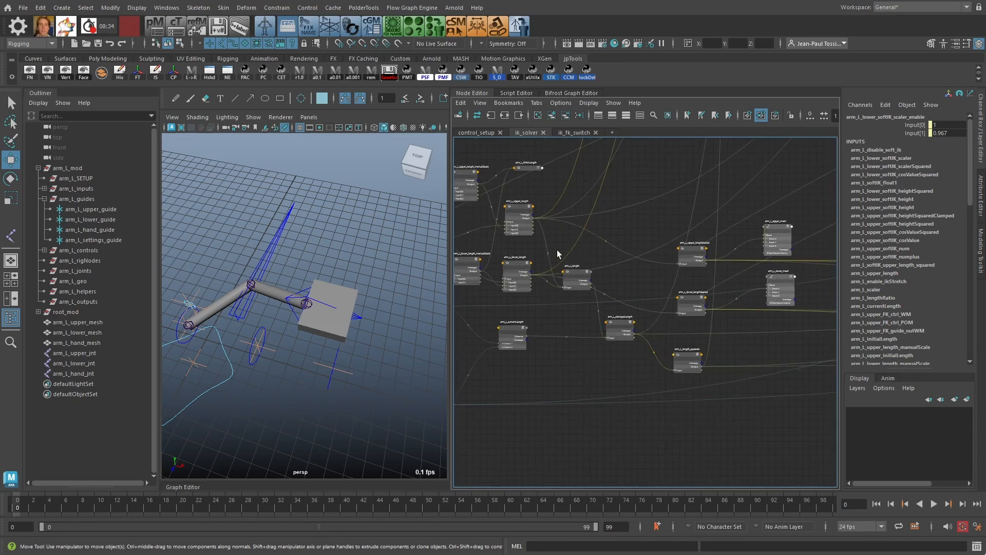
pyautogui.keyDown('alt'); pyautogui.moveTo(558, 253); pyautogui.dragTo(661, 322, button='middle'); pyautogui.keyUp('alt')
pyautogui.scroll(2, 574, 377)
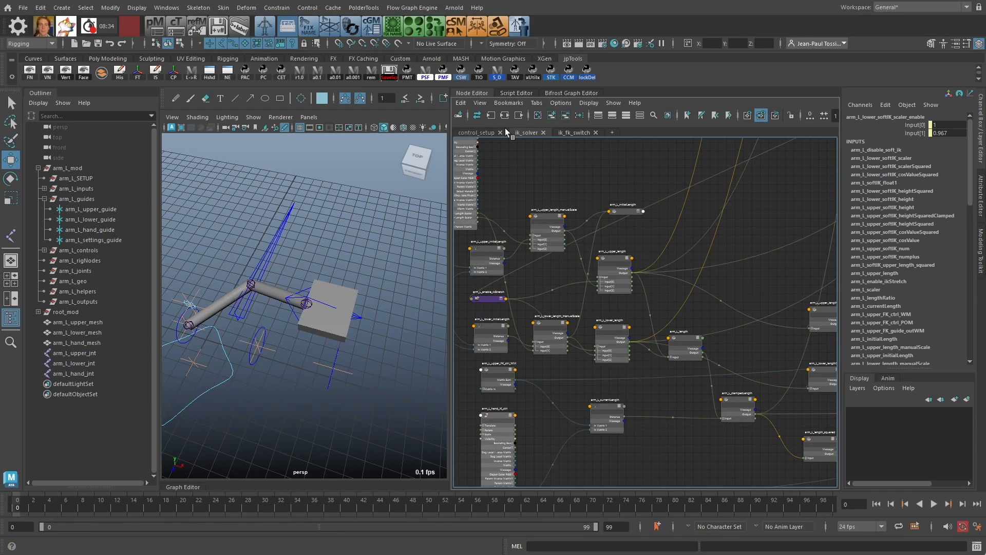
# Step: Open the control_setup graph, select the lower FK control in the viewport and frame its node in the graph
pyautogui.click(484, 138)
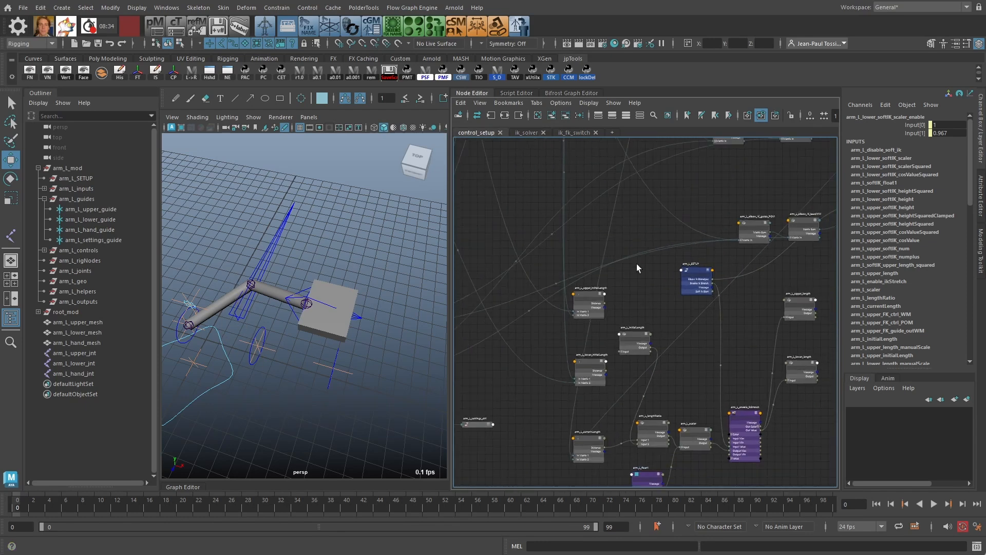
pyautogui.scroll(2, 230, 326)
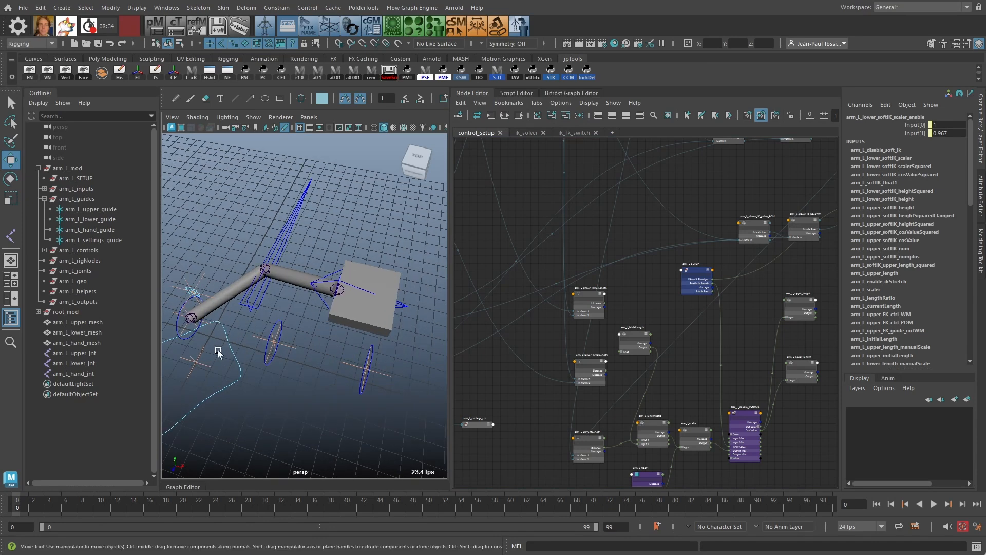
pyautogui.click(269, 345)
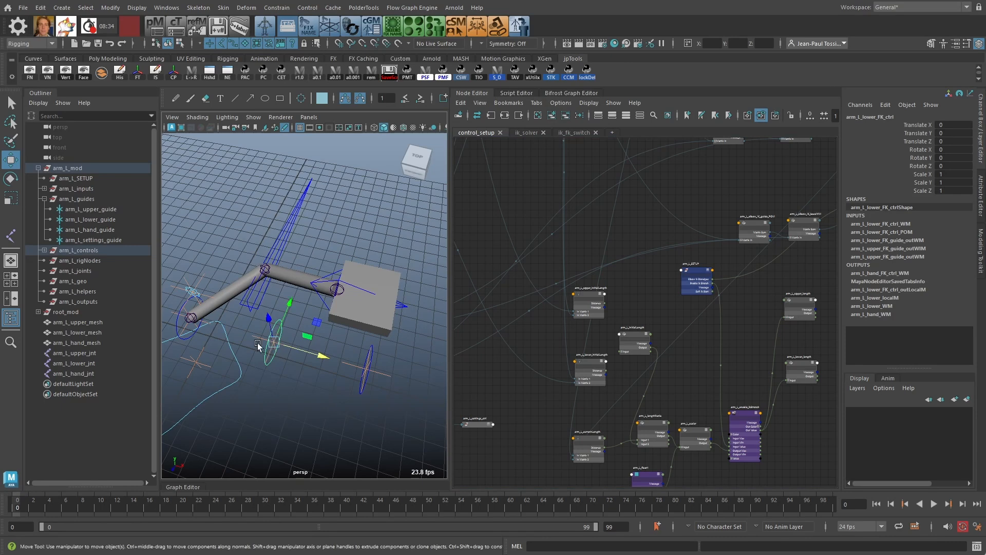
pyautogui.keyDown('alt'); pyautogui.moveTo(830, 315); pyautogui.dragTo(727, 365, button='middle'); pyautogui.keyUp('alt')
pyautogui.scroll(-3, 724, 363)
pyautogui.keyDown('alt'); pyautogui.moveTo(835, 260); pyautogui.dragTo(707, 389, button='middle'); pyautogui.keyUp('alt')
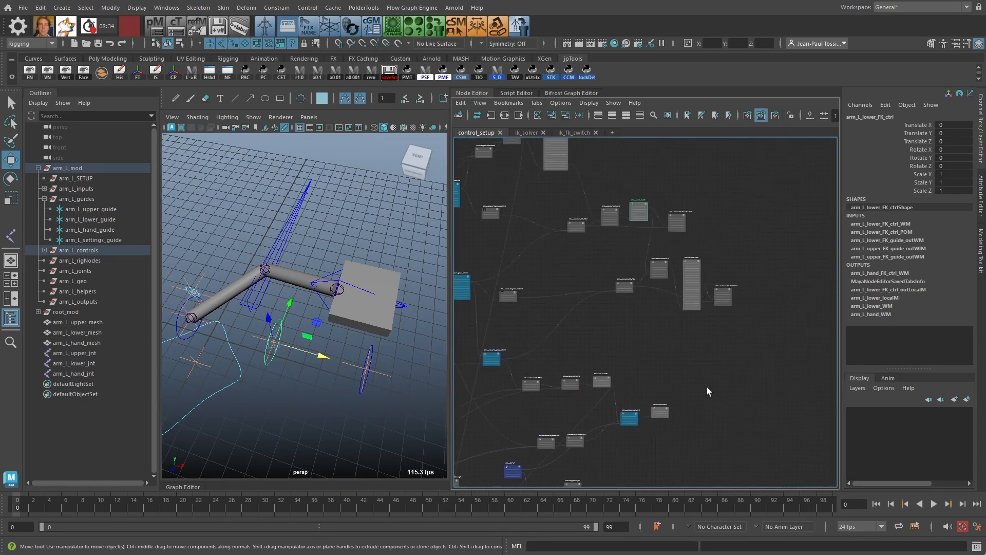
pyautogui.press('f')
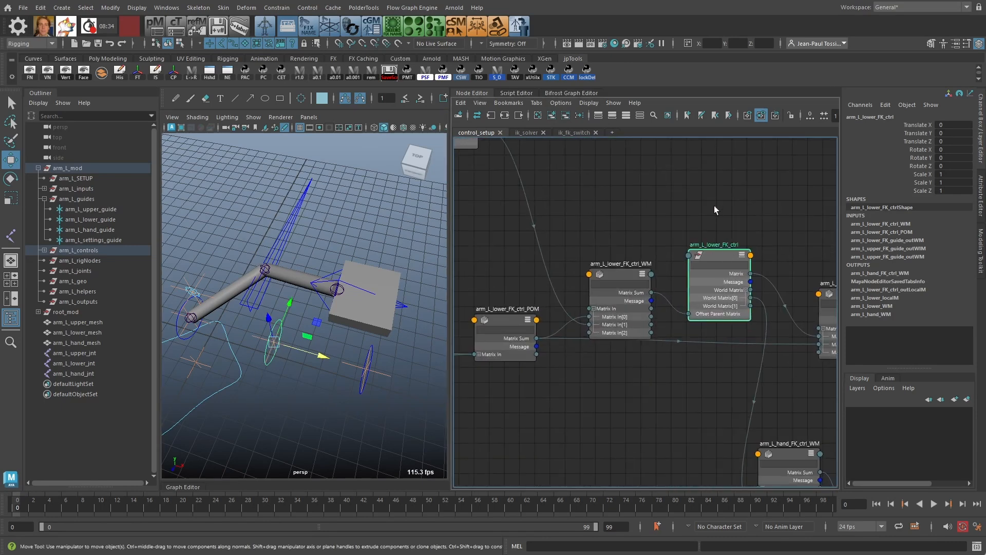
# Step: Examine how arm_L_lower_FK_ctrl_WM feeds the arm_L_lower_FK_ctrl node
pyautogui.scroll(-2, 714, 208)
pyautogui.keyDown('alt'); pyautogui.moveTo(681, 186); pyautogui.dragTo(685, 265, button='middle'); pyautogui.keyUp('alt')
pyautogui.click(677, 269)
pyautogui.click(746, 277)
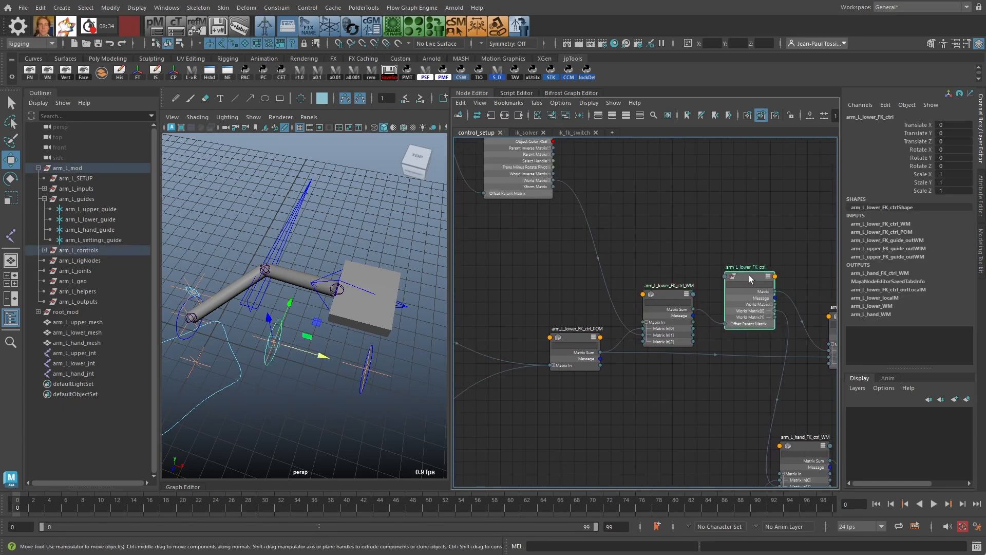
pyautogui.click(662, 287)
pyautogui.scroll(-1, 666, 291)
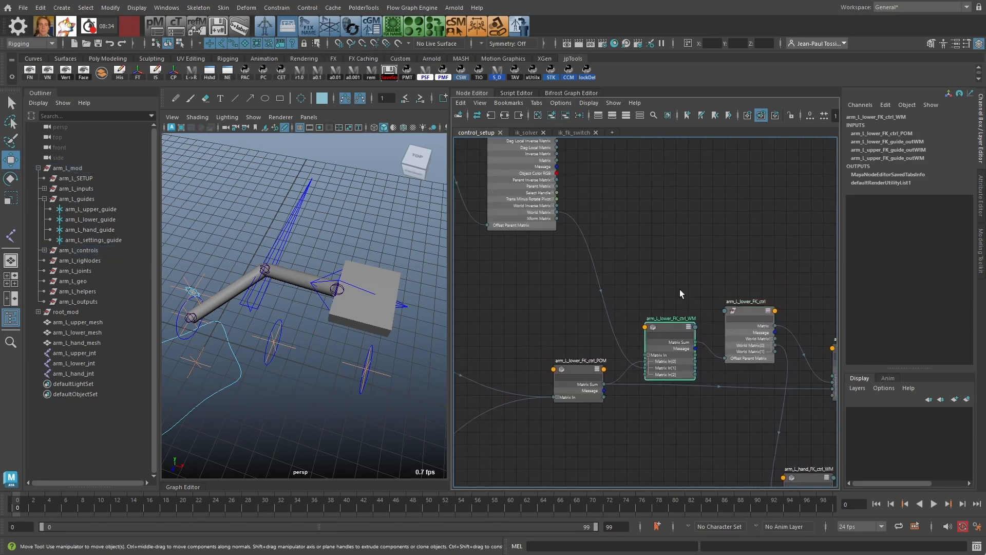
pyautogui.click(737, 312)
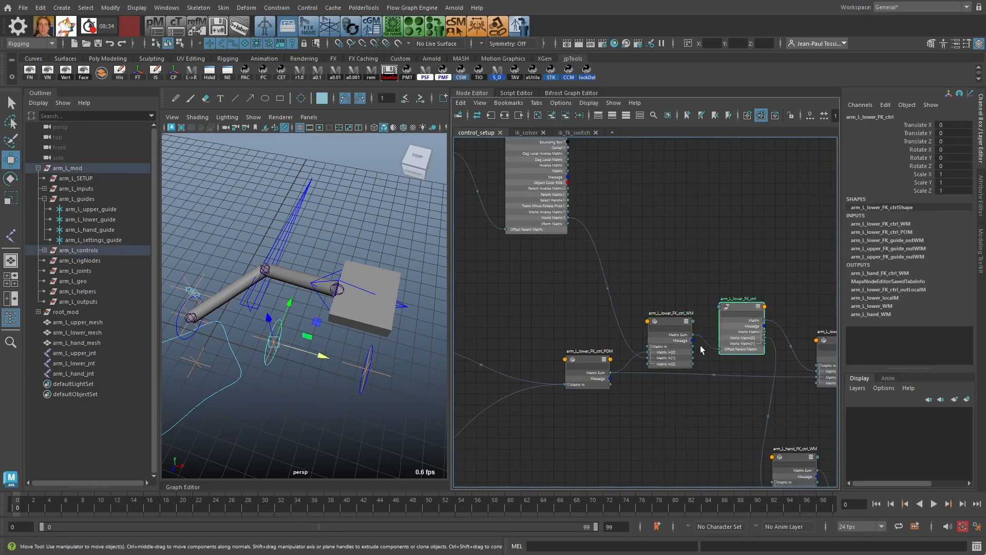
pyautogui.click(674, 319)
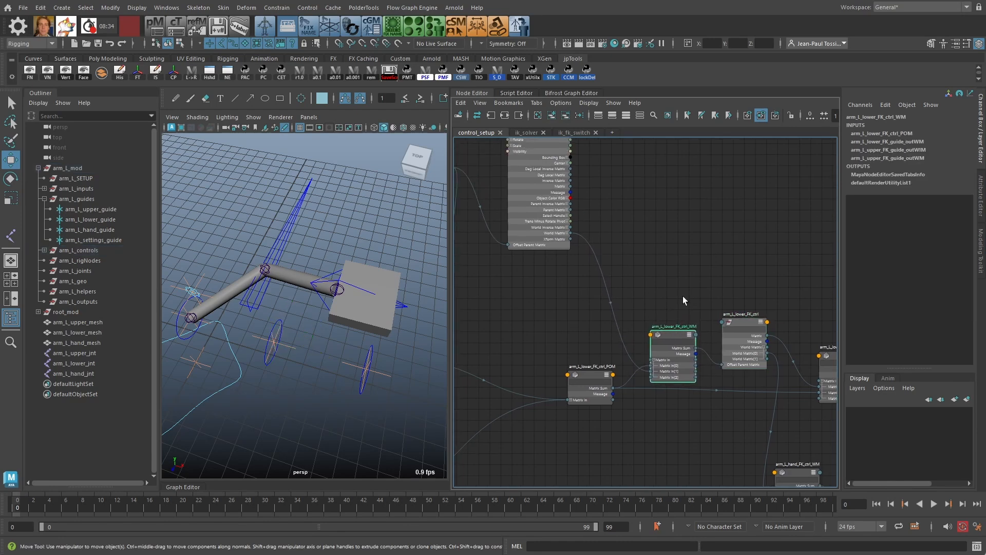
# Step: Examine arm_L_lower_FK_ctrl_POM and arm_L_upper_FK_ctrl as the sources of the lower FK control's world matrix
pyautogui.click(586, 373)
pyautogui.moveTo(586, 373); pyautogui.dragTo(586, 380)
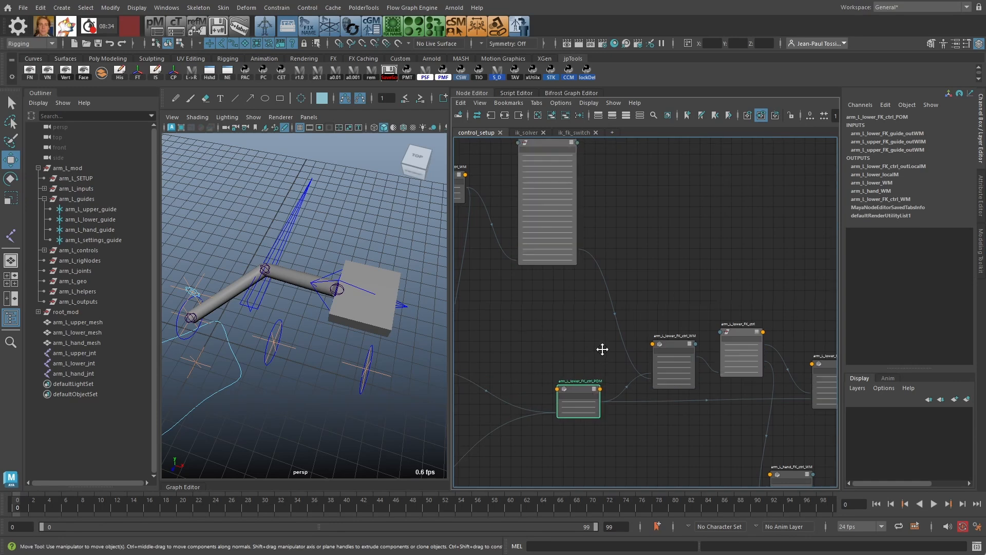
pyautogui.keyDown('alt'); pyautogui.moveTo(599, 347); pyautogui.dragTo(595, 361, button='middle'); pyautogui.keyUp('alt')
pyautogui.click(550, 161)
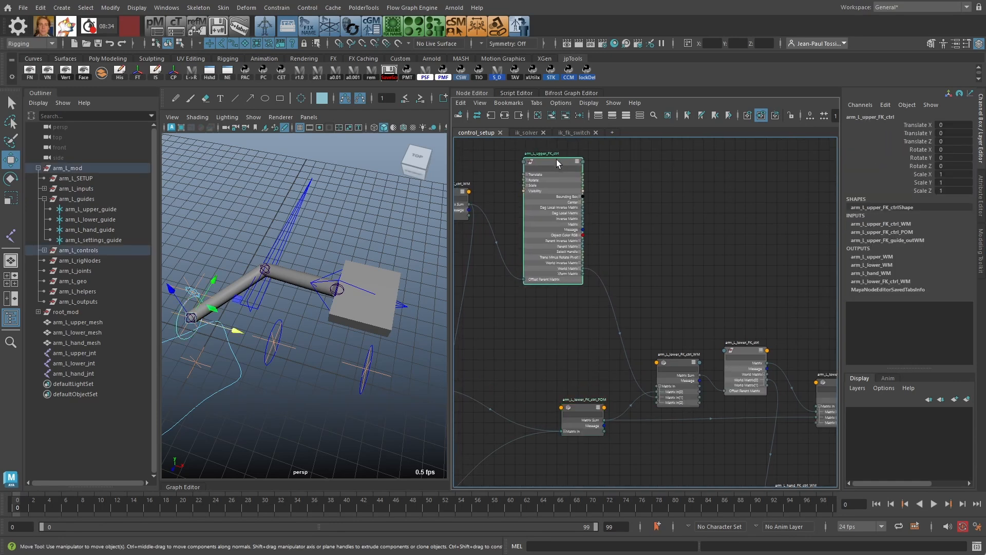
pyautogui.keyDown('alt'); pyautogui.moveTo(617, 364); pyautogui.dragTo(648, 290, button='middle'); pyautogui.keyUp('alt')
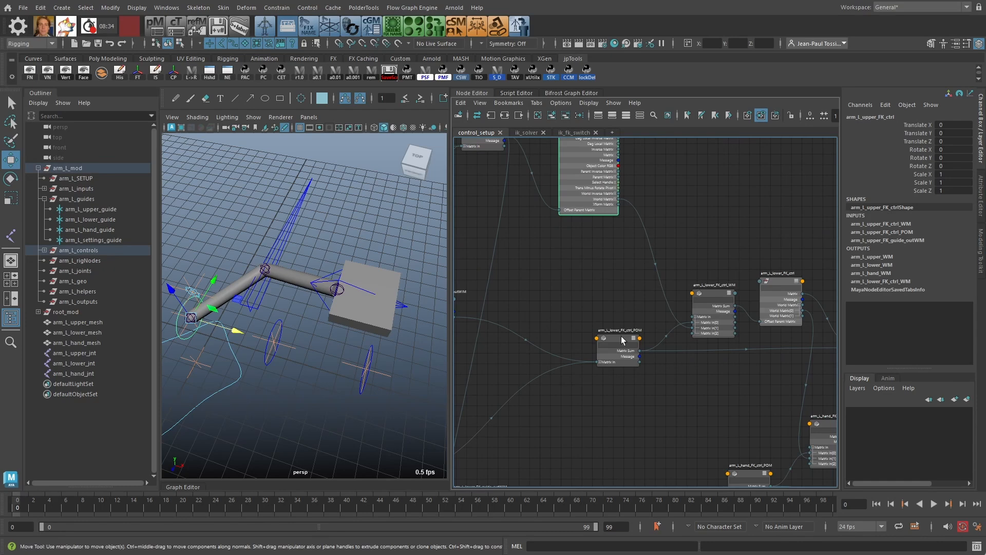
pyautogui.click(604, 340)
pyautogui.keyDown('alt'); pyautogui.moveTo(605, 340); pyautogui.dragTo(642, 308, button='middle'); pyautogui.keyUp('alt')
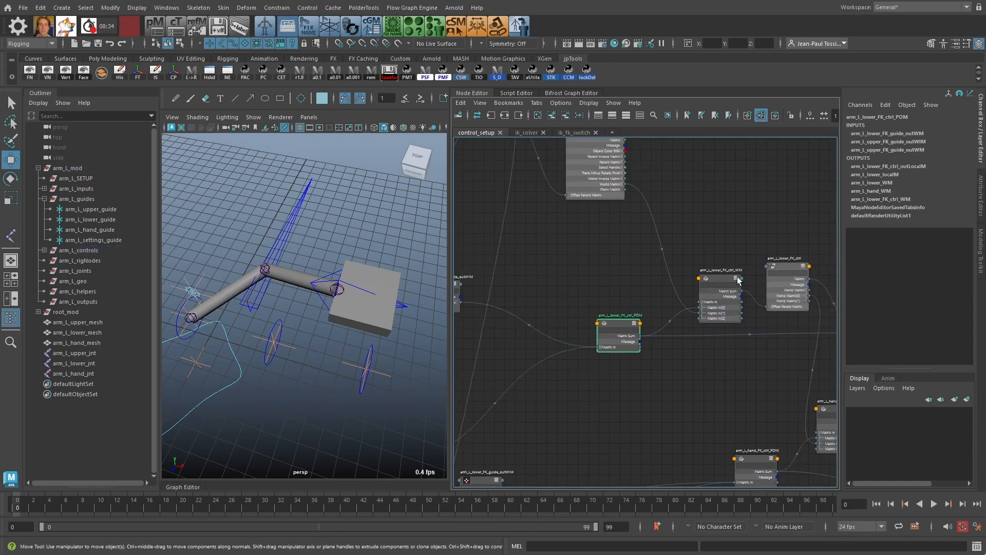
# Step: Show the first input of arm_L_lower_FK_ctrl_WM as a matrix and examine its translation row
pyautogui.hotkey('ctrl', 'a')
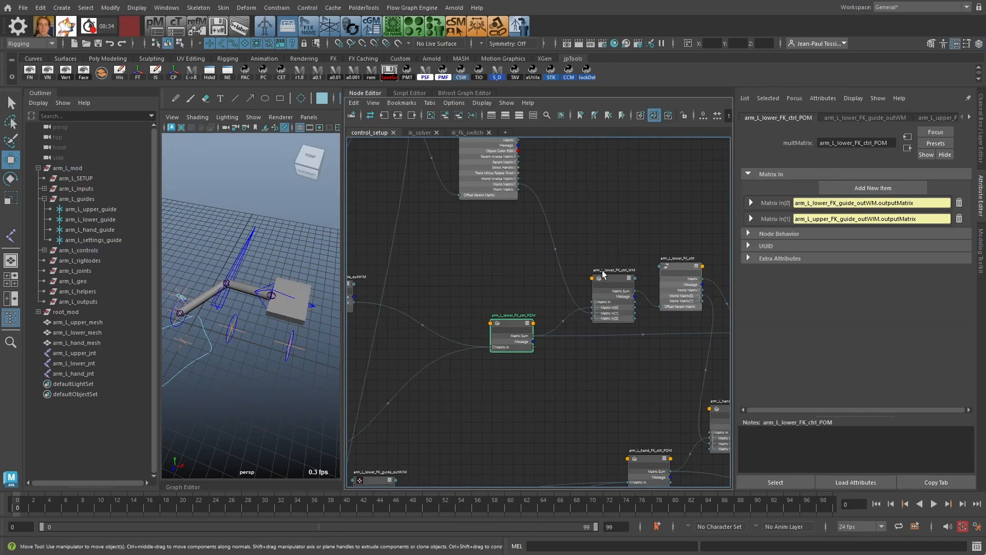
pyautogui.moveTo(604, 275); pyautogui.dragTo(593, 281)
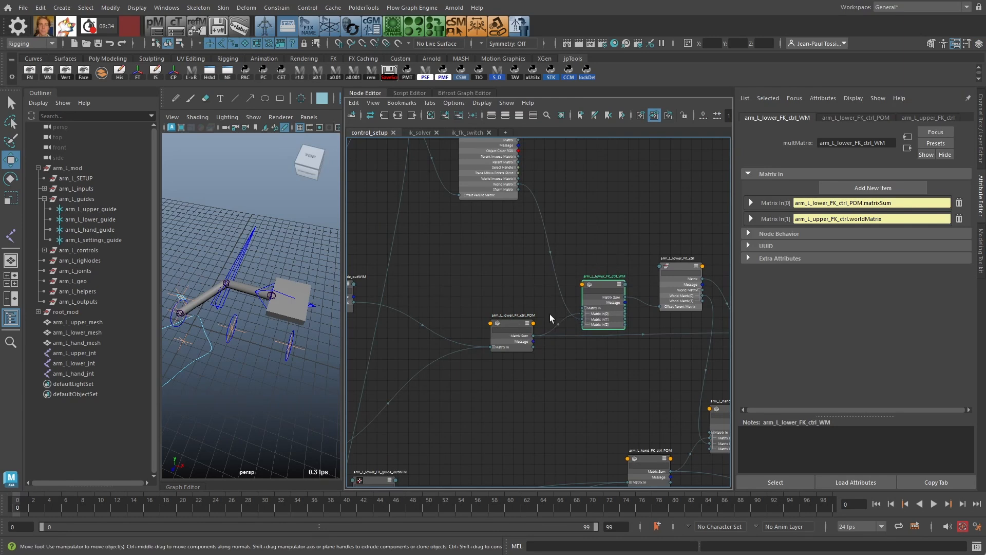
pyautogui.click(750, 203)
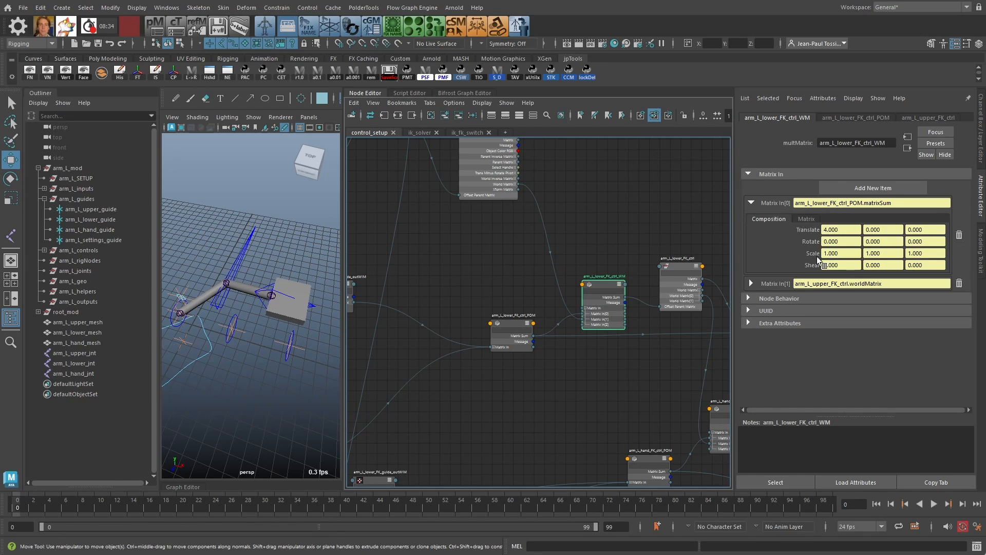
pyautogui.click(805, 219)
pyautogui.doubleClick(834, 266)
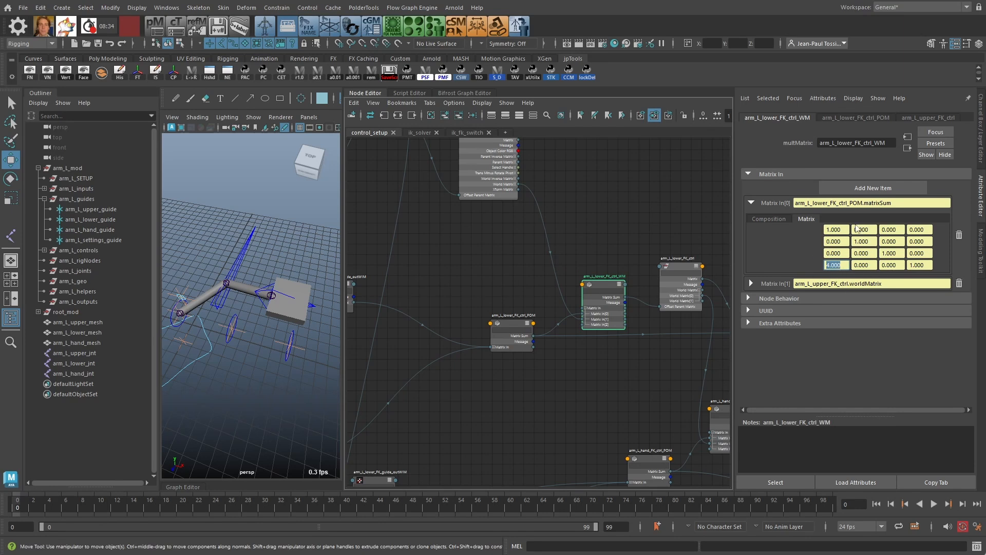
# Step: Move arm_L_lower_guide to about 1.385 in Translate Y and check the first input matrix of arm_L_lower_FK_ctrl_WM
pyautogui.keyDown('alt'); pyautogui.moveTo(244, 309); pyautogui.dragTo(240, 327); pyautogui.keyUp('alt')
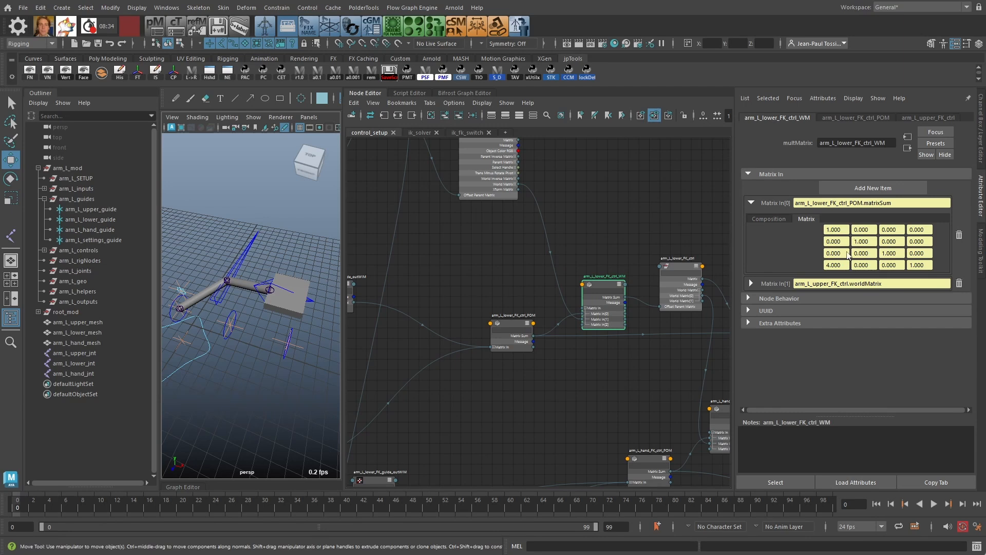
pyautogui.click(236, 318)
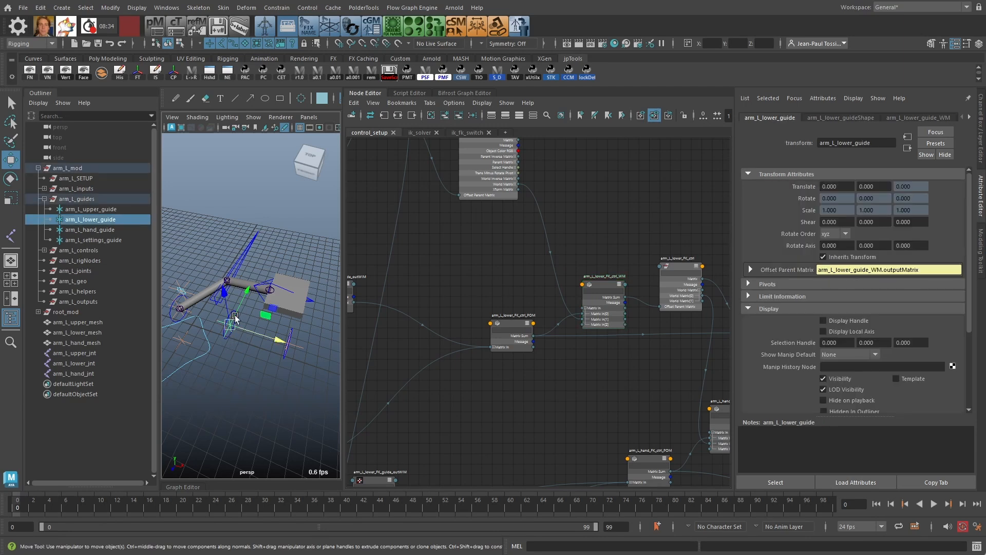
pyautogui.moveTo(239, 303); pyautogui.dragTo(246, 288)
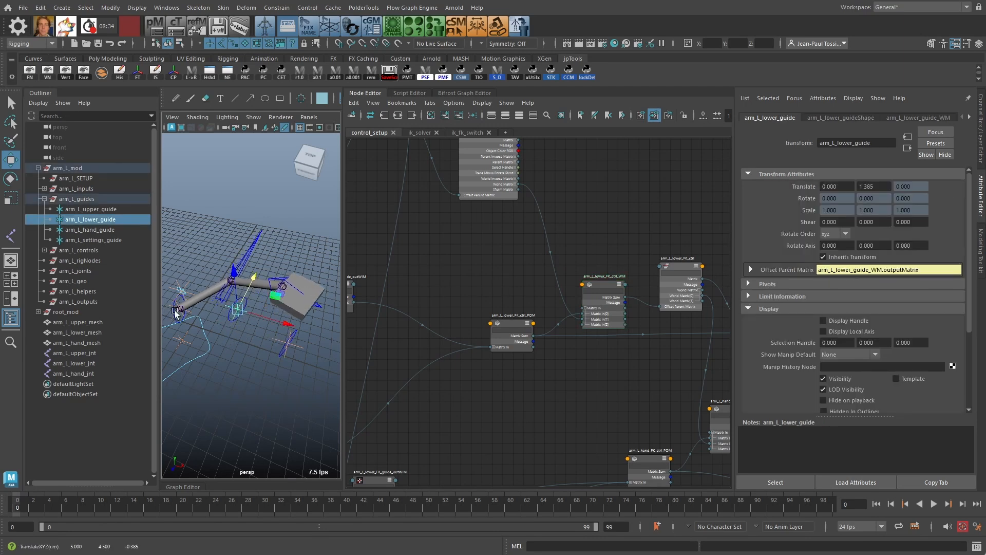
pyautogui.click(610, 286)
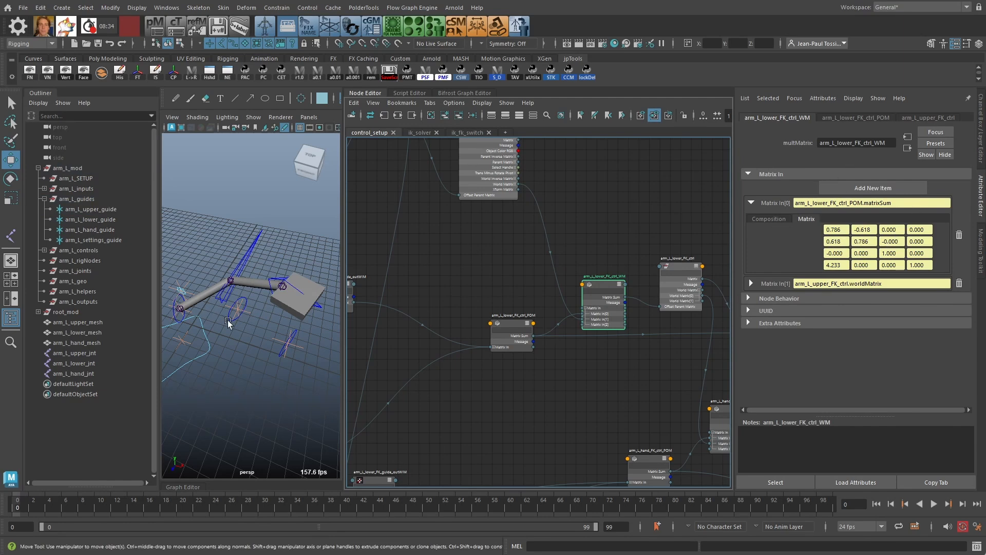
# Step: Set Translate Y of arm_L_lower_guide back to 0
pyautogui.click(252, 318)
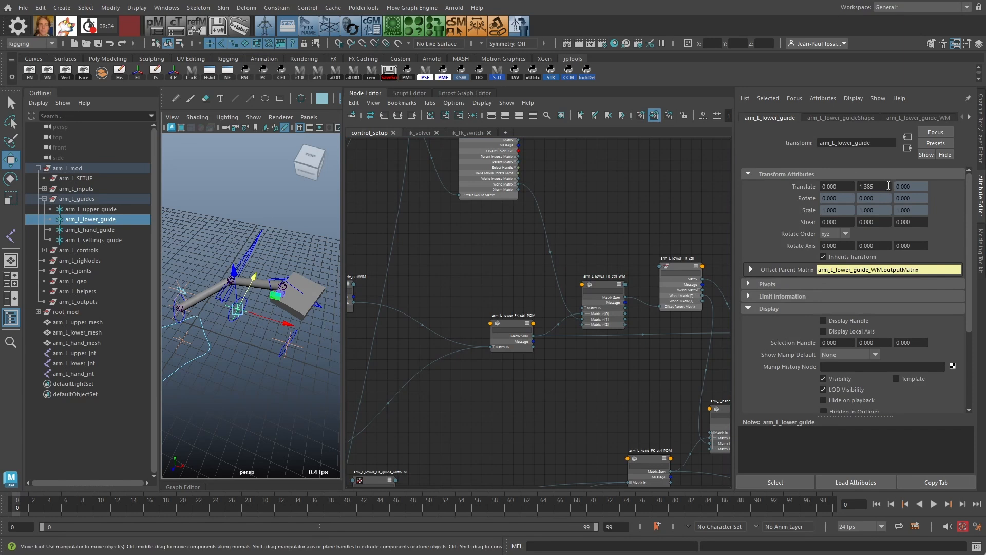
pyautogui.doubleClick(873, 186)
pyautogui.write('0')
pyautogui.press('Return')
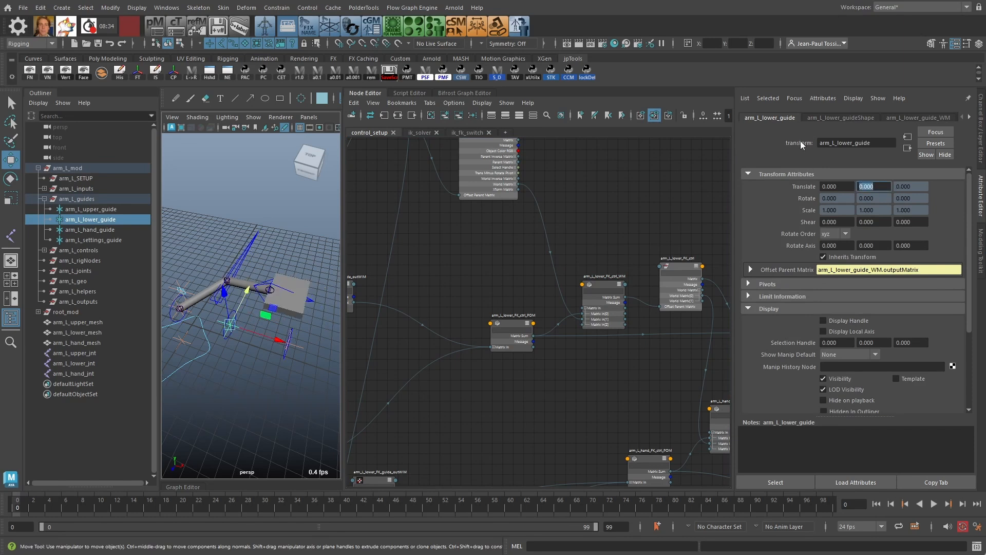
# Step: Compare the first input matrices of arm_L_lower_FK_ctrl_POM and arm_L_lower_FK_ctrl_WM
pyautogui.moveTo(512, 321); pyautogui.dragTo(463, 324)
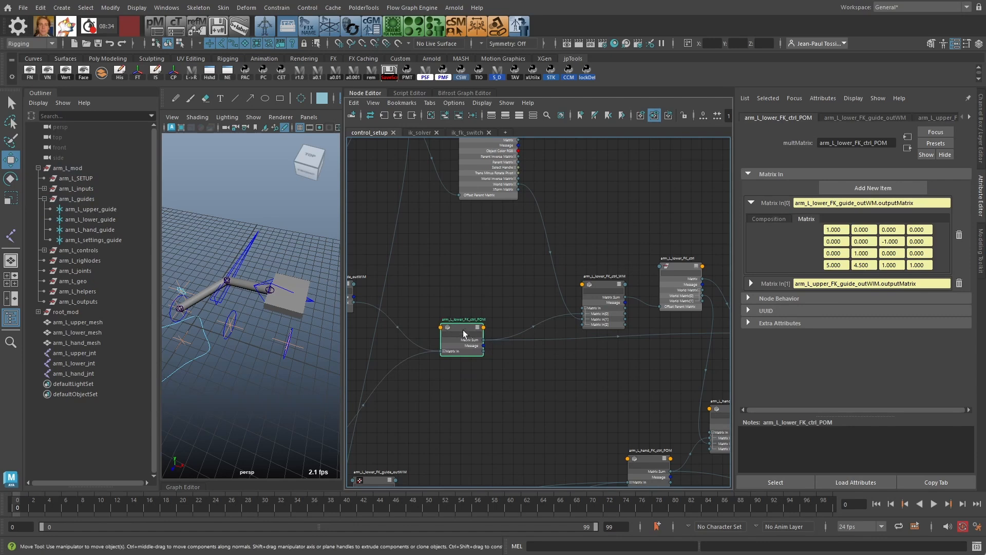
pyautogui.scroll(2, 495, 355)
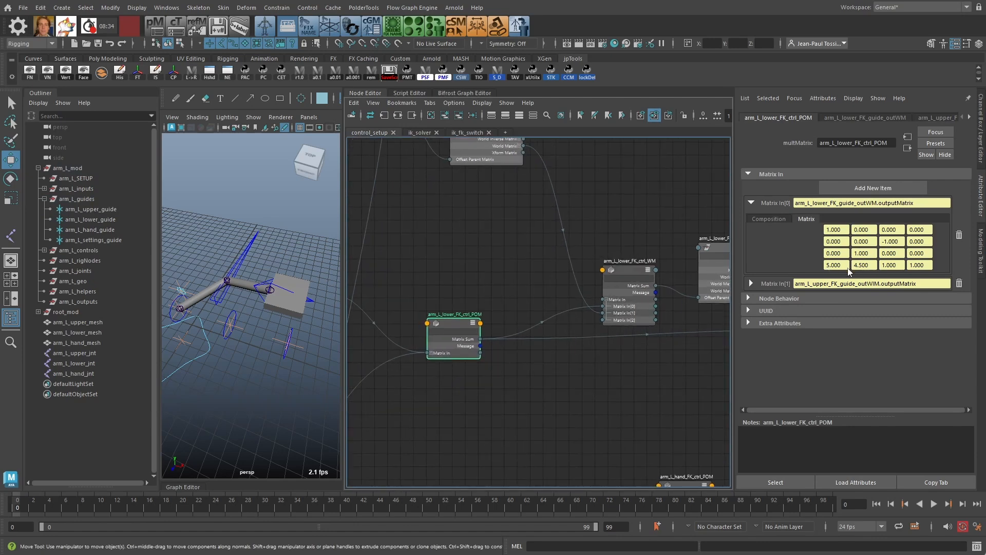
pyautogui.click(624, 270)
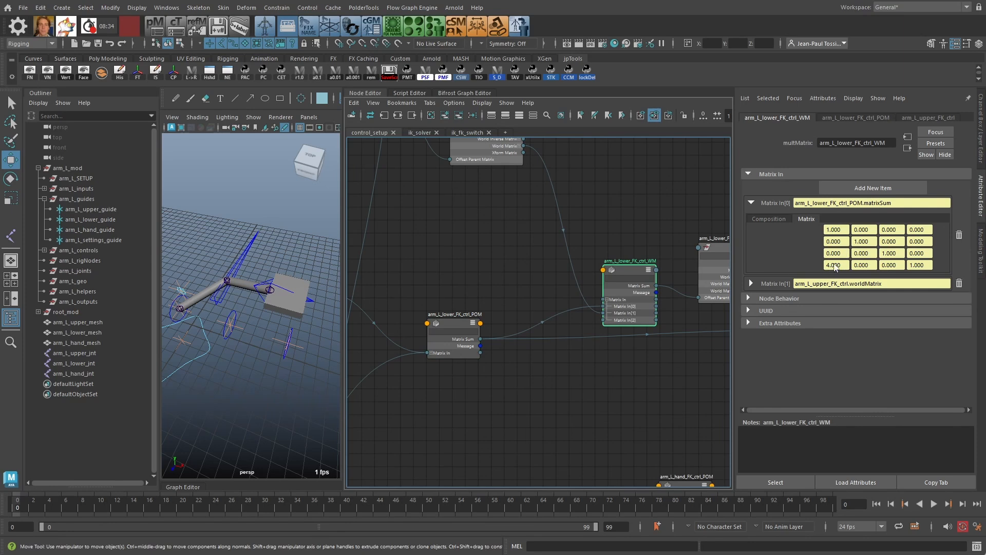
# Step: Move arm_L_lower_FK_ctrl_POM farther from arm_L_lower_FK_ctrl_WM and create a fourByFourMatrix node below the gap
pyautogui.moveTo(449, 325); pyautogui.dragTo(412, 331)
pyautogui.click(513, 403)
pyautogui.press('Tab')
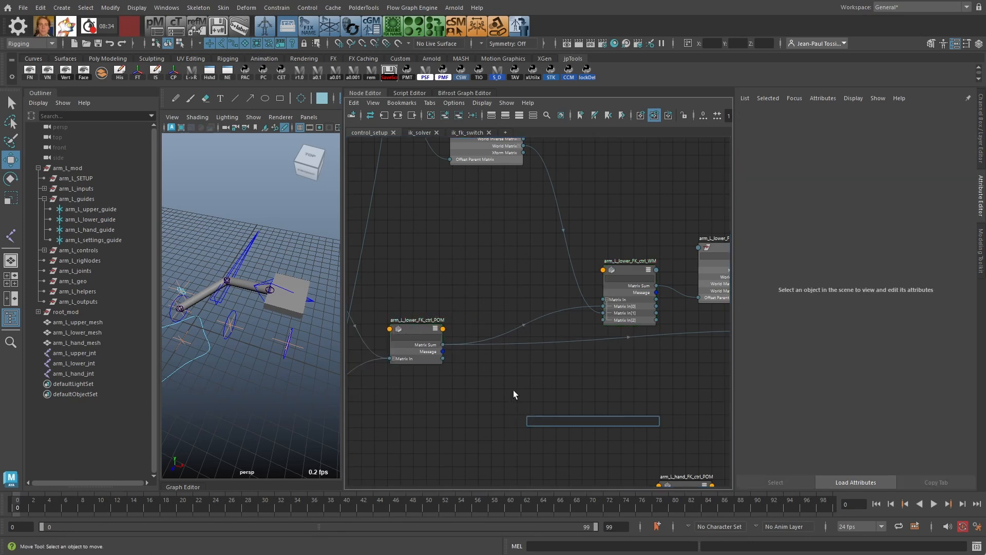
pyautogui.write('four')
pyautogui.press('Return')
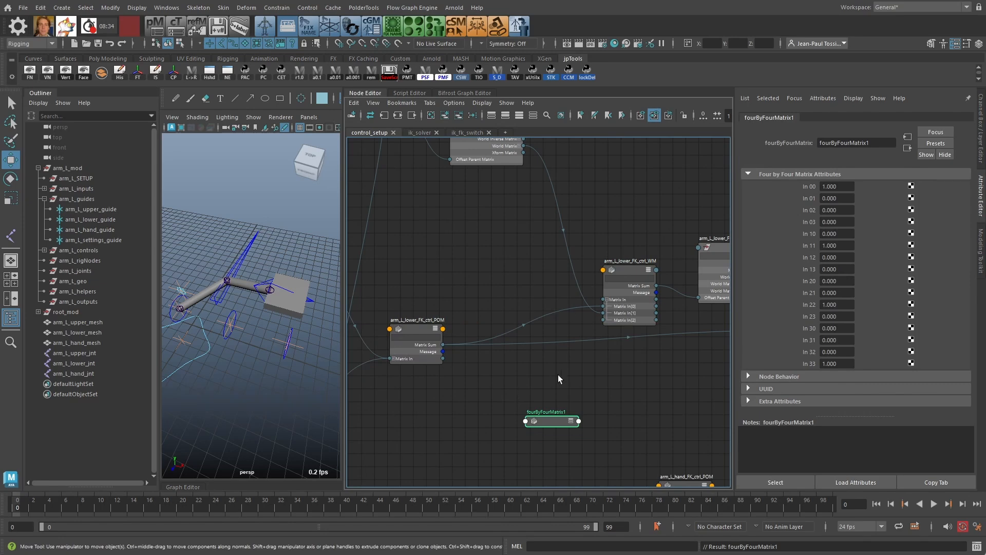
# Step: Show all attributes of the fourByFourMatrix1 node and place it between arm_L_lower_FK_ctrl_POM and arm_L_lower_FK_ctrl_WM
pyautogui.moveTo(551, 390); pyautogui.dragTo(557, 380)
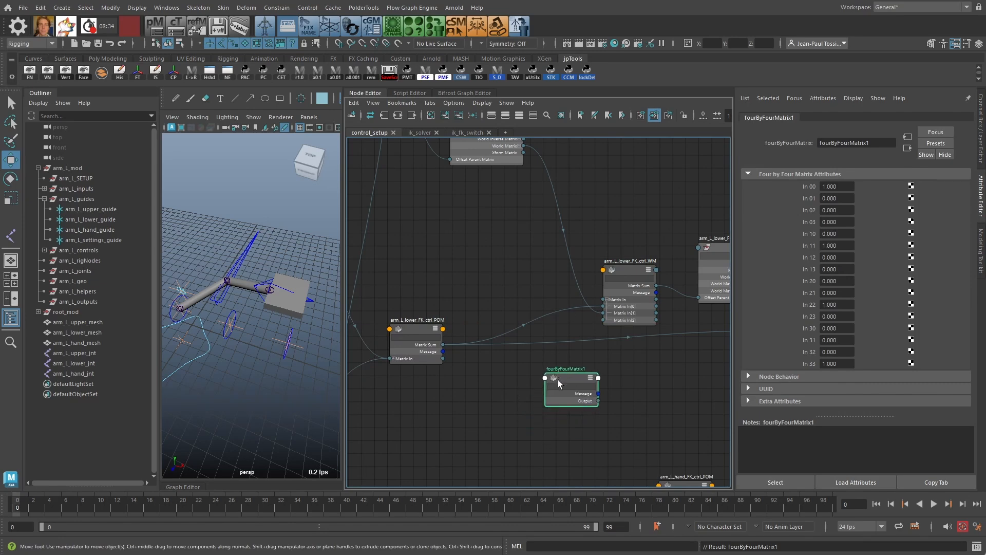
pyautogui.moveTo(558, 380); pyautogui.dragTo(562, 511, button='right')
pyautogui.press('3')
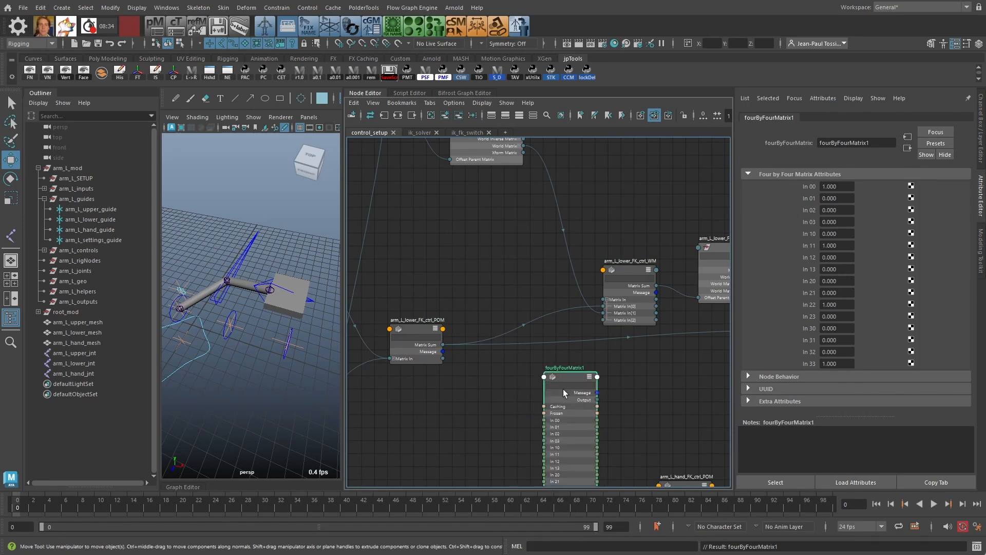
pyautogui.scroll(-1, 585, 371)
pyautogui.moveTo(569, 376); pyautogui.dragTo(558, 349)
pyautogui.keyDown('alt'); pyautogui.moveTo(572, 365); pyautogui.dragTo(575, 341, button='middle'); pyautogui.keyUp('alt')
pyautogui.scroll(-2, 577, 340)
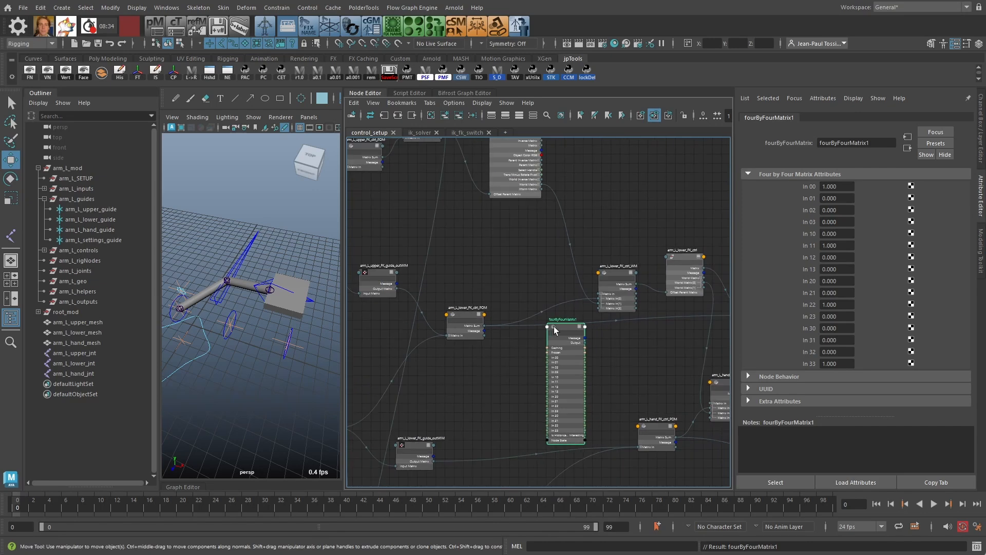
# Step: Reposition fourByFourMatrix1 below arm_L_lower_FK_ctrl_WM, leaving room between it and arm_L_lower_FK_ctrl_POM
pyautogui.moveTo(555, 330); pyautogui.dragTo(547, 344)
pyautogui.scroll(1, 580, 374)
pyautogui.scroll(1, 579, 373)
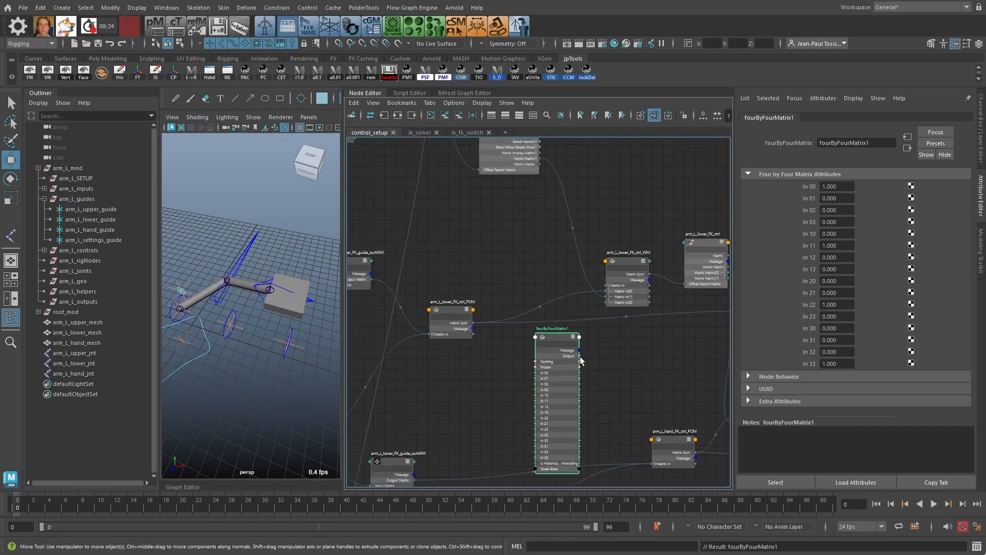
pyautogui.moveTo(565, 343); pyautogui.dragTo(552, 335)
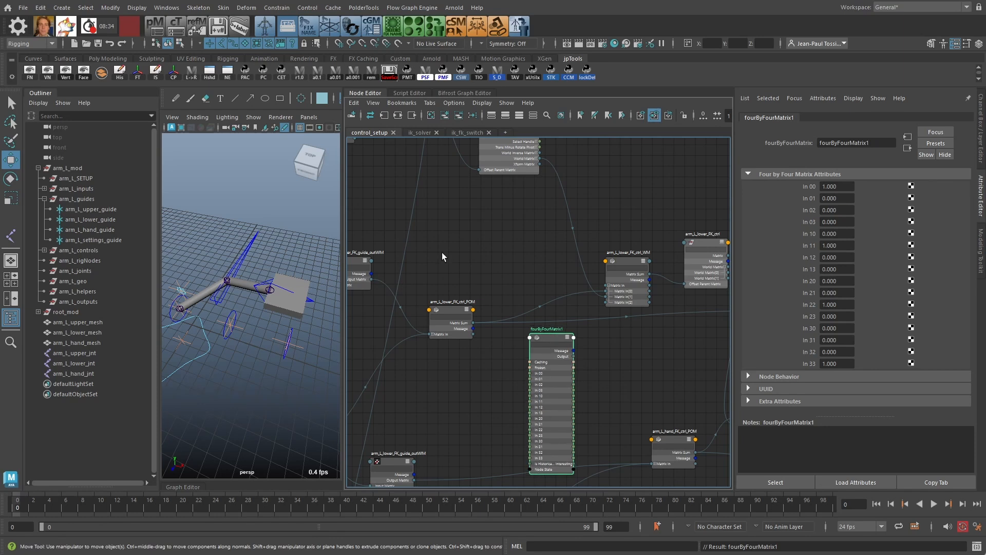
pyautogui.moveTo(551, 345); pyautogui.dragTo(546, 343)
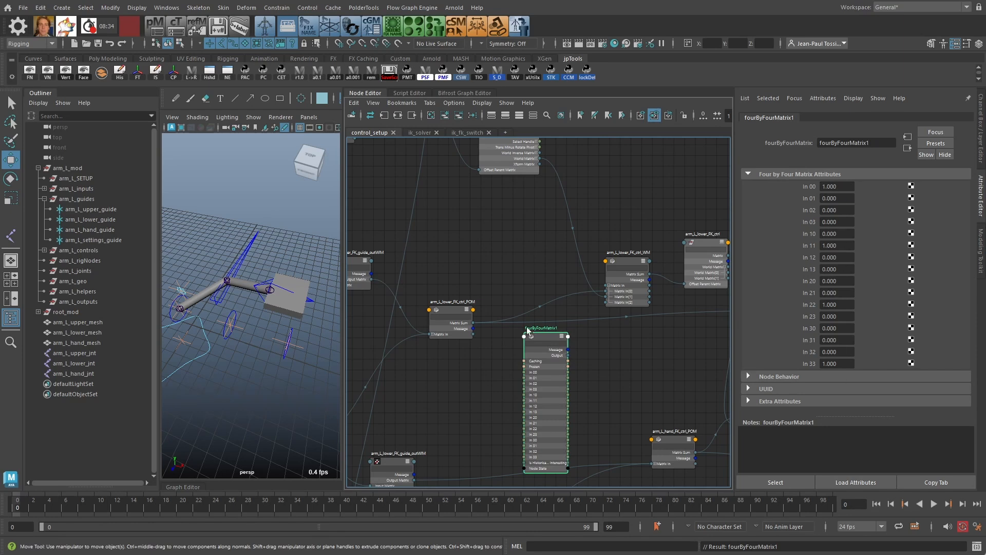
pyautogui.moveTo(544, 336); pyautogui.dragTo(594, 333)
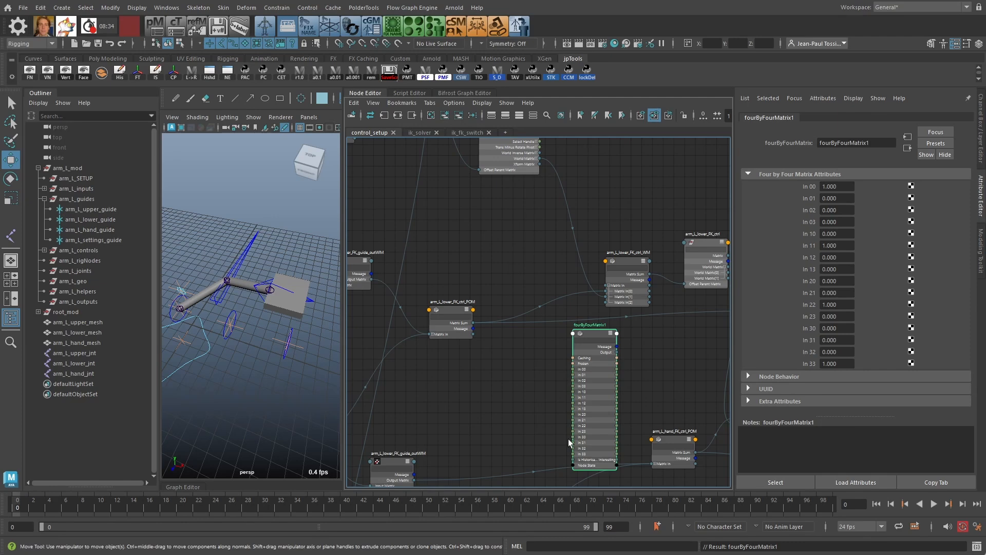
pyautogui.moveTo(483, 318)
pyautogui.keyDown('alt'); pyautogui.mouseDown(button='right')
pyautogui.moveTo(498, 334)
pyautogui.moveTo(486, 323)
pyautogui.mouseUp(button='right'); pyautogui.keyUp('alt')
pyautogui.keyDown('alt'); pyautogui.moveTo(451, 308); pyautogui.dragTo(438, 287, button='middle'); pyautogui.keyUp('alt')
pyautogui.keyDown('alt'); pyautogui.moveTo(470, 303); pyautogui.dragTo(508, 303, button='right'); pyautogui.keyUp('alt')
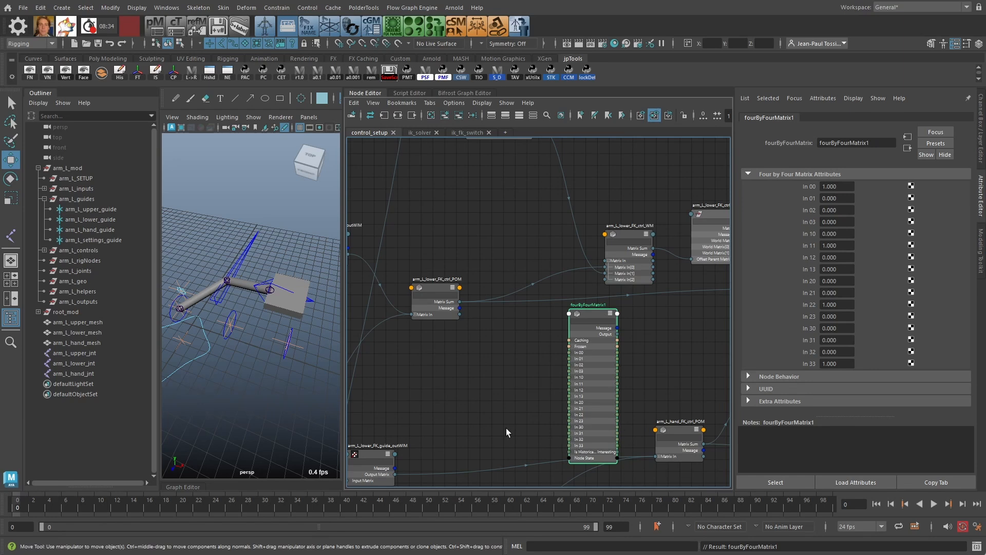
# Step: Create a pMatrixRows node in the free space before fourByFourMatrix1
pyautogui.click(465, 348)
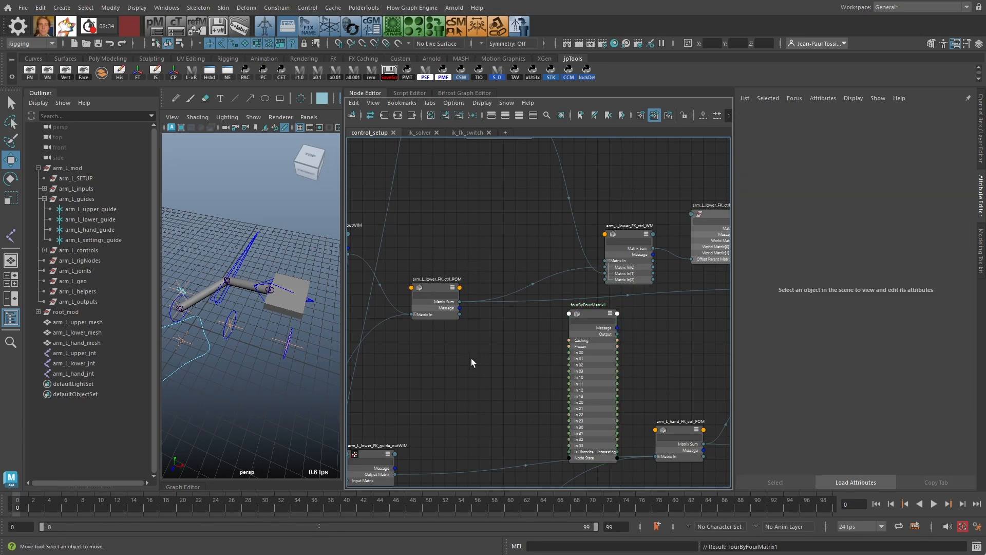
pyautogui.press('Tab')
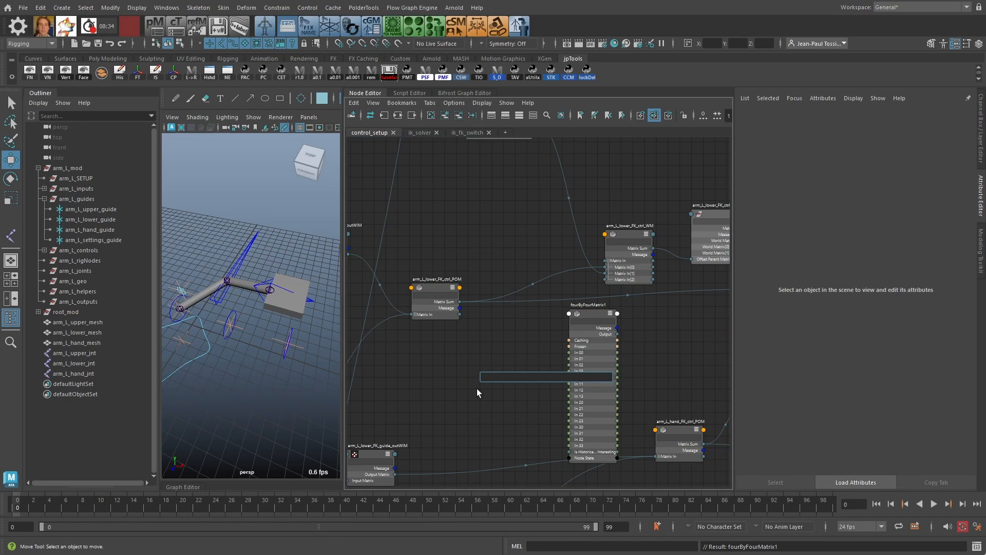
pyautogui.write('pra')
pyautogui.press('BackSpace')
pyautogui.press('BackSpace')
pyautogui.press('BackSpace')
pyautogui.write('pMa')
pyautogui.press('Down')
pyautogui.press('Down')
pyautogui.press('Return')
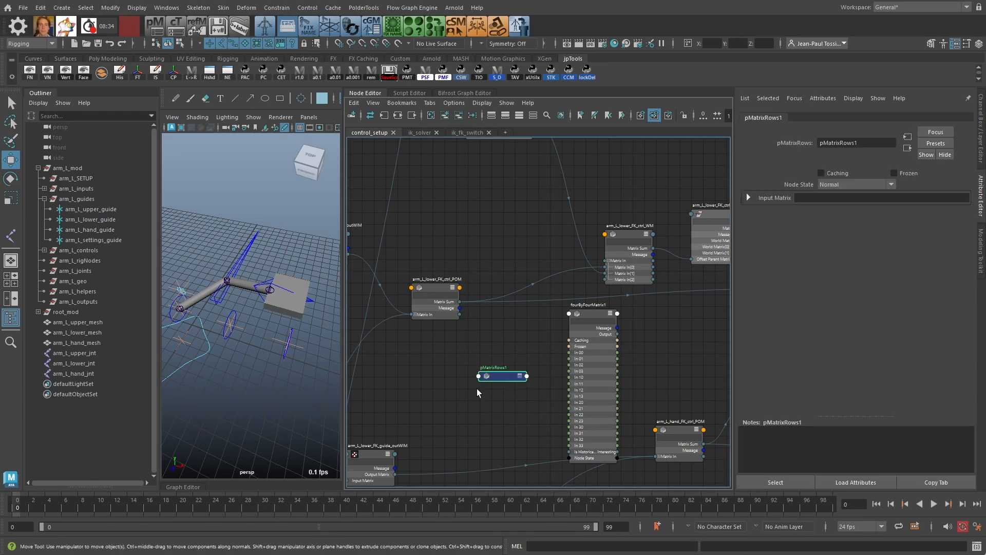
# Step: Show all attributes of the pMatrixRows node and expand its row outputs into X, Y and Z components
pyautogui.moveTo(501, 383); pyautogui.dragTo(493, 359)
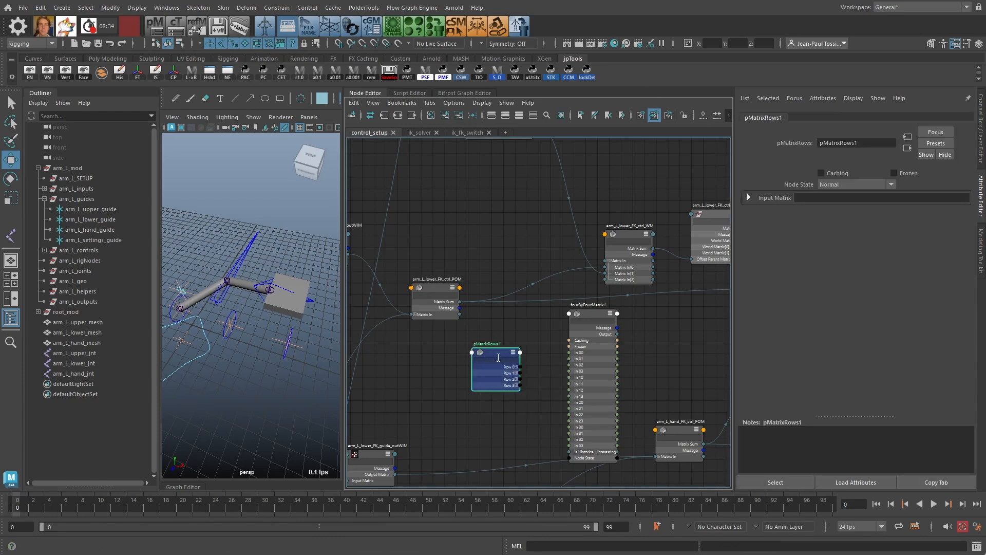
pyautogui.rightClick(494, 354)
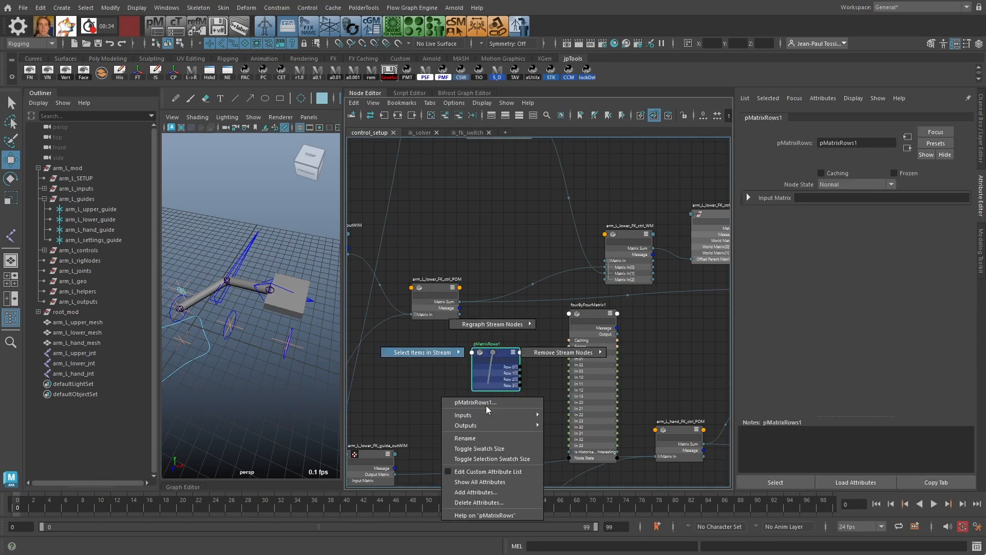
pyautogui.click(485, 481)
pyautogui.moveTo(510, 354); pyautogui.dragTo(486, 331)
pyautogui.click(511, 380)
pyautogui.click(512, 373)
pyautogui.click(511, 367)
pyautogui.scroll(2, 523, 349)
pyautogui.keyDown('alt'); pyautogui.moveTo(526, 351); pyautogui.dragTo(533, 260, button='middle'); pyautogui.keyUp('alt')
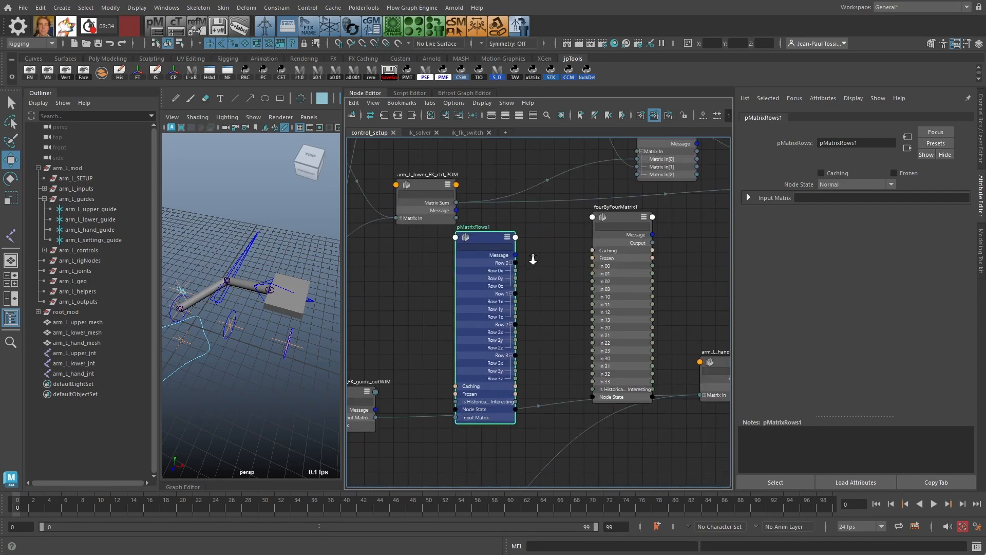
pyautogui.scroll(1, 533, 260)
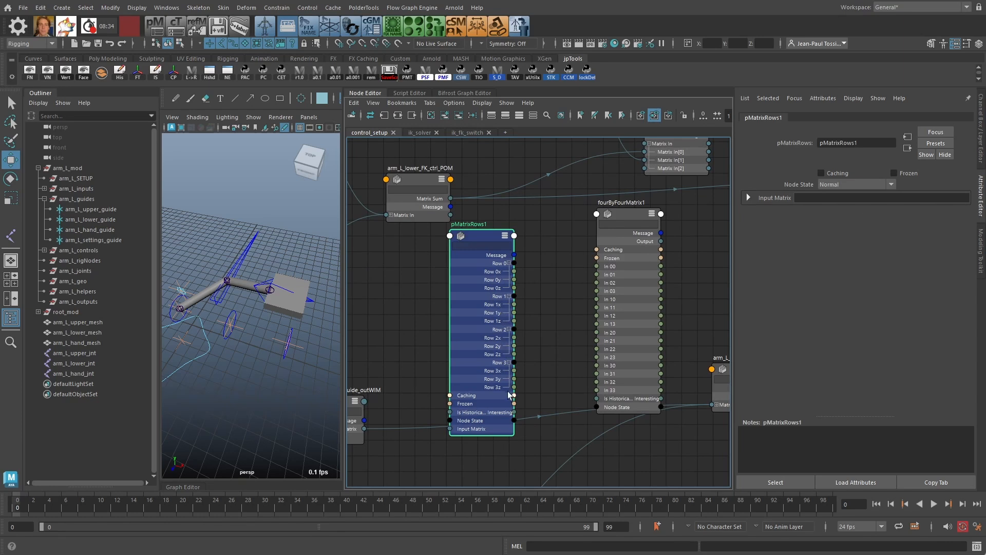
# Step: Delete the pMatrixRows node from the graph
pyautogui.moveTo(512, 235); pyautogui.dragTo(532, 242)
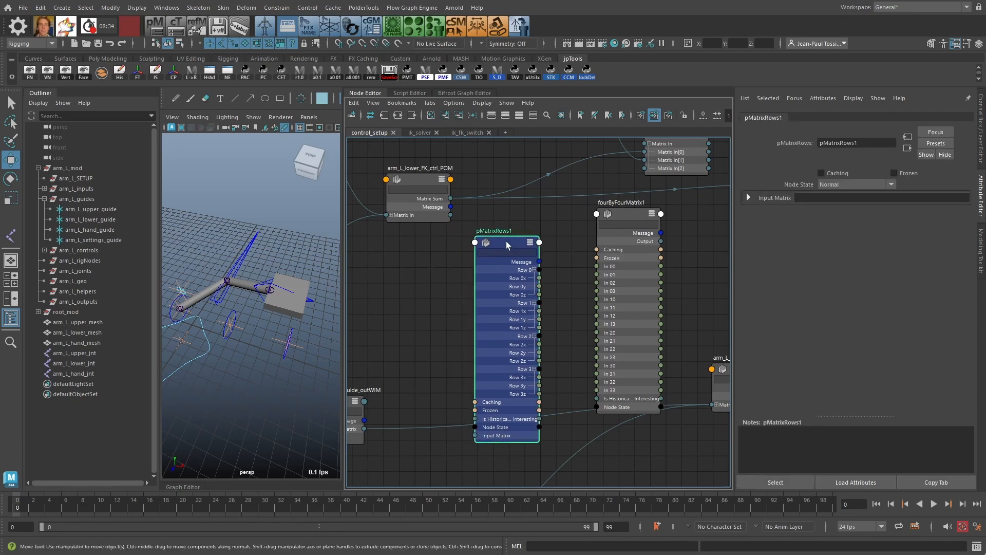
pyautogui.click(441, 274)
pyautogui.click(500, 242)
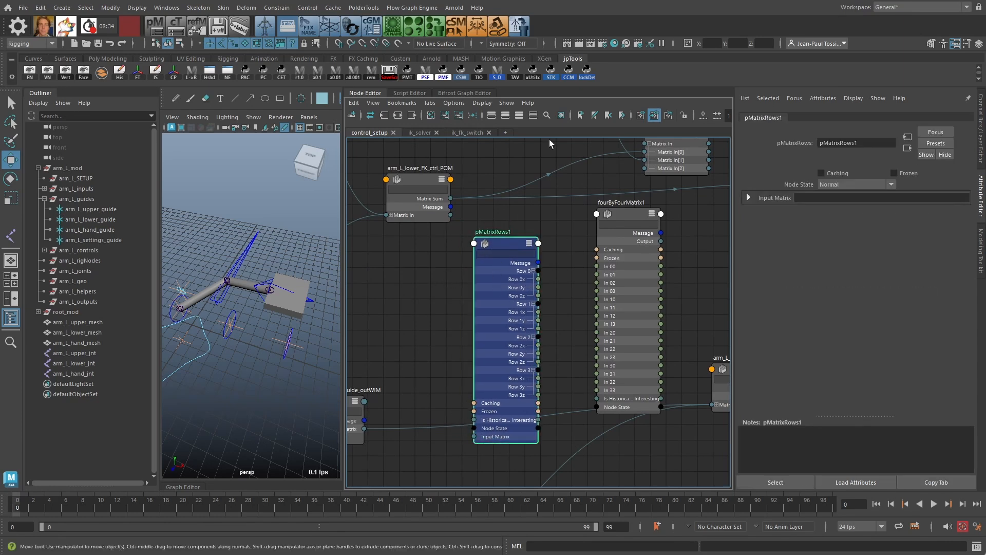
pyautogui.press('Delete')
# Step: Widen the gap between arm_L_lower_FK_ctrl_POM and fourByFourMatrix1 in the node graph
pyautogui.keyDown('alt'); pyautogui.moveTo(511, 249); pyautogui.dragTo(511, 318, button='middle'); pyautogui.keyUp('alt')
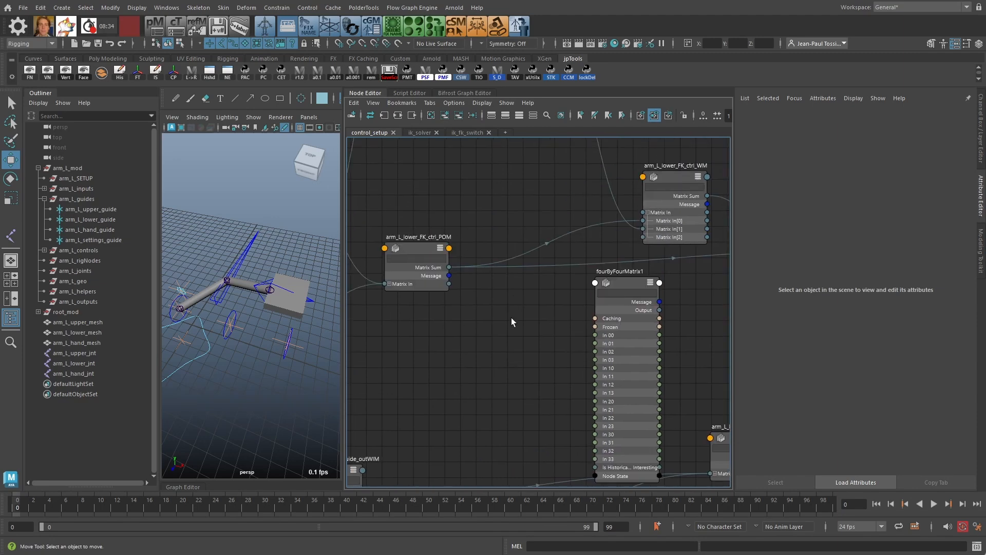
pyautogui.moveTo(406, 250); pyautogui.dragTo(392, 252)
pyautogui.click(473, 311)
pyautogui.click(623, 282)
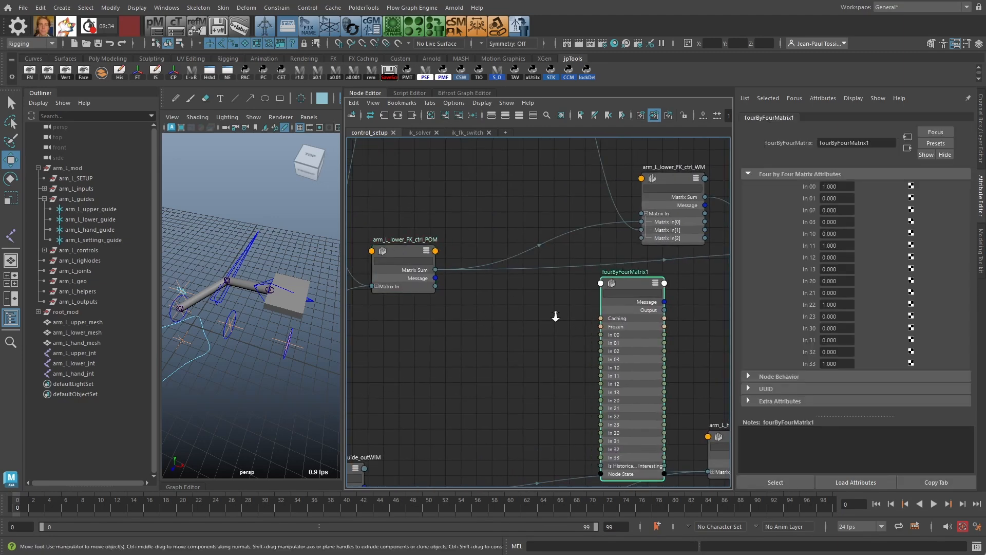
pyautogui.keyDown('alt'); pyautogui.moveTo(555, 314); pyautogui.dragTo(496, 335, button='right'); pyautogui.keyUp('alt')
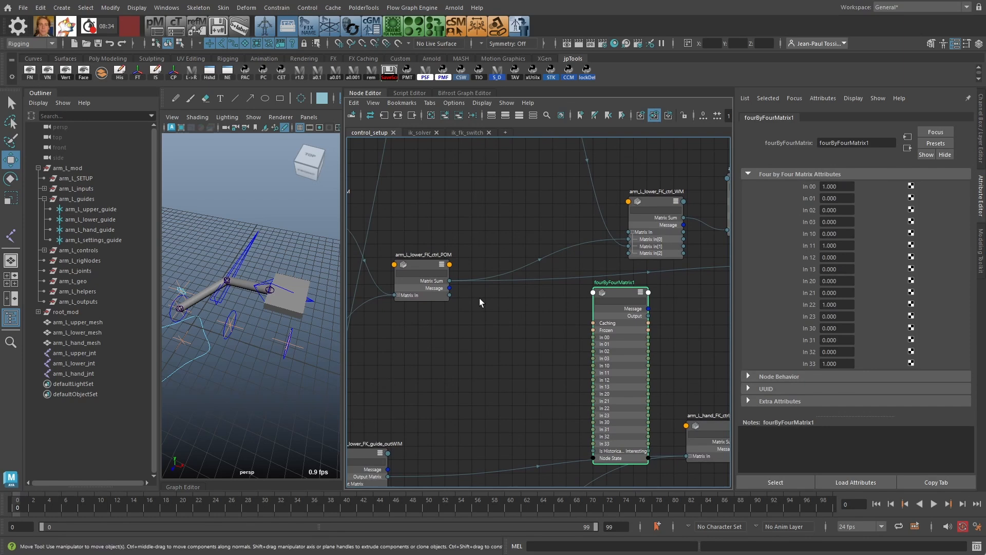
# Step: Create a translationFromMatrix node between arm_L_lower_FK_ctrl_POM and fourByFourMatrix1
pyautogui.click(483, 334)
pyautogui.press('Tab')
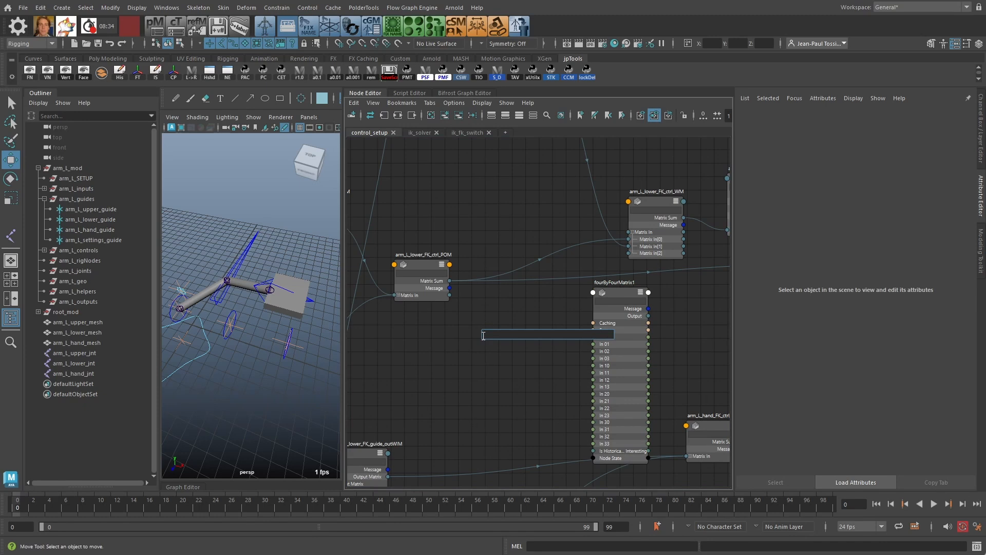
pyautogui.write('tyran')
pyautogui.press('BackSpace')
pyautogui.press('BackSpace')
pyautogui.press('BackSpace')
pyautogui.press('BackSpace')
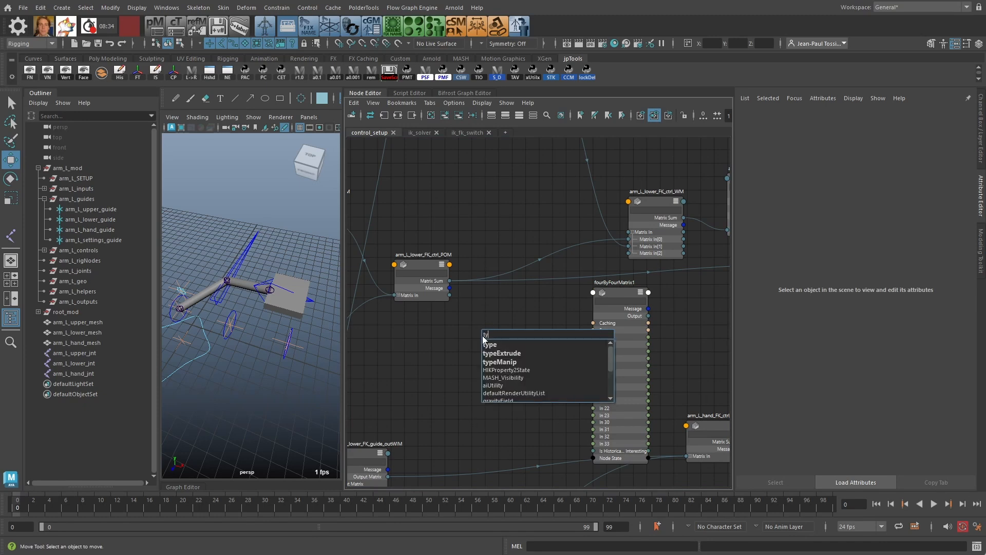
pyautogui.write('rans')
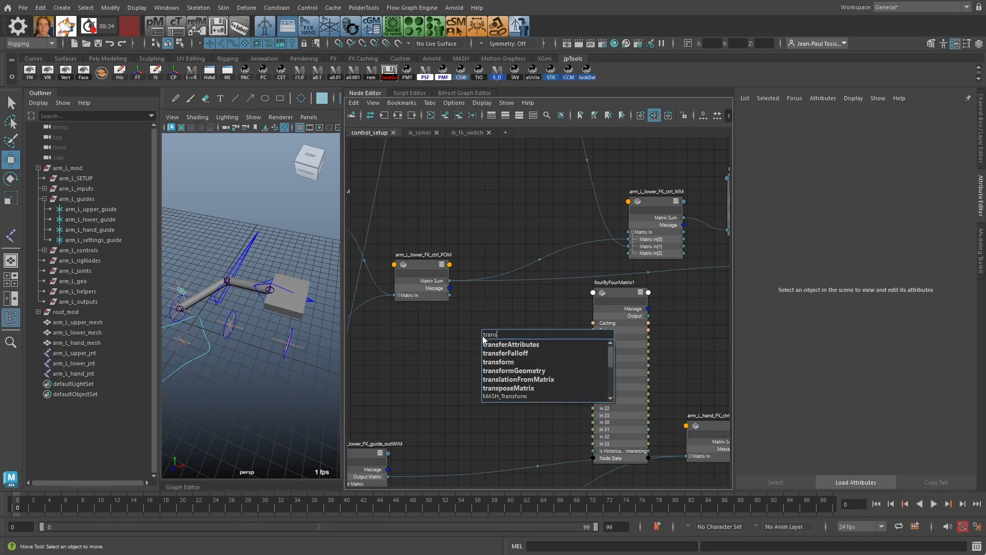
pyautogui.press('Down')
pyautogui.press('Down')
pyautogui.press('Down')
pyautogui.press('Down')
pyautogui.press('Down')
pyautogui.press('Return')
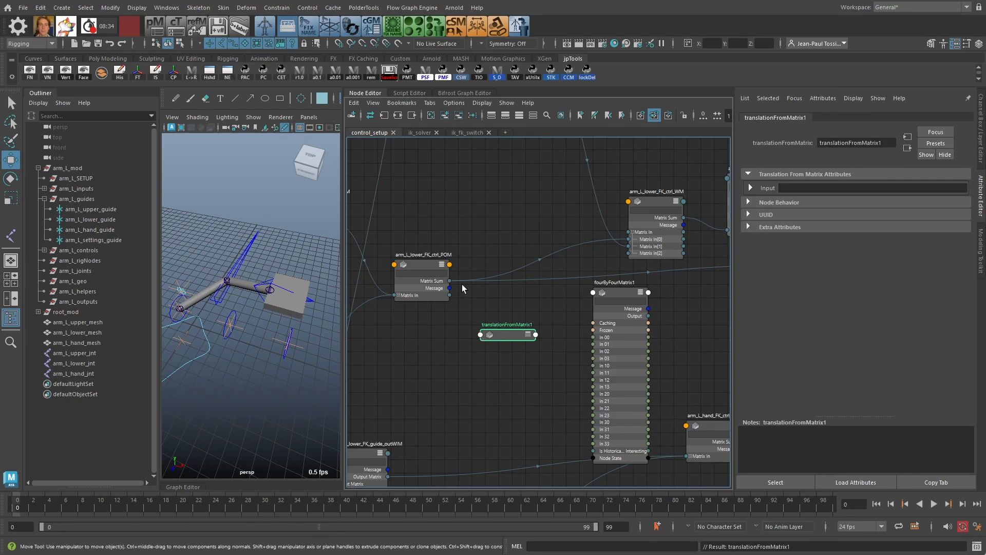
# Step: Connect Matrix Sum of arm_L_lower_FK_ctrl_POM to the Input of translationFromMatrix1 and place that node lower with its X, Y and Z outputs shown
pyautogui.moveTo(504, 338); pyautogui.dragTo(500, 334)
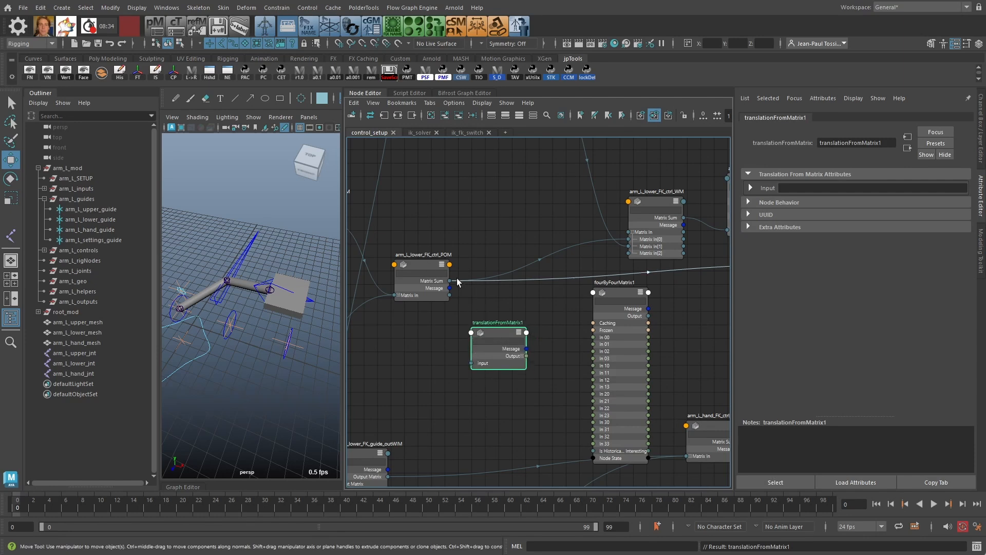
pyautogui.moveTo(450, 280); pyautogui.dragTo(473, 363)
pyautogui.moveTo(491, 332)
pyautogui.mouseDown()
pyautogui.moveTo(479, 326)
pyautogui.moveTo(507, 335)
pyautogui.mouseUp()
pyautogui.press('3')
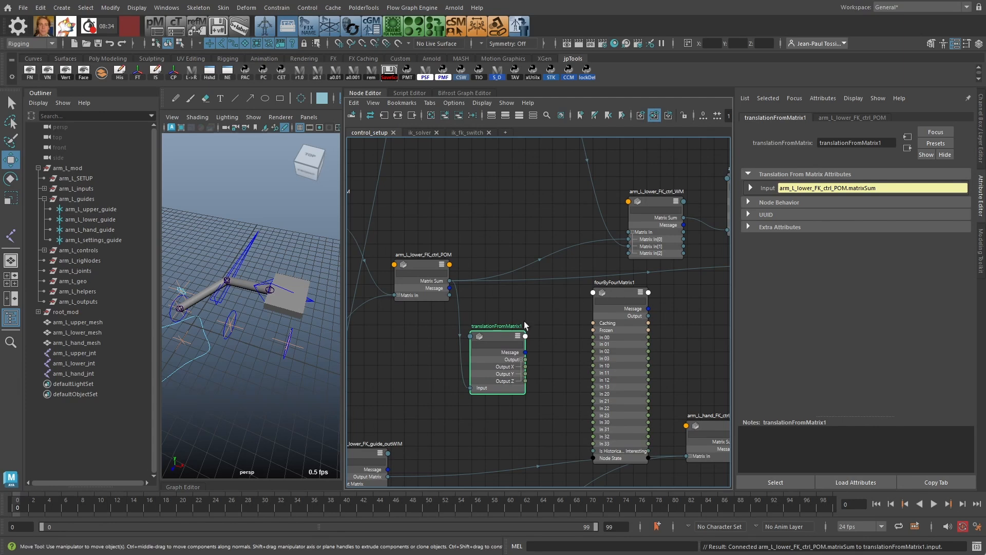
pyautogui.moveTo(488, 332); pyautogui.dragTo(492, 393)
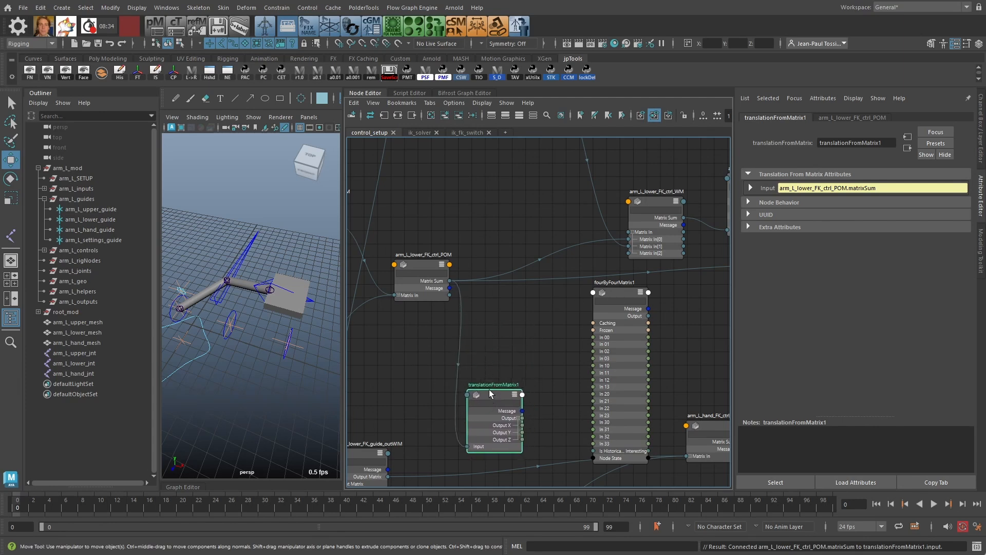
# Step: Create a rowFromMatrix node above translationFromMatrix1 and display its attributes
pyautogui.click(501, 305)
pyautogui.press('Tab')
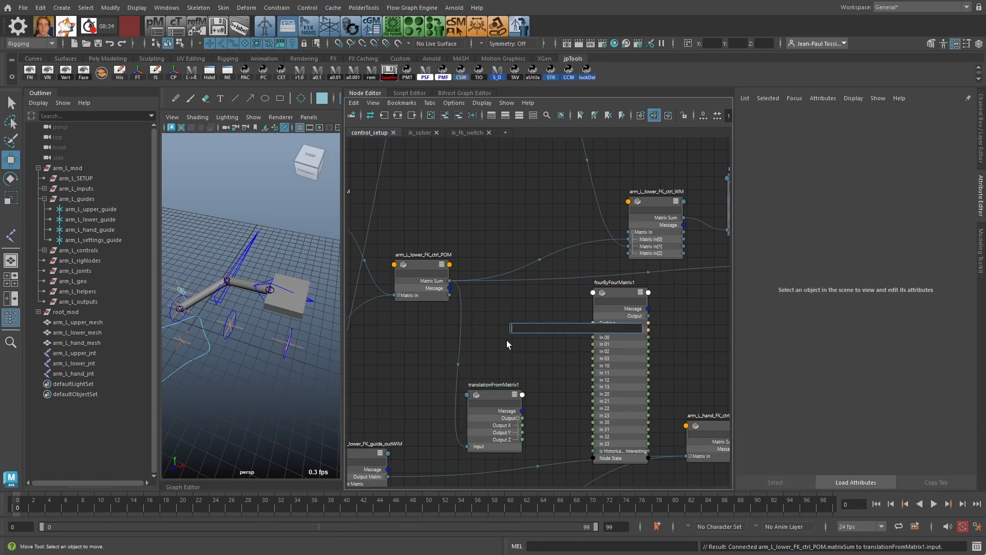
pyautogui.write('rowFromMatrix')
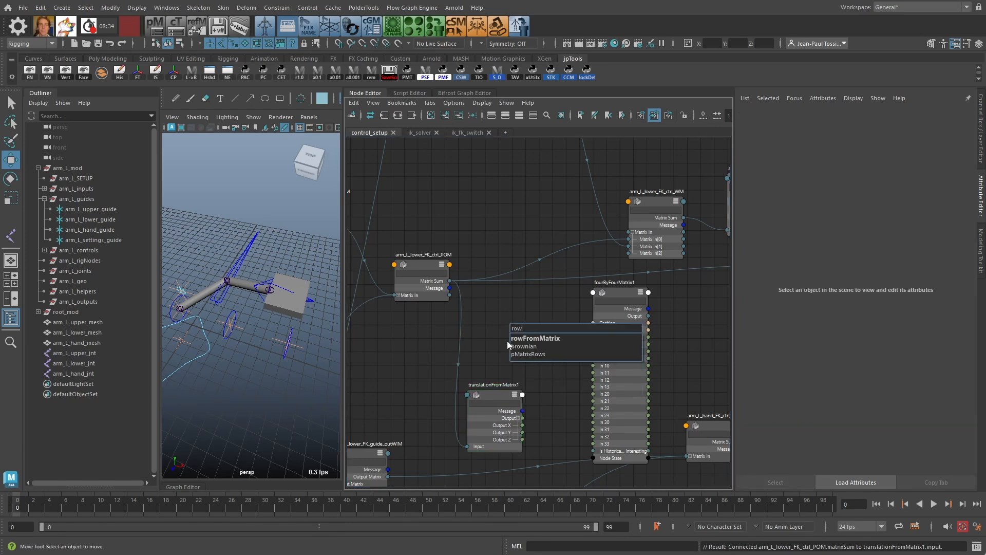
pyautogui.press('Return')
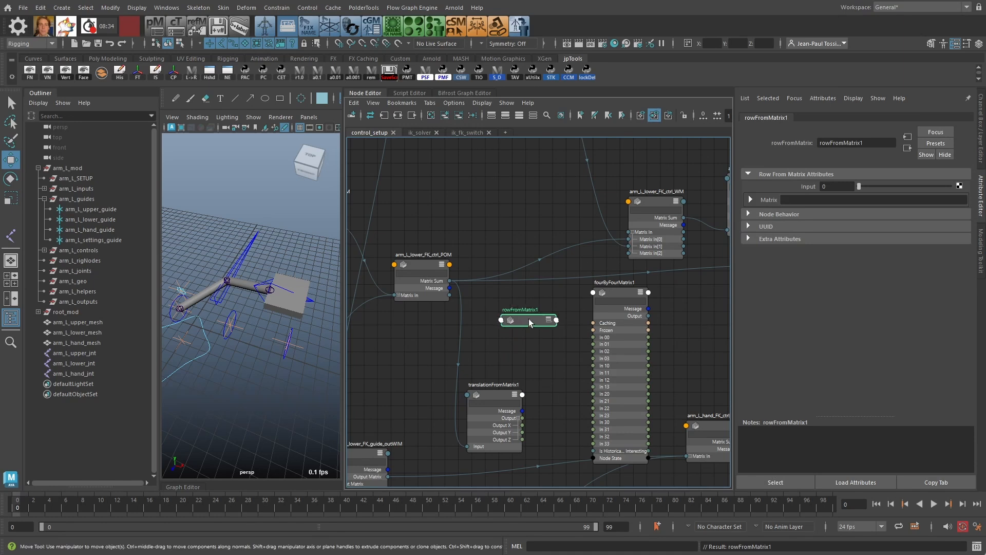
pyautogui.press('3')
pyautogui.moveTo(535, 320); pyautogui.dragTo(519, 293)
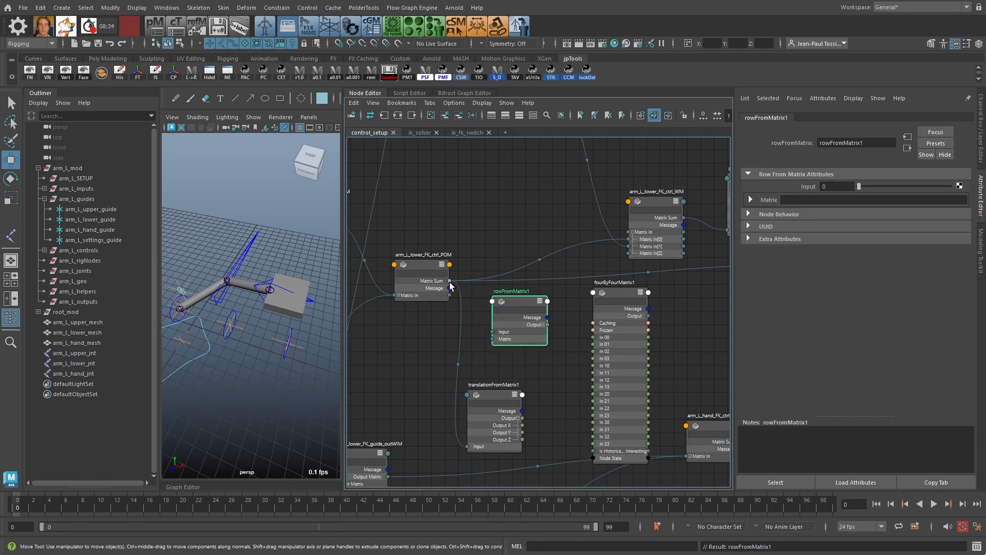
# Step: Connect Matrix Sum of arm_L_lower_FK_ctrl_POM to the Matrix input of rowFromMatrix1 and expand its Output components
pyautogui.moveTo(450, 281); pyautogui.dragTo(492, 339)
pyautogui.moveTo(512, 301)
pyautogui.mouseDown()
pyautogui.moveTo(504, 304)
pyautogui.moveTo(518, 299)
pyautogui.mouseUp()
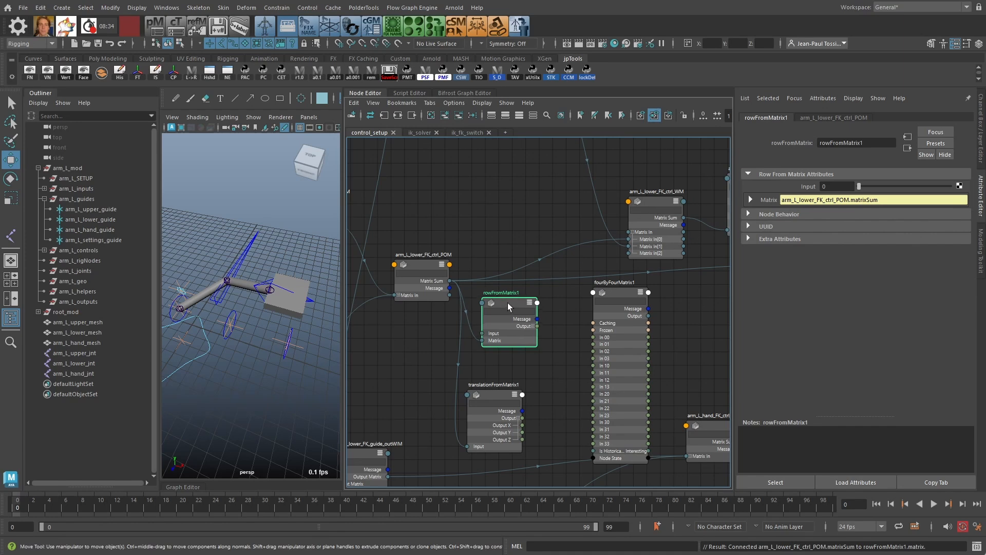
pyautogui.click(533, 325)
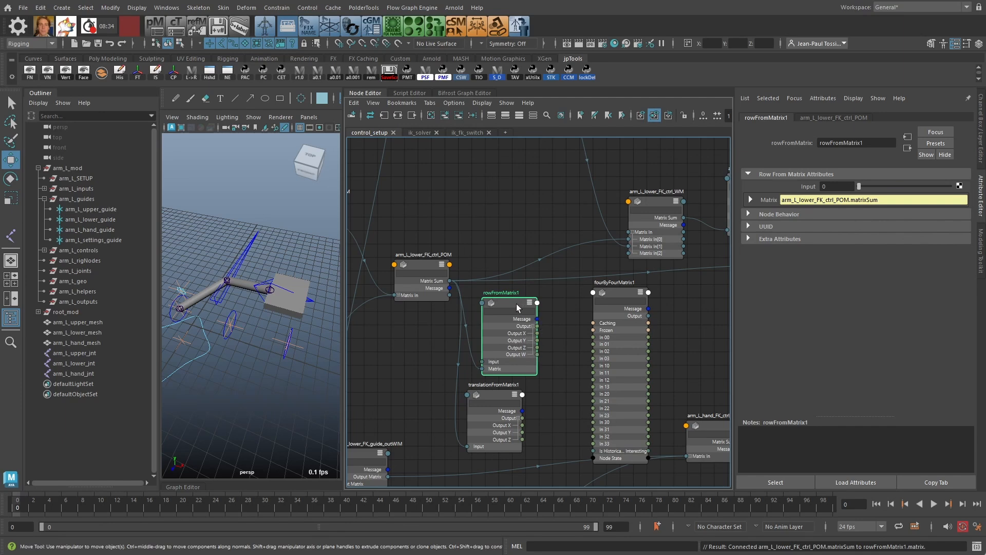
pyautogui.moveTo(517, 304); pyautogui.dragTo(501, 296)
# Step: Create an axisFromMatrix node above rowFromMatrix1 and connect Matrix Sum of arm_L_lower_FK_ctrl_POM to its Input
pyautogui.click(498, 219)
pyautogui.press('Tab')
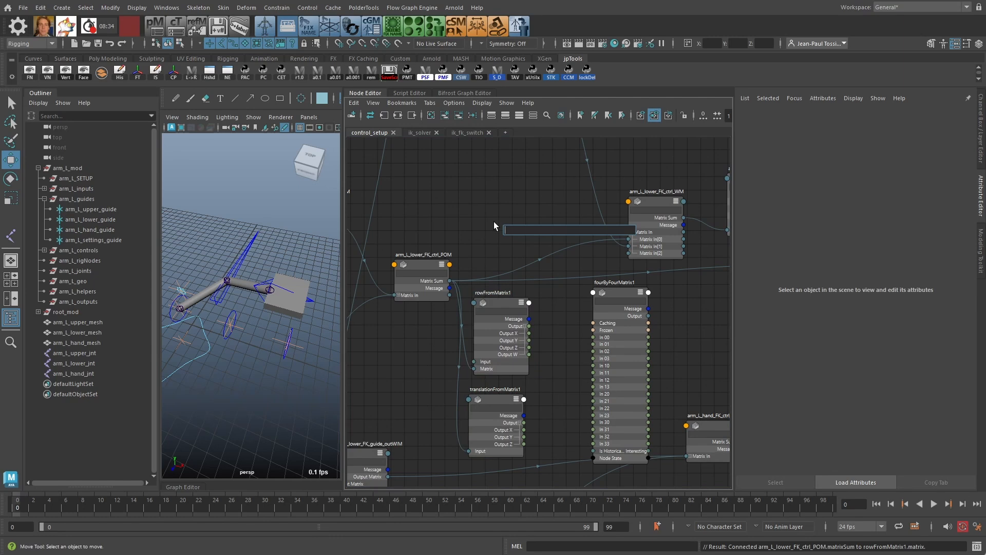
pyautogui.write('axis')
pyautogui.press('Down')
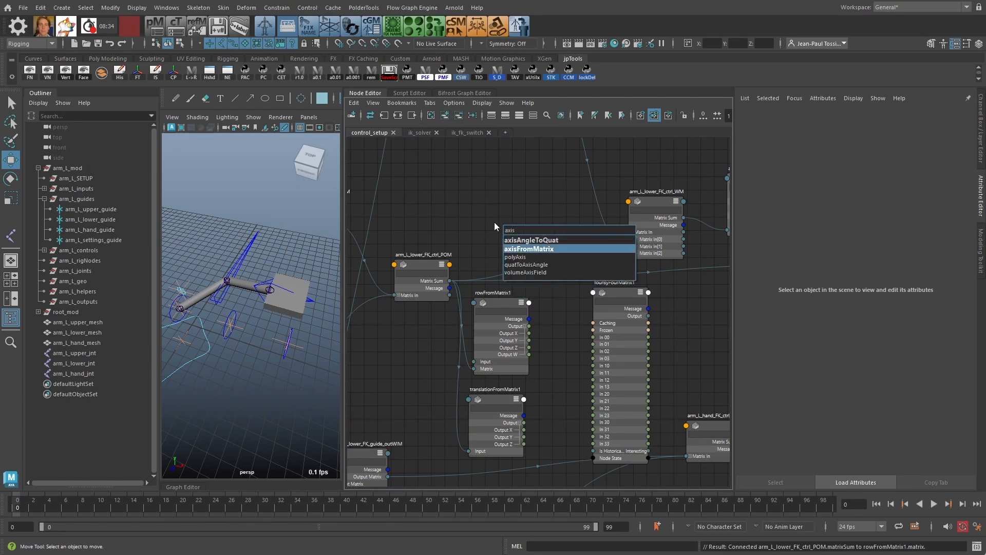
pyautogui.press('Return')
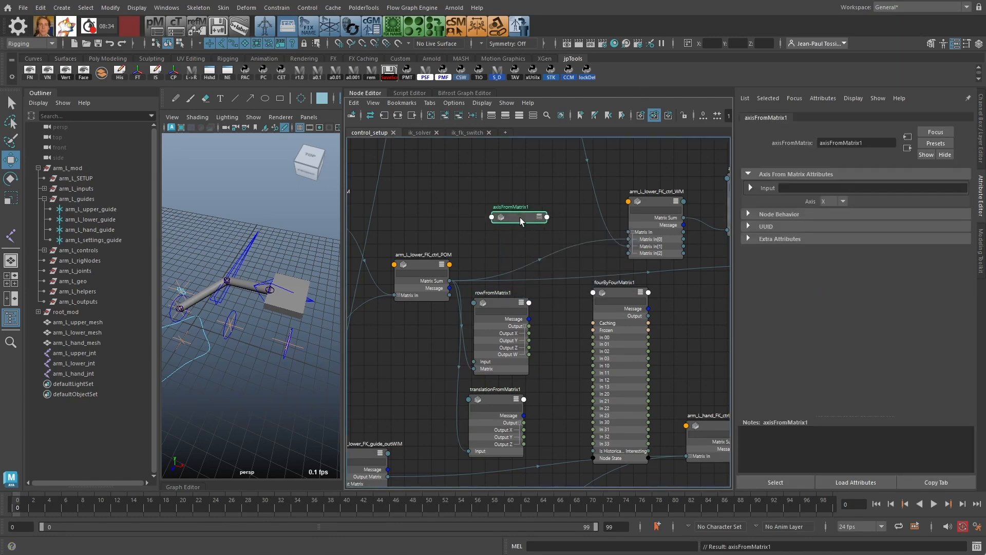
pyautogui.press('2')
pyautogui.moveTo(449, 281); pyautogui.dragTo(489, 245)
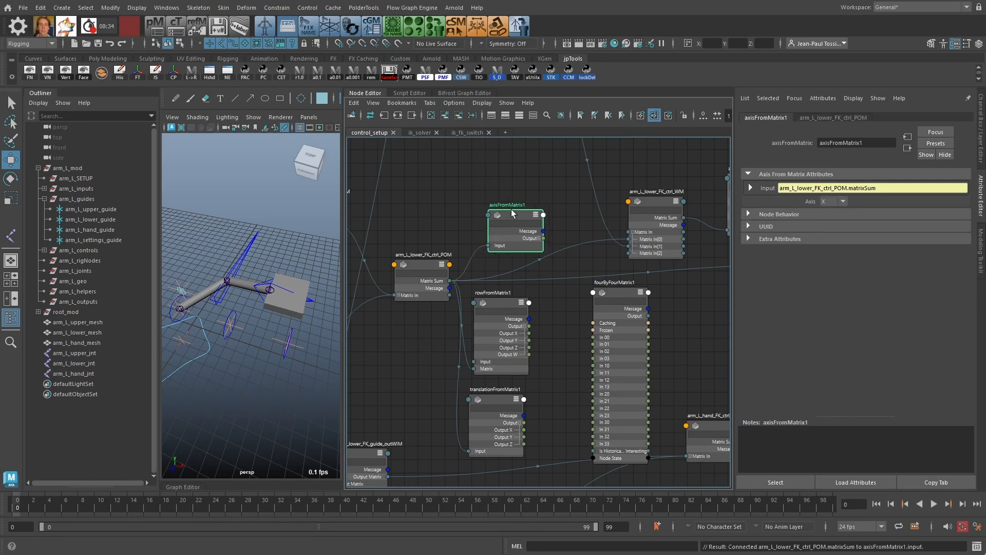
pyautogui.moveTo(512, 213); pyautogui.dragTo(501, 203)
# Step: Try the -X Axis option on axisFromMatrix1 with its Output components expanded, and delete that node
pyautogui.click(841, 201)
pyautogui.click(841, 203)
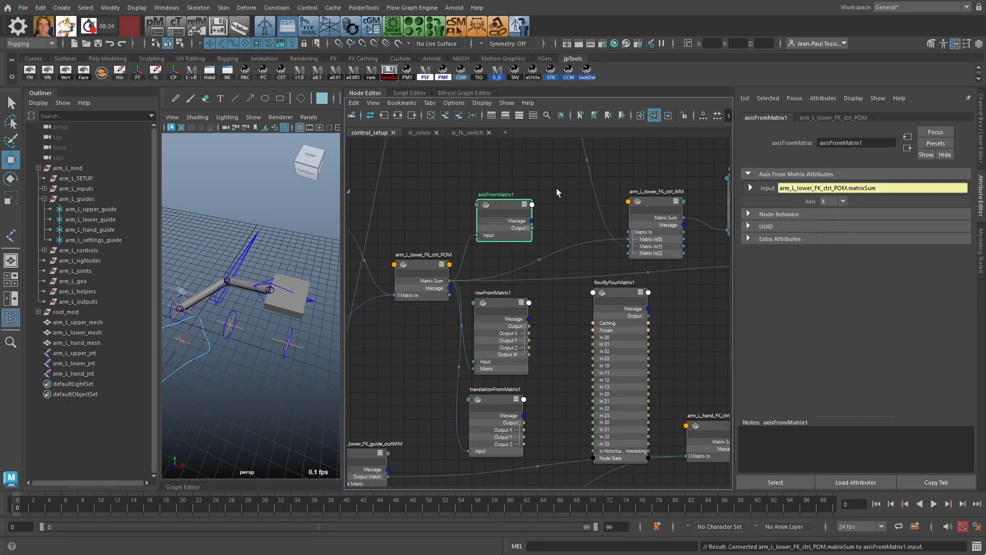
pyautogui.click(527, 228)
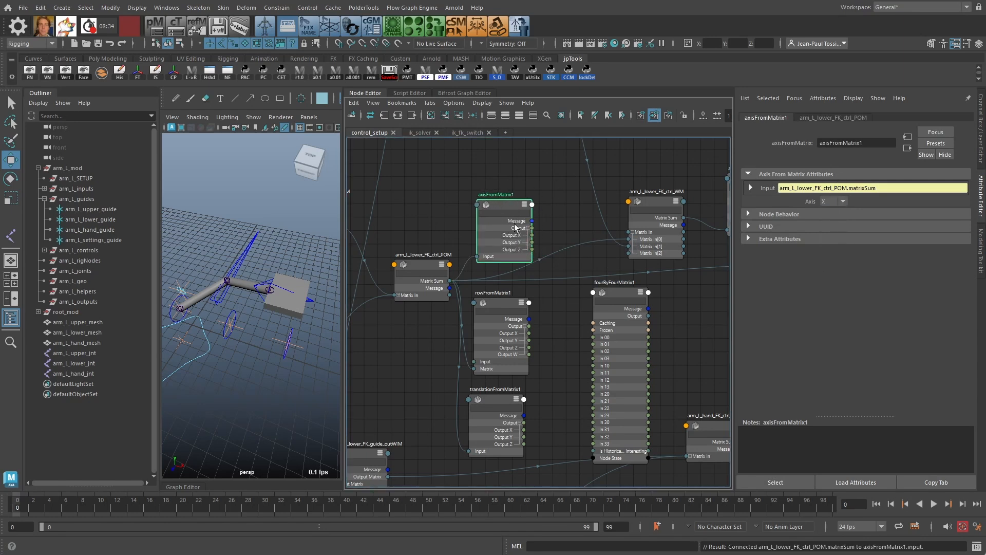
pyautogui.moveTo(515, 210); pyautogui.dragTo(510, 201)
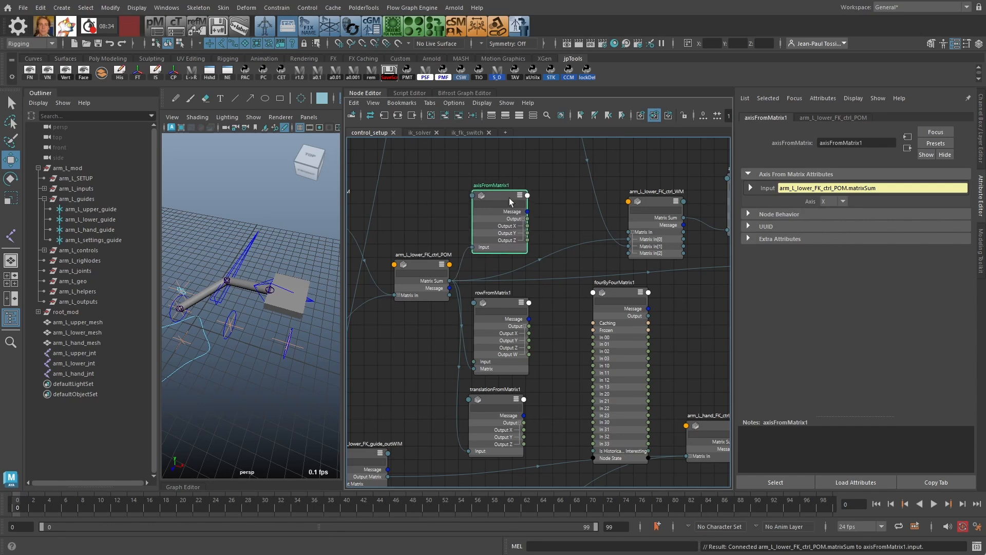
pyautogui.click(840, 203)
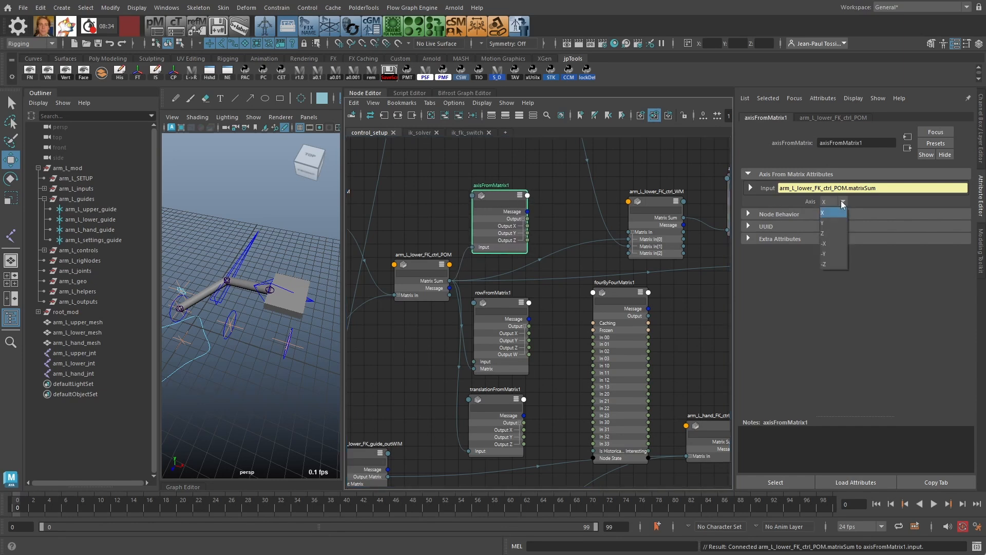
pyautogui.click(835, 246)
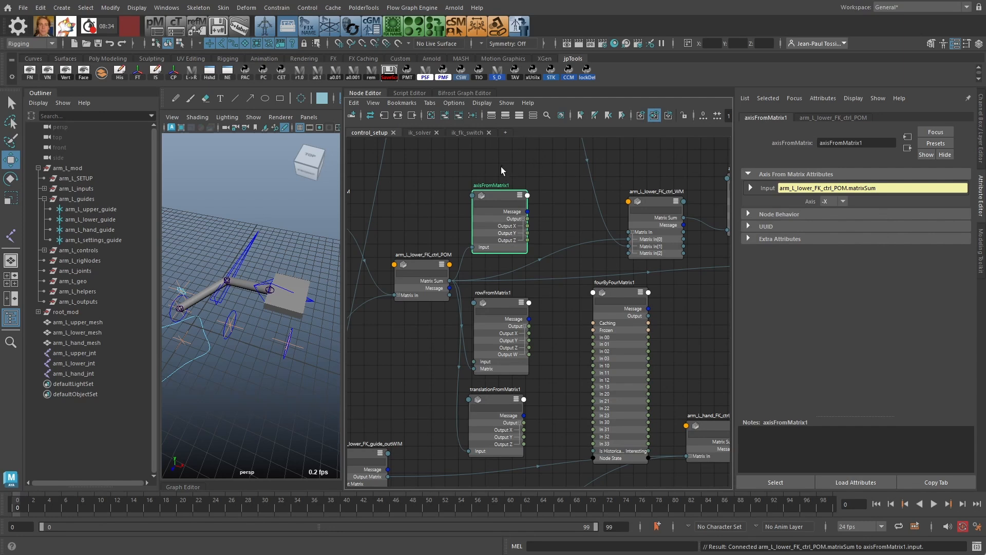
pyautogui.moveTo(515, 197); pyautogui.dragTo(517, 196)
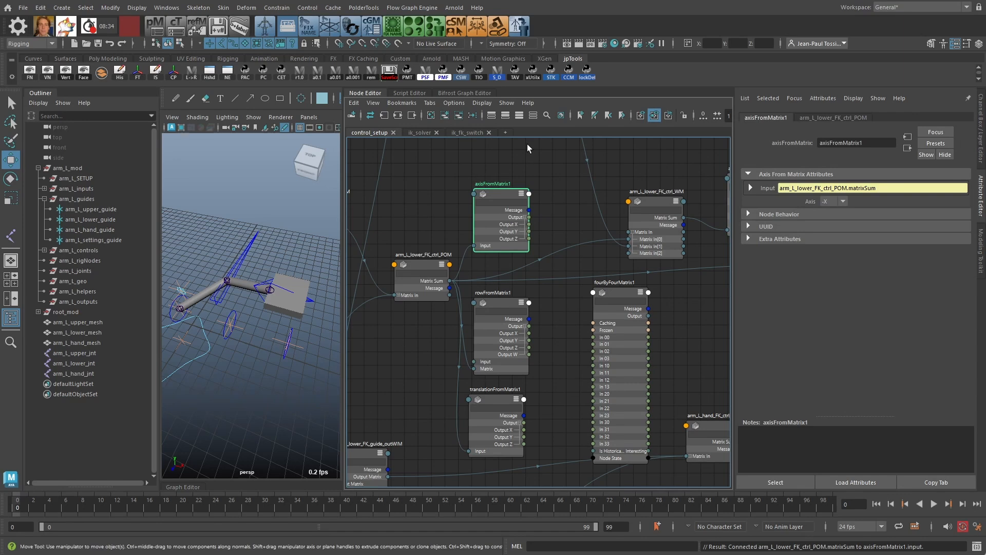
pyautogui.press('Delete')
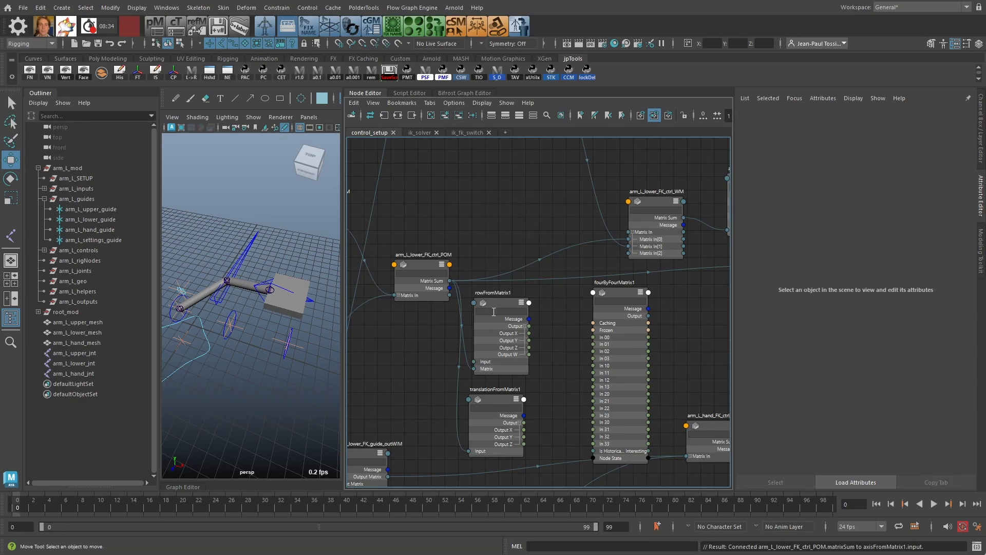
# Step: Move rowFromMatrix1 up, duplicate it below, and connect Matrix Sum of arm_L_lower_FK_ctrl_POM to the duplicate's Matrix input
pyautogui.moveTo(494, 312); pyautogui.dragTo(497, 168)
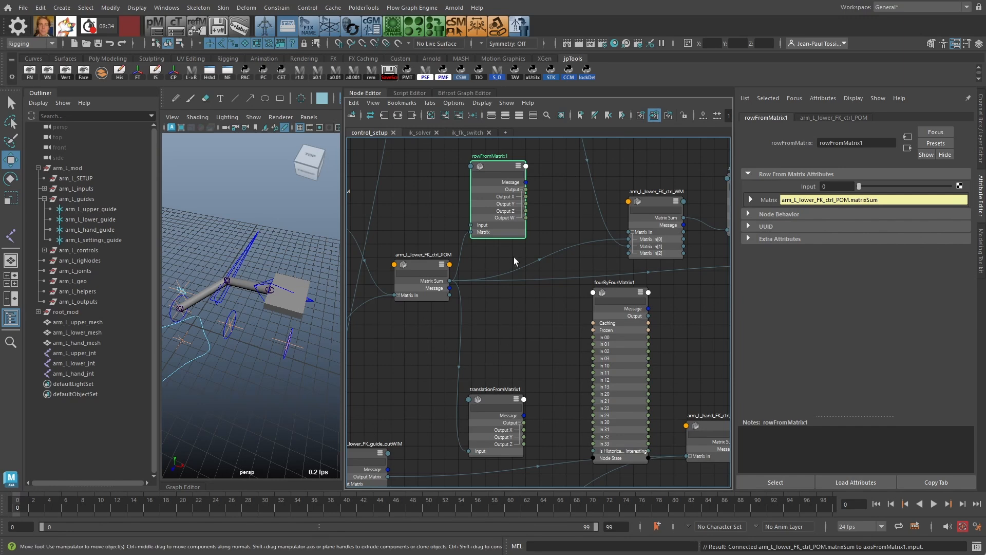
pyautogui.hotkey('ctrl', 'd')
pyautogui.moveTo(541, 304); pyautogui.dragTo(518, 259)
pyautogui.press('3')
pyautogui.moveTo(449, 281); pyautogui.dragTo(486, 298)
pyautogui.moveTo(506, 262); pyautogui.dragTo(494, 260)
# Step: Duplicate rowFromMatrix2, place the copy beneath it, and connect Matrix Sum of arm_L_lower_FK_ctrl_POM to its Matrix input
pyautogui.hotkey('ctrl', 'd')
pyautogui.moveTo(478, 347); pyautogui.dragTo(532, 331)
pyautogui.moveTo(450, 281); pyautogui.dragTo(500, 334)
pyautogui.moveTo(450, 281); pyautogui.dragTo(494, 334)
pyautogui.moveTo(516, 335); pyautogui.dragTo(494, 339)
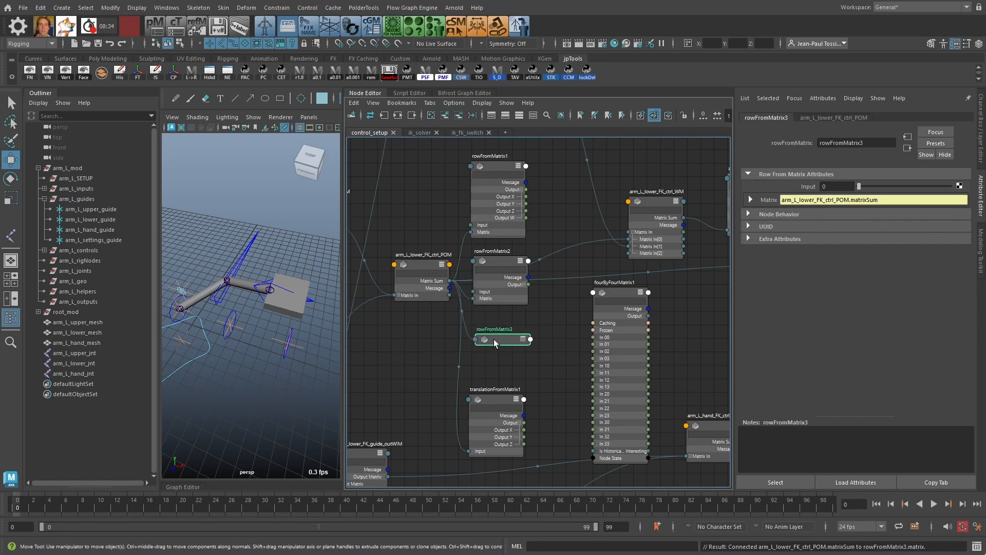
# Step: Set the Input row index of rowFromMatrix2 to 1
pyautogui.moveTo(495, 165); pyautogui.dragTo(497, 164)
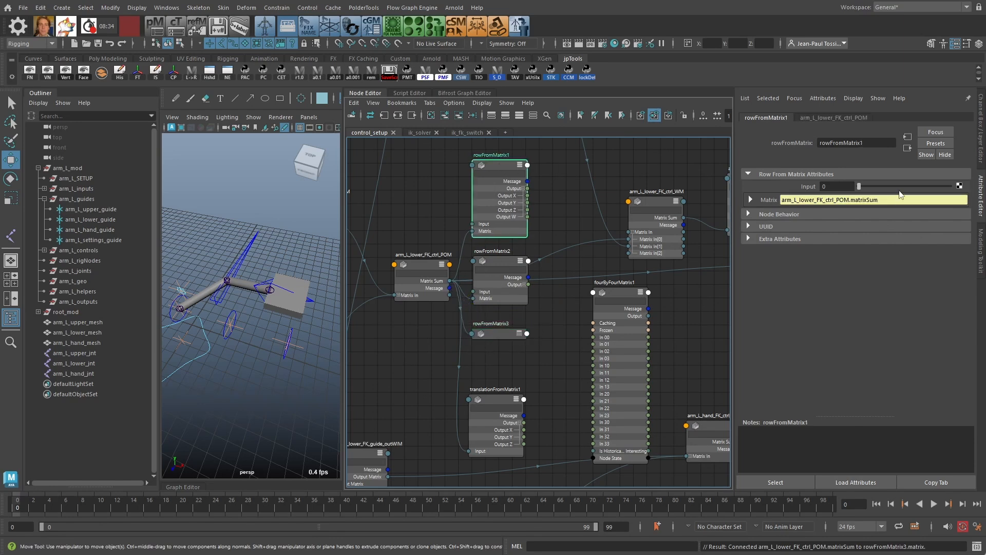
pyautogui.moveTo(497, 253); pyautogui.dragTo(496, 254)
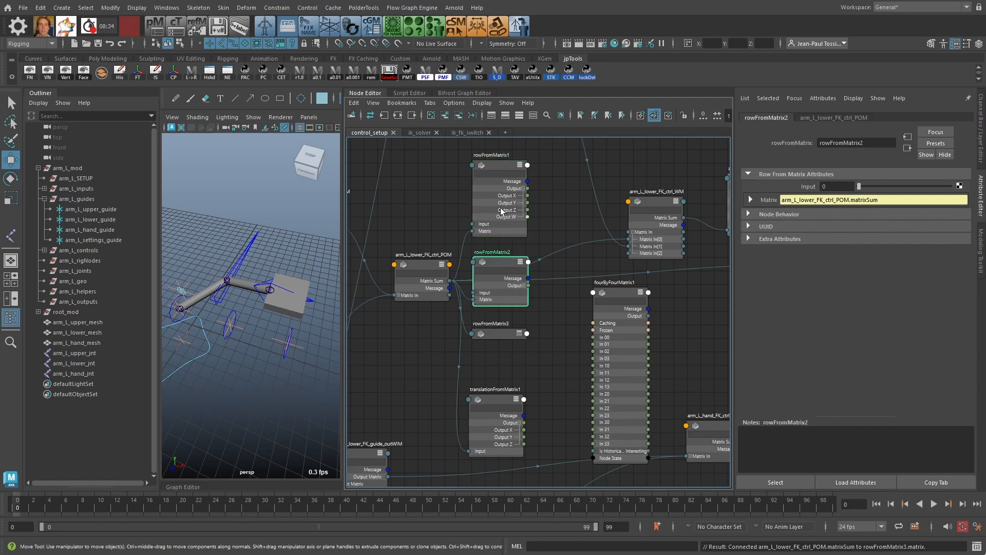
pyautogui.click(841, 187)
pyautogui.write('1')
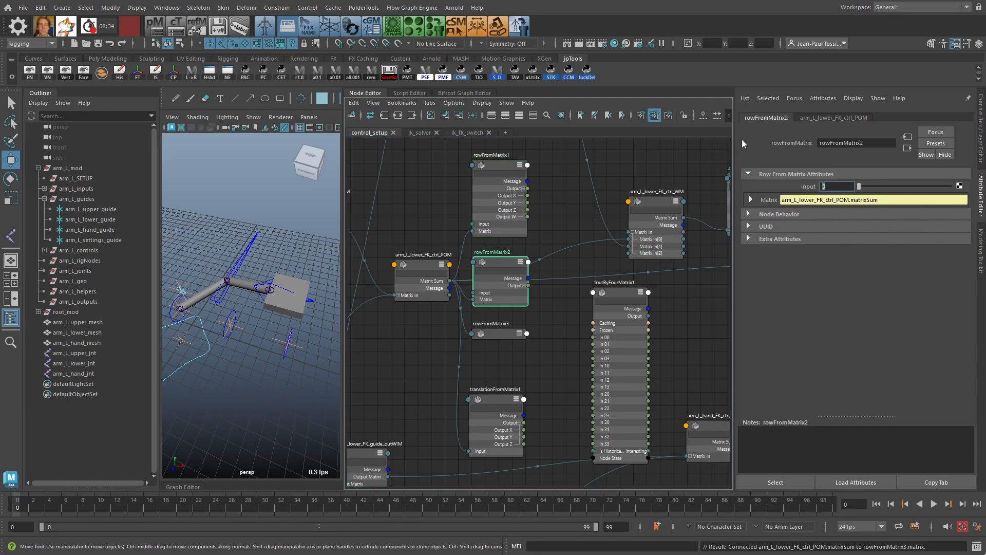
pyautogui.press('Return')
pyautogui.moveTo(504, 259); pyautogui.dragTo(502, 262)
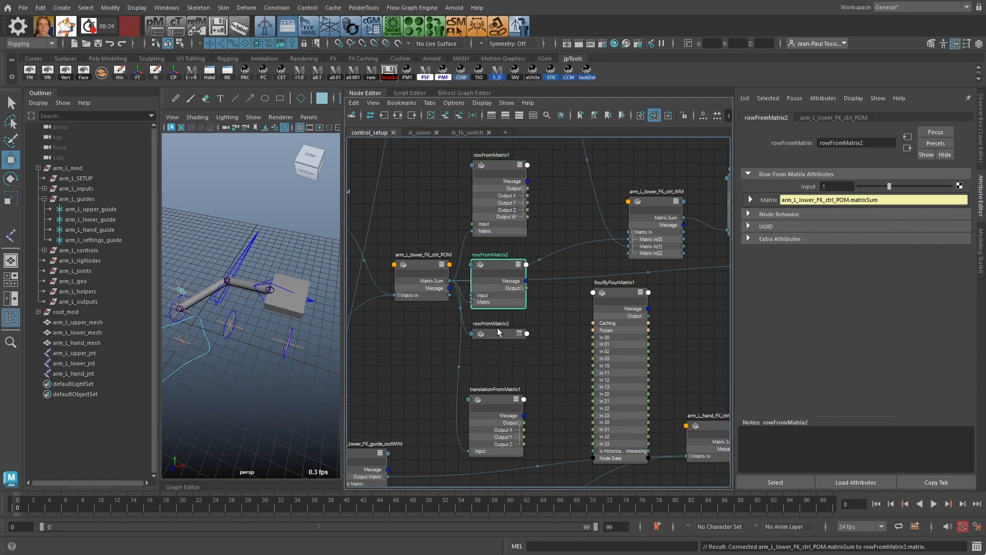
# Step: Set the Input row index of rowFromMatrix3 to 2 and move translationFromMatrix1 up closer beneath it
pyautogui.moveTo(497, 330); pyautogui.dragTo(497, 335)
pyautogui.moveTo(838, 187); pyautogui.dragTo(742, 145)
pyautogui.write('2')
pyautogui.press('Return')
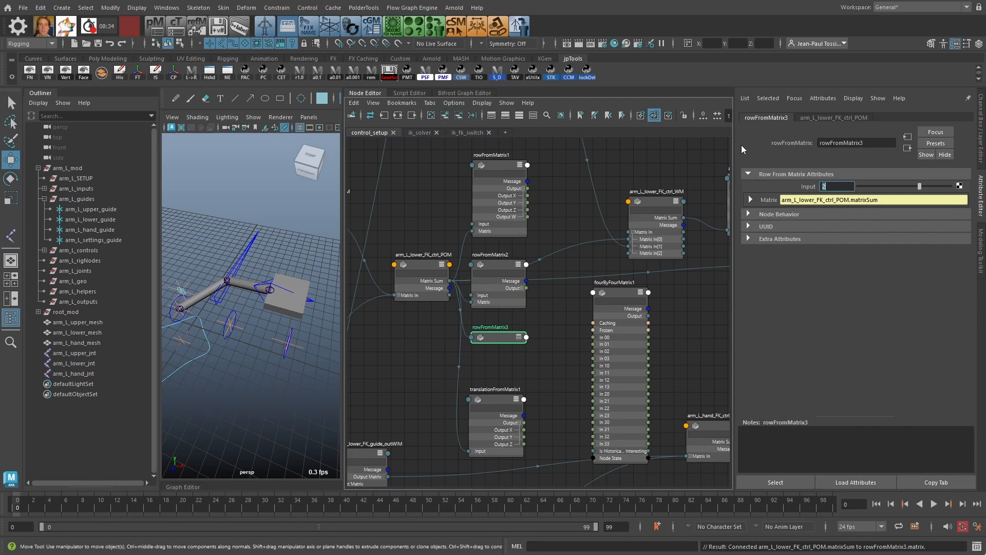
pyautogui.moveTo(513, 339); pyautogui.dragTo(497, 346)
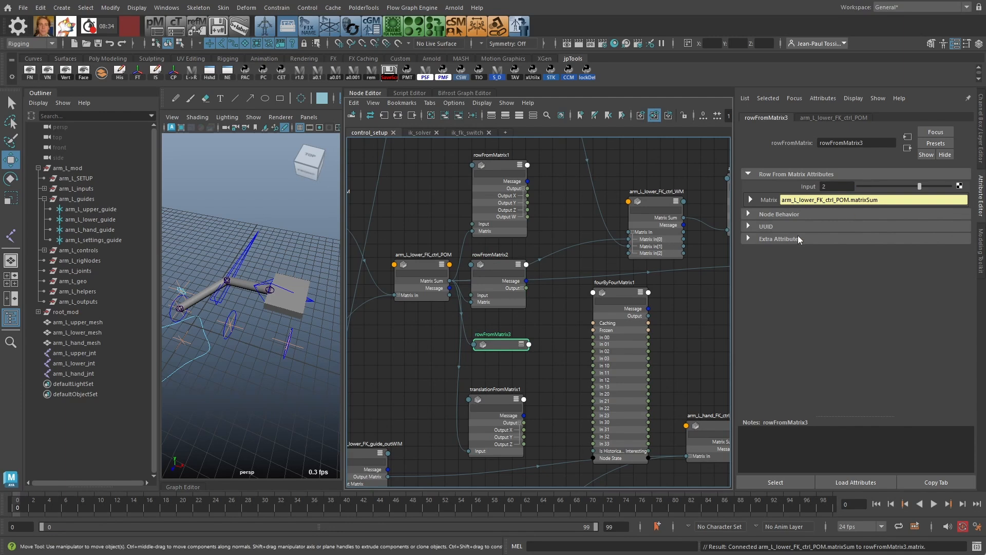
pyautogui.keyDown('shift'); pyautogui.moveTo(485, 398); pyautogui.dragTo(501, 377); pyautogui.keyUp('shift')
pyautogui.click(497, 366)
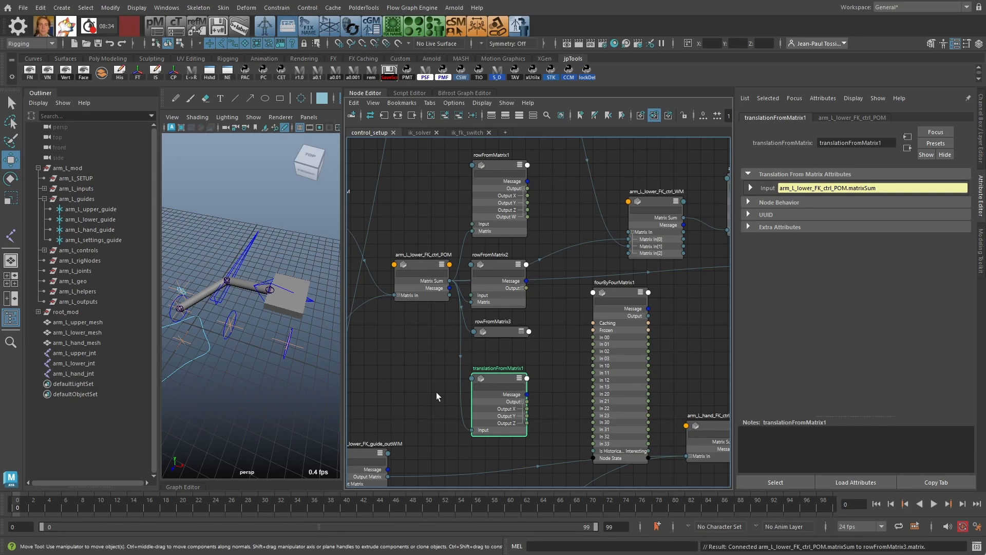
# Step: Move fourByFourMatrix1 beside rowFromMatrix1 and connect that node's Output X, Y, Z and W to In 00, 01, 02 and 03
pyautogui.moveTo(629, 293); pyautogui.dragTo(606, 245)
pyautogui.moveTo(660, 200); pyautogui.dragTo(680, 194)
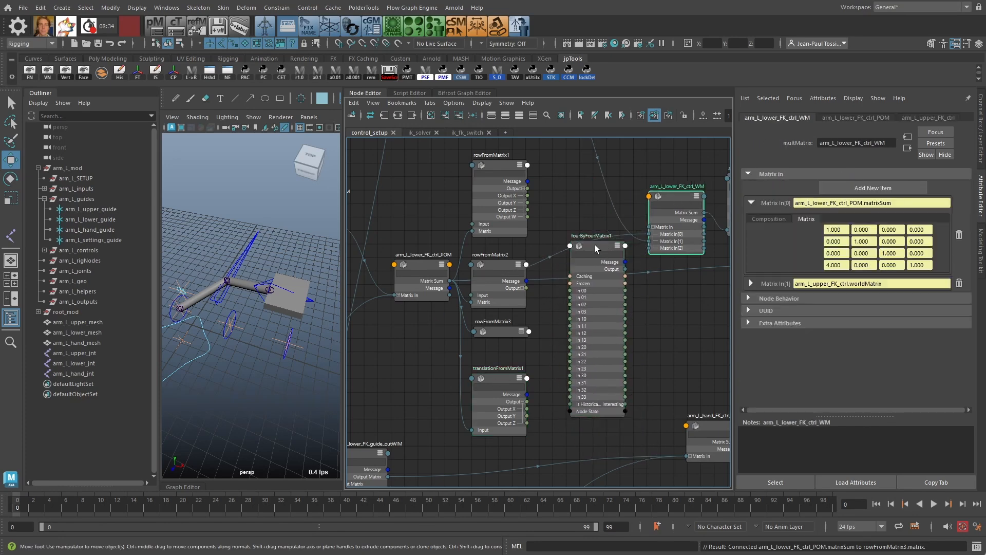
pyautogui.moveTo(598, 245); pyautogui.dragTo(550, 152)
pyautogui.moveTo(528, 195); pyautogui.dragTo(542, 218)
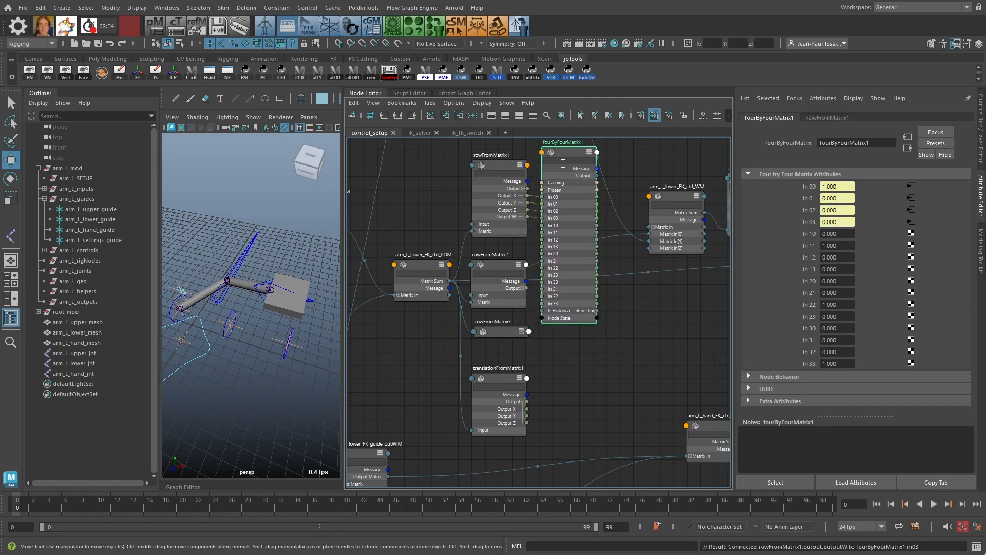
# Step: Expand the Output of rowFromMatrix2 and connect its X, Y, Z and W to In 10, 11, 12 and 13 of fourByFourMatrix1
pyautogui.moveTo(502, 265); pyautogui.dragTo(507, 251)
pyautogui.click(527, 274)
pyautogui.moveTo(567, 245); pyautogui.dragTo(547, 297)
pyautogui.moveTo(568, 297); pyautogui.dragTo(570, 327)
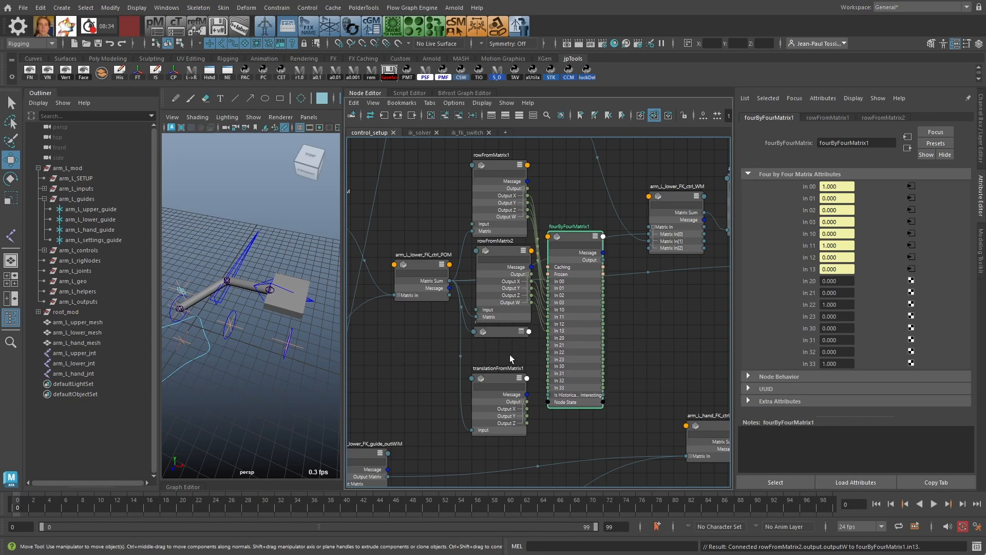
# Step: Expand the Output of rowFromMatrix3 and connect its X, Y, Z and W to In 20, 21, 22 and 23 of fourByFourMatrix1
pyautogui.moveTo(506, 380); pyautogui.dragTo(505, 416)
pyautogui.keyDown('shift'); pyautogui.moveTo(505, 332); pyautogui.dragTo(504, 346); pyautogui.keyUp('shift')
pyautogui.press('3')
pyautogui.moveTo(494, 175); pyautogui.dragTo(499, 161)
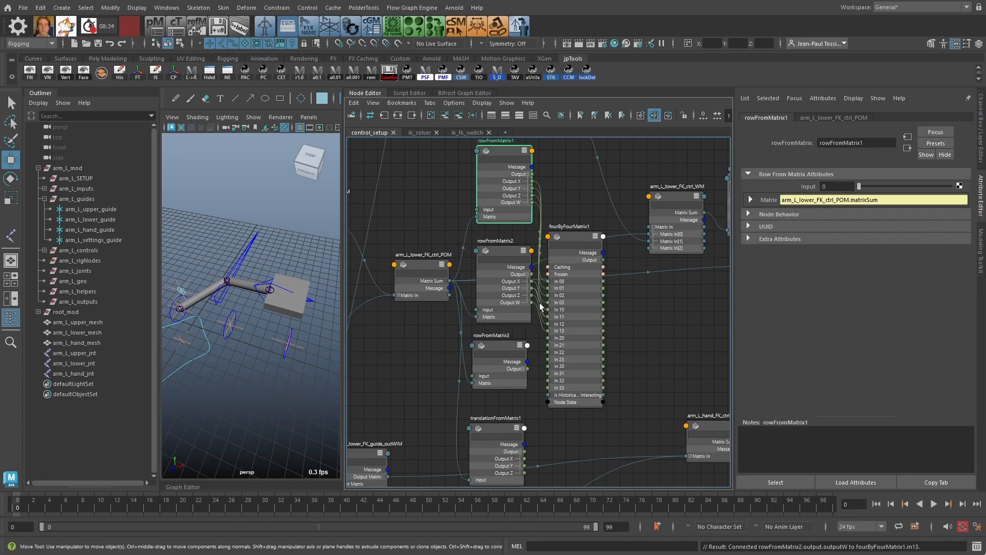
pyautogui.keyDown('alt'); pyautogui.moveTo(561, 359); pyautogui.dragTo(564, 315, button='middle'); pyautogui.keyUp('alt')
pyautogui.scroll(1, 555, 313)
pyautogui.click(523, 329)
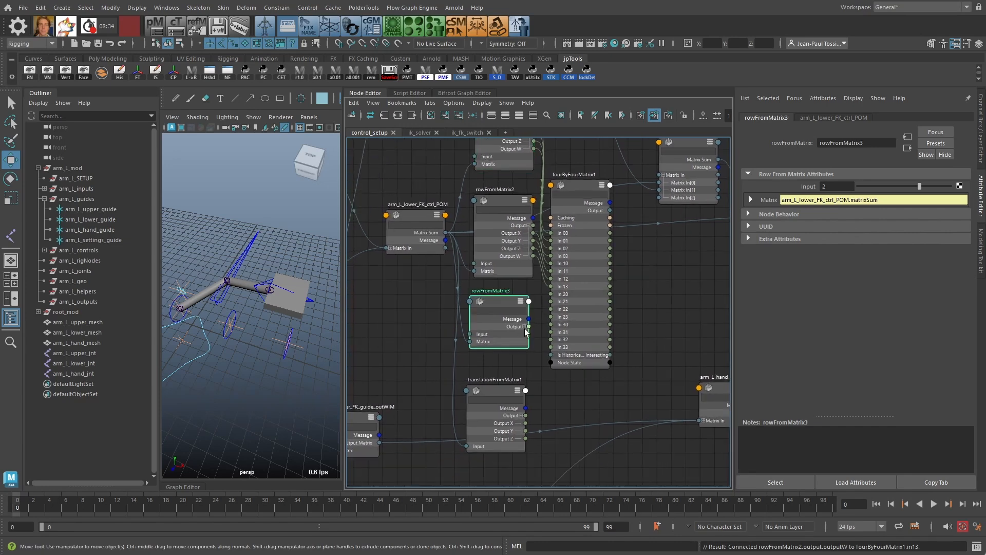
pyautogui.click(523, 328)
pyautogui.moveTo(572, 307); pyautogui.dragTo(592, 297)
pyautogui.scroll(-1, 596, 279)
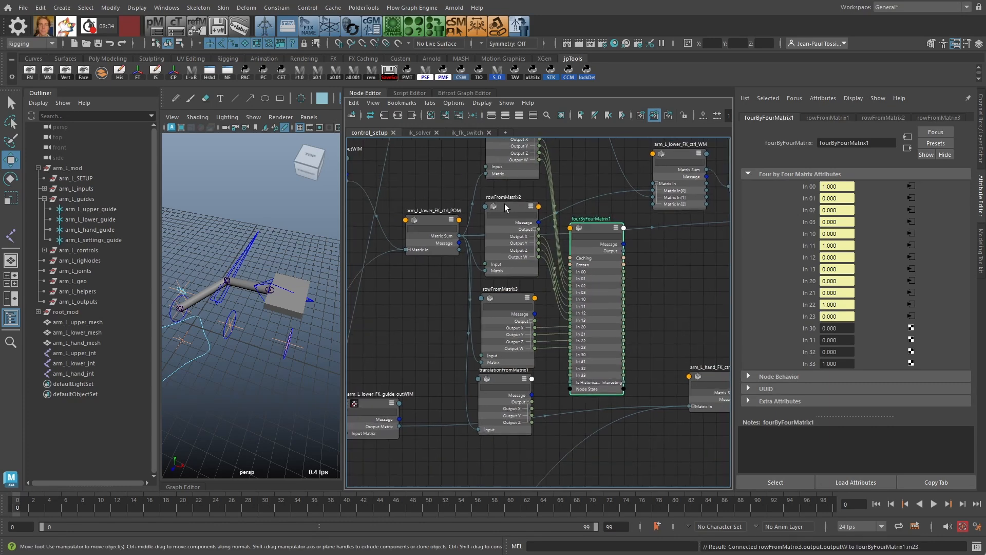
# Step: Space out the row nodes, translationFromMatrix1 and fourByFourMatrix1 so that their connections are readable
pyautogui.click(507, 295)
pyautogui.keyDown('alt'); pyautogui.moveTo(590, 316); pyautogui.dragTo(588, 352, button='middle'); pyautogui.keyUp('alt')
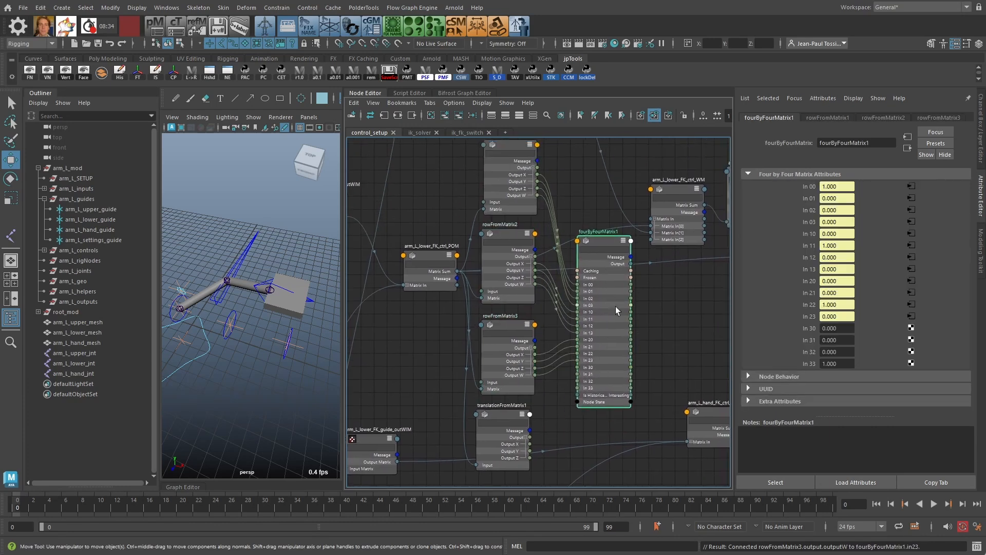
pyautogui.moveTo(605, 351); pyautogui.dragTo(620, 354)
pyautogui.keyDown('alt'); pyautogui.moveTo(617, 360); pyautogui.dragTo(591, 326, button='middle'); pyautogui.keyUp('alt')
pyautogui.moveTo(478, 380); pyautogui.dragTo(476, 381)
pyautogui.keyDown('alt'); pyautogui.moveTo(601, 312); pyautogui.dragTo(529, 328, button='right'); pyautogui.keyUp('alt')
pyautogui.moveTo(497, 366); pyautogui.dragTo(514, 372)
pyautogui.keyDown('alt'); pyautogui.moveTo(586, 340); pyautogui.dragTo(581, 363, button='middle'); pyautogui.keyUp('alt')
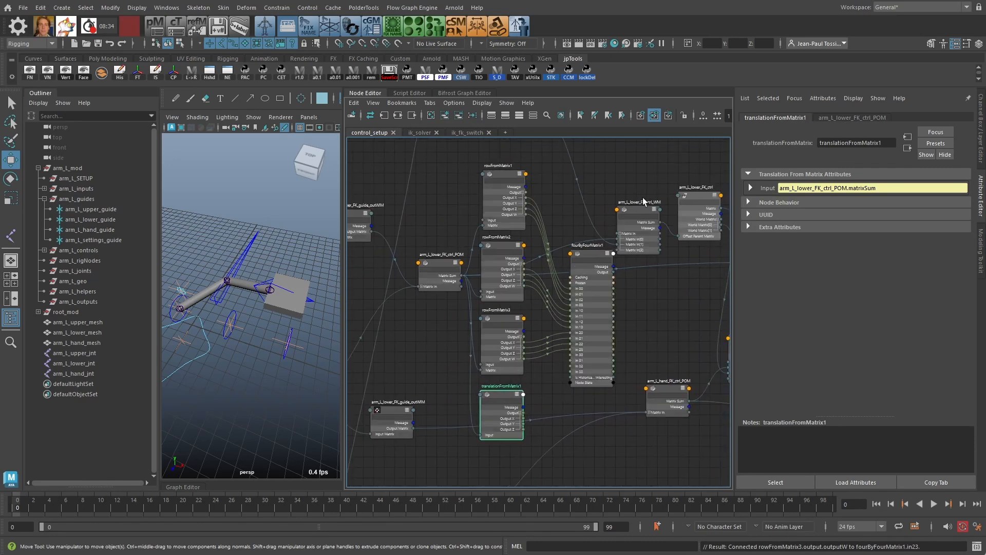
# Step: Widen the gap between fourByFourMatrix1 and the column of row and translation nodes, and shift arm_L_lower_FK_ctrl_WM farther right
pyautogui.moveTo(641, 209); pyautogui.dragTo(669, 205)
pyautogui.moveTo(591, 253); pyautogui.dragTo(606, 260)
pyautogui.moveTo(439, 181); pyautogui.dragTo(495, 408)
pyautogui.moveTo(501, 395); pyautogui.dragTo(480, 392)
pyautogui.click(456, 362)
pyautogui.keyDown('alt'); pyautogui.moveTo(551, 361); pyautogui.dragTo(584, 331, button='middle'); pyautogui.keyUp('alt')
pyautogui.scroll(-1, 583, 331)
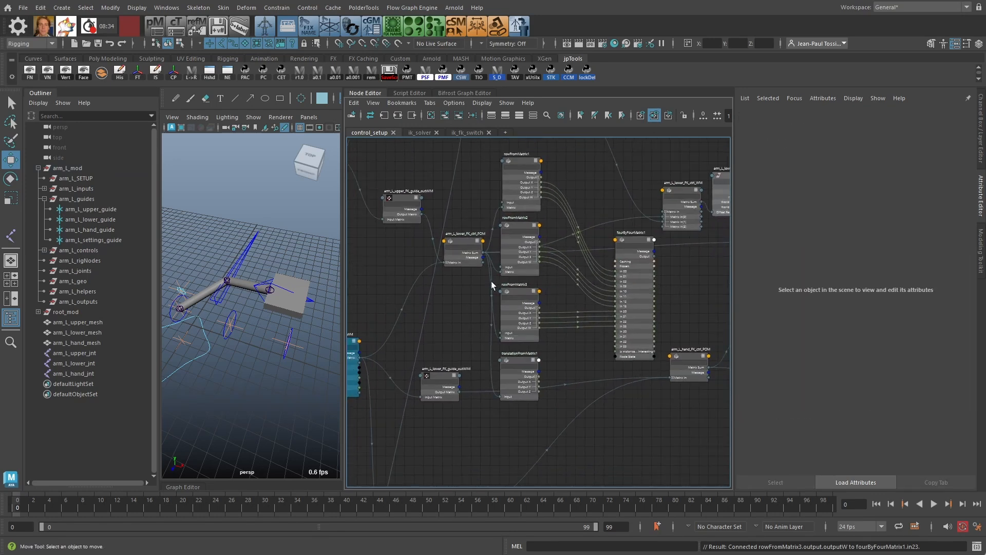
# Step: Select arm_L_settings_ctrl in the viewport and move its node and shape node below translationFromMatrix1 in the graph
pyautogui.click(181, 299)
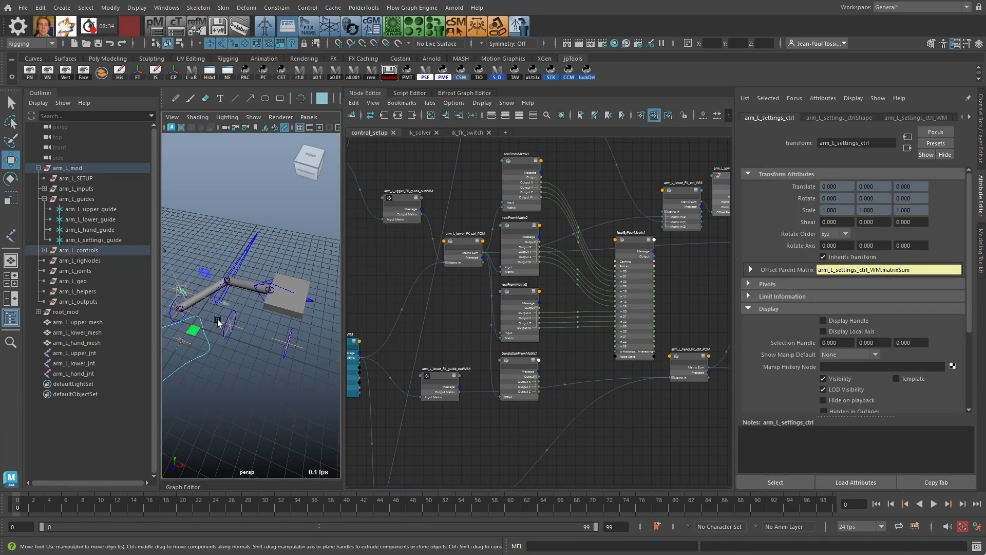
pyautogui.press('a')
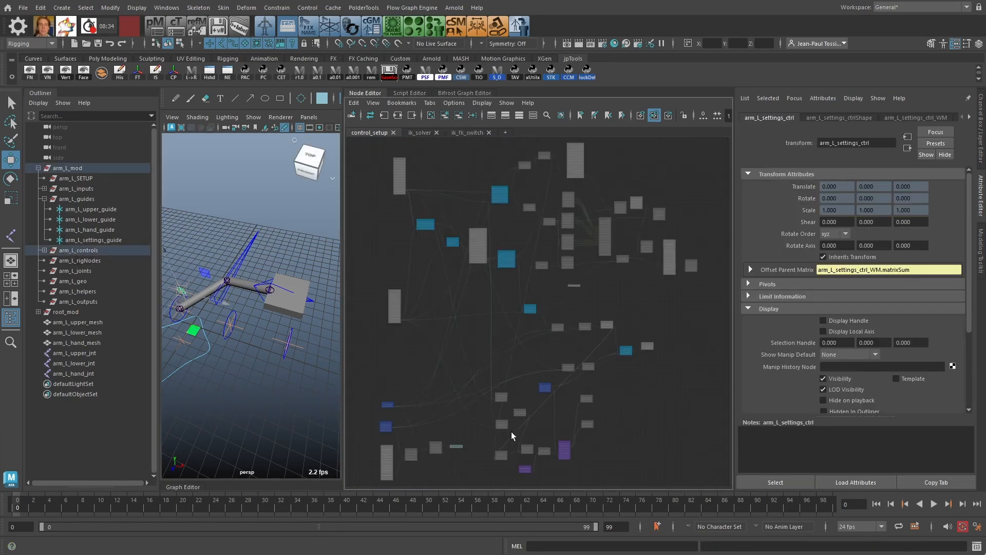
pyautogui.press('f')
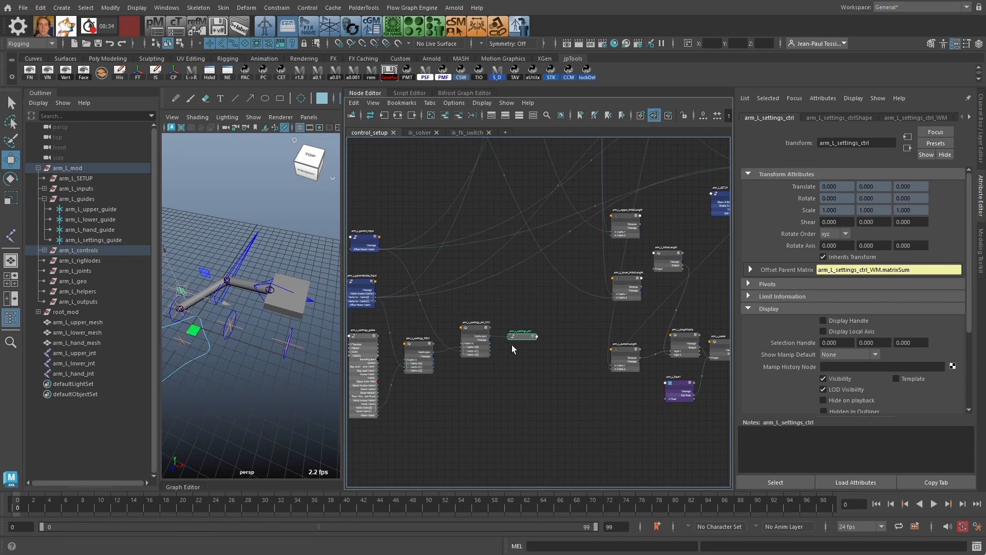
pyautogui.scroll(-2, 602, 307)
pyautogui.keyDown('alt'); pyautogui.moveTo(617, 278); pyautogui.dragTo(512, 369, button='middle'); pyautogui.keyUp('alt')
pyautogui.moveTo(452, 412); pyautogui.dragTo(648, 186)
pyautogui.keyDown('alt'); pyautogui.moveTo(696, 203); pyautogui.dragTo(600, 368, button='middle'); pyautogui.keyUp('alt')
pyautogui.moveTo(559, 350); pyautogui.dragTo(505, 324)
pyautogui.scroll(3, 506, 327)
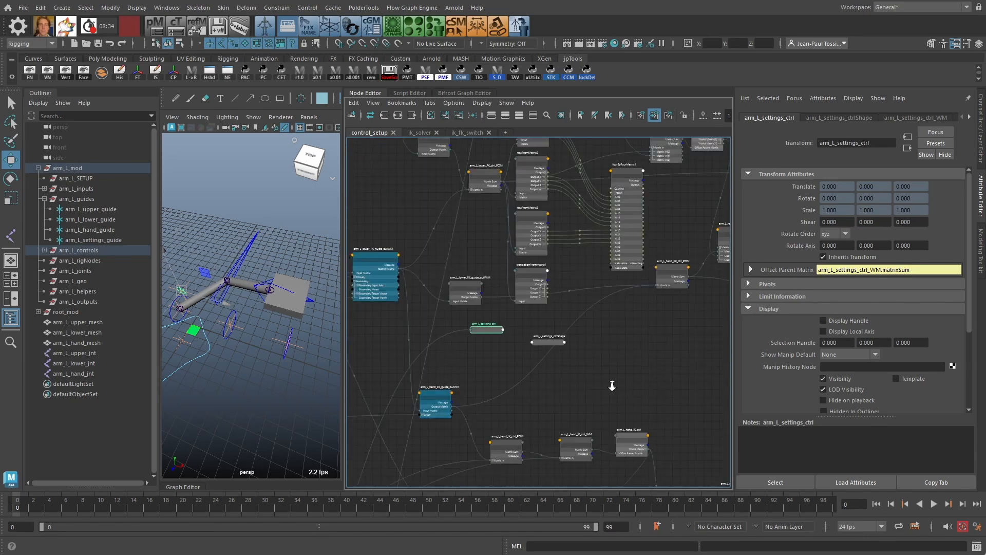
pyautogui.scroll(2, 567, 299)
pyautogui.keyDown('alt'); pyautogui.moveTo(621, 313); pyautogui.dragTo(618, 389, button='middle'); pyautogui.keyUp('alt')
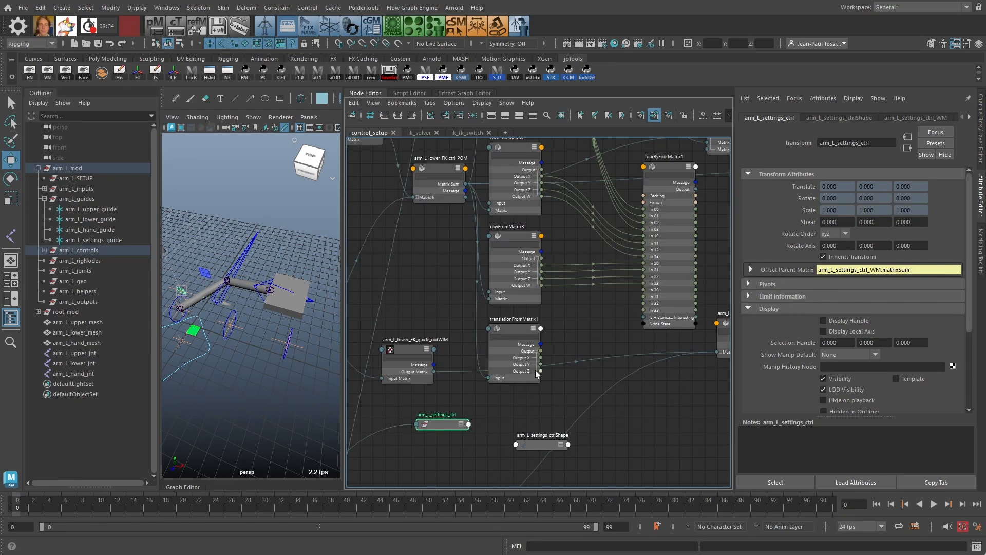
# Step: Clear the attribute filter on rowFromMatrix1 so its full port list shows, and place the node slightly higher above rowFromMatrix2
pyautogui.click(588, 339)
pyautogui.keyDown('alt'); pyautogui.moveTo(587, 338); pyautogui.dragTo(581, 405, button='middle'); pyautogui.keyUp('alt')
pyautogui.keyDown('alt'); pyautogui.moveTo(517, 131); pyautogui.dragTo(519, 181, button='middle'); pyautogui.keyUp('alt')
pyautogui.click(510, 179)
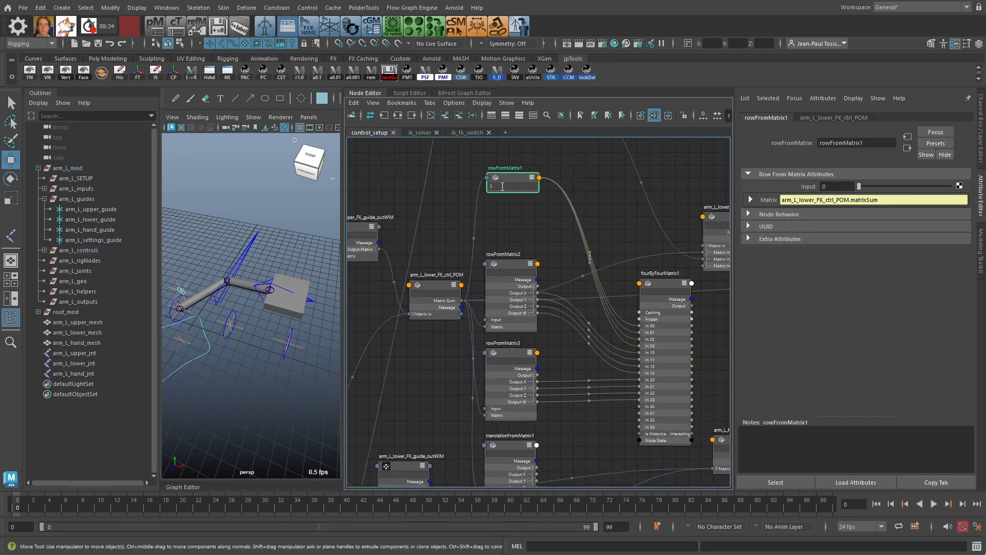
pyautogui.press('BackSpace')
pyautogui.moveTo(505, 178); pyautogui.dragTo(506, 171)
pyautogui.click(505, 159)
pyautogui.click(508, 171)
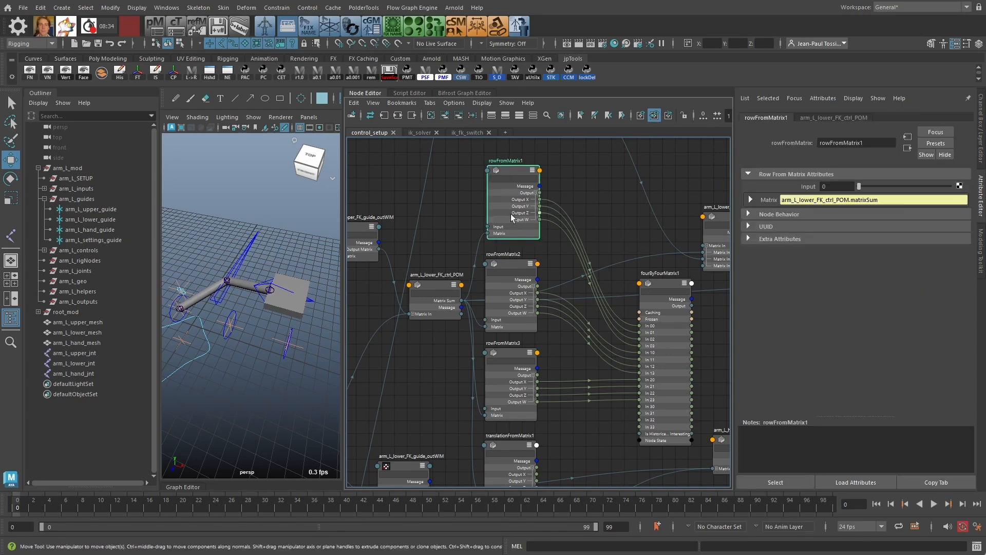
# Step: Expand arm_L_settings_ctrl to show all its attributes and move it up beside translationFromMatrix1
pyautogui.keyDown('alt'); pyautogui.moveTo(525, 297); pyautogui.dragTo(559, 242, button='middle'); pyautogui.keyUp('alt')
pyautogui.keyDown('alt'); pyautogui.moveTo(551, 188); pyautogui.dragTo(545, 247, button='middle'); pyautogui.keyUp('alt')
pyautogui.keyDown('alt'); pyautogui.moveTo(461, 393); pyautogui.dragTo(459, 348, button='middle'); pyautogui.keyUp('alt')
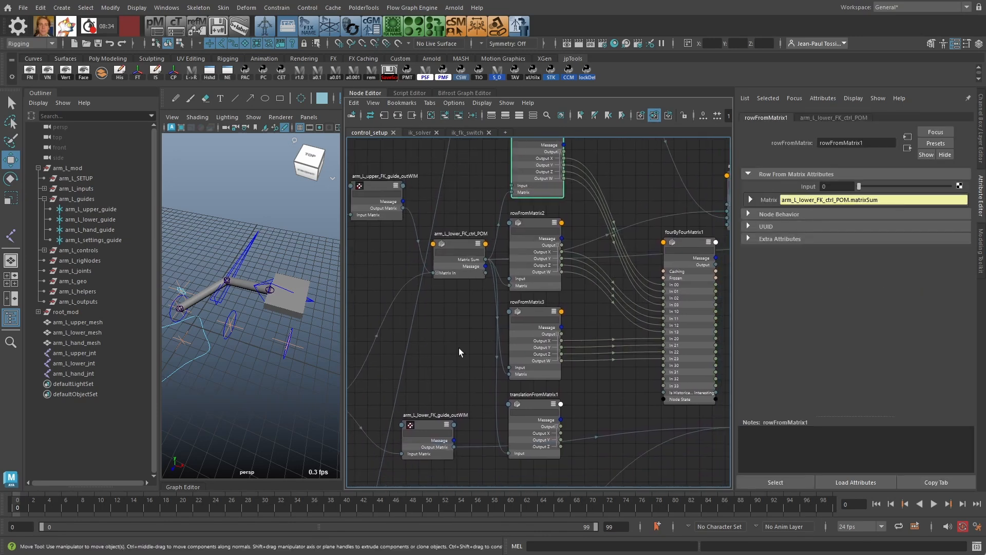
pyautogui.click(458, 348)
pyautogui.keyDown('alt'); pyautogui.moveTo(444, 448); pyautogui.dragTo(452, 337, button='middle'); pyautogui.keyUp('alt')
pyautogui.click(459, 387)
pyautogui.press('3')
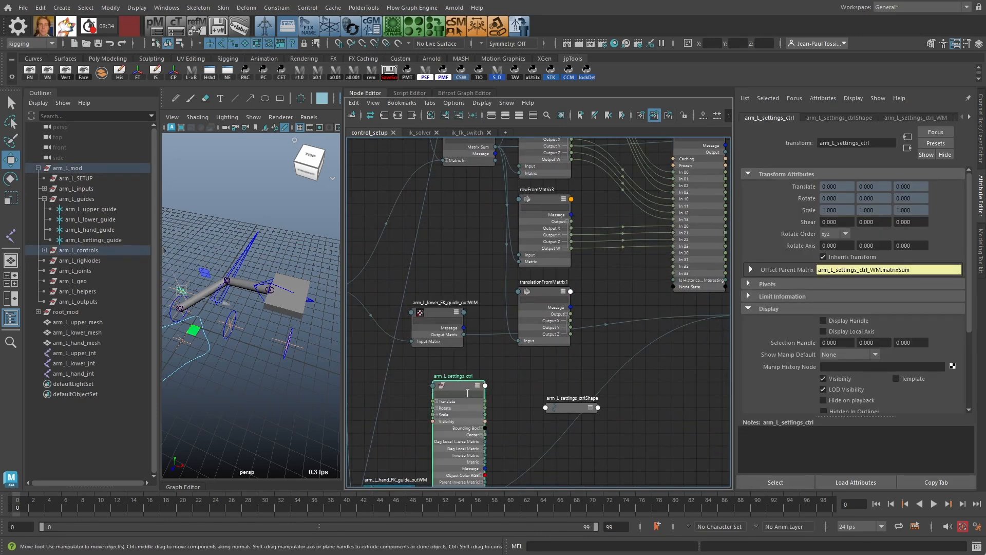
pyautogui.moveTo(463, 386); pyautogui.dragTo(460, 280)
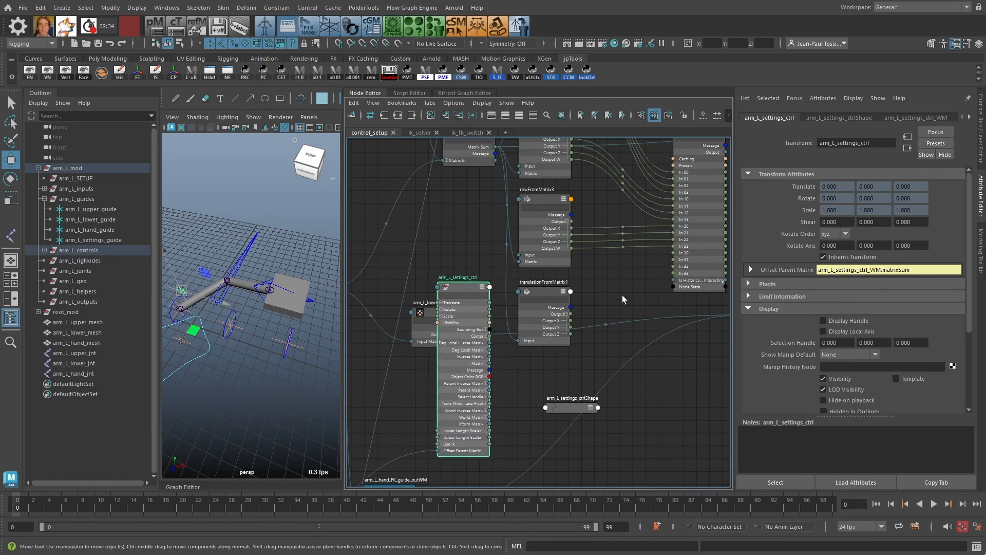
# Step: Remove arm_L_settings_ctrlShape from the control_setup graph
pyautogui.keyDown('alt'); pyautogui.moveTo(622, 295); pyautogui.dragTo(564, 310, button='middle'); pyautogui.keyUp('alt')
pyautogui.click(524, 429)
pyautogui.moveTo(524, 431); pyautogui.dragTo(554, 454)
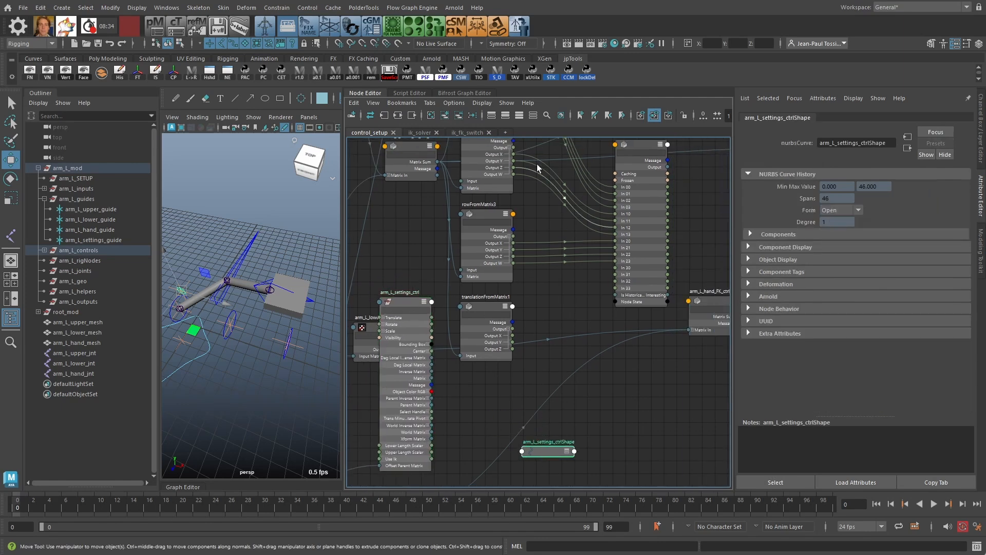
pyautogui.click(458, 115)
# Step: Create a multiply node, place it beside translationFromMatrix1 and expand its input and output ports
pyautogui.keyDown('alt'); pyautogui.moveTo(561, 335); pyautogui.dragTo(541, 372, button='middle'); pyautogui.keyUp('alt')
pyautogui.click(532, 363)
pyautogui.press('Tab')
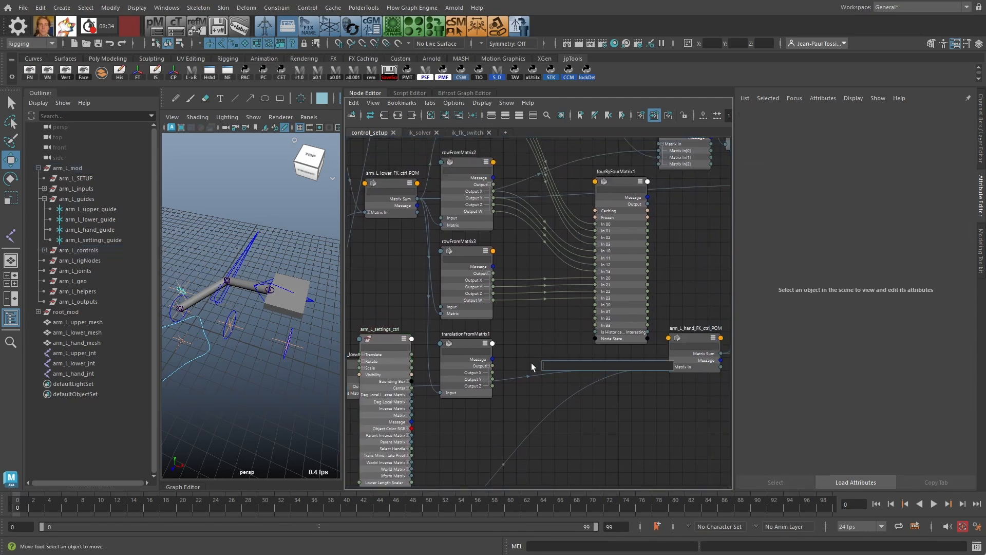
pyautogui.write('multip')
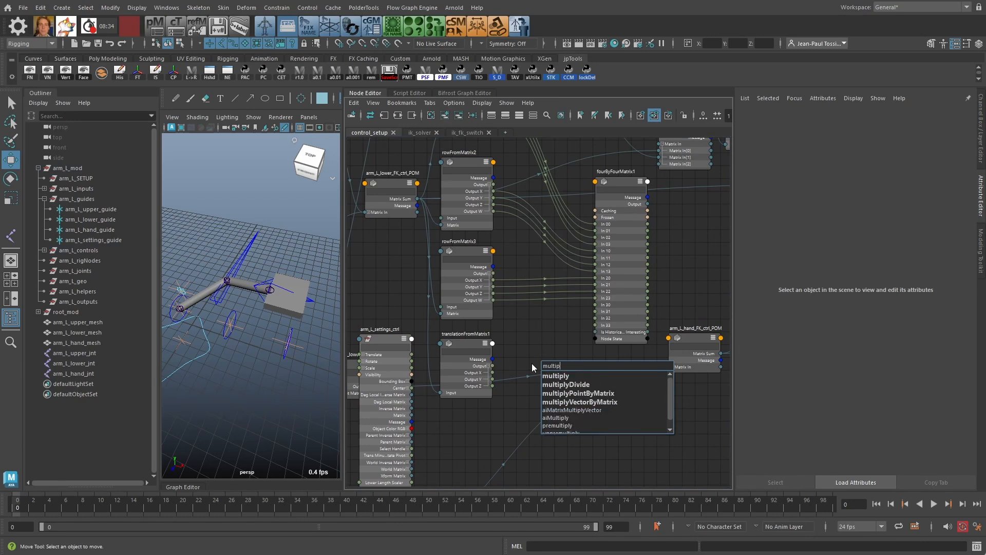
pyautogui.press('Return')
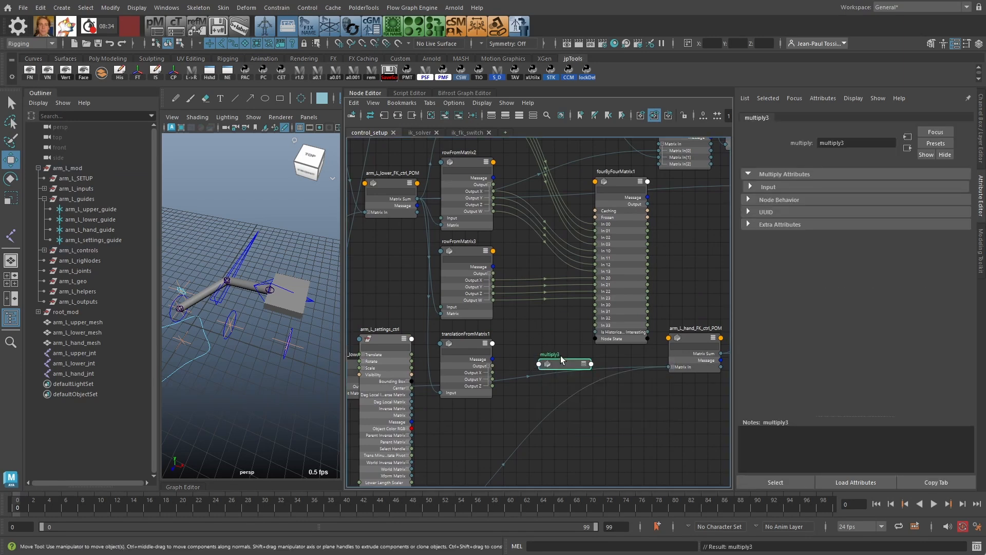
pyautogui.moveTo(554, 343); pyautogui.dragTo(554, 333)
pyautogui.click(537, 362)
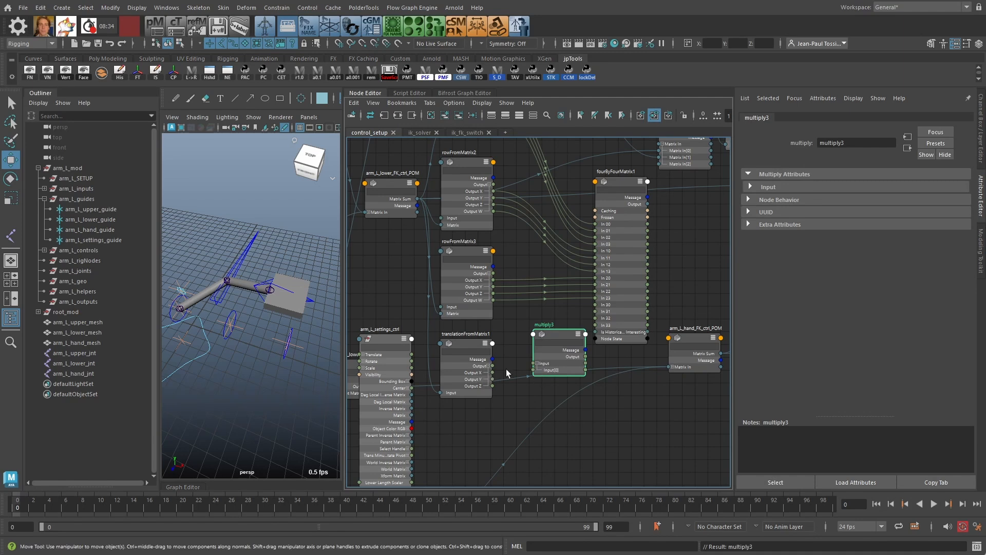
# Step: Connect Output X of translationFromMatrix1 to Input[0] of multiply3 and adjust the translation node's position
pyautogui.moveTo(464, 339); pyautogui.dragTo(463, 343)
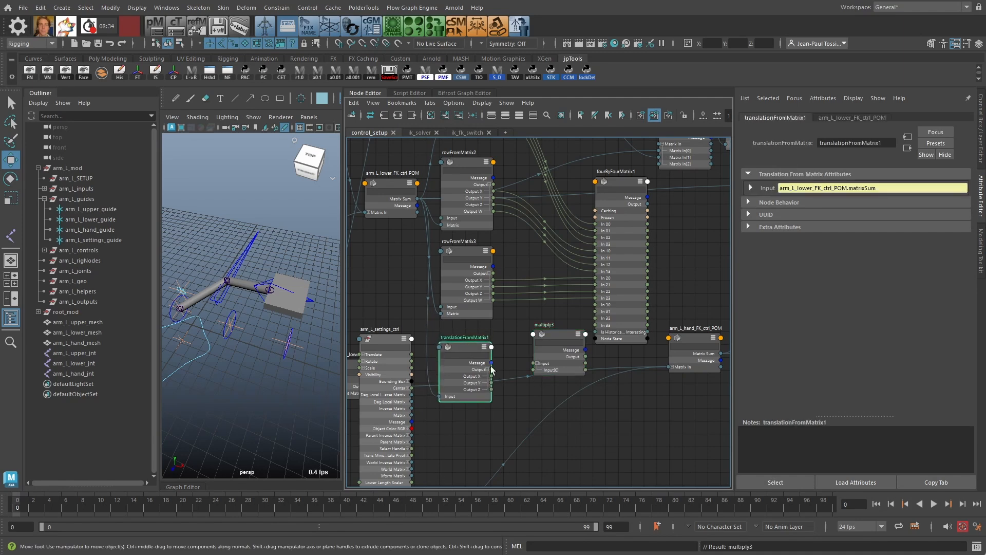
pyautogui.moveTo(493, 377); pyautogui.dragTo(534, 371)
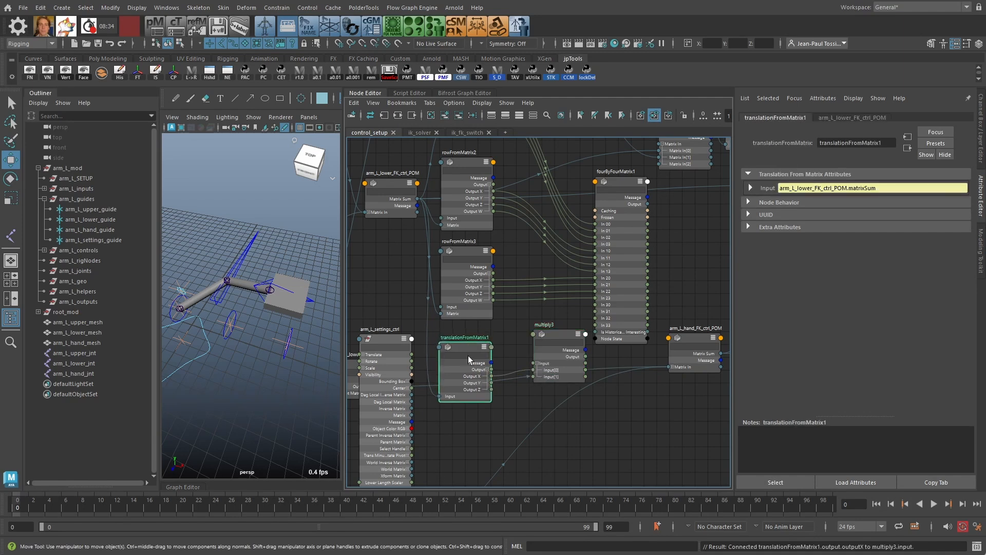
pyautogui.moveTo(485, 352); pyautogui.dragTo(488, 351)
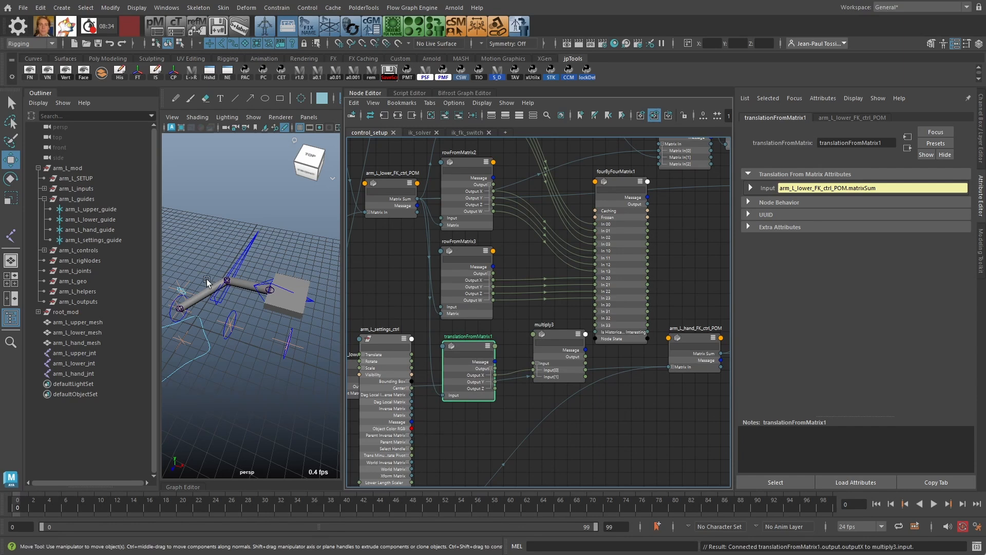
pyautogui.moveTo(466, 349); pyautogui.dragTo(469, 354)
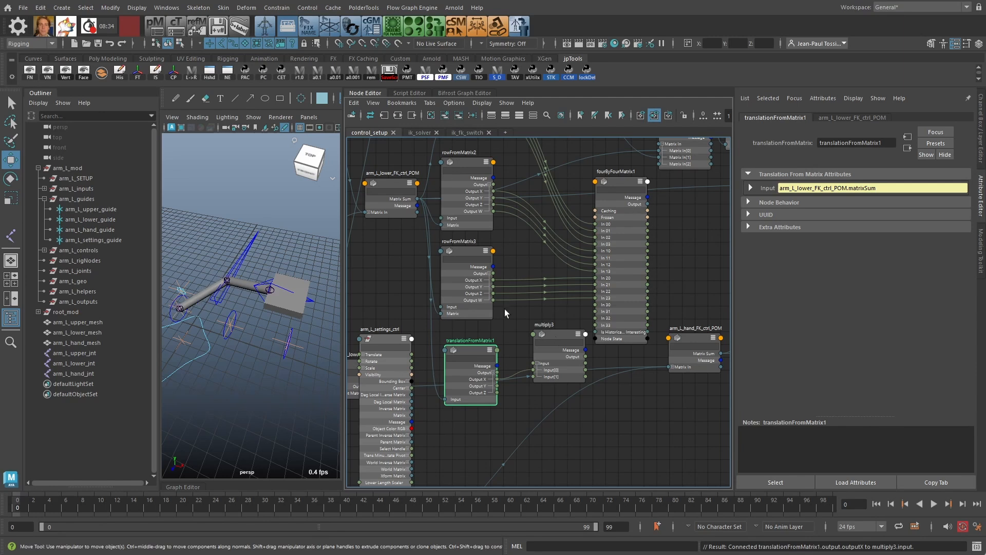
pyautogui.moveTo(465, 349); pyautogui.dragTo(467, 342)
# Step: Connect Upper Length Scaler of arm_L_settings_ctrl to Input[1] of multiply3 and move the multiply node closer to translationFromMatrix1
pyautogui.moveTo(557, 335); pyautogui.dragTo(554, 344)
pyautogui.moveTo(555, 343); pyautogui.dragTo(418, 304, button='middle')
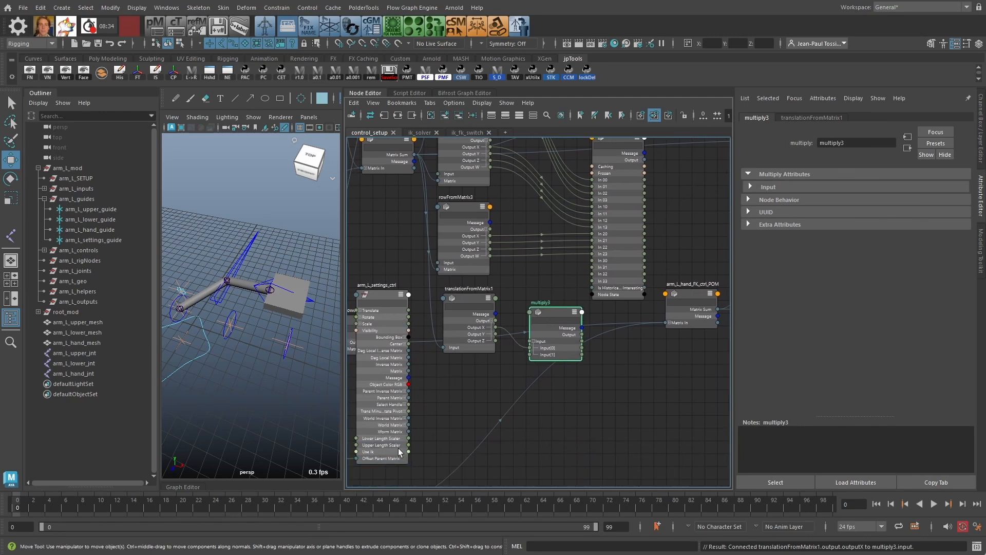
pyautogui.moveTo(408, 445); pyautogui.dragTo(532, 354)
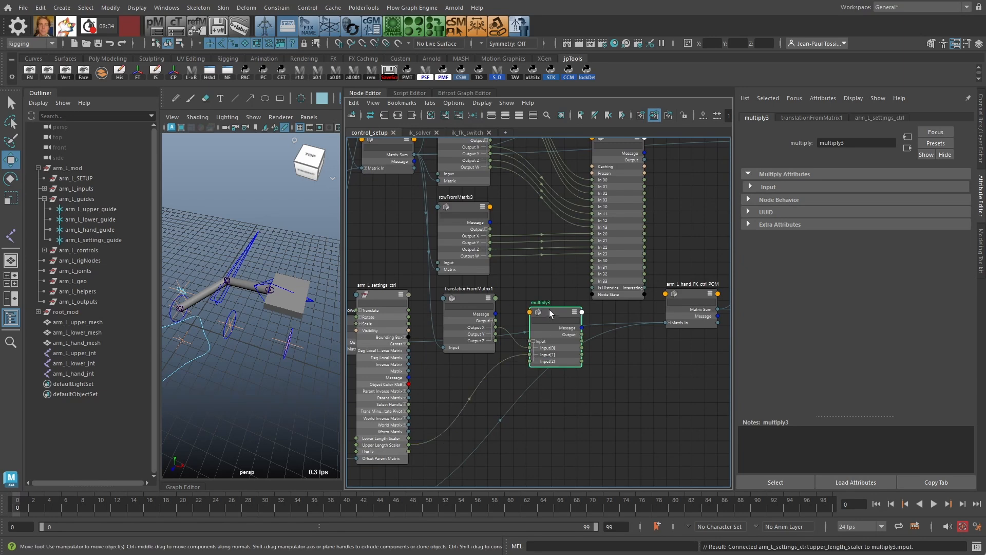
pyautogui.moveTo(466, 296); pyautogui.dragTo(461, 295)
pyautogui.moveTo(538, 309); pyautogui.dragTo(528, 310)
pyautogui.moveTo(571, 301); pyautogui.dragTo(563, 313, button='middle')
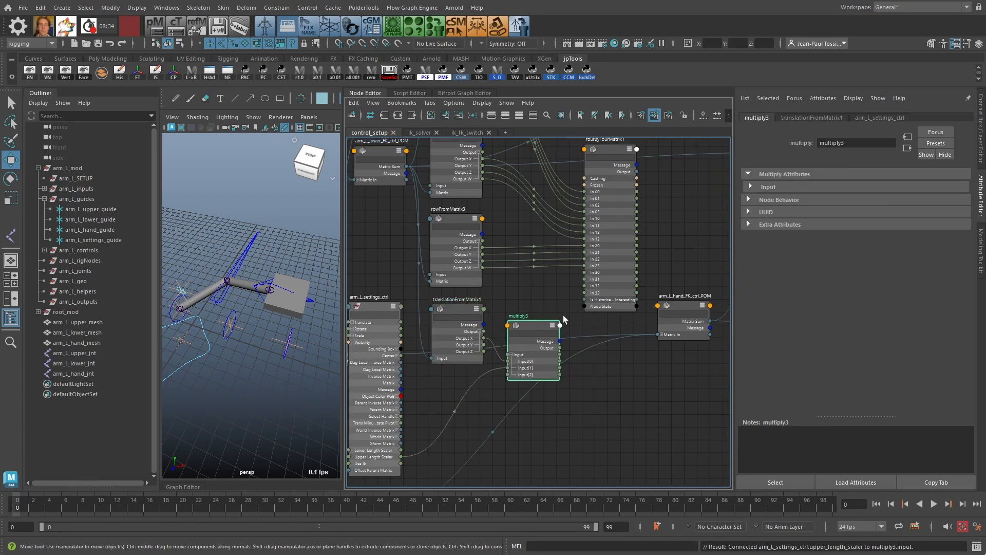
# Step: Connect the Output of multiply3 to In 30 of fourByFourMatrix1 and check the matrix node's attributes
pyautogui.moveTo(560, 348); pyautogui.dragTo(588, 279)
pyautogui.click(616, 158)
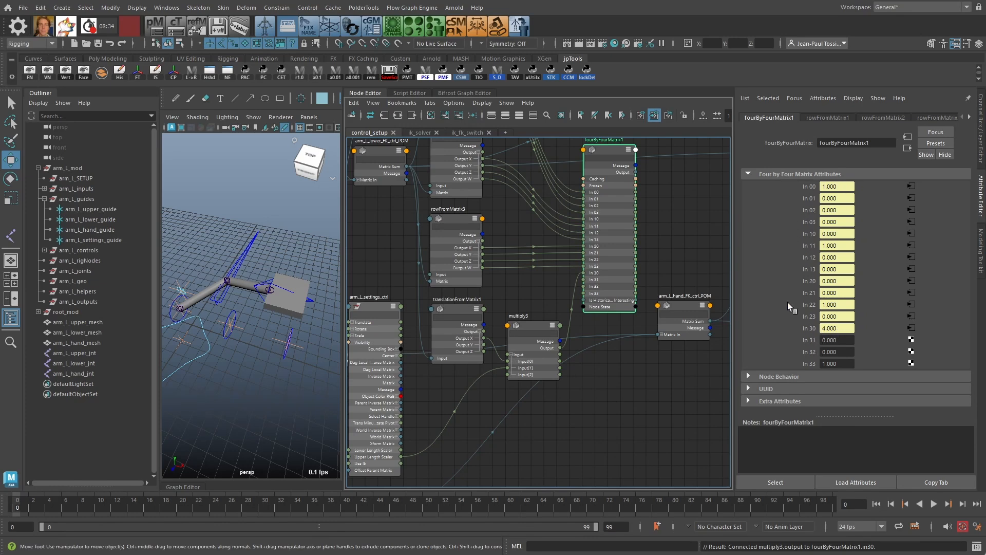
pyautogui.moveTo(623, 231); pyautogui.dragTo(591, 312, button='middle')
pyautogui.moveTo(529, 214); pyautogui.dragTo(608, 252, button='middle')
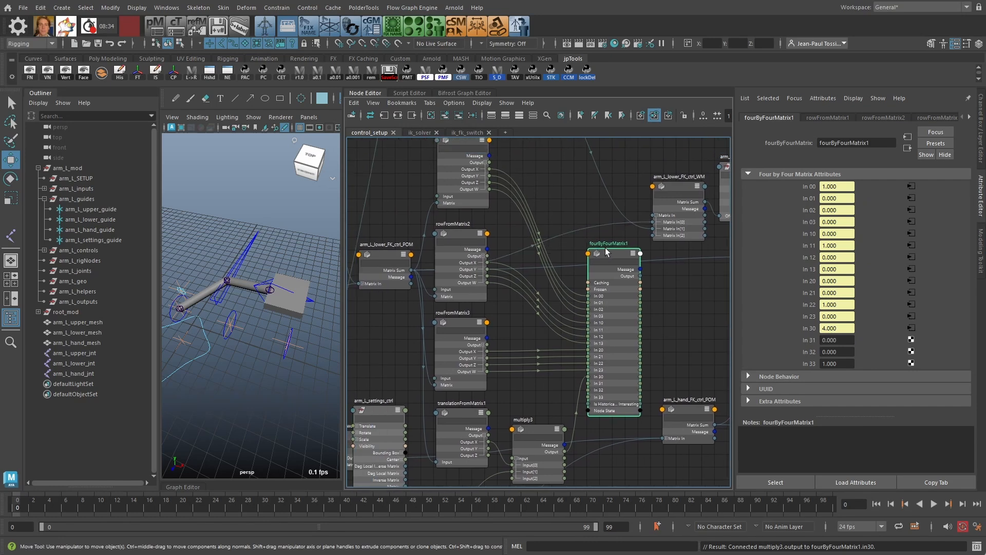
pyautogui.moveTo(606, 251); pyautogui.dragTo(588, 246)
# Step: Feed fourByFourMatrix1's Output into Matrix In of arm_L_lower_FK_ctrl_outLocalM and arm_L_lower_FK_ctrl_WM, replacing the Matrix Sum of arm_L_lower_FK_ctrl_POM
pyautogui.click(385, 255)
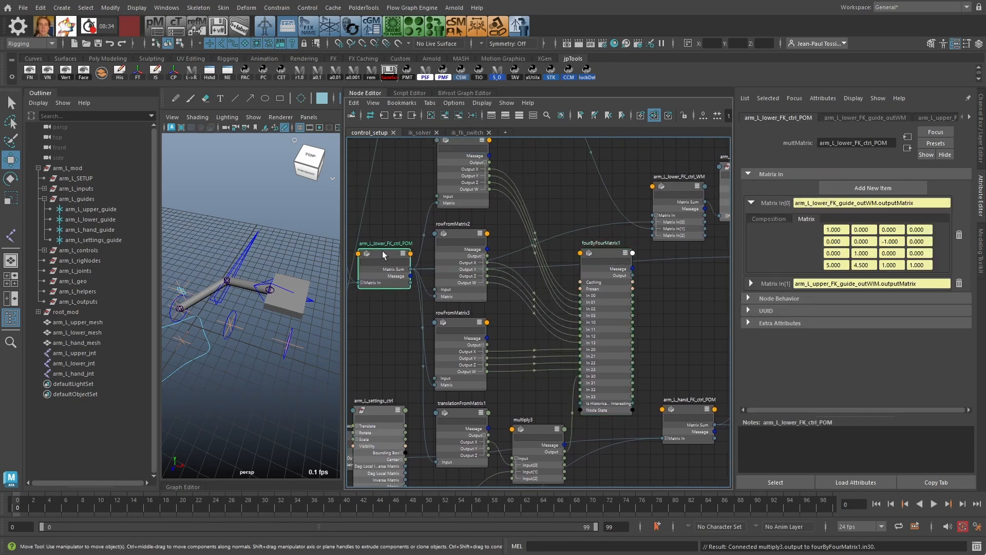
pyautogui.moveTo(390, 259); pyautogui.dragTo(376, 246)
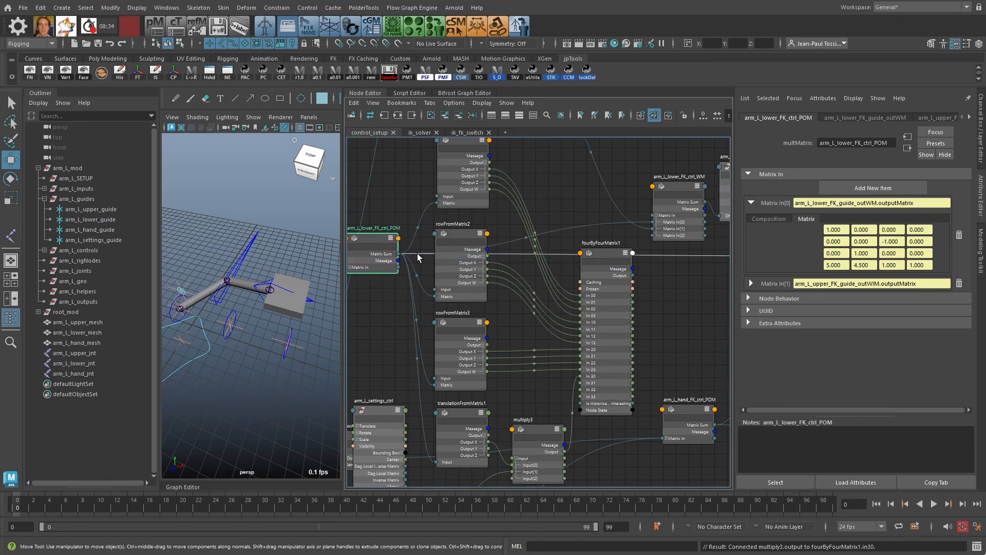
pyautogui.click(605, 248)
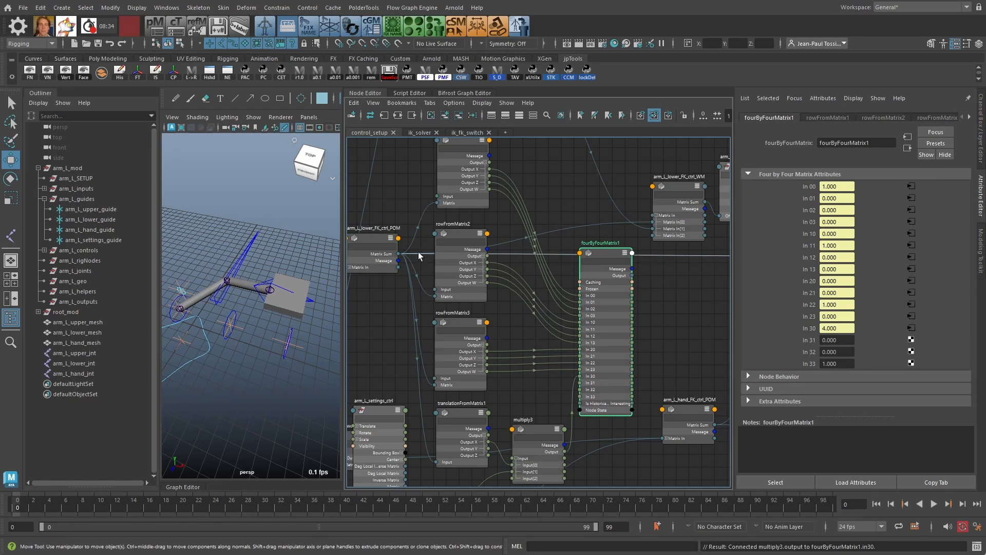
pyautogui.click(644, 265)
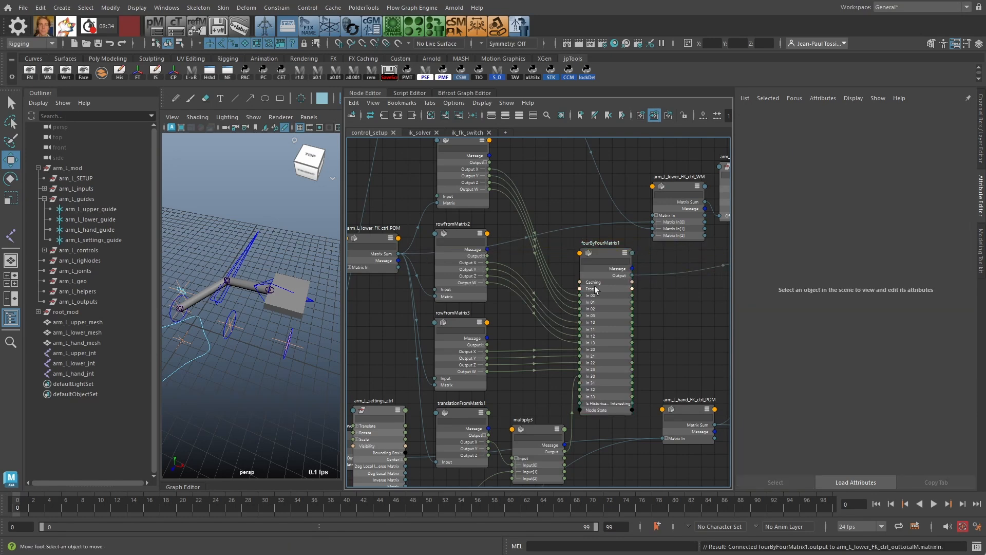
pyautogui.moveTo(413, 257); pyautogui.dragTo(604, 236)
# Step: Test the Upper Length Scaler of arm_L_settings_ctrl with values such as 2.2 and undo the changes
pyautogui.scroll(-1, 577, 293)
pyautogui.keyDown('alt'); pyautogui.moveTo(541, 283); pyautogui.dragTo(539, 310, button='middle'); pyautogui.keyUp('alt')
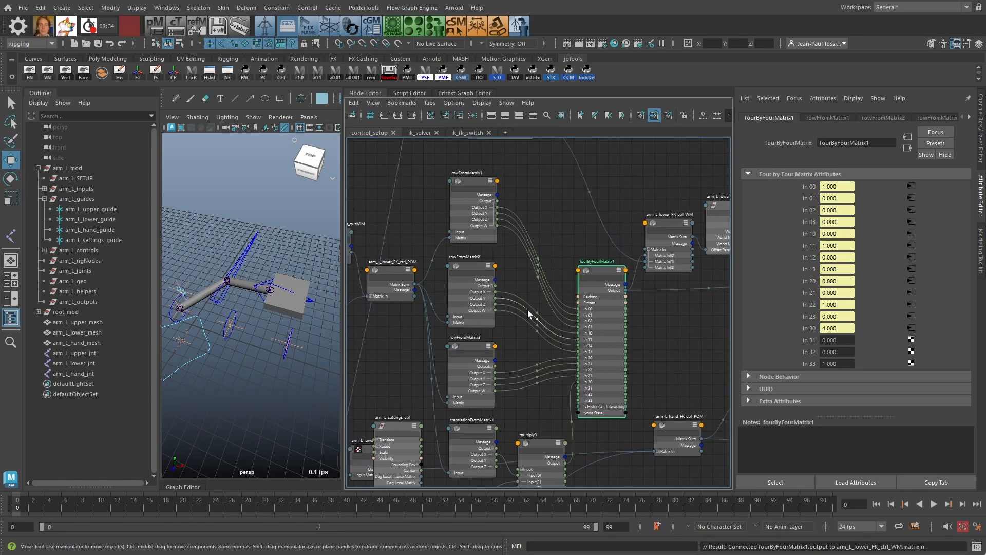
pyautogui.keyDown('alt'); pyautogui.moveTo(404, 428); pyautogui.dragTo(479, 266, button='middle'); pyautogui.keyUp('alt')
pyautogui.click(478, 266)
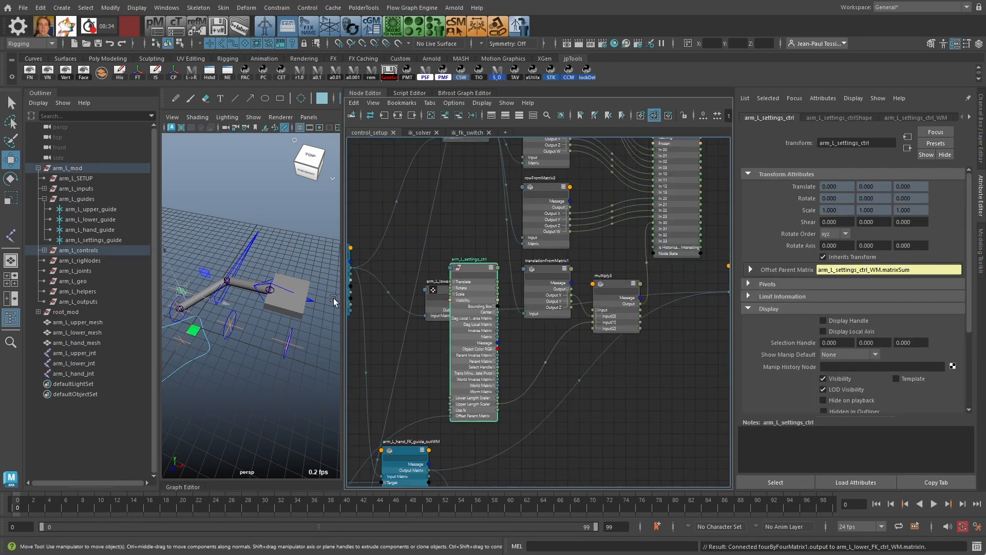
pyautogui.hotkey('ctrl', 'a')
pyautogui.click(909, 134)
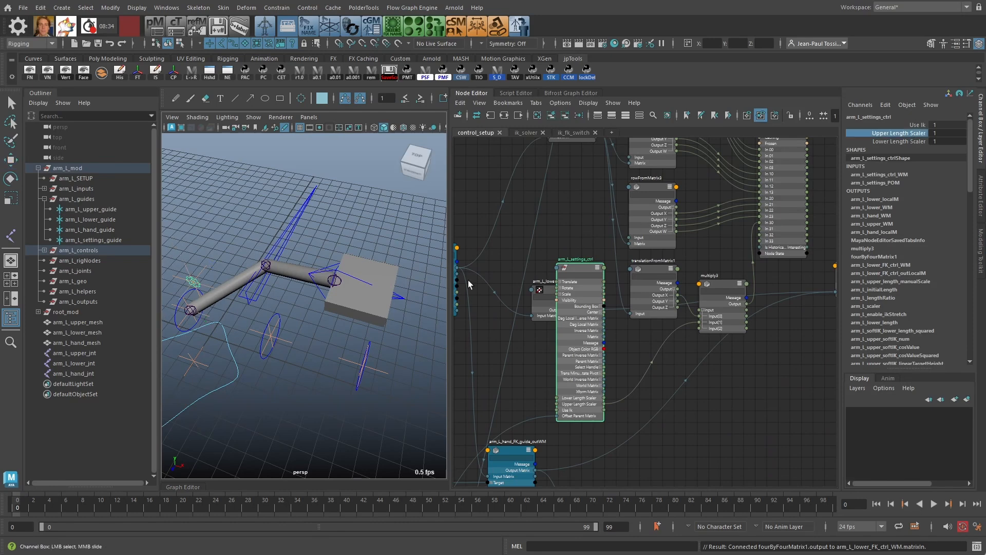
pyautogui.moveTo(285, 351)
pyautogui.mouseDown(button='middle')
pyautogui.moveTo(324, 353)
pyautogui.moveTo(288, 341)
pyautogui.moveTo(301, 352)
pyautogui.mouseUp(button='middle')
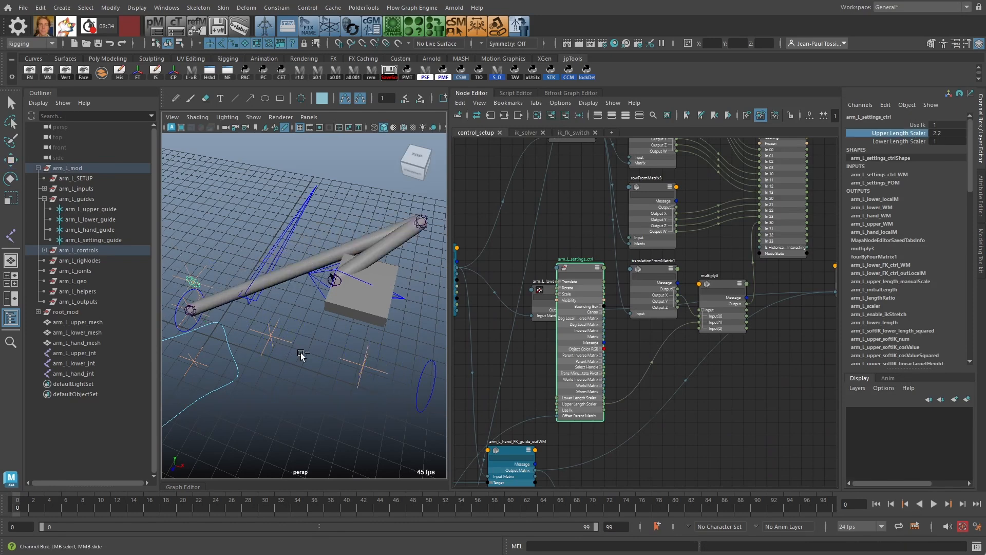
pyautogui.moveTo(360, 362); pyautogui.dragTo(238, 319, button='middle')
pyautogui.hotkey('ctrl', 'z')
pyautogui.hotkey('ctrl', 'z')
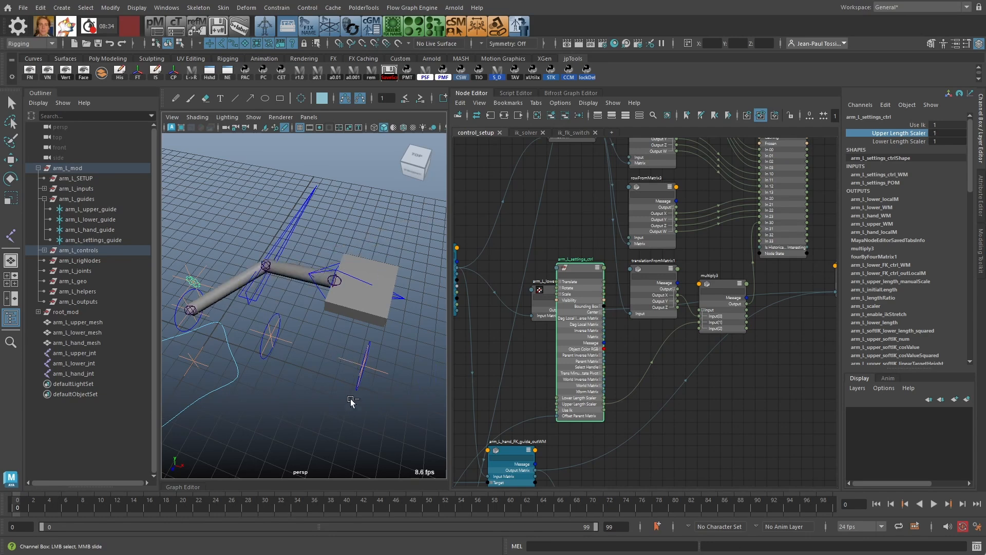
# Step: Move arm_L_lower_FK_guide_outWM out from behind arm_L_settings_ctrl and shift multiply3 slightly upward in the graph
pyautogui.keyDown('alt'); pyautogui.moveTo(606, 333); pyautogui.dragTo(625, 397, button='middle'); pyautogui.keyUp('alt')
pyautogui.keyDown('alt'); pyautogui.moveTo(632, 258); pyautogui.dragTo(627, 310, button='middle'); pyautogui.keyUp('alt')
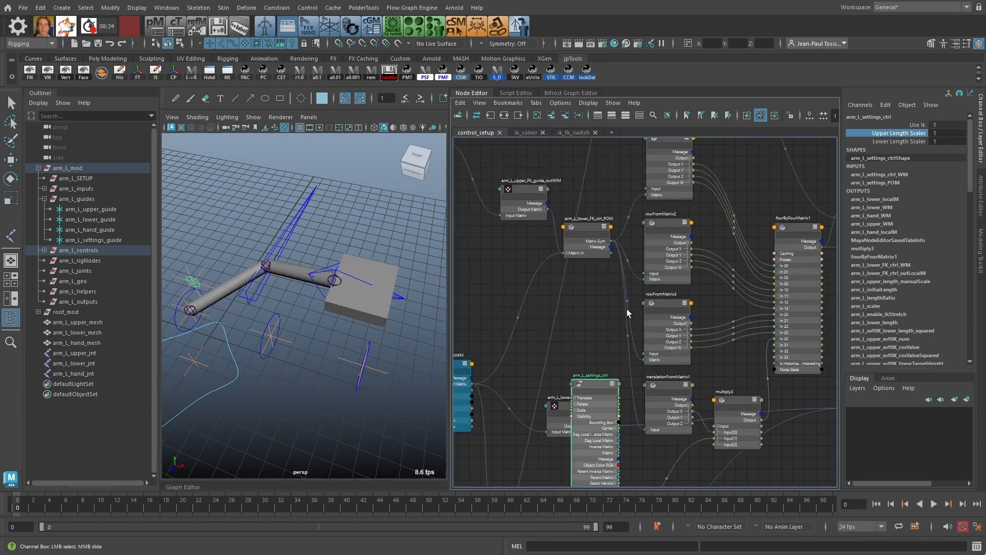
pyautogui.moveTo(565, 403); pyautogui.dragTo(531, 432)
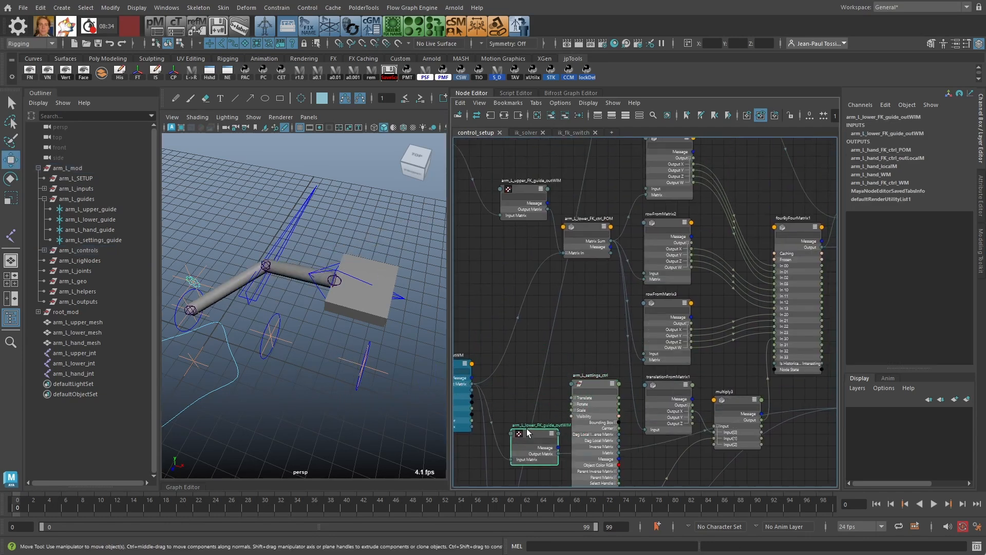
pyautogui.keyDown('alt'); pyautogui.moveTo(663, 362); pyautogui.dragTo(559, 396, button='middle'); pyautogui.keyUp('alt')
pyautogui.moveTo(634, 431); pyautogui.dragTo(637, 406)
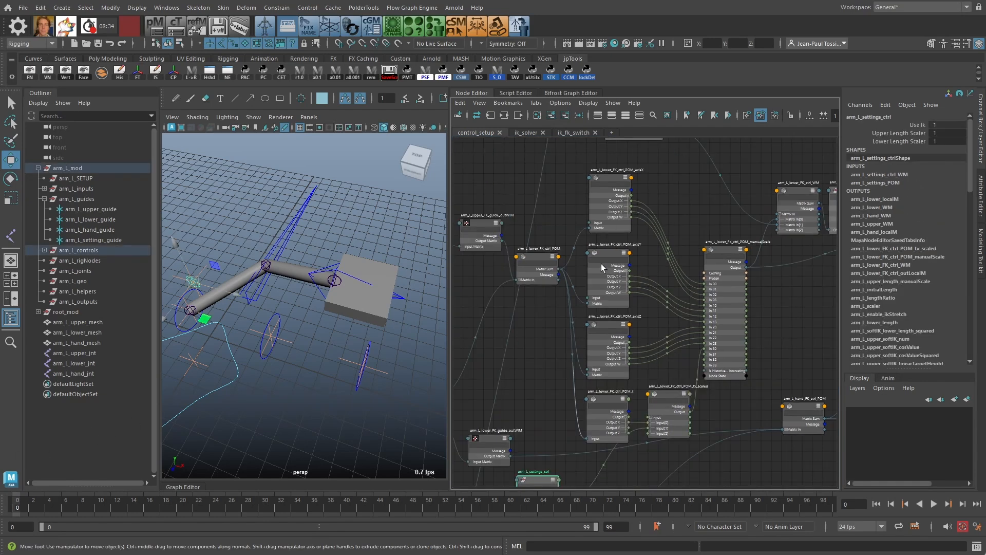
# Step: Review the renamed axisX, axisY, axisZ, t, tx_scaled and manualScale nodes of arm_L_lower_FK_ctrl_POM and their connections
pyautogui.scroll(3, 664, 218)
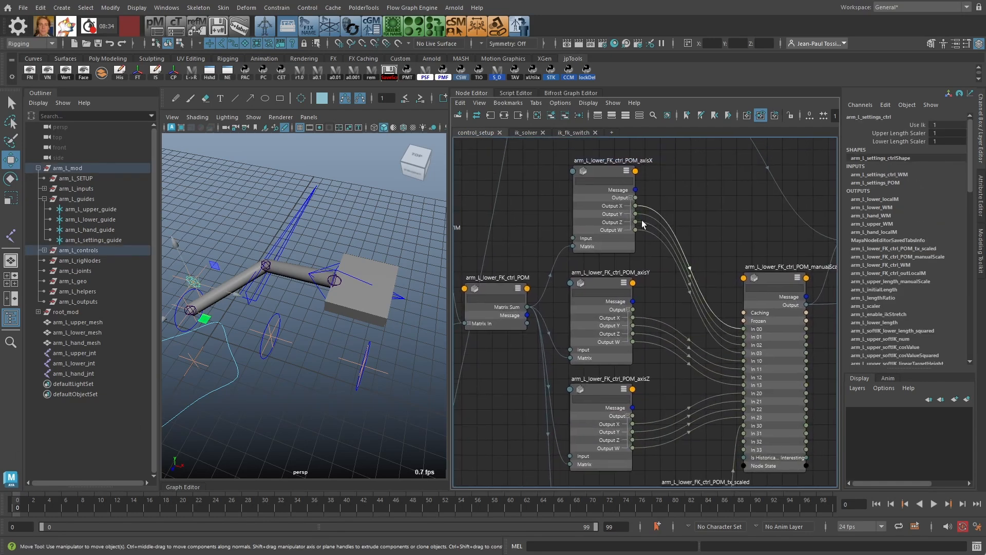
pyautogui.keyDown('alt'); pyautogui.moveTo(635, 375); pyautogui.dragTo(627, 301, button='middle'); pyautogui.keyUp('alt')
pyautogui.keyDown('alt'); pyautogui.moveTo(642, 346); pyautogui.dragTo(635, 292, button='middle'); pyautogui.keyUp('alt')
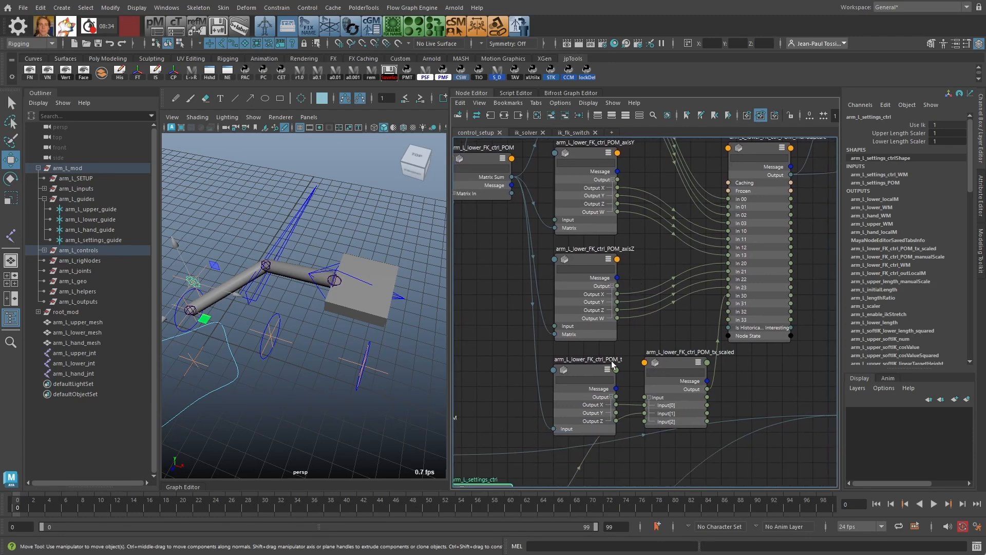
pyautogui.moveTo(686, 362); pyautogui.dragTo(685, 365)
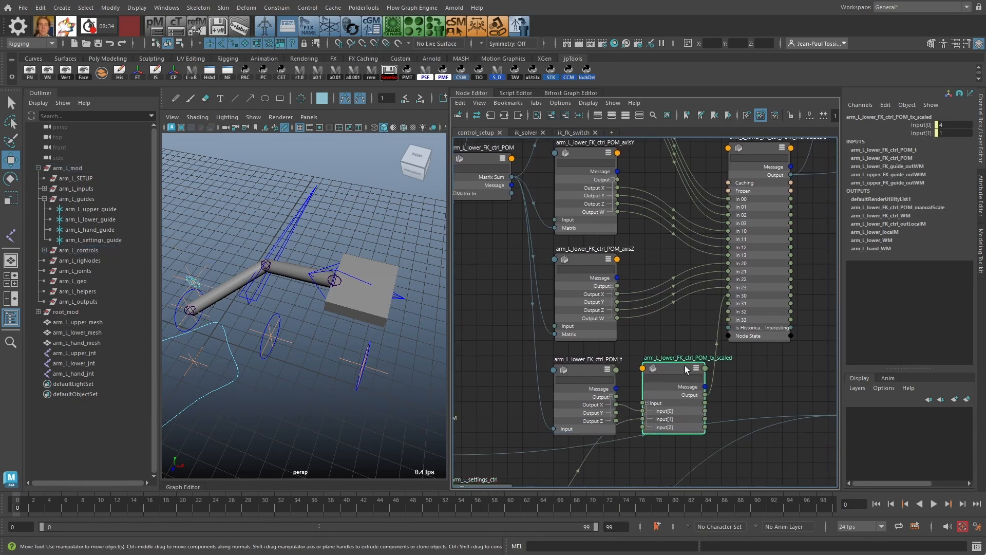
pyautogui.keyDown('alt'); pyautogui.moveTo(728, 287); pyautogui.dragTo(683, 374, button='middle'); pyautogui.keyUp('alt')
pyautogui.moveTo(724, 231)
pyautogui.mouseDown()
pyautogui.moveTo(715, 230)
pyautogui.moveTo(726, 242)
pyautogui.moveTo(723, 230)
pyautogui.moveTo(736, 232)
pyautogui.mouseUp()
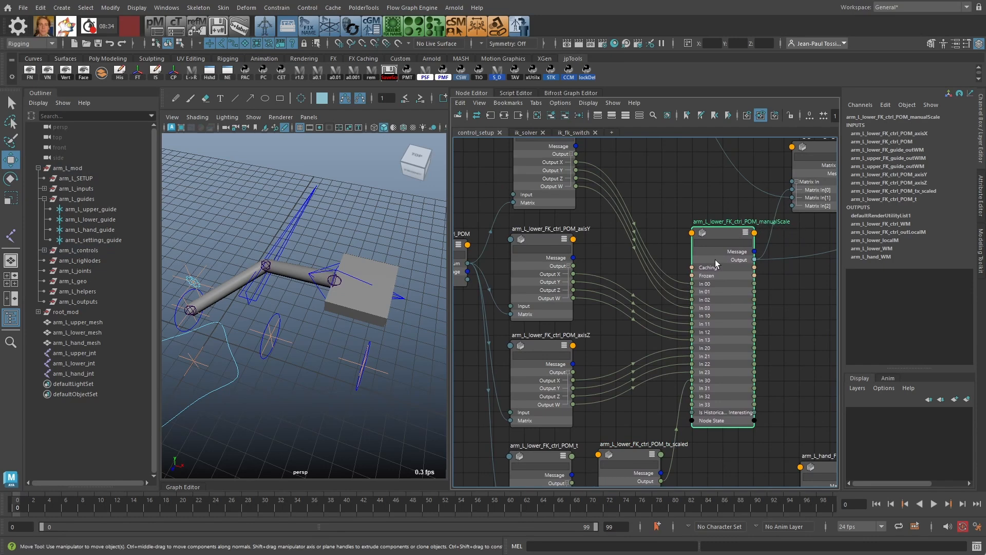
# Step: Review how the axisX, axisY, axisZ, t and tx_scaled nodes of arm_L_lower_FK_ctrl_POM feed the manualScale matrix node
pyautogui.click(704, 210)
pyautogui.scroll(-3, 670, 233)
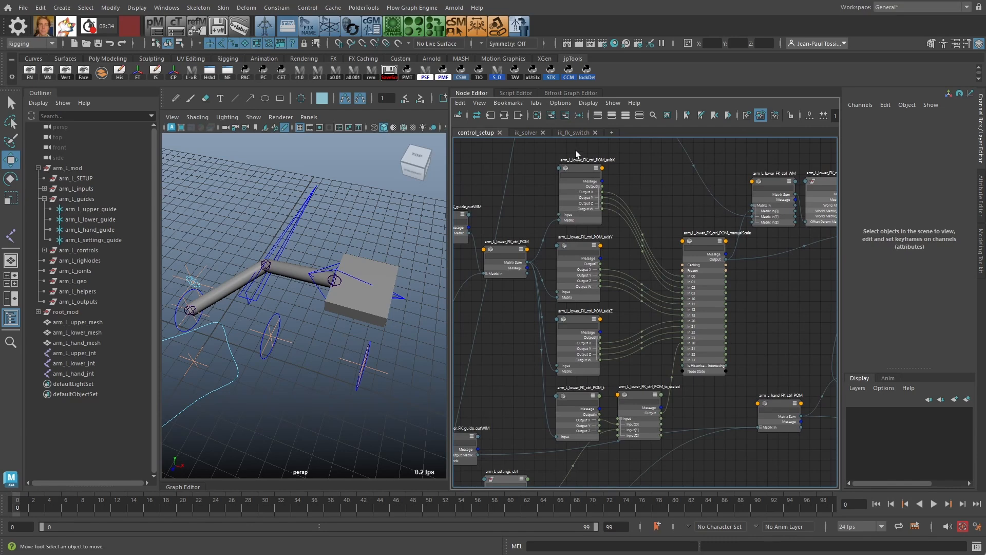
pyautogui.click(709, 267)
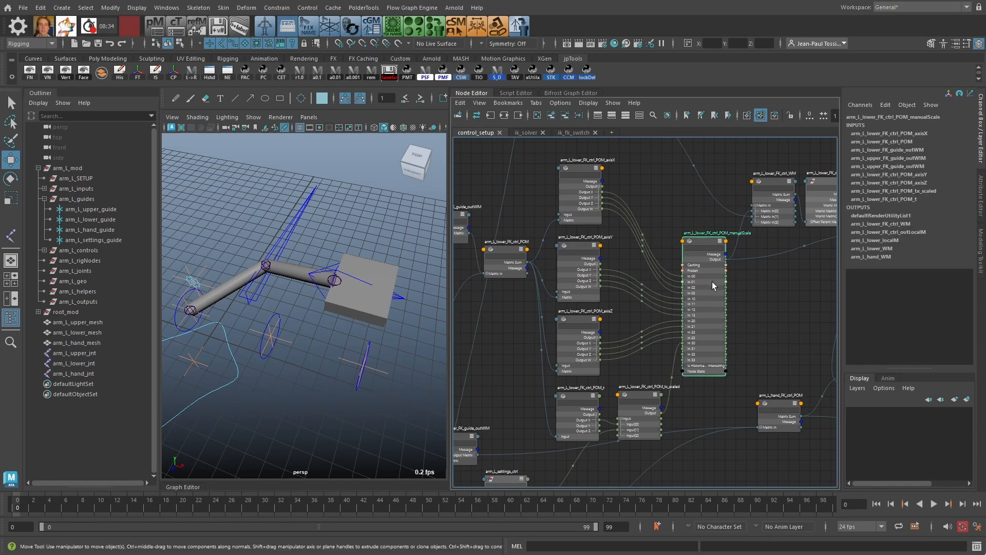
pyautogui.click(670, 199)
pyautogui.moveTo(578, 146); pyautogui.dragTo(574, 408)
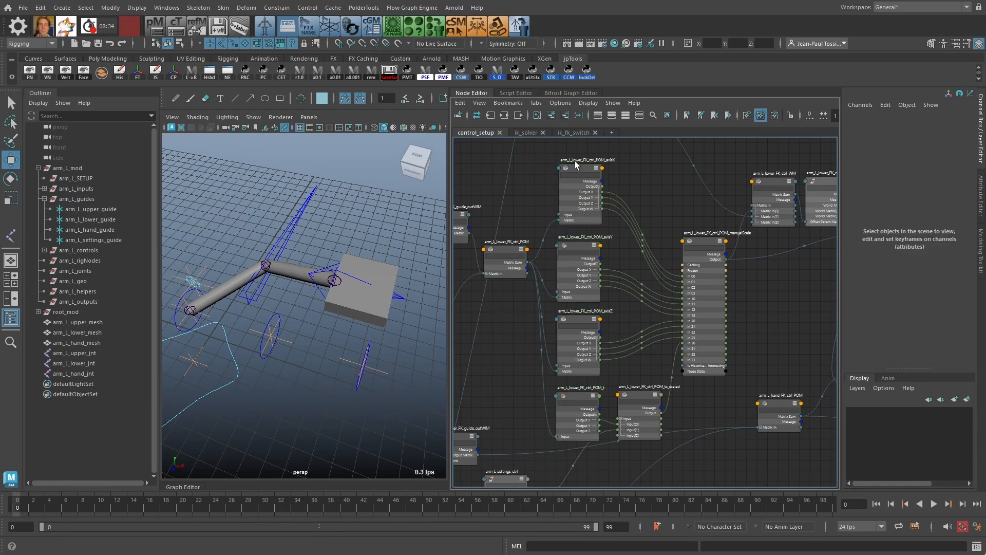
pyautogui.click(584, 180)
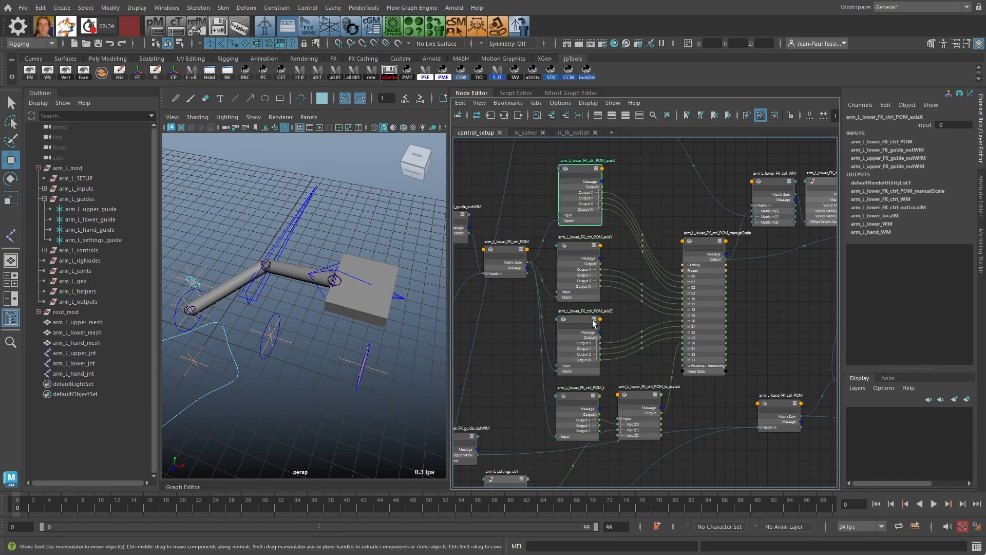
pyautogui.moveTo(704, 242); pyautogui.dragTo(711, 241)
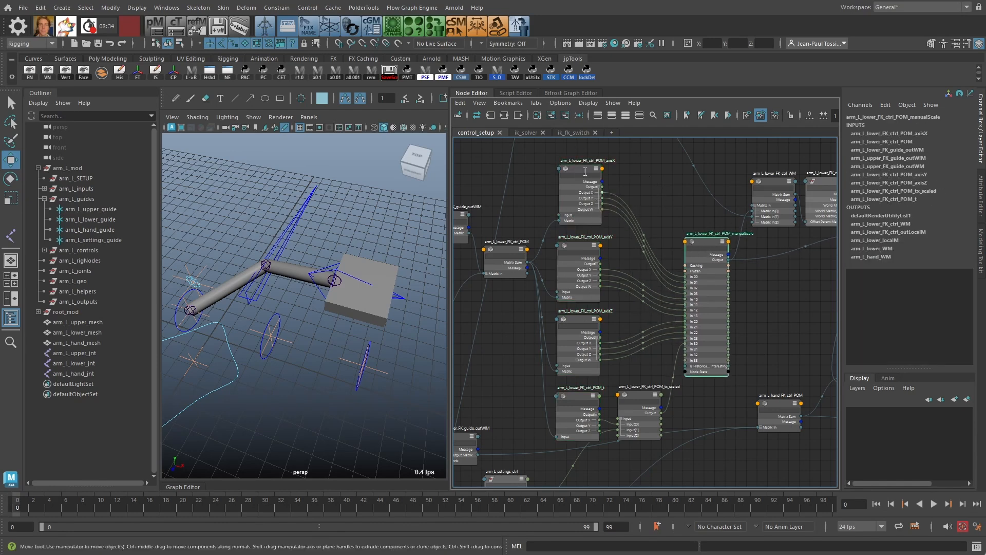
pyautogui.moveTo(579, 144); pyautogui.dragTo(583, 406)
pyautogui.click(649, 178)
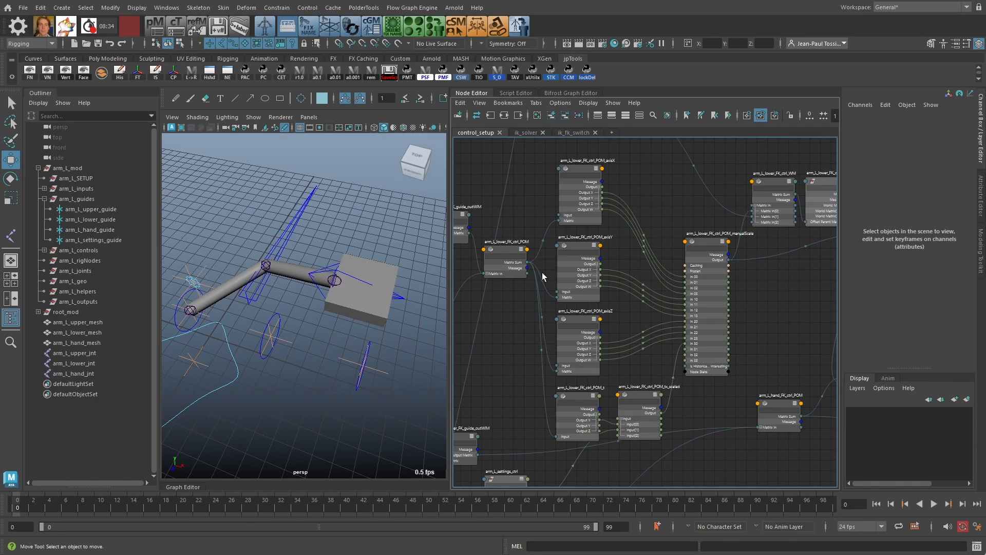
# Step: Move arm_L_hand_FK_ctrl_POM below the lower arm's tx_scaled node to make room before arm_L_hand_FK_ctrl_WM
pyautogui.keyDown('alt'); pyautogui.moveTo(809, 444); pyautogui.dragTo(646, 382, button='middle'); pyautogui.keyUp('alt')
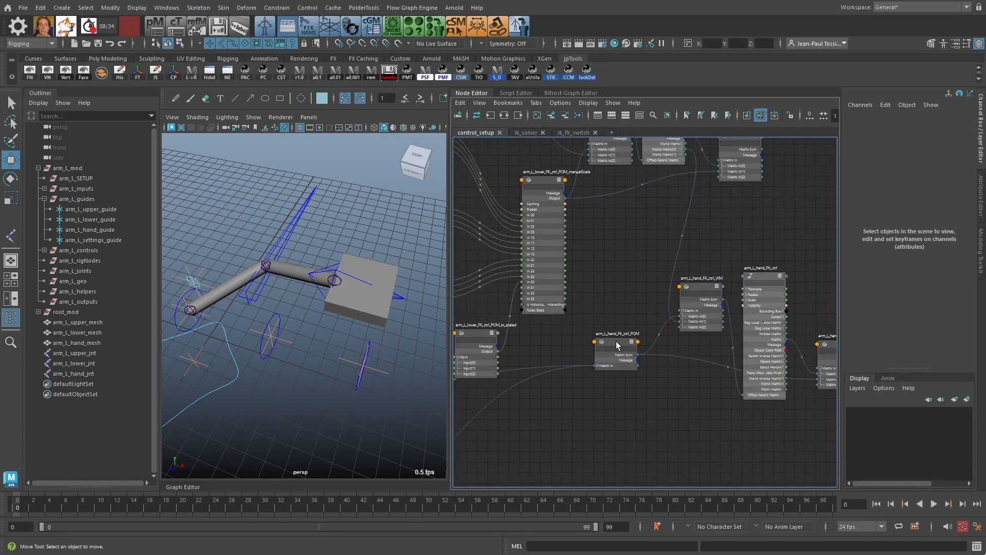
pyautogui.moveTo(616, 341); pyautogui.dragTo(519, 397)
pyautogui.keyDown('alt'); pyautogui.moveTo(619, 426); pyautogui.dragTo(653, 375, button='middle'); pyautogui.keyUp('alt')
pyautogui.scroll(-1, 637, 391)
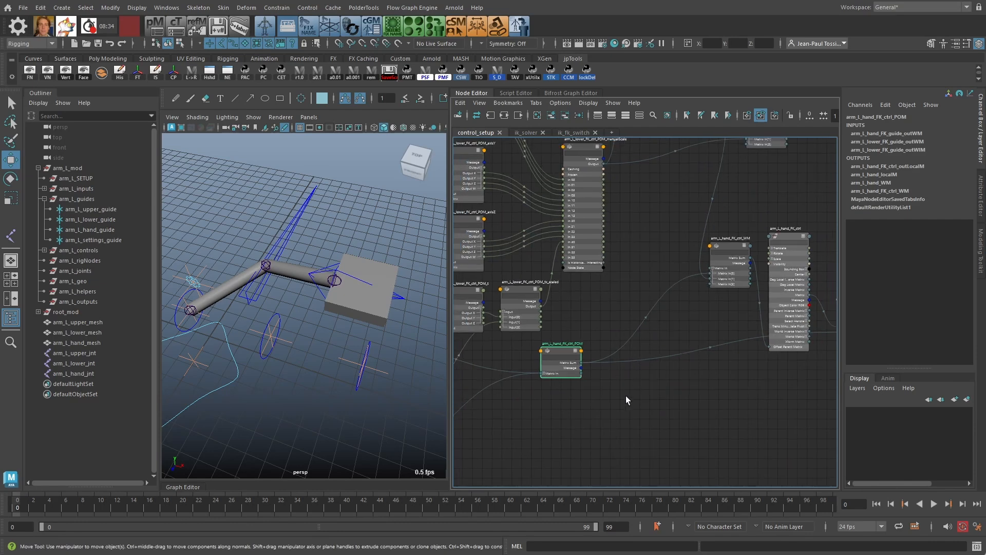
# Step: Create three rowFromMatrix nodes beside arm_L_hand_FK_ctrl_POM and connect its Matrix Sum to the matrix input of each
pyautogui.click(624, 409)
pyautogui.press('Tab')
pyautogui.write('rowFromMatrix')
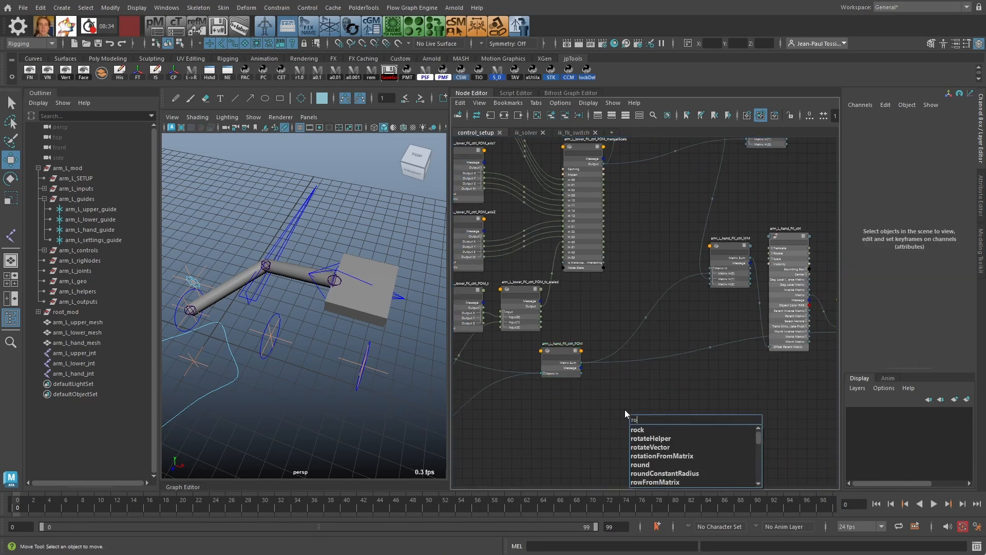
pyautogui.press('Return')
pyautogui.moveTo(646, 415); pyautogui.dragTo(627, 336)
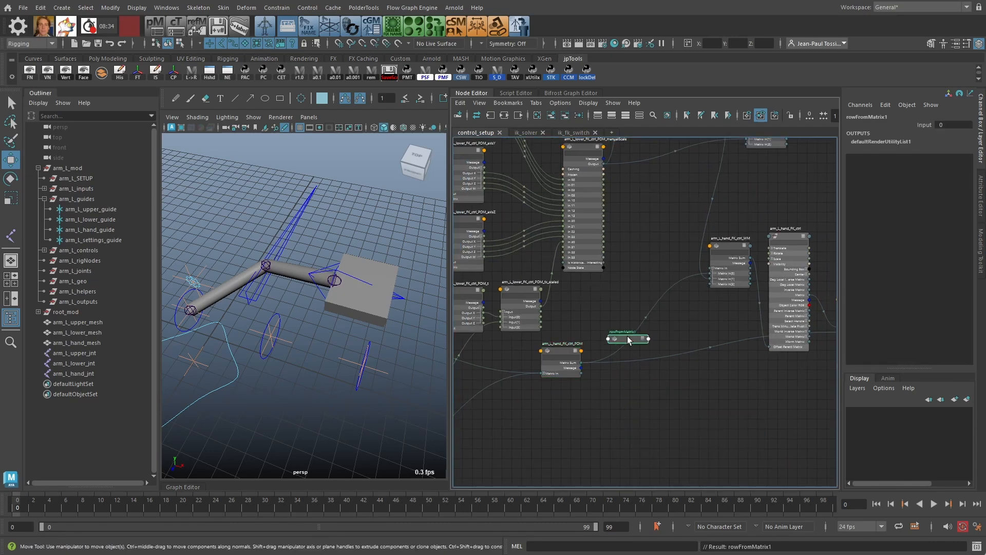
pyautogui.hotkey('ctrl', 'd')
pyautogui.hotkey('ctrl', 'd')
pyautogui.moveTo(643, 433); pyautogui.dragTo(621, 356)
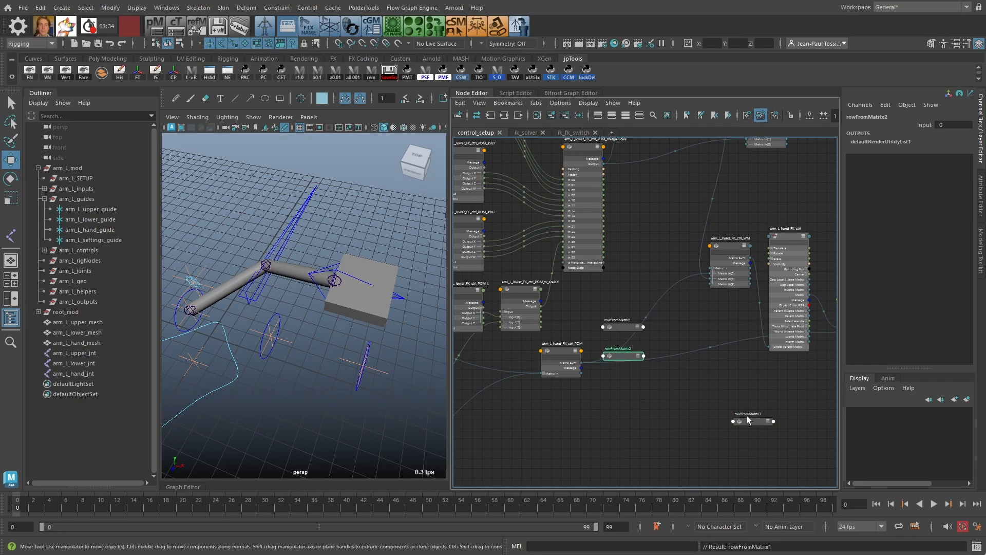
pyautogui.moveTo(748, 419); pyautogui.dragTo(598, 298)
pyautogui.scroll(3, 602, 378)
pyautogui.moveTo(563, 357); pyautogui.dragTo(594, 393)
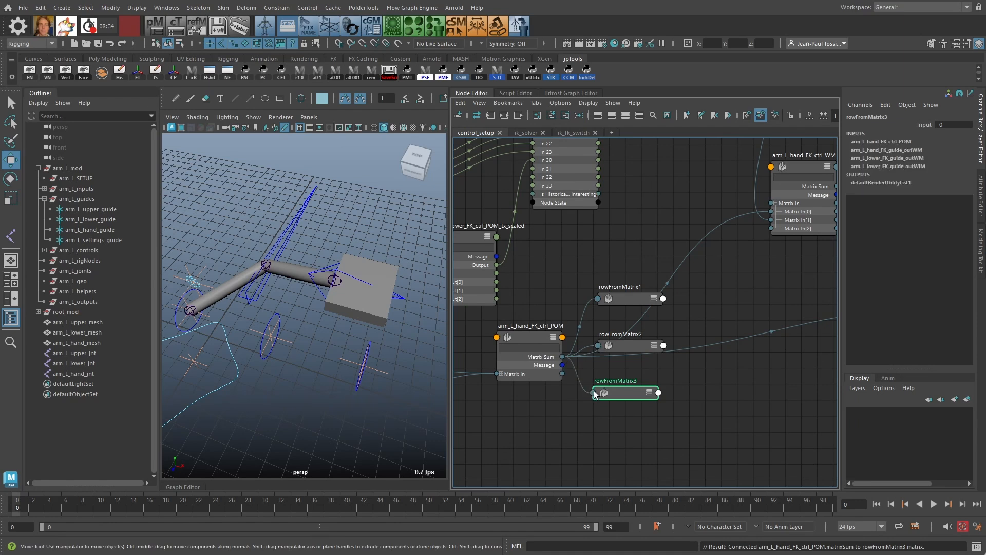
# Step: Set the Input row index to 1 on rowFromMatrix2 and to 2 on rowFromMatrix3
pyautogui.moveTo(630, 346); pyautogui.dragTo(622, 347)
pyautogui.click(952, 125)
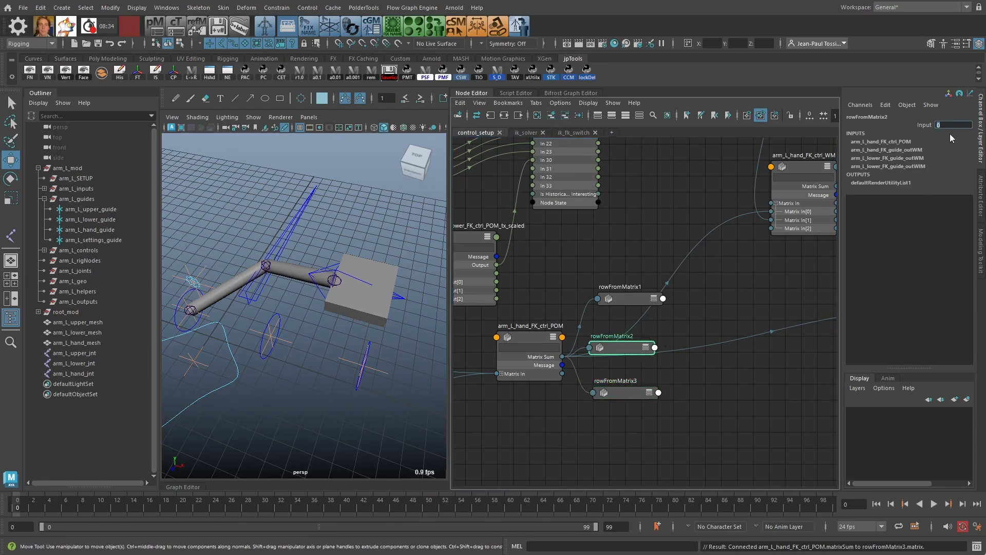
pyautogui.write('1')
pyautogui.press('Return')
pyautogui.moveTo(634, 384); pyautogui.dragTo(633, 383)
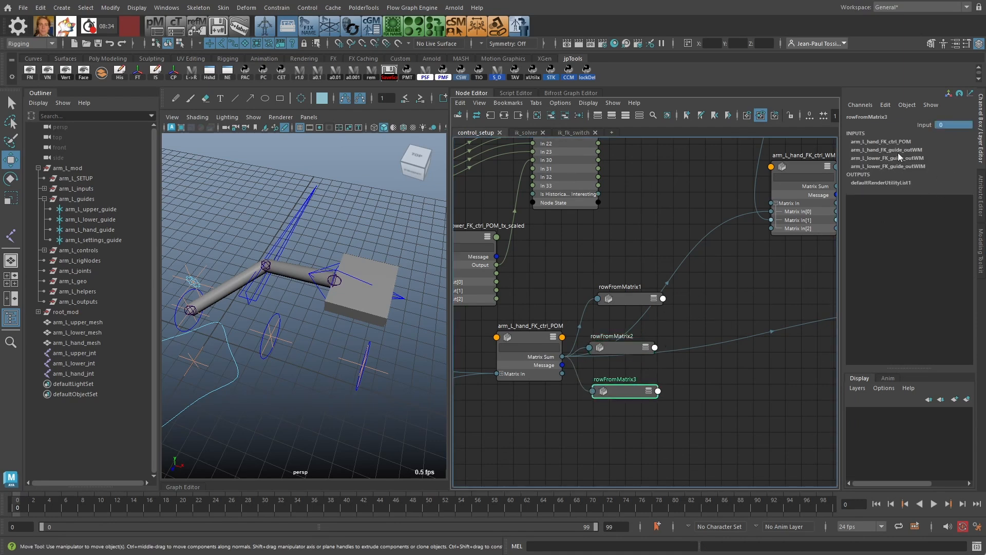
pyautogui.click(944, 124)
pyautogui.write('2')
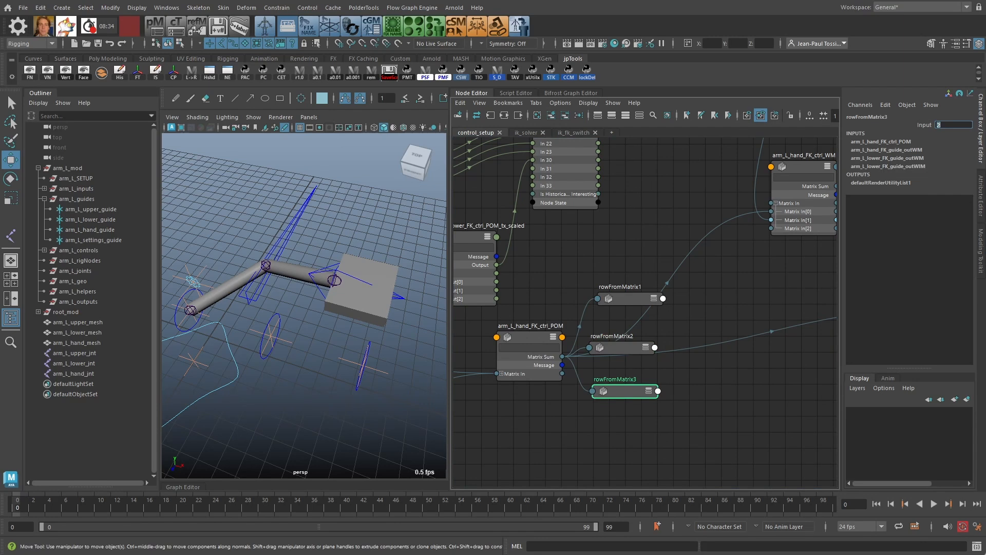
# Step: Create a translationFromMatrix node below the row nodes and feed it the Matrix Sum of arm_L_hand_FK_ctrl_POM
pyautogui.click(628, 446)
pyautogui.press('Tab')
pyautogui.write('trans')
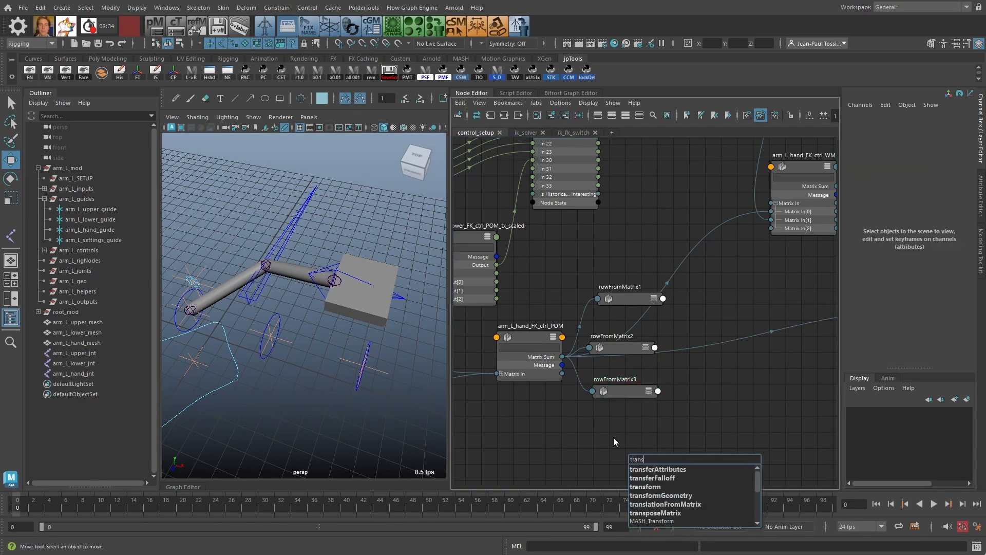
pyautogui.write('la')
pyautogui.press('Return')
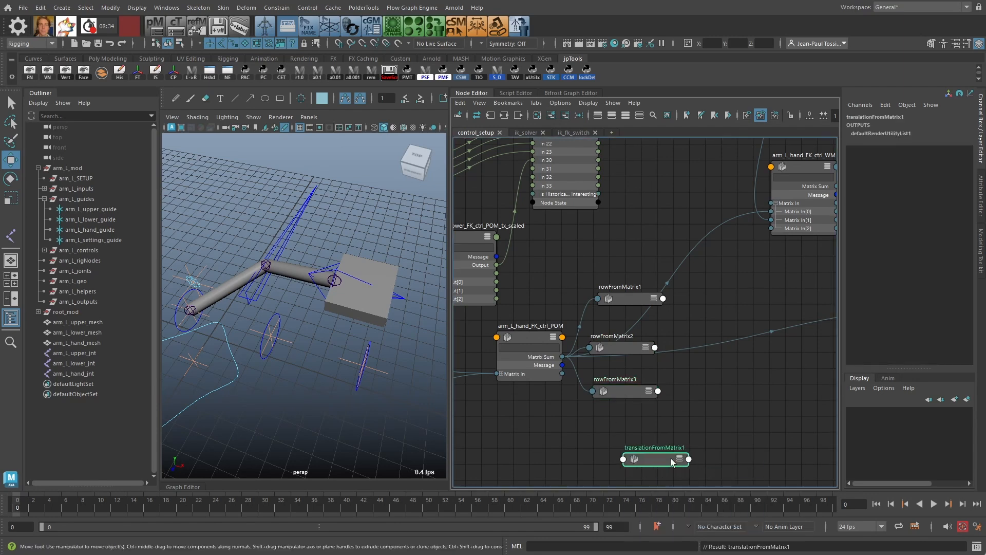
pyautogui.moveTo(672, 461); pyautogui.dragTo(646, 448)
pyautogui.moveTo(597, 451); pyautogui.dragTo(604, 450)
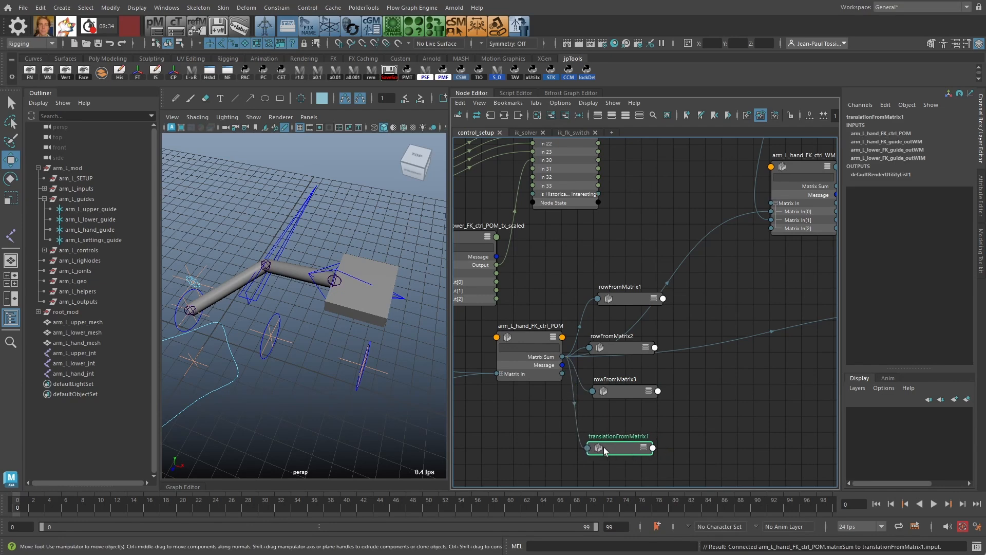
pyautogui.moveTo(526, 338); pyautogui.dragTo(518, 343)
# Step: Create a fourByFourMatrix node, show all its attributes and place it between the row nodes and arm_L_hand_FK_ctrl
pyautogui.scroll(-1, 751, 363)
pyautogui.keyDown('alt'); pyautogui.moveTo(751, 363); pyautogui.dragTo(670, 372, button='middle'); pyautogui.keyUp('alt')
pyautogui.click(685, 403)
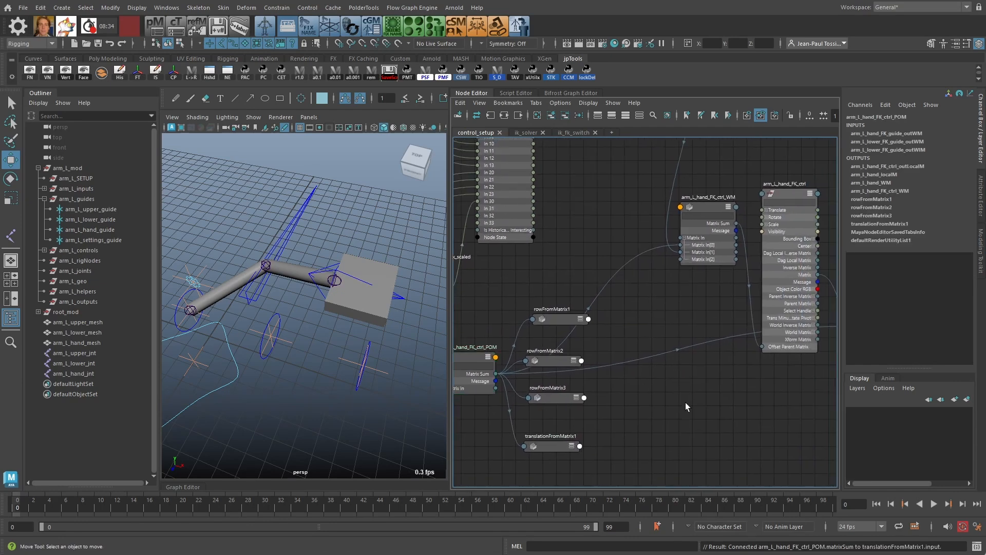
pyautogui.press('Tab')
pyautogui.write('fourByFour')
pyautogui.press('Return')
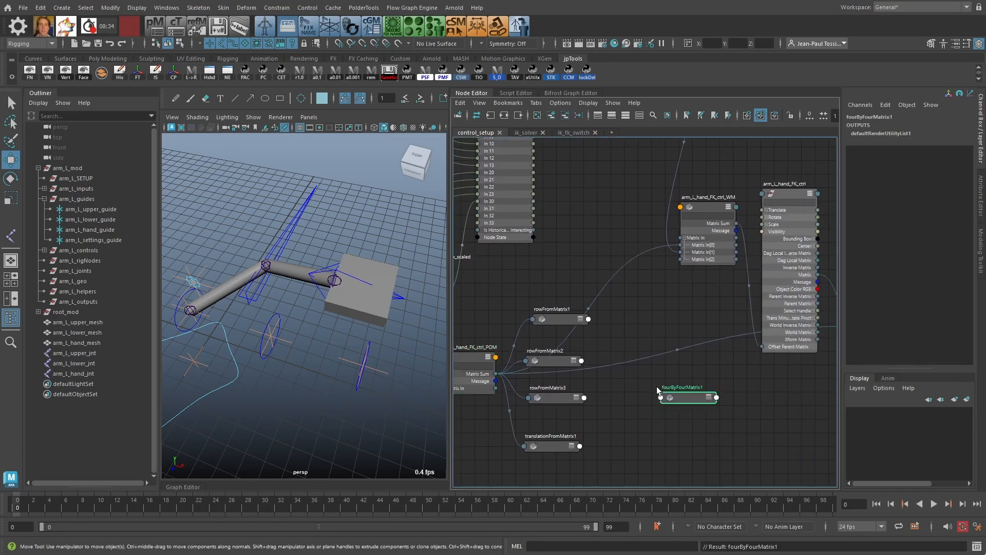
pyautogui.rightClick(686, 400)
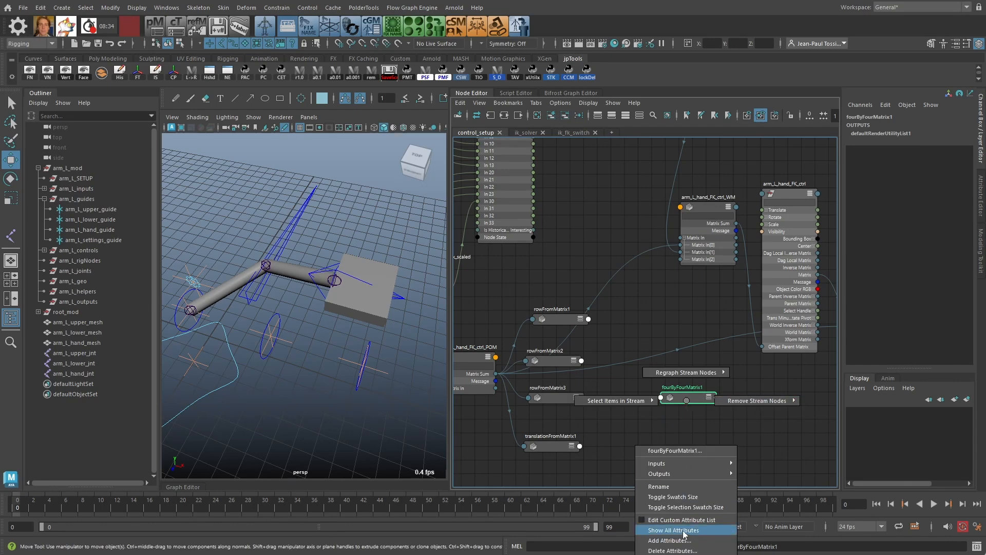
pyautogui.click(686, 532)
pyautogui.moveTo(680, 397); pyautogui.dragTo(655, 293)
pyautogui.scroll(2, 540, 314)
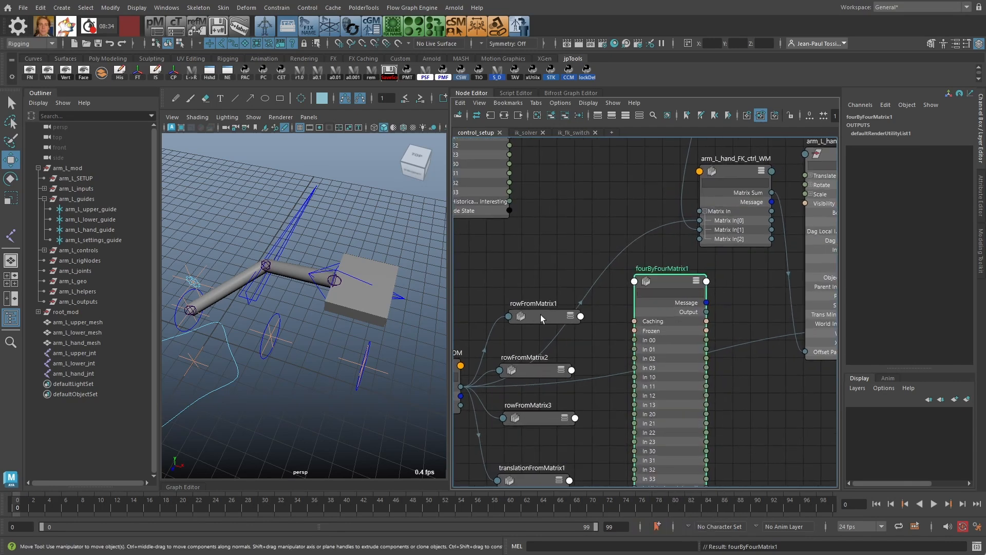
# Step: Expand rowFromMatrix1 and connect its Output X, Y, Z and W to In 00 through In 03 of fourByFourMatrix1
pyautogui.click(560, 289)
pyautogui.press('3')
pyautogui.click(591, 302)
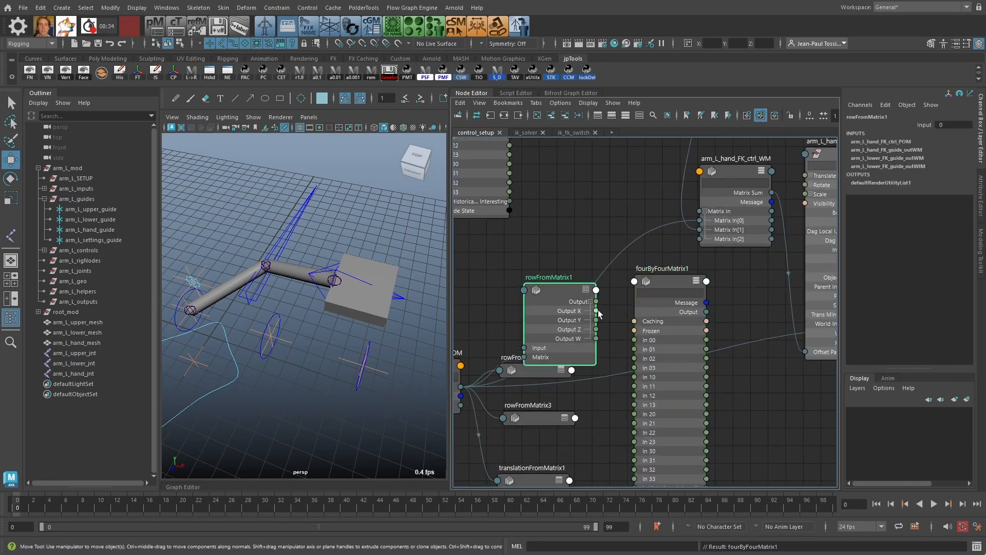
pyautogui.moveTo(596, 311); pyautogui.dragTo(624, 336)
pyautogui.moveTo(565, 291); pyautogui.dragTo(544, 259)
# Step: Expand rowFromMatrix2 and connect its Output X, Y, Z and W to In 10 through In 13 of fourByFourMatrix1
pyautogui.moveTo(554, 373); pyautogui.dragTo(578, 325)
pyautogui.click(586, 373)
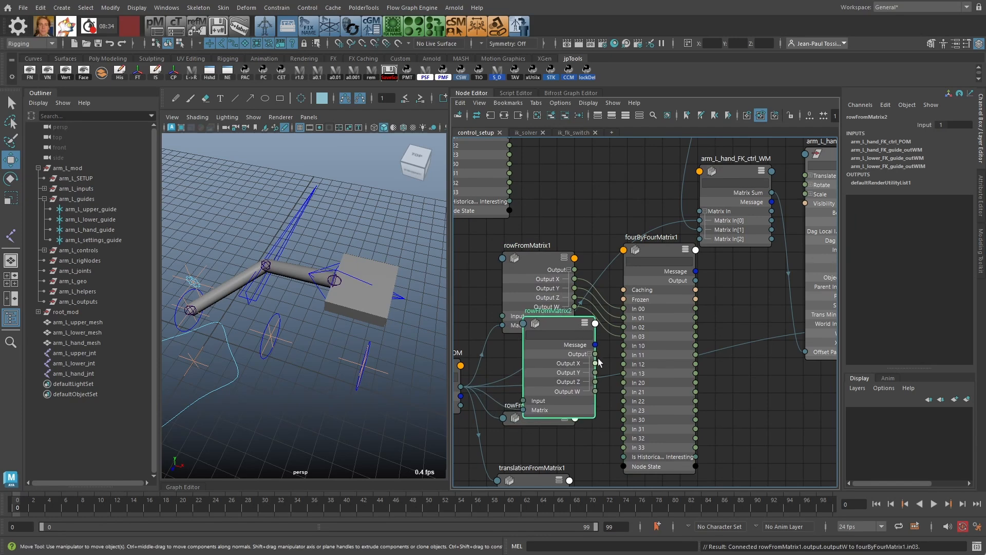
pyautogui.moveTo(595, 363); pyautogui.dragTo(623, 374)
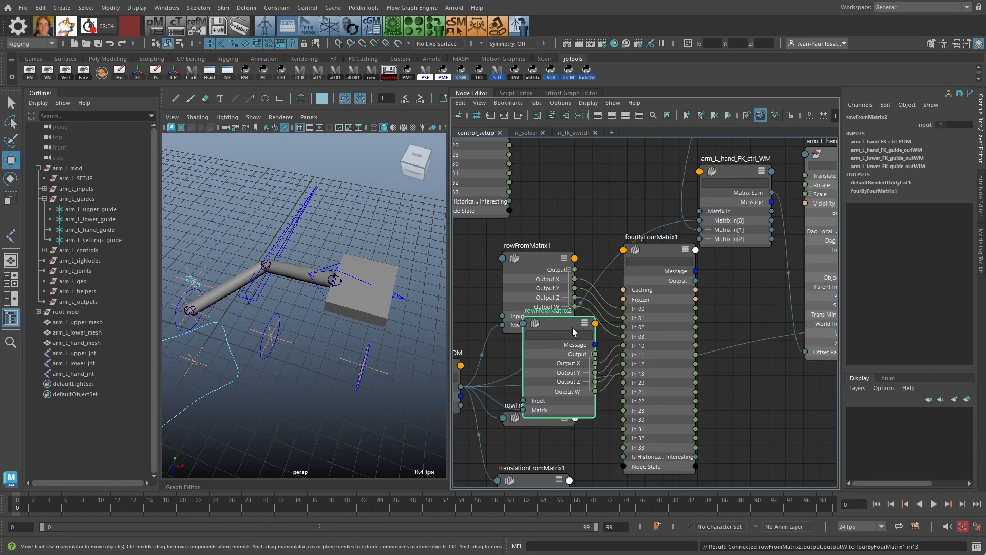
# Step: Collapse rowFromMatrix1 and rowFromMatrix2 and align them one above the other beside fourByFourMatrix1
pyautogui.moveTo(569, 324); pyautogui.dragTo(548, 319)
pyautogui.press('1')
pyautogui.moveTo(544, 256); pyautogui.dragTo(543, 251)
pyautogui.press('1')
pyautogui.moveTo(548, 319); pyautogui.dragTo(548, 324)
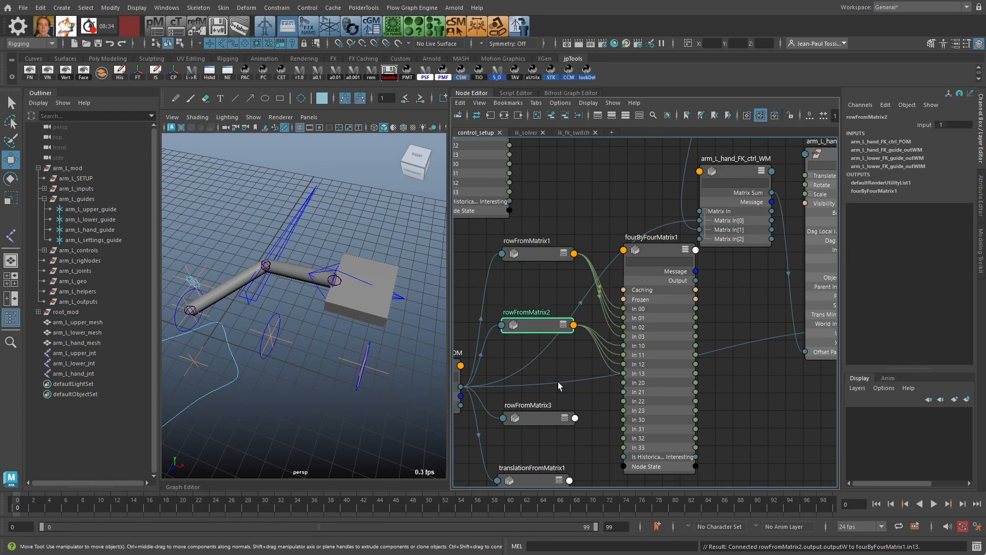
# Step: Connect rowFromMatrix3's Output X, Y, Z and W to In 20 through In 23 of fourByFourMatrix1, and collapse the row node
pyautogui.moveTo(547, 418); pyautogui.dragTo(569, 361)
pyautogui.press('2')
pyautogui.press('3')
pyautogui.click(568, 405)
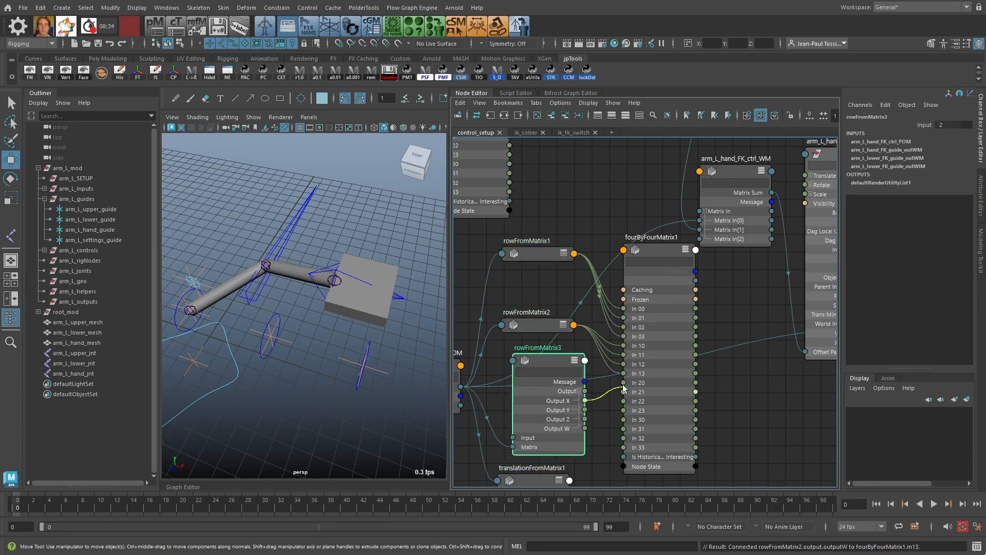
pyautogui.moveTo(625, 389); pyautogui.dragTo(624, 382)
pyautogui.moveTo(585, 409); pyautogui.dragTo(623, 391)
pyautogui.moveTo(585, 419); pyautogui.dragTo(624, 410)
pyautogui.press('1')
pyautogui.moveTo(559, 362); pyautogui.dragTo(551, 365)
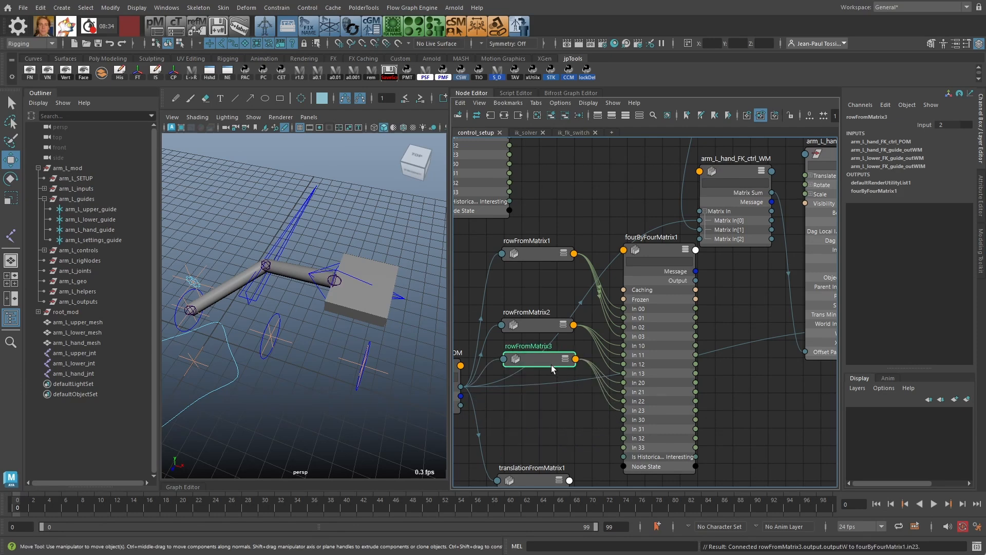
# Step: Stack the three collapsed row nodes closely together and move fourByFourMatrix1 farther away from them
pyautogui.moveTo(538, 253); pyautogui.dragTo(546, 291)
pyautogui.keyDown('alt'); pyautogui.moveTo(583, 378); pyautogui.dragTo(589, 288, button='middle'); pyautogui.keyUp('alt')
pyautogui.click(541, 389)
pyautogui.moveTo(541, 389); pyautogui.dragTo(526, 376)
pyautogui.moveTo(659, 326); pyautogui.dragTo(690, 353)
pyautogui.keyDown('alt'); pyautogui.moveTo(630, 366); pyautogui.dragTo(676, 369, button='middle'); pyautogui.keyUp('alt')
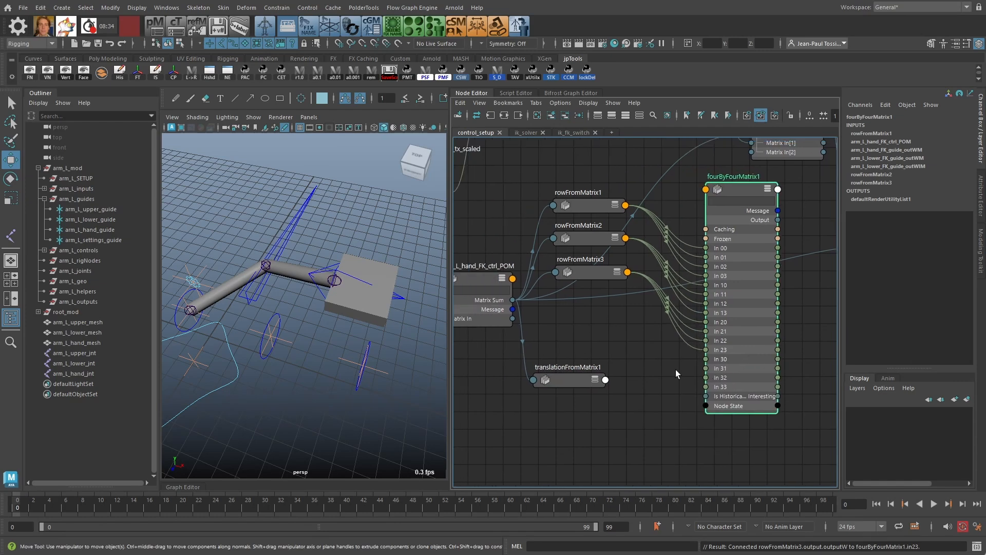
# Step: Create a multiply node near translationFromMatrix1, show all its attributes and place it below fourByFourMatrix1's inputs
pyautogui.scroll(-1, 637, 416)
pyautogui.click(620, 430)
pyautogui.press('Tab')
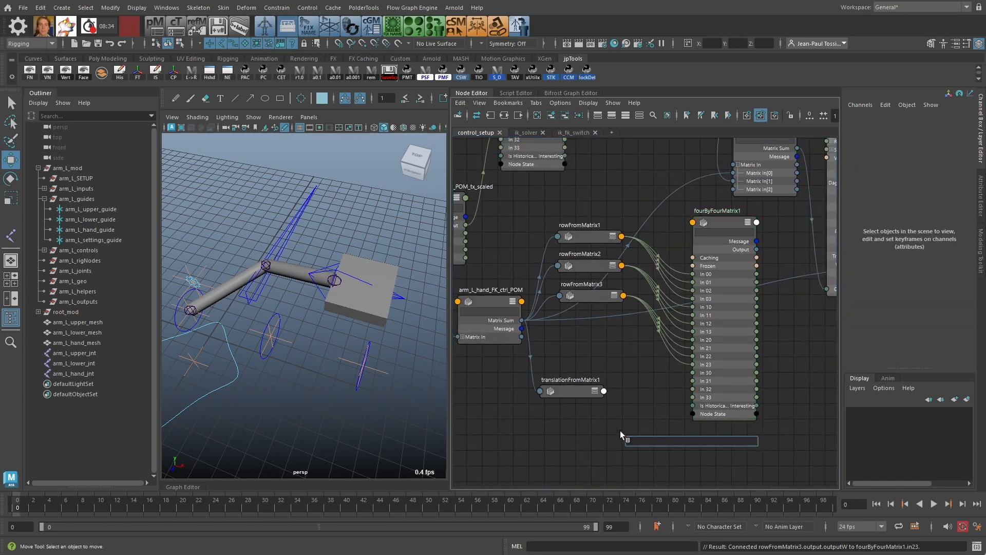
pyautogui.write('mult')
pyautogui.press('Down')
pyautogui.press('Down')
pyautogui.press('Down')
pyautogui.press('Down')
pyautogui.press('Down')
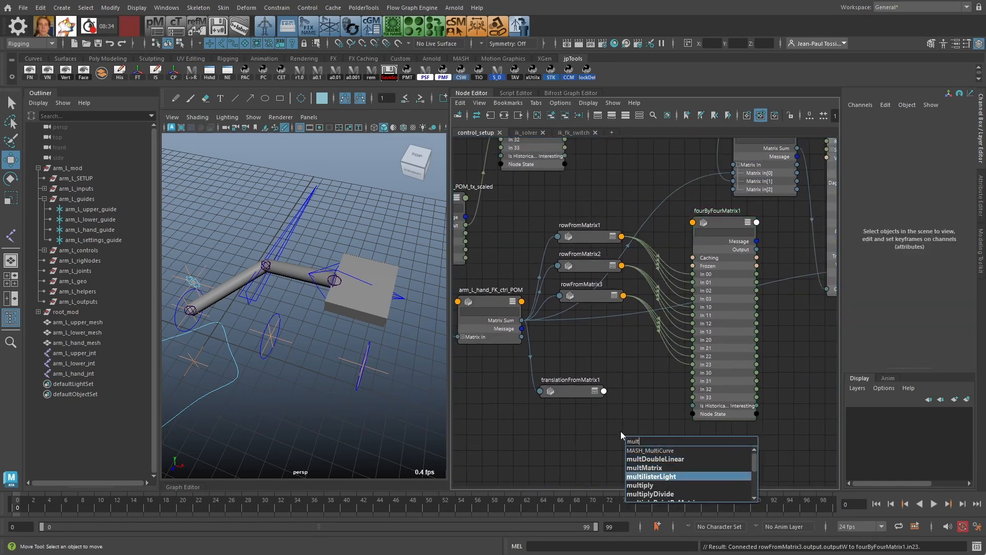
pyautogui.press('Return')
pyautogui.press('3')
pyautogui.moveTo(651, 446); pyautogui.dragTo(649, 420)
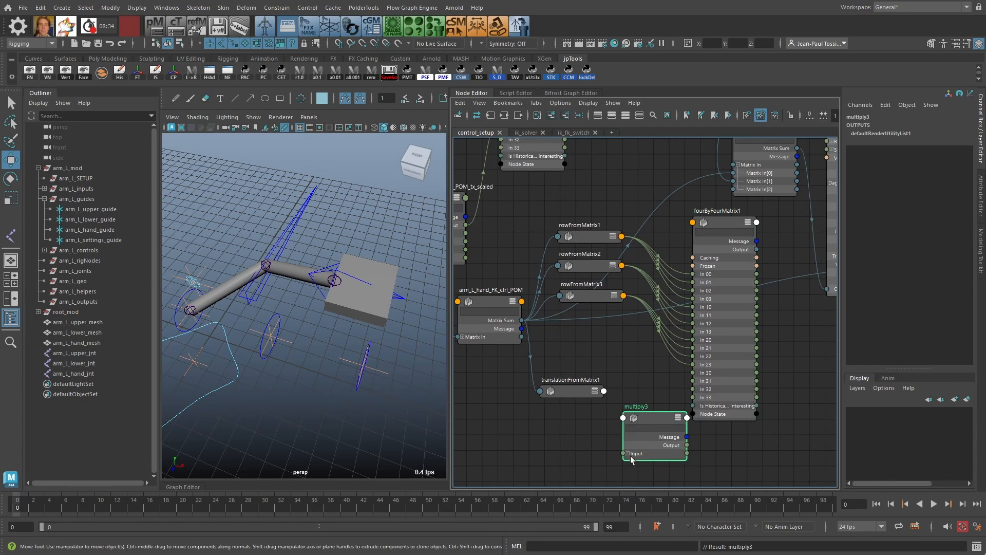
# Step: Expand translationFromMatrix1 and connect its Output X to Input[0] of the new multiply node
pyautogui.moveTo(630, 456); pyautogui.dragTo(585, 399)
pyautogui.click(579, 395)
pyautogui.press('3')
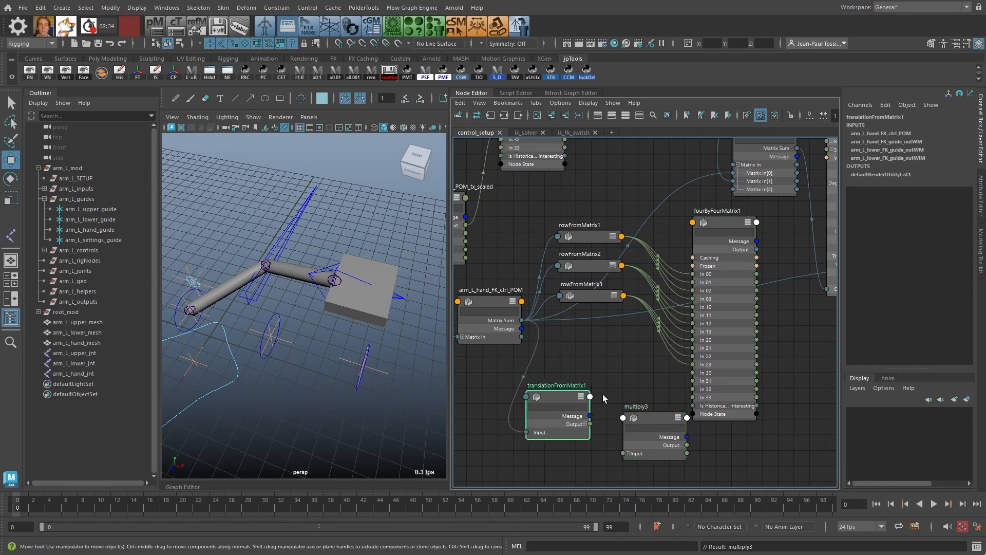
pyautogui.click(627, 453)
pyautogui.click(585, 424)
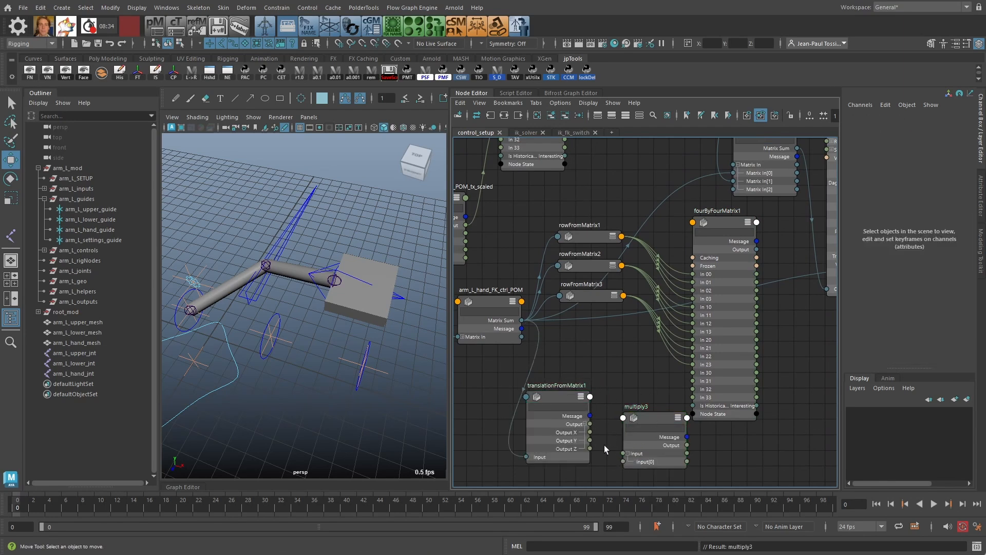
pyautogui.moveTo(590, 433); pyautogui.dragTo(623, 462)
pyautogui.moveTo(636, 416); pyautogui.dragTo(639, 417)
pyautogui.scroll(-2, 642, 398)
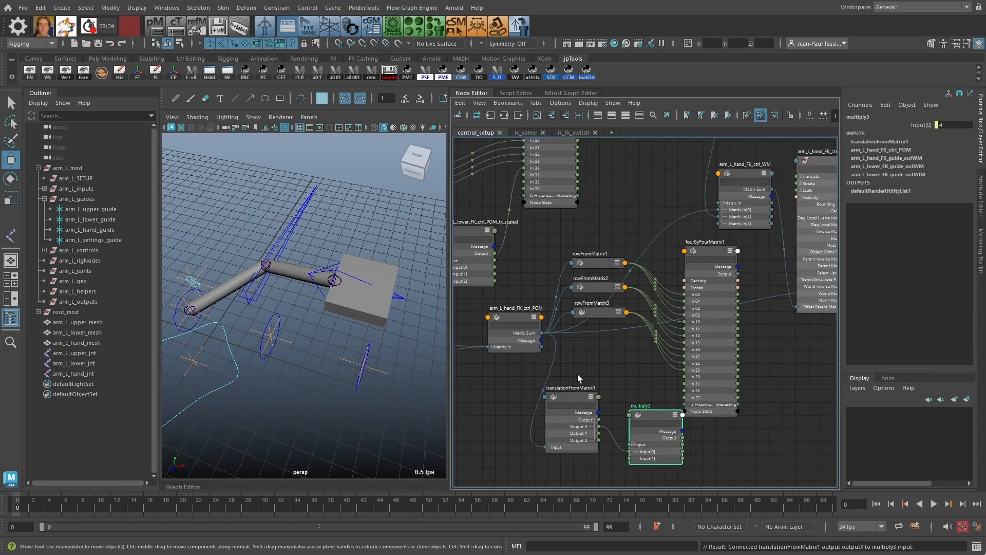
# Step: Connect the Lower Length Scaler of arm_L_settings_ctrl to Input[1] of the new multiply node
pyautogui.click(574, 394)
pyautogui.scroll(-2, 597, 380)
pyautogui.keyDown('alt'); pyautogui.moveTo(588, 372); pyautogui.dragTo(630, 312, button='middle'); pyautogui.keyUp('alt')
pyautogui.keyDown('alt'); pyautogui.moveTo(574, 378); pyautogui.dragTo(702, 386, button='middle'); pyautogui.keyUp('alt')
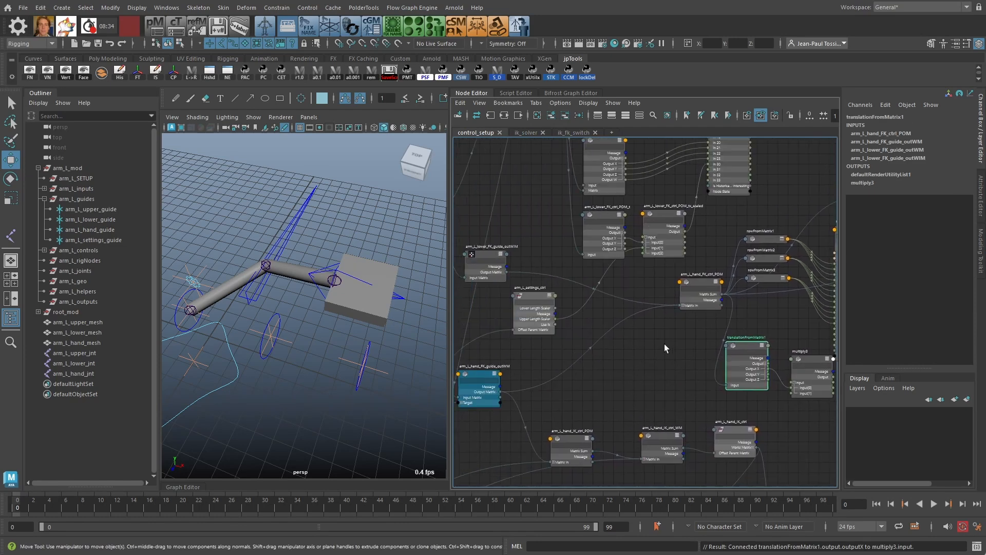
pyautogui.keyDown('alt'); pyautogui.moveTo(567, 334); pyautogui.dragTo(638, 338, button='middle'); pyautogui.keyUp('alt')
pyautogui.scroll(2, 638, 339)
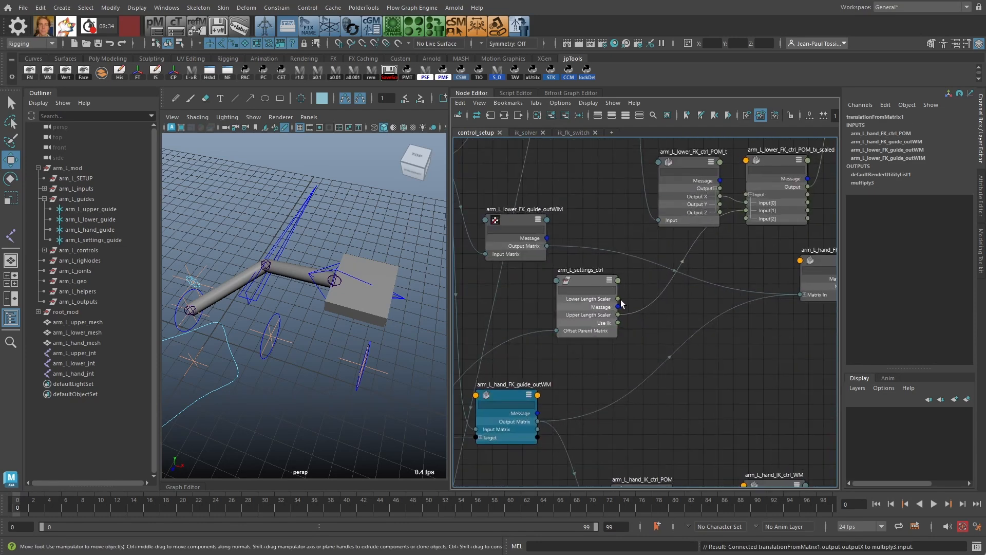
pyautogui.moveTo(622, 302); pyautogui.dragTo(719, 378)
pyautogui.moveTo(662, 322); pyautogui.dragTo(652, 315)
pyautogui.moveTo(746, 343); pyautogui.dragTo(716, 345)
pyautogui.keyDown('alt'); pyautogui.moveTo(759, 368); pyautogui.dragTo(699, 363, button='middle'); pyautogui.keyUp('alt')
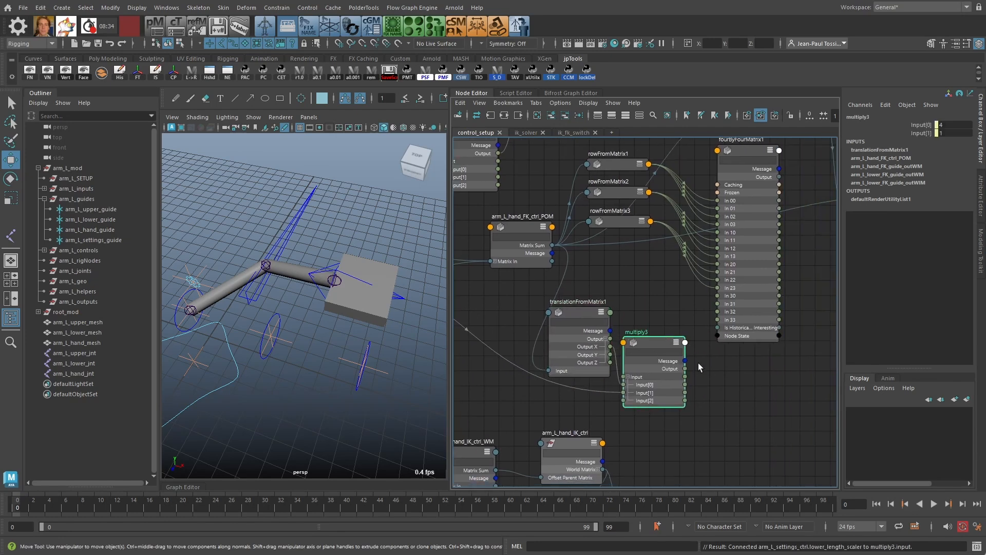
# Step: Connect the new multiply node's Output to In 30 of fourByFourMatrix1
pyautogui.moveTo(686, 369); pyautogui.dragTo(718, 297)
pyautogui.keyDown('alt'); pyautogui.moveTo(745, 249); pyautogui.dragTo(731, 315, button='middle'); pyautogui.keyUp('alt')
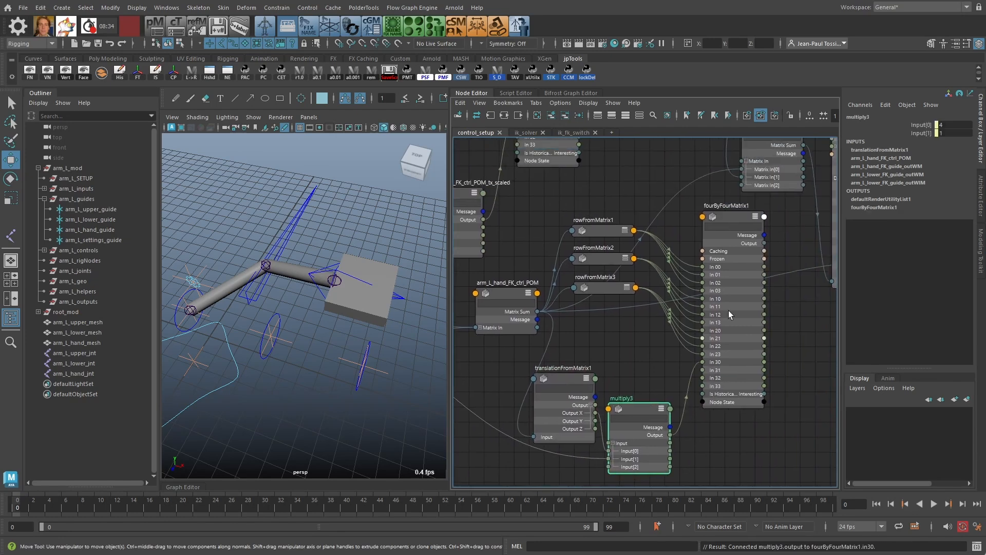
pyautogui.moveTo(733, 220); pyautogui.dragTo(730, 228)
# Step: Reroute arm_L_hand_FK_ctrl_POM's connections to arm_L_hand_FK_ctrl_WM and arm_L_hand_FK_ctrl_outLocalM so they come from fourByFourMatrix1's Output
pyautogui.keyDown('alt'); pyautogui.moveTo(767, 227); pyautogui.dragTo(709, 288, button='middle'); pyautogui.keyUp('alt')
pyautogui.scroll(-1, 708, 287)
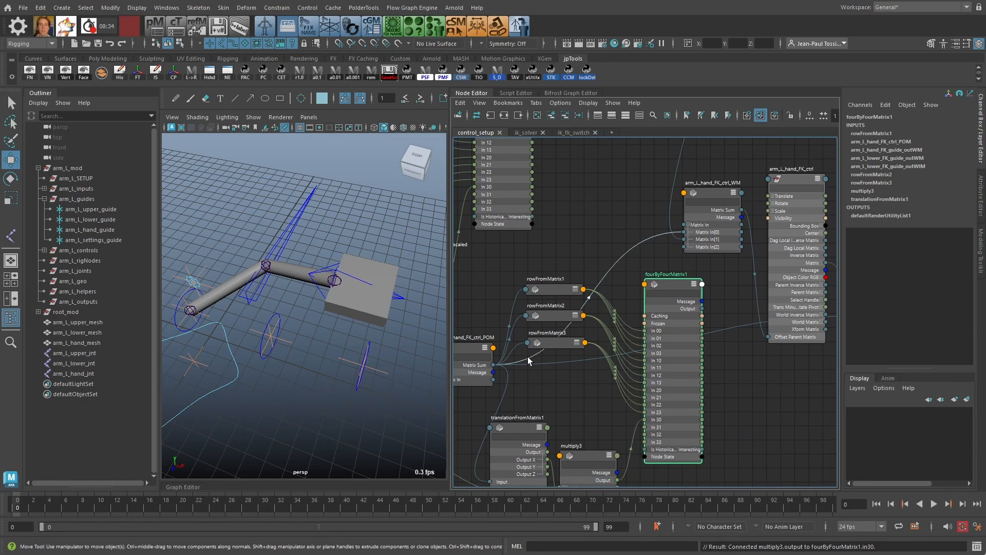
pyautogui.moveTo(524, 363); pyautogui.dragTo(702, 308)
pyautogui.moveTo(469, 351); pyautogui.dragTo(465, 352)
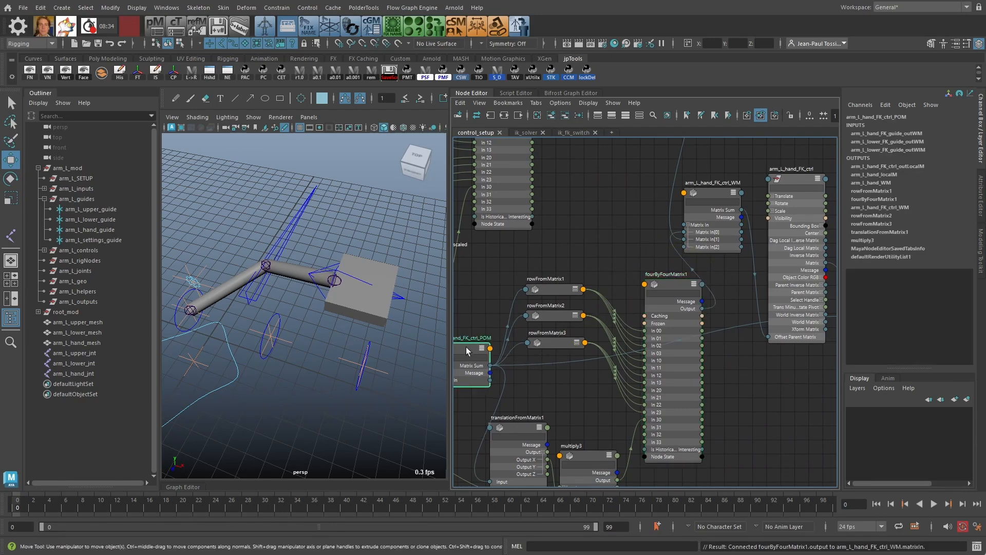
pyautogui.click(516, 366)
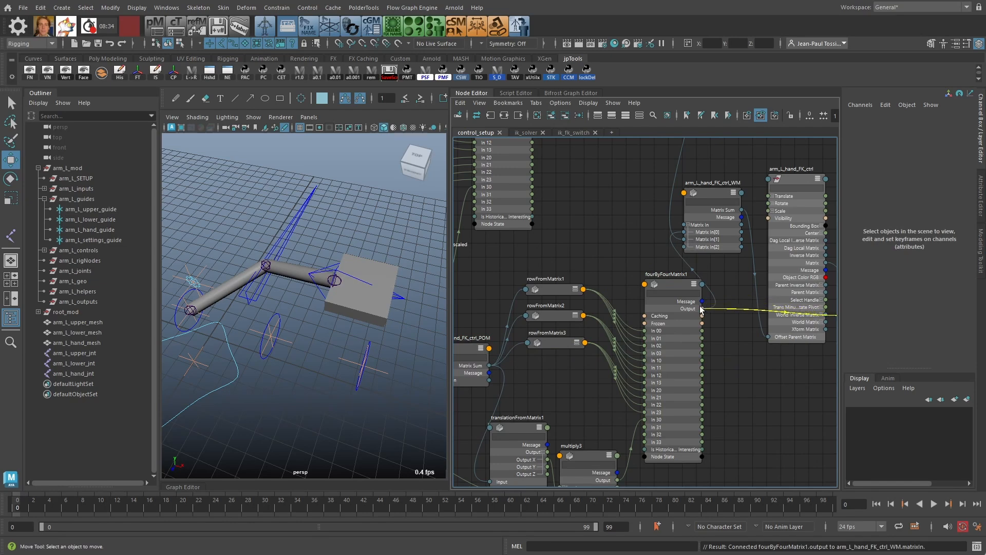
pyautogui.click(676, 285)
# Step: Test the Lower Length Scaler of arm_L_settings_ctrl by lowering it to 0.5, and undo the change
pyautogui.scroll(-3, 728, 303)
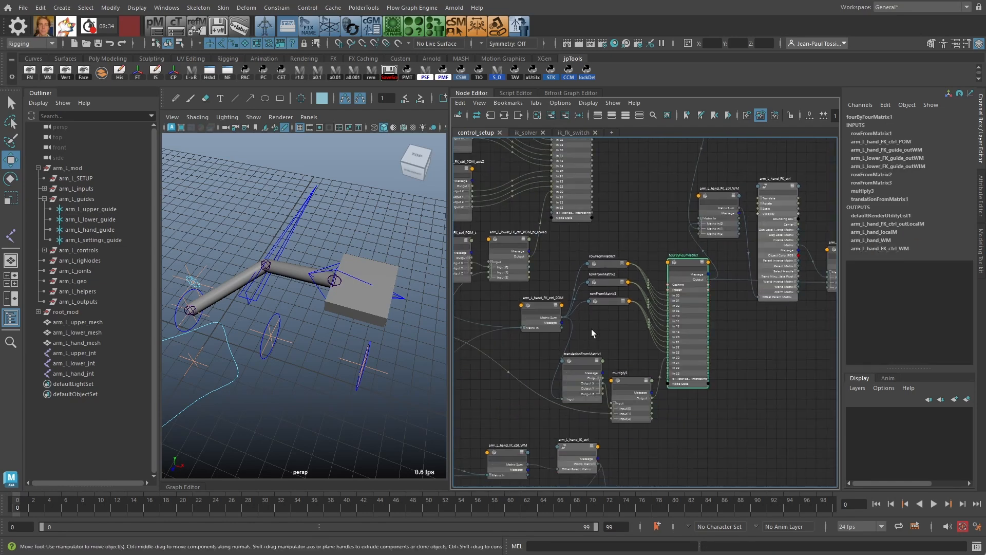
pyautogui.keyDown('alt'); pyautogui.moveTo(617, 320); pyautogui.dragTo(685, 325, button='middle'); pyautogui.keyUp('alt')
pyautogui.scroll(-1, 519, 329)
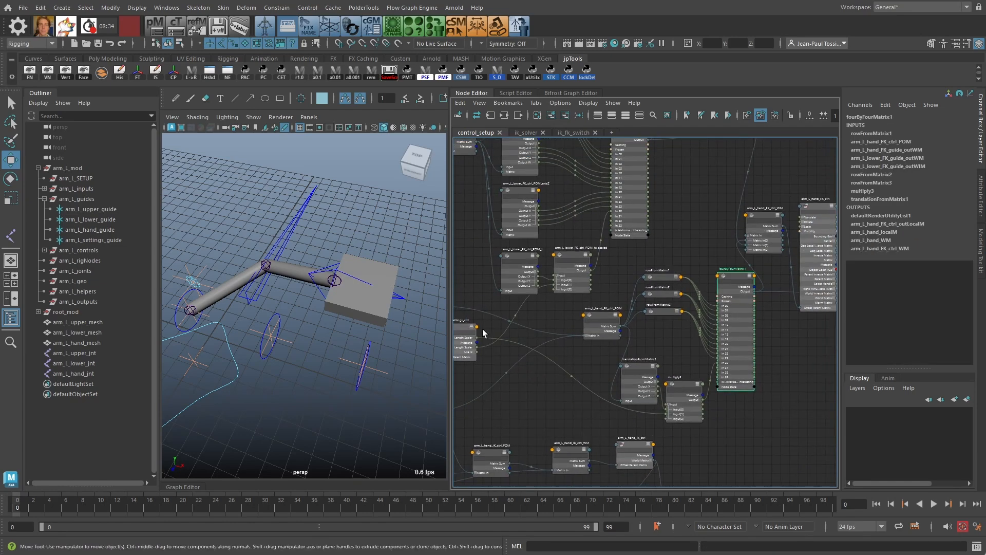
pyautogui.keyDown('alt'); pyautogui.moveTo(519, 329); pyautogui.dragTo(572, 345, button='middle'); pyautogui.keyUp('alt')
pyautogui.click(516, 351)
pyautogui.click(899, 141)
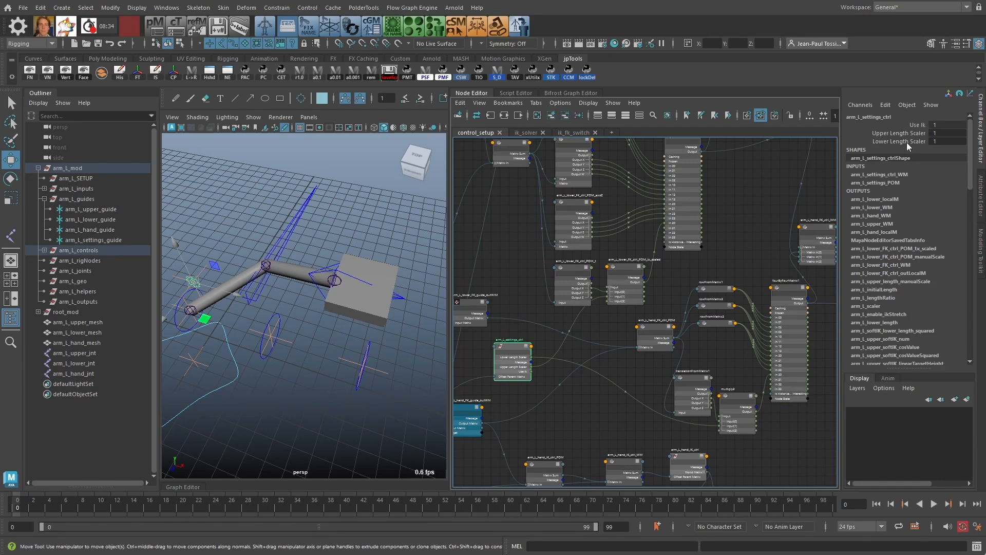
pyautogui.moveTo(375, 391); pyautogui.dragTo(360, 396, button='middle')
pyautogui.hotkey('ctrl', 'z')
pyautogui.hotkey('ctrl', 'z')
pyautogui.hotkey('ctrl', 'z')
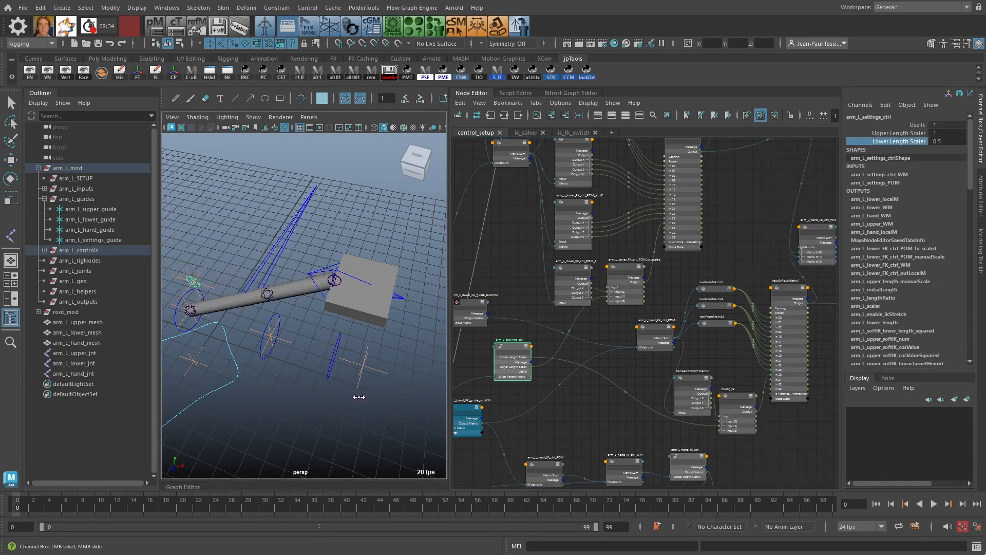
# Step: Arrange arm_L_hand_FK_ctrl_POM_t and arm_L_hand_FK_ctrl_POM_tx_scaled below the axis nodes, beside the manualScale node
pyautogui.click(655, 335)
pyautogui.scroll(3, 655, 336)
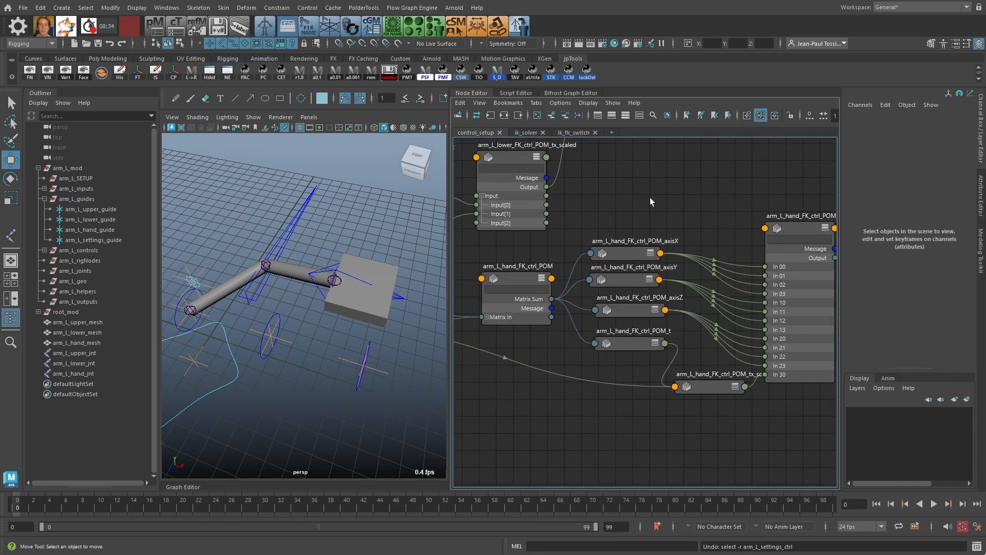
pyautogui.scroll(-1, 652, 205)
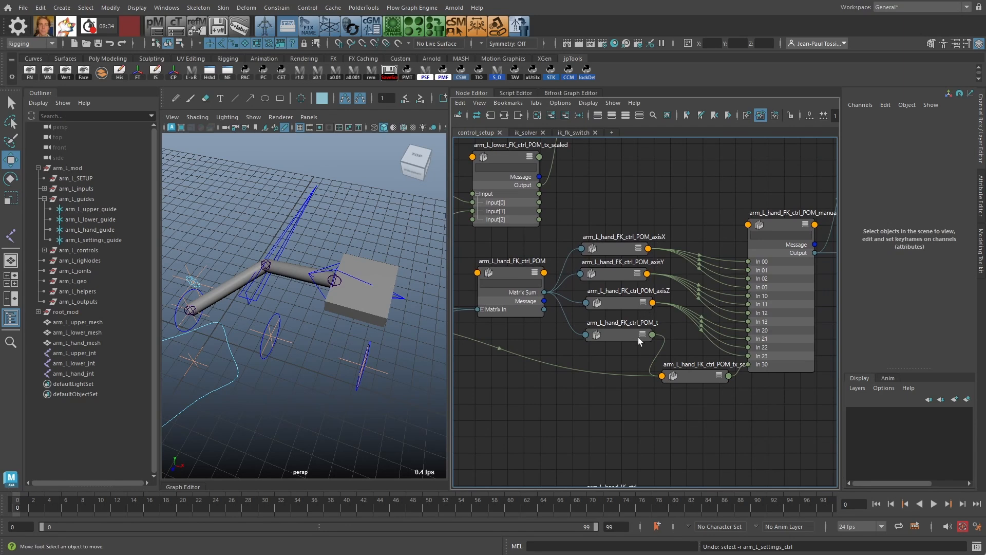
pyautogui.moveTo(640, 341); pyautogui.dragTo(637, 342)
pyautogui.click(721, 374)
pyautogui.moveTo(721, 374); pyautogui.dragTo(707, 390)
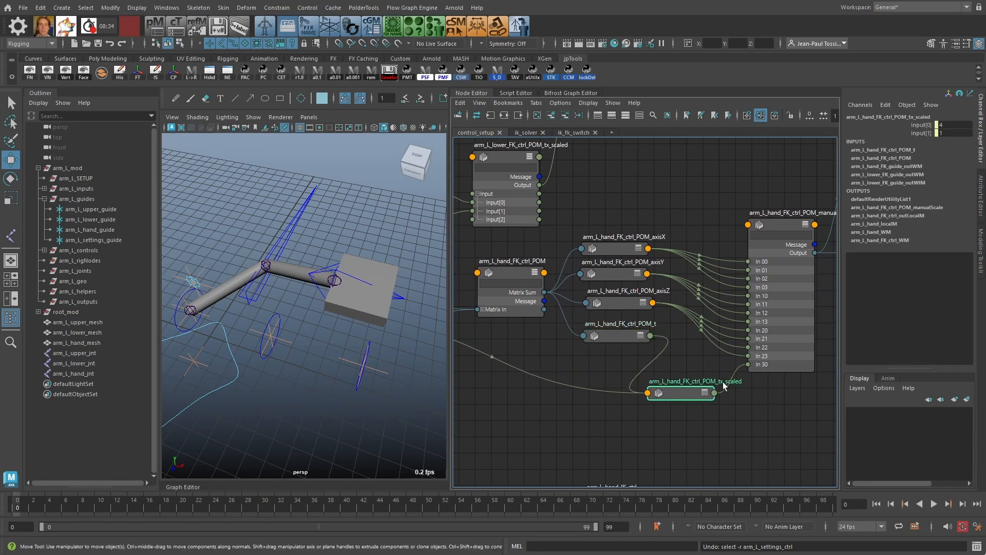
pyautogui.keyDown('alt'); pyautogui.moveTo(783, 237); pyautogui.dragTo(724, 250, button='middle'); pyautogui.keyUp('alt')
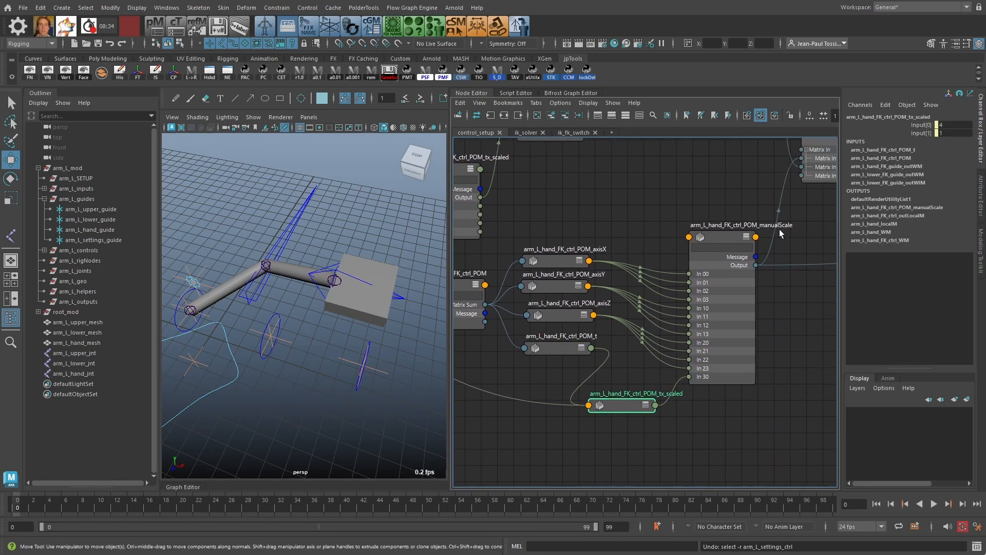
pyautogui.moveTo(732, 242); pyautogui.dragTo(732, 243)
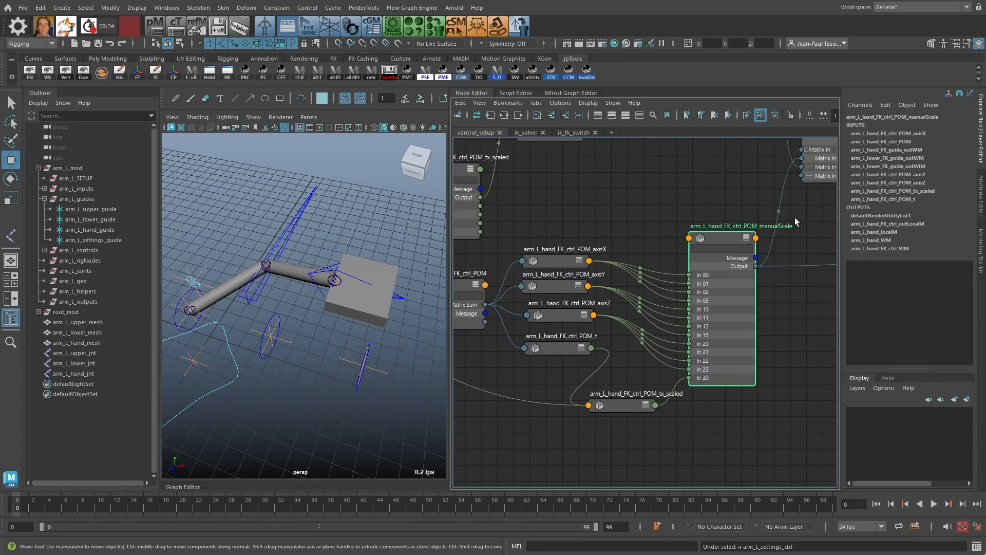
# Step: Fine-tune the positions of arm_L_hand_FK_ctrl_POM and its t and tx_scaled nodes within the control setup graph
pyautogui.click(736, 189)
pyautogui.scroll(-5, 736, 189)
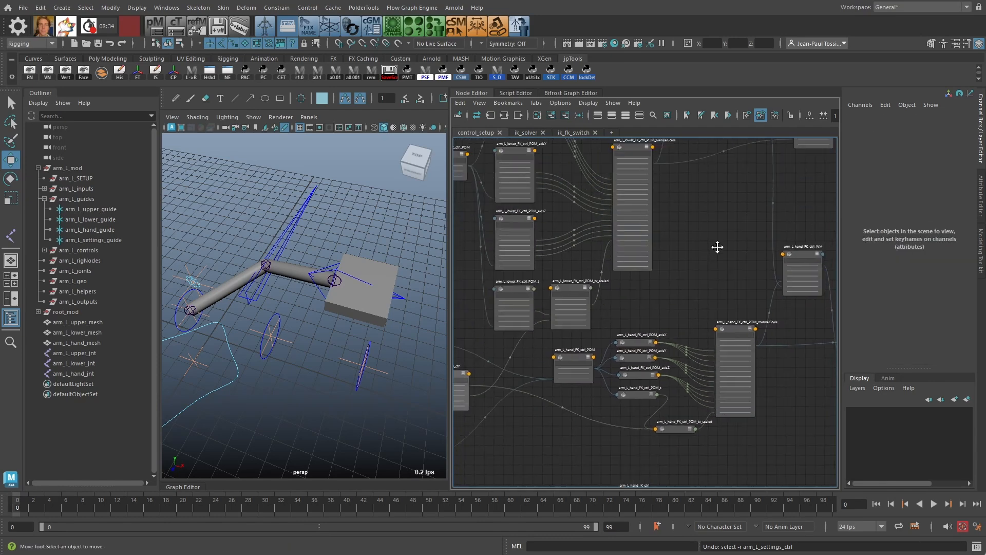
pyautogui.scroll(-2, 615, 225)
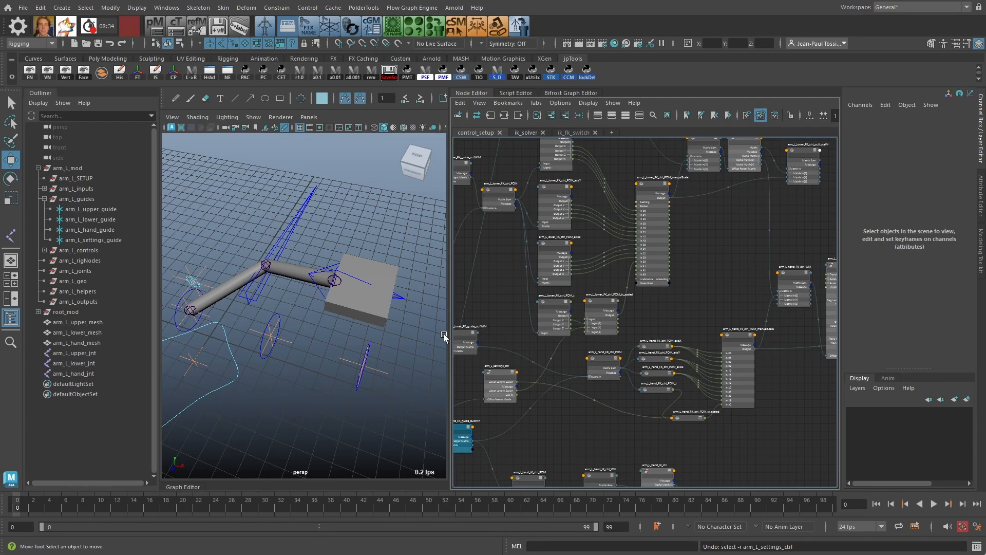
pyautogui.moveTo(579, 422)
pyautogui.mouseDown(button='middle')
pyautogui.moveTo(615, 392)
pyautogui.moveTo(567, 436)
pyautogui.mouseUp(button='middle')
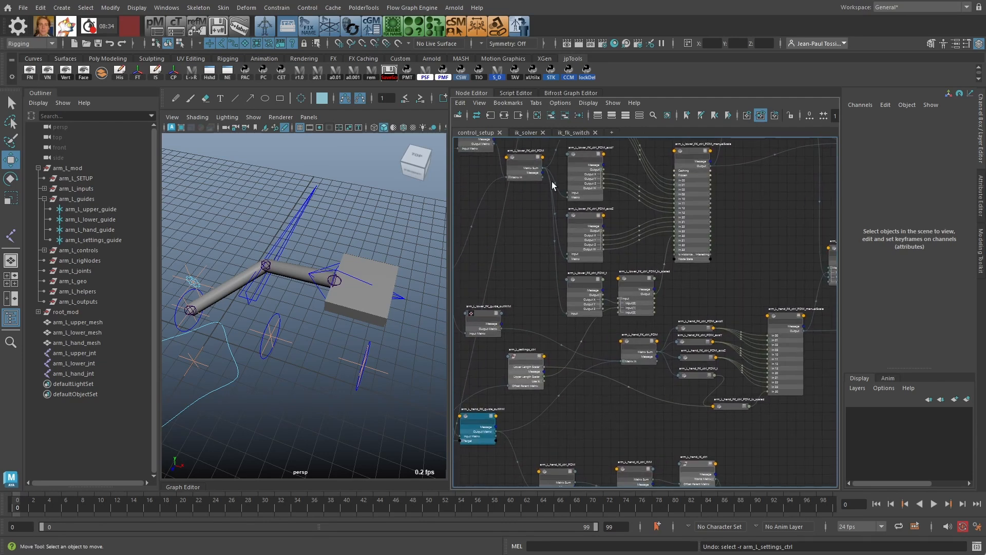
pyautogui.scroll(2, 660, 377)
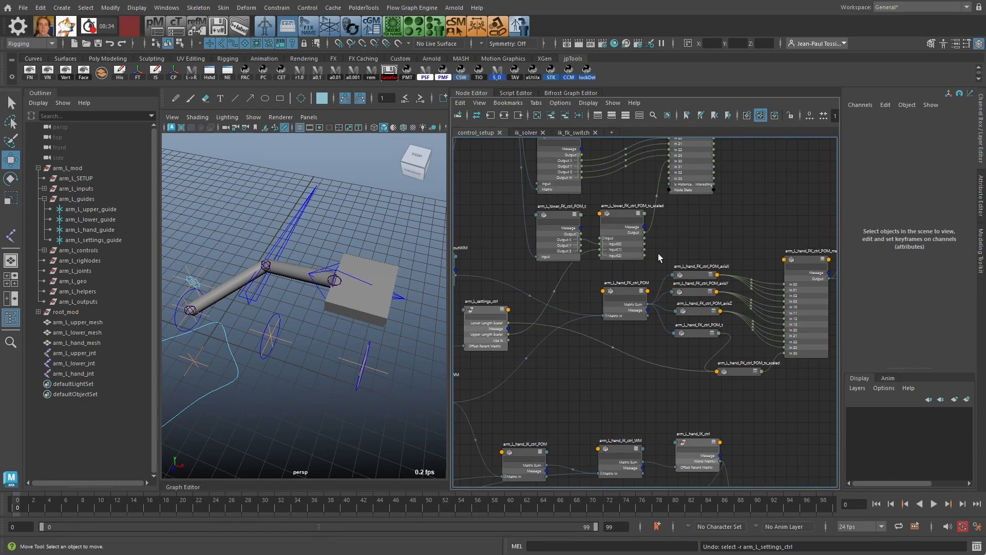
pyautogui.moveTo(634, 291); pyautogui.dragTo(631, 292)
pyautogui.moveTo(705, 335); pyautogui.dragTo(699, 339)
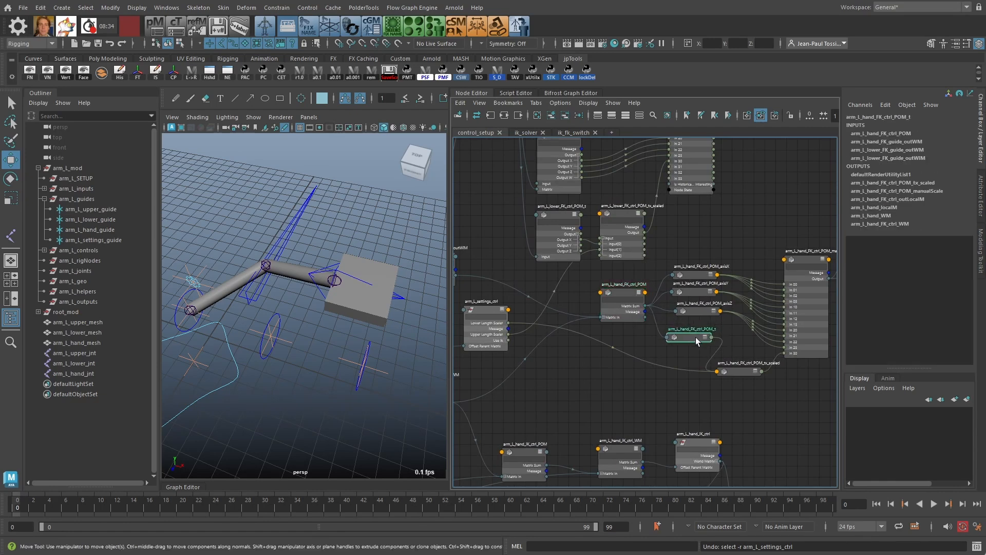
pyautogui.moveTo(738, 371); pyautogui.dragTo(735, 366)
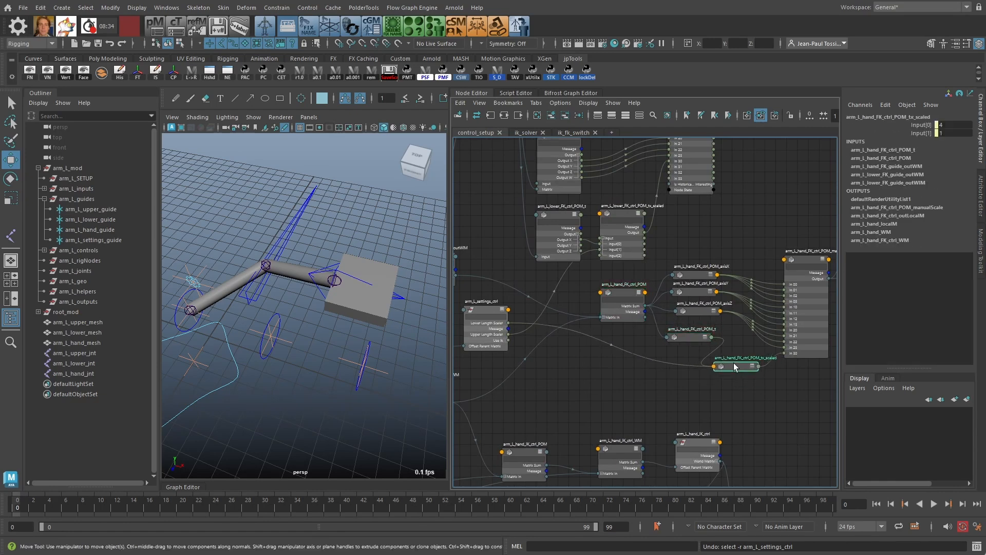
# Step: Examine how the arm's initial length nodes feed the manualScale length nodes in the ik_solver graph
pyautogui.click(811, 257)
pyautogui.scroll(-1, 616, 359)
pyautogui.moveTo(616, 358); pyautogui.dragTo(646, 359, button='middle')
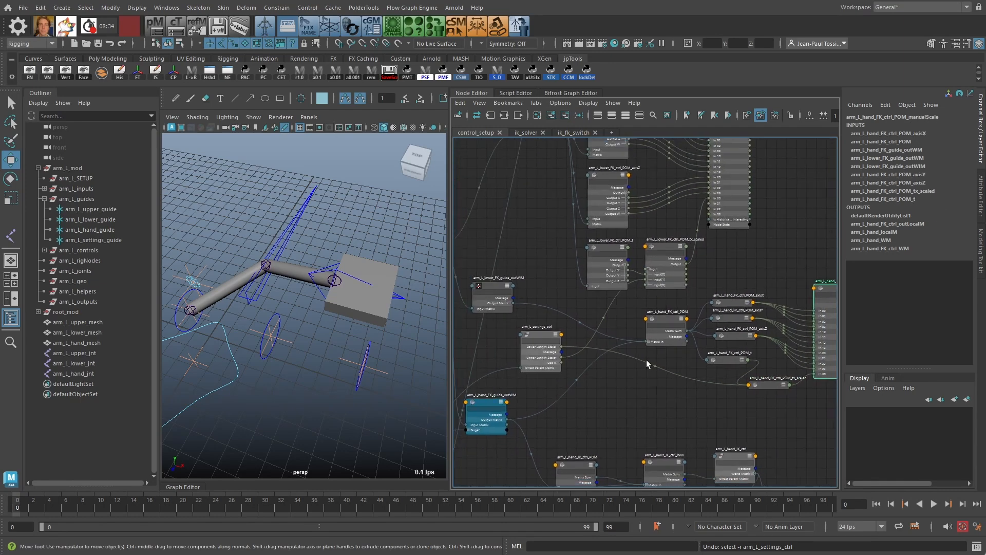
pyautogui.click(528, 132)
pyautogui.scroll(5, 719, 308)
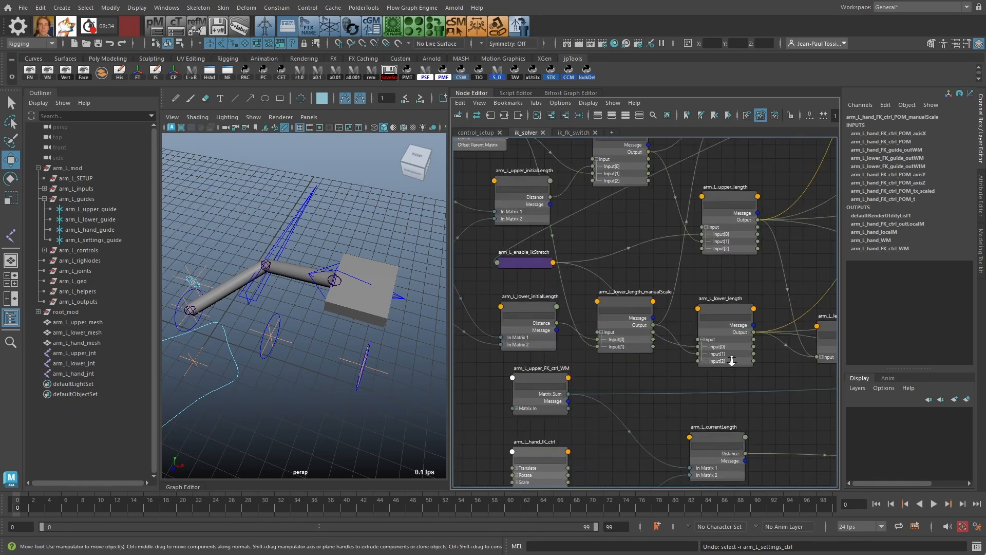
pyautogui.scroll(-2, 686, 326)
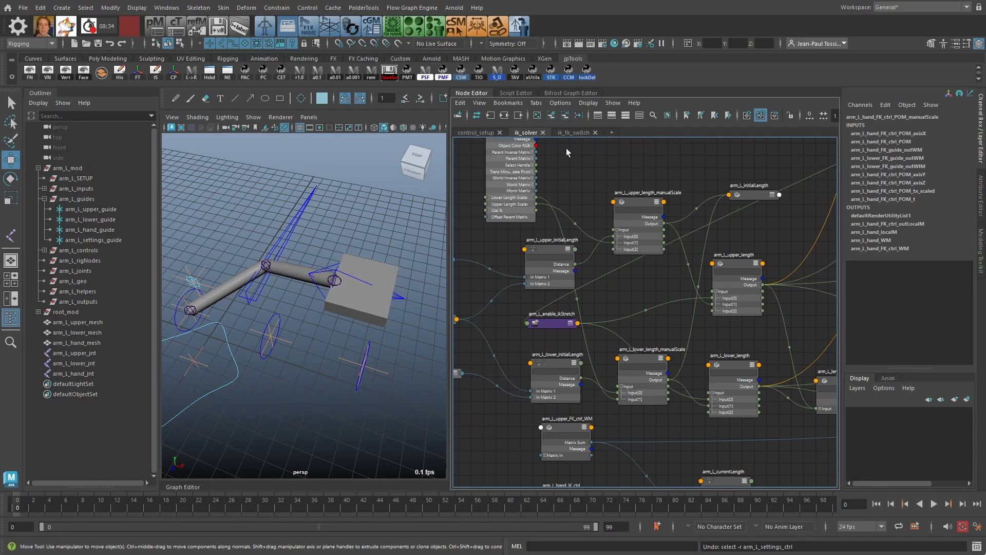
pyautogui.moveTo(583, 226); pyautogui.dragTo(596, 251, button='middle')
pyautogui.click(562, 275)
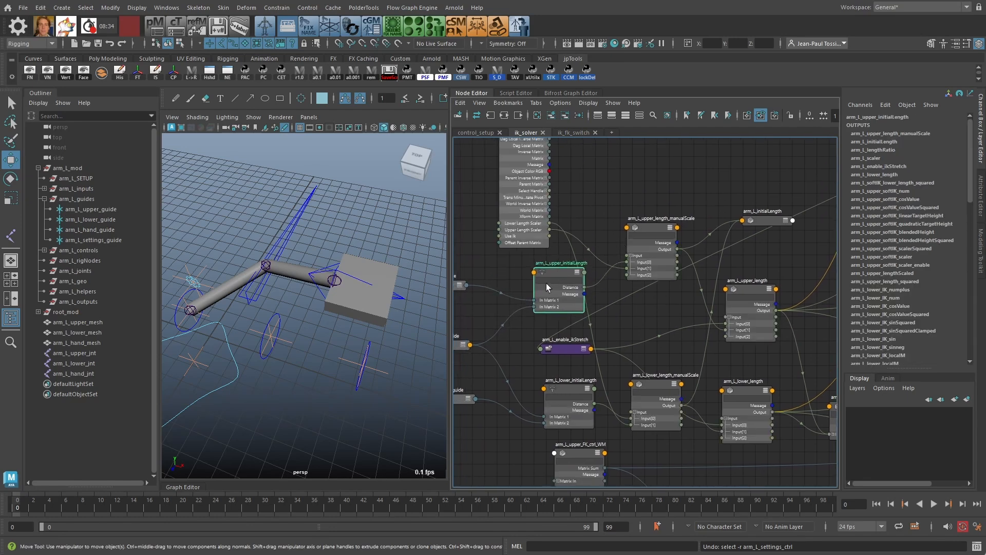
pyautogui.scroll(-2, 547, 283)
pyautogui.moveTo(497, 340); pyautogui.dragTo(472, 335, button='middle')
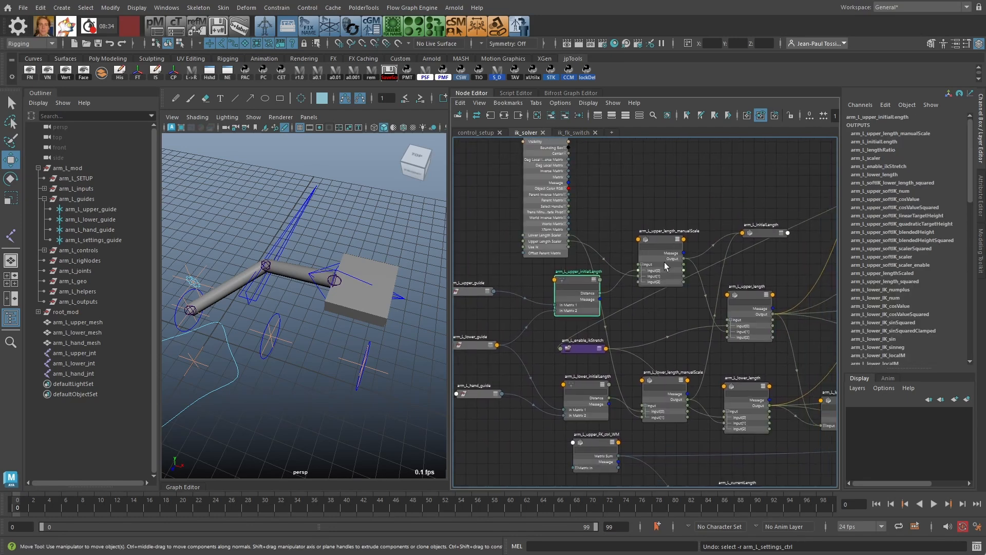
# Step: Add arm_L_upper_length_manualScale and arm_L_lower_length_manualScale from the ik_solver graph to the control_setup graph
pyautogui.click(659, 237)
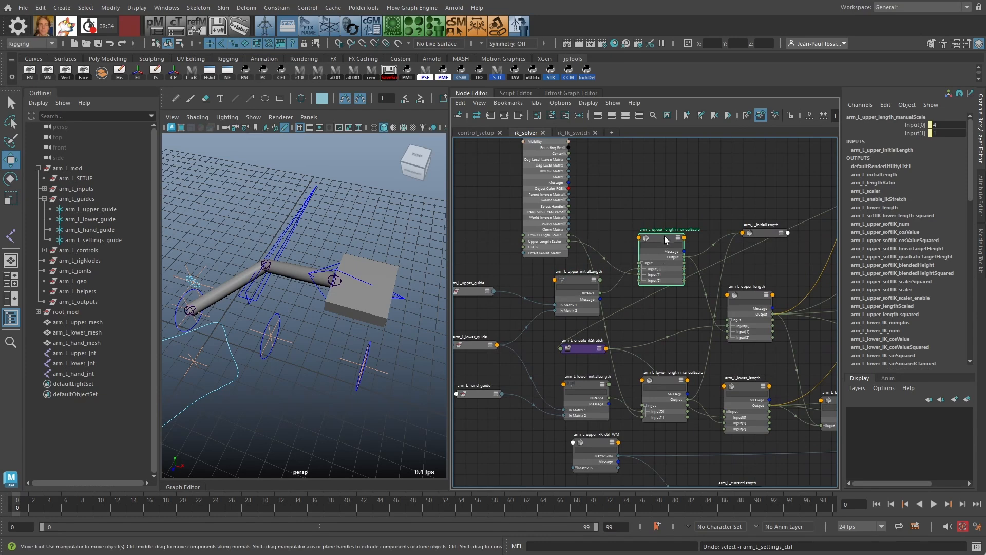
pyautogui.moveTo(724, 317); pyautogui.dragTo(679, 322, button='middle')
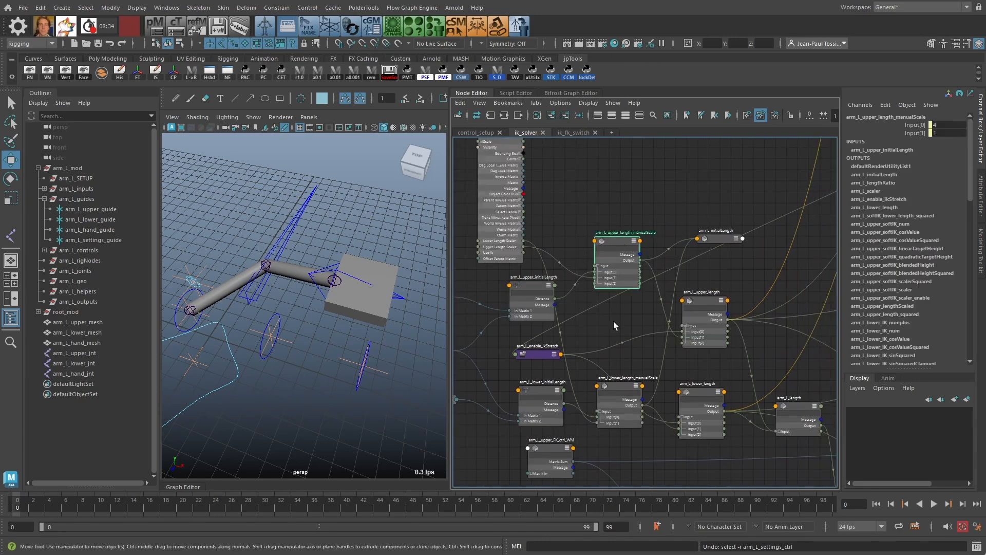
pyautogui.click(624, 386)
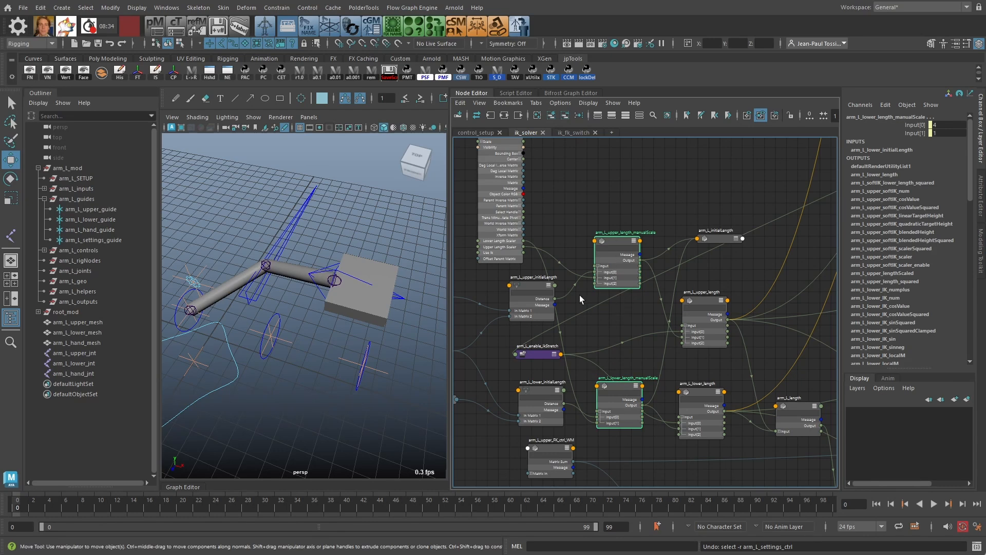
pyautogui.keyDown('alt'); pyautogui.moveTo(523, 286); pyautogui.dragTo(563, 283, button='middle'); pyautogui.keyUp('alt')
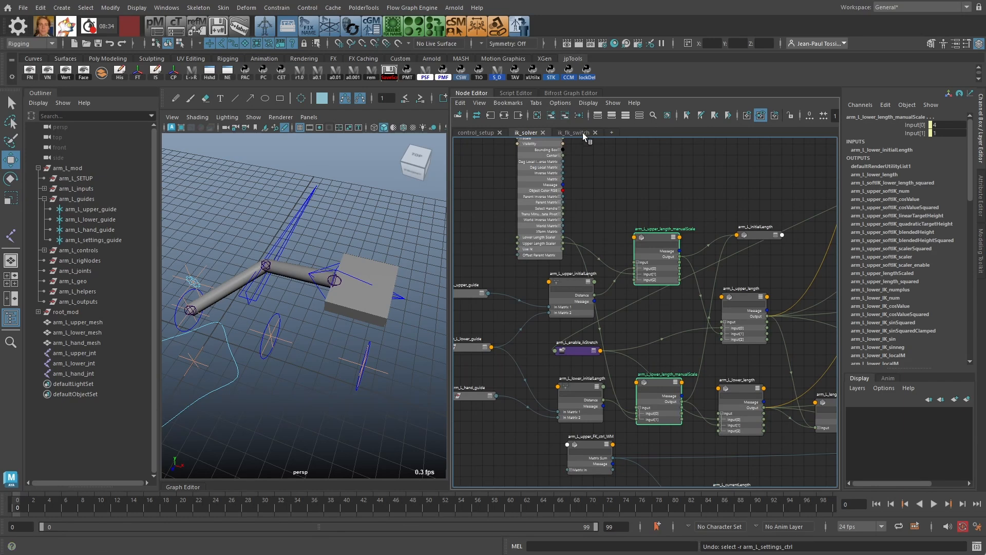
pyautogui.click(479, 132)
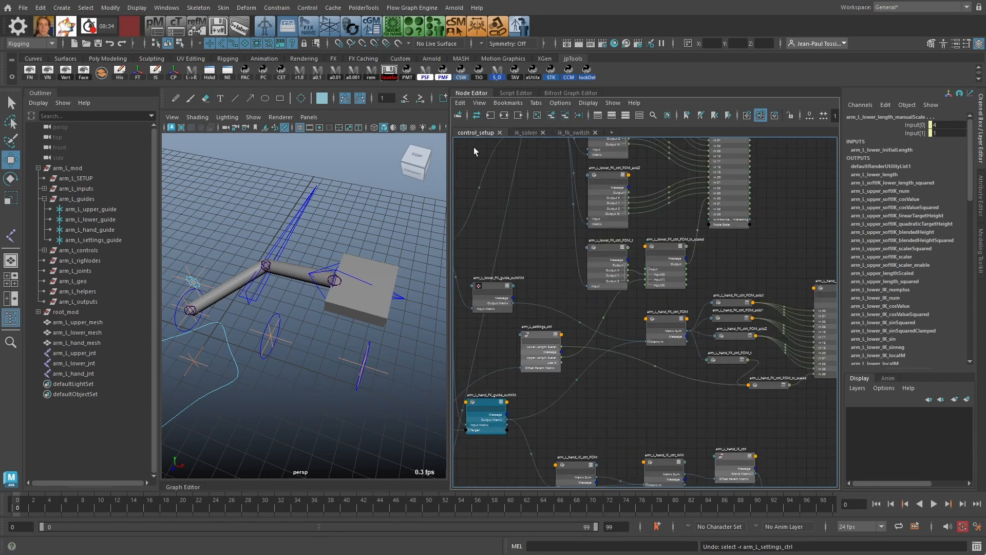
pyautogui.click(505, 115)
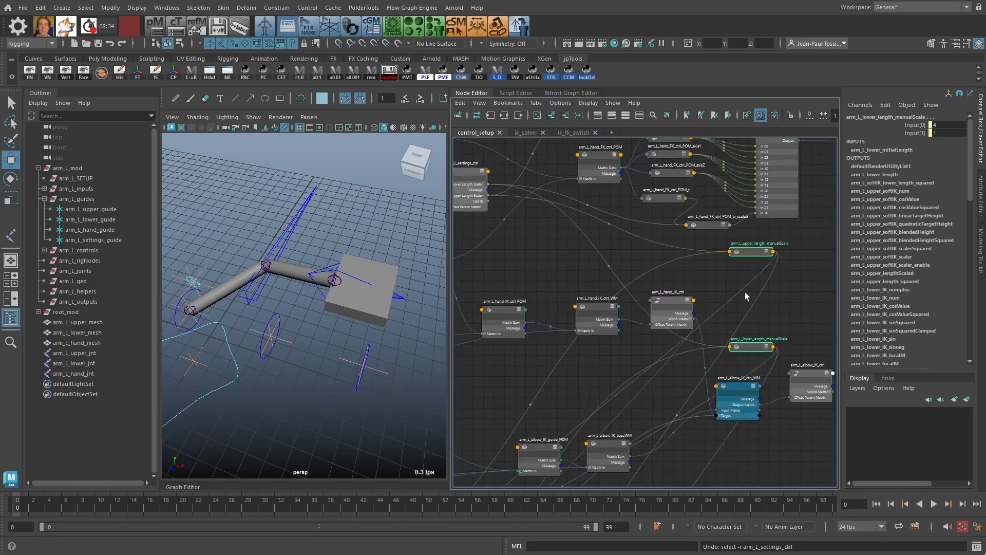
# Step: Move both length manualScale nodes near the hand control nodes, placing arm_L_upper_length_manualScale just above arm_L_settings_ctrl
pyautogui.moveTo(749, 249); pyautogui.dragTo(564, 258)
pyautogui.click(644, 239)
pyautogui.keyDown('alt'); pyautogui.moveTo(645, 238); pyautogui.dragTo(727, 313, button='middle'); pyautogui.keyUp('alt')
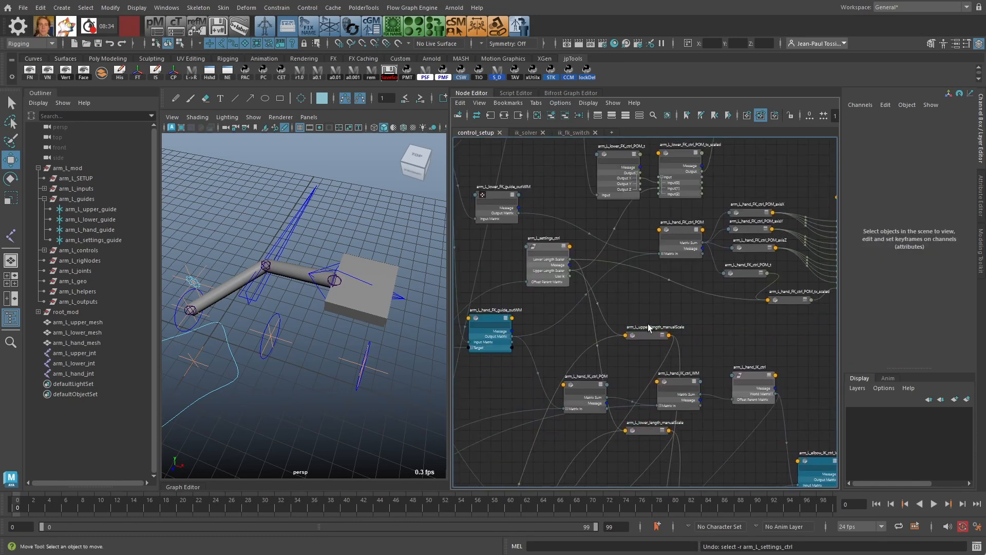
pyautogui.moveTo(648, 334); pyautogui.dragTo(583, 223)
pyautogui.keyDown('alt'); pyautogui.moveTo(603, 171); pyautogui.dragTo(661, 299, button='middle'); pyautogui.keyUp('alt')
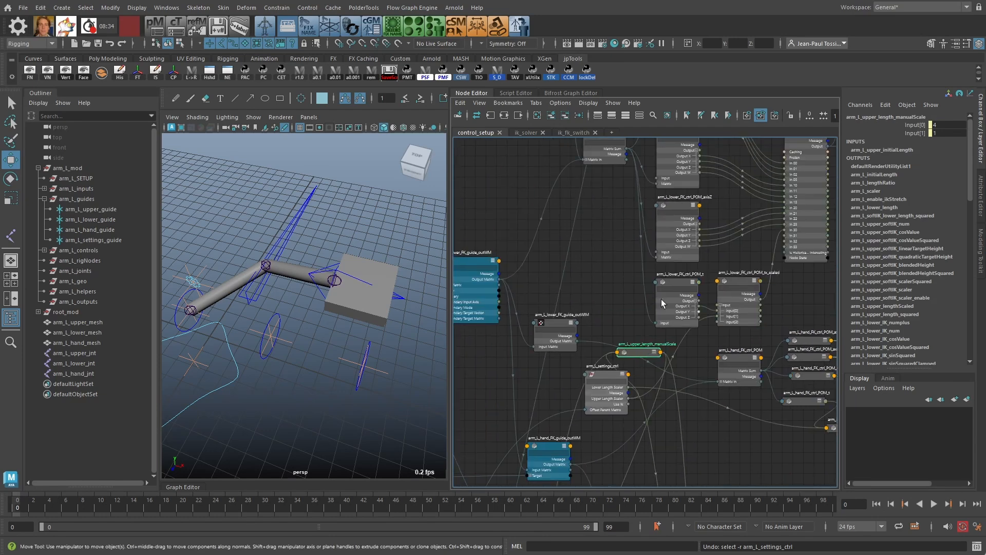
# Step: Collapse the axisX, axisY and axisZ nodes of arm_L_lower_FK_ctrl_POM and stack them closely beside it
pyautogui.keyDown('alt'); pyautogui.moveTo(705, 225); pyautogui.dragTo(632, 390, button='middle'); pyautogui.keyUp('alt')
pyautogui.keyDown('alt'); pyautogui.moveTo(607, 253); pyautogui.dragTo(620, 219, button='middle'); pyautogui.keyUp('alt')
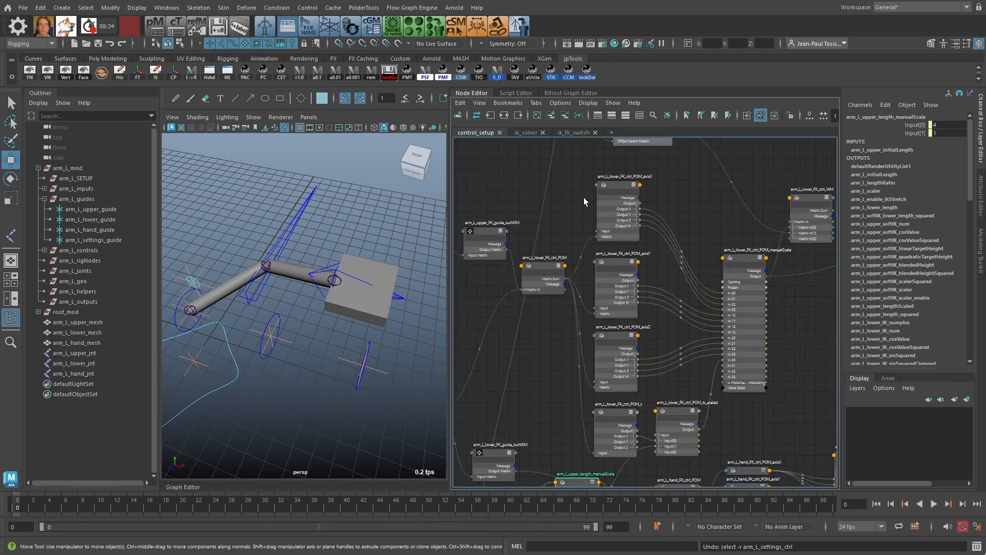
pyautogui.moveTo(621, 188); pyautogui.dragTo(622, 351)
pyautogui.press('1')
pyautogui.click(641, 212)
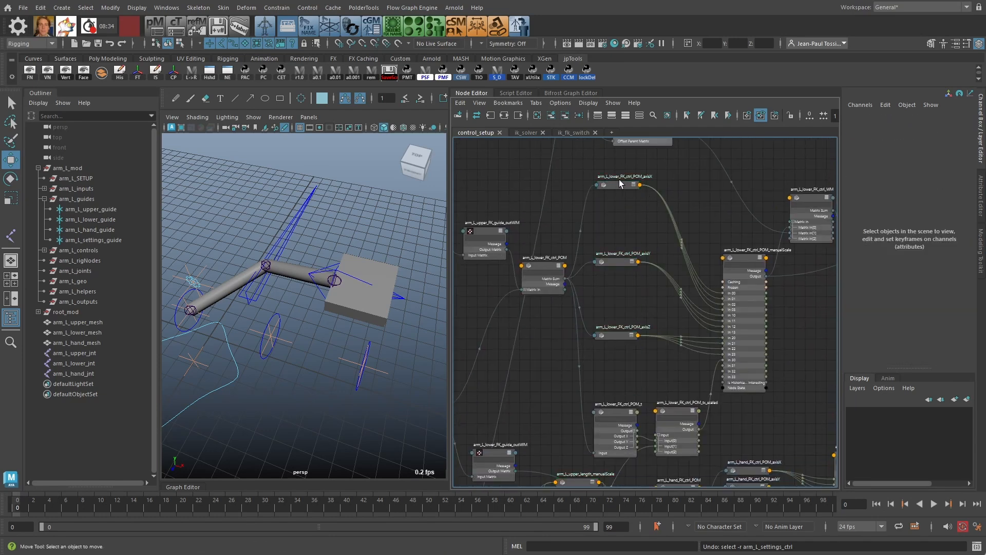
pyautogui.moveTo(619, 182); pyautogui.dragTo(621, 247)
pyautogui.moveTo(615, 329); pyautogui.dragTo(618, 273)
pyautogui.click(660, 263)
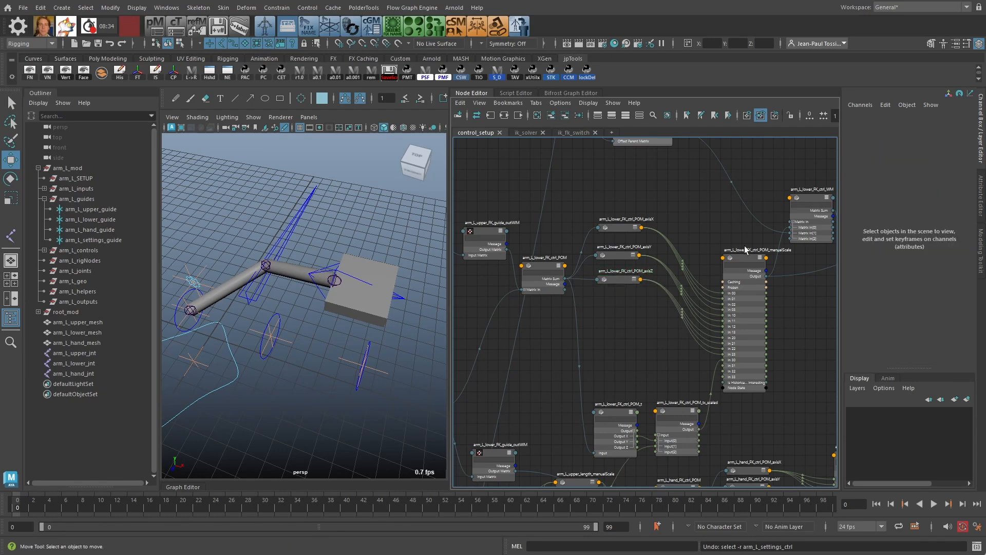
# Step: Raise arm_L_lower_FK_ctrl_POM_manualScale and arrange the arm_L_lower_FK_ctrl_POM t and tx_scaled nodes directly below the axis nodes
pyautogui.moveTo(744, 248); pyautogui.dragTo(745, 225)
pyautogui.moveTo(616, 409); pyautogui.dragTo(618, 339)
pyautogui.moveTo(680, 409); pyautogui.dragTo(619, 315)
pyautogui.click(664, 343)
pyautogui.moveTo(664, 342); pyautogui.dragTo(660, 336)
pyautogui.keyDown('alt'); pyautogui.moveTo(636, 356); pyautogui.dragTo(649, 282, button='middle'); pyautogui.keyUp('alt')
pyautogui.moveTo(626, 243); pyautogui.dragTo(616, 228)
pyautogui.moveTo(680, 263); pyautogui.dragTo(678, 259)
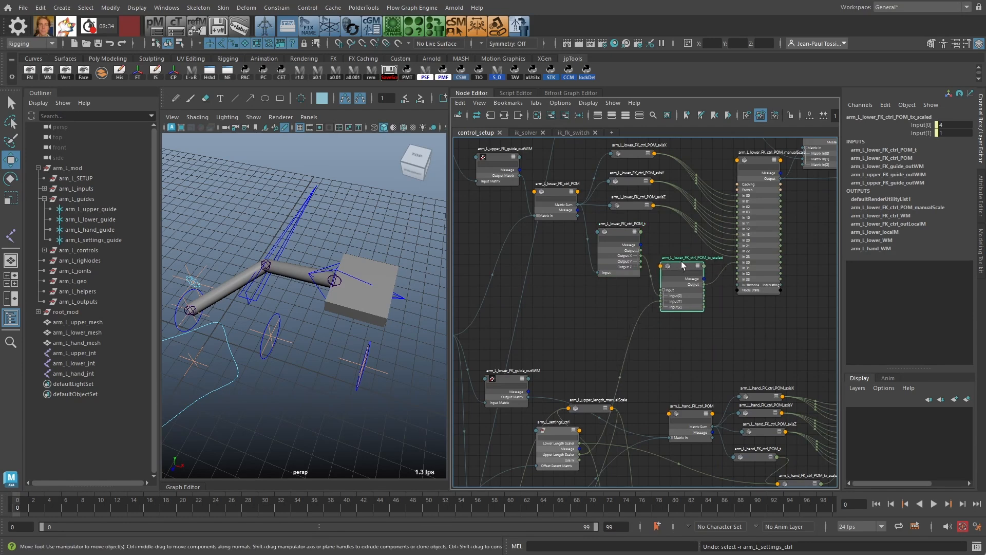
# Step: Connect arm_L_upper_length_manualScale's Output to In 30 of arm_L_lower_FK_ctrl_POM_manualScale, and move the replaced tx_scaled node aside
pyautogui.click(601, 310)
pyautogui.moveTo(590, 406); pyautogui.dragTo(614, 308)
pyautogui.press('2')
pyautogui.keyDown('alt'); pyautogui.moveTo(630, 312); pyautogui.dragTo(631, 318, button='middle'); pyautogui.keyUp('alt')
pyautogui.scroll(1, 781, 253)
pyautogui.keyDown('alt'); pyautogui.moveTo(691, 335); pyautogui.dragTo(658, 359, button='middle'); pyautogui.keyUp('alt')
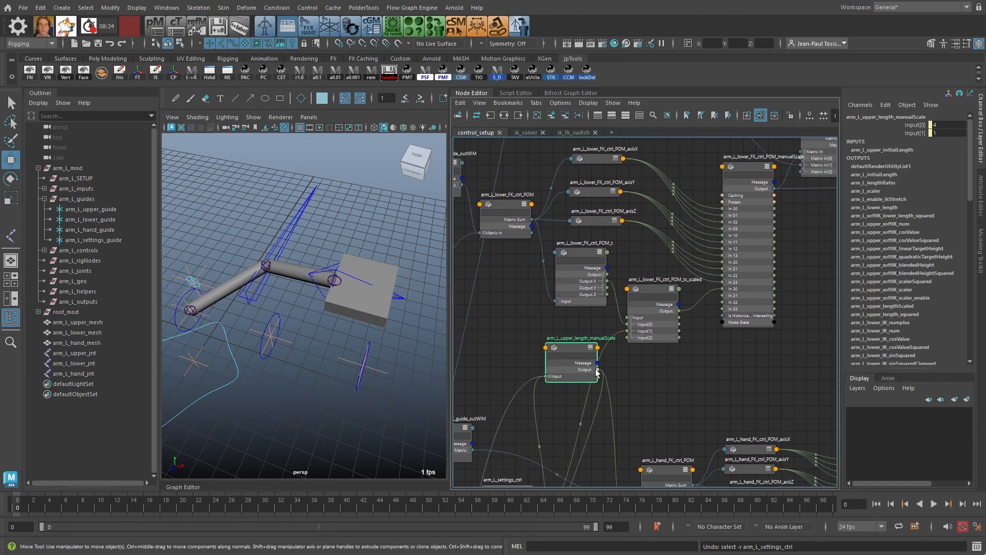
pyautogui.moveTo(610, 376); pyautogui.dragTo(725, 292)
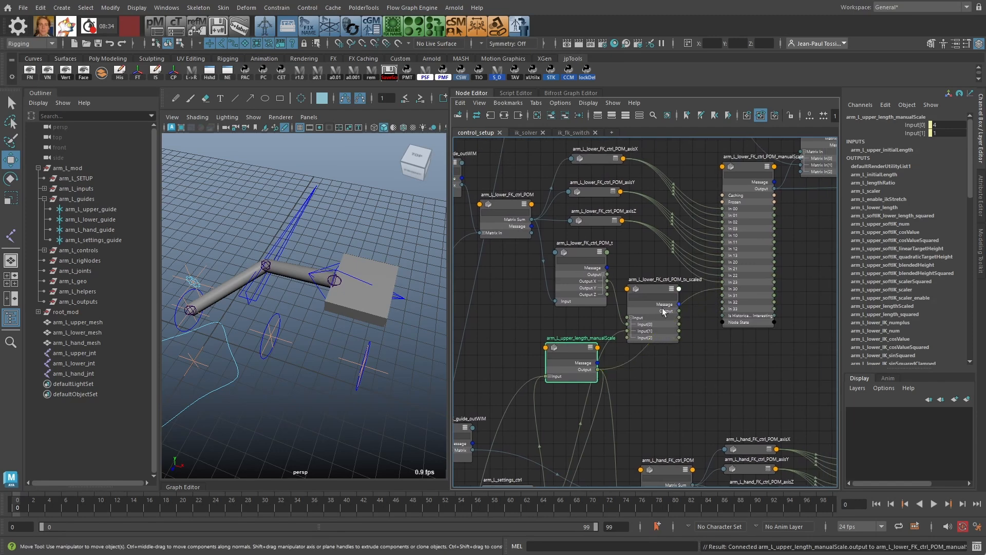
pyautogui.moveTo(663, 311); pyautogui.dragTo(605, 282)
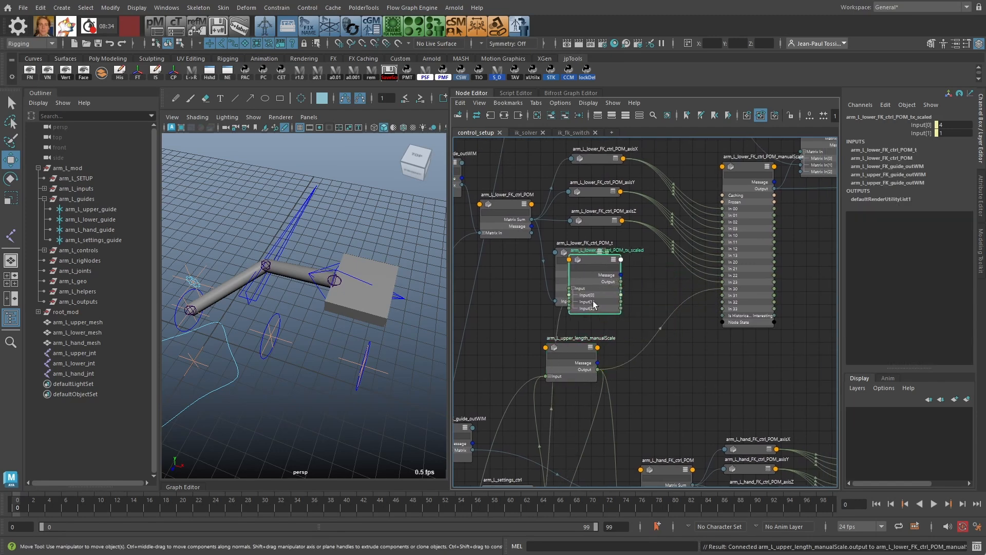
pyautogui.moveTo(581, 348); pyautogui.dragTo(604, 345)
# Step: Expand arm_L_lower_length_manualScale to show its connected attributes and position it above the hand IK control nodes
pyautogui.keyDown('alt'); pyautogui.moveTo(653, 377); pyautogui.dragTo(646, 184, button='middle'); pyautogui.keyUp('alt')
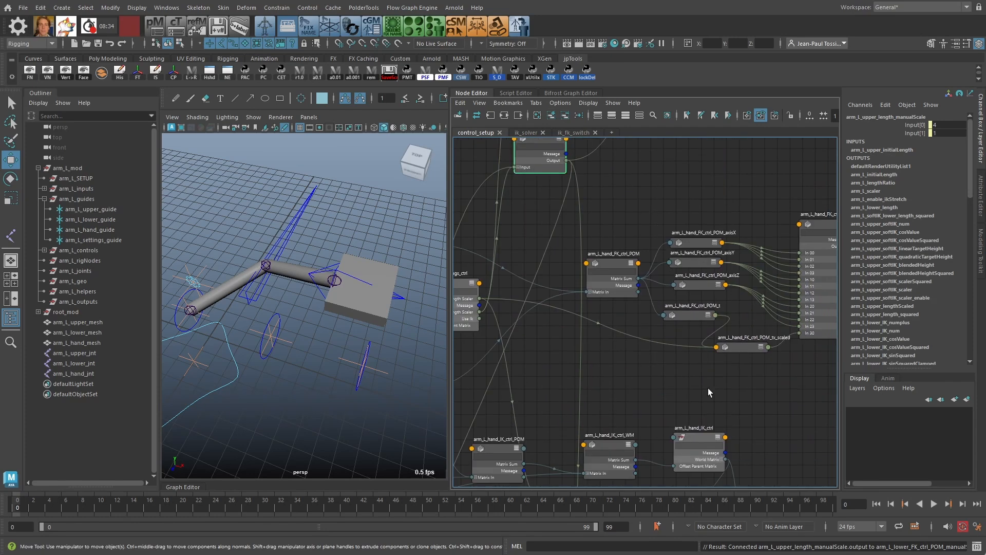
pyautogui.keyDown('alt'); pyautogui.moveTo(679, 355); pyautogui.dragTo(759, 369, button='middle'); pyautogui.keyUp('alt')
pyautogui.keyDown('alt'); pyautogui.moveTo(665, 395); pyautogui.dragTo(682, 286, button='middle'); pyautogui.keyUp('alt')
pyautogui.scroll(-1, 660, 334)
pyautogui.keyDown('alt'); pyautogui.moveTo(734, 338); pyautogui.dragTo(754, 303, button='middle'); pyautogui.keyUp('alt')
pyautogui.scroll(-1, 744, 351)
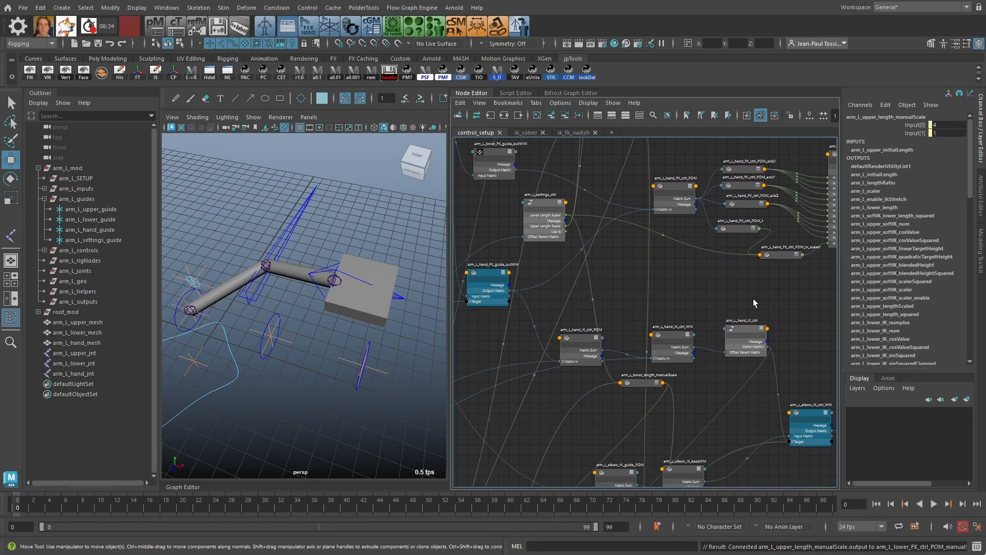
pyautogui.click(638, 381)
pyautogui.scroll(3, 638, 381)
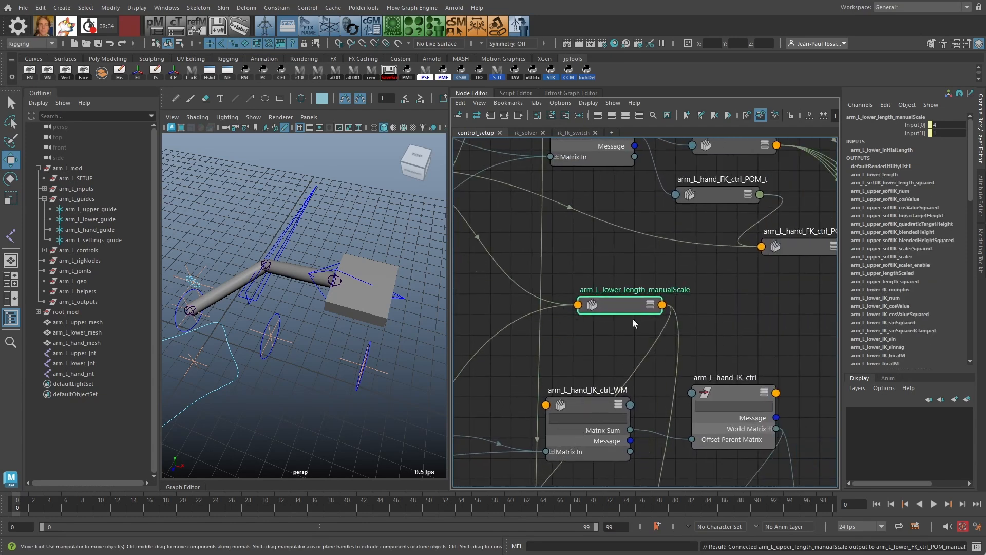
pyautogui.press('2')
pyautogui.moveTo(634, 306); pyautogui.dragTo(655, 295)
# Step: Move arm_L_hand_FK_ctrl_POM_tx_scaled aside and connect arm_L_lower_length_manualScale's Output to In 30 of arm_L_hand_FK_ctrl_POM_manualScale
pyautogui.scroll(-2, 750, 236)
pyautogui.keyDown('alt'); pyautogui.moveTo(750, 236); pyautogui.dragTo(650, 312, button='middle'); pyautogui.keyUp('alt')
pyautogui.moveTo(684, 326); pyautogui.dragTo(621, 293)
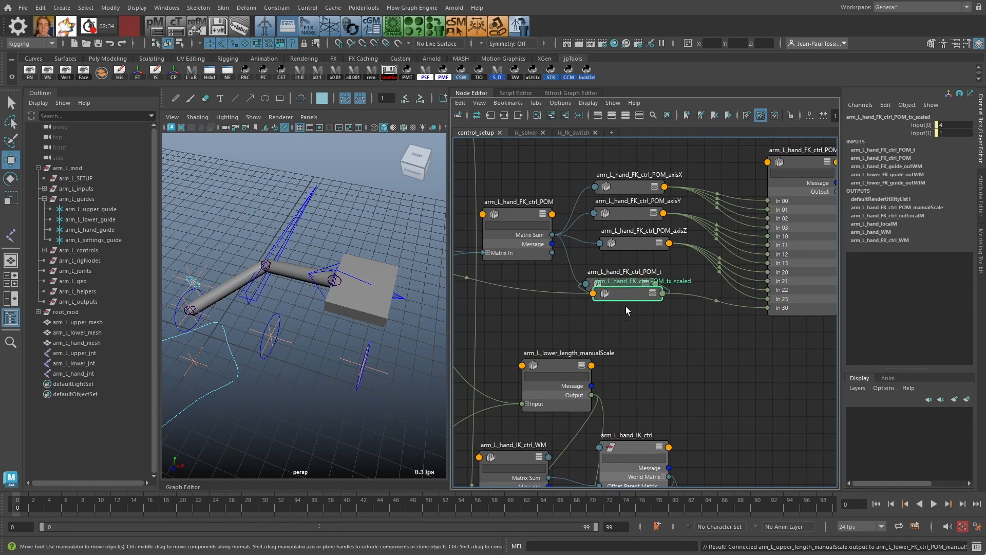
pyautogui.moveTo(592, 396); pyautogui.dragTo(769, 308)
# Step: Test the Upper Length Scaler and Lower Length Scaler of arm_L_settings_ctrl, undoing each change
pyautogui.keyDown('alt'); pyautogui.moveTo(659, 335); pyautogui.dragTo(731, 352, button='middle'); pyautogui.keyUp('alt')
pyautogui.keyDown('alt'); pyautogui.moveTo(731, 352); pyautogui.dragTo(574, 315, button='right'); pyautogui.keyUp('alt')
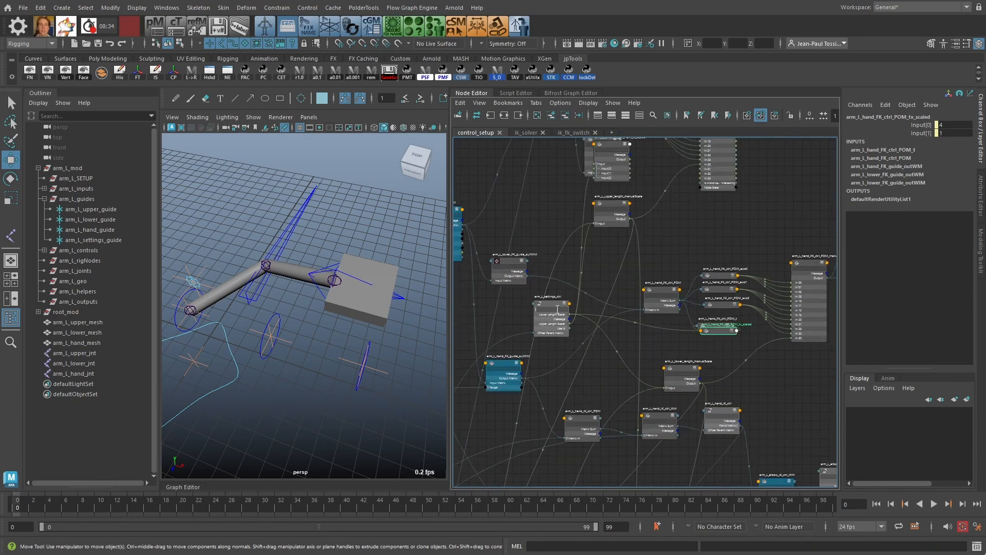
pyautogui.click(559, 308)
pyautogui.click(899, 133)
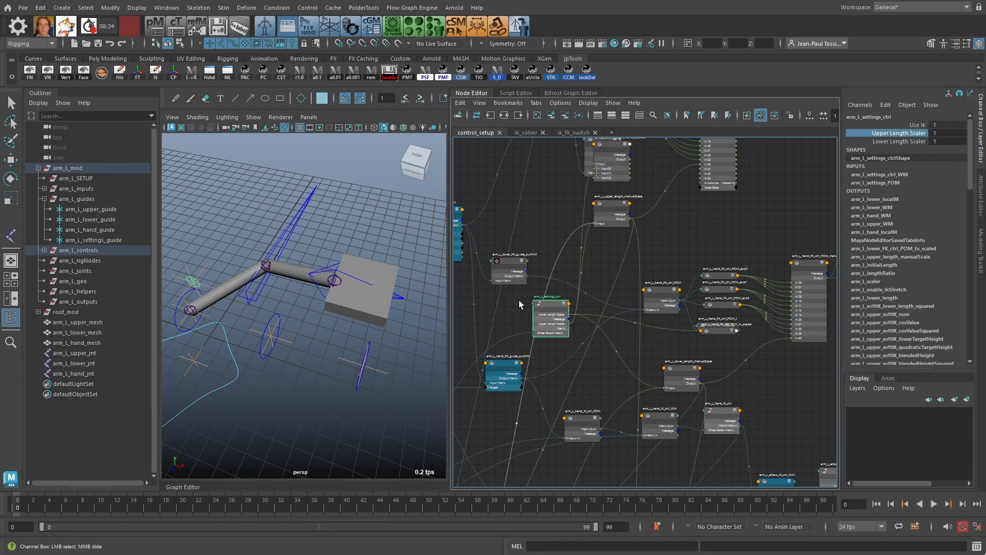
pyautogui.moveTo(280, 365); pyautogui.dragTo(356, 380, button='middle')
pyautogui.hotkey('ctrl', 'z')
pyautogui.click(908, 142)
pyautogui.hotkey('ctrl', 'z')
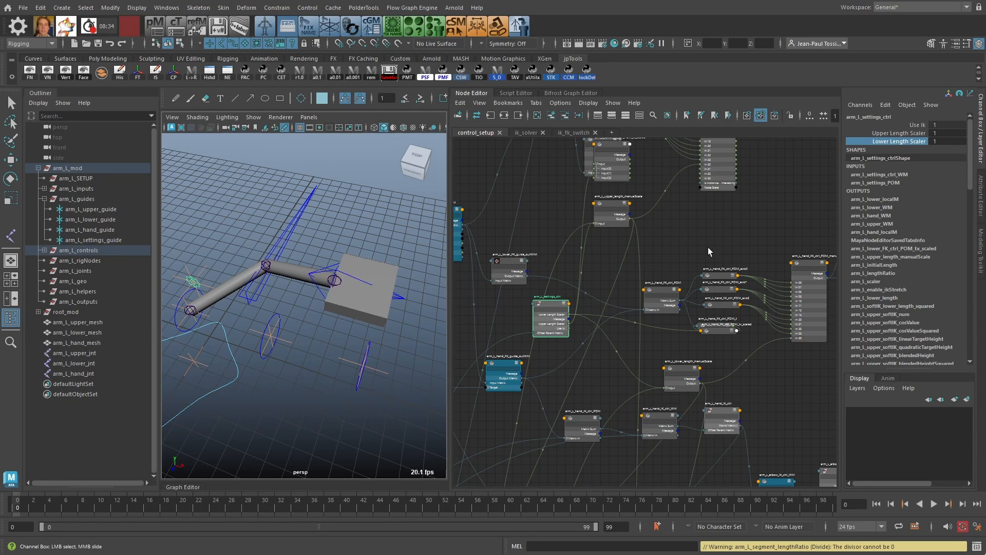
# Step: Delete the unused arm_L_hand_FK_ctrl_POM_t and arm_L_hand_FK_ctrl_POM_tx_scaled nodes
pyautogui.scroll(4, 708, 322)
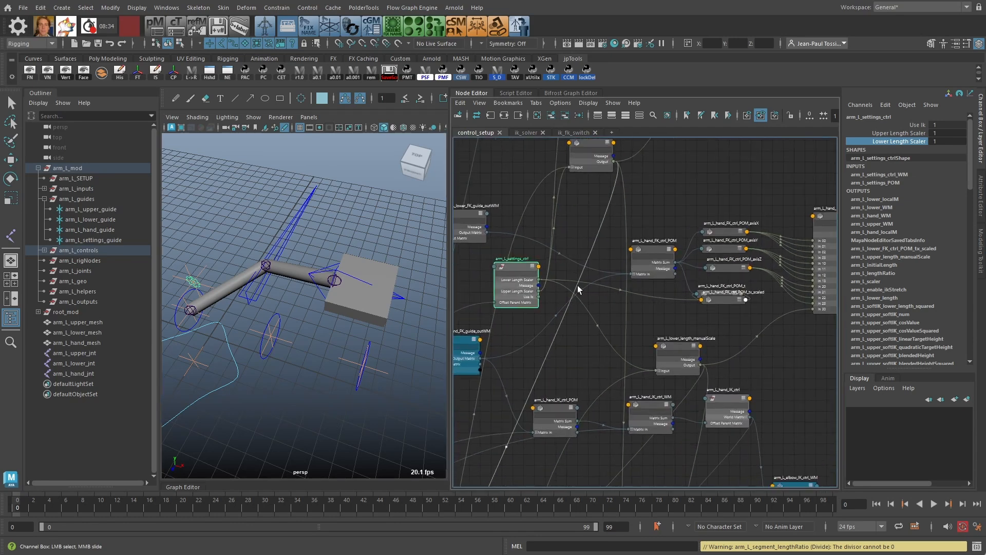
pyautogui.scroll(1, 713, 317)
pyautogui.keyDown('alt'); pyautogui.moveTo(757, 317); pyautogui.dragTo(677, 328, button='middle'); pyautogui.keyUp('alt')
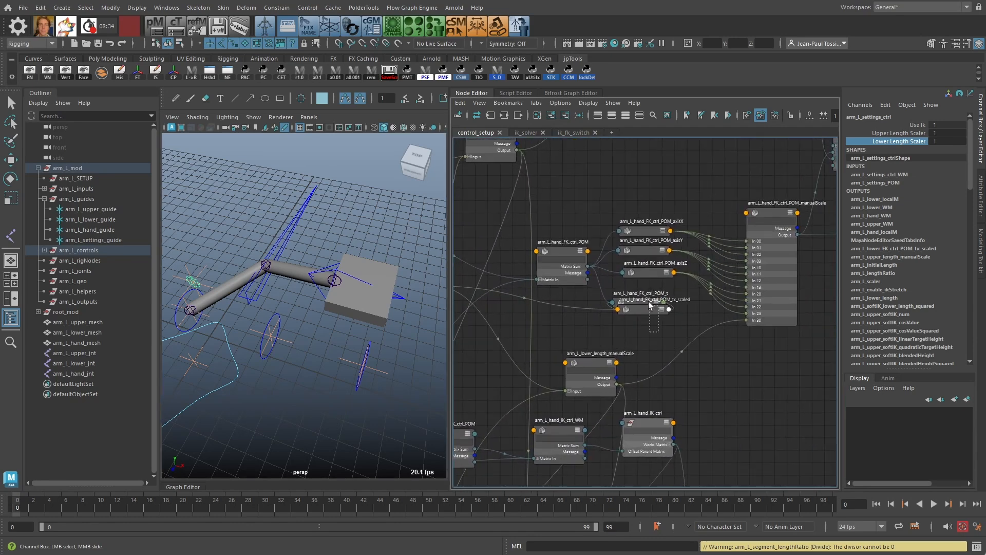
pyautogui.moveTo(649, 304); pyautogui.dragTo(649, 312)
pyautogui.press('Delete')
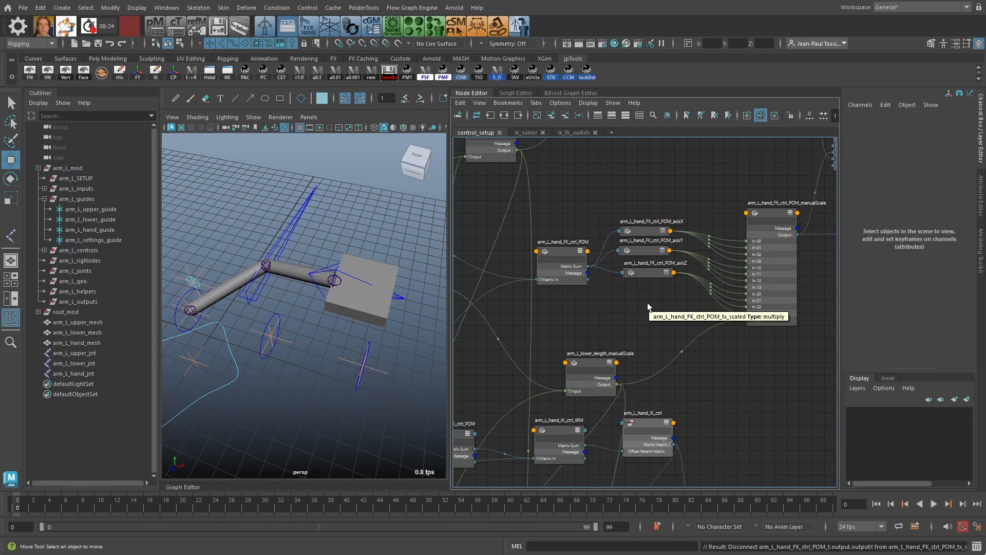
# Step: Delete the unused arm_L_lower_FK_ctrl_POM_t and arm_L_lower_FK_ctrl_POM_tx_scaled nodes
pyautogui.keyDown('alt'); pyautogui.moveTo(701, 367); pyautogui.dragTo(678, 166, button='middle'); pyautogui.keyUp('alt')
pyautogui.keyDown('alt'); pyautogui.moveTo(718, 252); pyautogui.dragTo(717, 257, button='right'); pyautogui.keyUp('alt')
pyautogui.moveTo(711, 368); pyautogui.dragTo(670, 340, button='middle')
pyautogui.keyDown('alt'); pyautogui.moveTo(670, 340); pyautogui.dragTo(636, 254, button='right'); pyautogui.keyUp('alt')
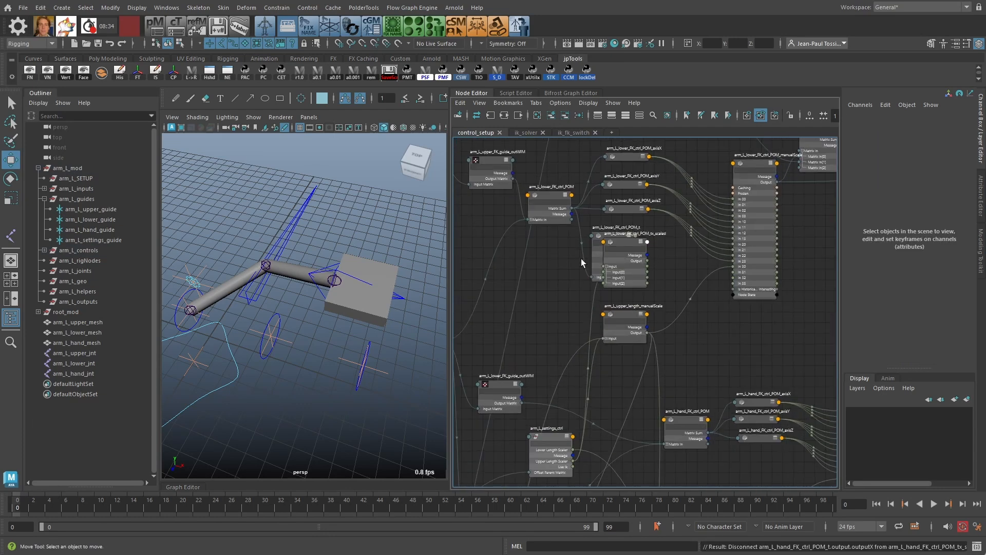
pyautogui.moveTo(571, 252); pyautogui.dragTo(616, 273)
pyautogui.press('Delete')
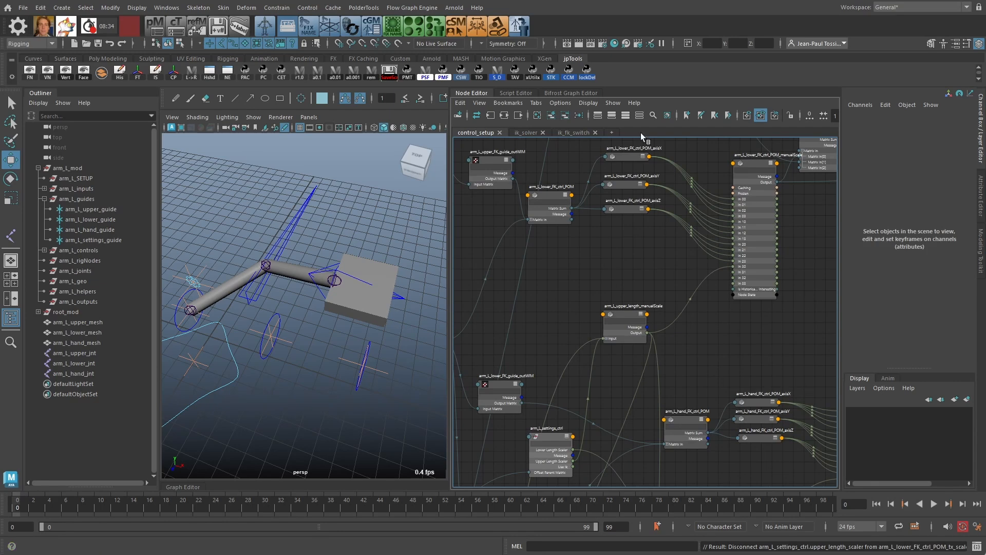
# Step: Reposition arm_L_upper_length_manualScale and arm_L_lower_length_manualScale closer beneath the axis nodes of their respective FK controls
pyautogui.moveTo(628, 314); pyautogui.dragTo(630, 295)
pyautogui.keyDown('alt'); pyautogui.moveTo(704, 341); pyautogui.dragTo(649, 242, button='middle'); pyautogui.keyUp('alt')
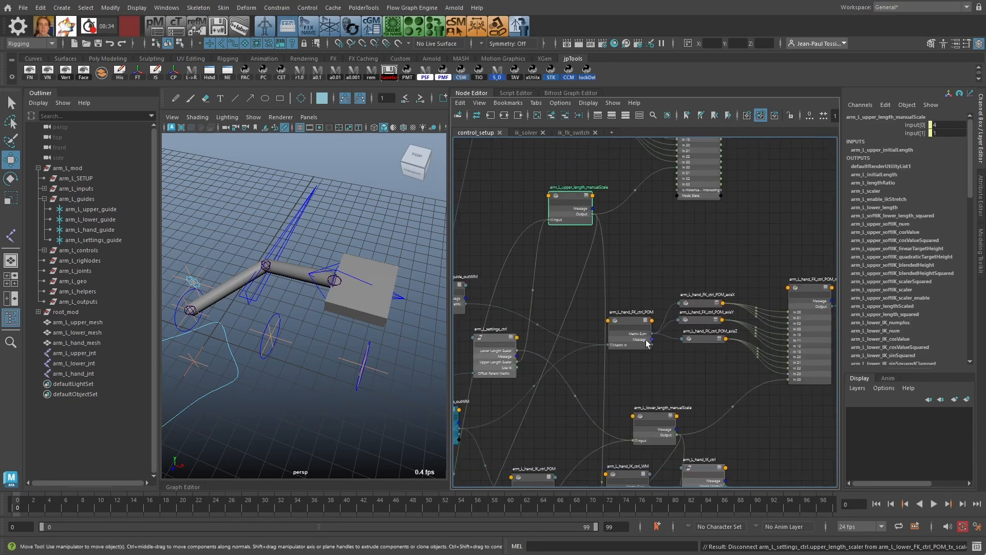
pyautogui.moveTo(660, 414); pyautogui.dragTo(652, 398)
pyautogui.moveTo(582, 199); pyautogui.dragTo(573, 185)
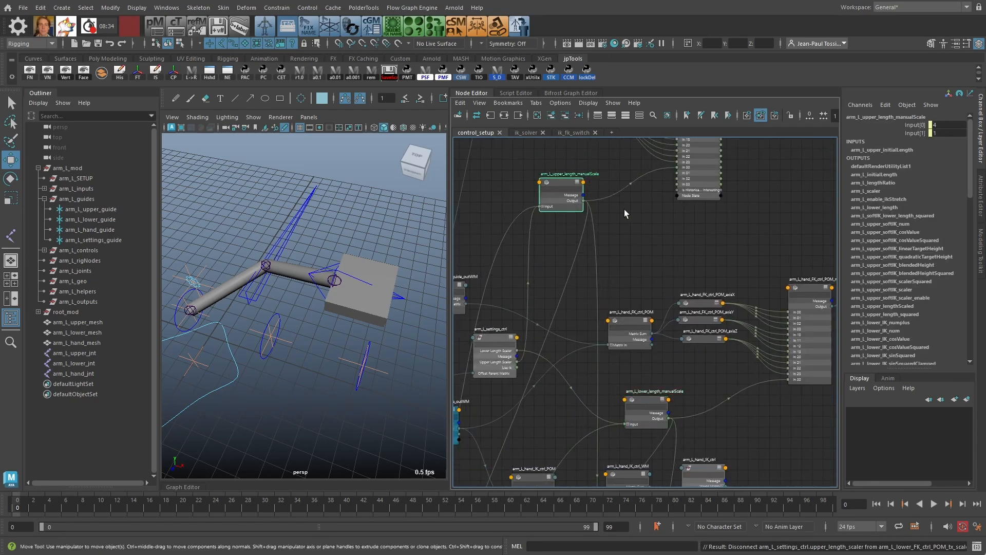
pyautogui.keyDown('alt'); pyautogui.moveTo(625, 209); pyautogui.dragTo(632, 247, button='middle'); pyautogui.keyUp('alt')
pyautogui.keyDown('alt'); pyautogui.moveTo(633, 247); pyautogui.dragTo(612, 239, button='right'); pyautogui.keyUp('alt')
pyautogui.moveTo(568, 219); pyautogui.dragTo(572, 214)
pyautogui.keyDown('alt'); pyautogui.moveTo(628, 256); pyautogui.dragTo(625, 270, button='middle'); pyautogui.keyUp('alt')
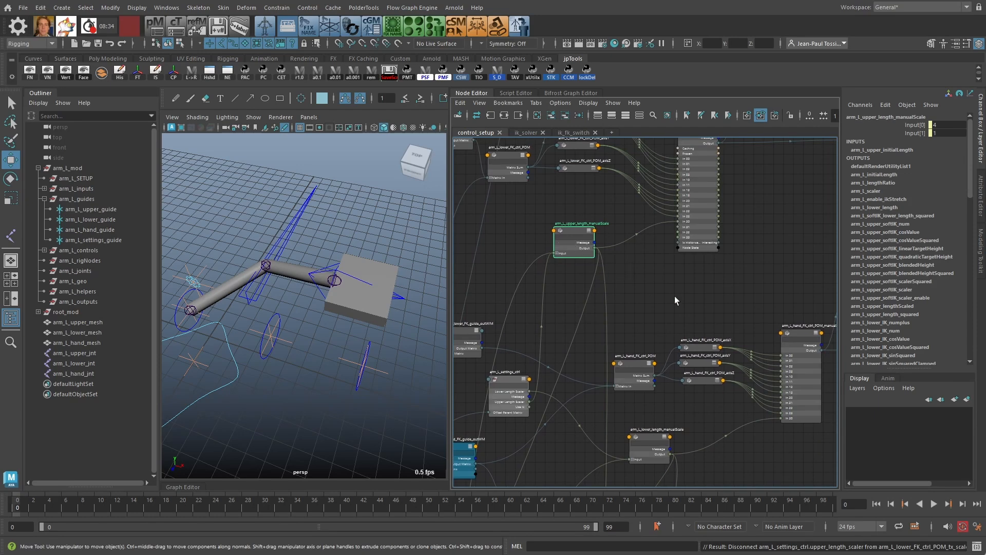
# Step: Move the arm_L_hand_FK_ctrl_POM node, its three axis nodes and arm_L_hand_FK_ctrl_POM_manualScale closer together in the graph
pyautogui.keyDown('alt'); pyautogui.moveTo(675, 297); pyautogui.dragTo(614, 226, button='middle'); pyautogui.keyUp('alt')
pyautogui.keyDown('alt'); pyautogui.moveTo(615, 227); pyautogui.dragTo(693, 206, button='right'); pyautogui.keyUp('alt')
pyautogui.keyDown('alt'); pyautogui.moveTo(693, 205); pyautogui.dragTo(661, 138, button='middle'); pyautogui.keyUp('alt')
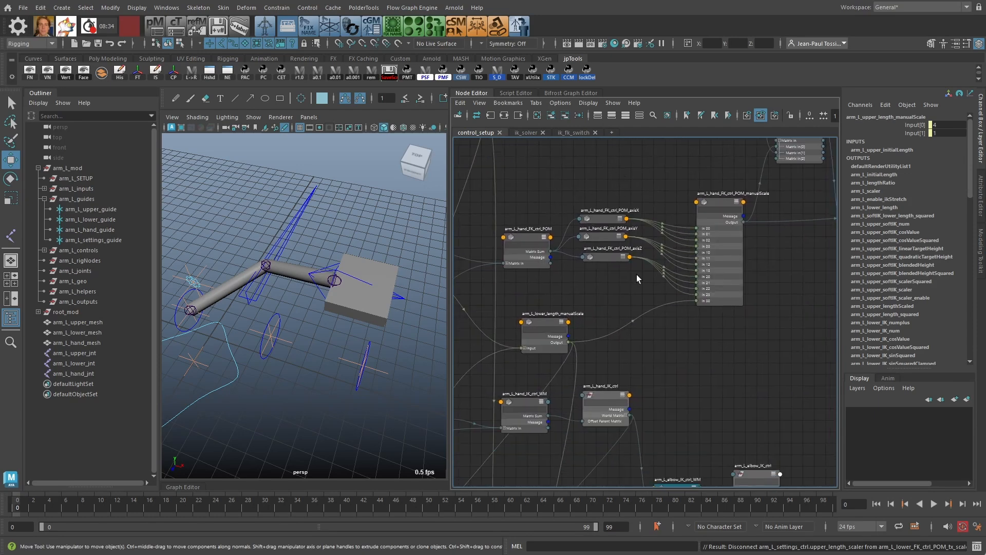
pyautogui.moveTo(719, 247); pyautogui.dragTo(726, 240)
pyautogui.moveTo(535, 236); pyautogui.dragTo(546, 232)
pyautogui.moveTo(588, 191); pyautogui.dragTo(598, 270)
pyautogui.moveTo(607, 255); pyautogui.dragTo(626, 241)
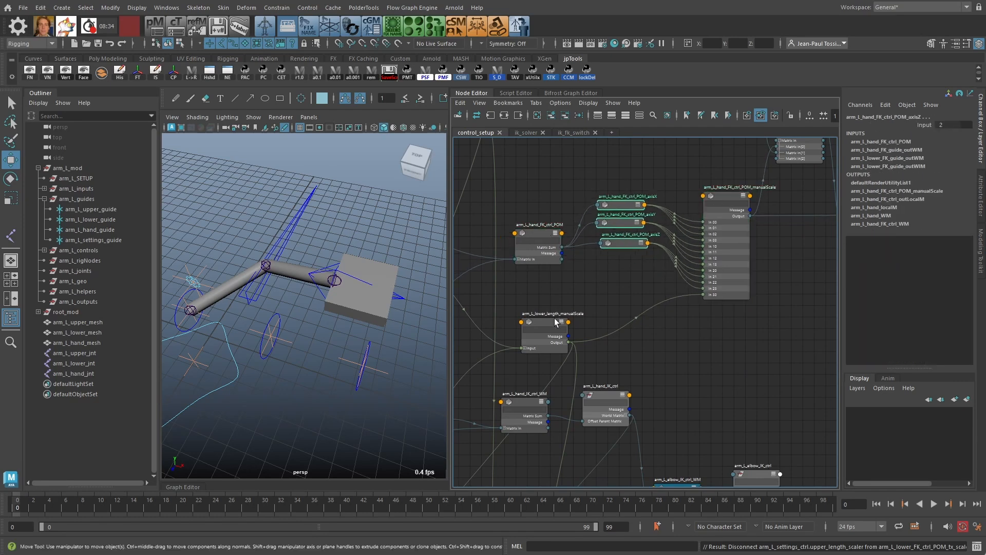
# Step: Reposition arm_L_lower_length_manualScale below the hand FK axis nodes and fine-tune the placement of arm_L_hand_FK_ctrl_POM and its manualScale matrix
pyautogui.moveTo(553, 319); pyautogui.dragTo(541, 315)
pyautogui.moveTo(731, 195); pyautogui.dragTo(653, 238)
pyautogui.moveTo(548, 236); pyautogui.dragTo(565, 232)
pyautogui.click(633, 277)
pyautogui.keyDown('alt'); pyautogui.moveTo(634, 279); pyautogui.dragTo(627, 267, button='middle'); pyautogui.keyUp('alt')
pyautogui.scroll(-1, 630, 297)
pyautogui.keyDown('alt'); pyautogui.moveTo(630, 311); pyautogui.dragTo(623, 332, button='middle'); pyautogui.keyUp('alt')
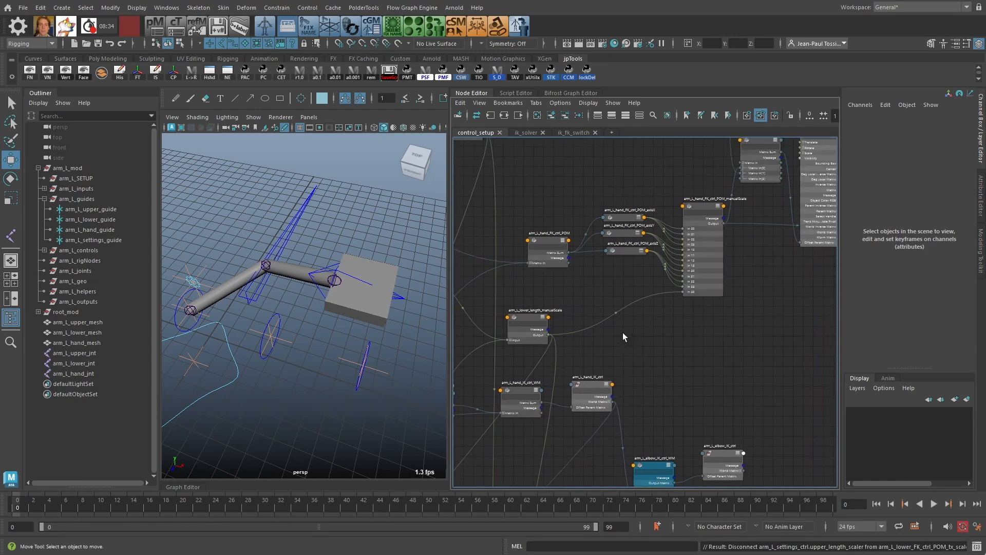
pyautogui.scroll(1, 622, 332)
pyautogui.moveTo(718, 192); pyautogui.dragTo(721, 177)
pyautogui.click(670, 326)
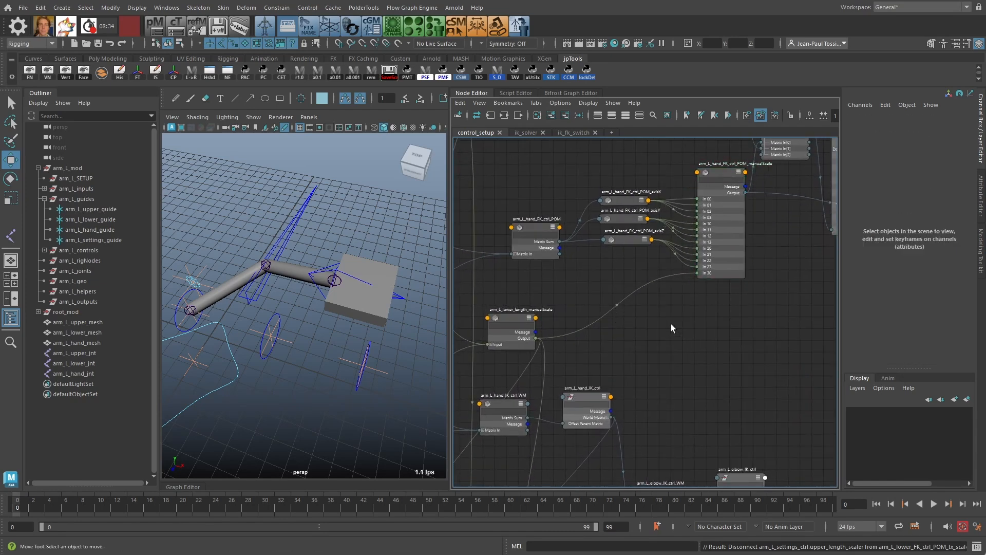
# Step: Create a pickMatrix node beneath the hand FK manualScale matrix and show its input and output ports
pyautogui.press('Tab')
pyautogui.write('pickMatrix')
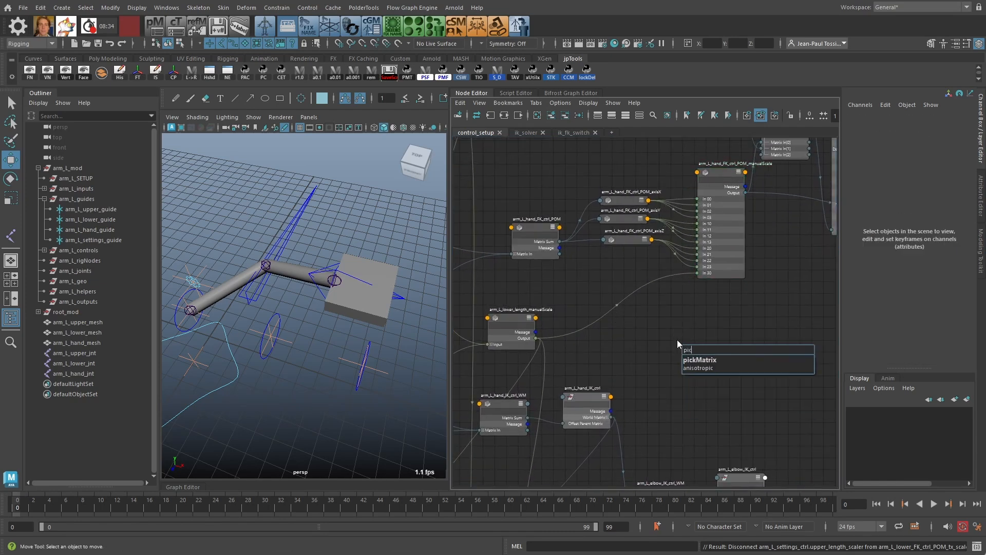
pyautogui.press('Return')
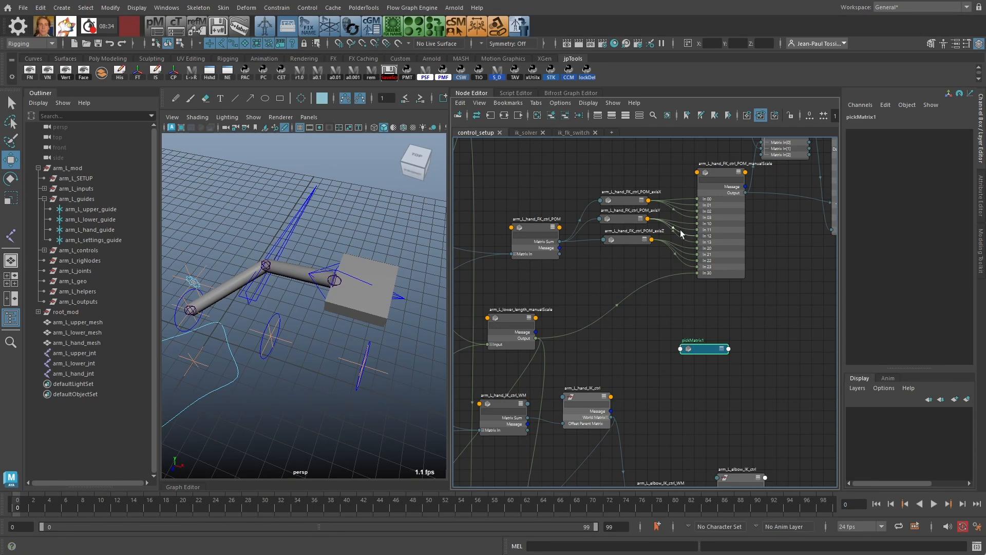
pyautogui.moveTo(704, 351); pyautogui.dragTo(681, 322)
pyautogui.press('3')
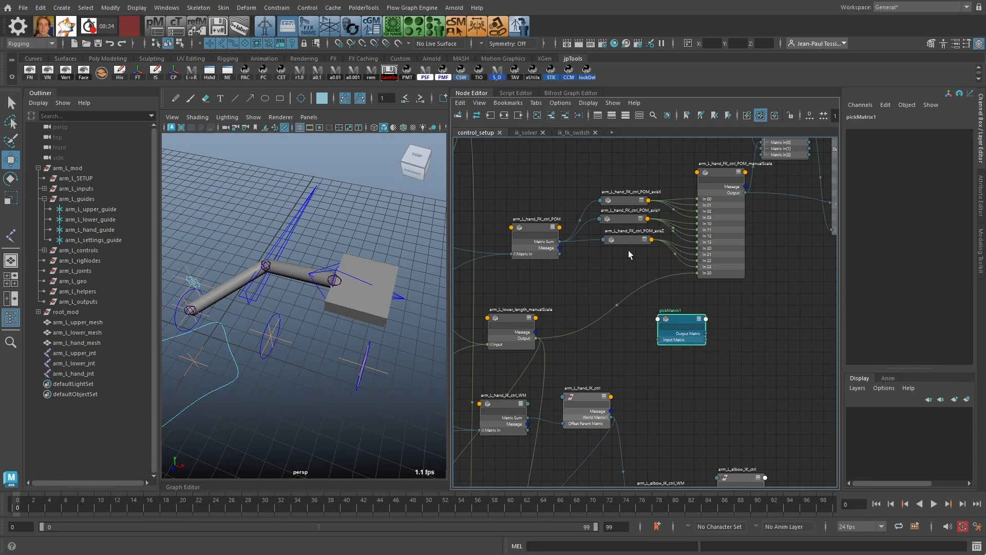
# Step: Connect arm_L_hand_FK_ctrl_POM's Matrix Sum to the pickMatrix node's Input Matrix and open the node's attributes
pyautogui.click(538, 225)
pyautogui.moveTo(540, 221); pyautogui.dragTo(536, 213)
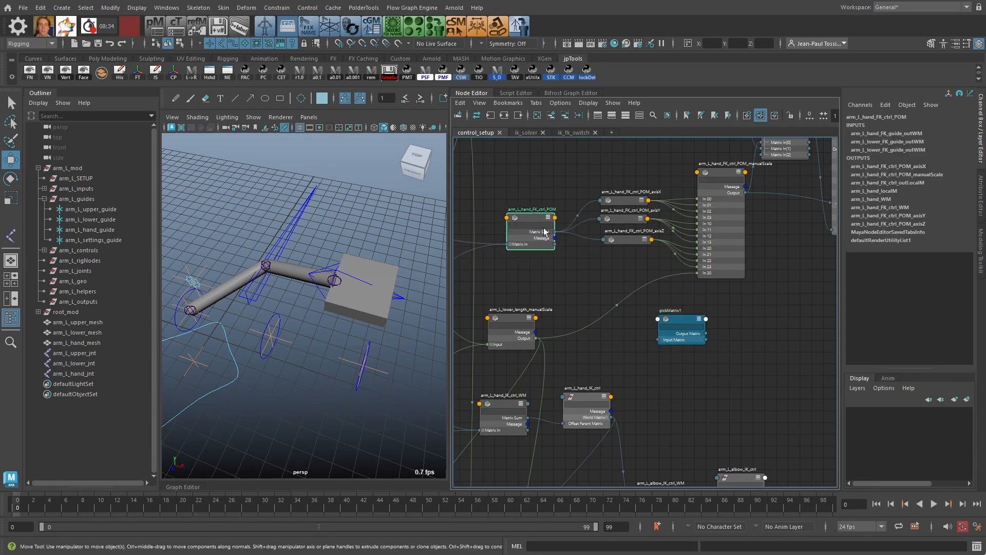
pyautogui.keyDown('alt'); pyautogui.moveTo(543, 228); pyautogui.dragTo(534, 246, button='middle'); pyautogui.keyUp('alt')
pyautogui.moveTo(569, 264); pyautogui.dragTo(650, 359)
pyautogui.click(673, 338)
pyautogui.hotkey('ctrl', 'a')
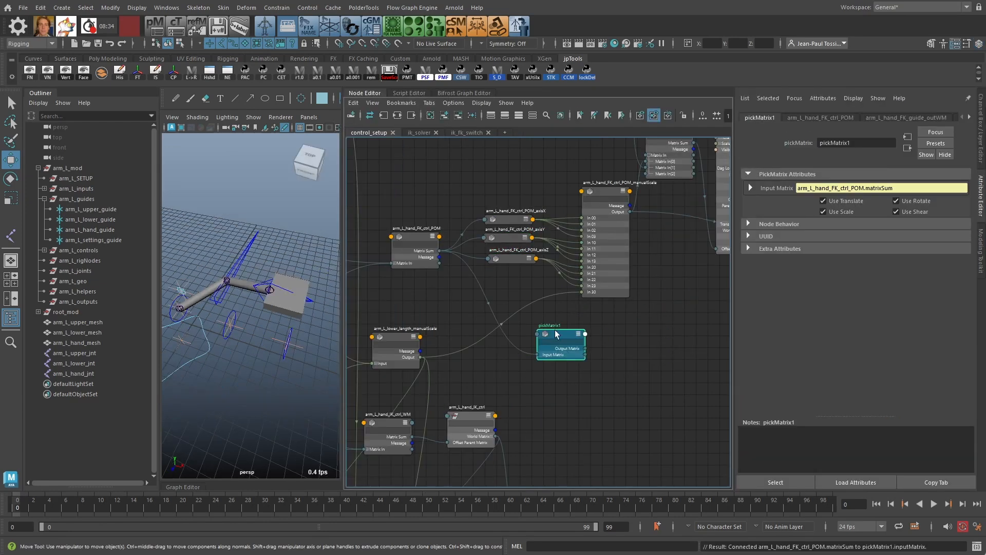
# Step: Disable Use Translate on pickMatrix1 and place the node beneath the hand FK axis nodes
pyautogui.moveTo(555, 331); pyautogui.dragTo(547, 330)
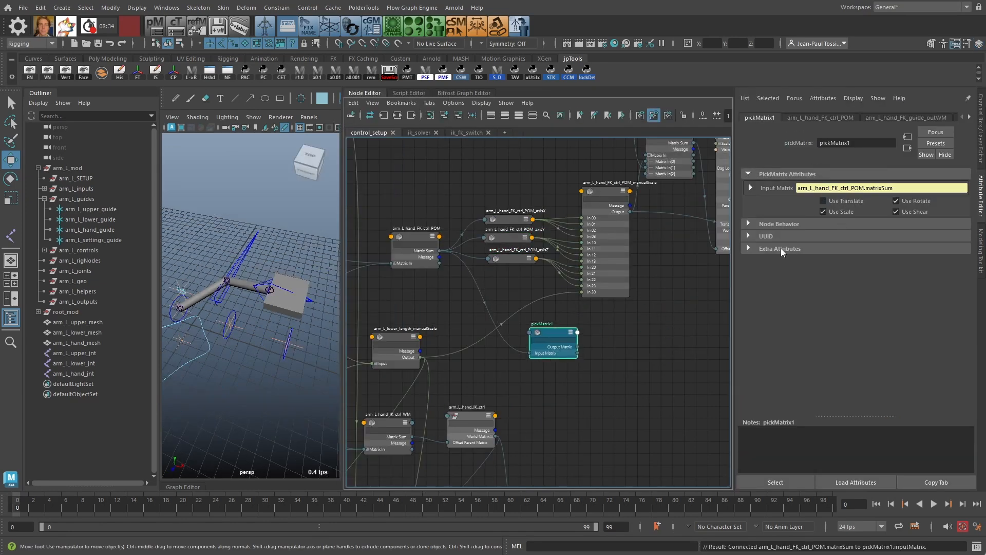
pyautogui.moveTo(564, 336); pyautogui.dragTo(547, 336)
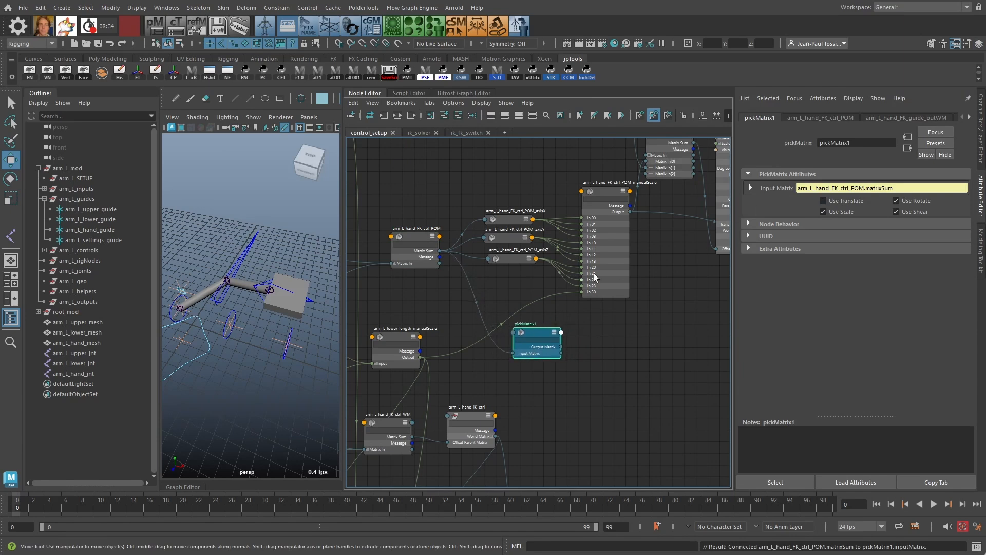
pyautogui.moveTo(528, 335); pyautogui.dragTo(533, 330)
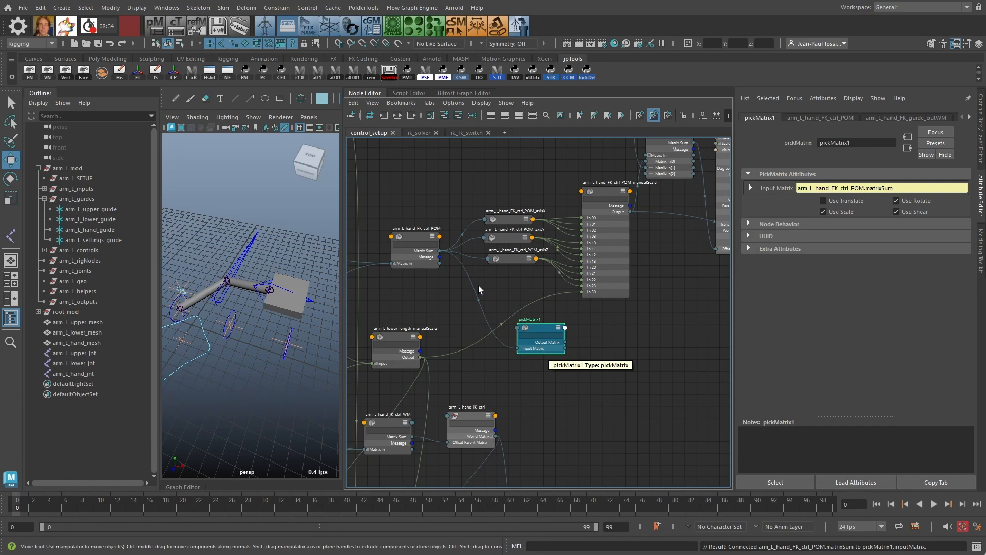
pyautogui.moveTo(545, 336); pyautogui.dragTo(541, 327)
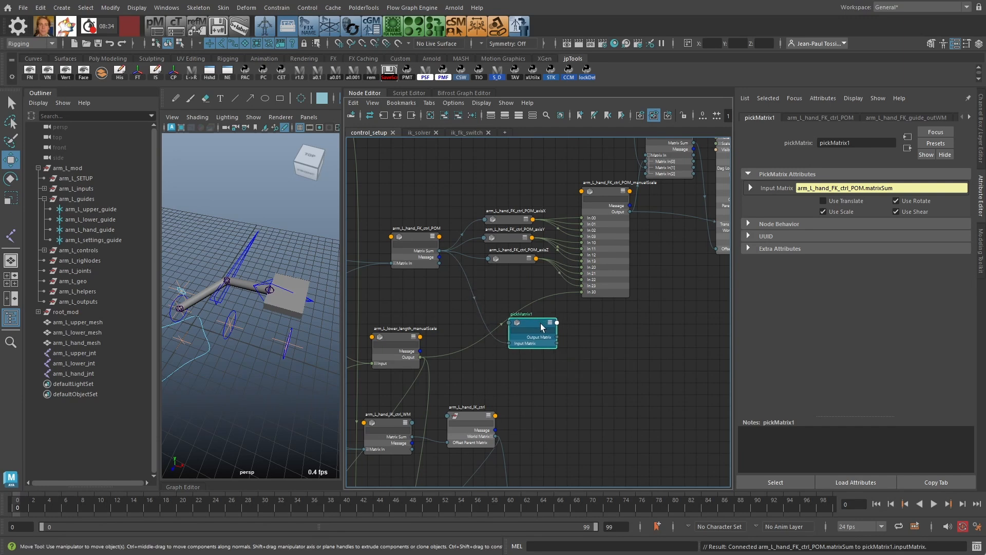
# Step: Inspect arm_L_hand_FK_ctrl_POM_manualScale and create a new fourByFourMatrix node near pickMatrix1
pyautogui.moveTo(605, 189); pyautogui.dragTo(603, 190)
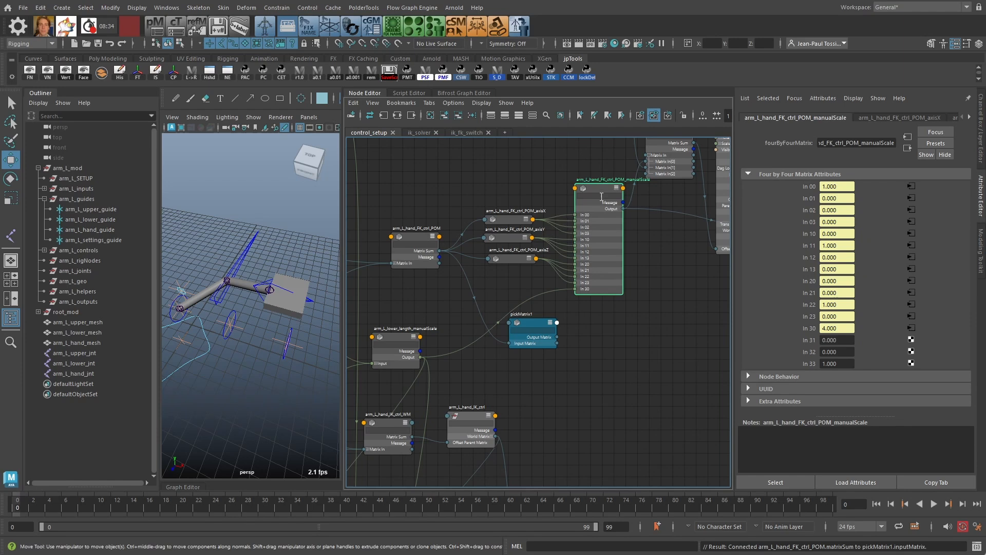
pyautogui.click(589, 356)
pyautogui.press('Tab')
pyautogui.write('f')
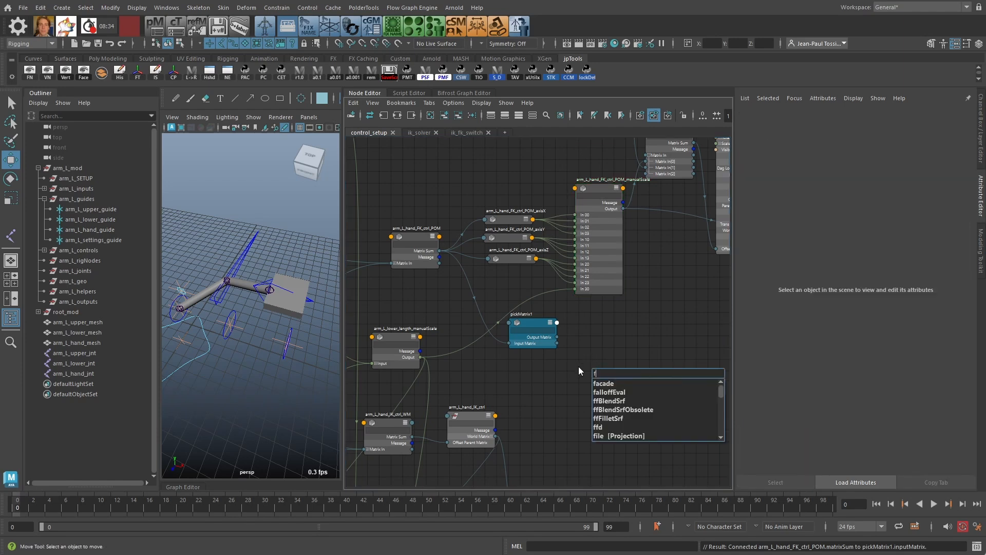
pyautogui.write('our')
pyautogui.press('Return')
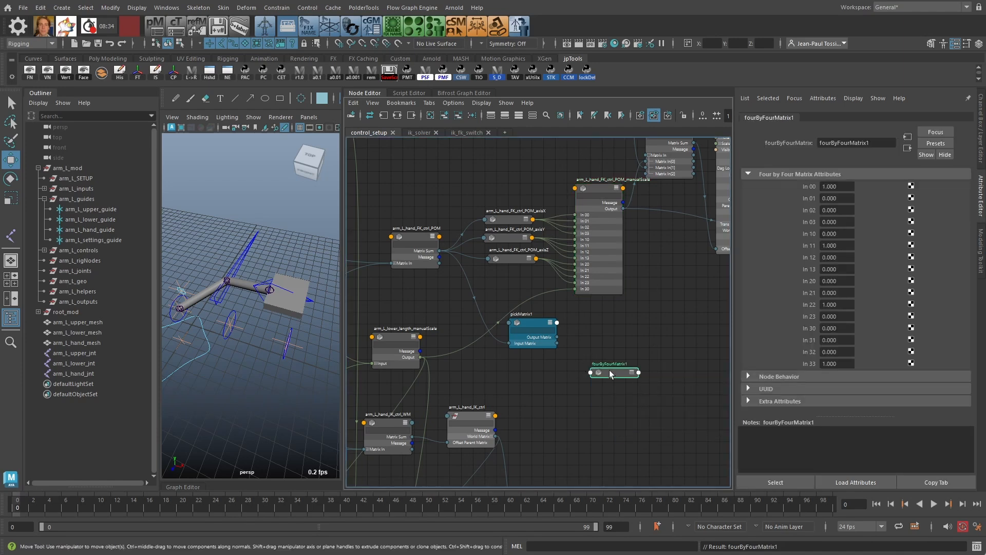
# Step: Connect arm_L_lower_length_manualScale's output to fourByFourMatrix1's In 30, and place the node below pickMatrix1 showing only connected ports
pyautogui.moveTo(611, 373); pyautogui.dragTo(623, 288)
pyautogui.rightClick(594, 358)
pyautogui.click(579, 484)
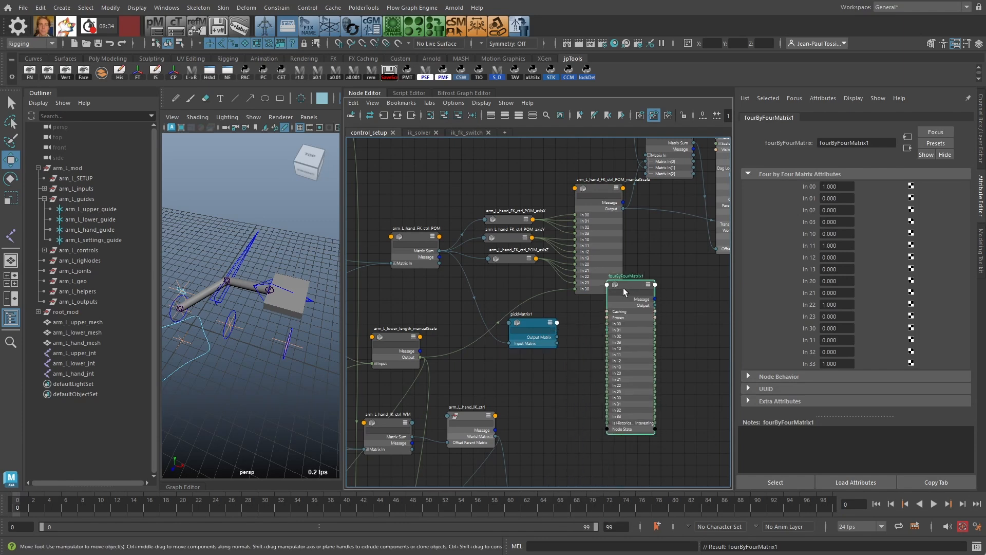
pyautogui.moveTo(420, 357); pyautogui.dragTo(610, 400)
pyautogui.moveTo(636, 285); pyautogui.dragTo(541, 375)
pyautogui.press('1')
pyautogui.press('2')
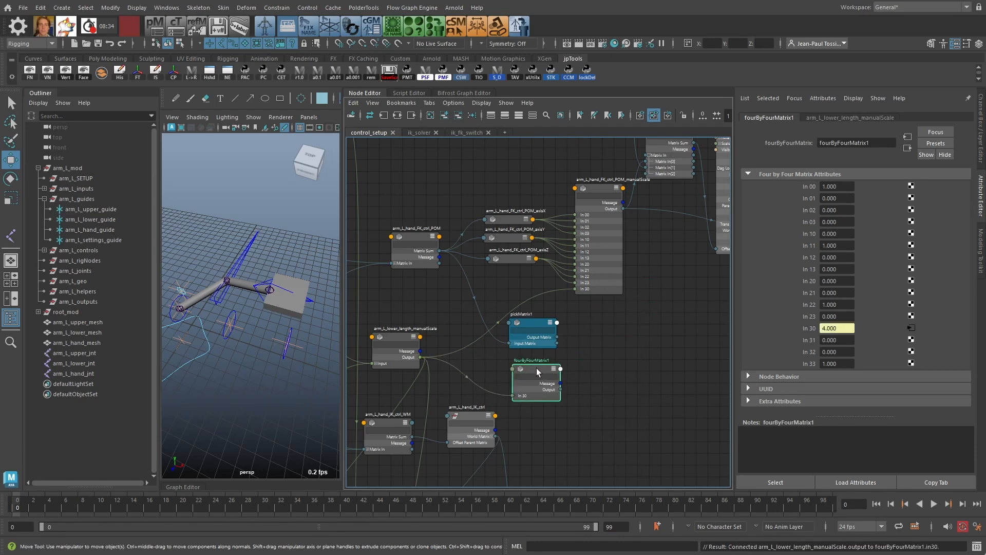
# Step: Create a multMatrix node and feed it pickMatrix1's Output Matrix as Matrix In[0] and fourByFourMatrix1's output as Matrix In[1]
pyautogui.click(606, 347)
pyautogui.scroll(2, 606, 347)
pyautogui.press('Tab')
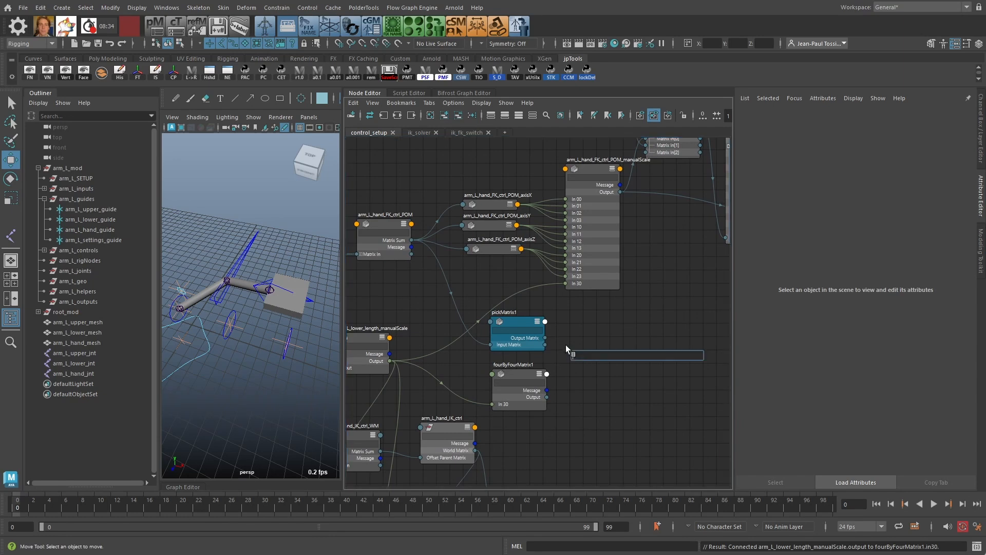
pyautogui.write('multMatrix')
pyautogui.press('Return')
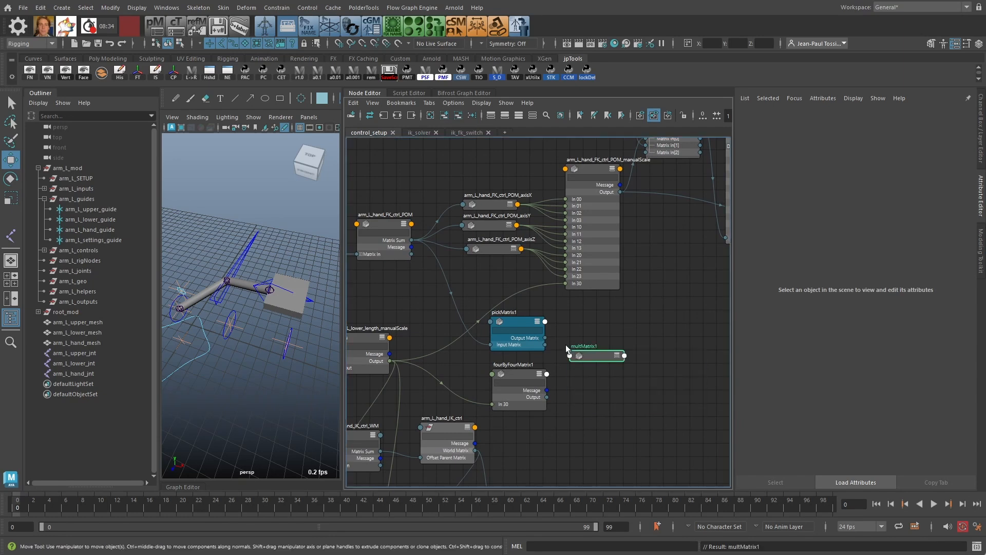
pyautogui.moveTo(515, 323); pyautogui.dragTo(588, 371)
pyautogui.click(593, 355)
pyautogui.press('3')
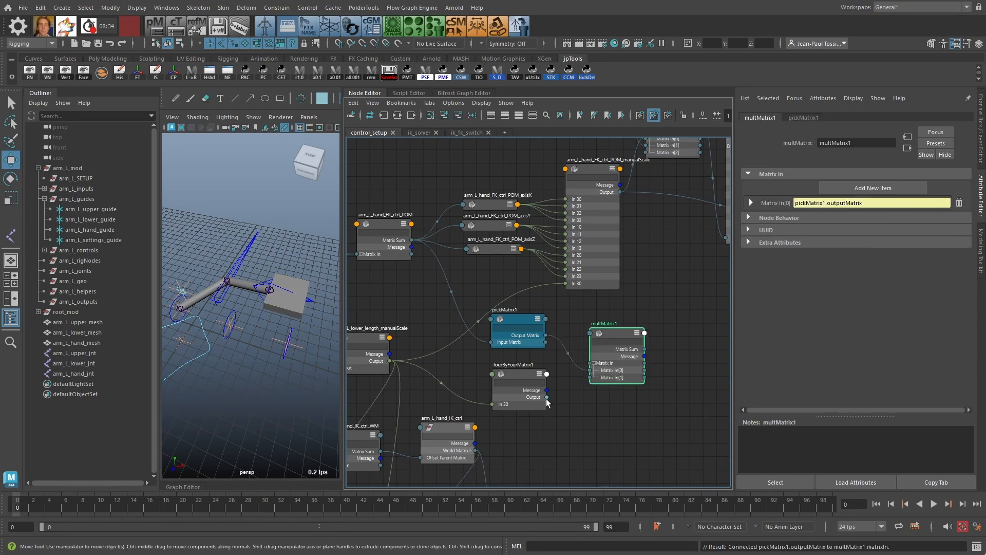
pyautogui.moveTo(547, 397); pyautogui.dragTo(591, 378)
# Step: Try driving arm_L_hand_FK_ctrl_WM's Matrix In[0] from multMatrix1's Matrix Sum, comparing the transform values, and reconnect arm_L_hand_FK_ctrl_POM_manualScale's output
pyautogui.keyDown('alt'); pyautogui.moveTo(658, 298); pyautogui.dragTo(583, 350, button='middle'); pyautogui.keyUp('alt')
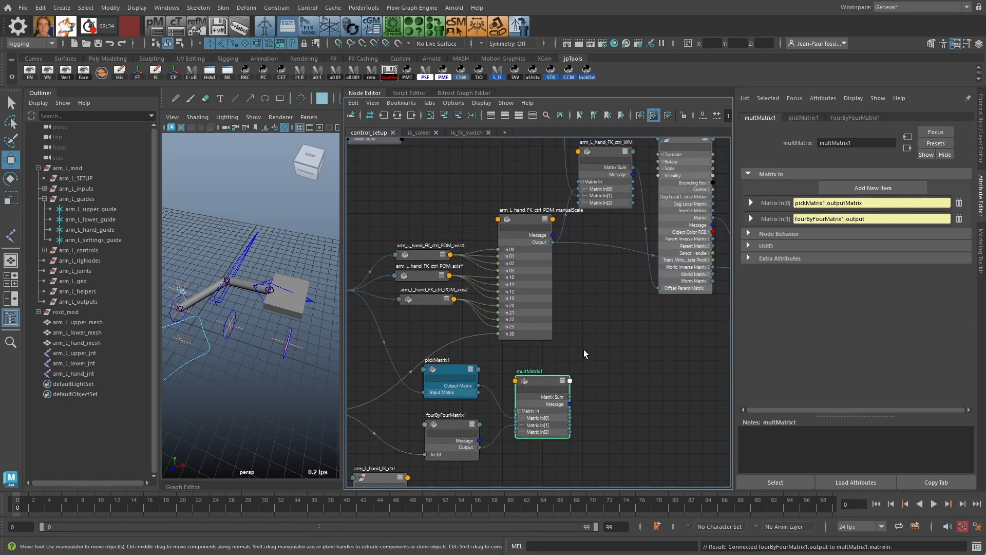
pyautogui.keyDown('alt'); pyautogui.moveTo(600, 237); pyautogui.dragTo(582, 272, button='middle'); pyautogui.keyUp('alt')
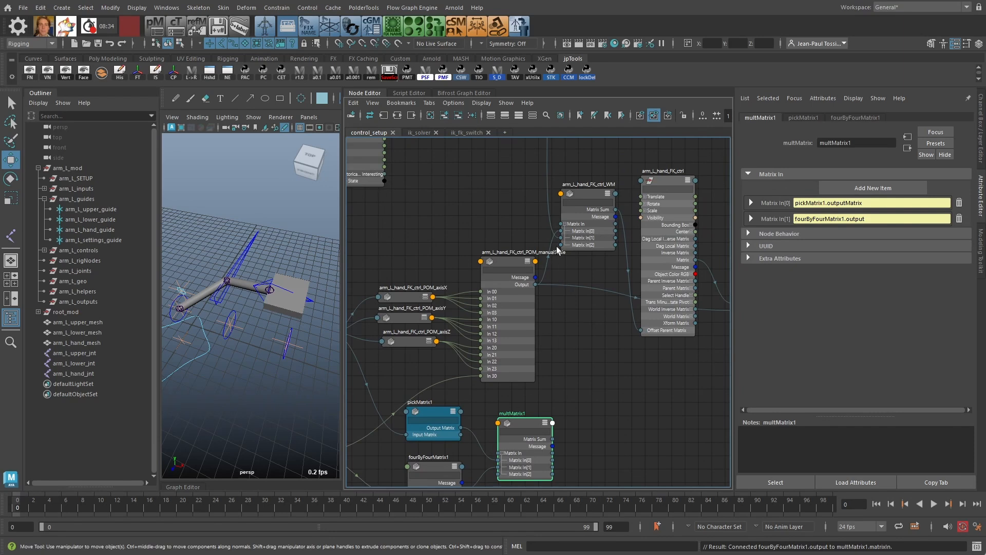
pyautogui.click(584, 190)
pyautogui.click(771, 203)
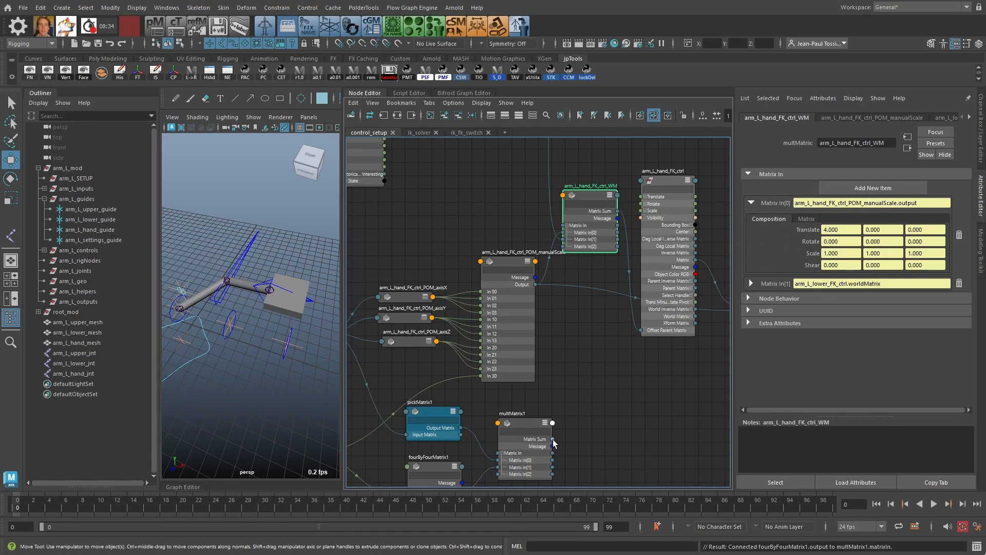
pyautogui.moveTo(554, 443); pyautogui.dragTo(592, 197)
pyautogui.click(589, 197)
pyautogui.moveTo(552, 439); pyautogui.dragTo(563, 234)
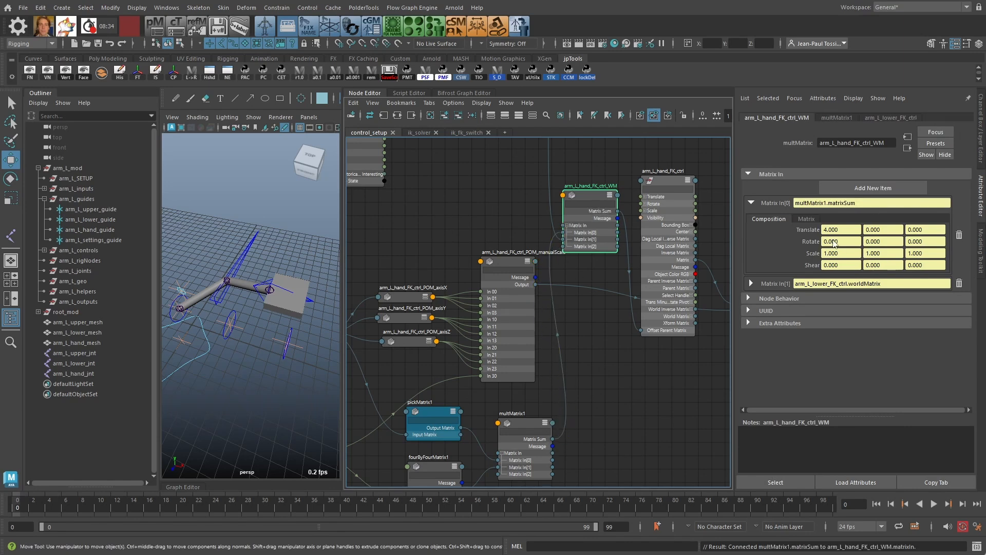
pyautogui.moveTo(536, 284); pyautogui.dragTo(565, 233)
# Step: Compare the multMatrix1 setup with the three hand FK axis nodes and the arm_L_hand_FK_ctrl_POM_manualScale matrix
pyautogui.moveTo(568, 300); pyautogui.dragTo(606, 316, button='middle')
pyautogui.moveTo(618, 365)
pyautogui.mouseDown()
pyautogui.moveTo(625, 359)
pyautogui.moveTo(624, 378)
pyautogui.moveTo(630, 361)
pyautogui.moveTo(615, 366)
pyautogui.mouseUp()
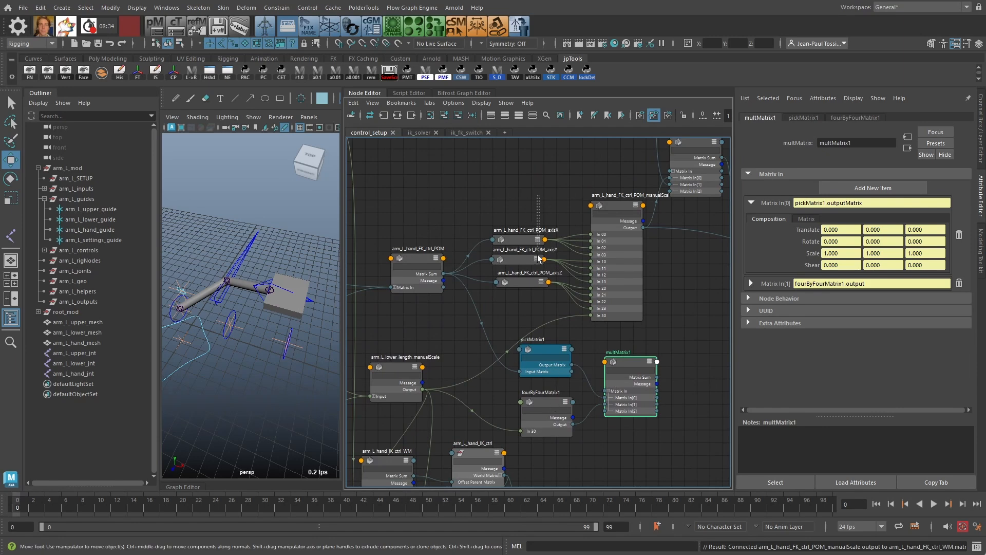
pyautogui.moveTo(539, 259); pyautogui.dragTo(542, 269)
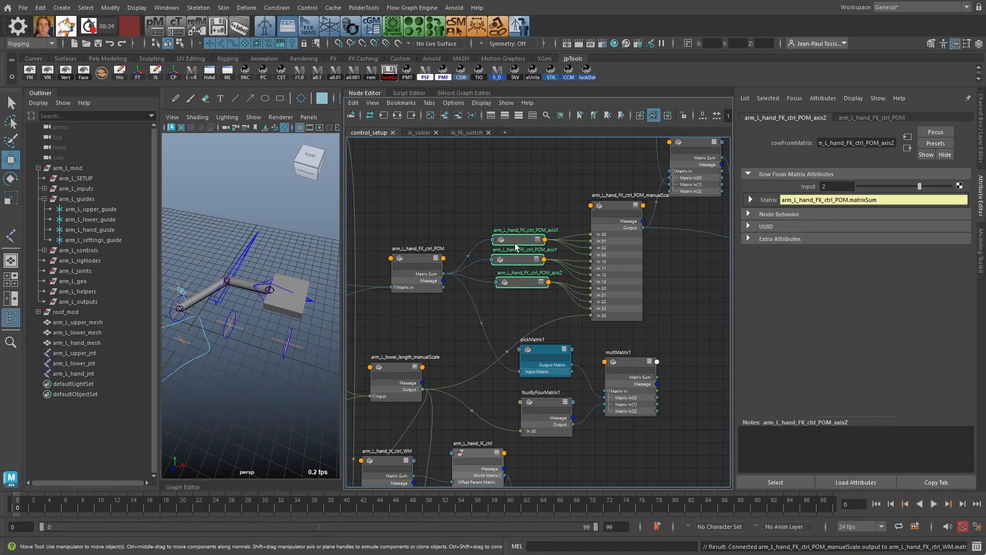
pyautogui.click(599, 218)
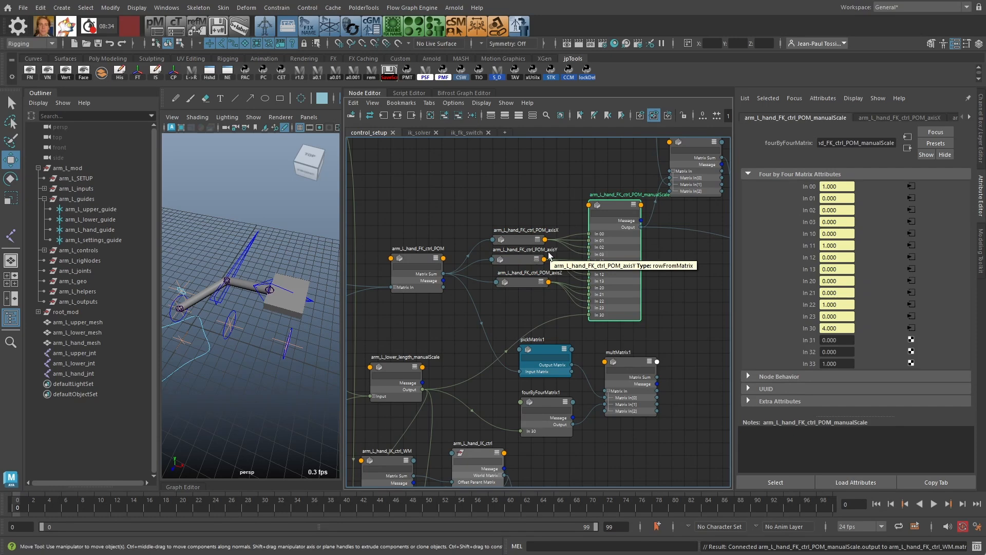
pyautogui.click(564, 332)
pyautogui.keyDown('alt'); pyautogui.moveTo(579, 344); pyautogui.dragTo(518, 317, button='middle'); pyautogui.keyUp('alt')
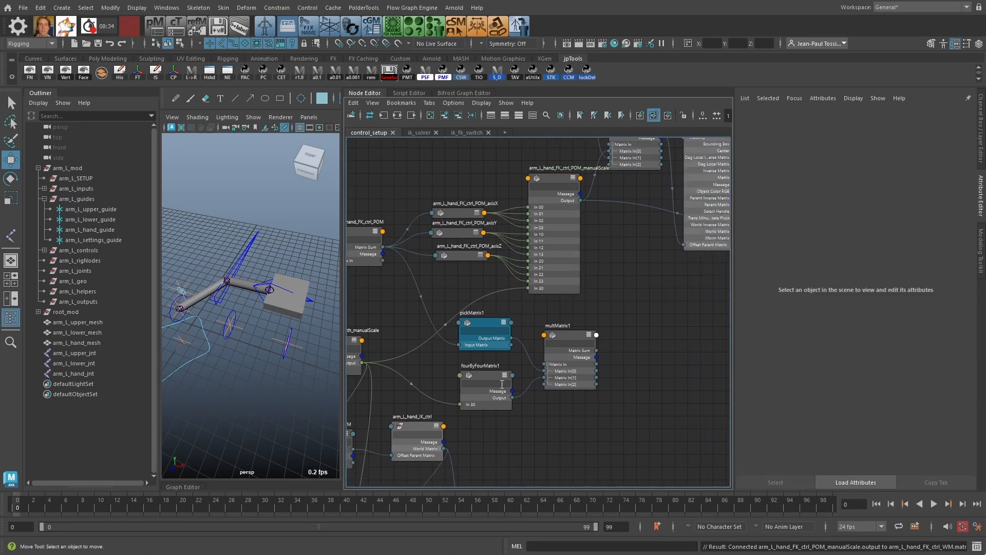
# Step: Move multMatrix1 away from its input nodes and create an addMatrix node below it
pyautogui.moveTo(570, 335); pyautogui.dragTo(637, 354)
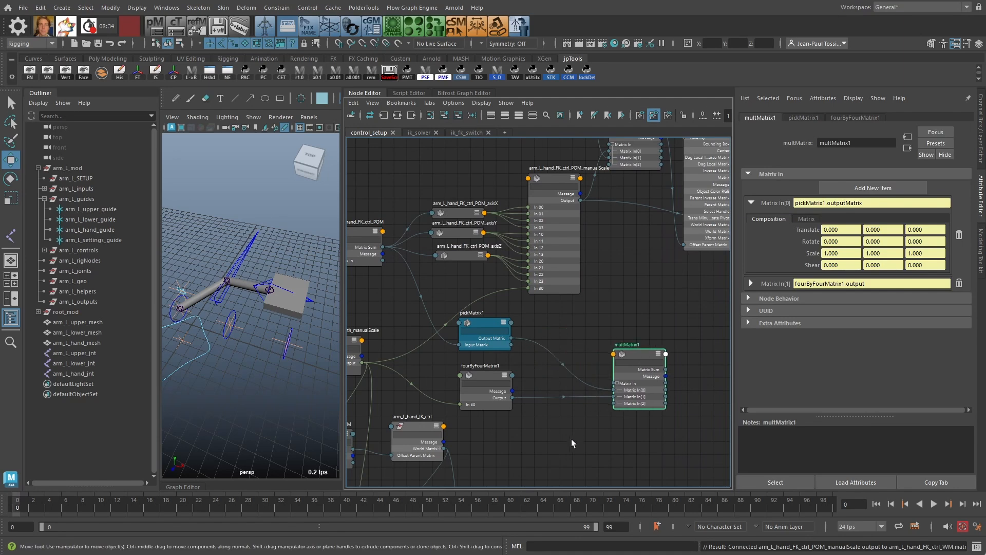
pyautogui.click(545, 427)
pyautogui.press('Tab')
pyautogui.write('add')
pyautogui.press('Down')
pyautogui.press('Return')
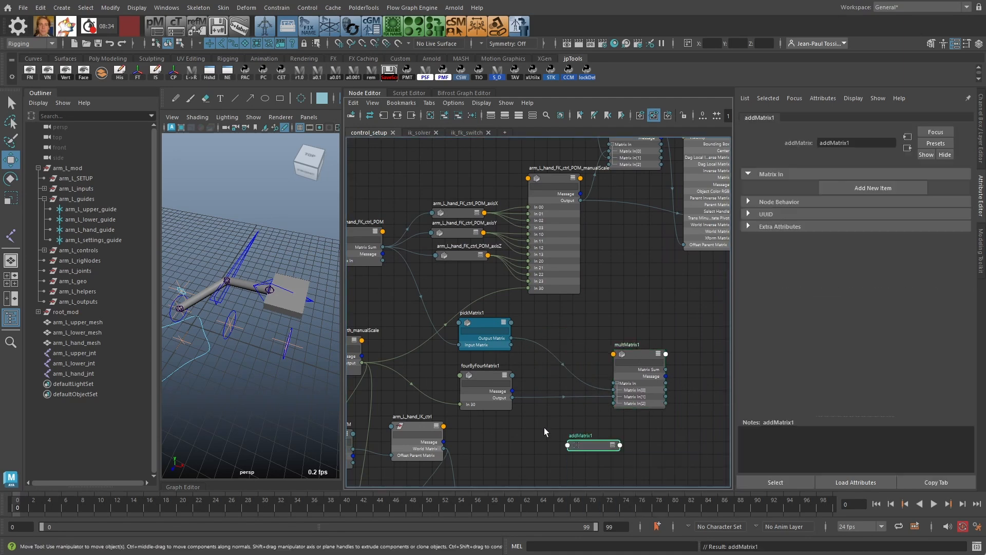
# Step: Place addMatrix1 between fourByFourMatrix1 and multMatrix1 and expand its Matrix In ports
pyautogui.moveTo(641, 356); pyautogui.dragTo(653, 347)
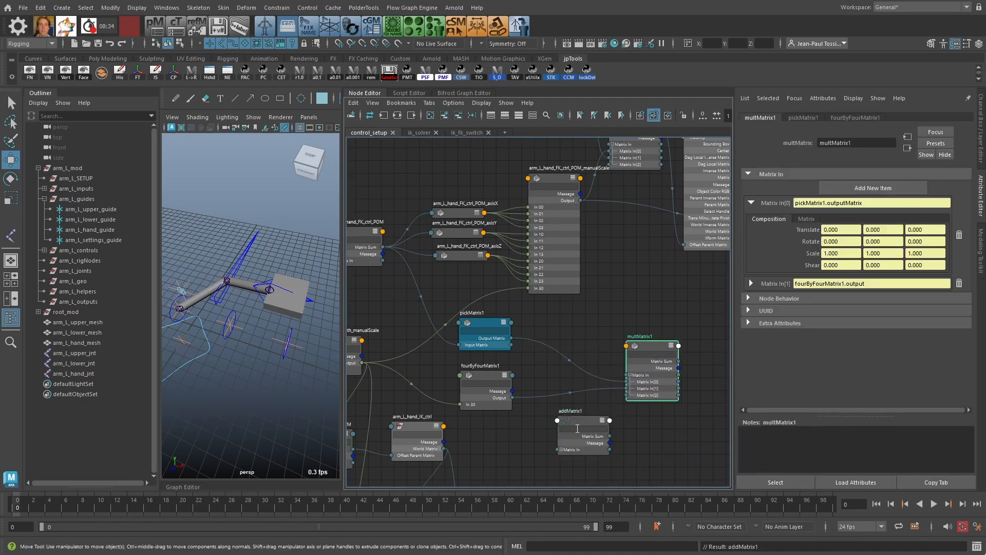
pyautogui.moveTo(579, 428); pyautogui.dragTo(576, 417)
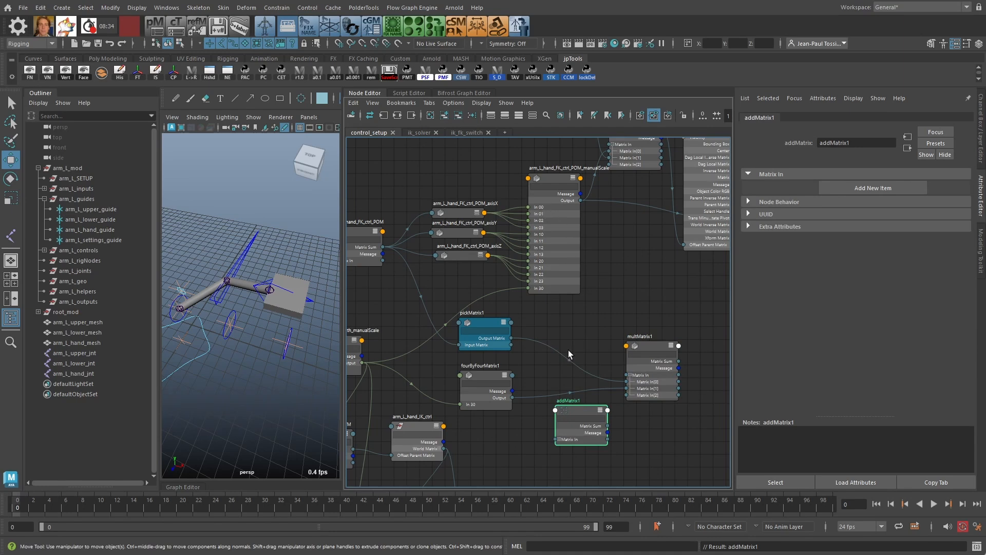
pyautogui.moveTo(576, 410); pyautogui.dragTo(566, 387)
pyautogui.click(558, 417)
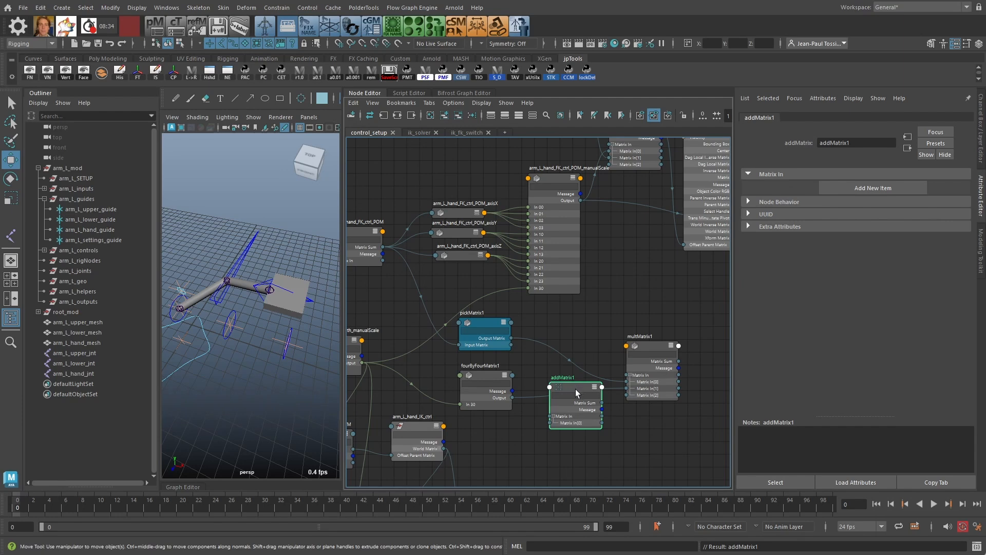
pyautogui.moveTo(579, 388); pyautogui.dragTo(579, 391)
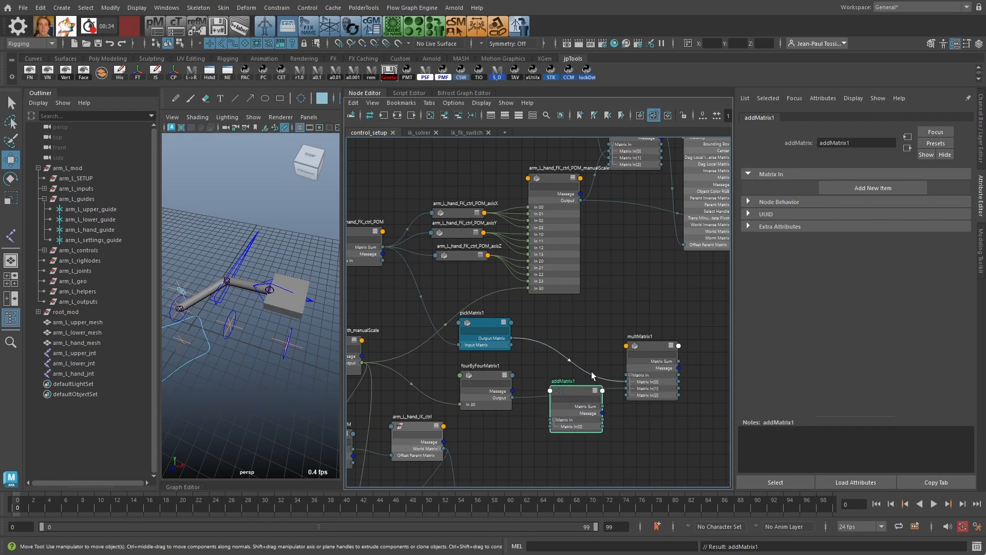
# Step: Rearrange addMatrix1 and multMatrix1 so that addMatrix1 sits between pickMatrix1 and multMatrix1
pyautogui.moveTo(645, 344); pyautogui.dragTo(595, 330)
pyautogui.moveTo(566, 392); pyautogui.dragTo(655, 394)
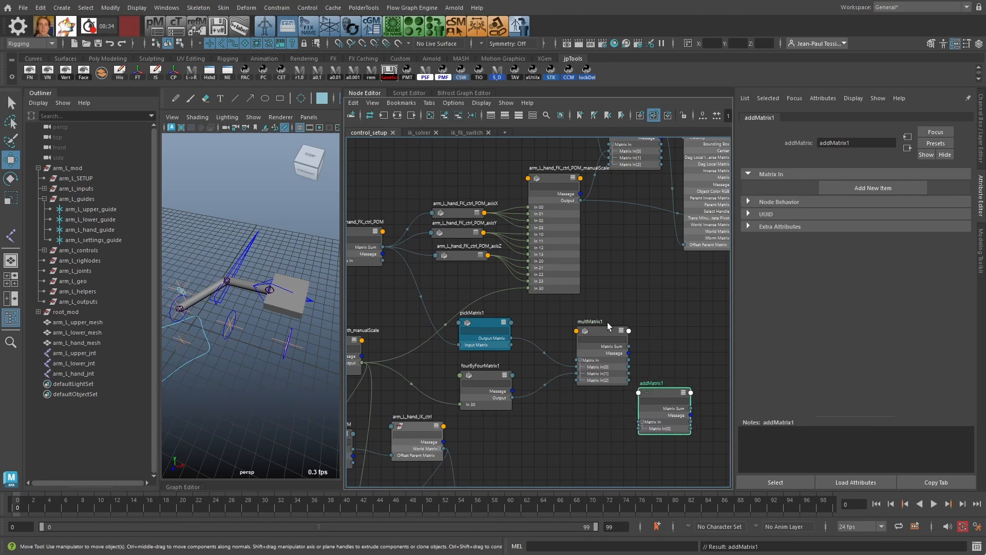
pyautogui.moveTo(608, 330); pyautogui.dragTo(661, 328)
pyautogui.moveTo(669, 392); pyautogui.dragTo(601, 398)
pyautogui.moveTo(645, 323); pyautogui.dragTo(668, 319)
pyautogui.moveTo(600, 391); pyautogui.dragTo(567, 313)
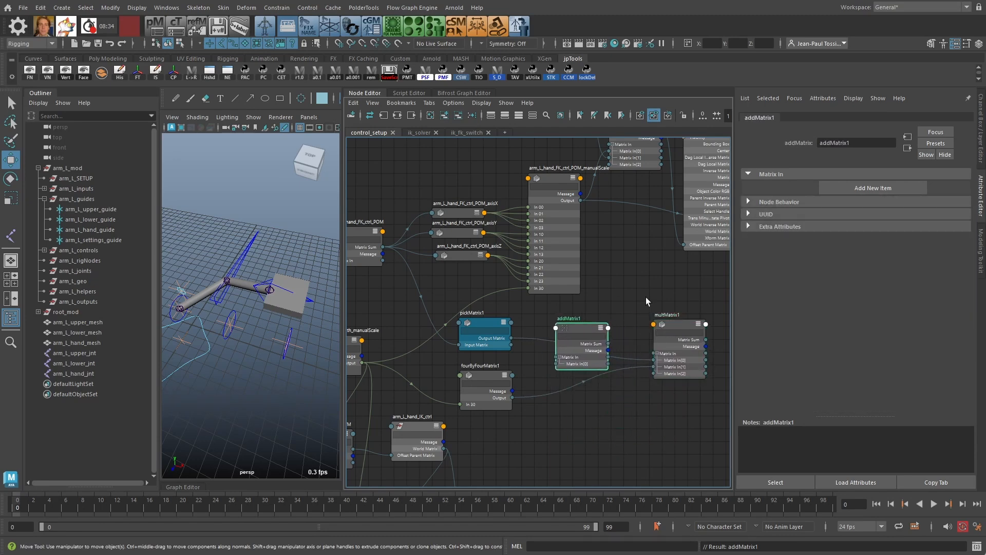
pyautogui.moveTo(670, 318); pyautogui.dragTo(673, 333)
pyautogui.moveTo(580, 329); pyautogui.dragTo(594, 326)
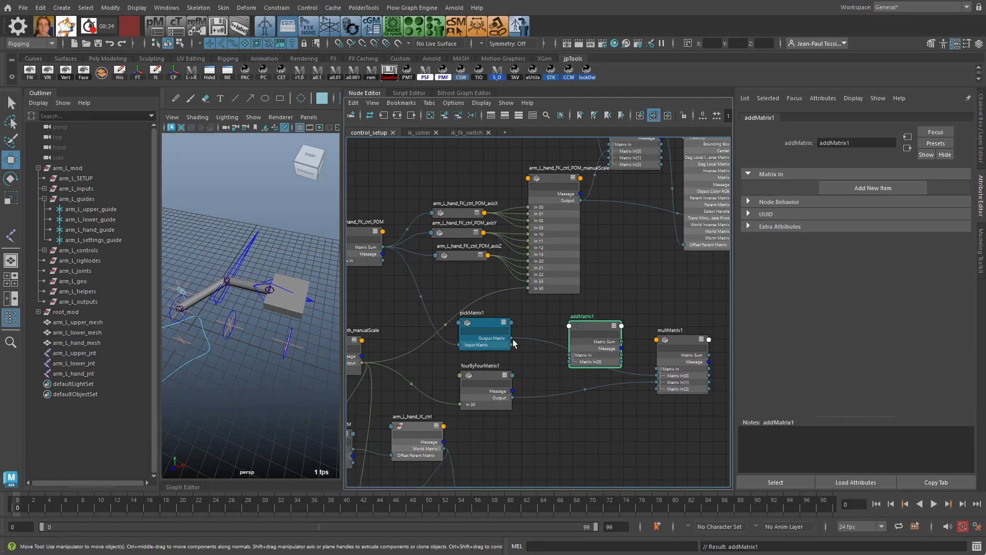
# Step: Reroute pickMatrix1's Output Matrix and fourByFourMatrix1's Output into addMatrix1's Matrix In[0] and In[1], and connect its Matrix Sum to multMatrix1's Matrix In[0]
pyautogui.moveTo(511, 338); pyautogui.dragTo(571, 355)
pyautogui.moveTo(512, 397); pyautogui.dragTo(571, 368)
pyautogui.moveTo(641, 397); pyautogui.dragTo(679, 331)
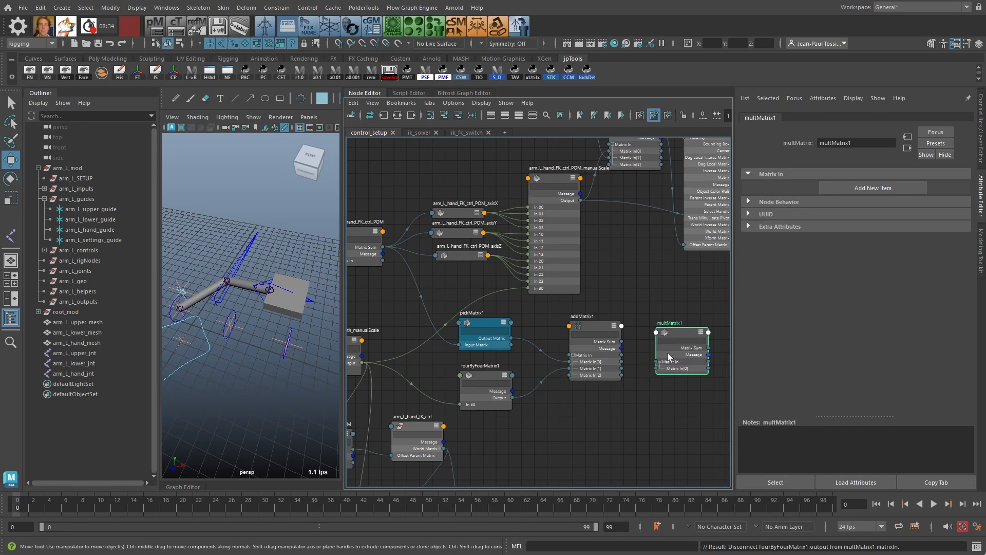
pyautogui.moveTo(677, 334); pyautogui.dragTo(651, 357)
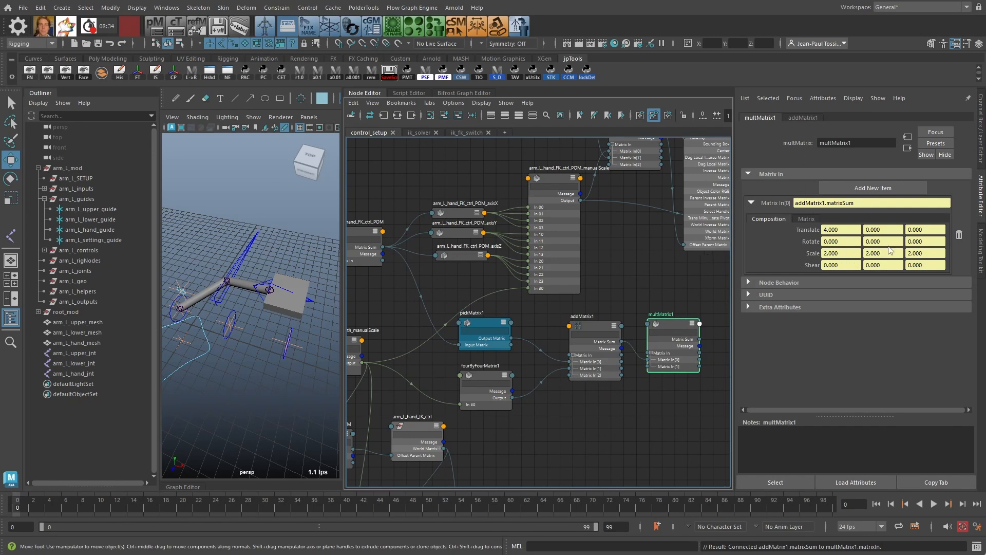
# Step: Examine multMatrix1's incoming addMatrix1 sum as a raw matrix, particularly its diagonal values, and check addMatrix1's inputs
pyautogui.click(808, 219)
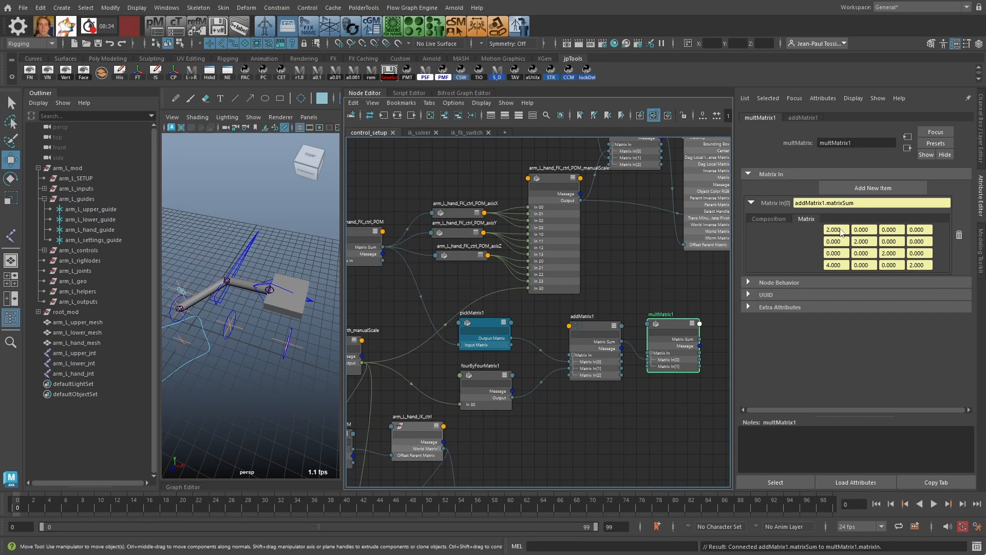
pyautogui.click(889, 253)
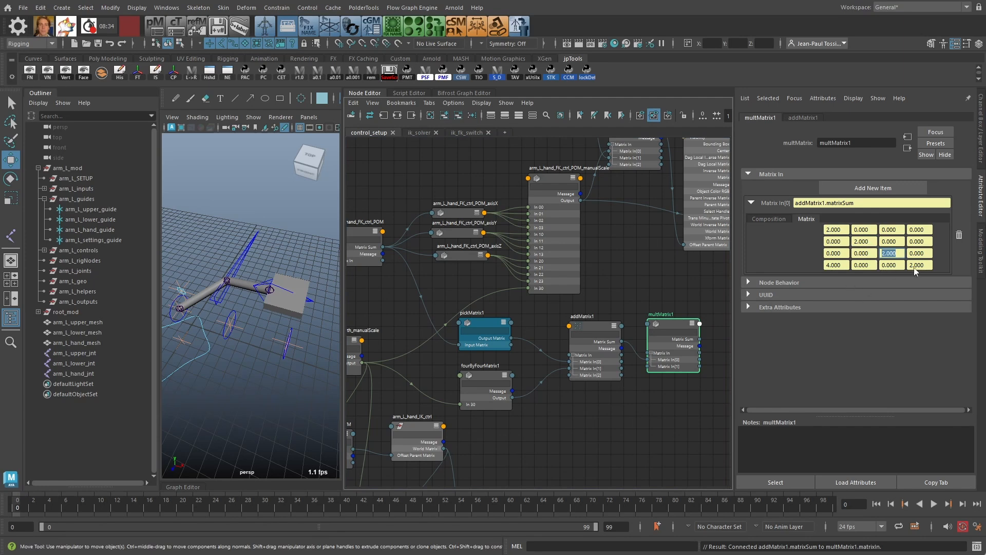
pyautogui.moveTo(931, 265); pyautogui.dragTo(863, 277)
pyautogui.moveTo(589, 326); pyautogui.dragTo(583, 327)
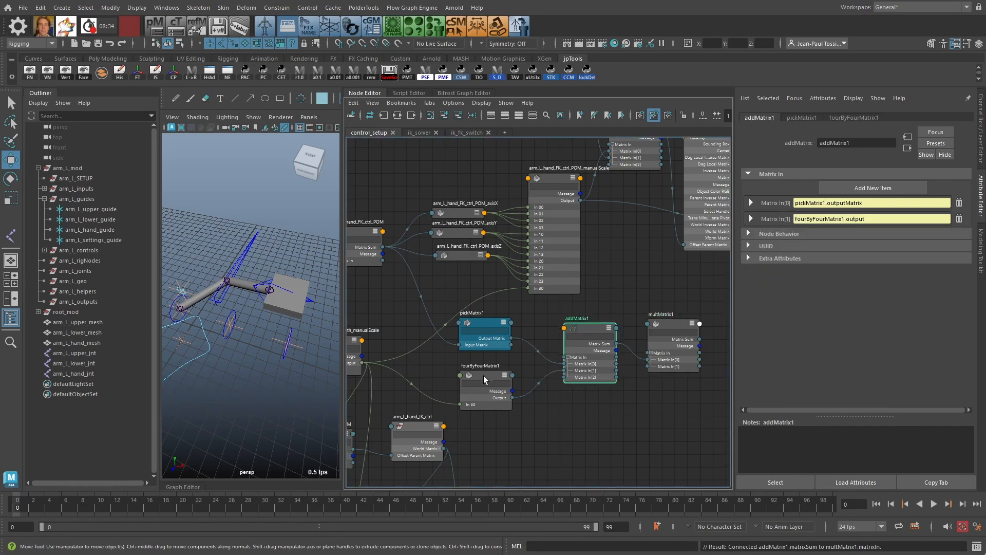
# Step: Set In 00, In 11, In 22 and In 33 of fourByFourMatrix1 to 0
pyautogui.moveTo(483, 375); pyautogui.dragTo(486, 374)
pyautogui.moveTo(843, 188); pyautogui.dragTo(800, 190)
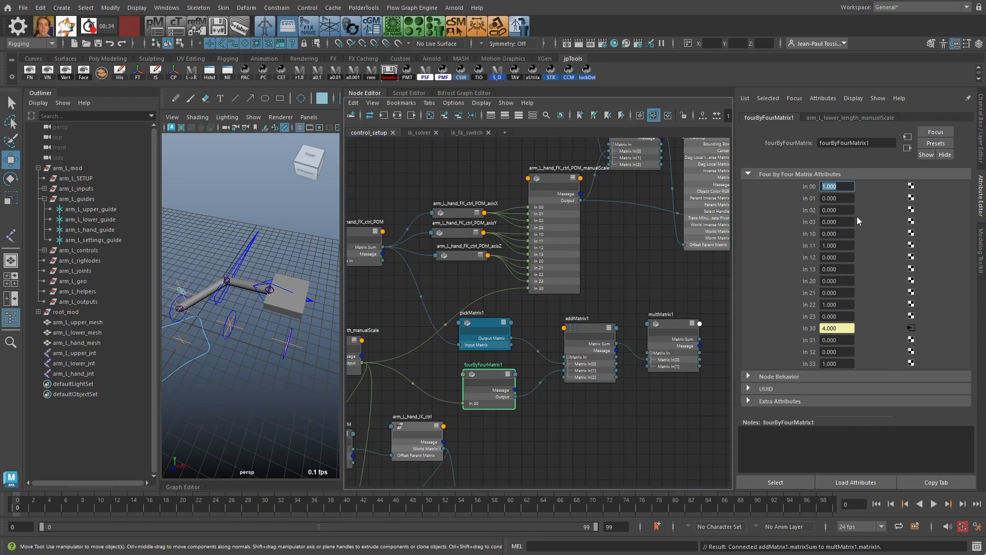
pyautogui.write('0')
pyautogui.moveTo(845, 246); pyautogui.dragTo(804, 249)
pyautogui.write('0')
pyautogui.moveTo(845, 305); pyautogui.dragTo(821, 305)
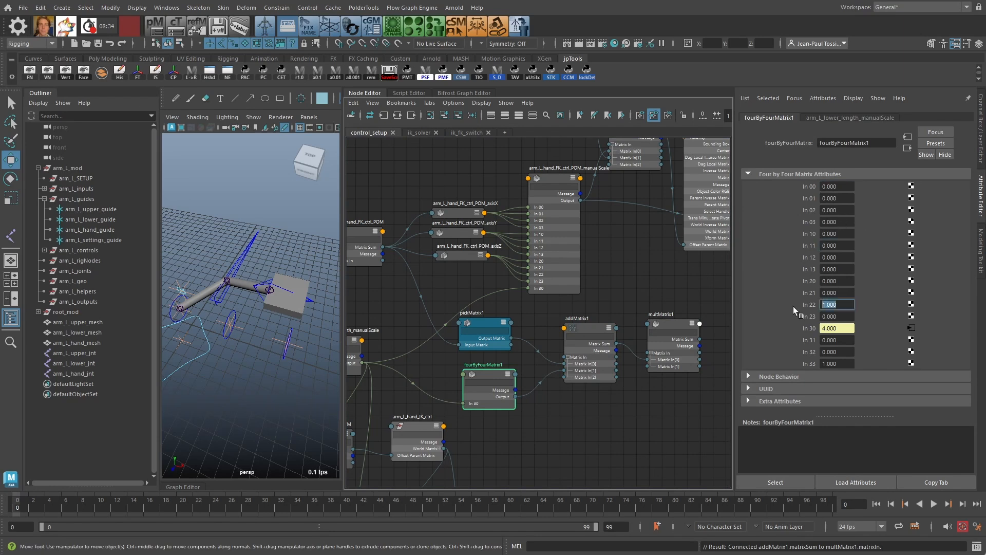
pyautogui.write('0')
pyautogui.moveTo(846, 364); pyautogui.dragTo(807, 361)
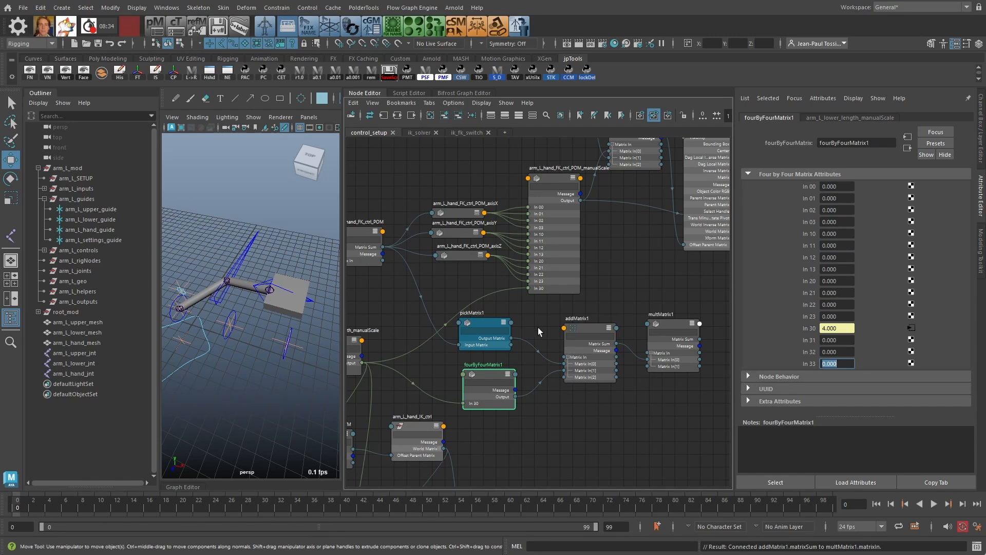
# Step: Check the attributes of pickMatrix1, fourByFourMatrix1 and addMatrix1 and the resulting matrix entering multMatrix1
pyautogui.moveTo(477, 314); pyautogui.dragTo(480, 310)
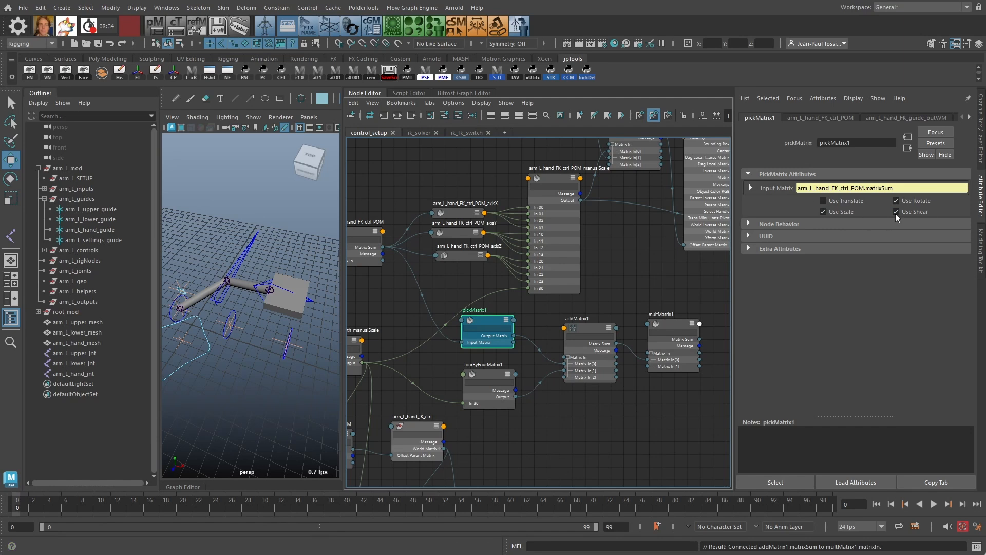
pyautogui.moveTo(491, 375); pyautogui.dragTo(489, 378)
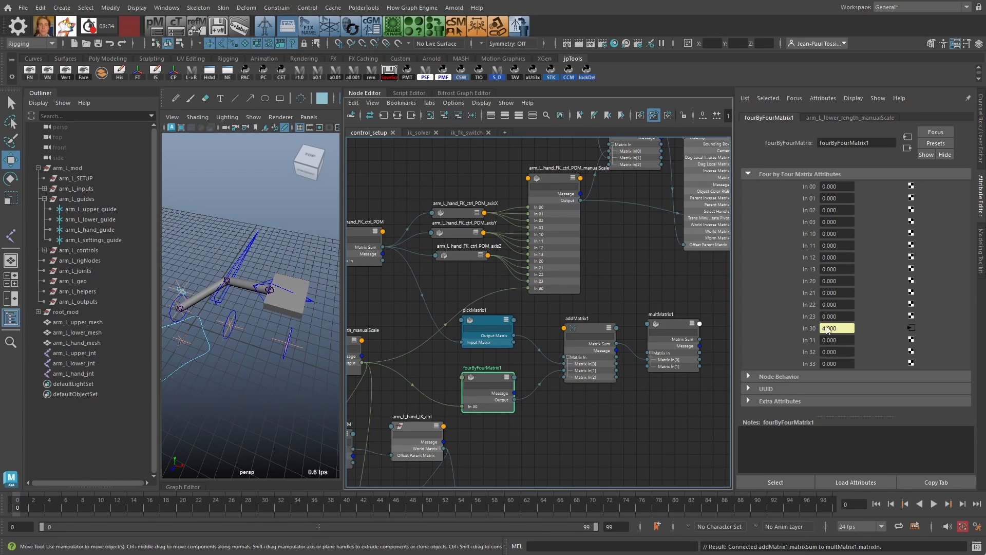
pyautogui.moveTo(593, 321); pyautogui.dragTo(589, 330)
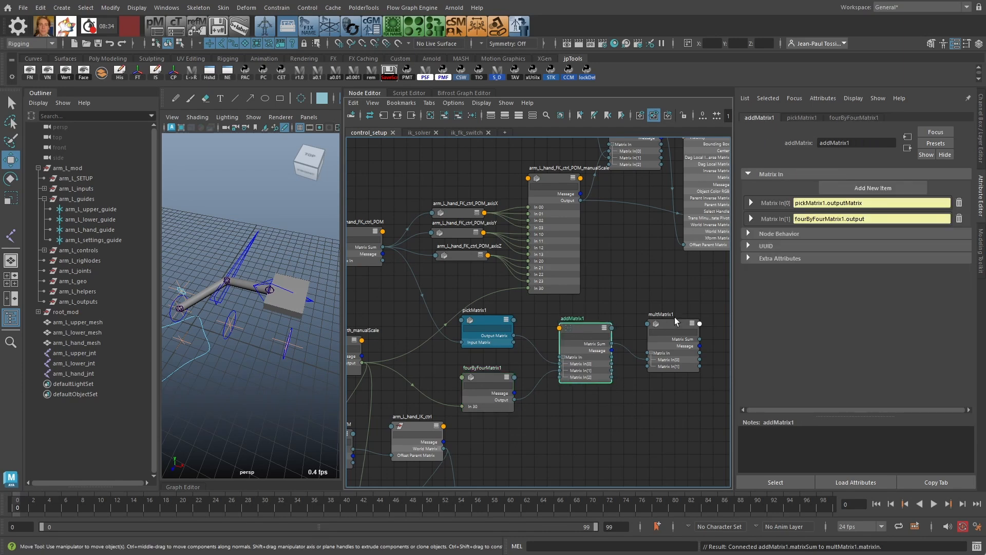
pyautogui.moveTo(698, 324); pyautogui.dragTo(697, 320)
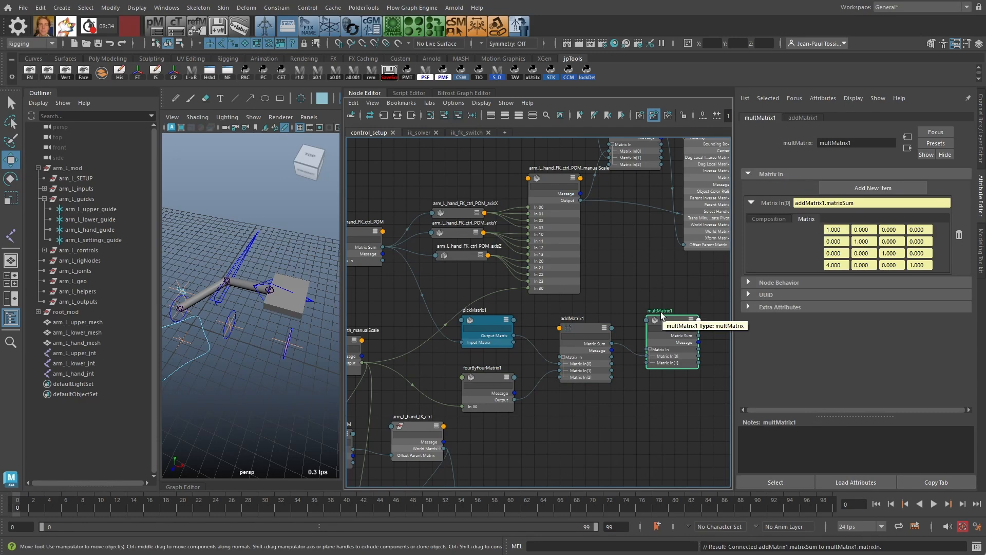
# Step: Compare the pickMatrix1 and addMatrix1 network with the three hand FK axis nodes and arm_L_hand_FK_ctrl_POM_manualScale
pyautogui.keyDown('alt'); pyautogui.moveTo(552, 310); pyautogui.dragTo(520, 284, button='right'); pyautogui.keyUp('alt')
pyautogui.keyDown('alt'); pyautogui.moveTo(560, 311); pyautogui.dragTo(540, 329, button='middle'); pyautogui.keyUp('alt')
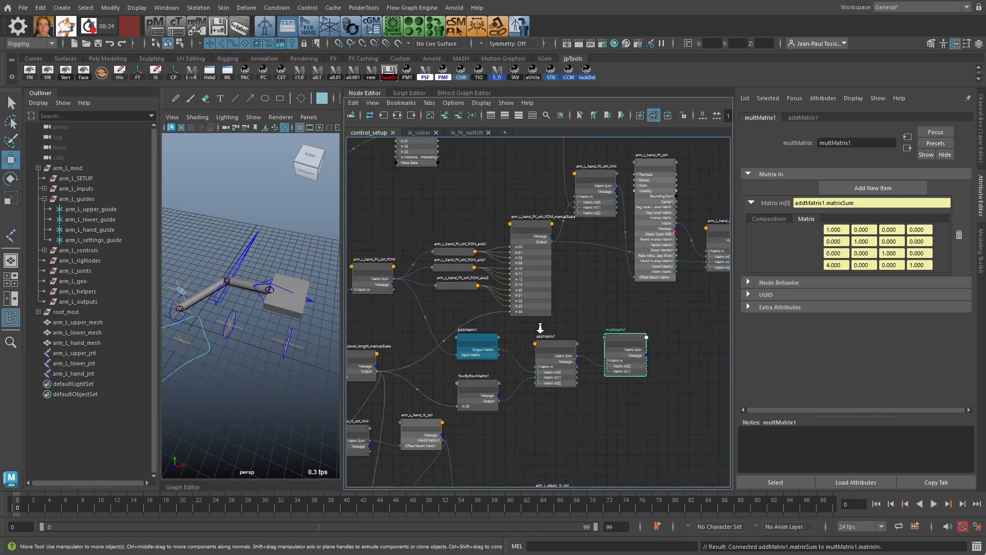
pyautogui.keyDown('alt'); pyautogui.moveTo(539, 329); pyautogui.dragTo(504, 333, button='right'); pyautogui.keyUp('alt')
pyautogui.moveTo(616, 345); pyautogui.dragTo(469, 409)
pyautogui.moveTo(462, 223); pyautogui.dragTo(531, 301)
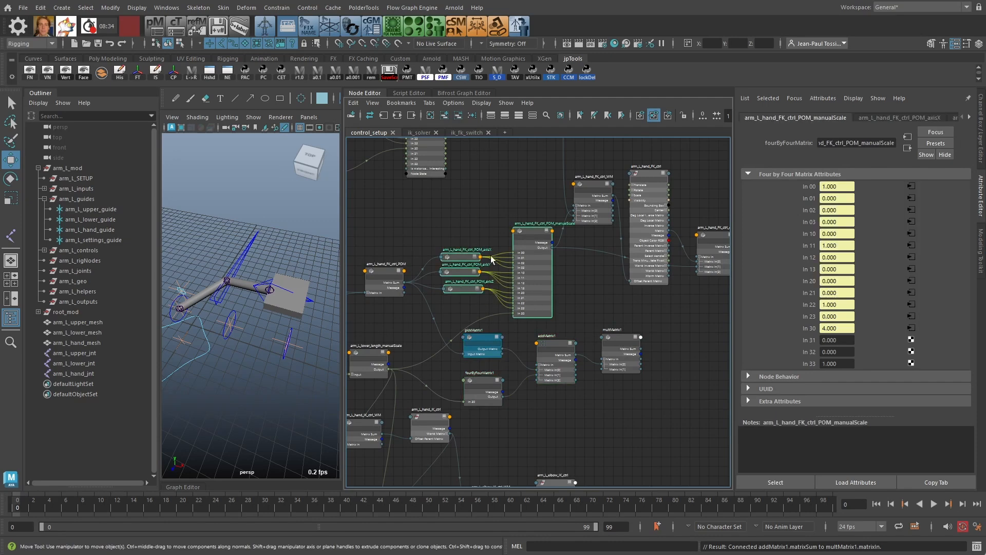
pyautogui.click(552, 303)
pyautogui.keyDown('alt'); pyautogui.moveTo(564, 310); pyautogui.dragTo(586, 314, button='right'); pyautogui.keyUp('alt')
# Step: Review pickMatrix1's translate, rotate, scale and shear options against the axis-node setup
pyautogui.click(474, 340)
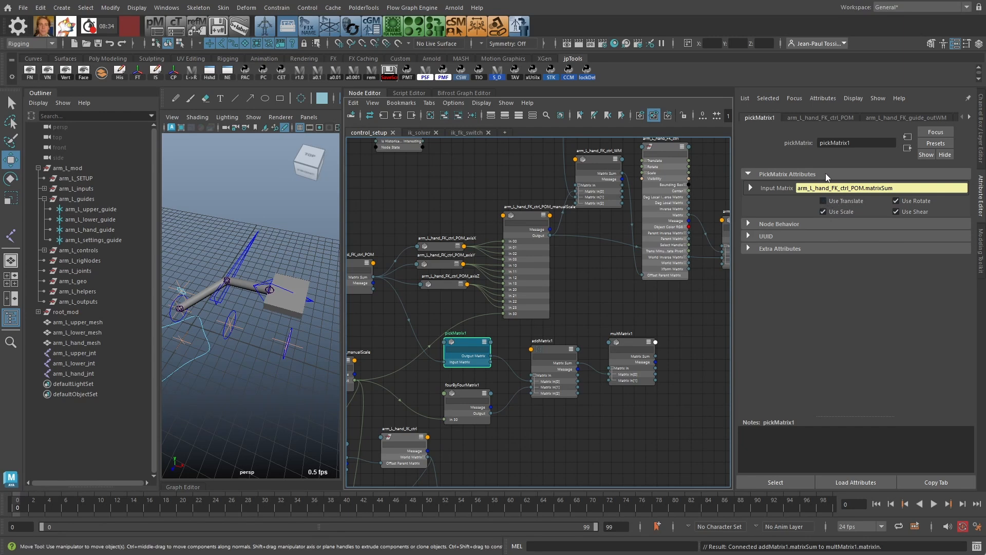
pyautogui.click(896, 200)
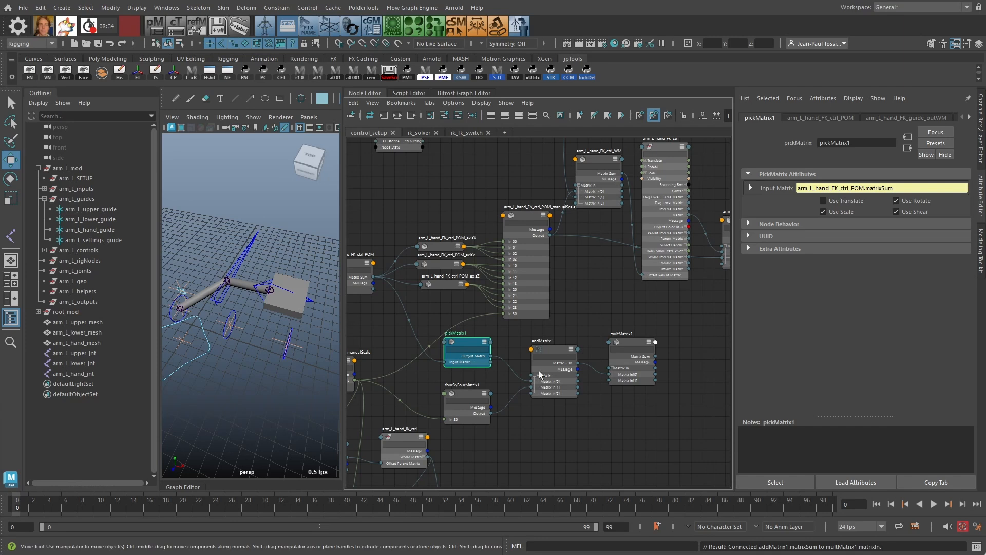
pyautogui.moveTo(442, 221); pyautogui.dragTo(609, 290)
pyautogui.click(535, 324)
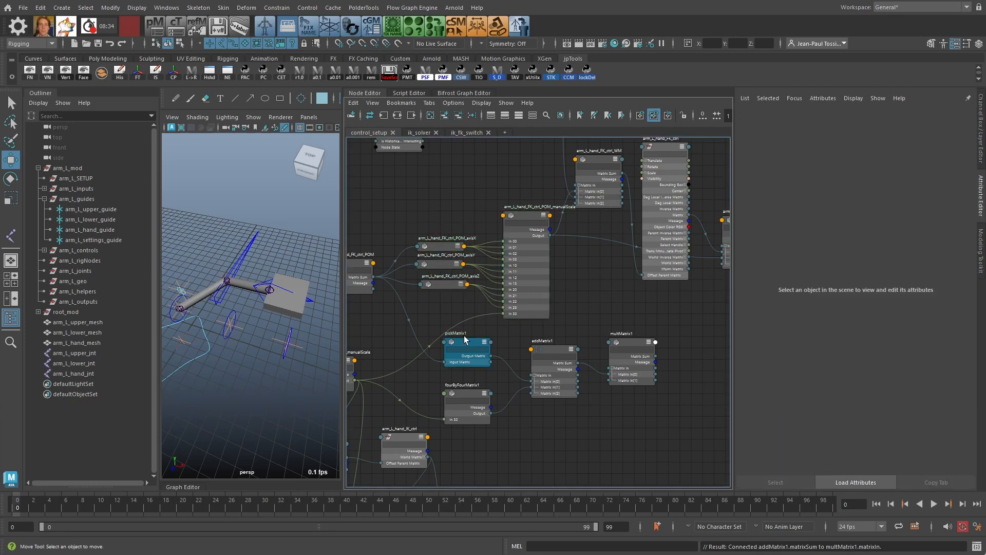
pyautogui.moveTo(465, 339); pyautogui.dragTo(467, 336)
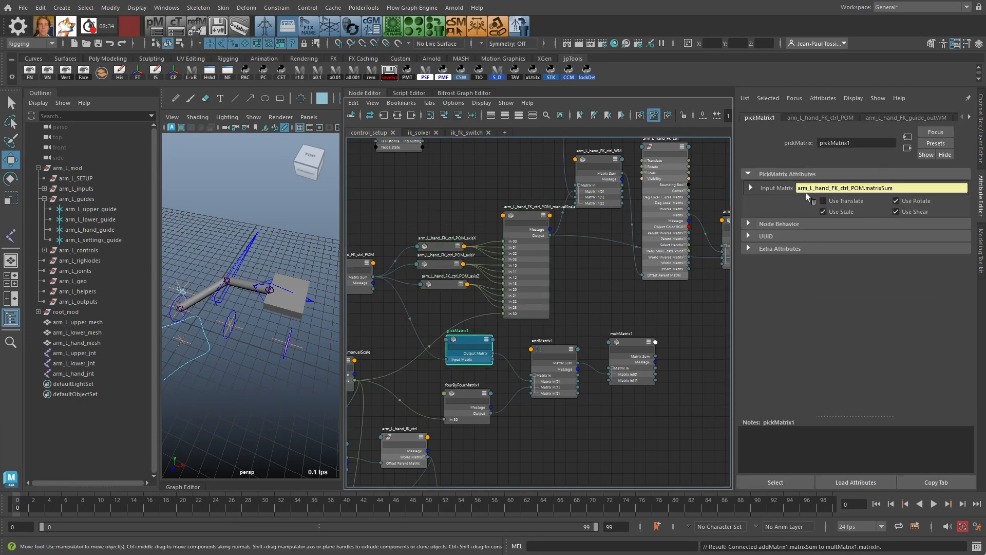
pyautogui.moveTo(469, 341); pyautogui.dragTo(468, 342)
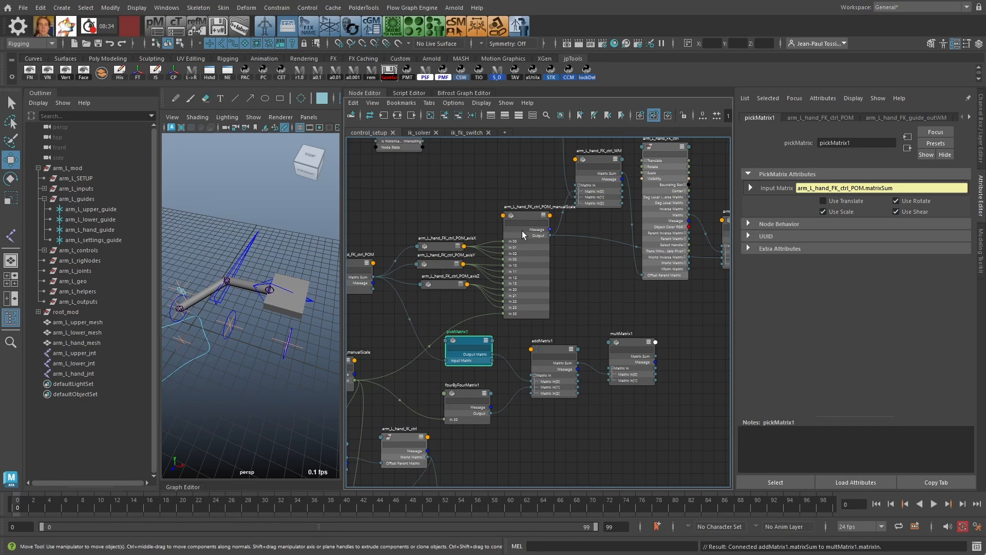
# Step: Space the three hand FK axis nodes farther apart vertically beside arm_L_hand_FK_ctrl_POM_manualScale
pyautogui.moveTo(528, 216); pyautogui.dragTo(527, 216)
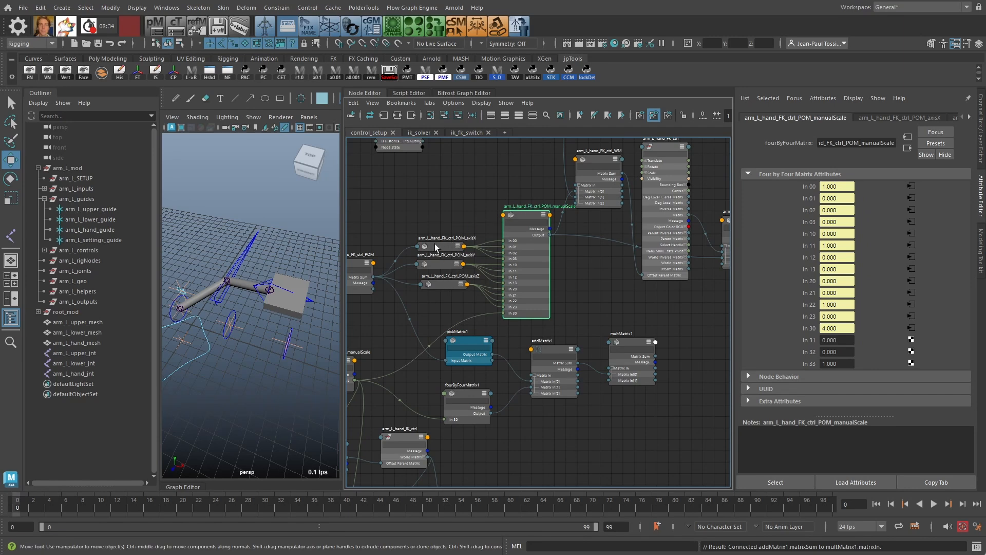
pyautogui.moveTo(462, 294); pyautogui.dragTo(438, 263)
pyautogui.moveTo(444, 238); pyautogui.dragTo(442, 237)
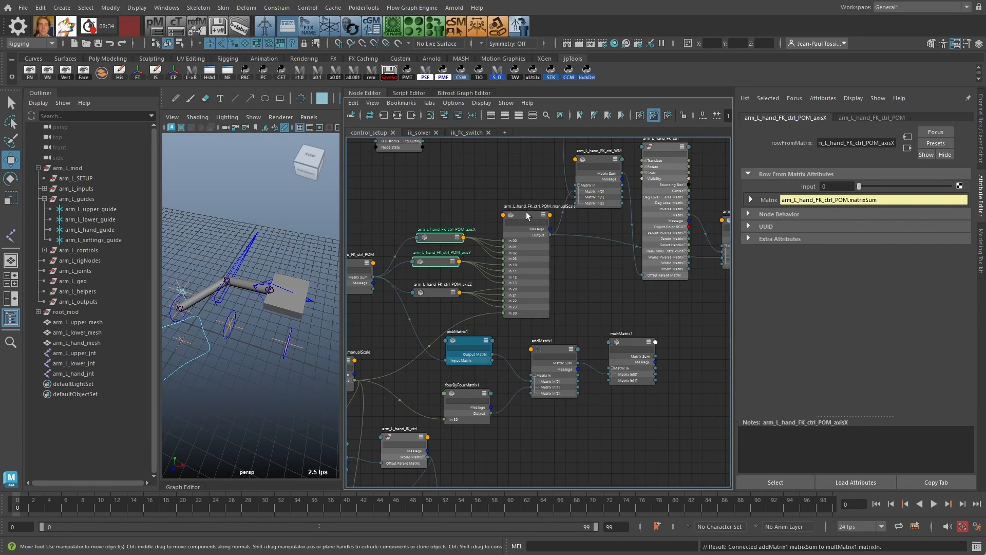
pyautogui.moveTo(526, 214); pyautogui.dragTo(525, 215)
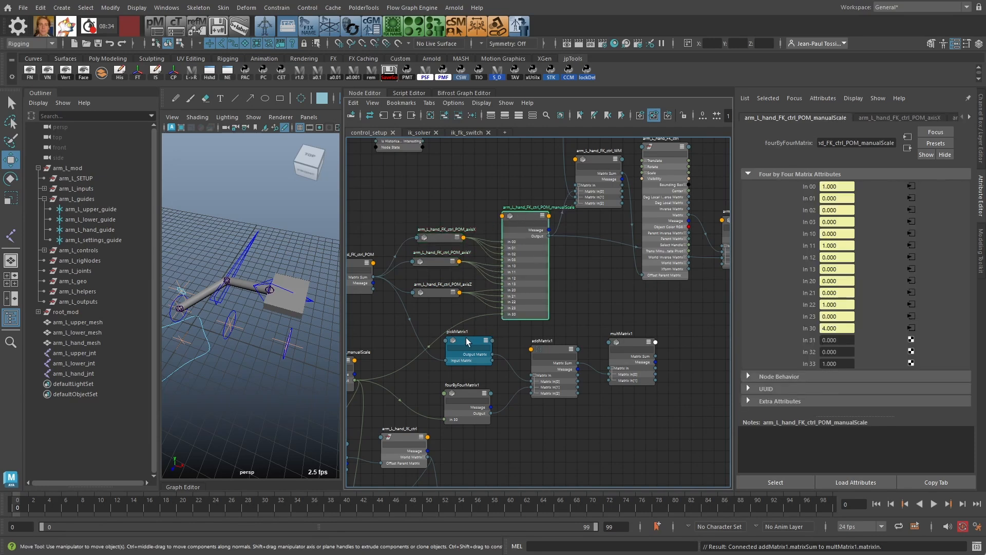
# Step: Delete the experimental pickMatrix1, fourByFourMatrix1, addMatrix1 and multMatrix1 nodes
pyautogui.moveTo(466, 339); pyautogui.dragTo(469, 339)
pyautogui.keyDown('alt'); pyautogui.moveTo(565, 357); pyautogui.dragTo(597, 354, button='middle'); pyautogui.keyUp('alt')
pyautogui.scroll(-2, 510, 369)
pyautogui.scroll(2, 524, 344)
pyautogui.scroll(-2, 542, 365)
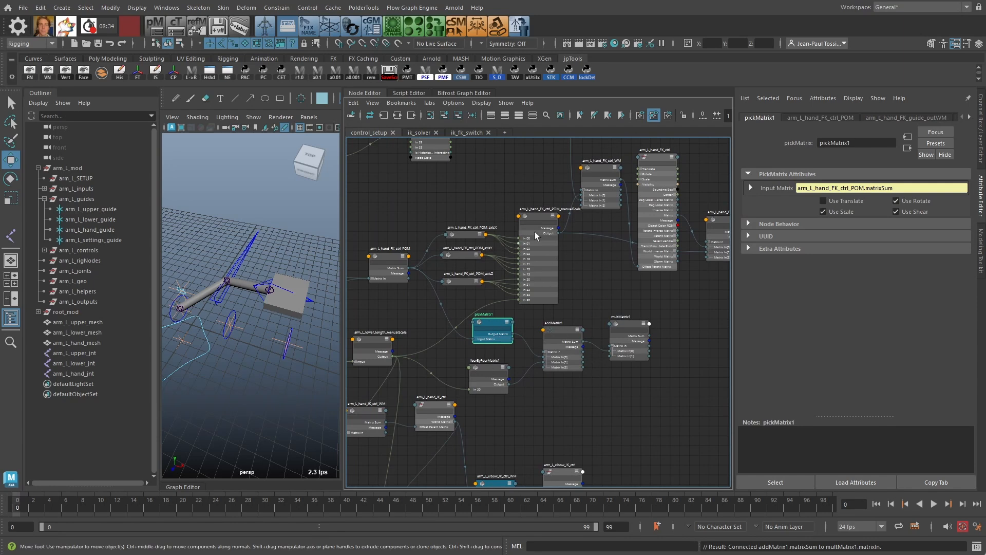
pyautogui.moveTo(691, 356); pyautogui.dragTo(459, 377)
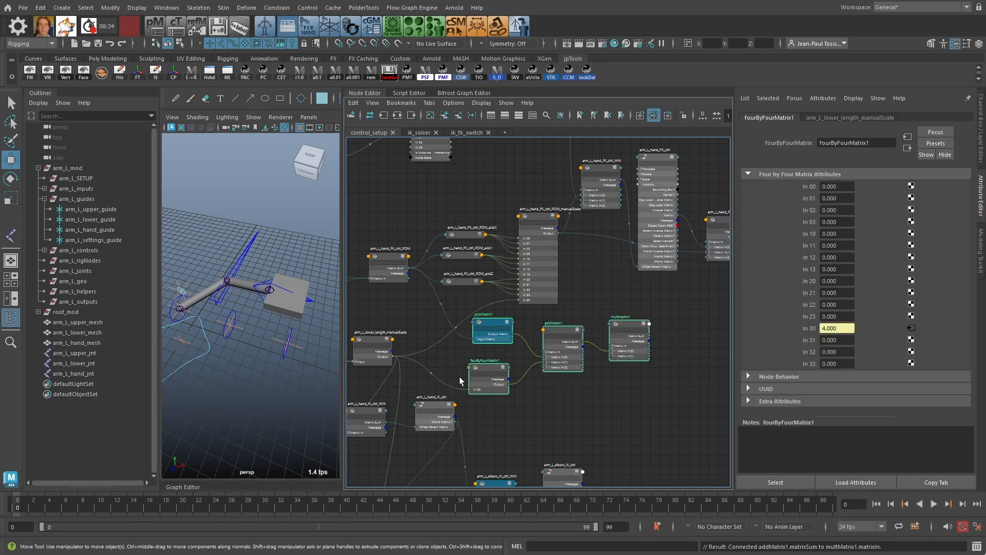
pyautogui.press('Delete')
# Step: Reset all translate and rotate channels of the hand IK and elbow IK controls to 0
pyautogui.keyDown('alt'); pyautogui.moveTo(589, 389); pyautogui.dragTo(606, 405, button='middle'); pyautogui.keyUp('alt')
pyautogui.keyDown('alt'); pyautogui.moveTo(609, 403); pyautogui.dragTo(621, 369, button='right'); pyautogui.keyUp('alt')
pyautogui.keyDown('alt'); pyautogui.moveTo(621, 368); pyautogui.dragTo(626, 331, button='middle'); pyautogui.keyUp('alt')
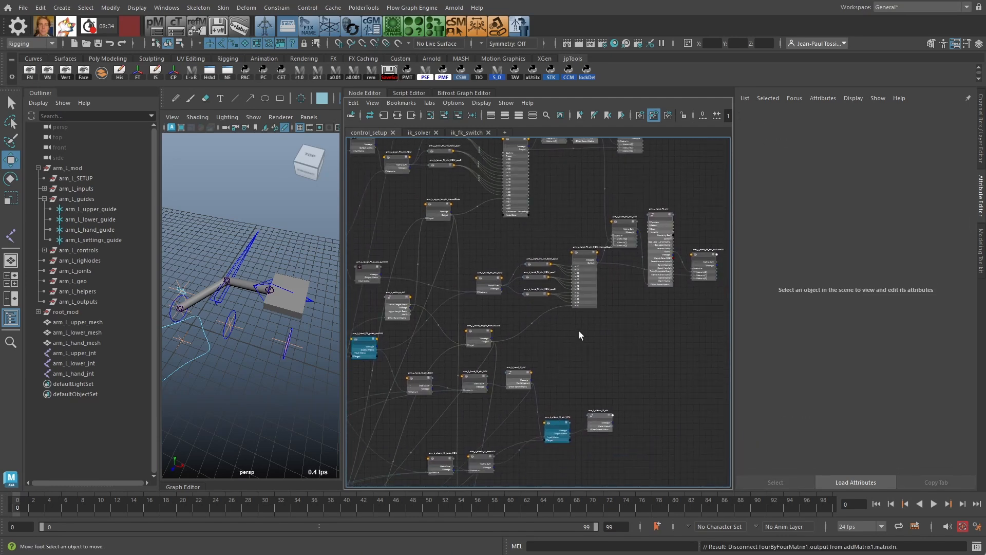
pyautogui.keyDown('alt'); pyautogui.moveTo(249, 287); pyautogui.dragTo(253, 313); pyautogui.keyUp('alt')
pyautogui.keyDown('alt'); pyautogui.moveTo(253, 314); pyautogui.dragTo(240, 279, button='right'); pyautogui.keyUp('alt')
pyautogui.click(254, 291)
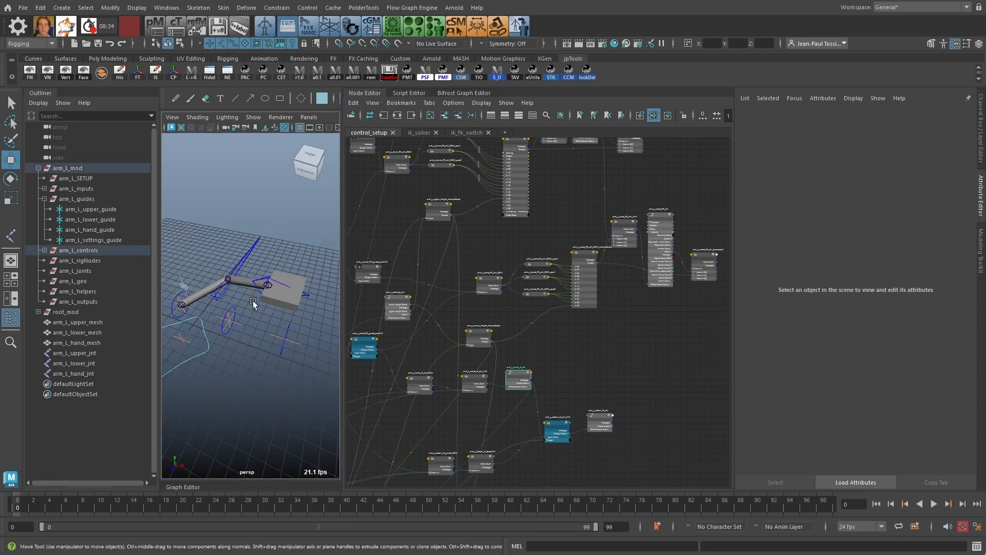
pyautogui.keyDown('shift'); pyautogui.click(223, 296); pyautogui.keyUp('shift')
pyautogui.hotkey('ctrl', 'a')
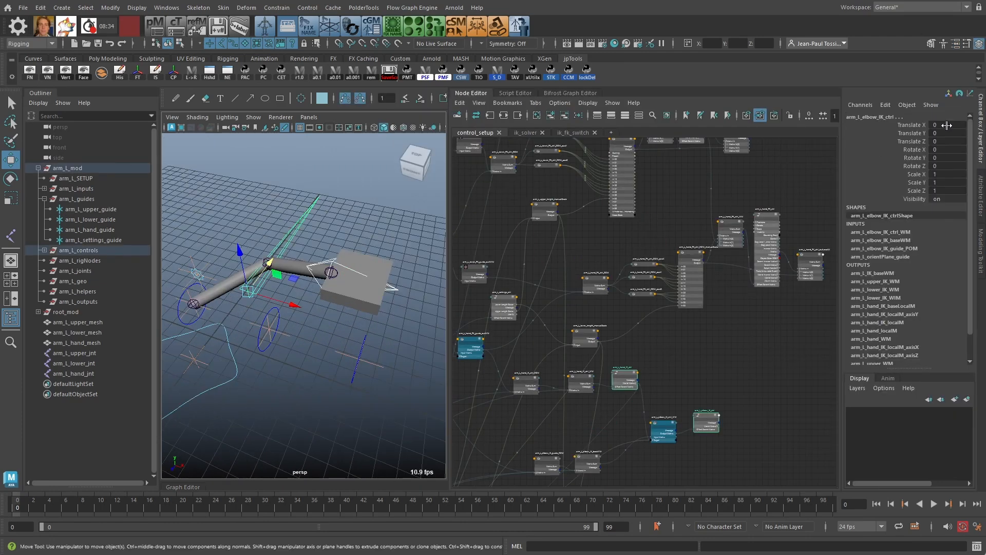
pyautogui.moveTo(944, 125); pyautogui.dragTo(950, 166)
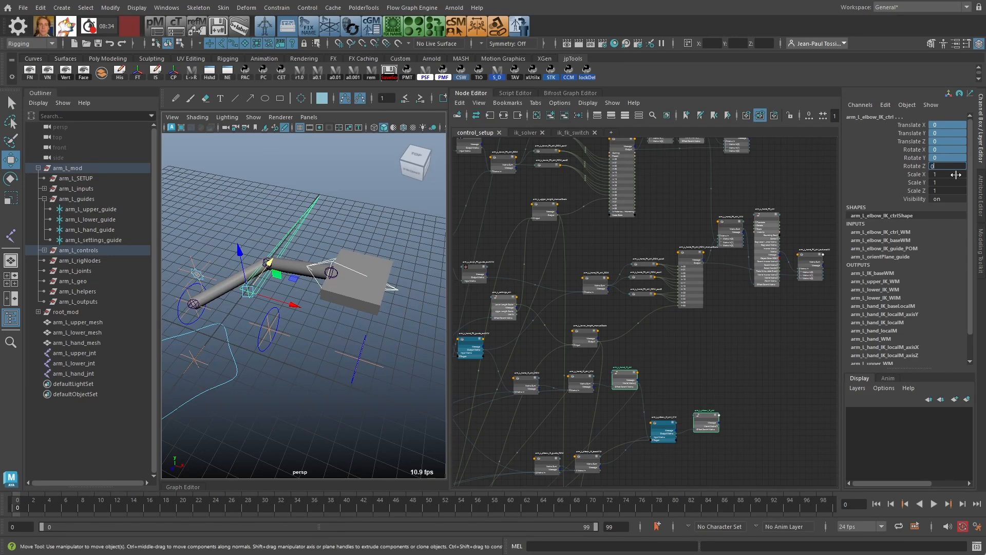
pyautogui.press('Return')
# Step: Hide the Scale X channel of the upper, lower and hand FK controls
pyautogui.click(355, 291)
pyautogui.keyDown('alt'); pyautogui.moveTo(353, 295); pyautogui.dragTo(276, 299); pyautogui.keyUp('alt')
pyautogui.click(273, 322)
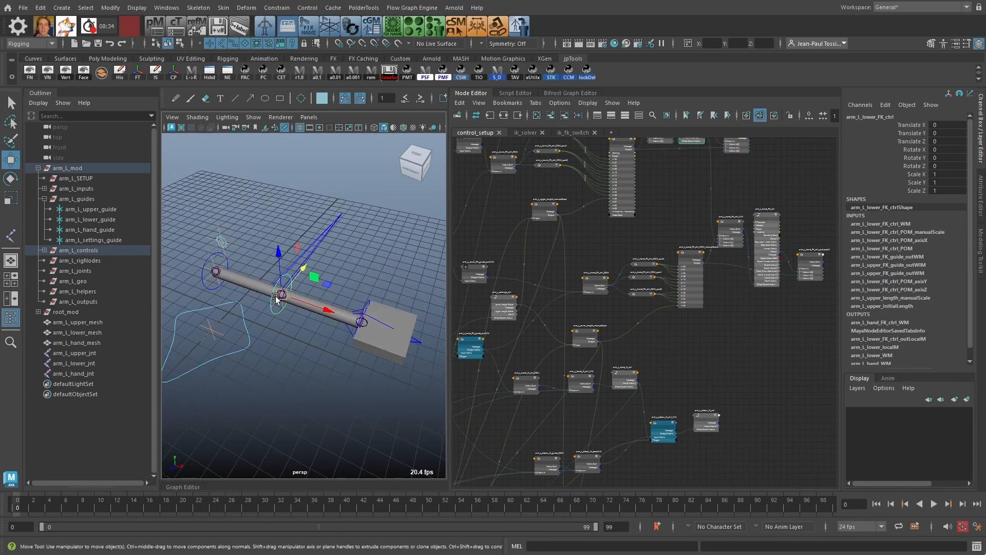
pyautogui.click(213, 294)
pyautogui.keyDown('alt'); pyautogui.moveTo(359, 349); pyautogui.dragTo(366, 281); pyautogui.keyUp('alt')
pyautogui.click(364, 301)
pyautogui.click(924, 176)
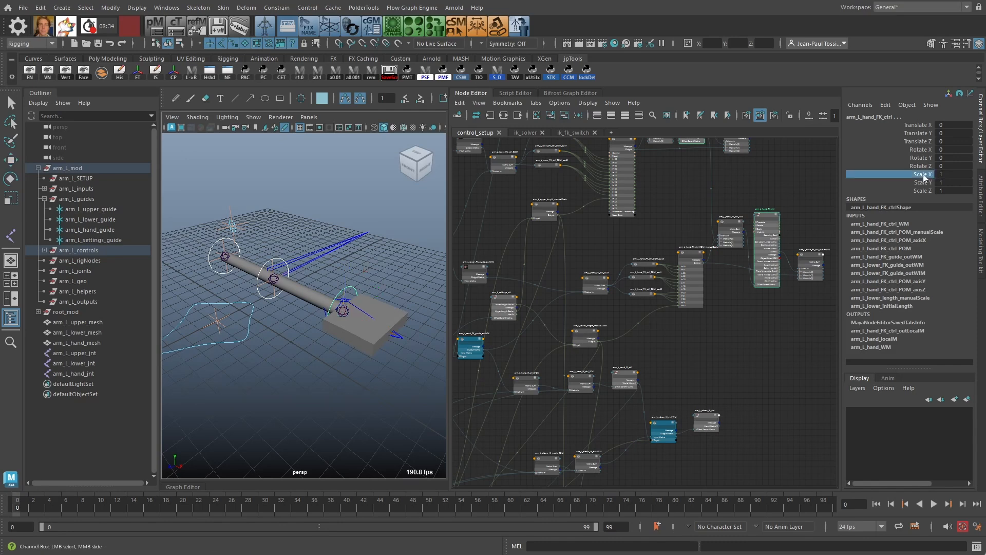
pyautogui.rightClick(925, 175)
pyautogui.click(956, 446)
pyautogui.press('w')
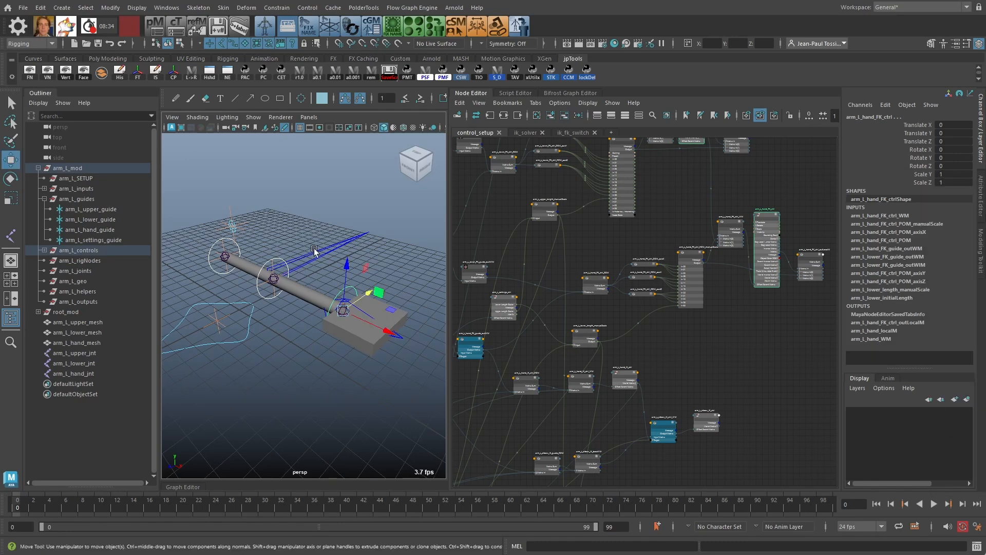
# Step: Lock the Scale Y and Scale Z channels of the upper, lower and hand FK controls
pyautogui.keyDown('alt'); pyautogui.moveTo(315, 250); pyautogui.dragTo(308, 244); pyautogui.keyUp('alt')
pyautogui.click(920, 182)
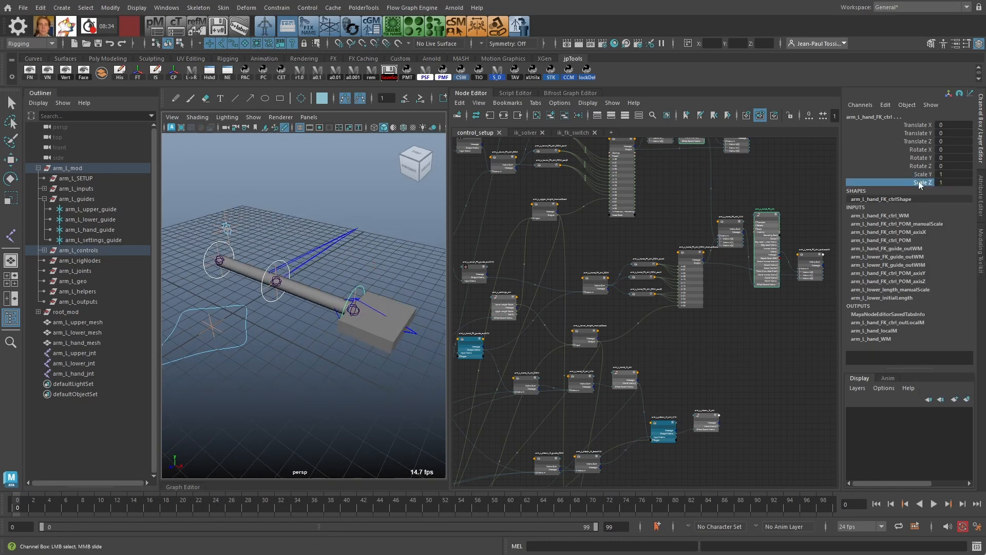
pyautogui.keyDown('shift'); pyautogui.click(920, 174); pyautogui.keyUp('shift')
pyautogui.rightClick(918, 178)
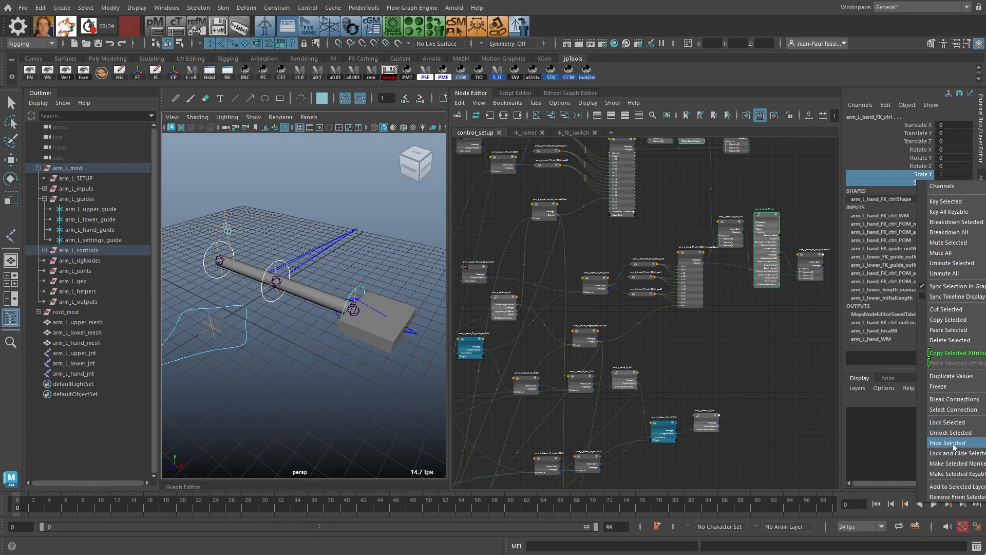
pyautogui.click(952, 422)
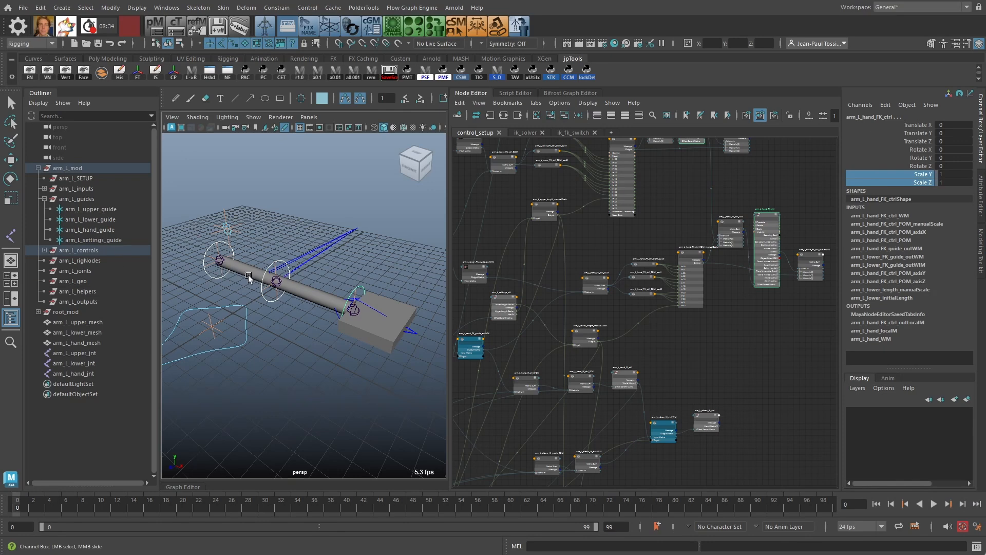
# Step: Lock and hide the Visibility channel of arm_L_hand_IK_ctrl and lock its Scale X, Y and Z channels
pyautogui.click(359, 249)
pyautogui.click(413, 333)
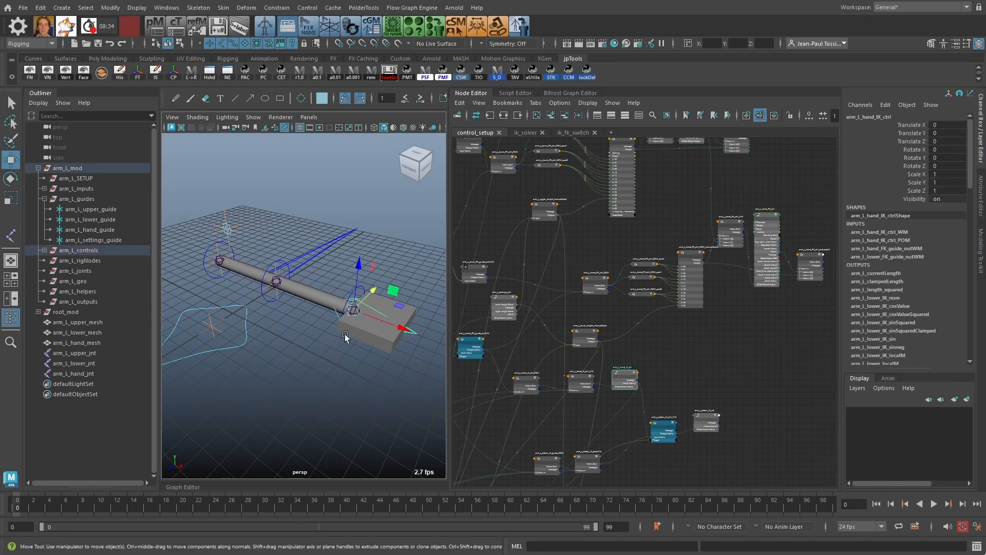
pyautogui.rightClick(908, 198)
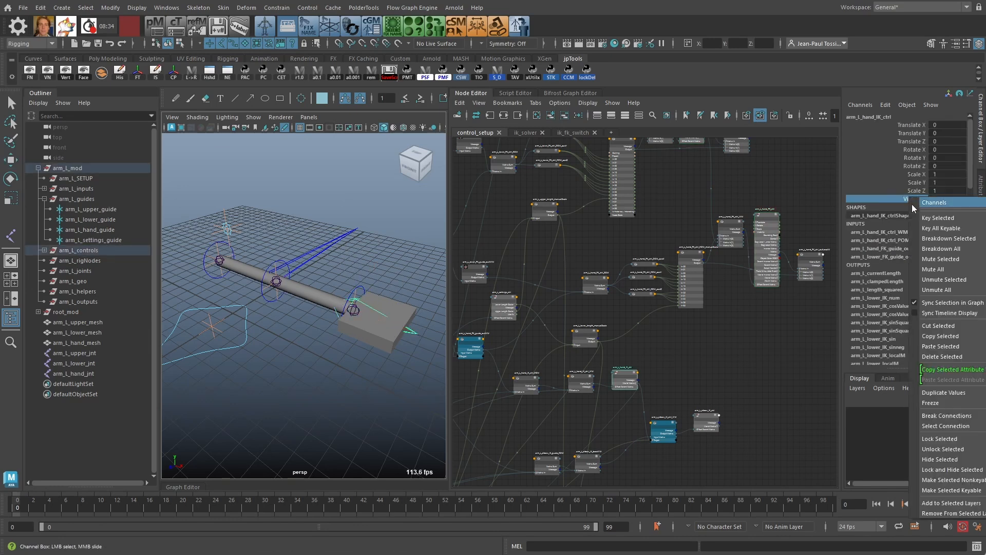
pyautogui.click(946, 472)
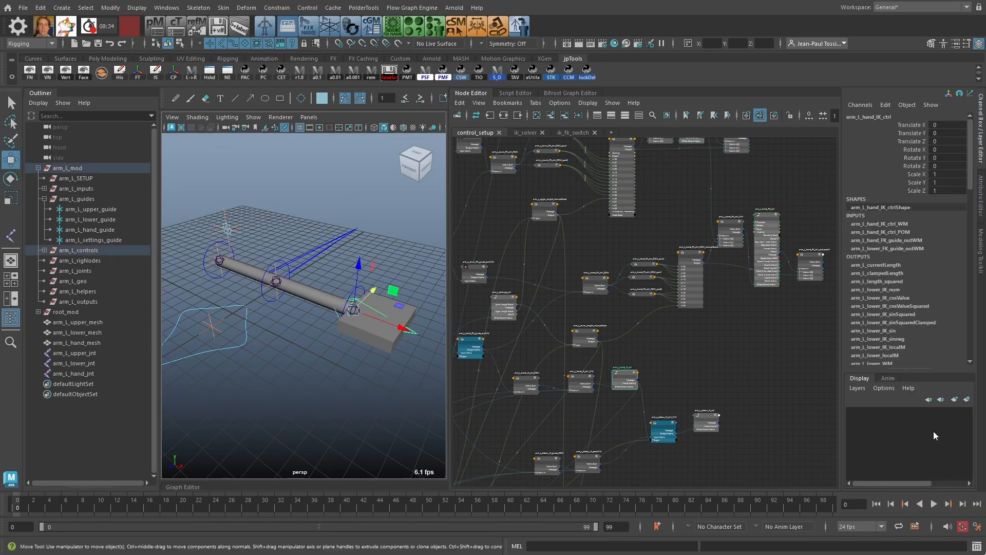
pyautogui.moveTo(921, 175); pyautogui.dragTo(917, 191)
pyautogui.rightClick(918, 189)
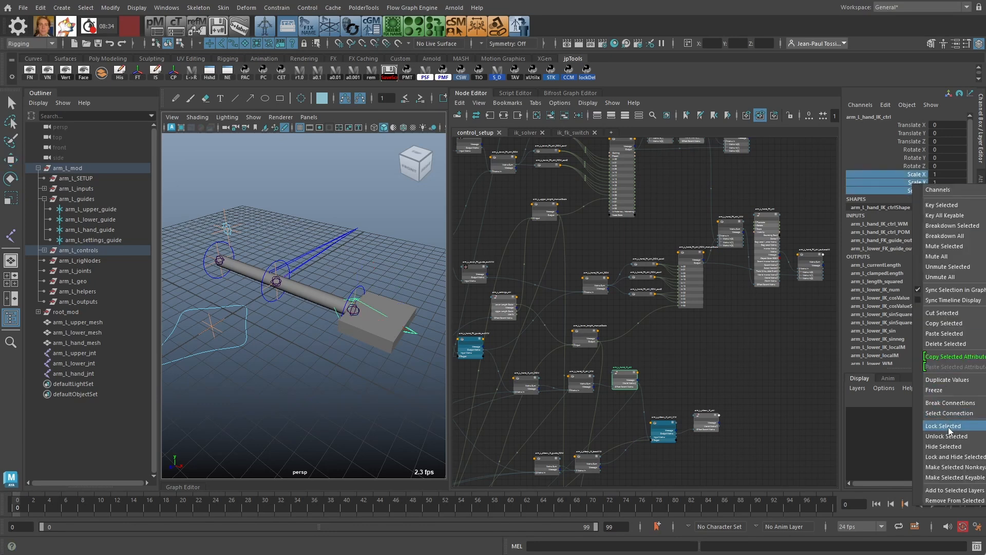
pyautogui.click(945, 426)
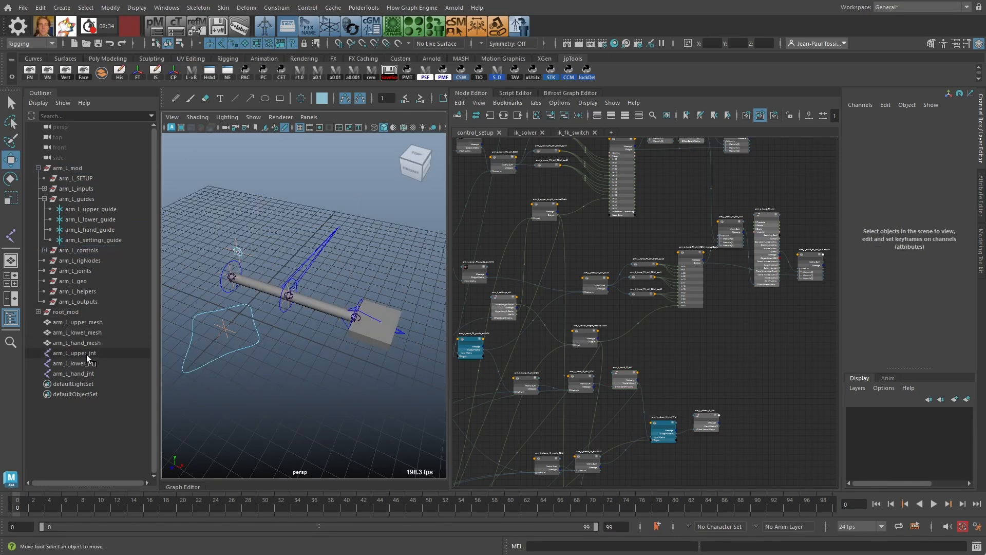
# Step: Parent arm_L_upper_jnt, arm_L_lower_jnt and arm_L_hand_jnt under the arm_L_joints group
pyautogui.click(87, 354)
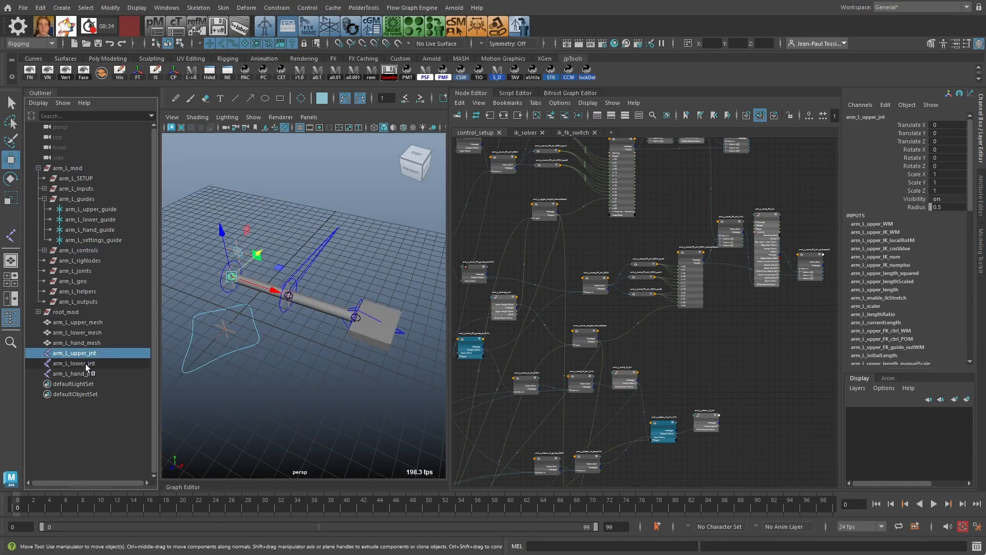
pyautogui.keyDown('shift'); pyautogui.click(85, 364); pyautogui.keyUp('shift')
pyautogui.keyDown('shift'); pyautogui.click(90, 371); pyautogui.keyUp('shift')
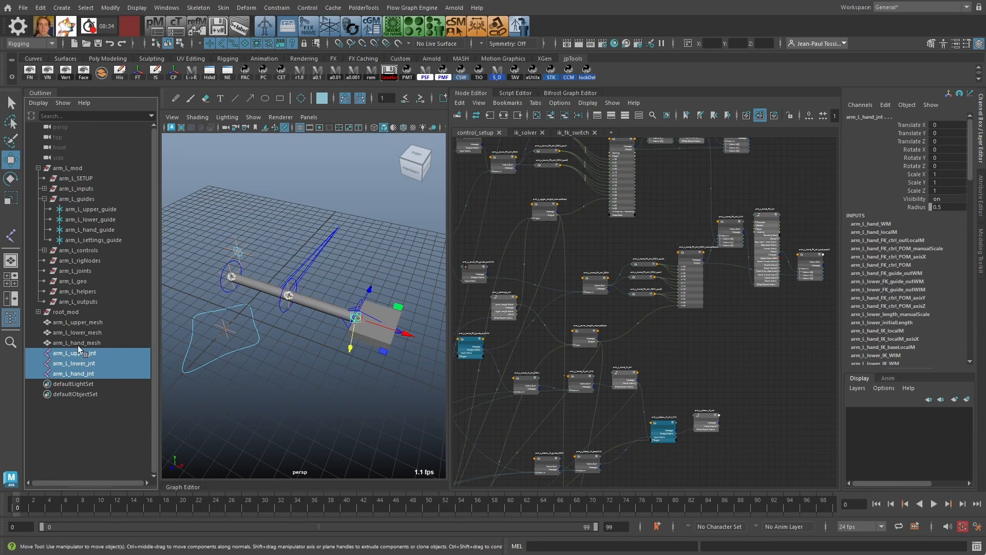
pyautogui.moveTo(78, 345); pyautogui.dragTo(81, 271)
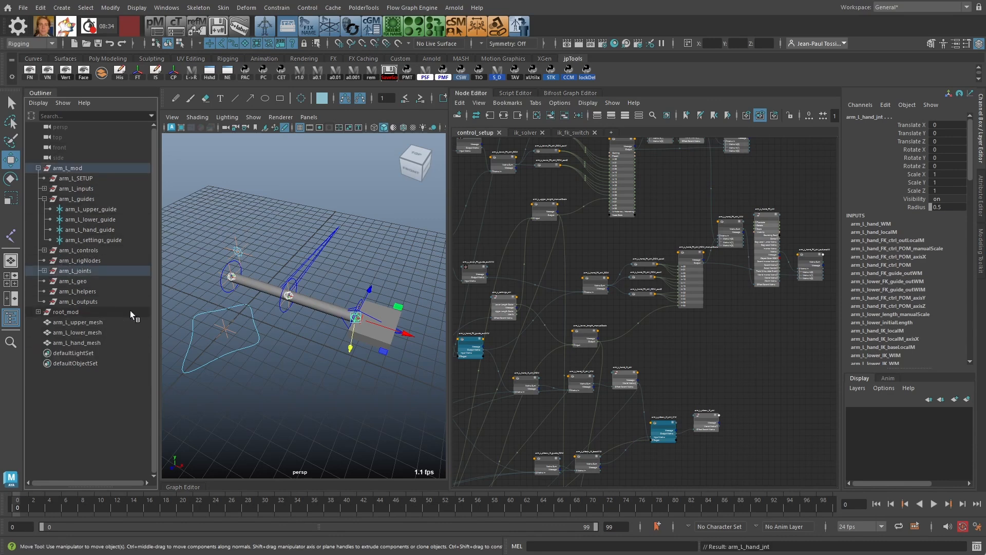
pyautogui.click(71, 323)
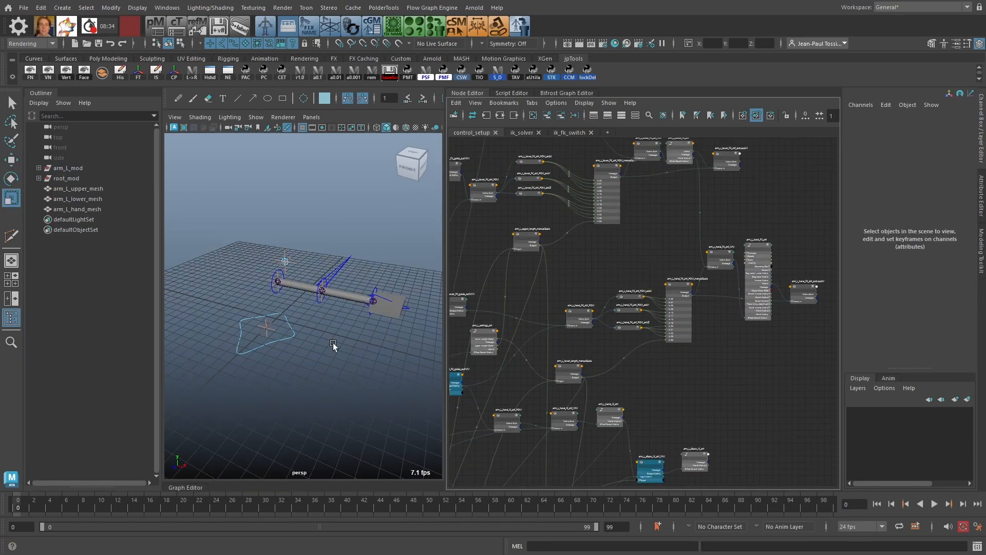
# Step: Scale root_main_ctrl up uniformly to test how the arm responds in FK mode
pyautogui.click(296, 342)
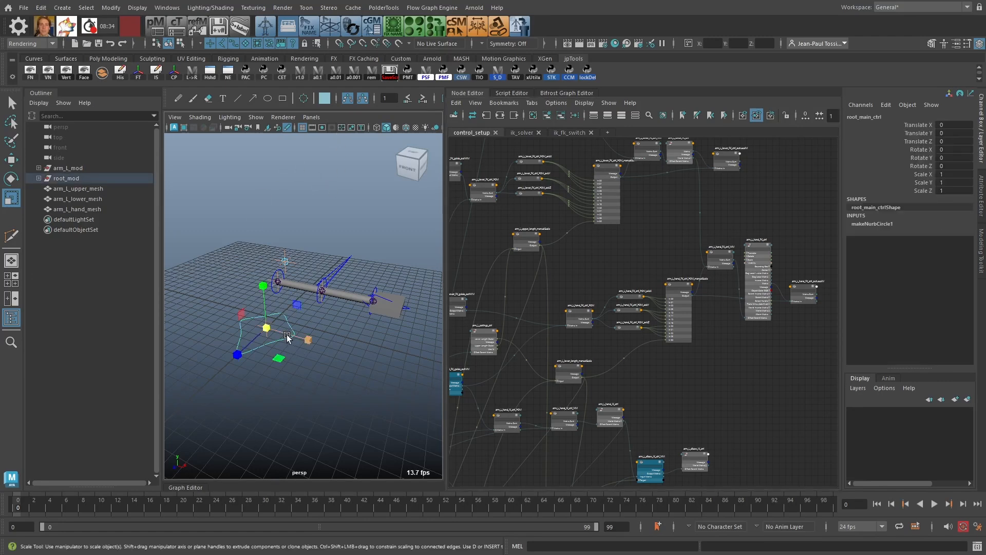
pyautogui.keyDown('alt'); pyautogui.moveTo(261, 319); pyautogui.dragTo(331, 331); pyautogui.keyUp('alt')
pyautogui.keyDown('alt'); pyautogui.moveTo(330, 332); pyautogui.dragTo(264, 297, button='right'); pyautogui.keyUp('alt')
pyautogui.moveTo(264, 298); pyautogui.dragTo(281, 308)
pyautogui.keyDown('alt'); pyautogui.moveTo(414, 308); pyautogui.dragTo(349, 305, button='middle'); pyautogui.keyUp('alt')
pyautogui.keyDown('alt'); pyautogui.moveTo(321, 309); pyautogui.dragTo(343, 320, button='right'); pyautogui.keyUp('alt')
# Step: Set Use Ik to 1 on arm_L_settings_ctrl to switch the arm to IK
pyautogui.click(223, 247)
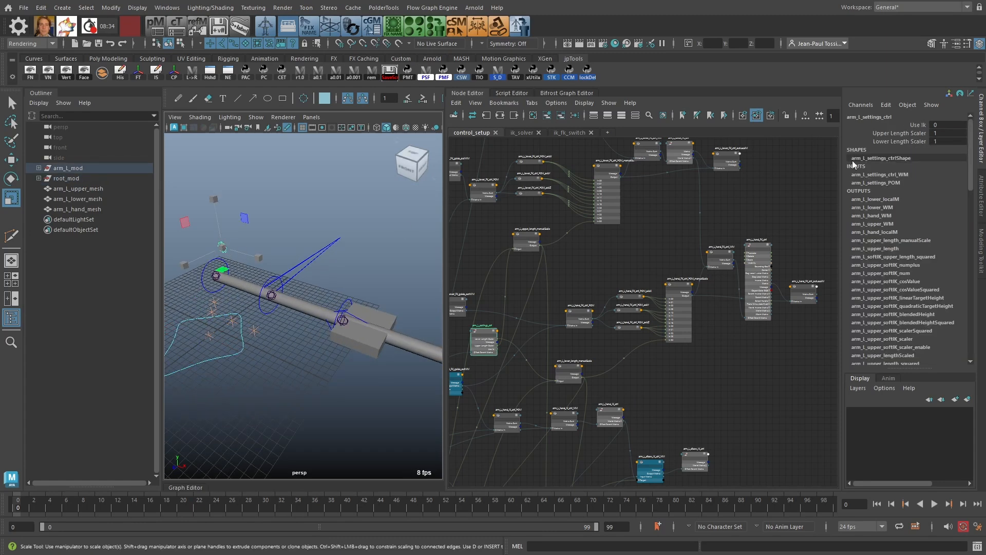
pyautogui.click(920, 125)
pyautogui.moveTo(331, 311); pyautogui.dragTo(363, 317, button='middle')
pyautogui.keyDown('alt'); pyautogui.moveTo(364, 316); pyautogui.dragTo(285, 272, button='right'); pyautogui.keyUp('alt')
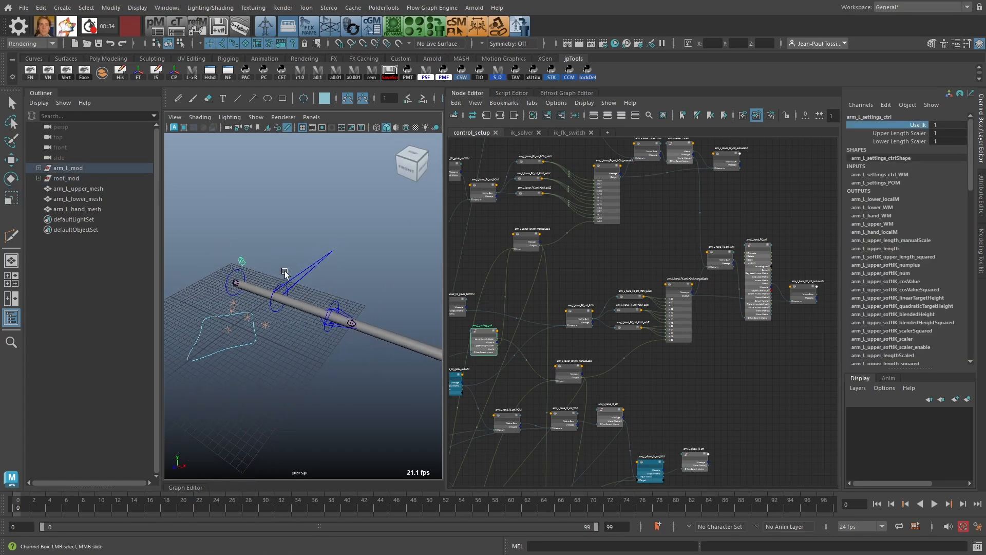
# Step: Scale root_main_ctrl uniformly to about 2.706 to test the arm in IK mode
pyautogui.click(251, 343)
pyautogui.press('r')
pyautogui.scroll(-3, 254, 338)
pyautogui.moveTo(254, 340)
pyautogui.mouseDown(button='middle')
pyautogui.moveTo(201, 334)
pyautogui.moveTo(265, 349)
pyautogui.mouseUp(button='middle')
pyautogui.keyDown('alt'); pyautogui.moveTo(320, 370); pyautogui.dragTo(279, 361, button='middle'); pyautogui.keyUp('alt')
pyautogui.moveTo(280, 361)
pyautogui.keyDown('alt'); pyautogui.mouseDown(button='right')
pyautogui.moveTo(228, 309)
pyautogui.moveTo(278, 346)
pyautogui.mouseUp(button='right'); pyautogui.keyUp('alt')
pyautogui.keyDown('alt'); pyautogui.moveTo(261, 297); pyautogui.dragTo(302, 311, button='middle'); pyautogui.keyUp('alt')
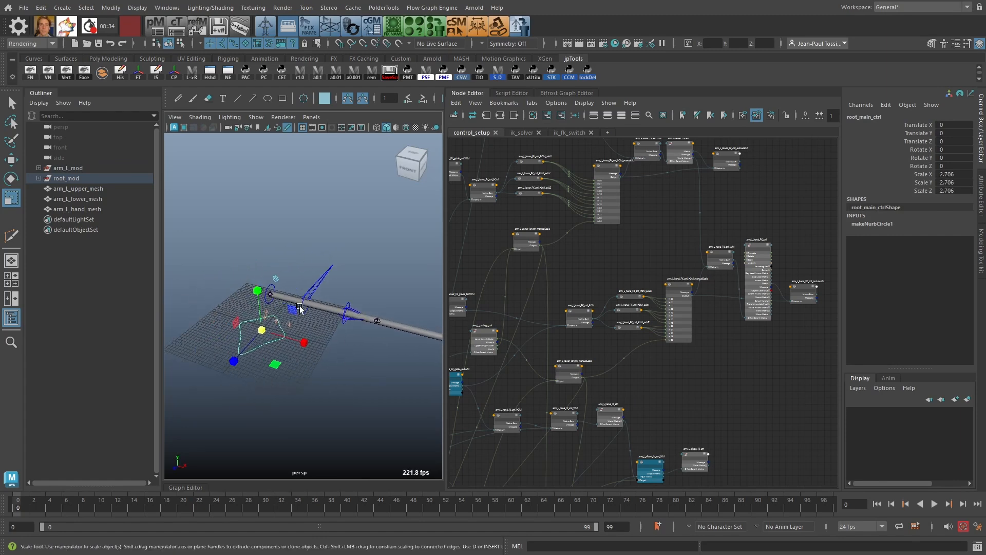
# Step: Scale root_main_ctrl uniformly down to about 0.485 and check how the IK arm bends
pyautogui.keyDown('alt'); pyautogui.moveTo(302, 310); pyautogui.dragTo(324, 335, button='right'); pyautogui.keyUp('alt')
pyautogui.keyDown('alt'); pyautogui.moveTo(252, 344); pyautogui.dragTo(183, 351, button='middle'); pyautogui.keyUp('alt')
pyautogui.keyDown('alt'); pyautogui.moveTo(184, 350); pyautogui.dragTo(292, 395, button='right'); pyautogui.keyUp('alt')
pyautogui.keyDown('alt'); pyautogui.moveTo(236, 348); pyautogui.dragTo(254, 297, button='middle'); pyautogui.keyUp('alt')
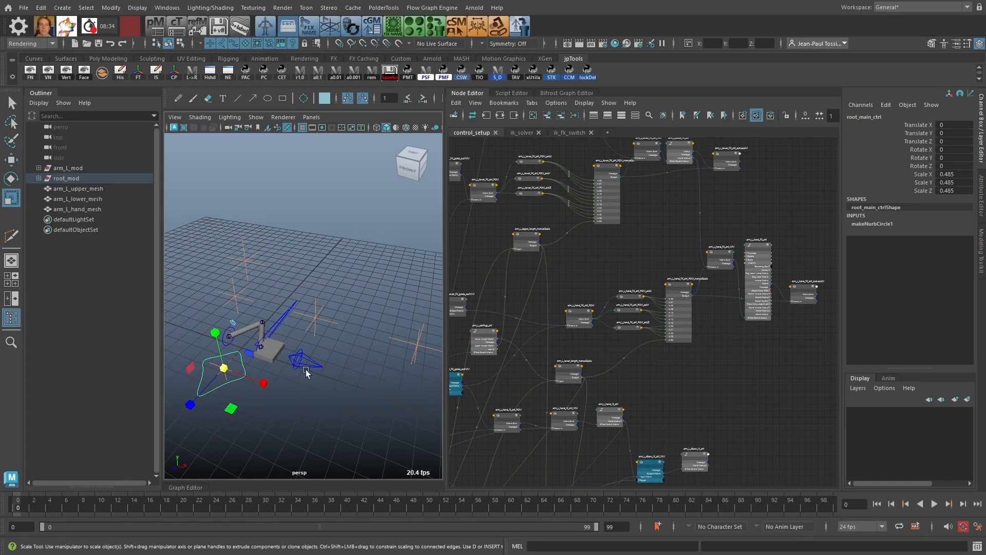
pyautogui.keyDown('alt'); pyautogui.moveTo(309, 370); pyautogui.dragTo(260, 339, button='right'); pyautogui.keyUp('alt')
pyautogui.moveTo(260, 339); pyautogui.dragTo(284, 348)
pyautogui.hotkey('ctrl', 'z')
pyautogui.keyDown('alt'); pyautogui.moveTo(254, 345); pyautogui.dragTo(311, 384, button='right'); pyautogui.keyUp('alt')
pyautogui.keyDown('alt'); pyautogui.moveTo(311, 384); pyautogui.dragTo(337, 323, button='middle'); pyautogui.keyUp('alt')
pyautogui.keyDown('alt'); pyautogui.moveTo(337, 323); pyautogui.dragTo(263, 333); pyautogui.keyUp('alt')
pyautogui.keyDown('alt'); pyautogui.moveTo(263, 333); pyautogui.dragTo(293, 341, button='middle'); pyautogui.keyUp('alt')
pyautogui.keyDown('alt'); pyautogui.moveTo(292, 343); pyautogui.dragTo(334, 331, button='right'); pyautogui.keyUp('alt')
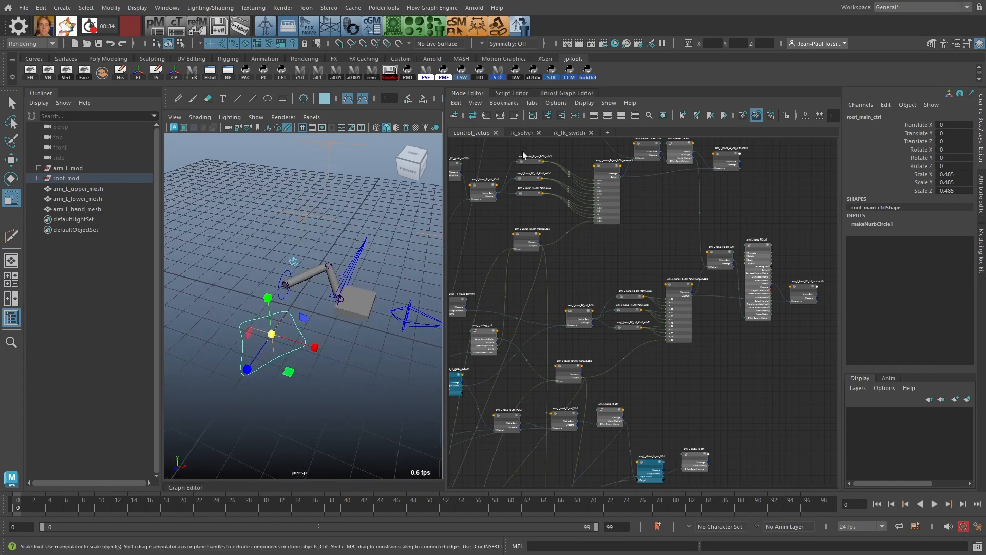
# Step: Switch to the ik_solver graph and examine the inputs of the arm_L_upper_length node
pyautogui.click(522, 133)
pyautogui.keyDown('alt'); pyautogui.moveTo(664, 263); pyautogui.dragTo(710, 186, button='middle'); pyautogui.keyUp('alt')
pyautogui.keyDown('alt'); pyautogui.moveTo(710, 186); pyautogui.dragTo(753, 245, button='right'); pyautogui.keyUp('alt')
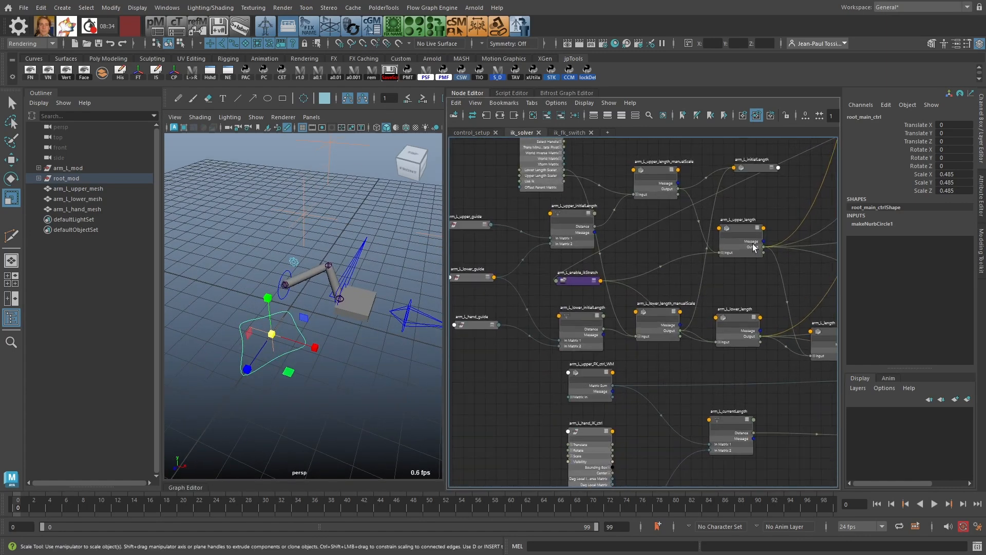
pyautogui.moveTo(753, 244)
pyautogui.keyDown('alt'); pyautogui.mouseDown(button='middle')
pyautogui.moveTo(682, 272)
pyautogui.moveTo(689, 253)
pyautogui.moveTo(522, 225)
pyautogui.mouseUp(button='middle'); pyautogui.keyUp('alt')
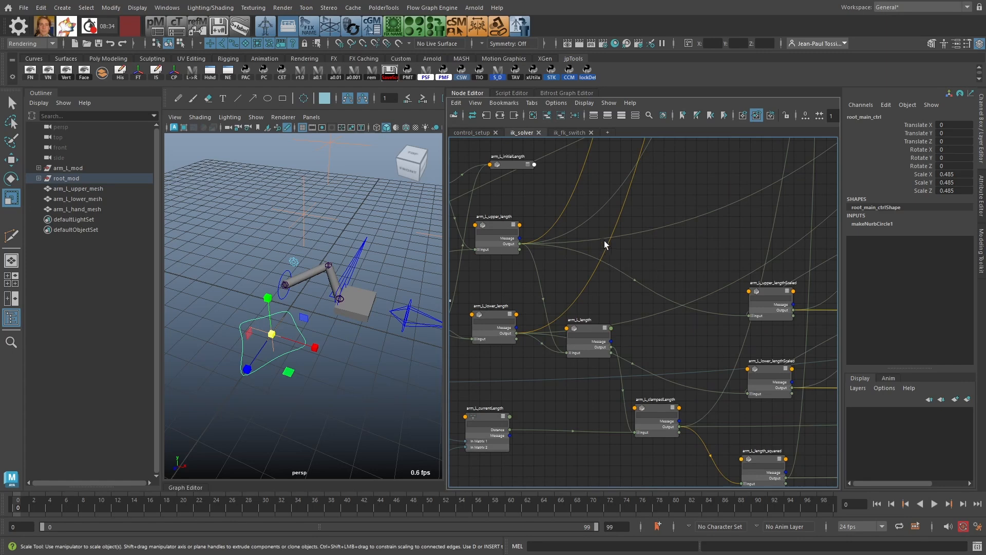
pyautogui.keyDown('alt'); pyautogui.moveTo(604, 241); pyautogui.dragTo(679, 253, button='middle'); pyautogui.keyUp('alt')
pyautogui.keyDown('alt'); pyautogui.moveTo(577, 206); pyautogui.dragTo(586, 214, button='right'); pyautogui.keyUp('alt')
pyautogui.keyDown('alt'); pyautogui.moveTo(586, 214); pyautogui.dragTo(601, 219, button='middle'); pyautogui.keyUp('alt')
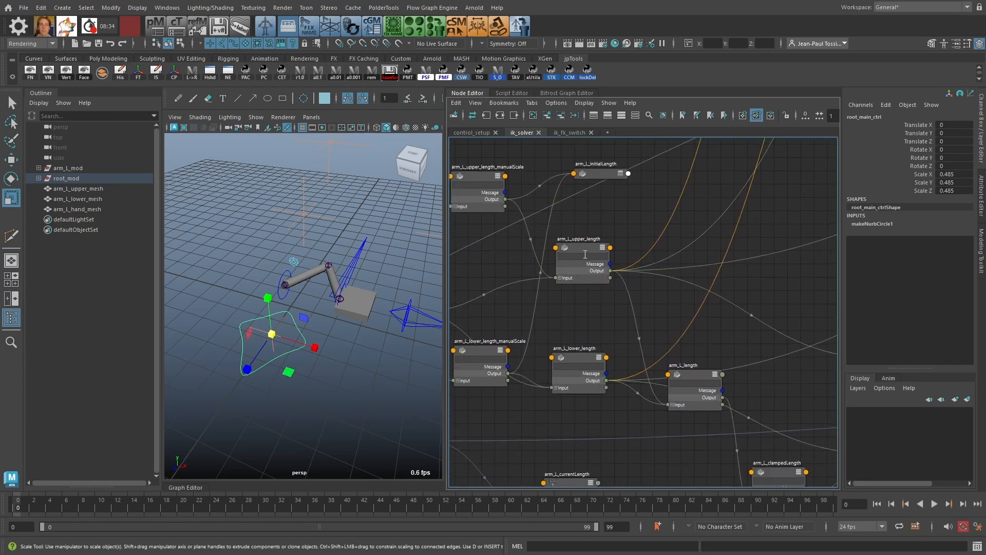
pyautogui.click(583, 249)
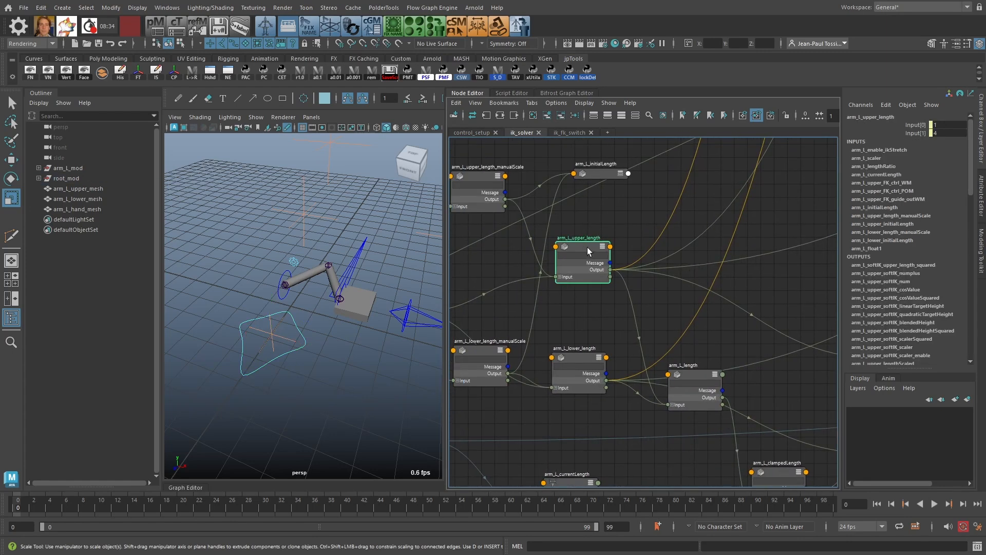
pyautogui.keyDown('alt'); pyautogui.moveTo(683, 262); pyautogui.dragTo(736, 251, button='middle'); pyautogui.keyUp('alt')
pyautogui.keyDown('alt'); pyautogui.moveTo(735, 251); pyautogui.dragTo(651, 226, button='right'); pyautogui.keyUp('alt')
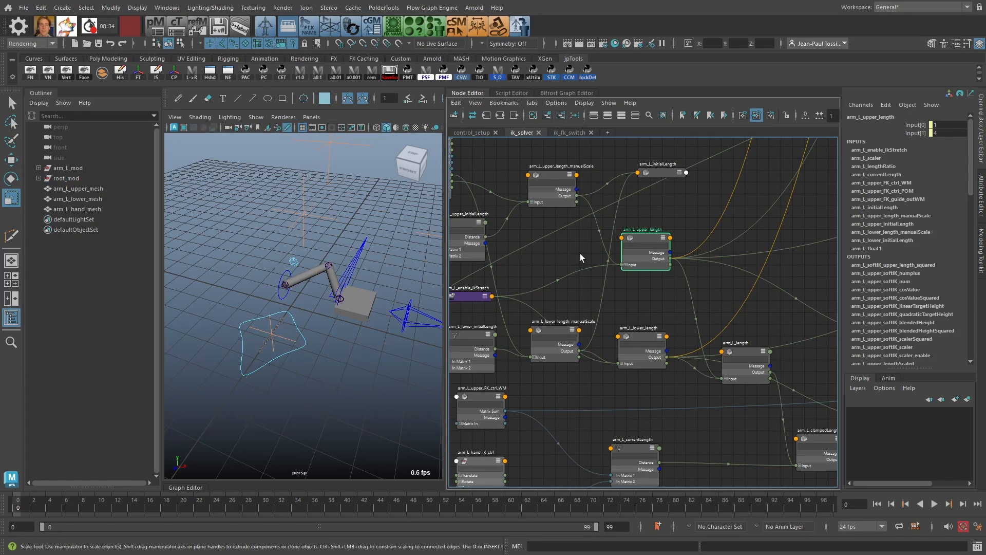
pyautogui.doubleClick(627, 266)
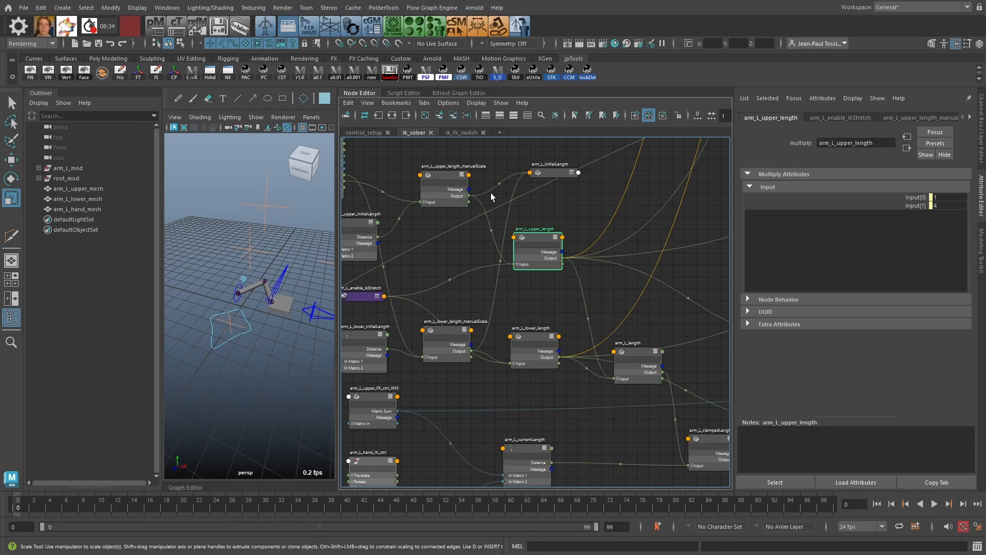
# Step: Check the attributes of the arm_L_enable_ikStretch and arm_L_lower_length nodes
pyautogui.keyDown('alt'); pyautogui.moveTo(457, 281); pyautogui.dragTo(532, 206, button='middle'); pyautogui.keyUp('alt')
pyautogui.click(440, 220)
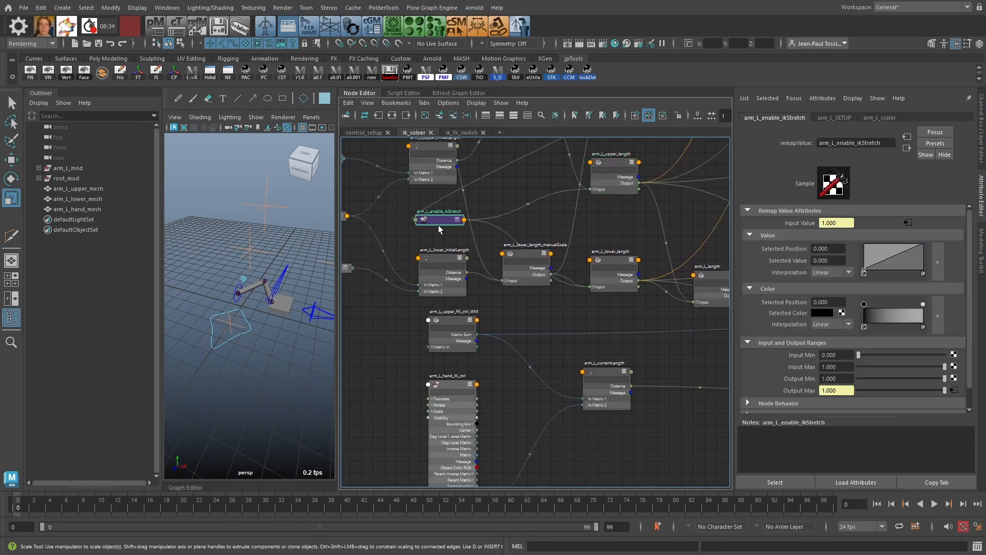
pyautogui.click(620, 255)
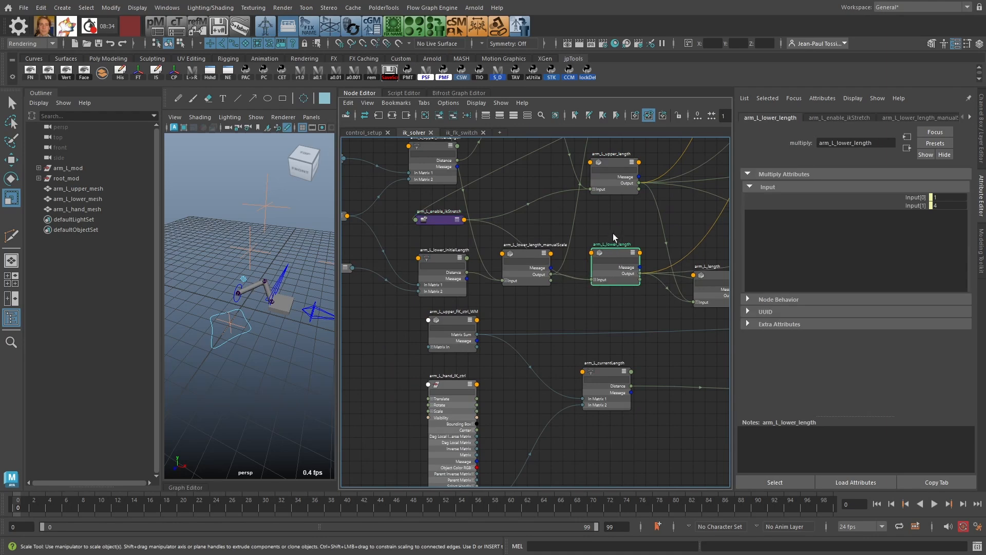
# Step: Examine the inputs of arm_L_length and arm_L_clampedLength, expanding the input array on the arm_L_clampedLength node
pyautogui.keyDown('alt'); pyautogui.moveTo(612, 233); pyautogui.dragTo(550, 229, button='middle'); pyautogui.keyUp('alt')
pyautogui.click(562, 259)
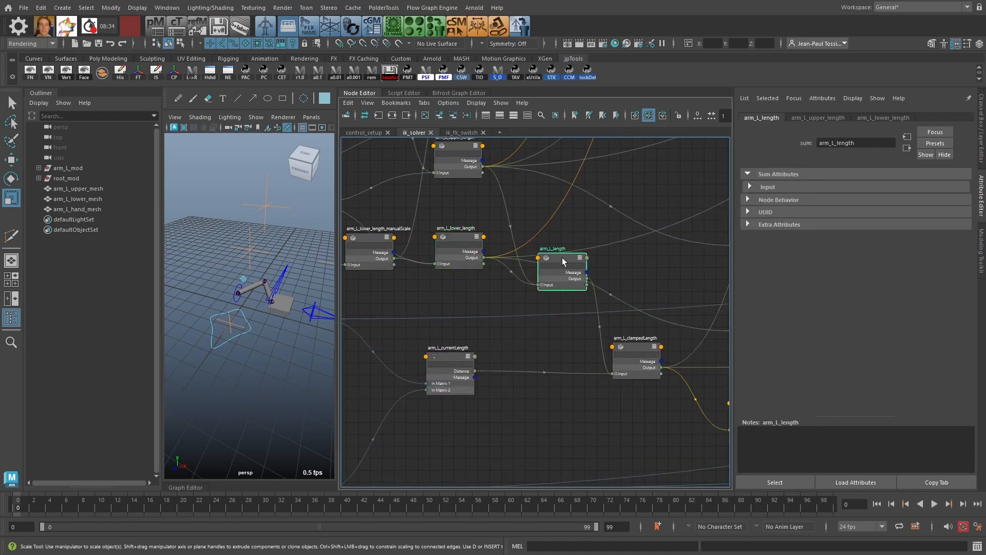
pyautogui.keyDown('alt'); pyautogui.moveTo(601, 285); pyautogui.dragTo(526, 314, button='middle'); pyautogui.keyUp('alt')
pyautogui.click(749, 187)
pyautogui.click(509, 304)
pyautogui.scroll(2, 526, 314)
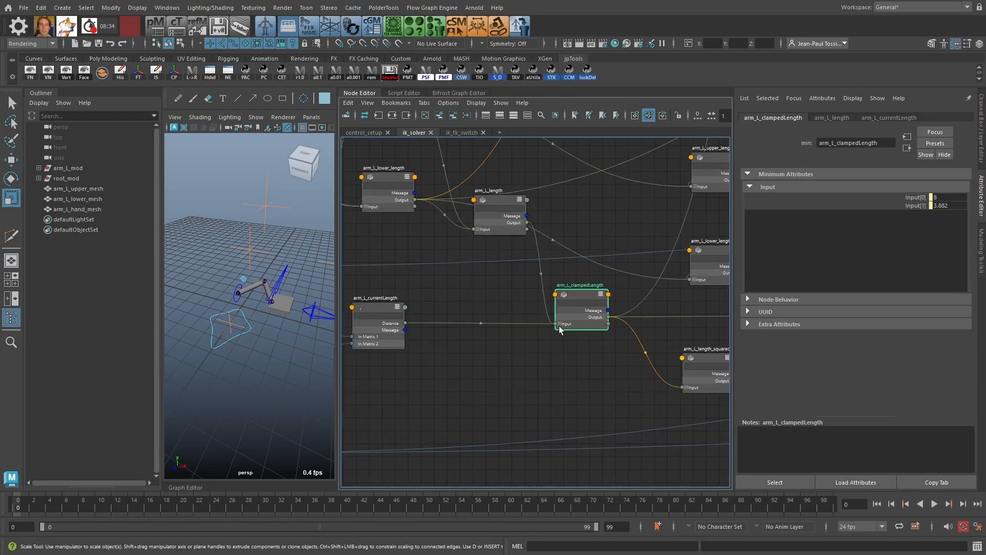
pyautogui.click(559, 332)
pyautogui.moveTo(578, 298); pyautogui.dragTo(583, 291)
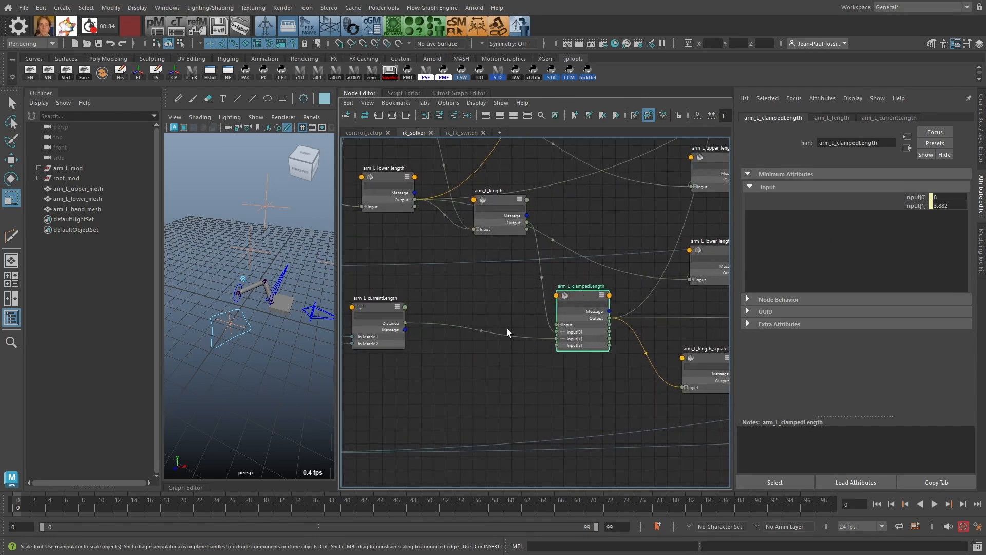
pyautogui.keyDown('alt'); pyautogui.moveTo(522, 310); pyautogui.dragTo(550, 333, button='middle'); pyautogui.keyUp('alt')
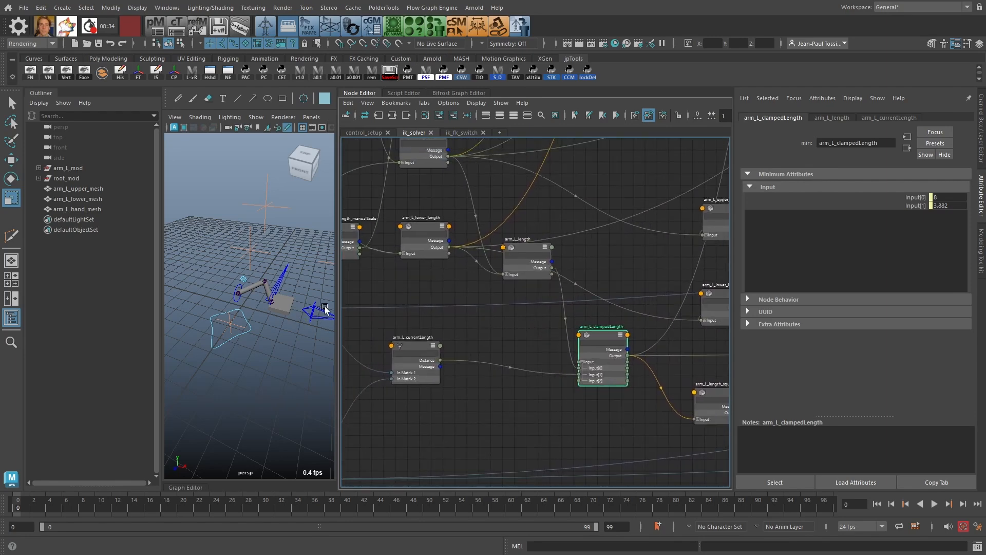
# Step: Trace the length values again from arm_L_upper_length and arm_L_lower_length through arm_L_length to arm_L_clampedLength
pyautogui.click(531, 251)
pyautogui.press('f')
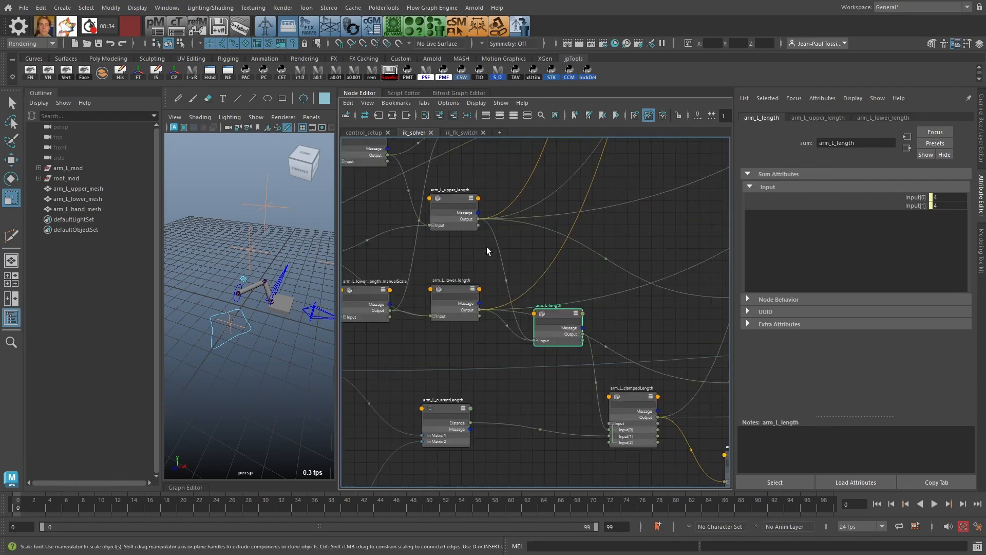
pyautogui.click(455, 201)
pyautogui.keyDown('alt'); pyautogui.moveTo(467, 236); pyautogui.dragTo(532, 302, button='middle'); pyautogui.keyUp('alt')
pyautogui.scroll(-1, 452, 202)
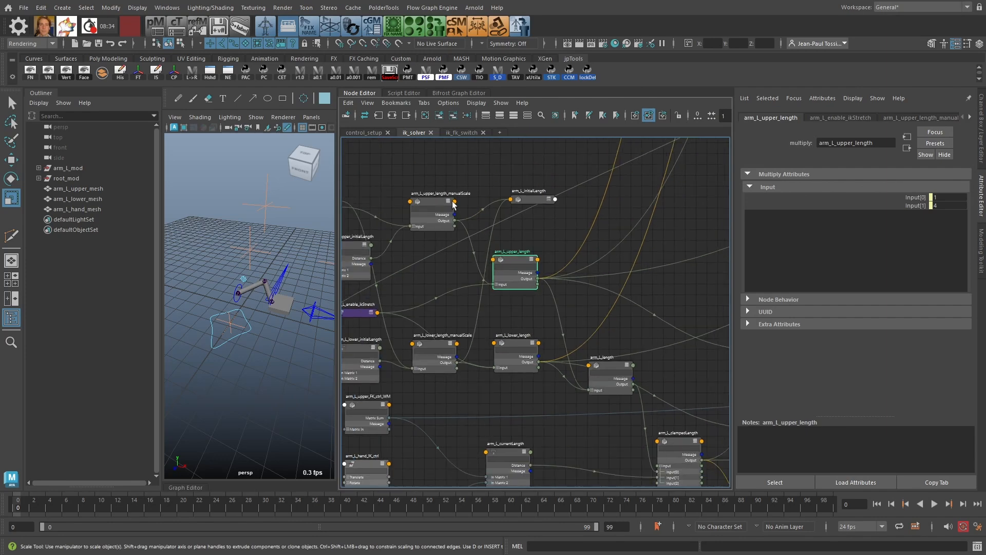
pyautogui.moveTo(516, 262); pyautogui.dragTo(518, 263)
pyautogui.moveTo(518, 350); pyautogui.dragTo(518, 349)
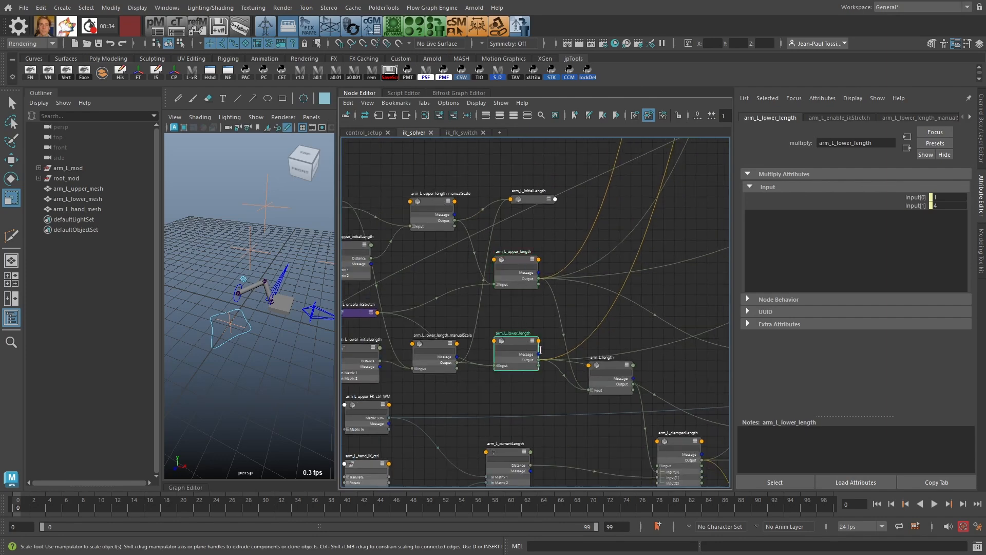
pyautogui.moveTo(608, 364); pyautogui.dragTo(612, 365)
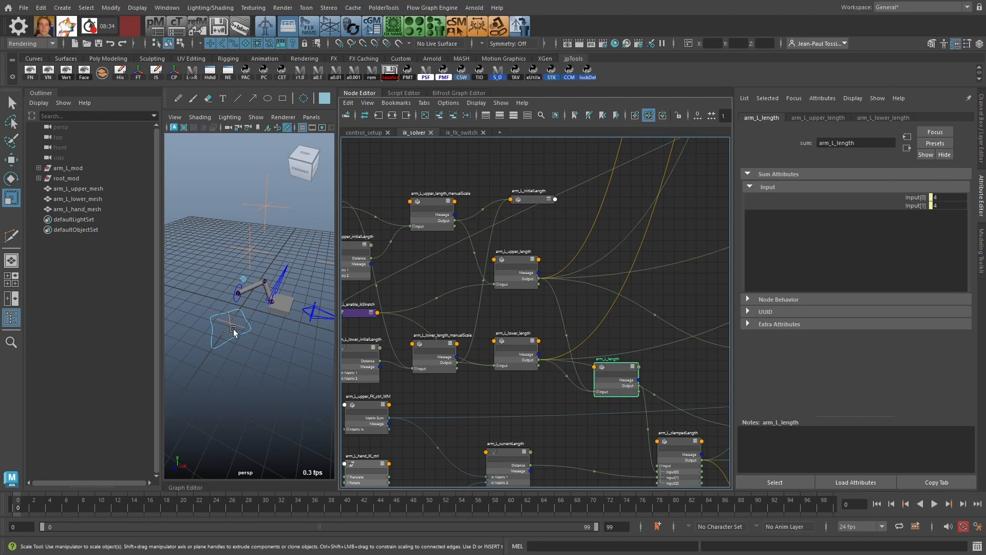
pyautogui.moveTo(682, 451); pyautogui.dragTo(613, 343, button='middle')
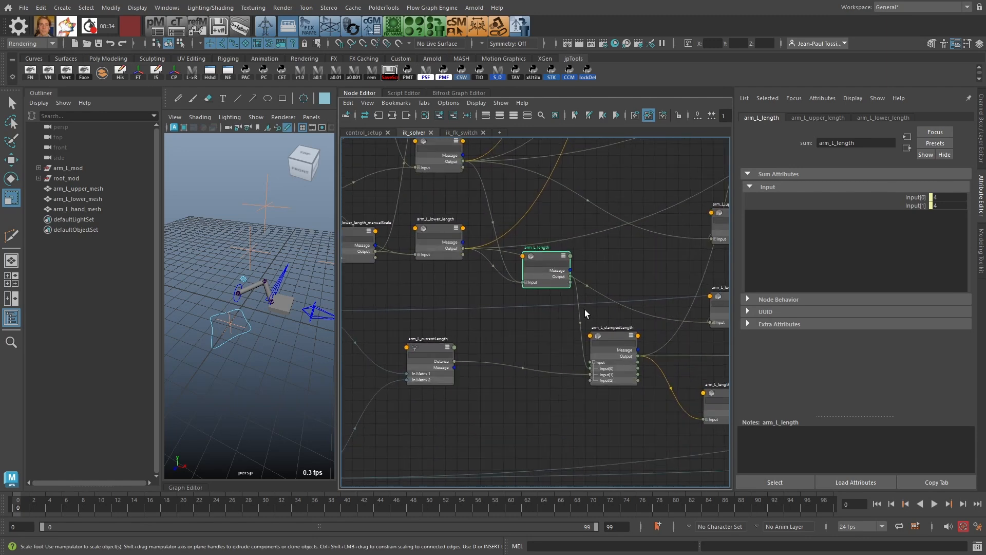
# Step: Inspect the arm_L_clampedLength and arm_L_currentLength nodes, and shift arm_L_currentLength closer to arm_L_clampedLength in the graph
pyautogui.click(612, 343)
pyautogui.moveTo(549, 334); pyautogui.dragTo(510, 315, button='middle')
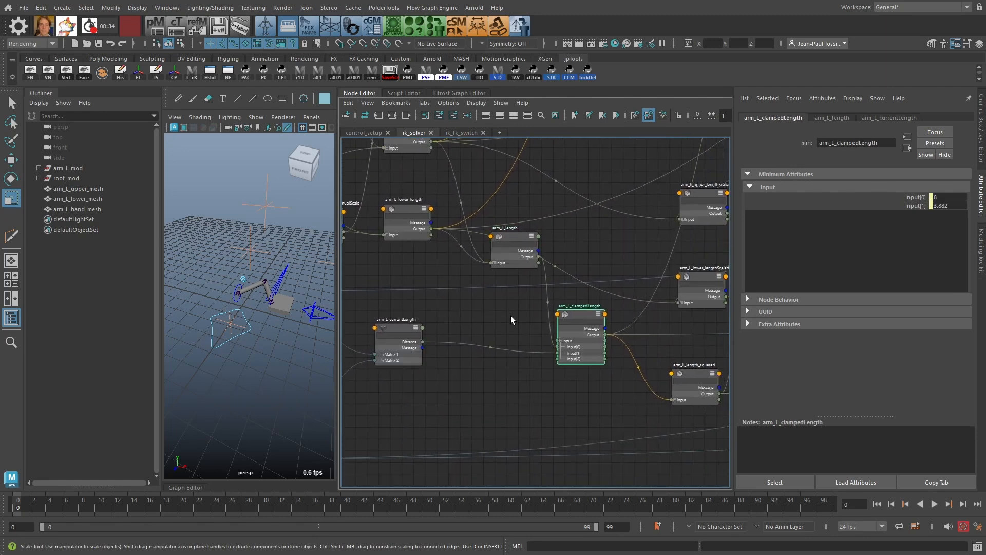
pyautogui.click(402, 335)
pyautogui.moveTo(401, 334); pyautogui.dragTo(425, 341)
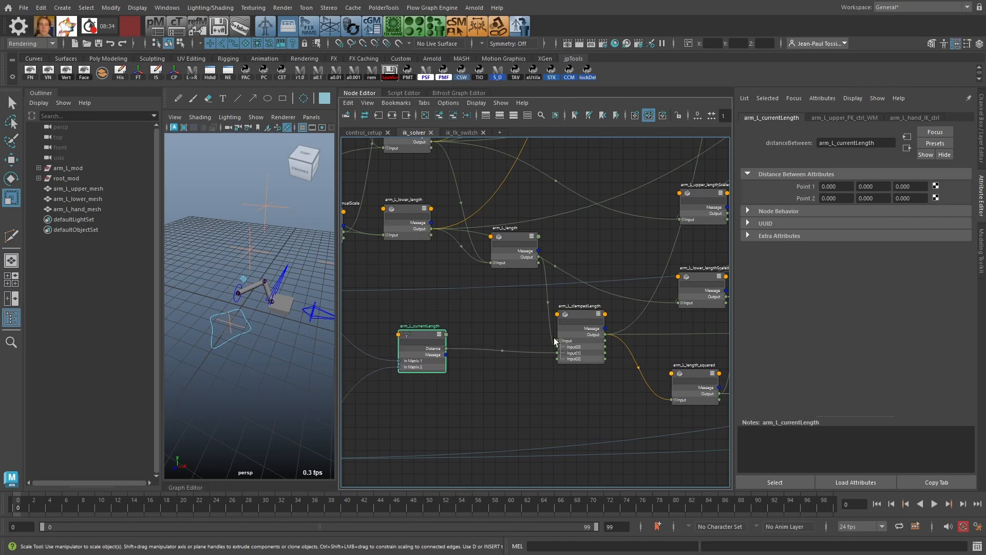
pyautogui.scroll(-2, 452, 302)
pyautogui.keyDown('alt'); pyautogui.moveTo(452, 302); pyautogui.dragTo(550, 307, button='middle'); pyautogui.keyUp('alt')
pyautogui.moveTo(528, 333); pyautogui.dragTo(534, 336)
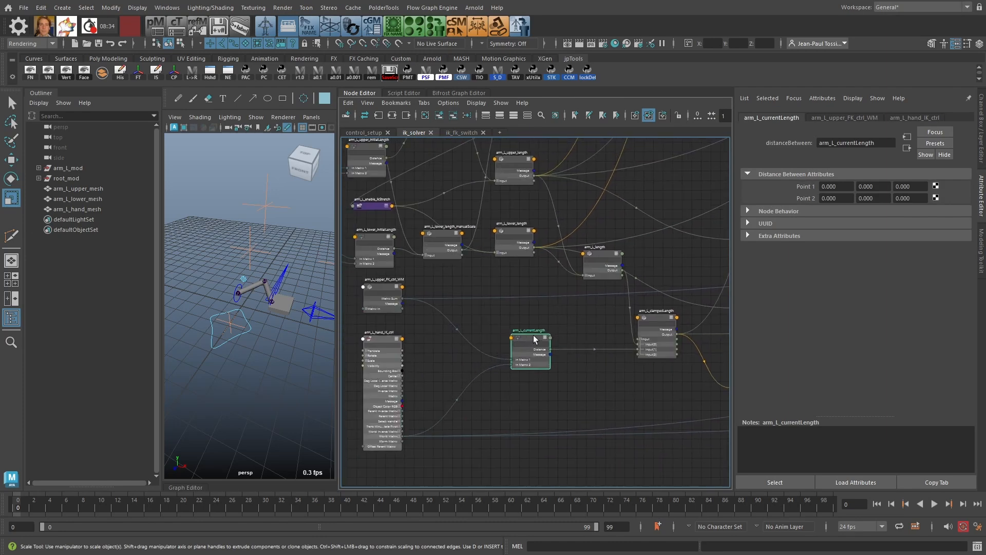
pyautogui.scroll(-1, 534, 334)
pyautogui.keyDown('alt'); pyautogui.moveTo(539, 309); pyautogui.dragTo(535, 334, button='middle'); pyautogui.keyUp('alt')
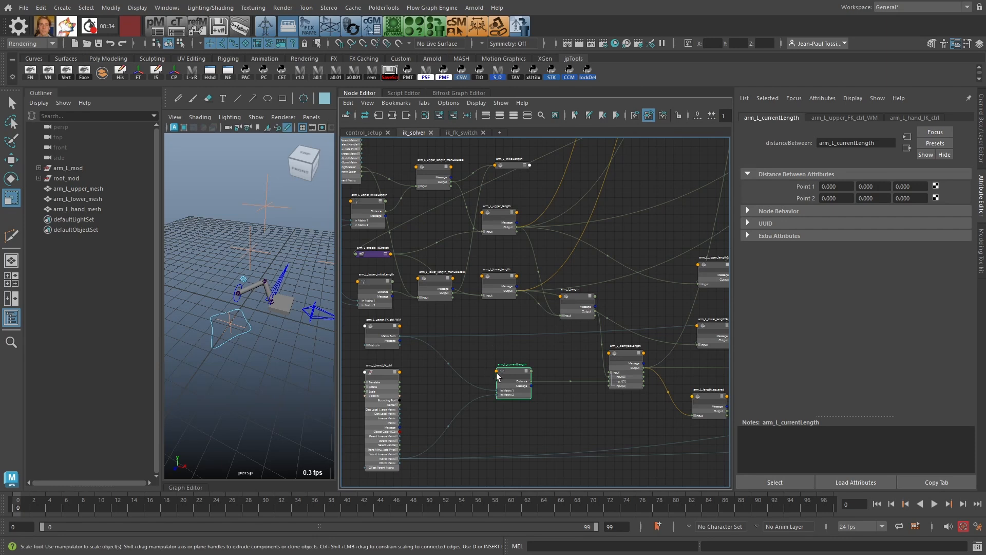
pyautogui.moveTo(497, 377); pyautogui.dragTo(525, 378)
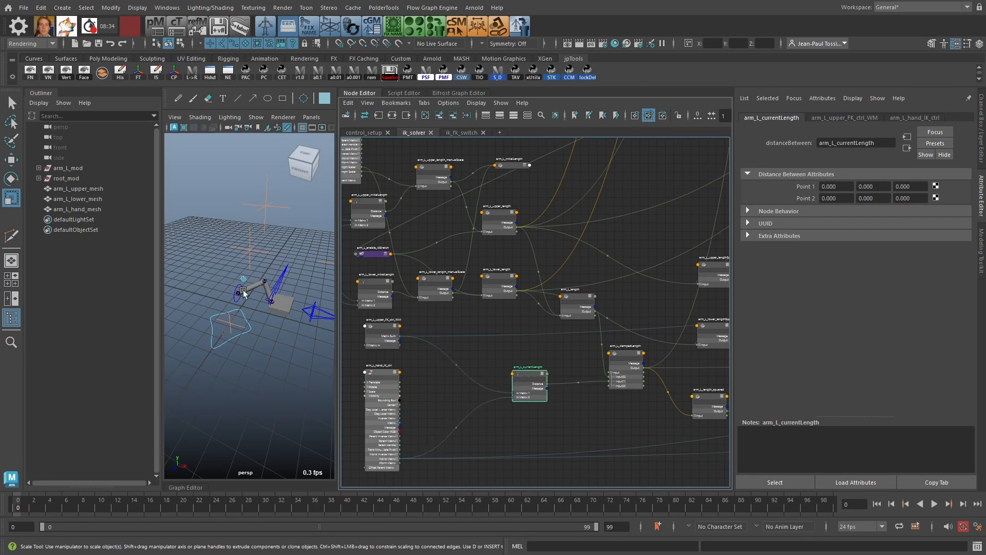
# Step: Examine arm_L_upper_FK_ctrl_WM and arm_L_hand_IK_ctrl, the two matrix sources feeding arm_L_currentLength
pyautogui.moveTo(243, 291); pyautogui.dragTo(267, 300)
pyautogui.click(381, 326)
pyautogui.scroll(6, 419, 284)
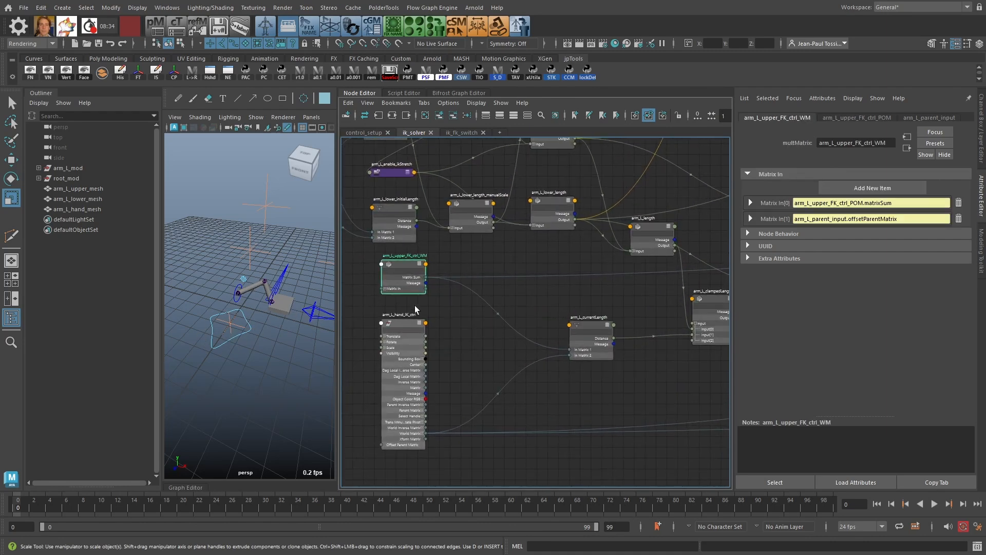
pyautogui.moveTo(464, 281); pyautogui.dragTo(467, 283)
pyautogui.keyDown('alt'); pyautogui.moveTo(468, 287); pyautogui.dragTo(438, 238, button='middle'); pyautogui.keyUp('alt')
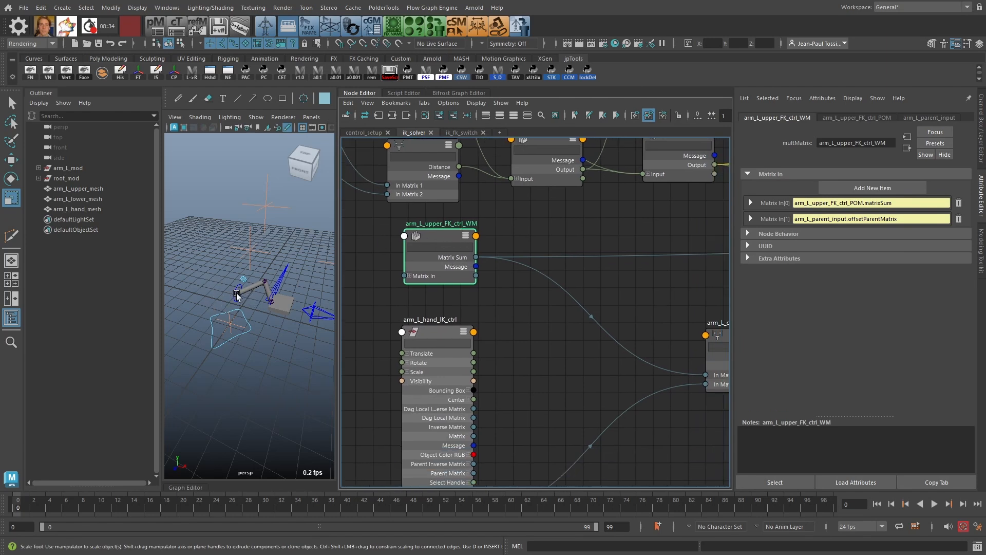
pyautogui.click(438, 328)
# Step: Select the root_main_ctrl curve in the viewport to compare it with the arm's control positions
pyautogui.keyDown('alt'); pyautogui.moveTo(310, 339); pyautogui.dragTo(280, 291, button='middle'); pyautogui.keyUp('alt')
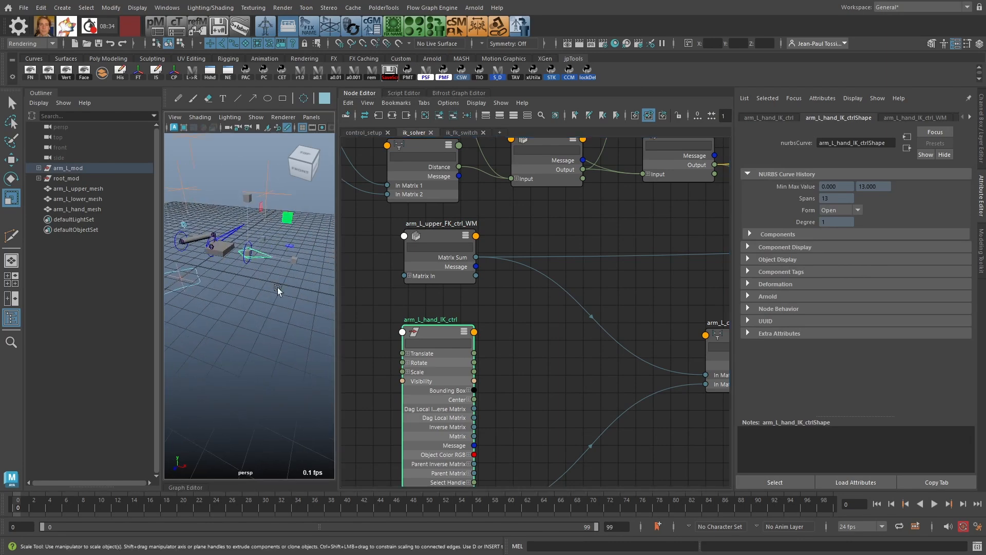
pyautogui.keyDown('alt'); pyautogui.moveTo(280, 290); pyautogui.dragTo(254, 309, button='right'); pyautogui.keyUp('alt')
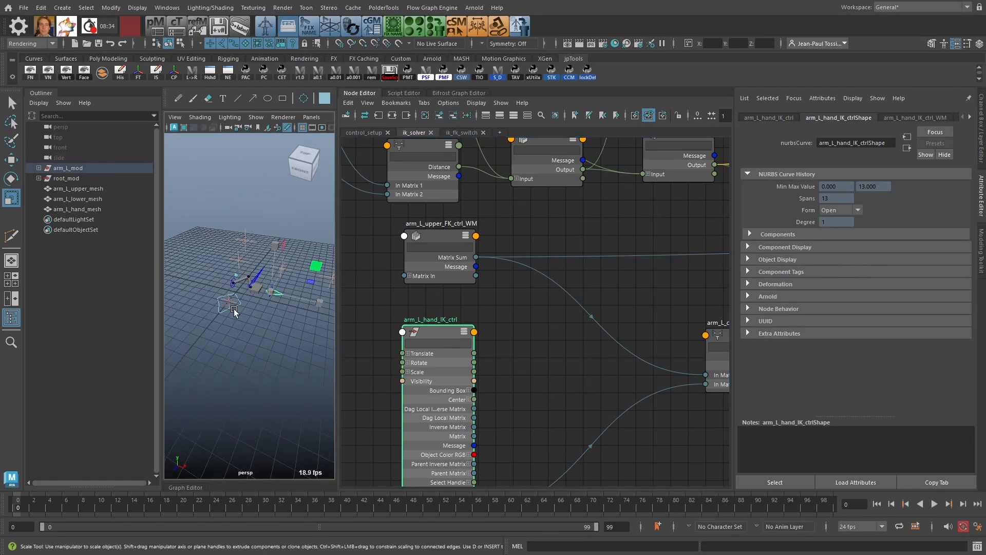
pyautogui.click(234, 311)
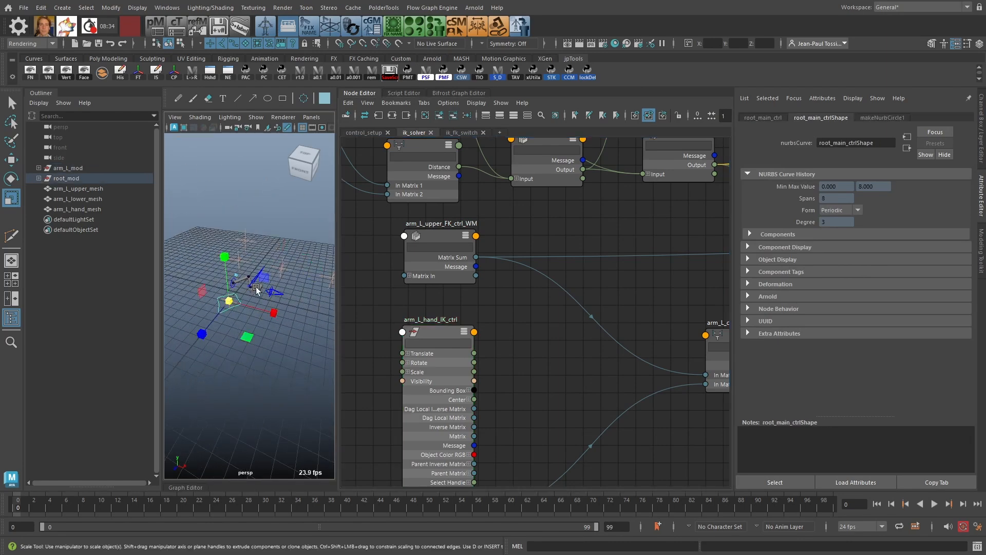
pyautogui.press('a')
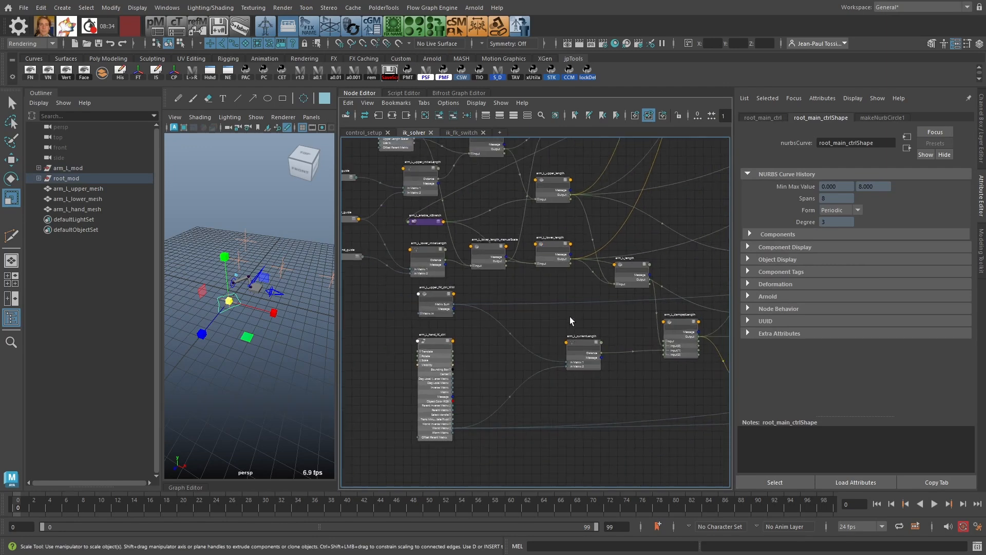
# Step: Recheck the attributes of arm_L_upper_FK_ctrl_WM and arm_L_currentLength in the ik_solver graph
pyautogui.scroll(2, 482, 310)
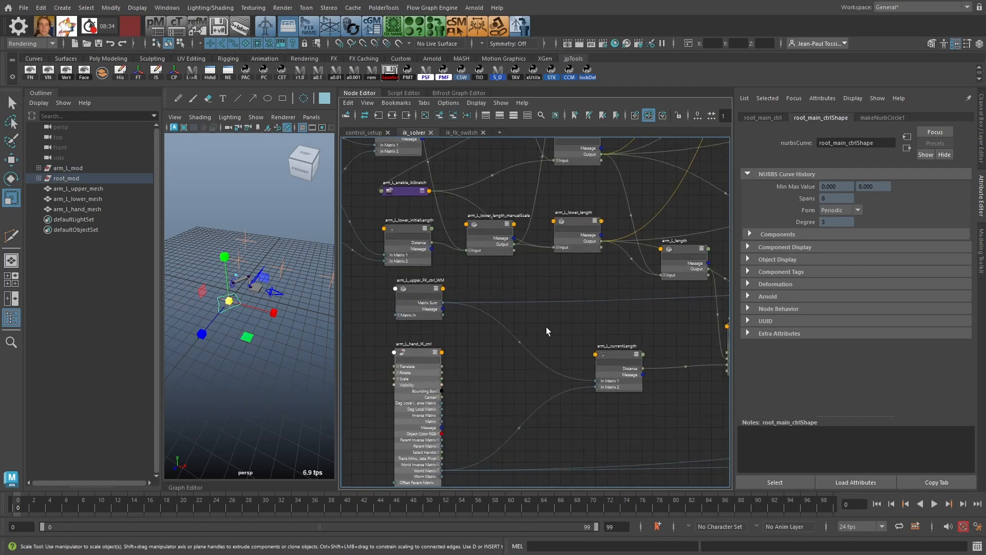
pyautogui.scroll(-1, 409, 288)
pyautogui.click(411, 291)
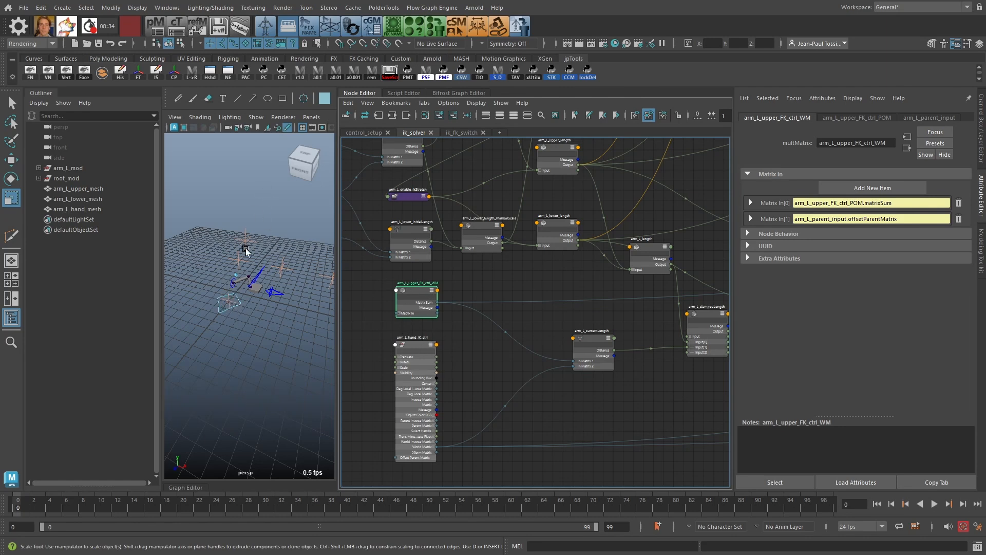
pyautogui.click(593, 338)
pyautogui.scroll(-3, 648, 324)
pyautogui.keyDown('alt'); pyautogui.moveTo(635, 309); pyautogui.dragTo(535, 357, button='middle'); pyautogui.keyUp('alt')
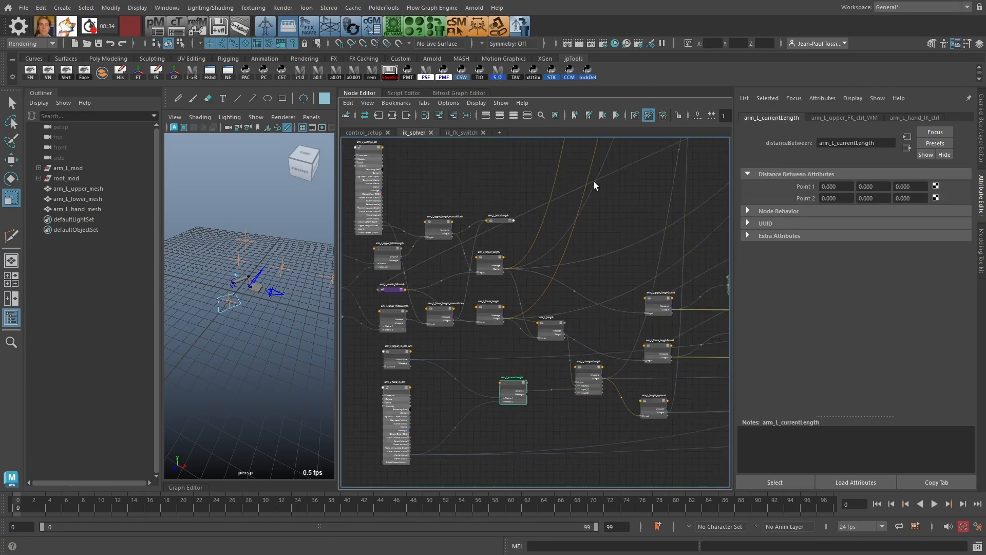
# Step: Locate the arm_L_IK_baseWM aim matrix node in the ik_solver graph and examine its primary and secondary target settings
pyautogui.keyDown('alt'); pyautogui.moveTo(624, 270); pyautogui.dragTo(570, 318, button='middle'); pyautogui.keyUp('alt')
pyautogui.scroll(-3, 600, 297)
pyautogui.scroll(-3, 570, 318)
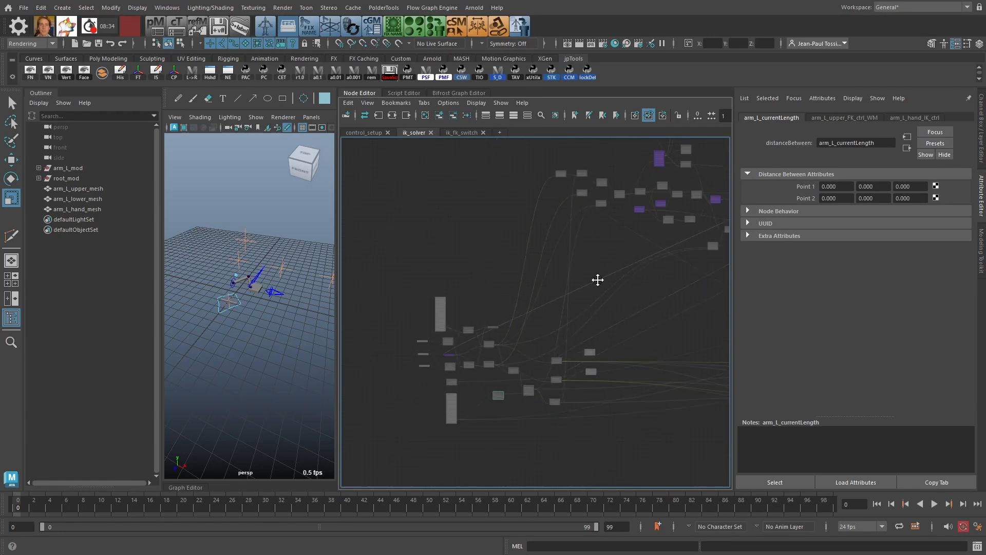
pyautogui.keyDown('alt'); pyautogui.moveTo(596, 279); pyautogui.dragTo(583, 313, button='middle'); pyautogui.keyUp('alt')
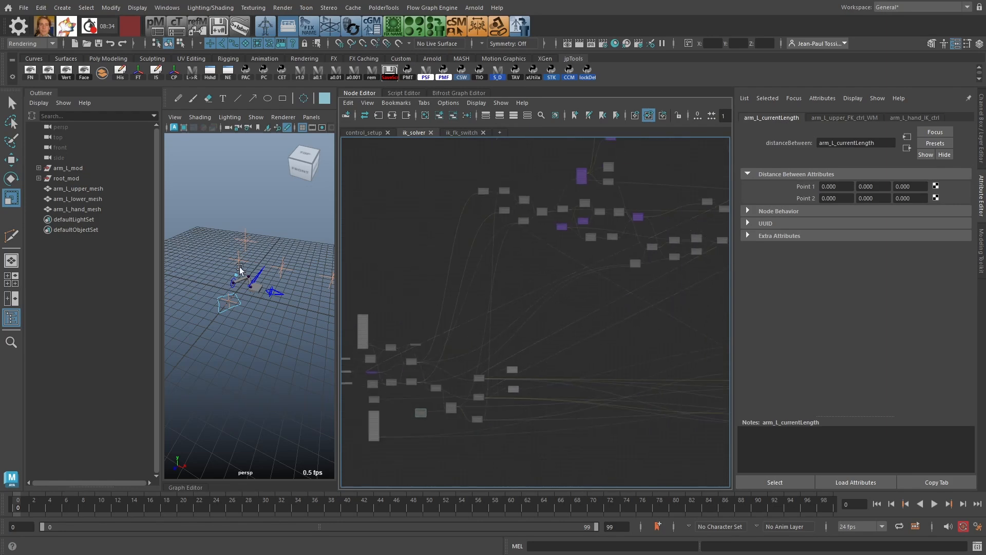
pyautogui.keyDown('alt'); pyautogui.moveTo(604, 313); pyautogui.dragTo(498, 320, button='middle'); pyautogui.keyUp('alt')
pyautogui.scroll(1, 521, 323)
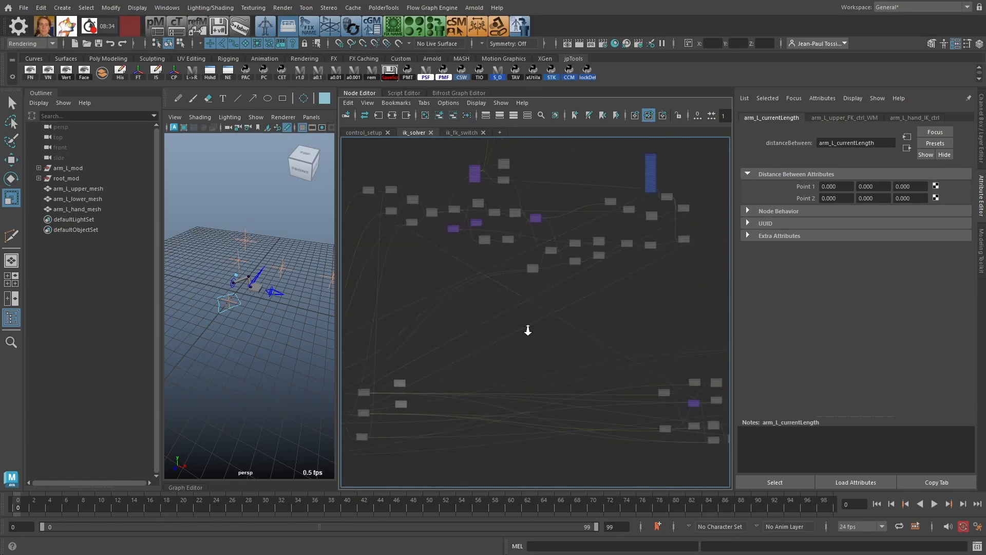
pyautogui.keyDown('alt'); pyautogui.moveTo(432, 349); pyautogui.dragTo(555, 297, button='middle'); pyautogui.keyUp('alt')
pyautogui.scroll(3, 555, 297)
pyautogui.keyDown('alt'); pyautogui.moveTo(618, 249); pyautogui.dragTo(393, 322, button='middle'); pyautogui.keyUp('alt')
pyautogui.scroll(-2, 516, 322)
pyautogui.keyDown('alt'); pyautogui.moveTo(441, 308); pyautogui.dragTo(565, 316, button='right'); pyautogui.keyUp('alt')
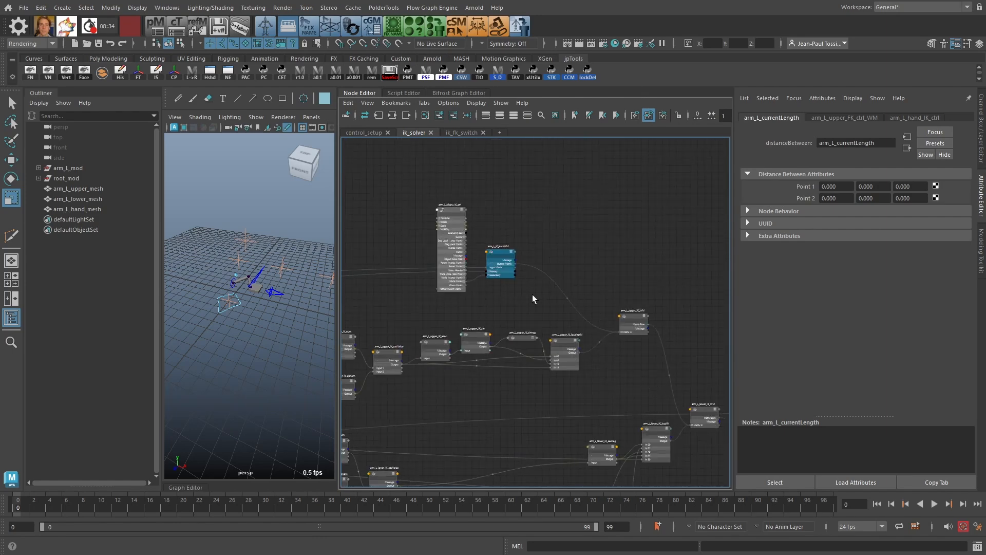
pyautogui.keyDown('alt'); pyautogui.moveTo(524, 282); pyautogui.dragTo(552, 280, button='right'); pyautogui.keyUp('alt')
pyautogui.keyDown('alt'); pyautogui.moveTo(486, 220); pyautogui.dragTo(561, 263, button='middle'); pyautogui.keyUp('alt')
pyautogui.keyDown('alt'); pyautogui.moveTo(548, 264); pyautogui.dragTo(573, 264, button='right'); pyautogui.keyUp('alt')
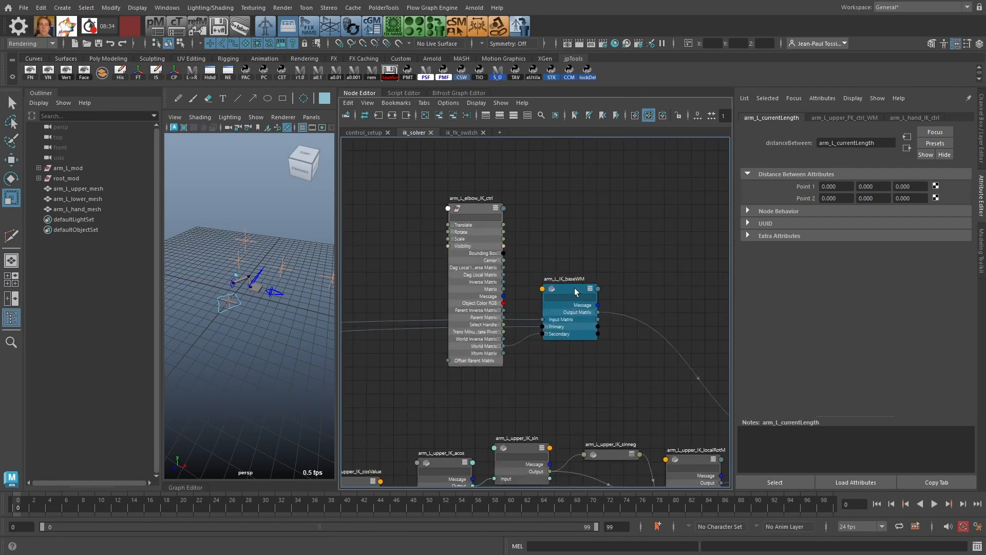
pyautogui.moveTo(573, 286)
pyautogui.mouseDown()
pyautogui.moveTo(578, 295)
pyautogui.moveTo(578, 282)
pyautogui.mouseUp()
pyautogui.keyDown('alt'); pyautogui.moveTo(617, 320); pyautogui.dragTo(620, 288, button='middle'); pyautogui.keyUp('alt')
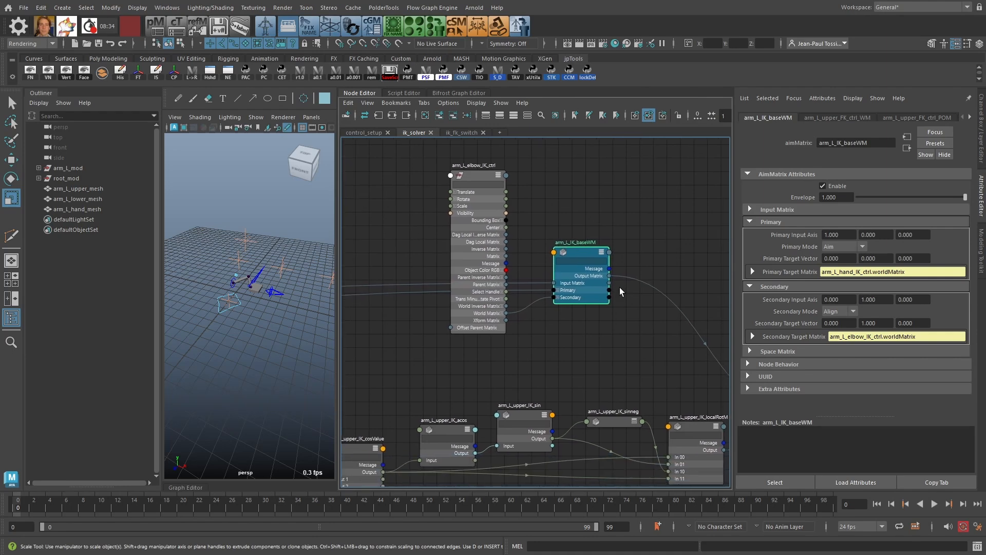
# Step: Follow the output of arm_L_IK_baseWM to the arm_L_upper_IK_WM node and compare it with arm_L_upper_IK_localRotM
pyautogui.keyDown('alt'); pyautogui.moveTo(643, 335); pyautogui.dragTo(552, 280, button='middle'); pyautogui.keyUp('alt')
pyautogui.keyDown('alt'); pyautogui.moveTo(598, 294); pyautogui.dragTo(596, 314, button='right'); pyautogui.keyUp('alt')
pyautogui.keyDown('alt'); pyautogui.moveTo(596, 315); pyautogui.dragTo(488, 261, button='middle'); pyautogui.keyUp('alt')
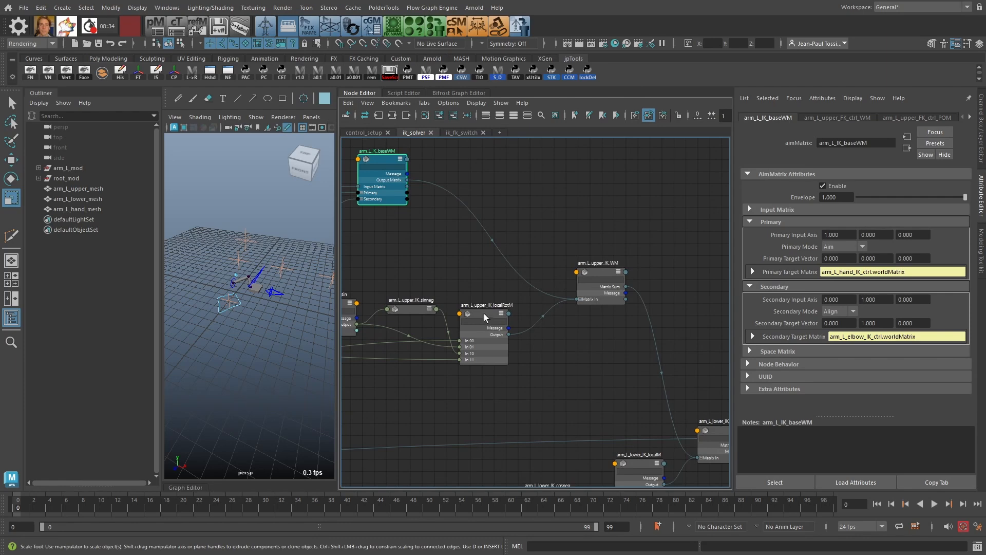
pyautogui.keyDown('alt'); pyautogui.moveTo(490, 315); pyautogui.dragTo(584, 356, button='middle'); pyautogui.keyUp('alt')
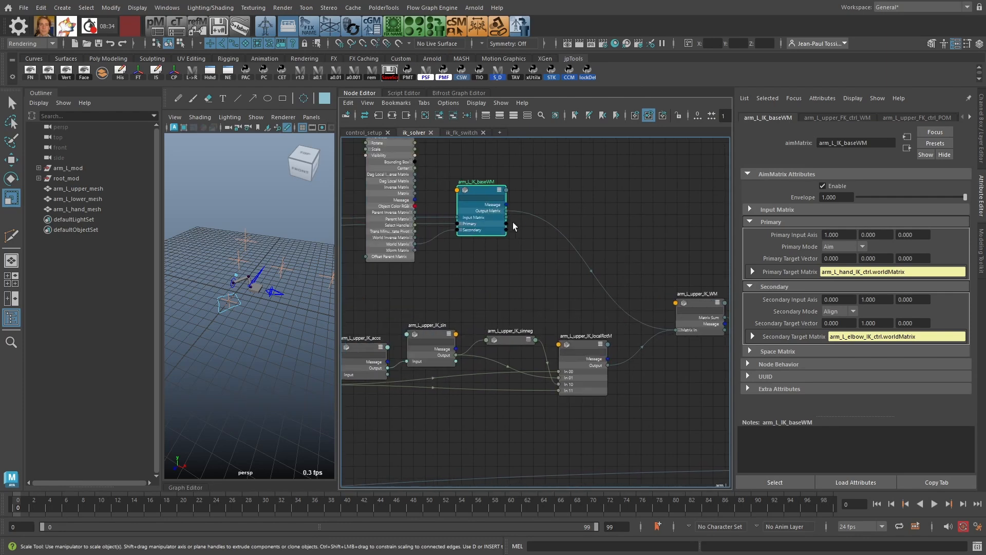
pyautogui.keyDown('alt'); pyautogui.moveTo(458, 167); pyautogui.dragTo(538, 201, button='middle'); pyautogui.keyUp('alt')
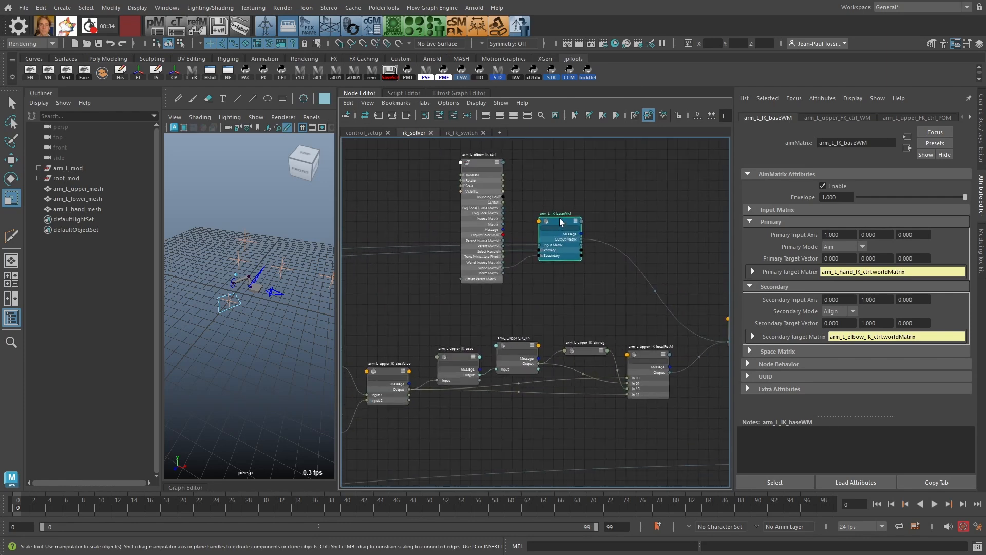
pyautogui.scroll(1, 569, 236)
pyautogui.scroll(1, 569, 236)
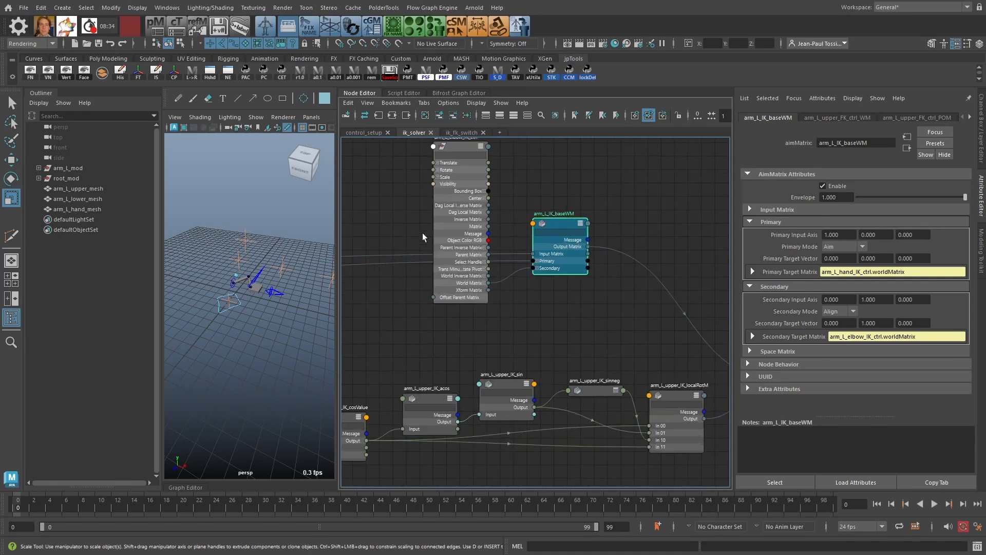
# Step: Trace the incoming matrix connection of arm_L_IK_baseWM back to its source at arm_L_upper_FK_ctrl_WM
pyautogui.moveTo(408, 252); pyautogui.dragTo(395, 263)
pyautogui.scroll(-2, 388, 257)
pyautogui.keyDown('alt'); pyautogui.moveTo(387, 258); pyautogui.dragTo(678, 216, button='middle'); pyautogui.keyUp('alt')
pyautogui.keyDown('alt'); pyautogui.moveTo(432, 298); pyautogui.dragTo(832, 195, button='middle'); pyautogui.keyUp('alt')
pyautogui.keyDown('alt'); pyautogui.moveTo(481, 343); pyautogui.dragTo(620, 306, button='middle'); pyautogui.keyUp('alt')
pyautogui.keyDown('alt'); pyautogui.moveTo(512, 301); pyautogui.dragTo(769, 305, button='middle'); pyautogui.keyUp('alt')
pyautogui.scroll(4, 580, 232)
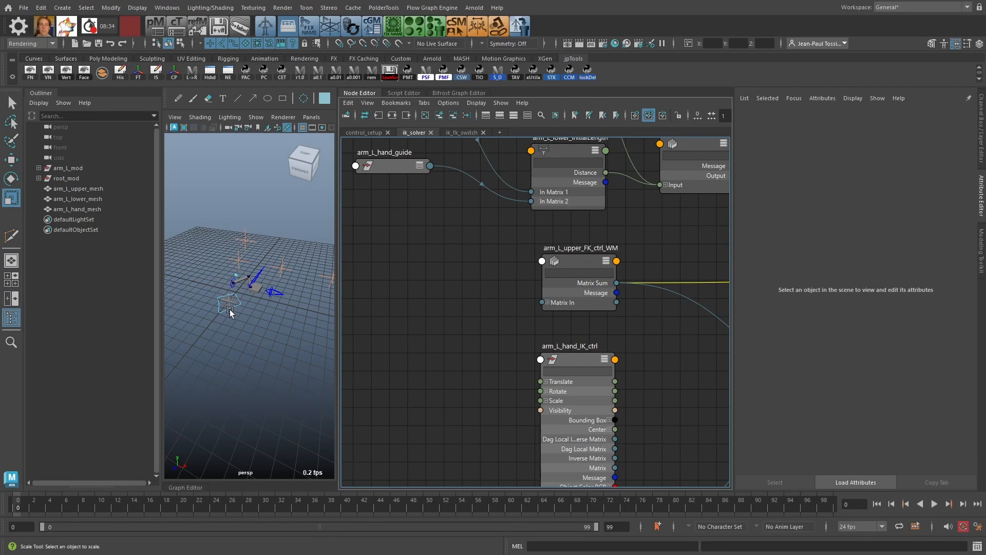
# Step: Expand the matrix inputs of arm_L_upper_IK_WM and examine the composition of the arm_L_IK_baseWM output matrix on Matrix In[1]
pyautogui.scroll(-5, 652, 314)
pyautogui.keyDown('alt'); pyautogui.moveTo(652, 314); pyautogui.dragTo(367, 323, button='middle'); pyautogui.keyUp('alt')
pyautogui.moveTo(688, 321)
pyautogui.keyDown('alt'); pyautogui.mouseDown(button='middle')
pyautogui.moveTo(411, 325)
pyautogui.moveTo(442, 341)
pyautogui.mouseUp(button='middle'); pyautogui.keyUp('alt')
pyautogui.moveTo(714, 305)
pyautogui.keyDown('alt'); pyautogui.mouseDown(button='middle')
pyautogui.moveTo(510, 292)
pyautogui.moveTo(357, 321)
pyautogui.mouseUp(button='middle'); pyautogui.keyUp('alt')
pyautogui.scroll(4, 585, 248)
pyautogui.keyDown('alt'); pyautogui.moveTo(584, 248); pyautogui.dragTo(578, 217, button='middle'); pyautogui.keyUp('alt')
pyautogui.click(472, 222)
pyautogui.click(682, 347)
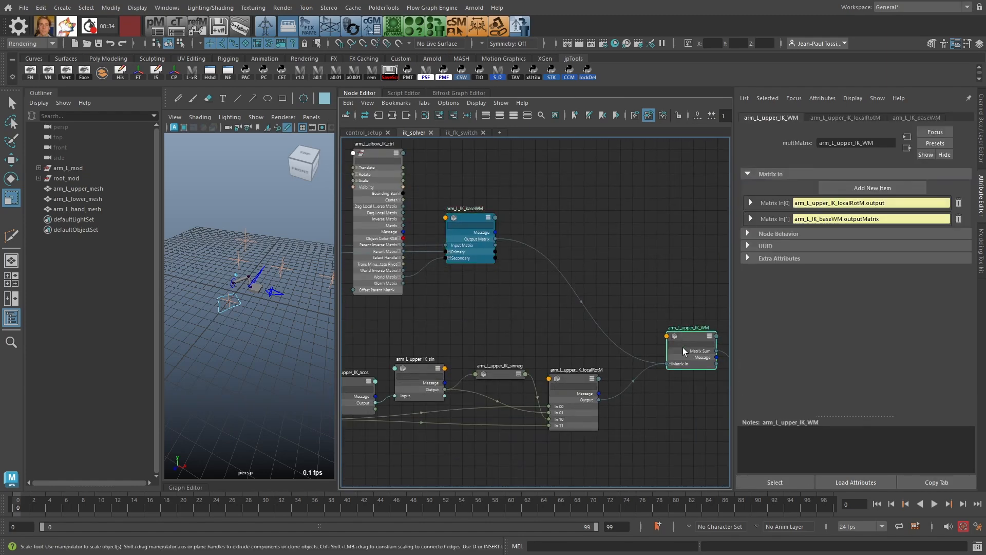
pyautogui.click(671, 364)
pyautogui.click(754, 219)
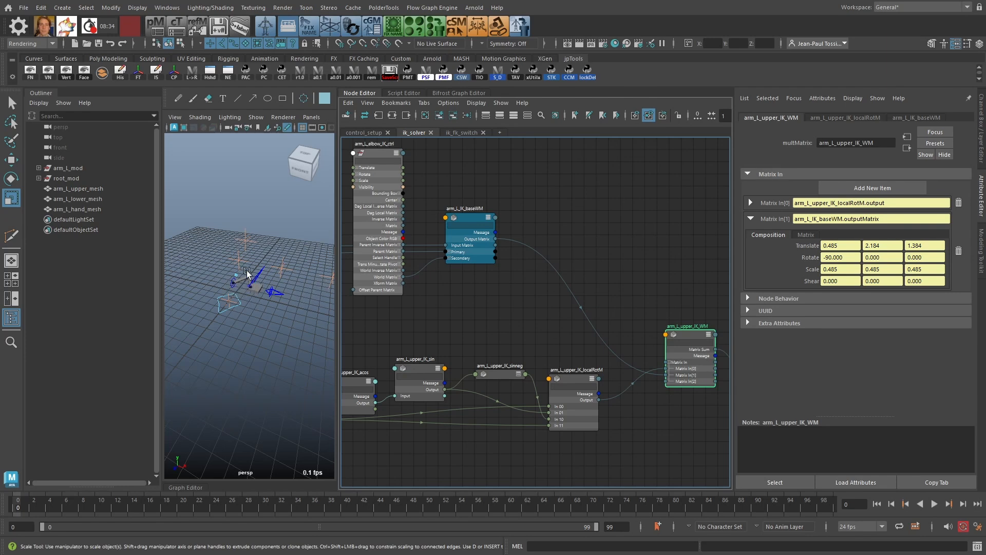
# Step: Move arm_L_upper_FK_ctrl_WM and arm_L_hand_IK_ctrl slightly lower in the graph and examine the matrix inputs of arm_L_upper_FK_ctrl_WM
pyautogui.scroll(-3, 465, 312)
pyautogui.keyDown('alt'); pyautogui.moveTo(465, 313); pyautogui.dragTo(652, 287, button='middle'); pyautogui.keyUp('alt')
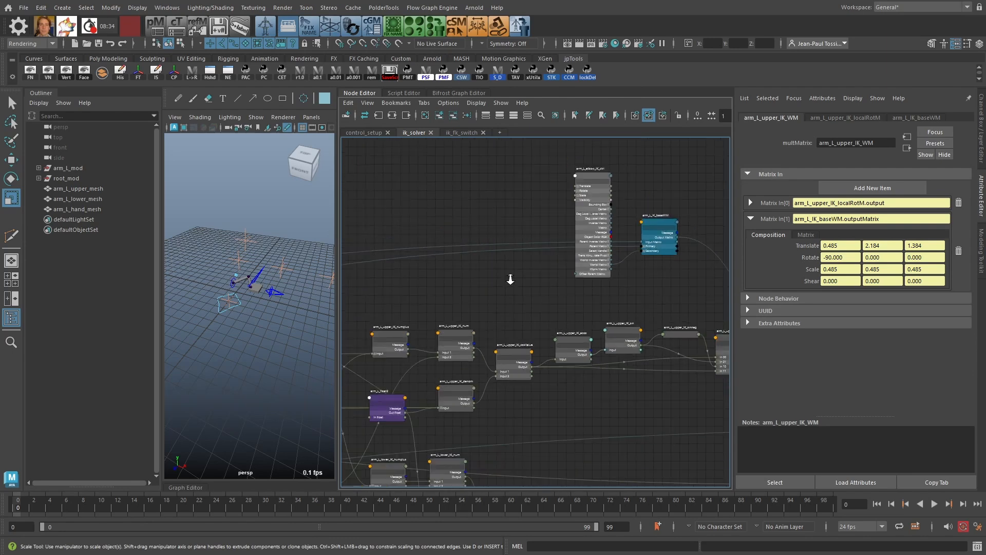
pyautogui.scroll(-5, 510, 279)
pyautogui.moveTo(510, 280)
pyautogui.keyDown('alt'); pyautogui.mouseDown(button='middle')
pyautogui.moveTo(709, 267)
pyautogui.moveTo(640, 317)
pyautogui.moveTo(653, 253)
pyautogui.mouseUp(button='middle'); pyautogui.keyUp('alt')
pyautogui.keyDown('alt'); pyautogui.moveTo(459, 263); pyautogui.dragTo(639, 257, button='right'); pyautogui.keyUp('alt')
pyautogui.keyDown('alt'); pyautogui.moveTo(639, 257); pyautogui.dragTo(515, 338, button='middle'); pyautogui.keyUp('alt')
pyautogui.keyDown('alt'); pyautogui.moveTo(581, 294); pyautogui.dragTo(557, 294, button='middle'); pyautogui.keyUp('alt')
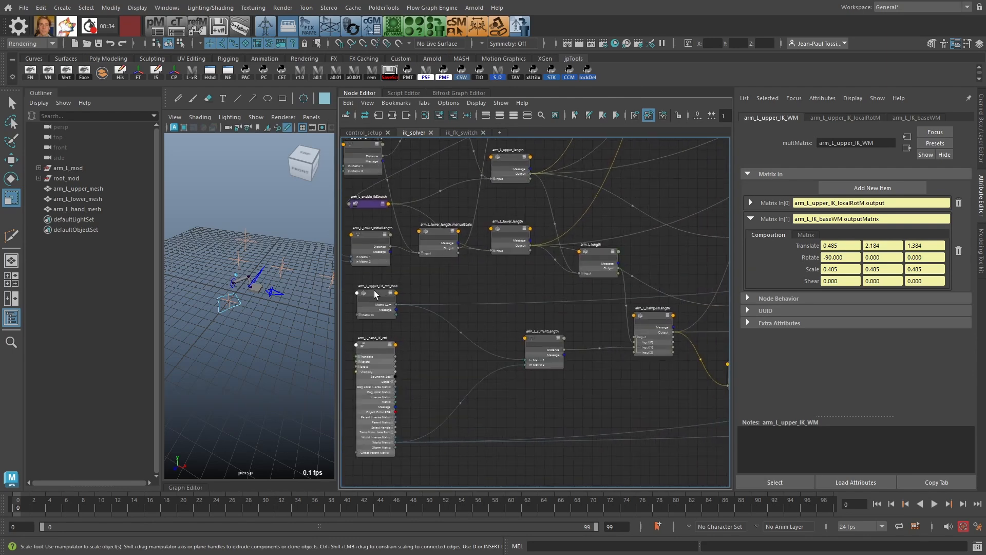
pyautogui.moveTo(376, 292); pyautogui.dragTo(378, 289)
pyautogui.keyDown('shift'); pyautogui.moveTo(379, 343); pyautogui.dragTo(377, 354); pyautogui.keyUp('shift')
pyautogui.click(410, 303)
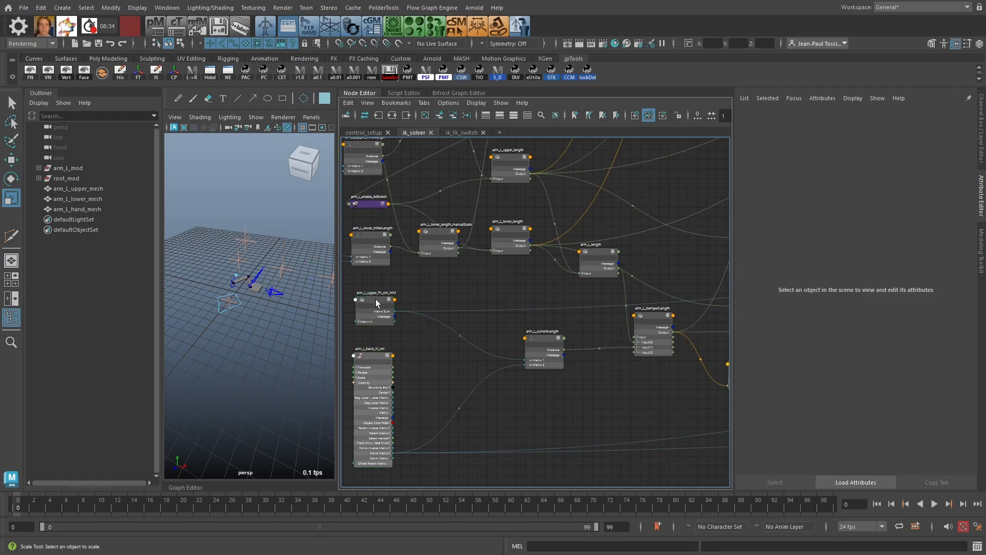
pyautogui.moveTo(376, 300); pyautogui.dragTo(374, 297)
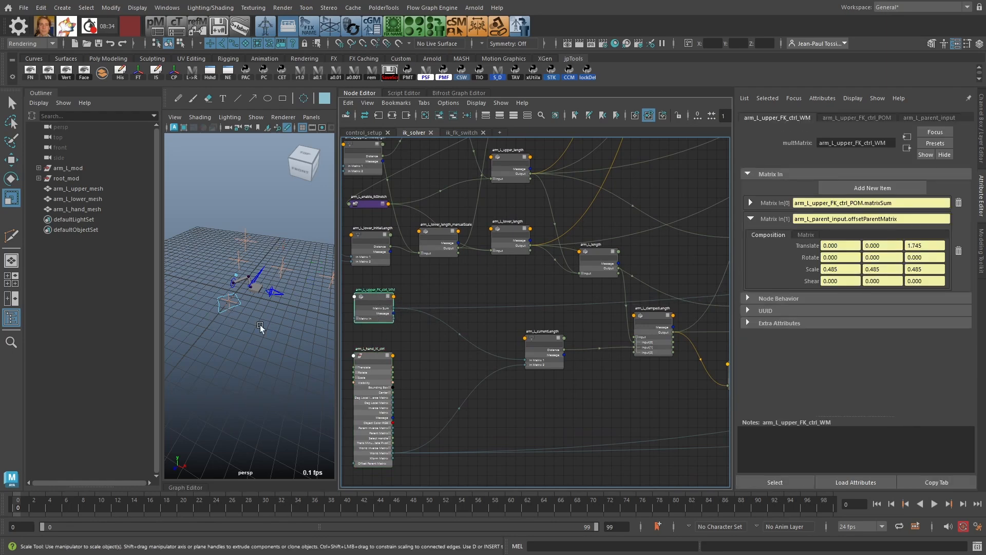
# Step: Review the length nodes around arm_L_currentLength in the graph and the scaled arm controls in the viewport
pyautogui.scroll(-2, 527, 288)
pyautogui.keyDown('alt'); pyautogui.moveTo(482, 161); pyautogui.dragTo(483, 227, button='middle'); pyautogui.keyUp('alt')
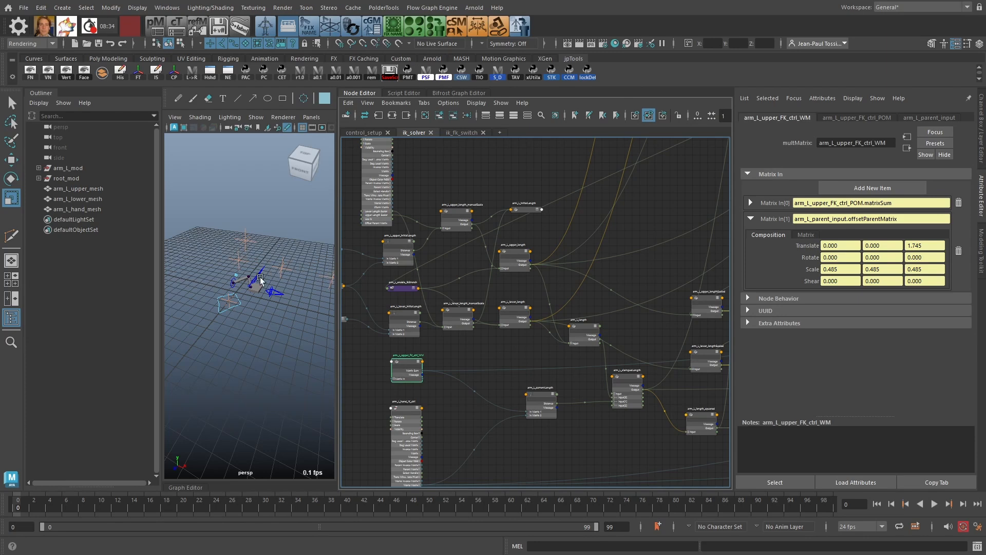
pyautogui.keyDown('alt'); pyautogui.moveTo(513, 356); pyautogui.dragTo(608, 260, button='middle'); pyautogui.keyUp('alt')
pyautogui.keyDown('alt'); pyautogui.moveTo(609, 260); pyautogui.dragTo(592, 306, button='right'); pyautogui.keyUp('alt')
pyautogui.keyDown('alt'); pyautogui.moveTo(592, 306); pyautogui.dragTo(652, 309, button='middle'); pyautogui.keyUp('alt')
pyautogui.keyDown('alt'); pyautogui.moveTo(606, 310); pyautogui.dragTo(597, 331, button='right'); pyautogui.keyUp('alt')
pyautogui.keyDown('alt'); pyautogui.moveTo(595, 323); pyautogui.dragTo(538, 322, button='middle'); pyautogui.keyUp('alt')
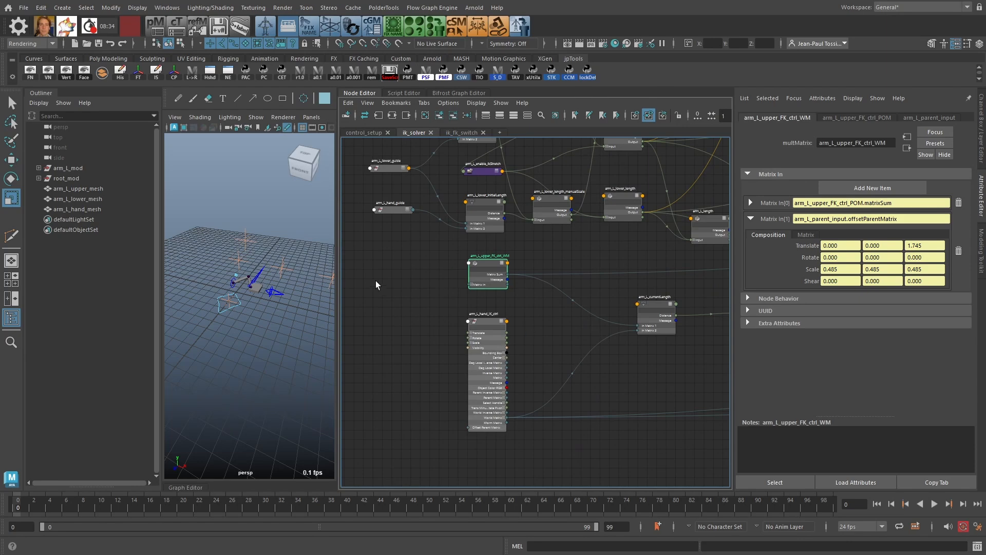
pyautogui.keyDown('alt'); pyautogui.moveTo(235, 307); pyautogui.dragTo(250, 331, button='right'); pyautogui.keyUp('alt')
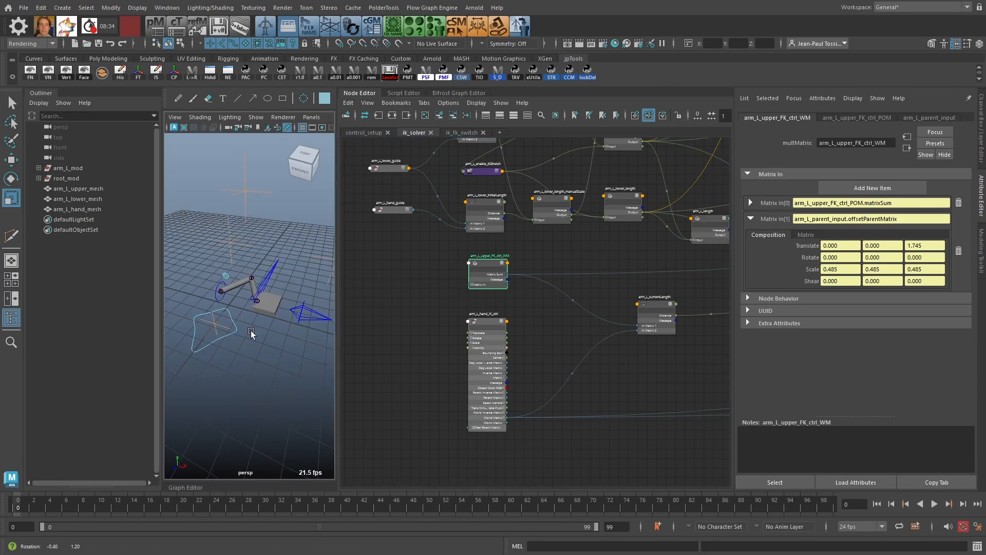
pyautogui.keyDown('alt'); pyautogui.moveTo(251, 330); pyautogui.dragTo(252, 331); pyautogui.keyUp('alt')
pyautogui.keyDown('alt'); pyautogui.moveTo(252, 331); pyautogui.dragTo(224, 305, button='right'); pyautogui.keyUp('alt')
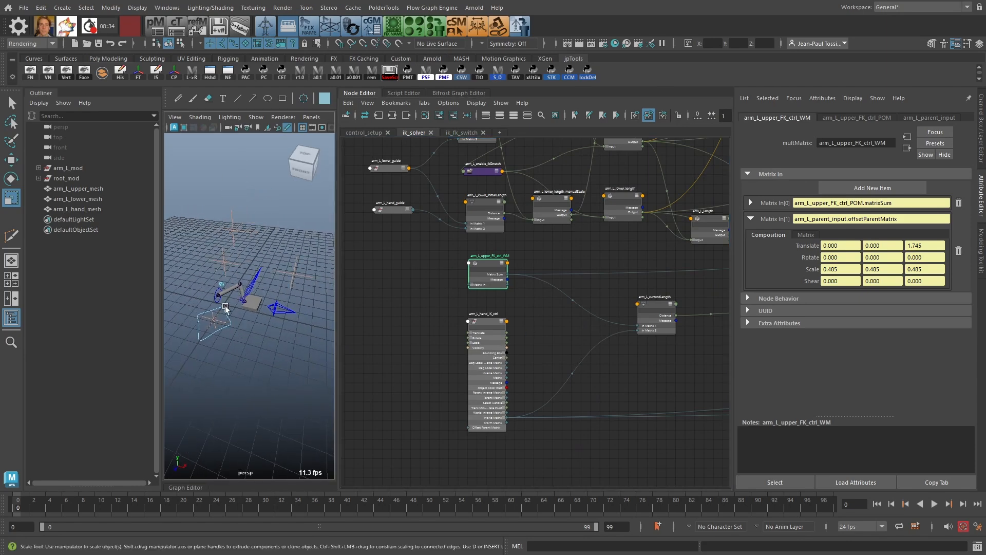
# Step: Expand the arm_L_mod and root_mod hierarchies and examine the incoming offset parent matrices of arm_L_parent_input and arm_L_parentGuide_input
pyautogui.click(38, 178)
pyautogui.click(38, 168)
pyautogui.click(44, 188)
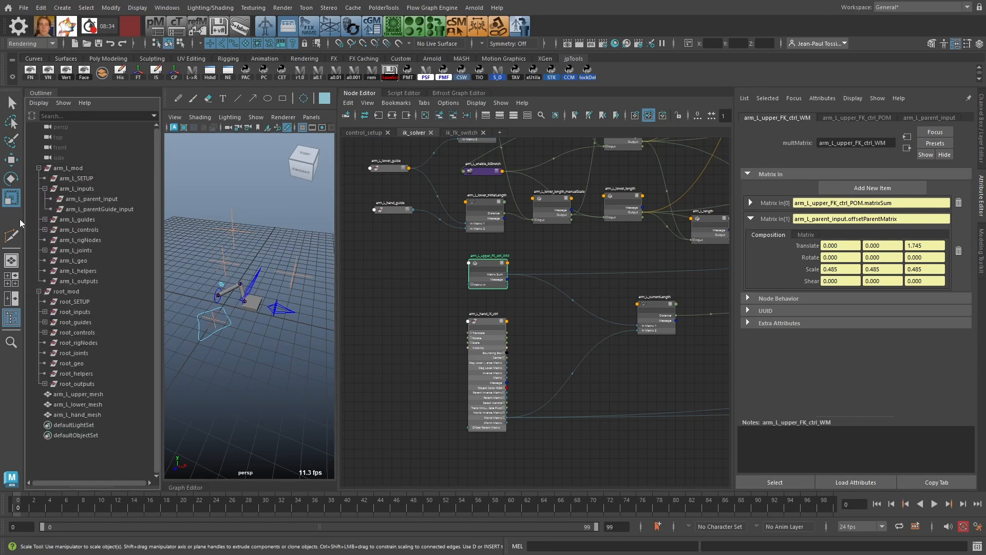
pyautogui.click(88, 198)
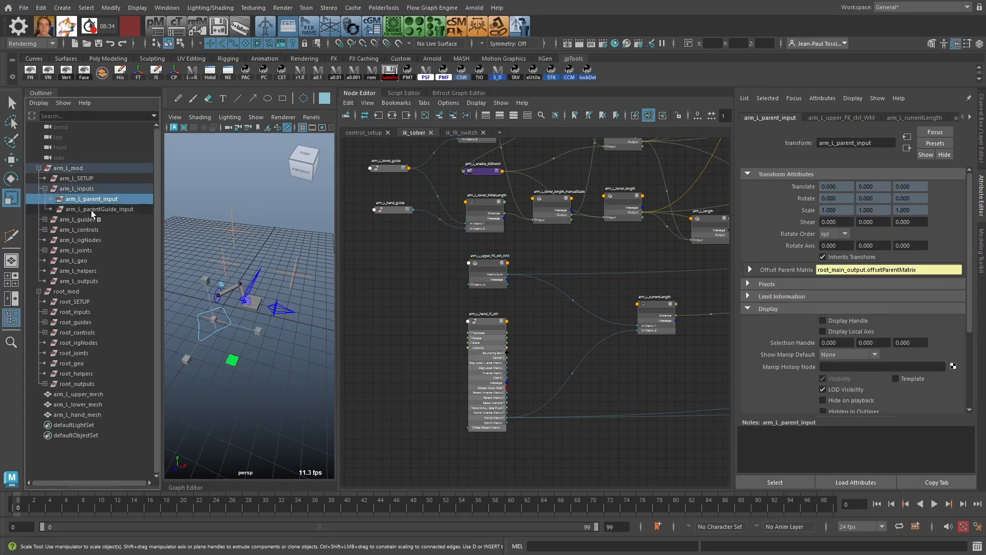
pyautogui.click(95, 209)
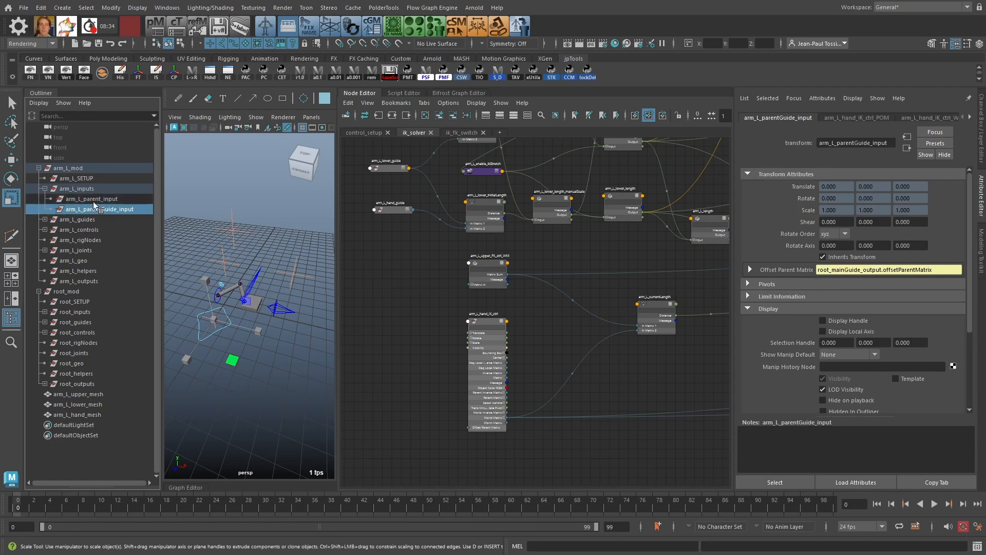
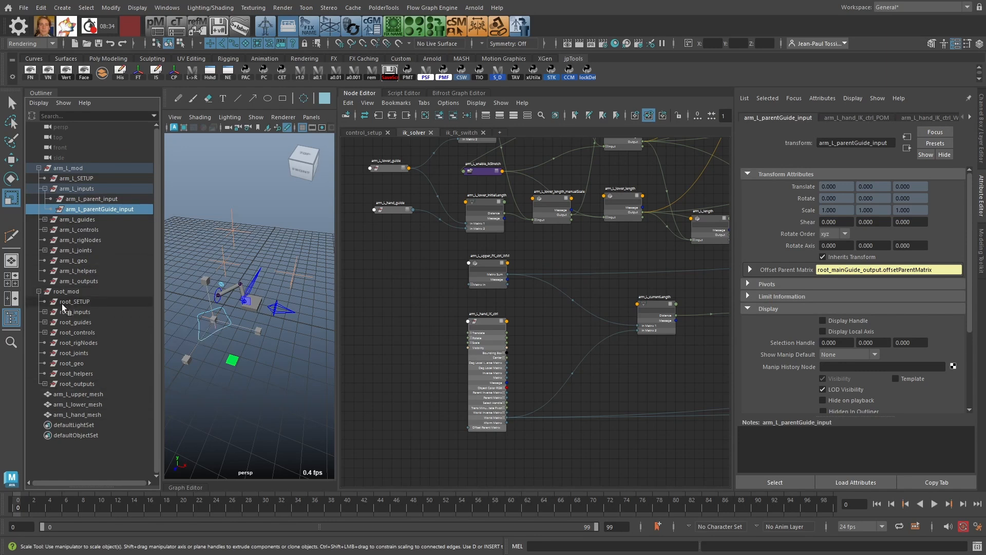
# Step: Create an empty group with nothing selected and parent it under arm_L_inputs
pyautogui.click(233, 396)
pyautogui.hotkey('ctrl', 'g')
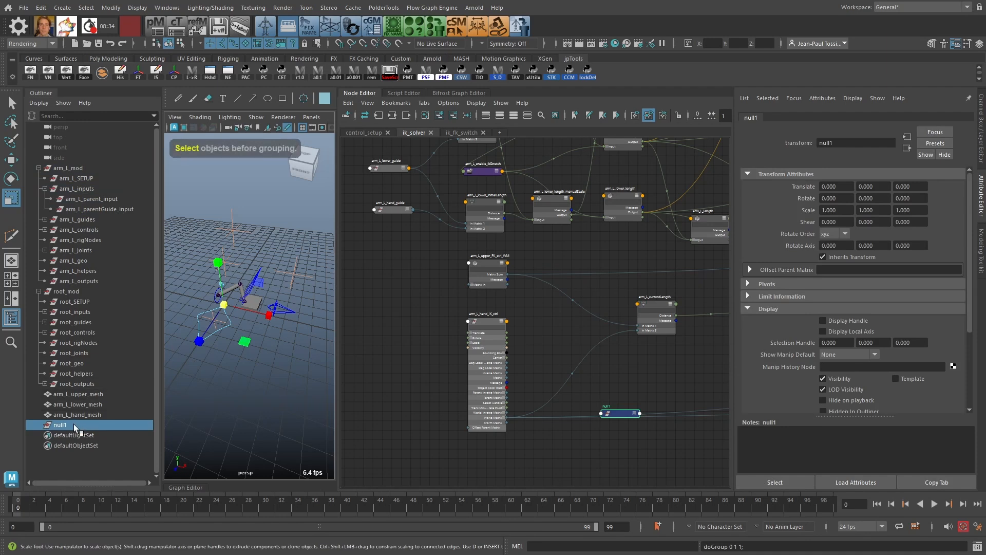
pyautogui.moveTo(73, 427); pyautogui.dragTo(82, 189, button='middle')
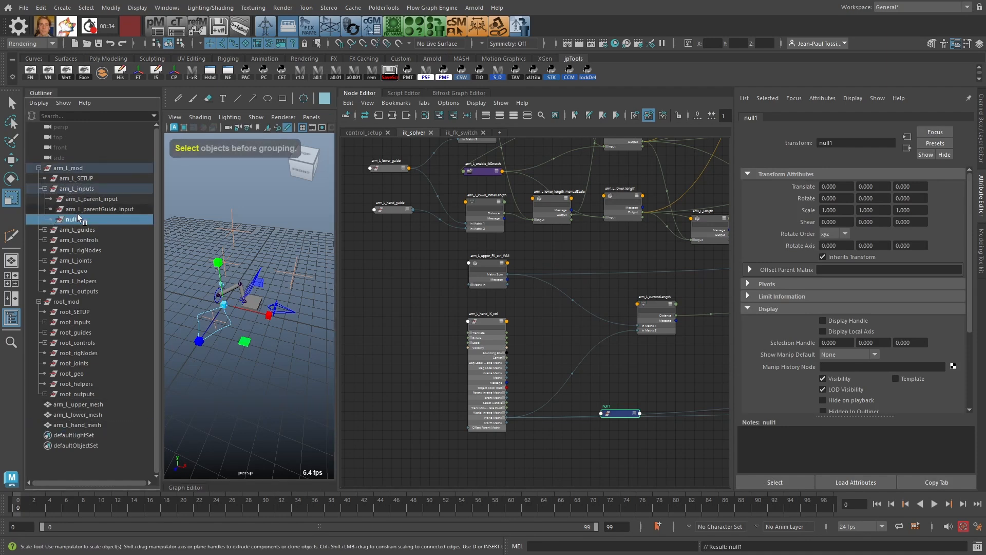
# Step: Rename the new null under arm_L_inputs to arm_L_main_input, based on the name of arm_L_parent_input
pyautogui.doubleClick(88, 199)
pyautogui.hotkey('ctrl', 'c')
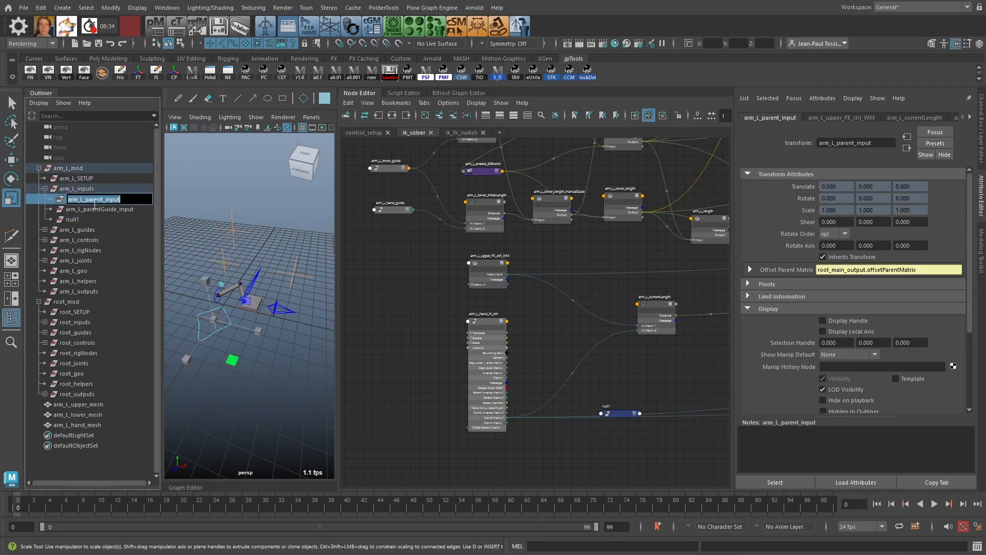
pyautogui.doubleClick(85, 219)
pyautogui.hotkey('ctrl', 'v')
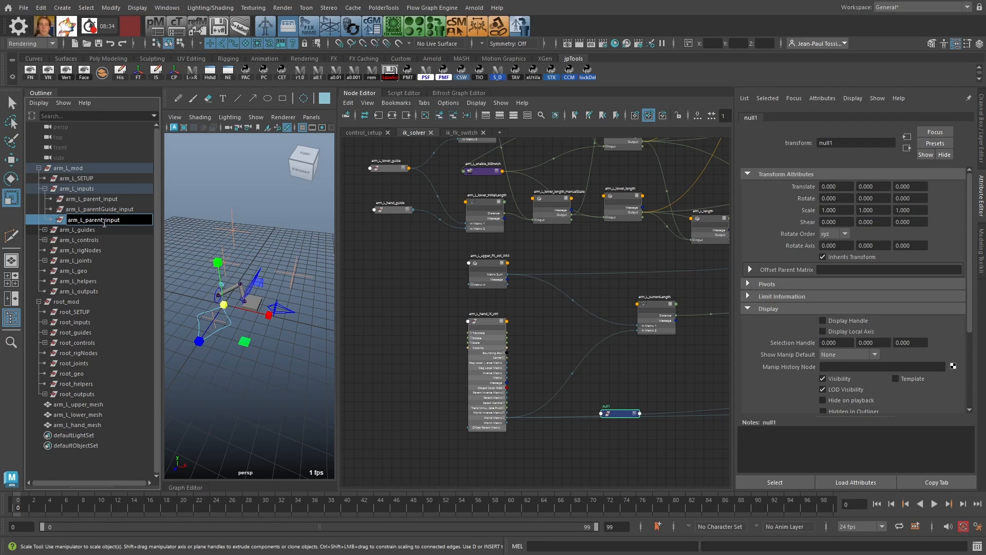
pyautogui.click(104, 220)
pyautogui.press('BackSpace')
pyautogui.press('BackSpace')
pyautogui.press('BackSpace')
pyautogui.press('BackSpace')
pyautogui.press('BackSpace')
pyautogui.press('BackSpace')
pyautogui.press('BackSpace')
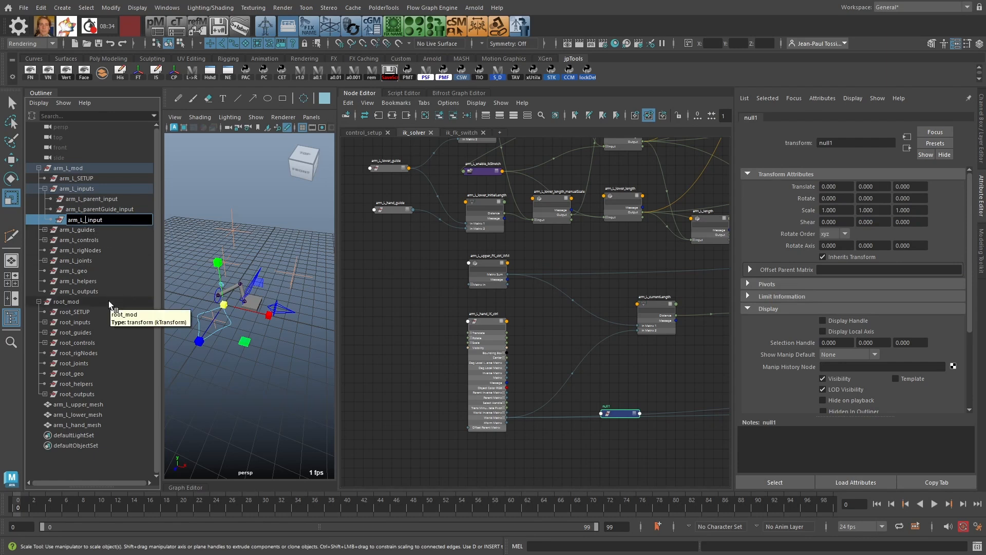
pyautogui.write('main_')
pyautogui.press('Return')
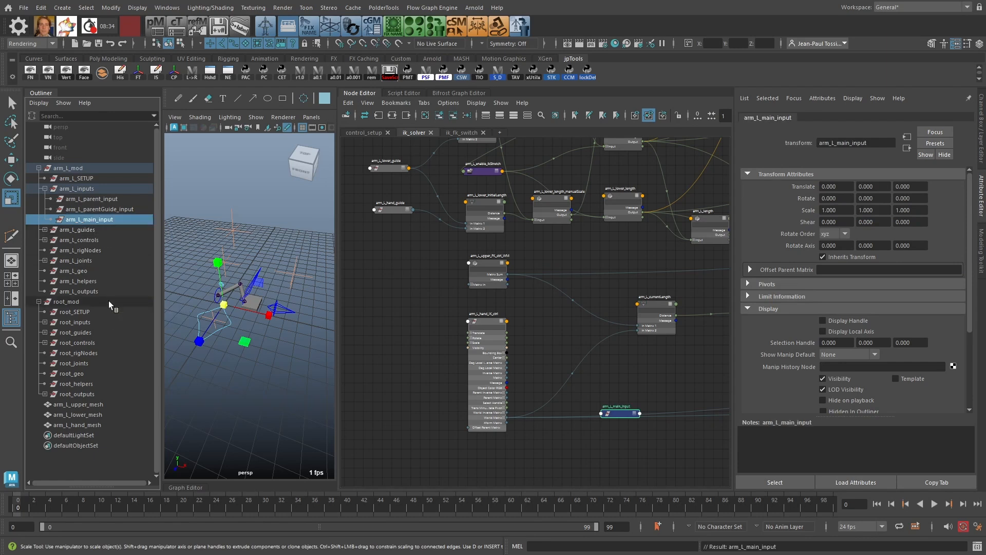
# Step: Duplicate arm_L_main_input and rename the copy arm_L_mainGuide_input
pyautogui.hotkey('ctrl', 'd')
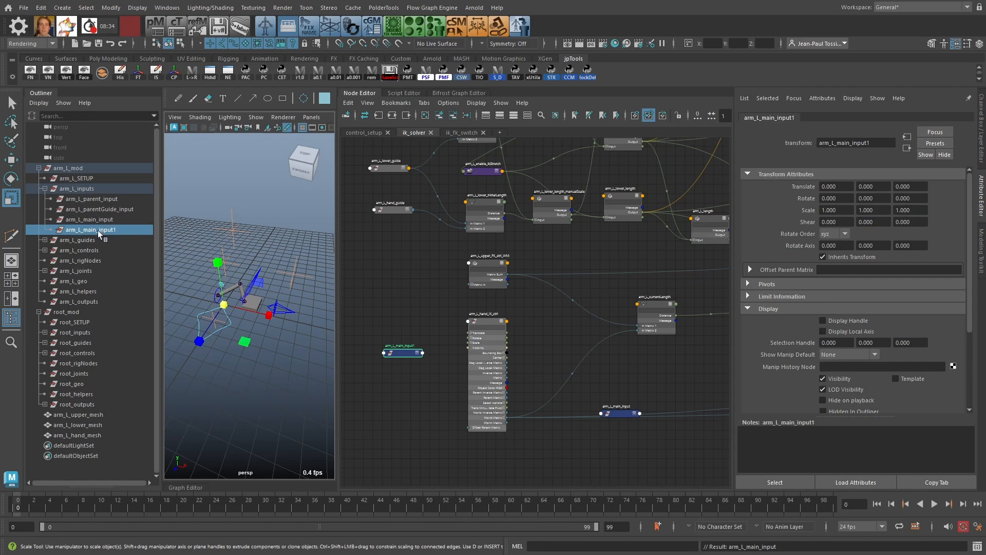
pyautogui.doubleClick(97, 230)
pyautogui.write('Guide_input1')
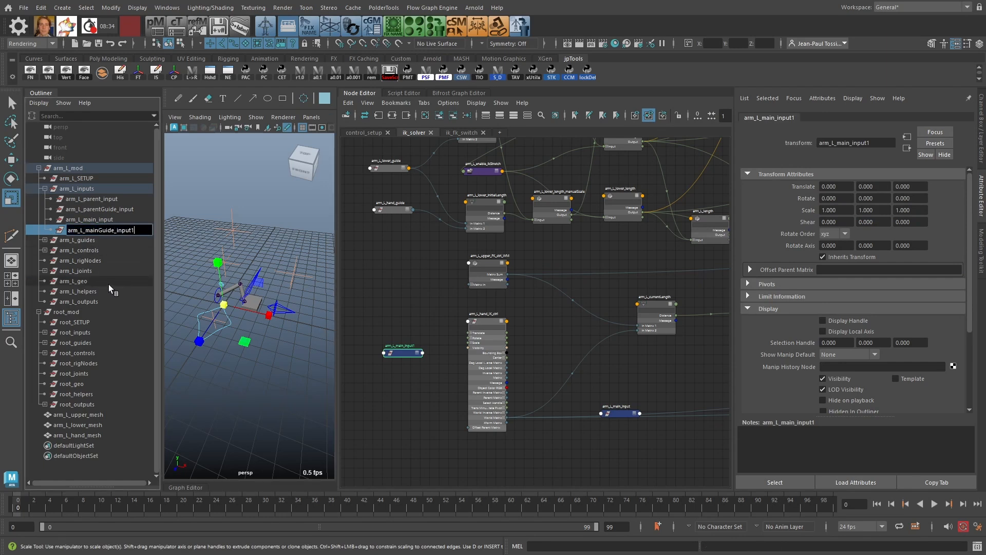
pyautogui.press('End')
pyautogui.press('BackSpace')
pyautogui.press('Return')
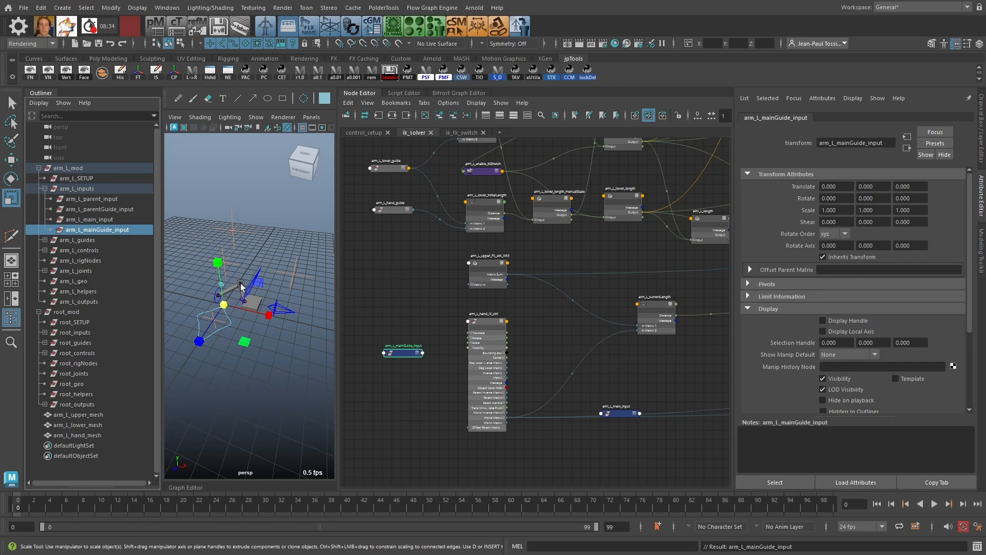
# Step: Place arm_L_main_input directly below arm_L_mainGuide_input beside the hand IK control in the ik_solver graph, and select both nodes
pyautogui.keyDown('ctrl'); pyautogui.click(87, 220); pyautogui.keyUp('ctrl')
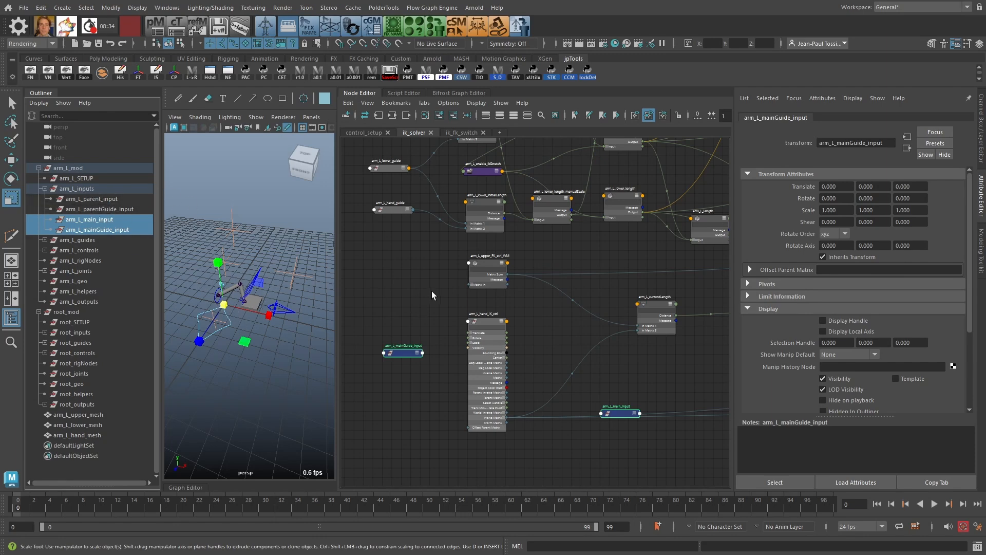
pyautogui.press('a')
pyautogui.scroll(-10, 478, 306)
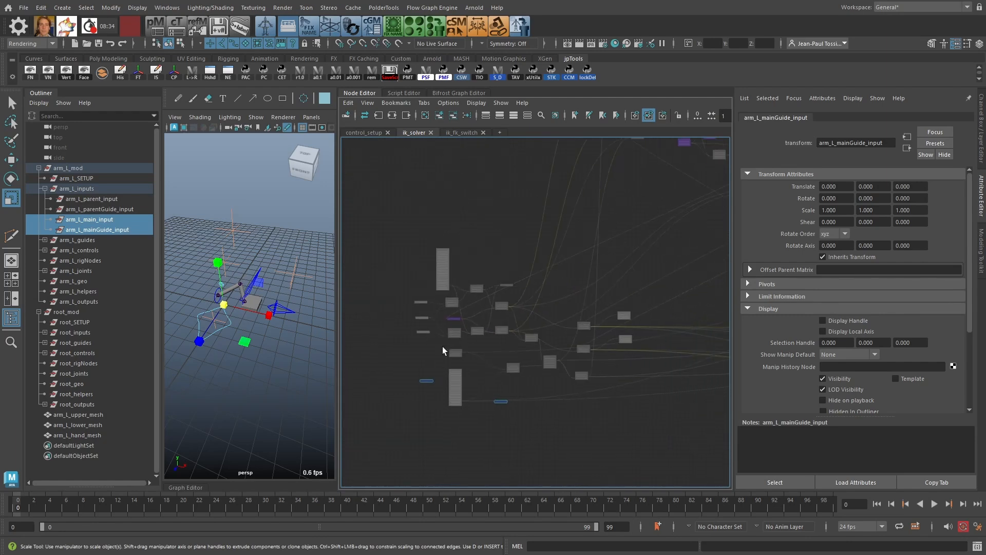
pyautogui.press('f')
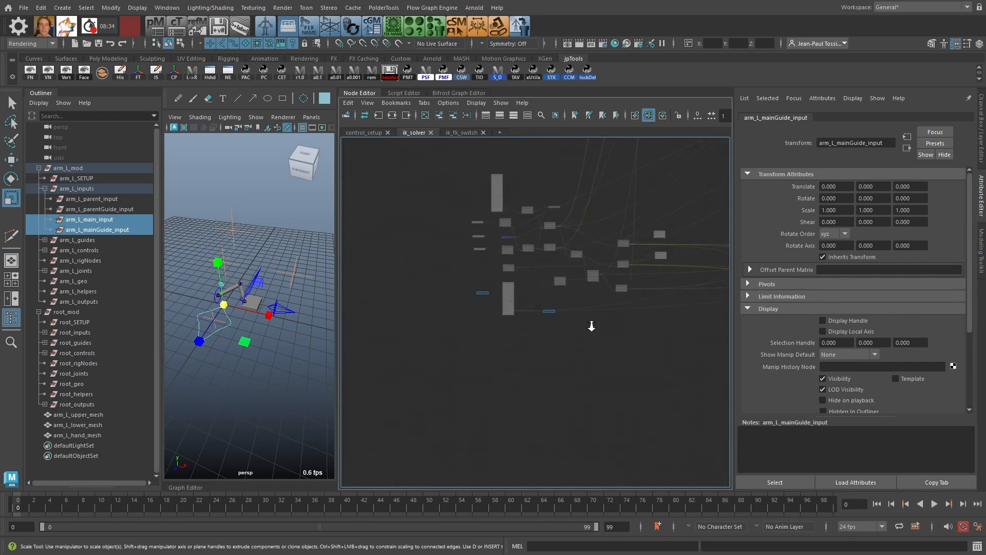
pyautogui.click(568, 352)
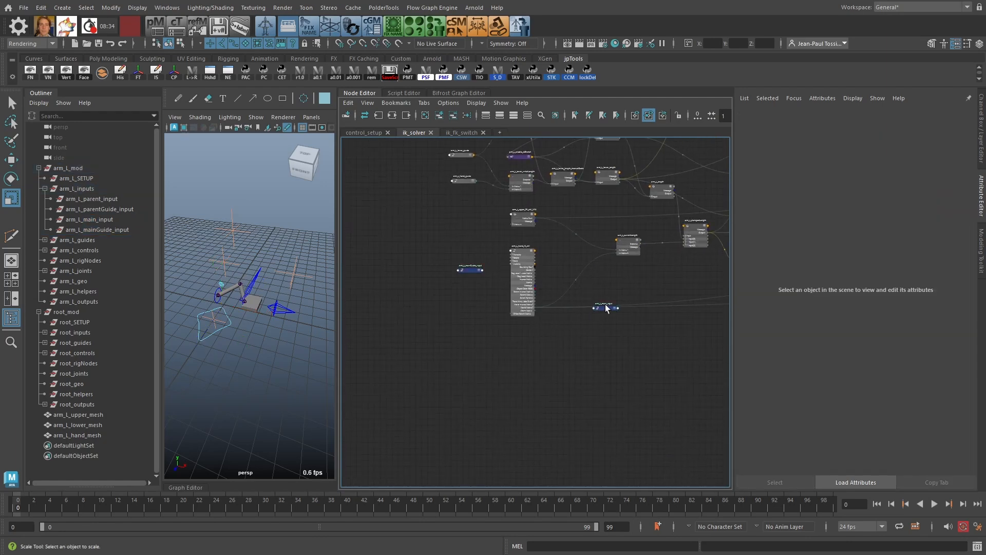
pyautogui.moveTo(606, 308); pyautogui.dragTo(478, 287)
pyautogui.keyDown('alt'); pyautogui.moveTo(473, 277); pyautogui.dragTo(531, 363, button='right'); pyautogui.keyUp('alt')
pyautogui.keyDown('shift'); pyautogui.click(468, 269); pyautogui.keyUp('shift')
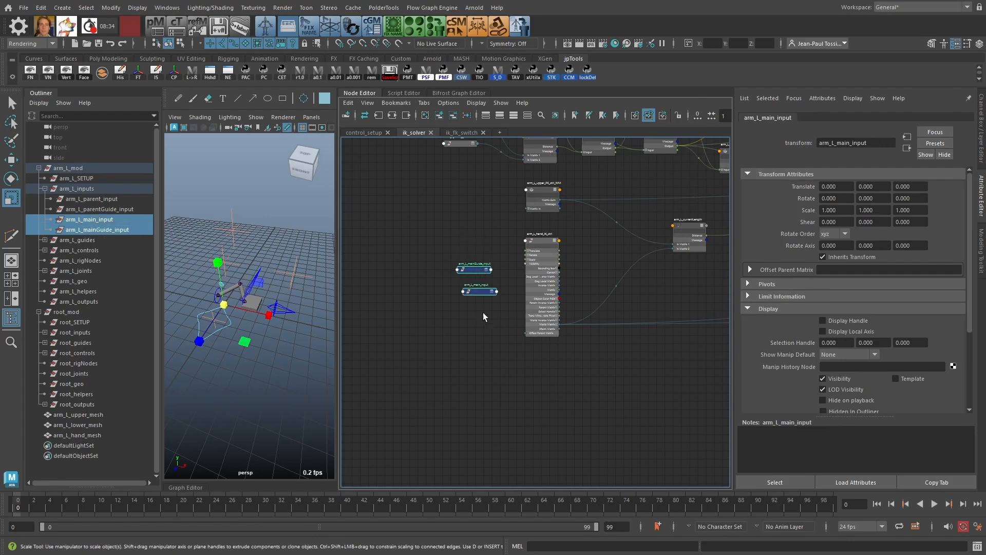
# Step: Add arm_L_main_input and arm_L_mainGuide_input to the control_setup graph
pyautogui.click(362, 133)
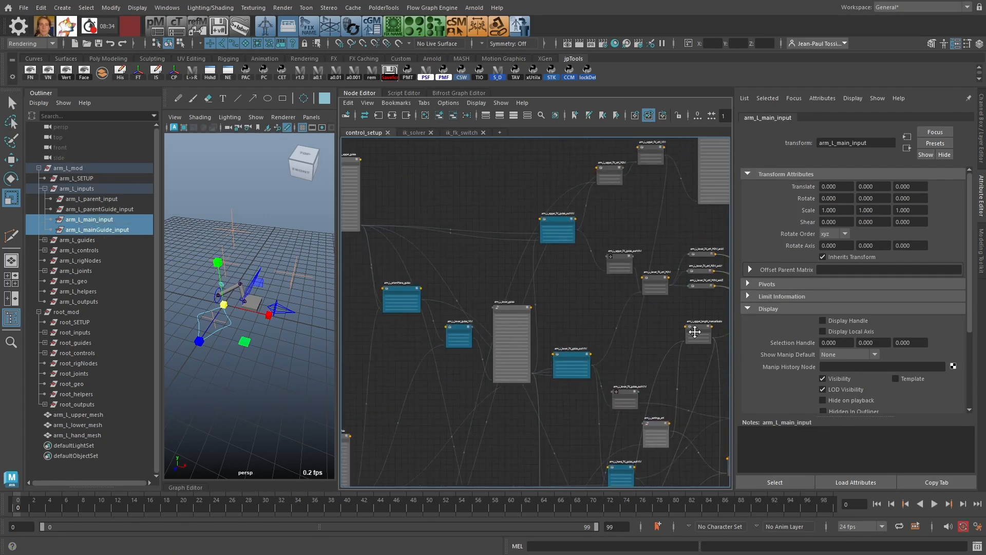
pyautogui.keyDown('alt'); pyautogui.moveTo(525, 321); pyautogui.dragTo(494, 244, button='middle'); pyautogui.keyUp('alt')
pyautogui.keyDown('alt'); pyautogui.moveTo(495, 244); pyautogui.dragTo(529, 307, button='right'); pyautogui.keyUp('alt')
pyautogui.keyDown('alt'); pyautogui.moveTo(519, 307); pyautogui.dragTo(473, 361, button='middle'); pyautogui.keyUp('alt')
pyautogui.keyDown('alt'); pyautogui.moveTo(472, 362); pyautogui.dragTo(485, 366, button='right'); pyautogui.keyUp('alt')
pyautogui.click(439, 115)
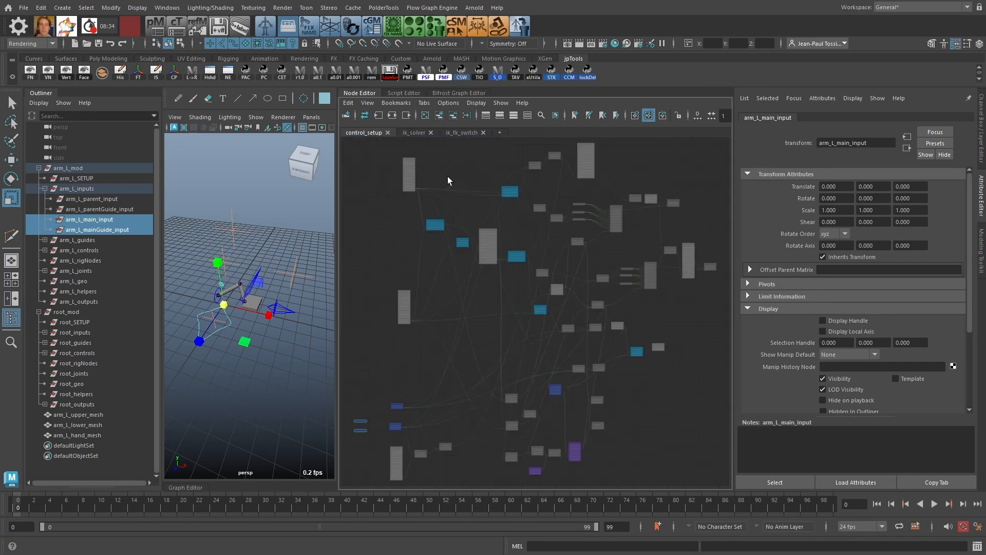
pyautogui.keyDown('alt'); pyautogui.moveTo(634, 305); pyautogui.dragTo(441, 323, button='middle'); pyautogui.keyUp('alt')
pyautogui.keyDown('alt'); pyautogui.moveTo(441, 324); pyautogui.dragTo(495, 311, button='right'); pyautogui.keyUp('alt')
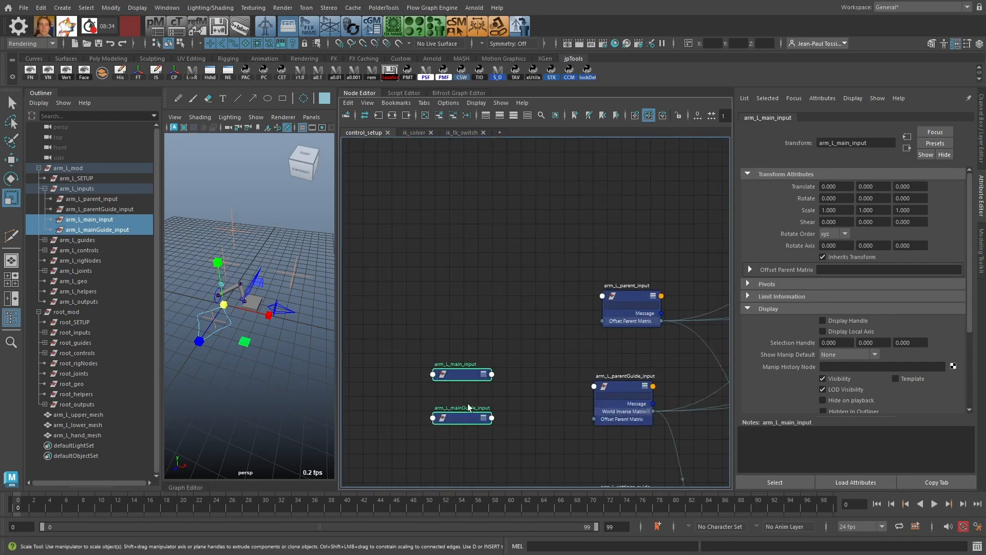
# Step: Move the two new main input nodes above arm_L_parent_input in the control_setup graph
pyautogui.moveTo(468, 406); pyautogui.dragTo(640, 239)
pyautogui.keyDown('alt'); pyautogui.moveTo(608, 282); pyautogui.dragTo(521, 224, button='middle'); pyautogui.keyUp('alt')
pyautogui.moveTo(537, 237); pyautogui.dragTo(524, 238)
# Step: Graph the upstream connections of arm_L_parent_input and arm_L_parentGuide_input and place root_main_output and root_mainGuide_output beside them
pyautogui.moveTo(483, 225); pyautogui.dragTo(527, 346)
pyautogui.keyDown('alt'); pyautogui.moveTo(496, 315); pyautogui.dragTo(537, 327, button='middle'); pyautogui.keyUp('alt')
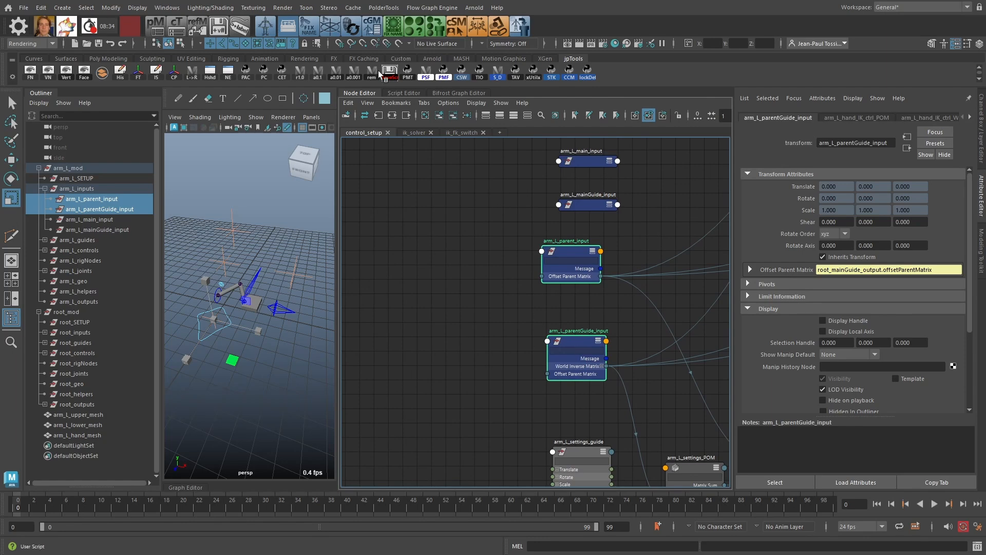
pyautogui.click(379, 117)
pyautogui.keyDown('alt'); pyautogui.moveTo(378, 414); pyautogui.dragTo(508, 317, button='middle'); pyautogui.keyUp('alt')
pyautogui.keyDown('alt'); pyautogui.moveTo(508, 317); pyautogui.dragTo(545, 308, button='right'); pyautogui.keyUp('alt')
pyautogui.keyDown('alt'); pyautogui.moveTo(476, 296); pyautogui.dragTo(500, 298, button='right'); pyautogui.keyUp('alt')
pyautogui.moveTo(538, 377); pyautogui.dragTo(507, 286)
pyautogui.keyDown('shift'); pyautogui.moveTo(485, 225); pyautogui.dragTo(514, 354); pyautogui.keyUp('shift')
pyautogui.click(508, 274)
pyautogui.moveTo(533, 323); pyautogui.dragTo(511, 277)
pyautogui.keyDown('alt'); pyautogui.moveTo(510, 276); pyautogui.dragTo(584, 348, button='right'); pyautogui.keyUp('alt')
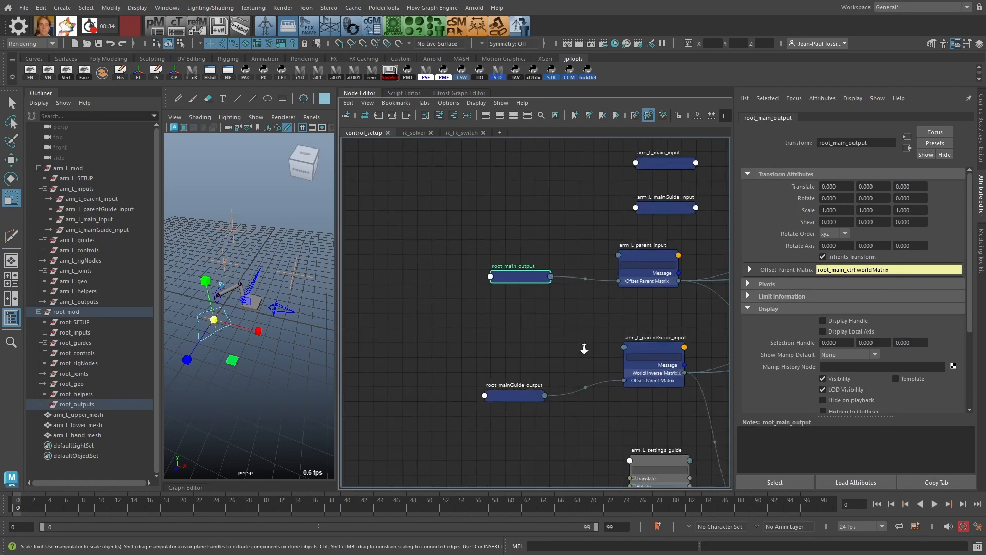
# Step: Show the connected attributes of root_main_output and root_mainGuide_output and tidy the surrounding node layout
pyautogui.keyDown('shift'); pyautogui.moveTo(523, 392); pyautogui.dragTo(532, 371); pyautogui.keyUp('shift')
pyautogui.press('2')
pyautogui.moveTo(519, 255); pyautogui.dragTo(525, 237)
pyautogui.click(566, 211)
pyautogui.keyDown('alt'); pyautogui.moveTo(566, 211); pyautogui.dragTo(494, 213, button='middle'); pyautogui.keyUp('alt')
pyautogui.moveTo(458, 254); pyautogui.dragTo(446, 251)
pyautogui.moveTo(593, 204)
pyautogui.keyDown('shift'); pyautogui.mouseDown()
pyautogui.moveTo(521, 291)
pyautogui.moveTo(594, 201)
pyautogui.mouseUp(); pyautogui.keyUp('shift')
pyautogui.click(514, 221)
# Step: Connect root_main_output's offsetParentMatrix to arm_L_main_input's offsetParentMatrix and realign the two main input nodes
pyautogui.moveTo(422, 259); pyautogui.dragTo(566, 164)
pyautogui.click(585, 170)
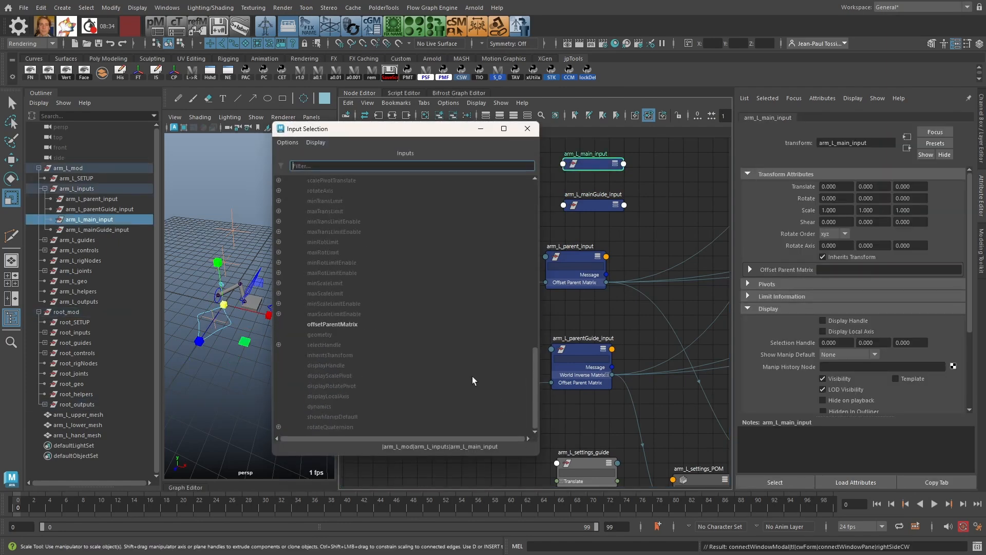
pyautogui.click(359, 325)
pyautogui.moveTo(585, 164); pyautogui.dragTo(578, 166)
pyautogui.moveTo(599, 206); pyautogui.dragTo(586, 212)
# Step: Connect root_mainGuide_output's offsetParentMatrix to arm_L_mainGuide_input's offsetParentMatrix
pyautogui.moveTo(457, 379); pyautogui.dragTo(452, 371)
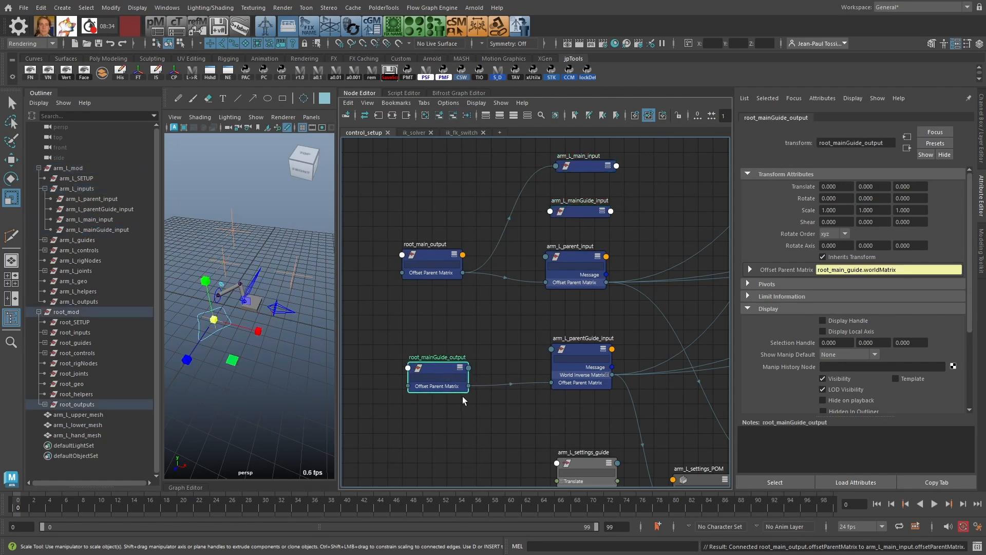
pyautogui.click(44, 404)
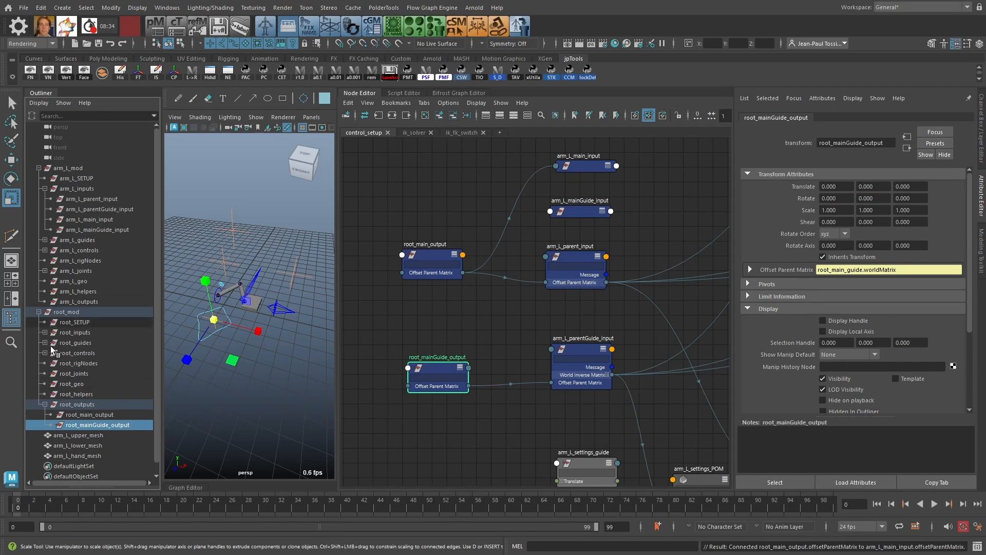
pyautogui.moveTo(469, 386); pyautogui.dragTo(561, 216)
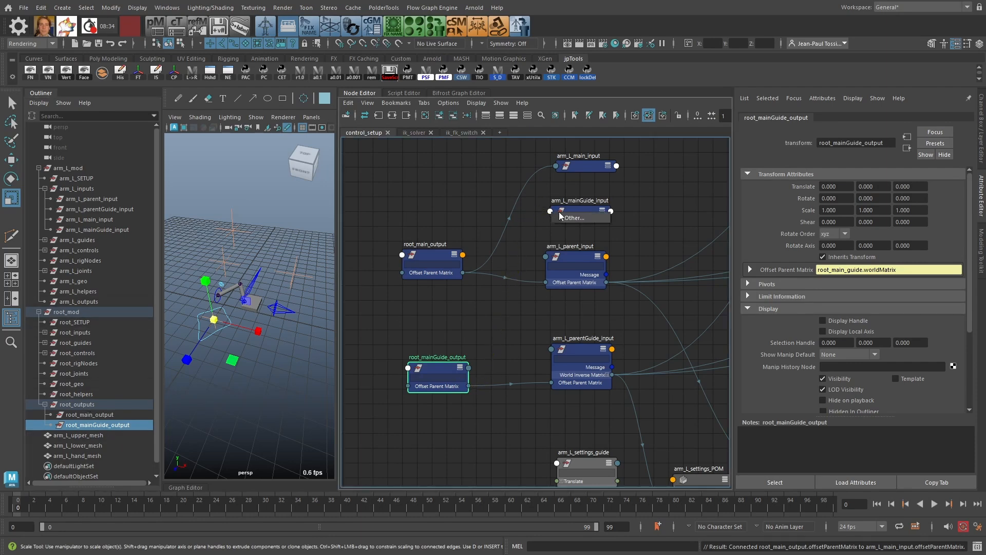
pyautogui.click(574, 218)
pyautogui.scroll(-3, 532, 292)
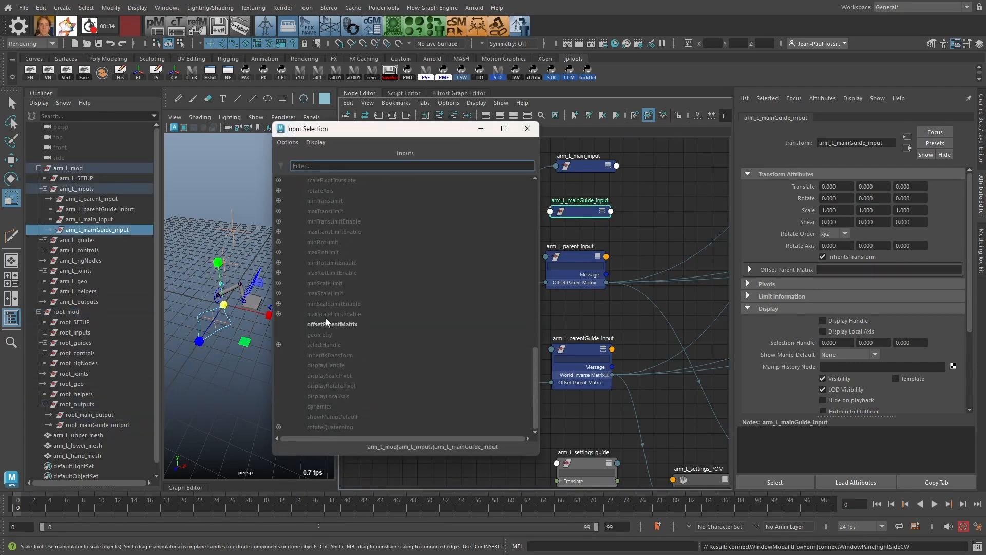
pyautogui.click(329, 322)
# Step: Adjust the spacing of the four arm input nodes, moving arm_L_parent_input slightly lower in the graph
pyautogui.moveTo(632, 153); pyautogui.dragTo(585, 222)
pyautogui.keyDown('alt'); pyautogui.moveTo(627, 227); pyautogui.dragTo(620, 258, button='middle'); pyautogui.keyUp('alt')
pyautogui.keyDown('alt'); pyautogui.moveTo(619, 258); pyautogui.dragTo(590, 281, button='right'); pyautogui.keyUp('alt')
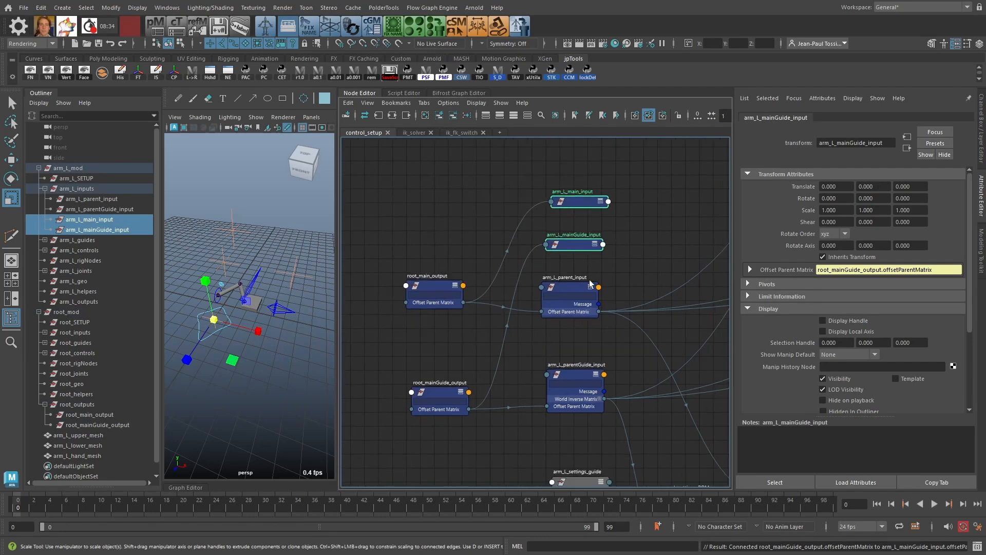
pyautogui.click(578, 203)
pyautogui.click(570, 285)
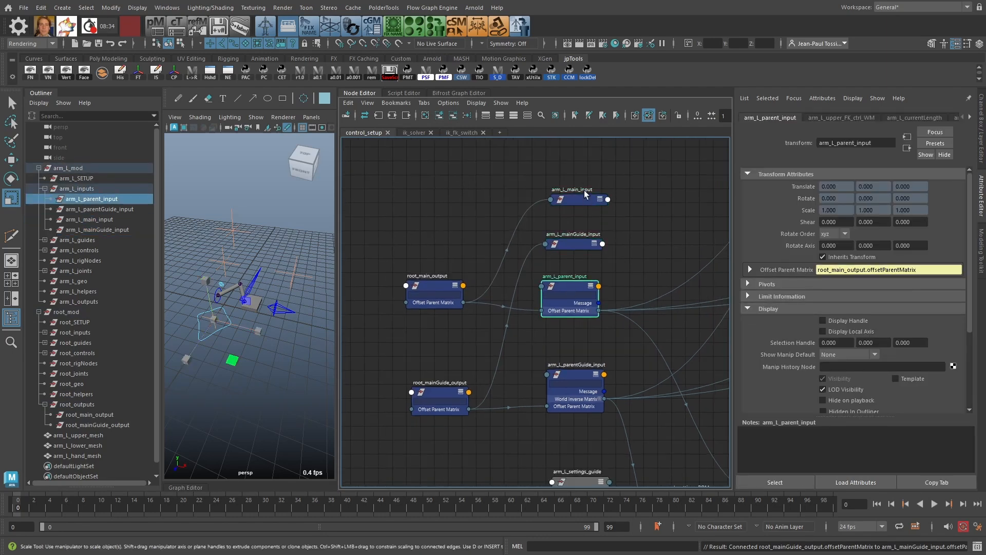
pyautogui.keyDown('shift'); pyautogui.click(584, 197); pyautogui.keyUp('shift')
pyautogui.keyDown('shift'); pyautogui.click(584, 241); pyautogui.keyUp('shift')
pyautogui.click(582, 373)
pyautogui.click(583, 245)
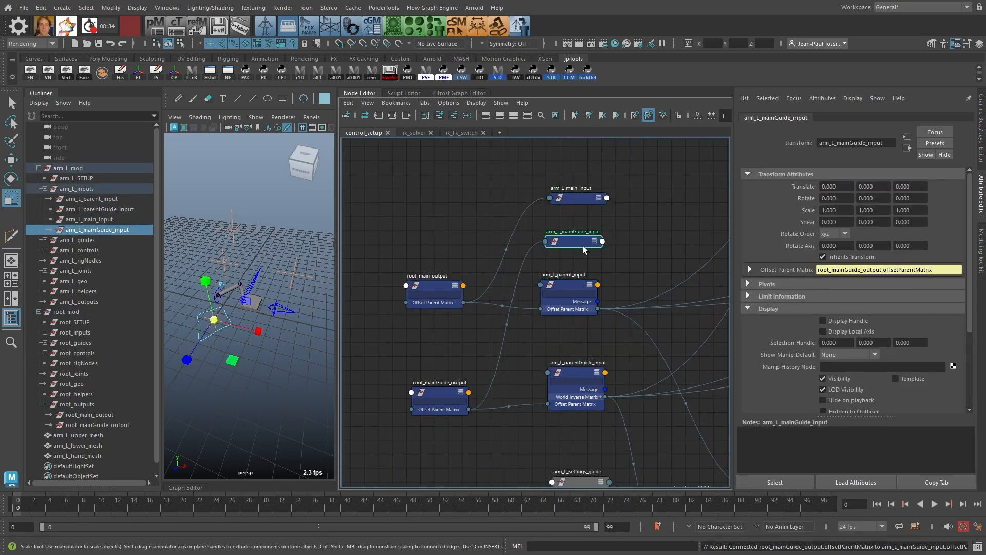
pyautogui.click(605, 226)
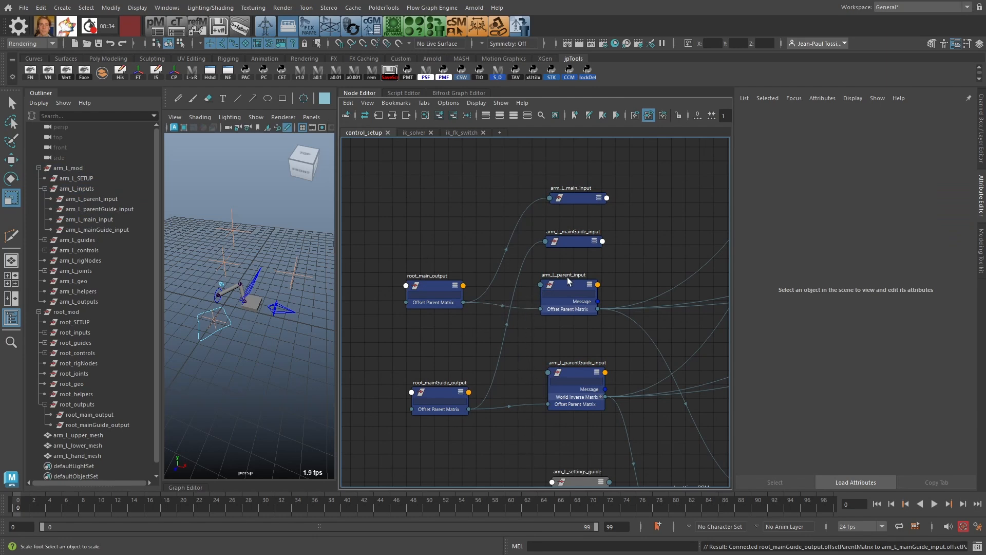
pyautogui.moveTo(567, 280); pyautogui.dragTo(583, 299)
# Step: Remove root_main_output and root_mainGuide_output from the control_setup graph
pyautogui.moveTo(617, 180); pyautogui.dragTo(575, 251)
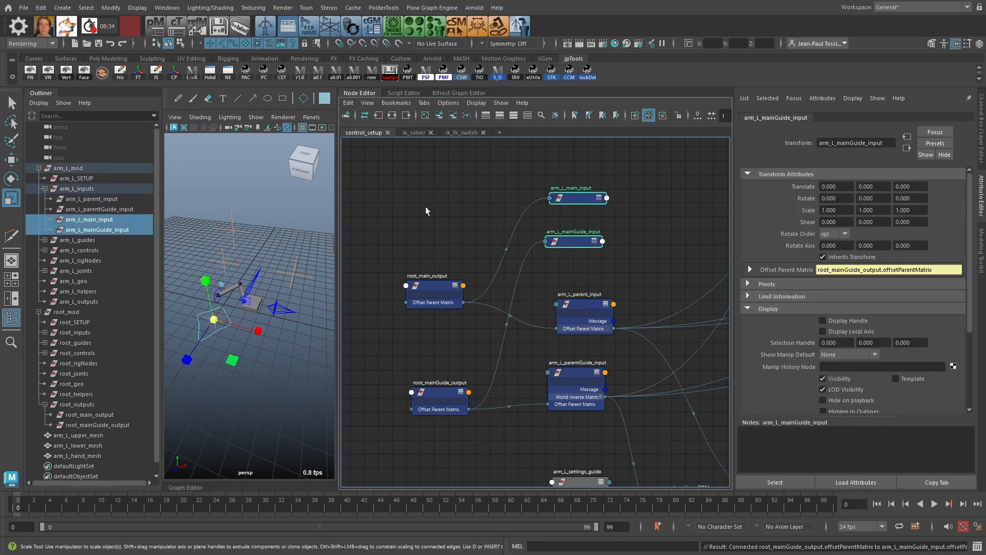
pyautogui.moveTo(425, 211); pyautogui.dragTo(422, 437)
pyautogui.click(453, 115)
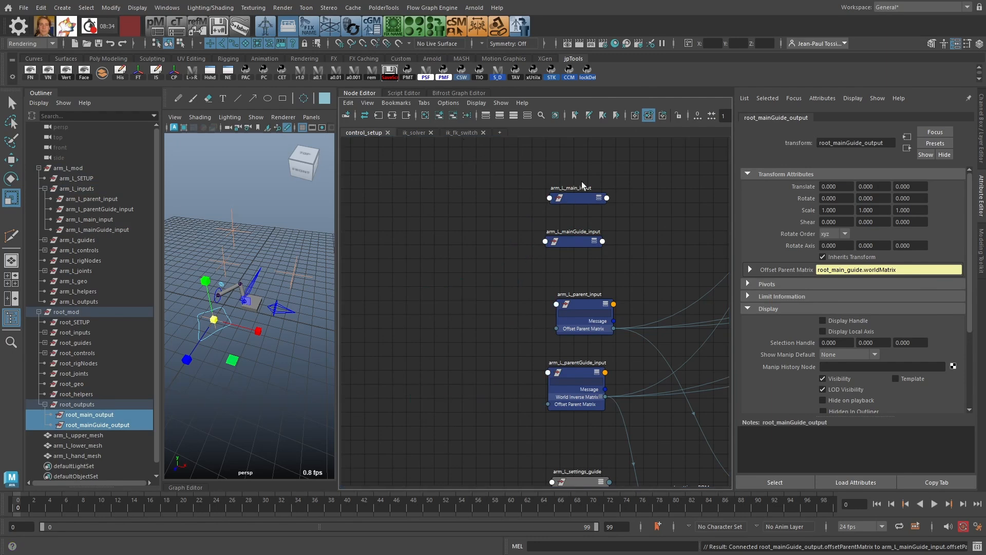
# Step: Bring arm_L_main_input and arm_L_mainGuide_input into the ik_solver graph and place them one above the other beside arm_L_hand_IK_ctrl
pyautogui.moveTo(577, 153); pyautogui.dragTo(556, 246)
pyautogui.click(416, 132)
pyautogui.keyDown('alt'); pyautogui.moveTo(470, 261); pyautogui.dragTo(446, 286, button='middle'); pyautogui.keyUp('alt')
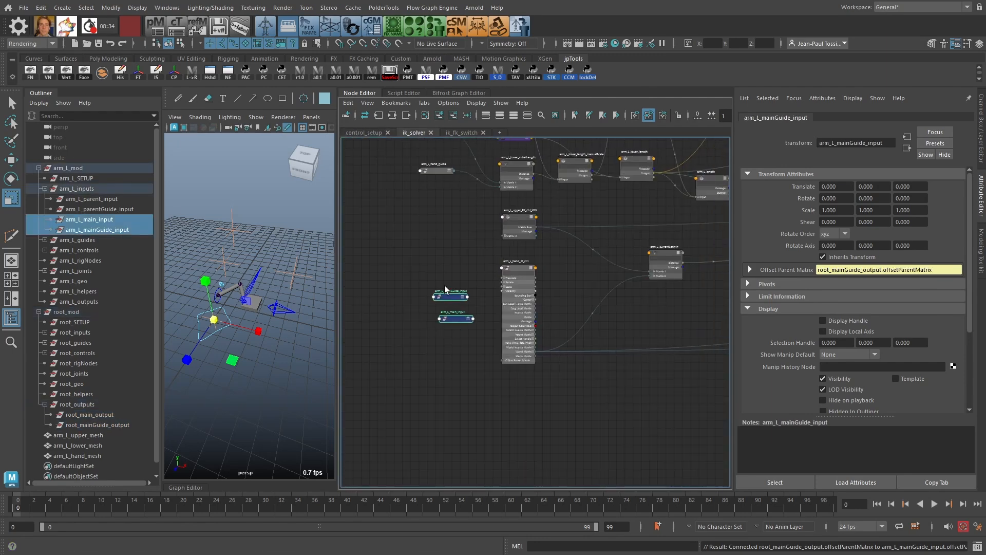
pyautogui.keyDown('alt'); pyautogui.moveTo(448, 287); pyautogui.dragTo(569, 298, button='right'); pyautogui.keyUp('alt')
pyautogui.click(480, 209)
pyautogui.moveTo(452, 303); pyautogui.dragTo(442, 249)
pyautogui.moveTo(453, 335); pyautogui.dragTo(427, 310)
pyautogui.moveTo(435, 250); pyautogui.dragTo(423, 239)
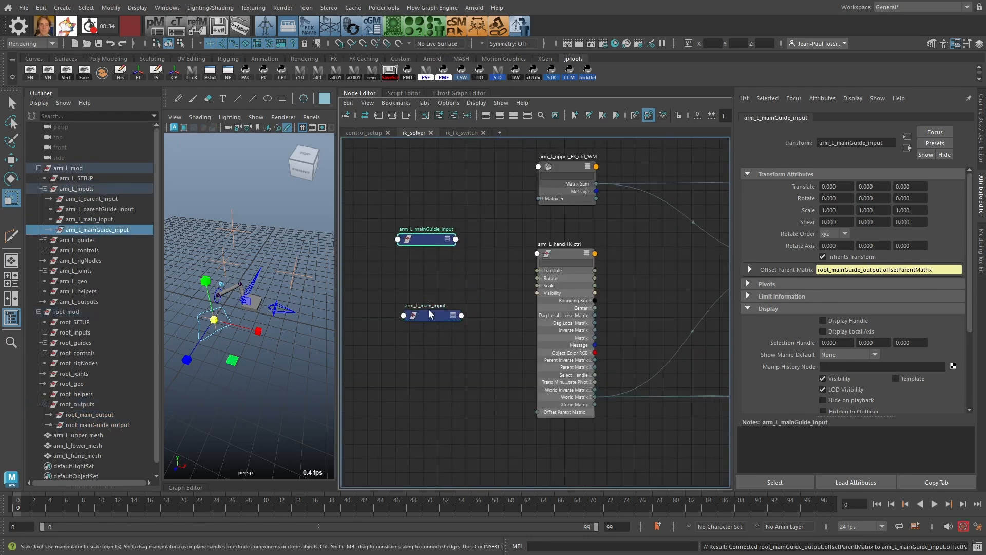
pyautogui.moveTo(430, 308); pyautogui.dragTo(429, 298)
# Step: Create a multMatrix node in the ik_solver graph between arm_L_upper_FK_ctrl_WM and arm_L_currentLength
pyautogui.keyDown('alt'); pyautogui.moveTo(631, 174); pyautogui.dragTo(560, 241, button='middle'); pyautogui.keyUp('alt')
pyautogui.keyDown('alt'); pyautogui.moveTo(571, 242); pyautogui.dragTo(550, 241, button='right'); pyautogui.keyUp('alt')
pyautogui.click(504, 254)
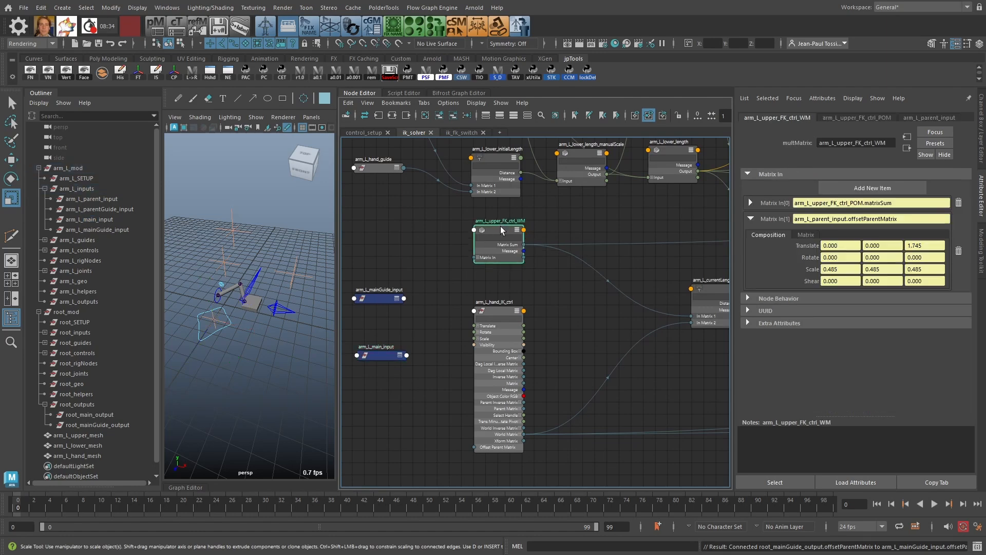
pyautogui.click(501, 308)
pyautogui.doubleClick(502, 226)
pyautogui.click(497, 235)
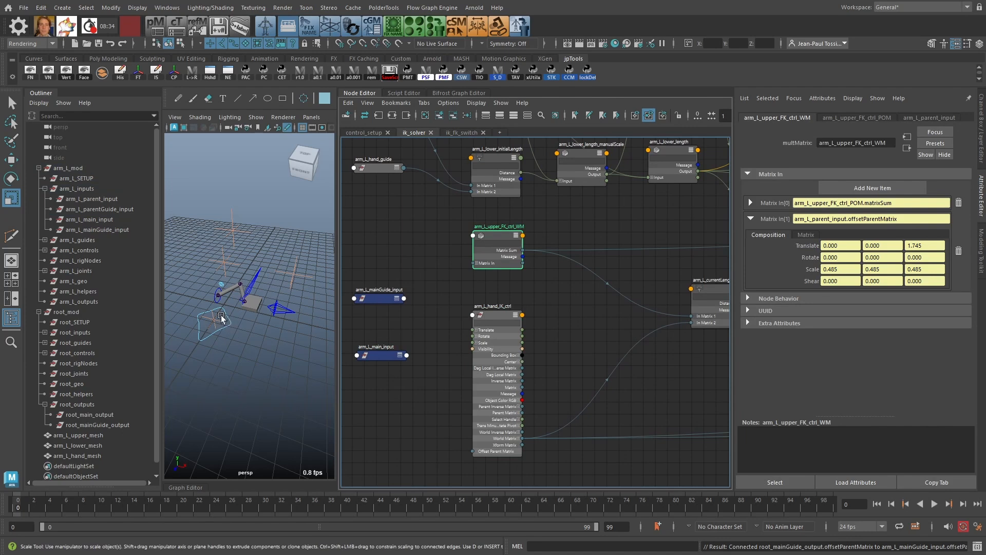
pyautogui.keyDown('alt'); pyautogui.moveTo(442, 318); pyautogui.dragTo(439, 328, button='middle'); pyautogui.keyUp('alt')
pyautogui.click(579, 321)
pyautogui.press('Tab')
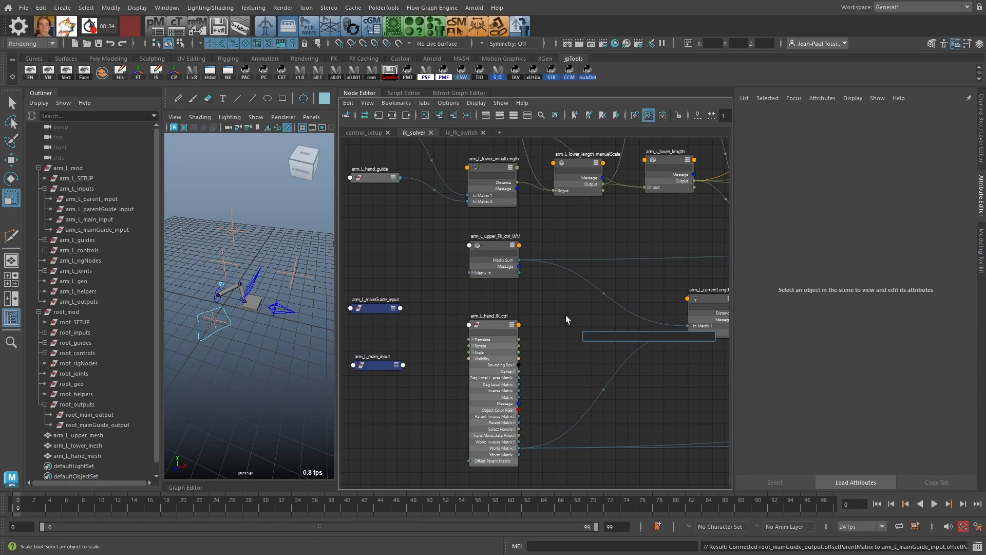
pyautogui.write('multM')
pyautogui.press('Return')
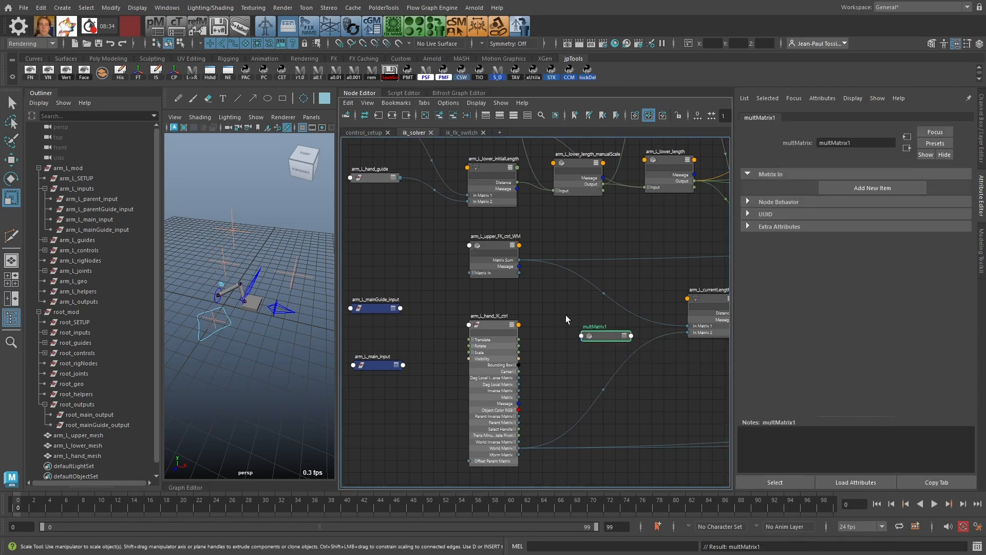
# Step: Expand the new multMatrix node's attributes and connect arm_L_upper_FK_ctrl_WM's matrixSum to its matrixIn[0]
pyautogui.moveTo(605, 335); pyautogui.dragTo(587, 294)
pyautogui.press('3')
pyautogui.click(581, 328)
pyautogui.moveTo(523, 278)
pyautogui.keyDown('alt'); pyautogui.mouseDown(button='right')
pyautogui.moveTo(522, 298)
pyautogui.moveTo(521, 280)
pyautogui.mouseUp(button='right'); pyautogui.keyUp('alt')
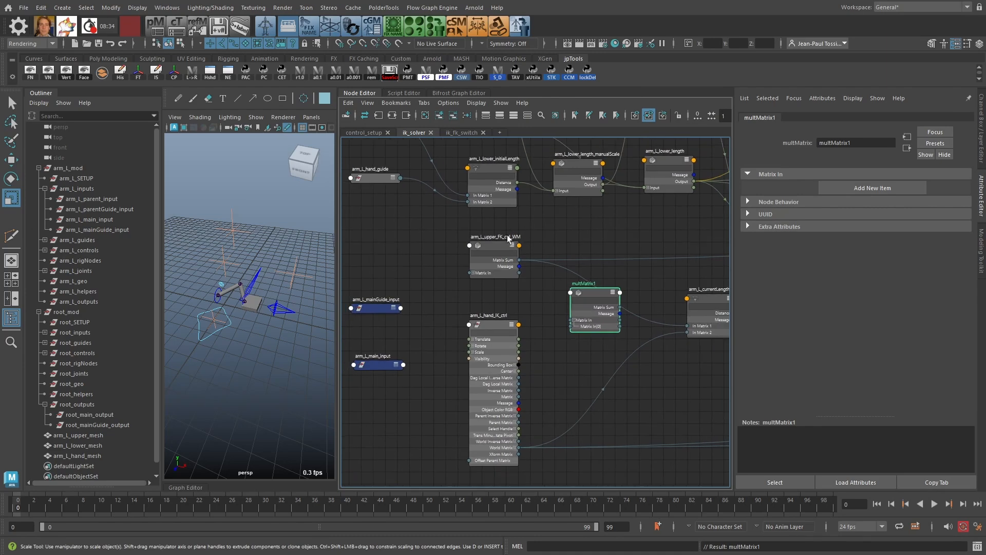
pyautogui.moveTo(500, 246); pyautogui.dragTo(572, 327)
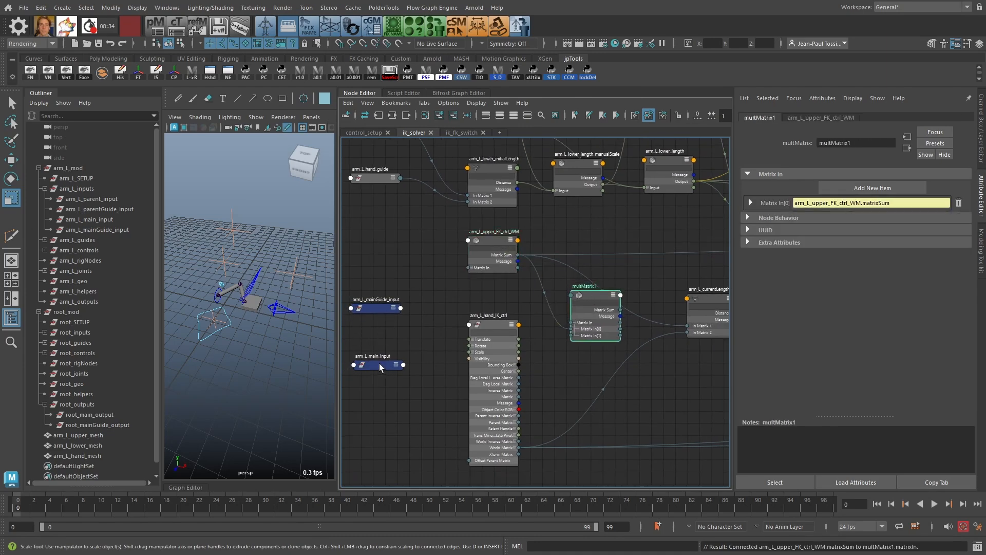
# Step: Expand arm_L_main_input's attributes and connect its worldInverseMatrix to multMatrix1's matrixIn[1]
pyautogui.moveTo(379, 366)
pyautogui.mouseDown()
pyautogui.moveTo(393, 362)
pyautogui.moveTo(378, 356)
pyautogui.mouseUp()
pyautogui.press('3')
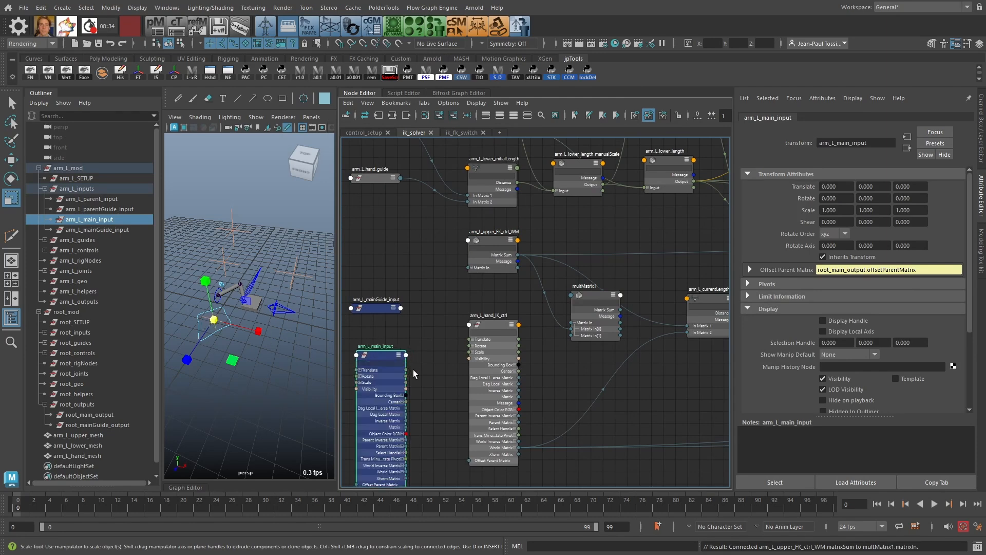
pyautogui.moveTo(398, 364); pyautogui.dragTo(413, 314, button='middle')
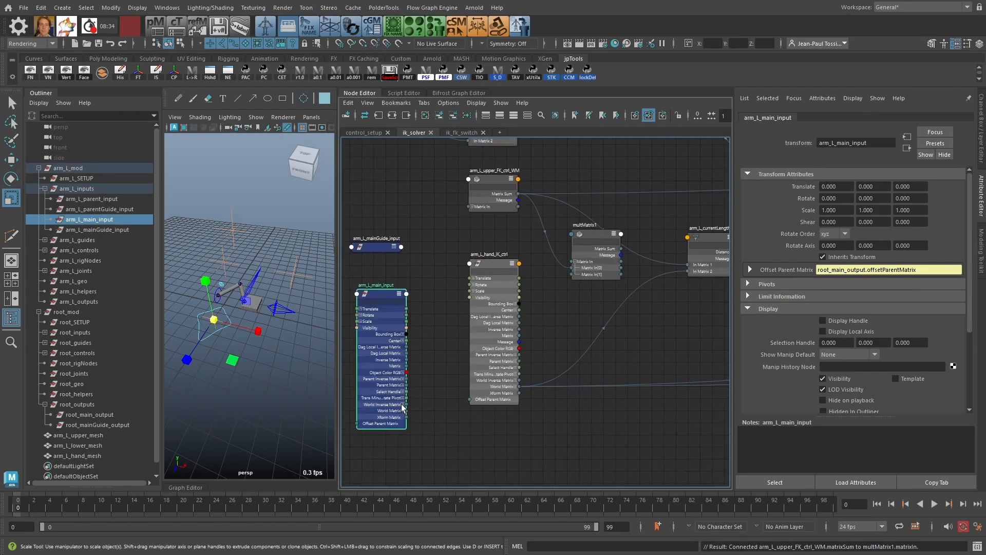
pyautogui.moveTo(404, 406); pyautogui.dragTo(590, 268)
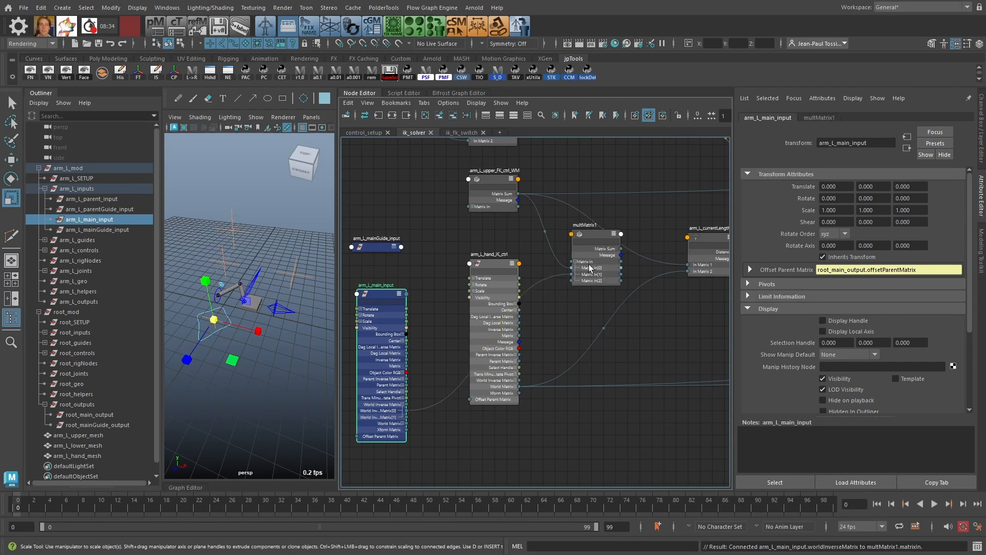
# Step: Connect multMatrix1's matrixSum to arm_L_currentLength's inMatrix1, replacing the direct connection from arm_L_upper_FK_ctrl_WM
pyautogui.keyDown('alt'); pyautogui.moveTo(612, 235); pyautogui.dragTo(586, 269, button='middle'); pyautogui.keyUp('alt')
pyautogui.moveTo(569, 266)
pyautogui.mouseDown()
pyautogui.moveTo(555, 254)
pyautogui.moveTo(570, 243)
pyautogui.moveTo(579, 269)
pyautogui.moveTo(571, 254)
pyautogui.mouseUp()
pyautogui.keyDown('alt'); pyautogui.moveTo(635, 263); pyautogui.dragTo(598, 255, button='middle'); pyautogui.keyUp('alt')
pyautogui.scroll(-1, 598, 254)
pyautogui.moveTo(533, 248)
pyautogui.mouseDown()
pyautogui.moveTo(528, 263)
pyautogui.moveTo(531, 255)
pyautogui.mouseUp()
pyautogui.moveTo(642, 263); pyautogui.dragTo(645, 266)
pyautogui.keyDown('alt'); pyautogui.moveTo(556, 337); pyautogui.dragTo(595, 309, button='middle'); pyautogui.keyUp('alt')
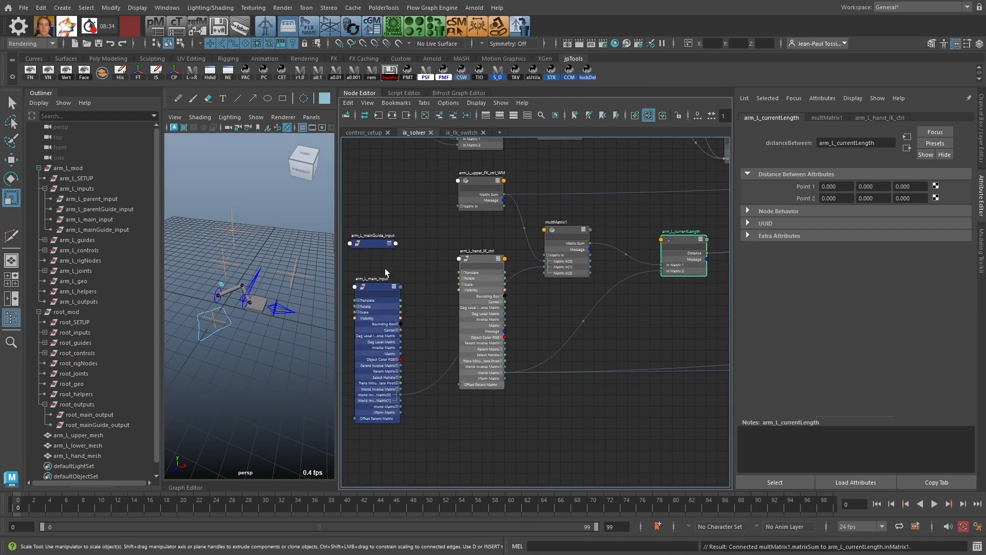
# Step: Create a second multMatrix node below multMatrix1 for the arm_L_hand_IK_ctrl matrix
pyautogui.click(372, 288)
pyautogui.moveTo(488, 261); pyautogui.dragTo(485, 268)
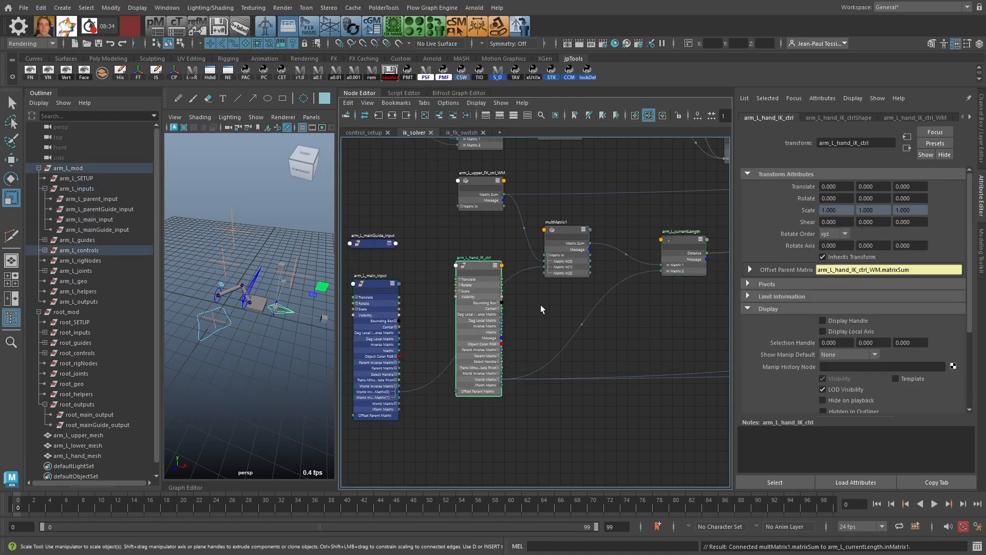
pyautogui.click(556, 339)
pyautogui.press('Tab')
pyautogui.write('multM')
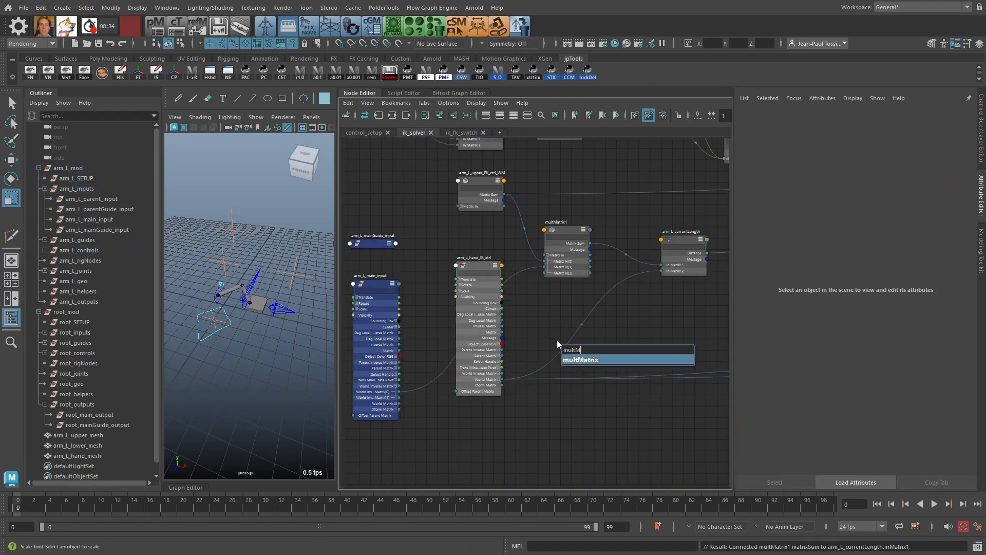
pyautogui.press('Return')
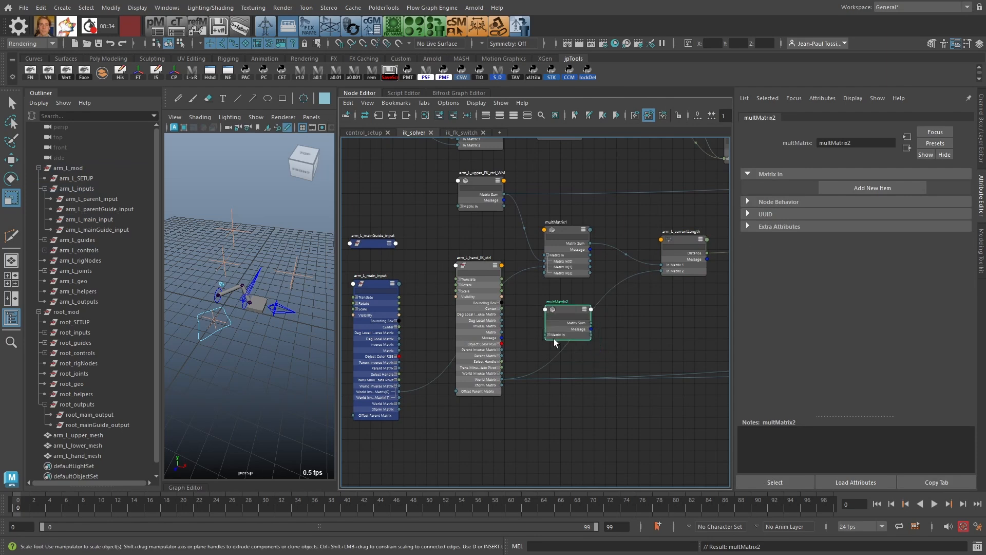
# Step: Connect arm_L_hand_IK_ctrl's worldMatrix to multMatrix2's matrixIn[0]
pyautogui.moveTo(481, 268); pyautogui.dragTo(476, 264)
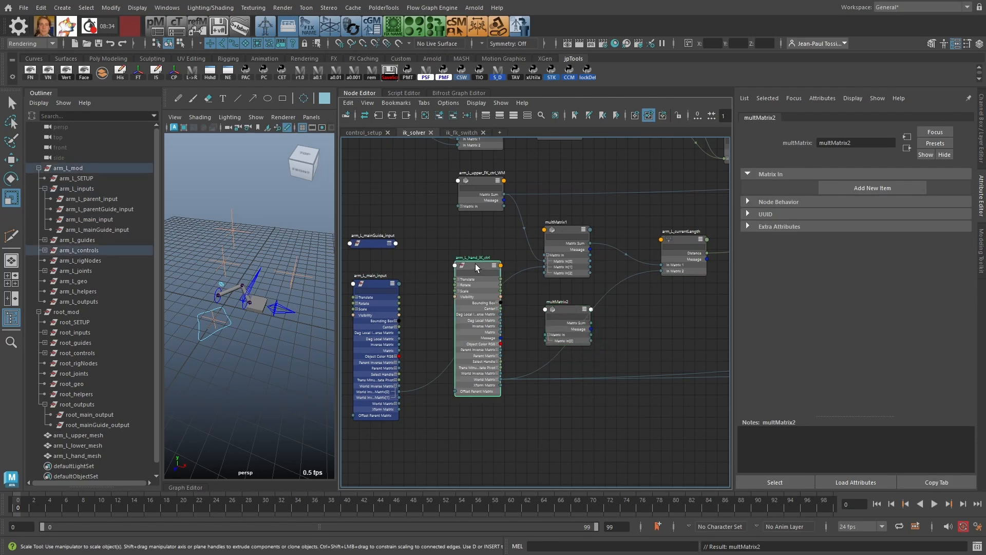
pyautogui.click(494, 374)
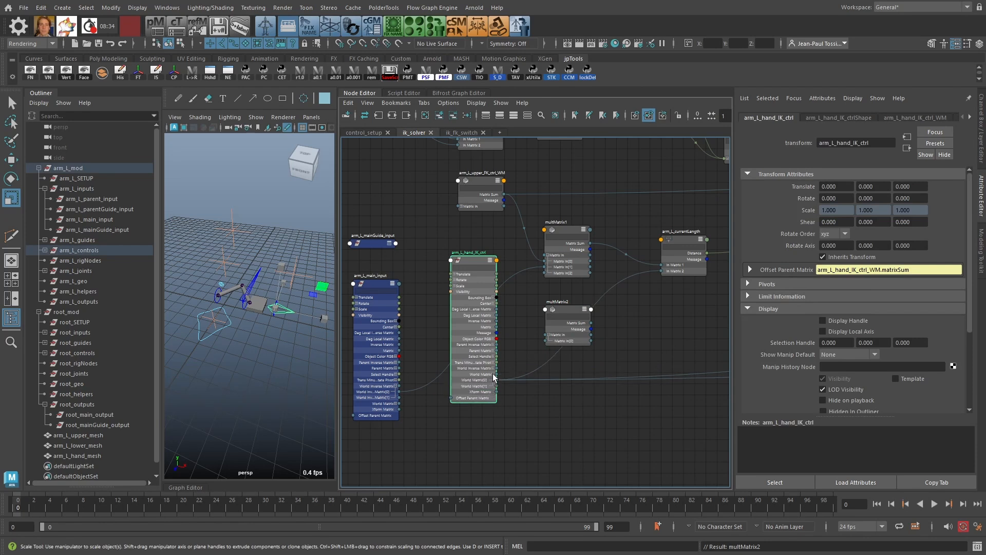
pyautogui.moveTo(549, 341); pyautogui.dragTo(548, 341)
pyautogui.moveTo(566, 307); pyautogui.dragTo(562, 304)
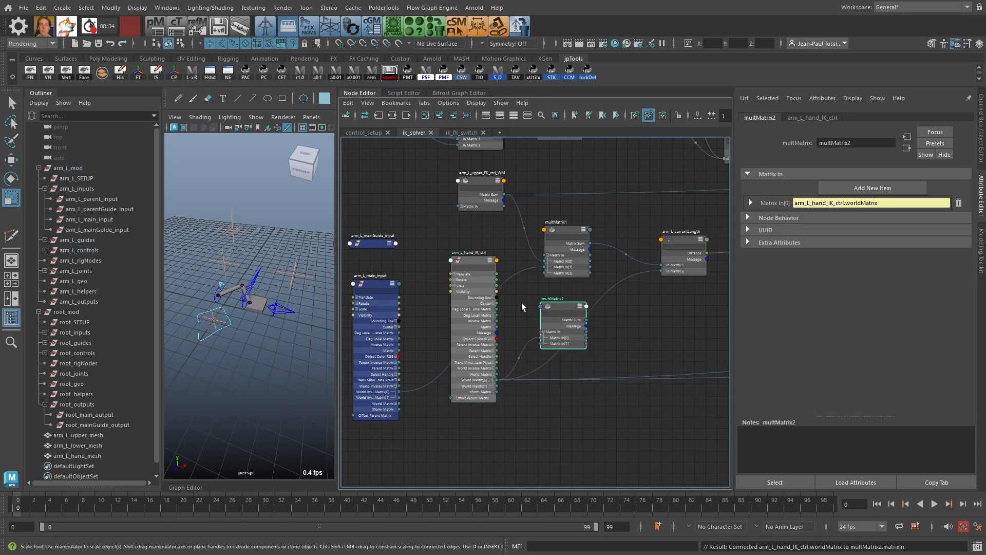
# Step: Connect arm_L_main_input's worldInverseMatrix to multMatrix2's matrixIn[1], and multMatrix2's matrixSum to arm_L_currentLength's inMatrix2
pyautogui.moveTo(399, 392); pyautogui.dragTo(543, 343)
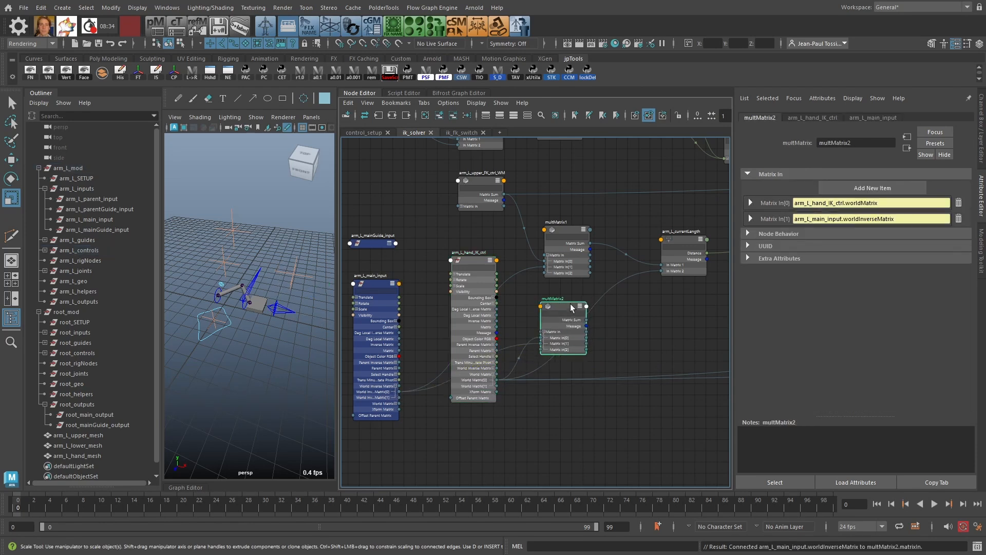
pyautogui.moveTo(570, 304); pyautogui.dragTo(661, 271)
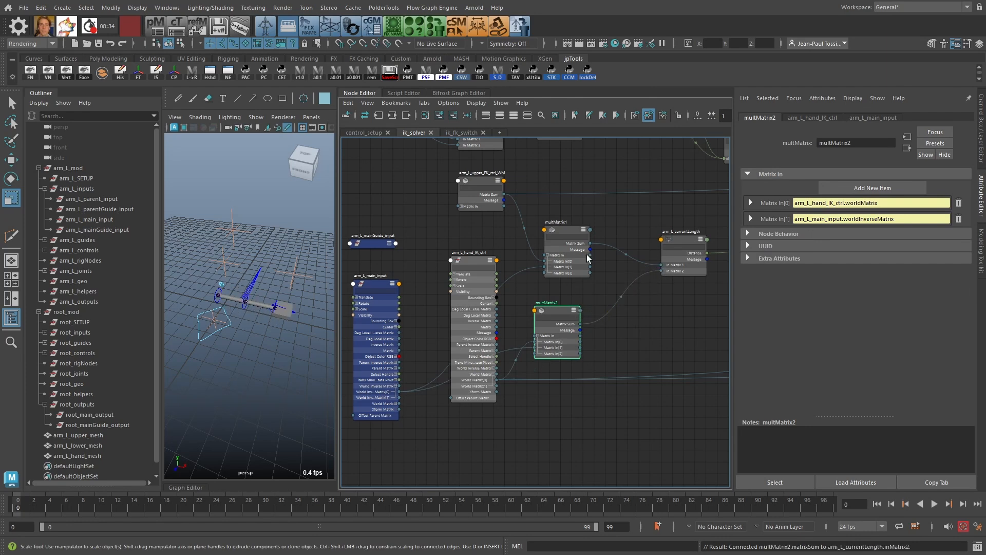
pyautogui.moveTo(559, 303); pyautogui.dragTo(572, 303)
# Step: Scale root_main_ctrl uniformly to about 3.235 and test the Use Ik attribute on arm_L_settings_ctrl
pyautogui.click(228, 325)
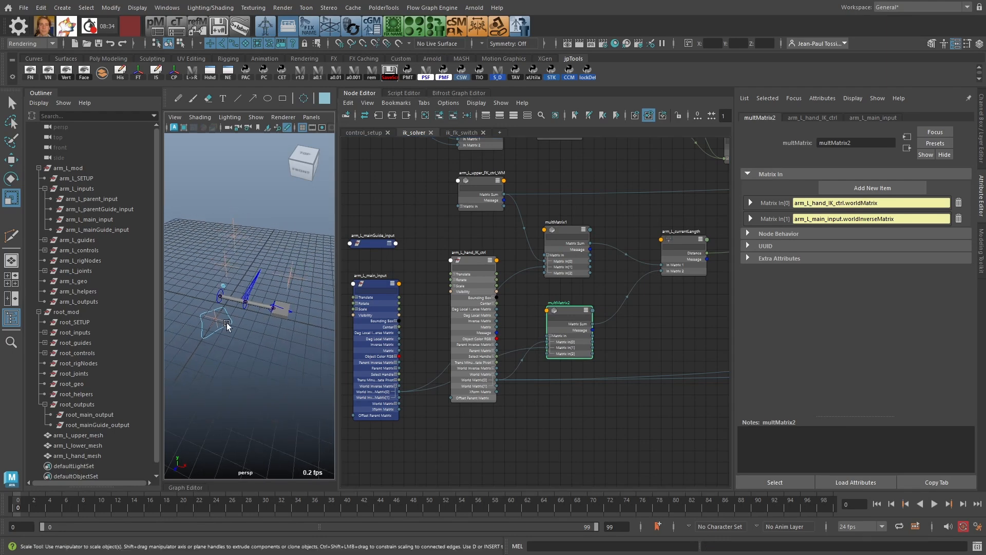
pyautogui.moveTo(244, 332); pyautogui.dragTo(196, 328)
pyautogui.click(286, 271)
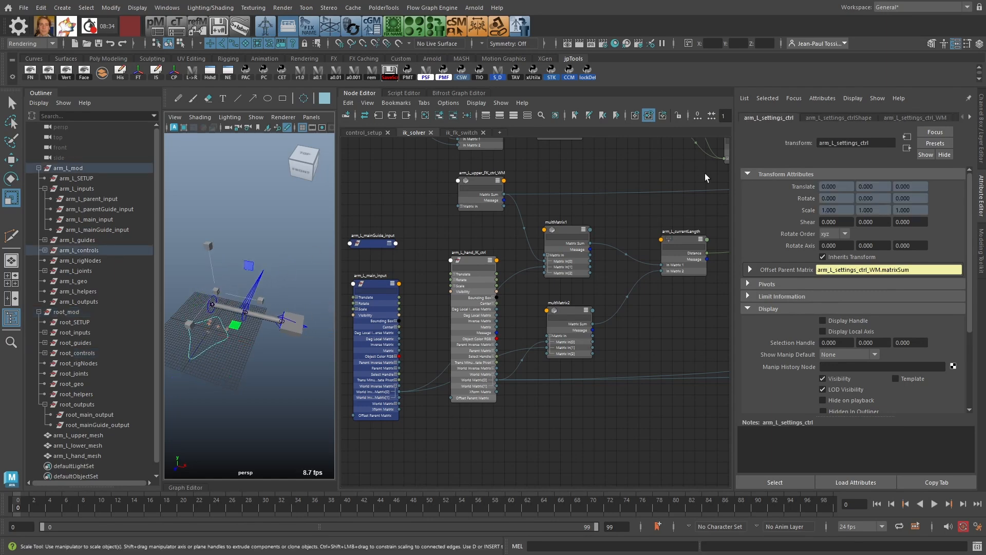
pyautogui.hotkey('ctrl', 'a')
pyautogui.click(918, 124)
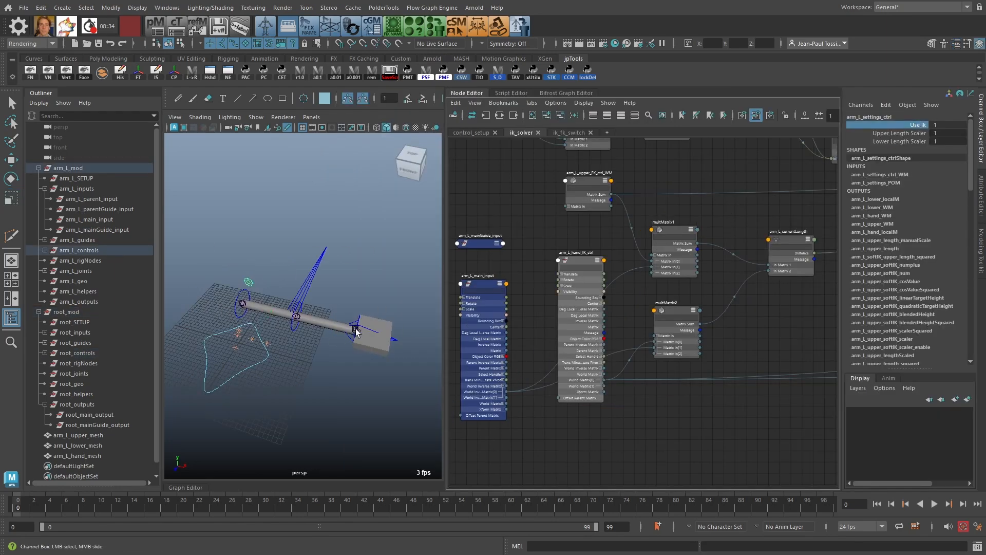
pyautogui.moveTo(356, 330); pyautogui.dragTo(257, 288, button='middle')
# Step: Try scaling root_main_ctrl uniformly in the viewport and set its Scale X, Y and Z to 1
pyautogui.click(267, 358)
pyautogui.press('r')
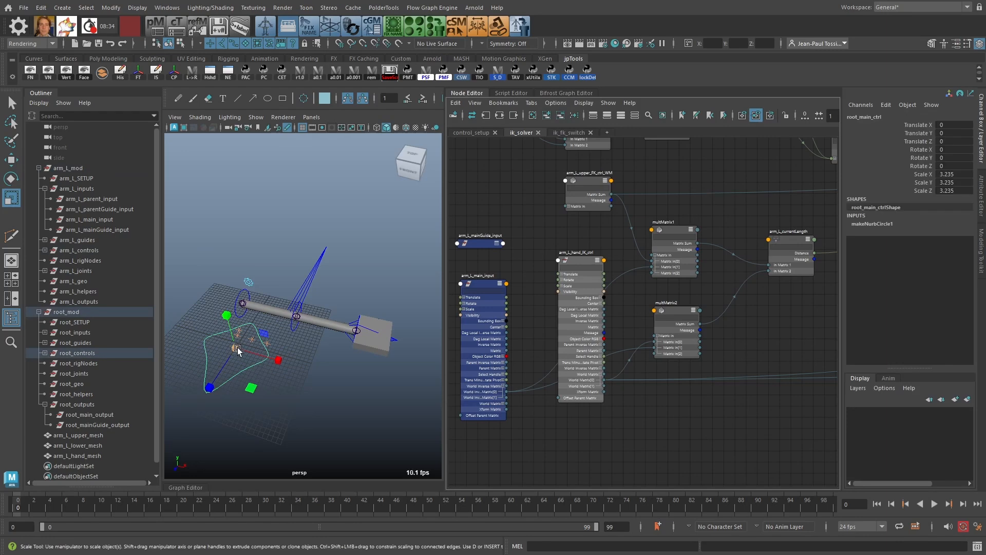
pyautogui.moveTo(237, 350); pyautogui.dragTo(276, 311)
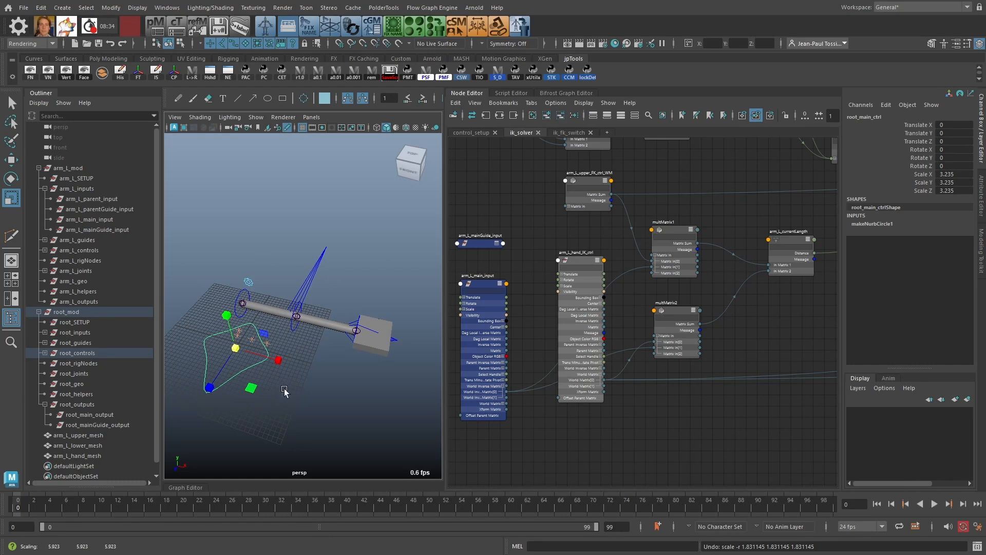
pyautogui.moveTo(941, 173); pyautogui.dragTo(959, 189)
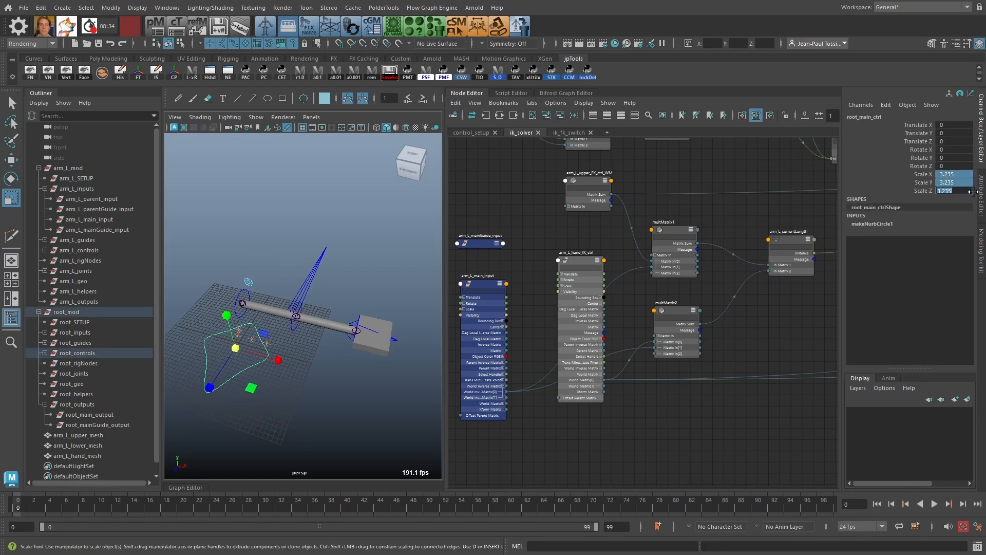
pyautogui.write('1')
pyautogui.press('Return')
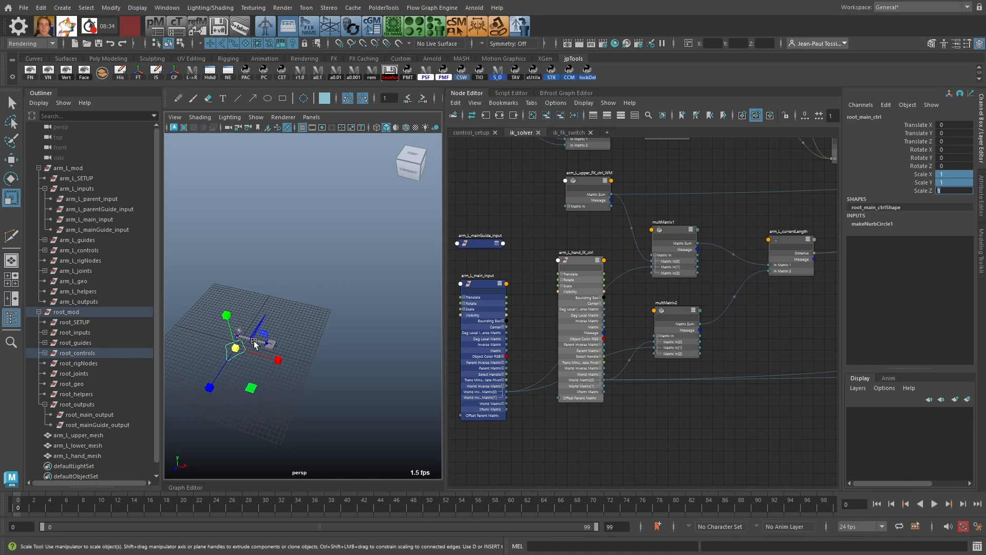
# Step: Test the arm again by scaling root_main_ctrl, and return all three scale values to 1
pyautogui.scroll(5, 322, 381)
pyautogui.keyDown('alt'); pyautogui.moveTo(319, 307); pyautogui.dragTo(297, 299); pyautogui.keyUp('alt')
pyautogui.moveTo(297, 299); pyautogui.dragTo(240, 318, button='middle')
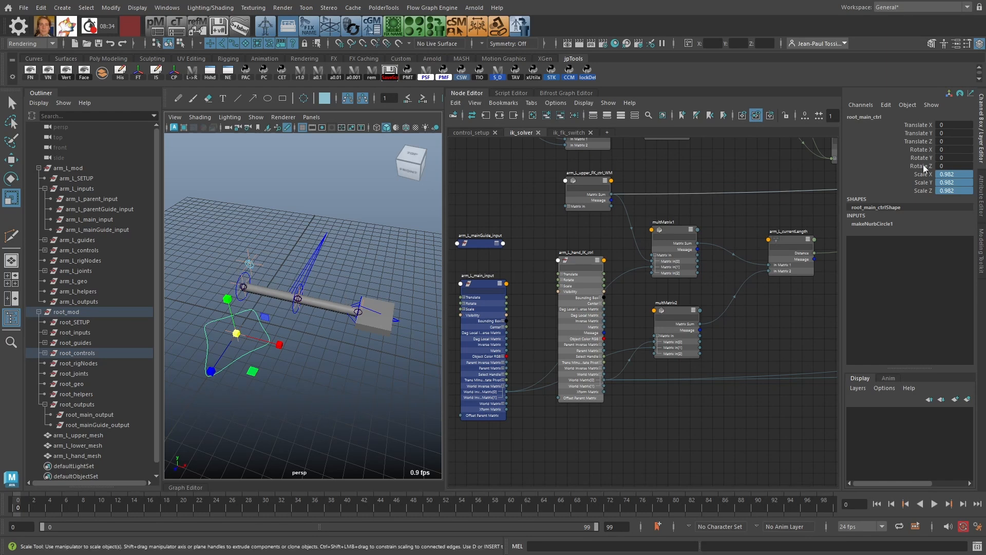
pyautogui.click(968, 190)
pyautogui.write('1')
pyautogui.press('Return')
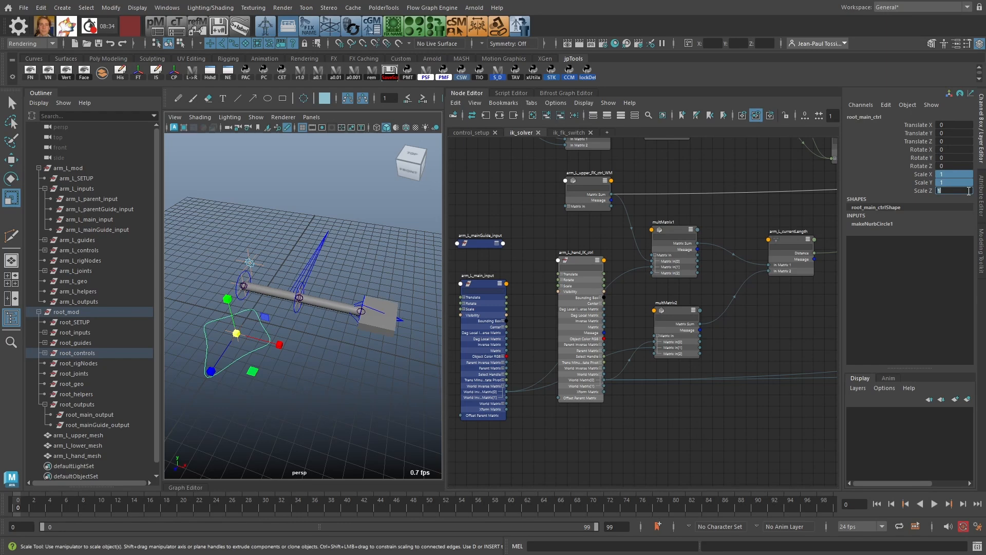
# Step: Review and nudge the arm_L_upper_FK_ctrl_WM_noMainScale and arm_L_hand_IK_ctrl_noMainScale nodes feeding arm_L_currentLength
pyautogui.click(535, 236)
pyautogui.scroll(2, 646, 255)
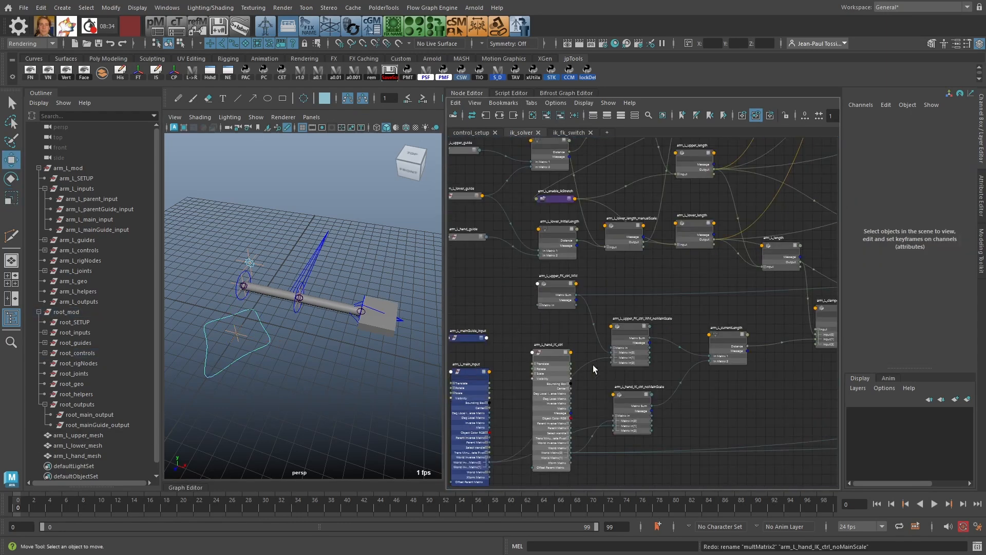
pyautogui.keyDown('alt'); pyautogui.moveTo(581, 340); pyautogui.dragTo(585, 306, button='middle'); pyautogui.keyUp('alt')
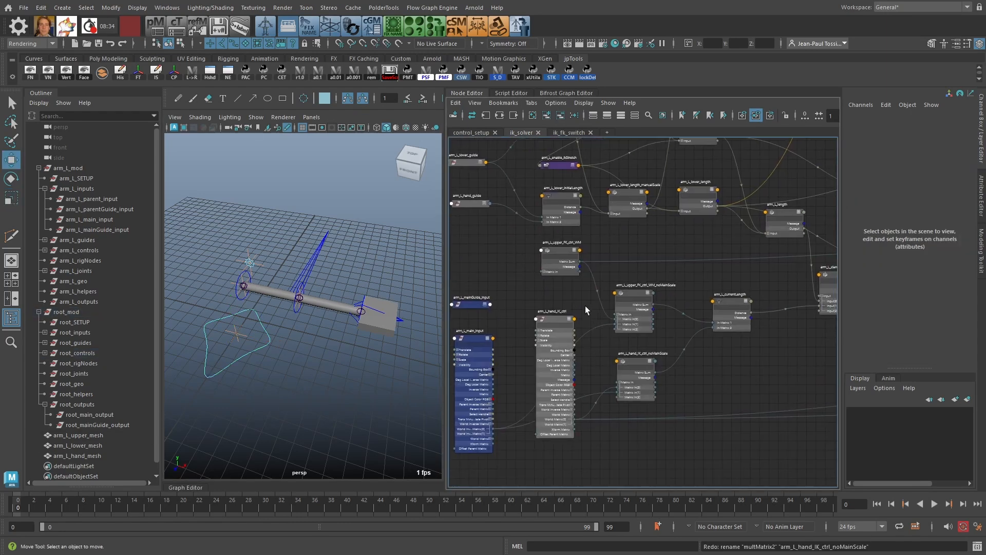
pyautogui.scroll(5, 611, 324)
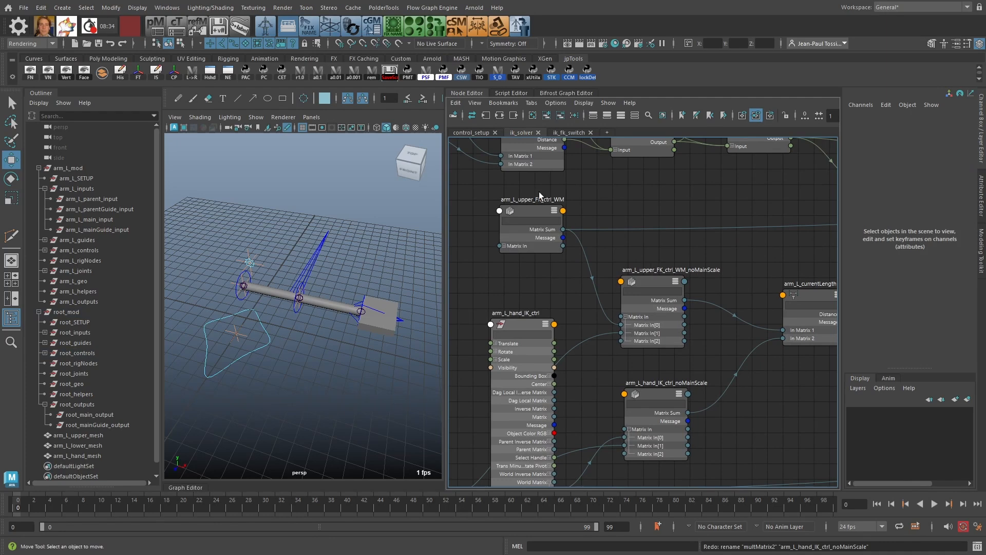
pyautogui.click(531, 207)
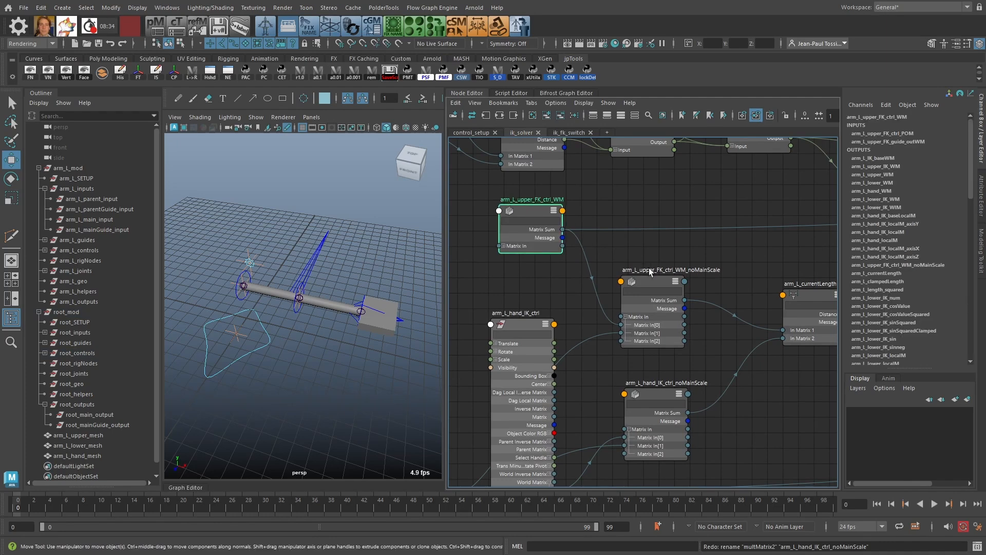
pyautogui.moveTo(648, 279); pyautogui.dragTo(652, 275)
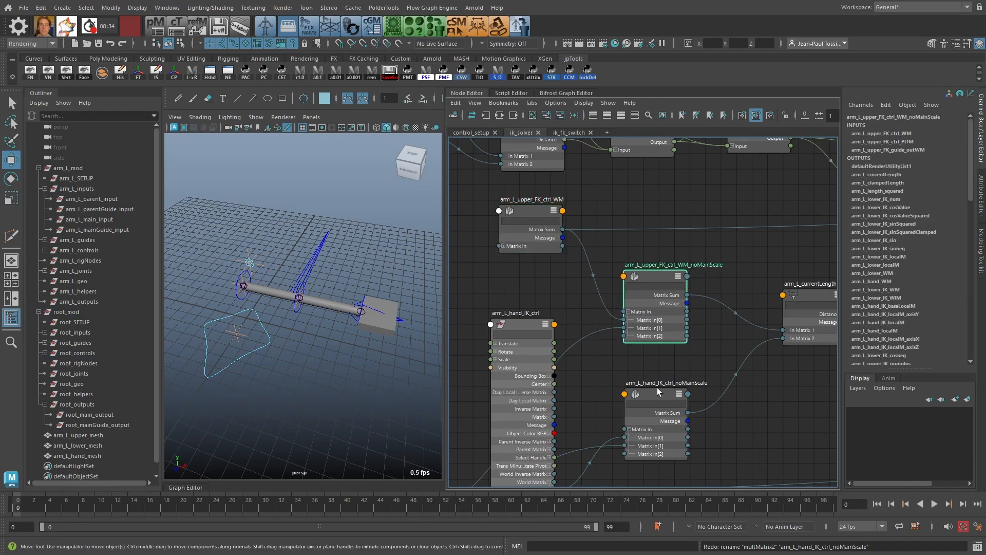
pyautogui.moveTo(657, 389); pyautogui.dragTo(660, 393)
pyautogui.keyDown('alt'); pyautogui.moveTo(717, 360); pyautogui.dragTo(651, 332, button='middle'); pyautogui.keyUp('alt')
pyautogui.scroll(-2, 651, 332)
pyautogui.moveTo(596, 259); pyautogui.dragTo(601, 258)
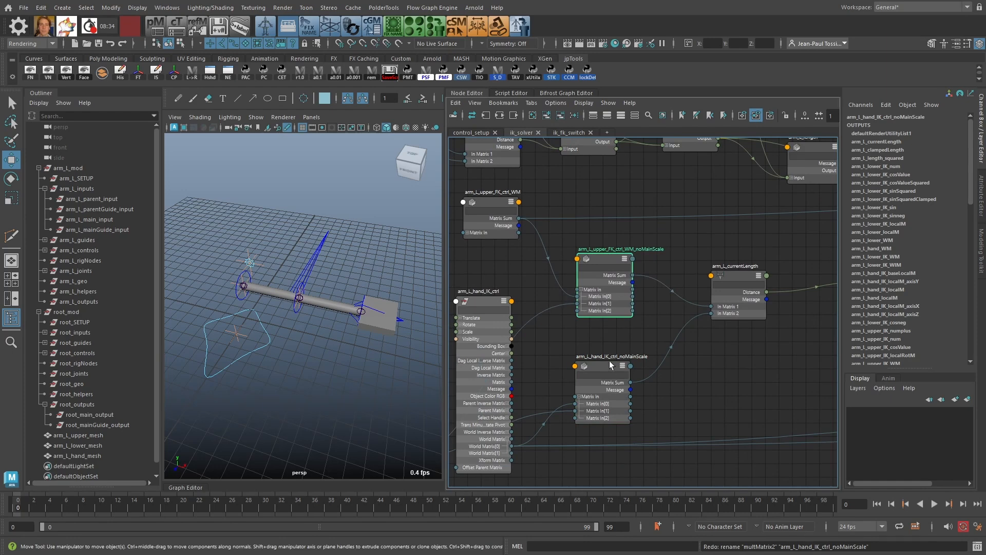
# Step: Reposition the arm_L_hand_IK_ctrl_noMainScale and arm_L_currentLength nodes in the ik_solver graph
pyautogui.moveTo(610, 365); pyautogui.dragTo(609, 367)
pyautogui.moveTo(739, 271)
pyautogui.keyDown('shift'); pyautogui.mouseDown()
pyautogui.moveTo(744, 260)
pyautogui.moveTo(752, 271)
pyautogui.mouseUp(); pyautogui.keyUp('shift')
pyautogui.click(747, 268)
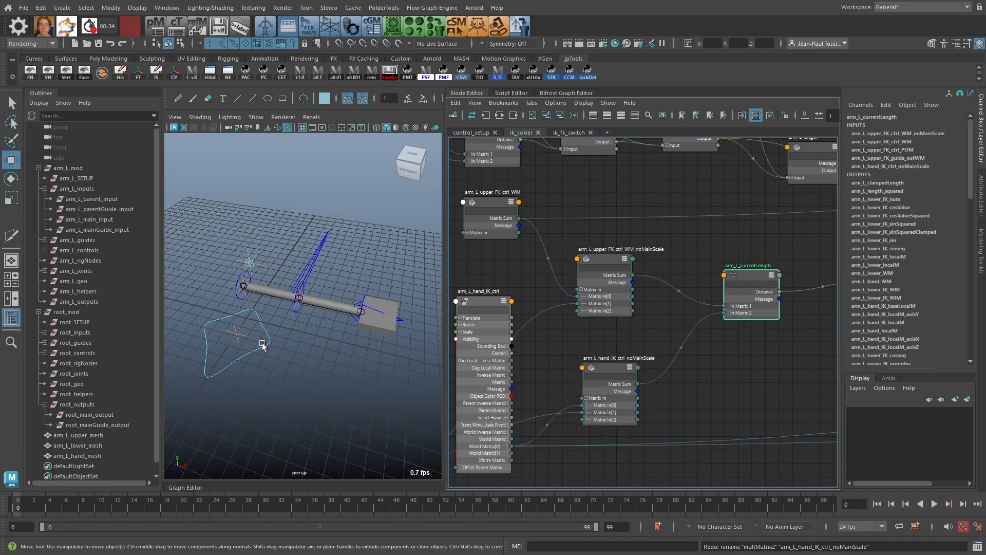
# Step: Try rotating root_main_ctrl freely in the viewport and undo the rotation
pyautogui.click(242, 340)
pyautogui.press('e')
pyautogui.moveTo(248, 340); pyautogui.dragTo(218, 273)
pyautogui.hotkey('ctrl', 'z')
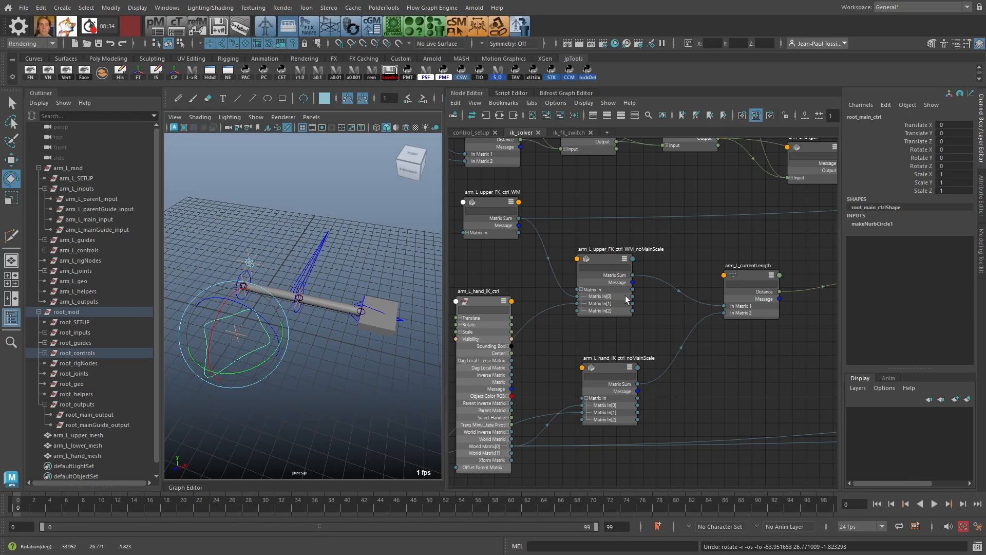
# Step: Show the output connections of arm_L_currentLength in the graph and move arm_L_lengthRatio below arm_L_clampedLength
pyautogui.keyDown('alt'); pyautogui.moveTo(660, 367); pyautogui.dragTo(617, 360, button='right'); pyautogui.keyUp('alt')
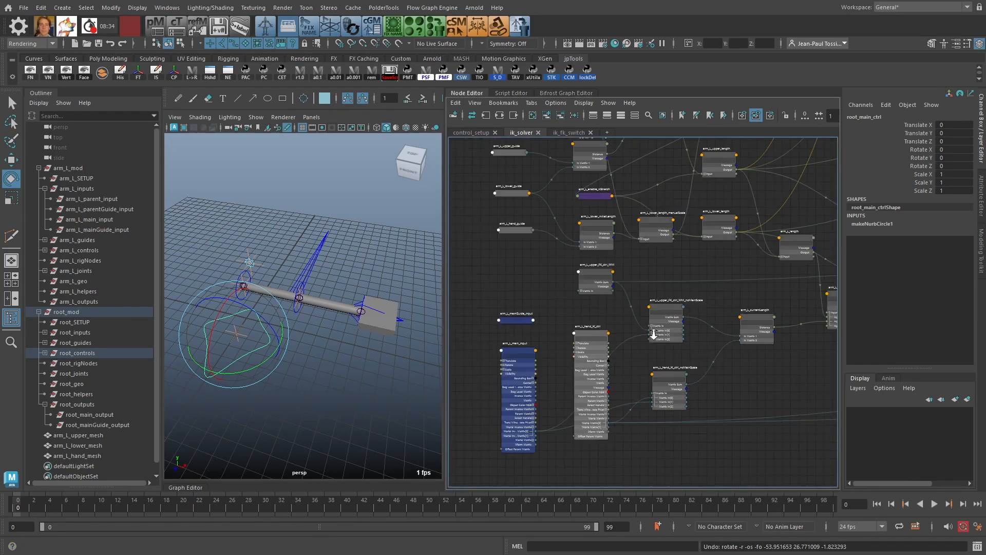
pyautogui.keyDown('alt'); pyautogui.moveTo(714, 343); pyautogui.dragTo(621, 291, button='middle'); pyautogui.keyUp('alt')
pyautogui.keyDown('alt'); pyautogui.moveTo(621, 291); pyautogui.dragTo(677, 360, button='right'); pyautogui.keyUp('alt')
pyautogui.scroll(-1, 677, 360)
pyautogui.moveTo(610, 295); pyautogui.dragTo(593, 305)
pyautogui.keyDown('alt'); pyautogui.moveTo(634, 328); pyautogui.dragTo(646, 287, button='middle'); pyautogui.keyUp('alt')
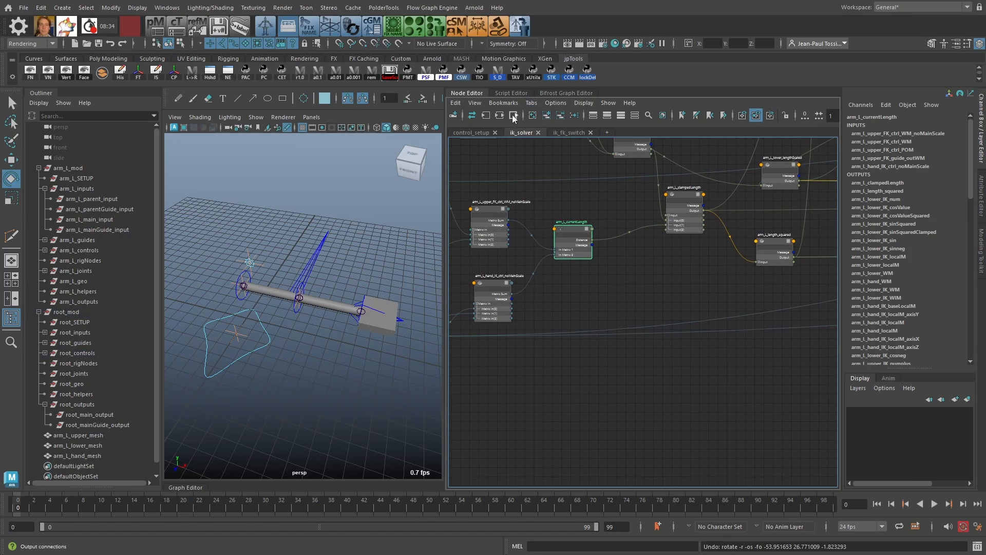
pyautogui.click(513, 116)
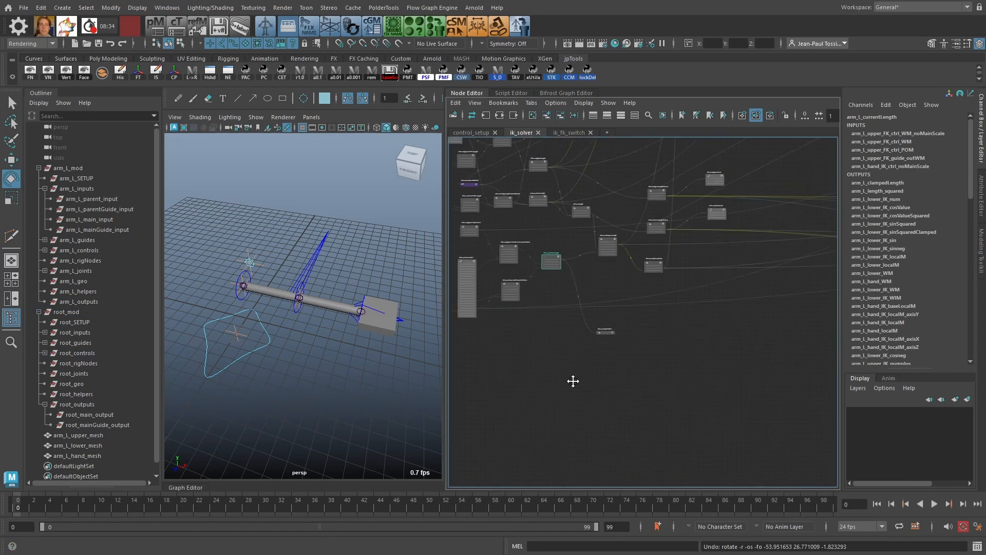
pyautogui.click(617, 349)
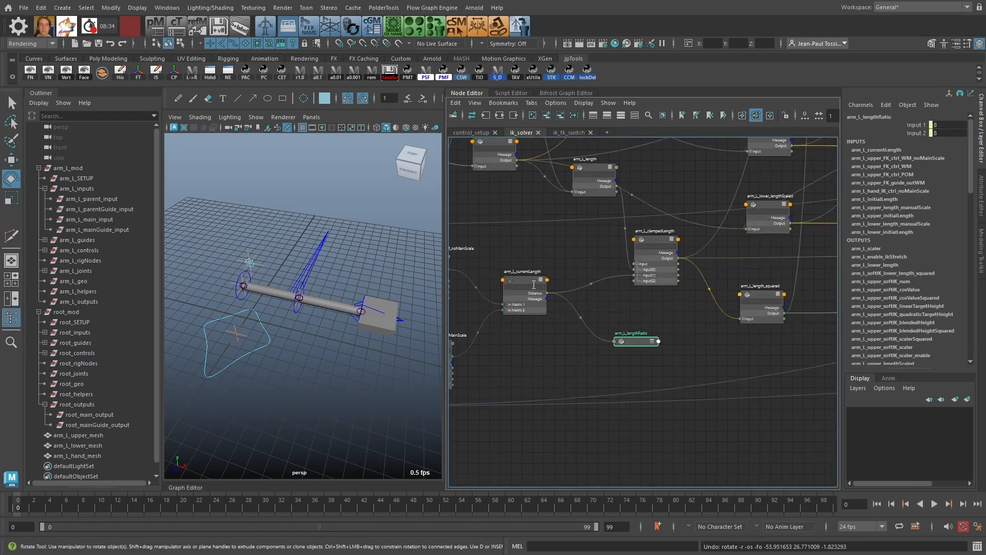
pyautogui.click(651, 240)
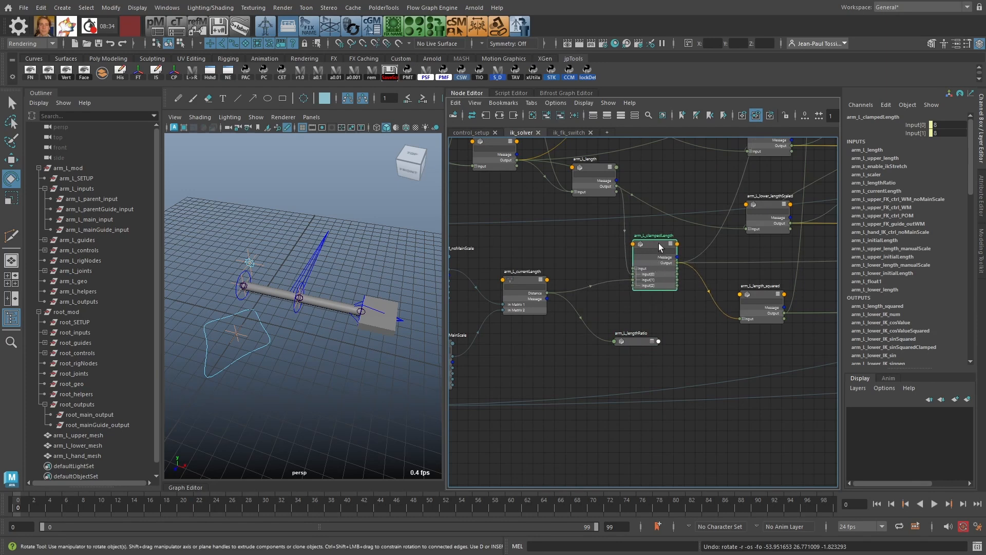
pyautogui.moveTo(632, 340); pyautogui.dragTo(615, 338)
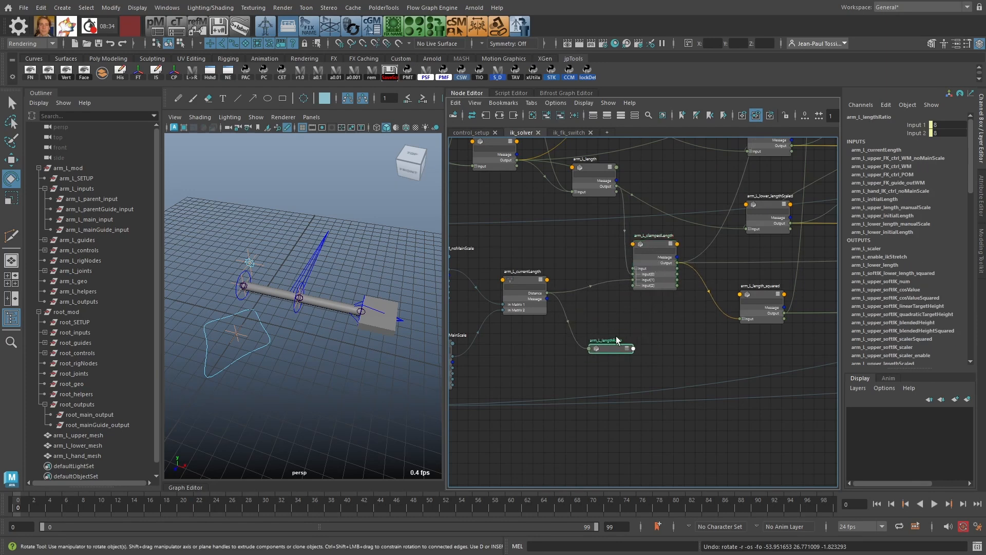
# Step: Show what arm_L_lengthRatio feeds in the graph and place arm_L_scaler right beside it
pyautogui.keyDown('alt'); pyautogui.moveTo(615, 337); pyautogui.dragTo(621, 275, button='middle'); pyautogui.keyUp('alt')
pyautogui.press('a')
pyautogui.keyDown('alt'); pyautogui.moveTo(728, 312); pyautogui.dragTo(768, 152, button='middle'); pyautogui.keyUp('alt')
pyautogui.keyDown('alt'); pyautogui.moveTo(532, 272); pyautogui.dragTo(704, 372, button='right'); pyautogui.keyUp('alt')
pyautogui.keyDown('alt'); pyautogui.moveTo(609, 226); pyautogui.dragTo(606, 297, button='middle'); pyautogui.keyUp('alt')
pyautogui.keyDown('alt'); pyautogui.moveTo(606, 298); pyautogui.dragTo(720, 354, button='right'); pyautogui.keyUp('alt')
pyautogui.moveTo(592, 282); pyautogui.dragTo(577, 304)
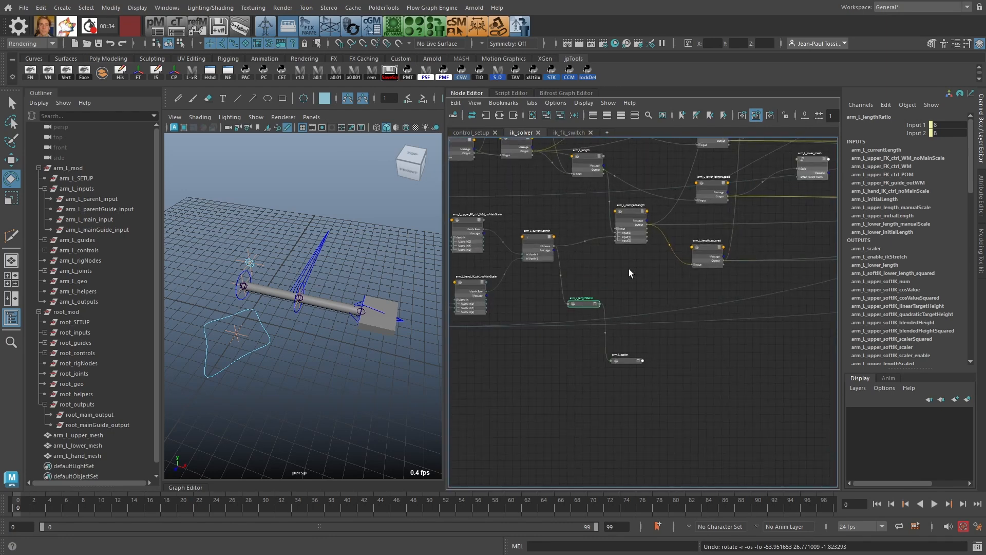
pyautogui.keyDown('alt'); pyautogui.moveTo(629, 270); pyautogui.dragTo(652, 329, button='right'); pyautogui.keyUp('alt')
pyautogui.moveTo(632, 379); pyautogui.dragTo(637, 312)
pyautogui.keyDown('alt'); pyautogui.moveTo(637, 311); pyautogui.dragTo(716, 439, button='right'); pyautogui.keyUp('alt')
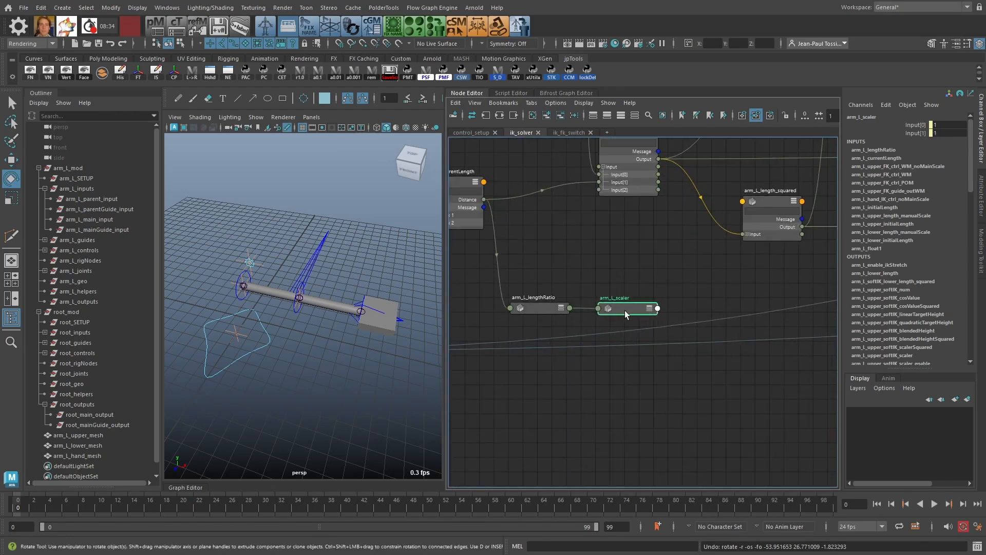
# Step: Expand arm_L_scaler and arm_L_lengthRatio to show their attributes and line the two nodes up
pyautogui.moveTo(626, 311); pyautogui.dragTo(633, 313)
pyautogui.press('2')
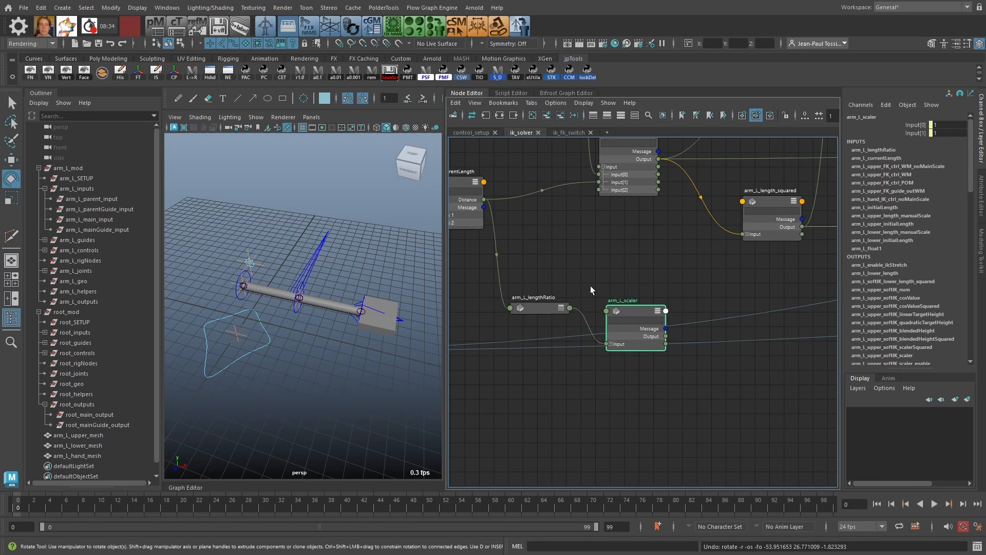
pyautogui.moveTo(544, 308); pyautogui.dragTo(551, 288)
pyautogui.press('3')
pyautogui.moveTo(635, 305); pyautogui.dragTo(636, 285)
pyautogui.keyDown('alt'); pyautogui.moveTo(661, 287); pyautogui.dragTo(633, 286, button='right'); pyautogui.keyUp('alt')
pyautogui.moveTo(633, 286); pyautogui.dragTo(634, 296)
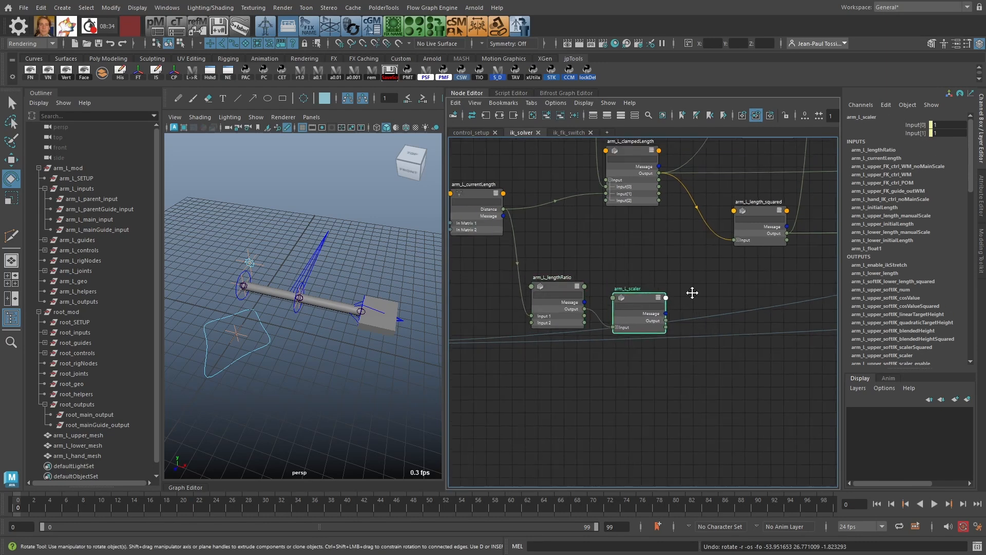
# Step: Show the output connections of arm_L_scaler and select the arm_L_enable_ikStretch node they lead to
pyautogui.keyDown('alt'); pyautogui.moveTo(693, 293); pyautogui.dragTo(701, 301, button='middle'); pyautogui.keyUp('alt')
pyautogui.click(515, 116)
pyautogui.keyDown('alt'); pyautogui.moveTo(617, 257); pyautogui.dragTo(460, 149, button='right'); pyautogui.keyUp('alt')
pyautogui.keyDown('alt'); pyautogui.moveTo(460, 149); pyautogui.dragTo(711, 331, button='middle'); pyautogui.keyUp('alt')
pyautogui.keyDown('alt'); pyautogui.moveTo(711, 331); pyautogui.dragTo(784, 408, button='right'); pyautogui.keyUp('alt')
pyautogui.moveTo(680, 287); pyautogui.dragTo(680, 282)
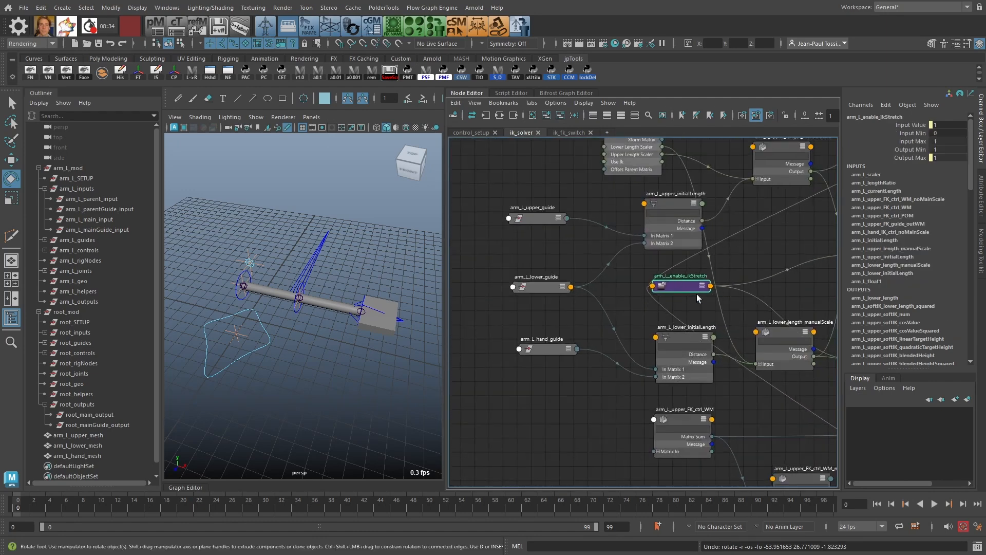
# Step: Examine the inputs of arm_L_upper_length and arm_L_lower_length that come from arm_L_enable_ikStretch
pyautogui.keyDown('alt'); pyautogui.moveTo(682, 281); pyautogui.dragTo(488, 242, button='middle'); pyautogui.keyUp('alt')
pyautogui.keyDown('alt'); pyautogui.moveTo(488, 242); pyautogui.dragTo(540, 240, button='right'); pyautogui.keyUp('alt')
pyautogui.click(721, 177)
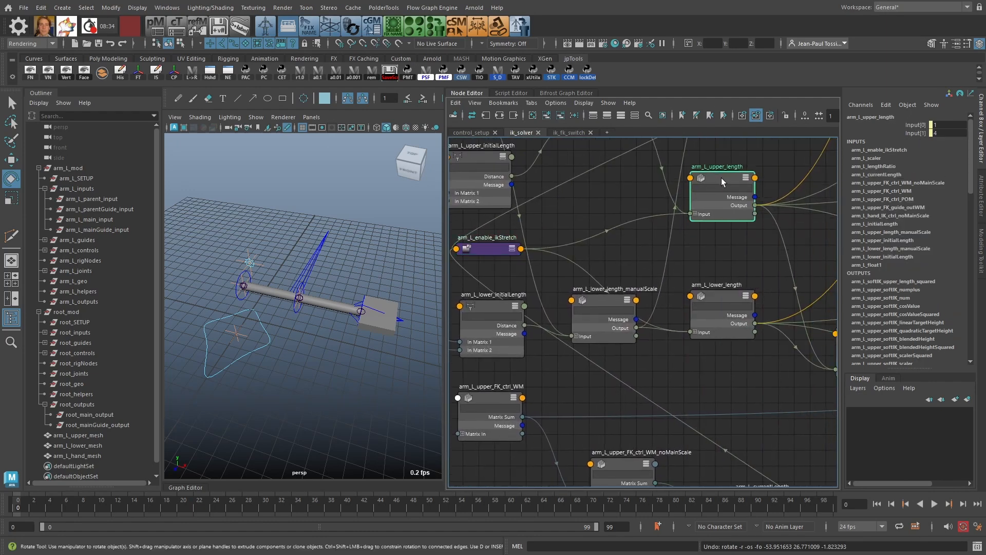
pyautogui.moveTo(721, 177); pyautogui.dragTo(721, 180)
pyautogui.click(728, 304)
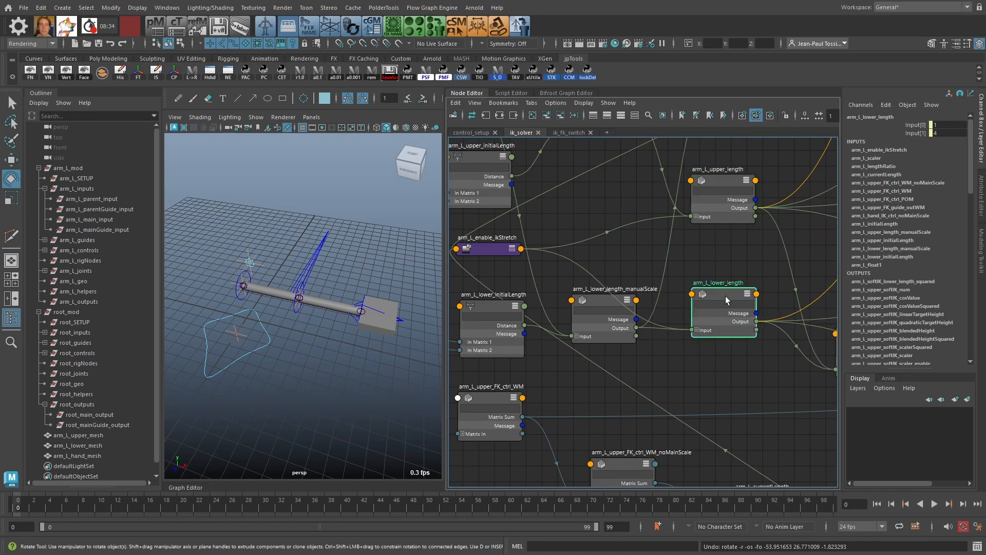
pyautogui.keyDown('alt'); pyautogui.moveTo(725, 296); pyautogui.dragTo(671, 283, button='right'); pyautogui.keyUp('alt')
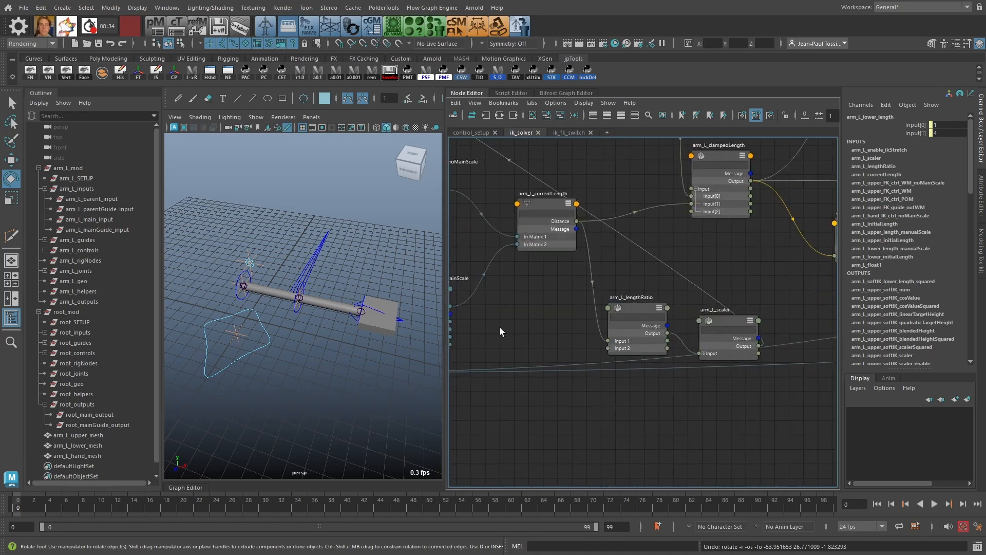
# Step: Scale root_main_ctrl uniformly to about 2.475 in the viewport
pyautogui.click(253, 318)
pyautogui.press('r')
pyautogui.moveTo(237, 329); pyautogui.dragTo(336, 298)
pyautogui.keyDown('alt'); pyautogui.moveTo(336, 299); pyautogui.dragTo(282, 267, button='right'); pyautogui.keyUp('alt')
pyautogui.keyDown('alt'); pyautogui.moveTo(282, 267); pyautogui.dragTo(247, 287, button='middle'); pyautogui.keyUp('alt')
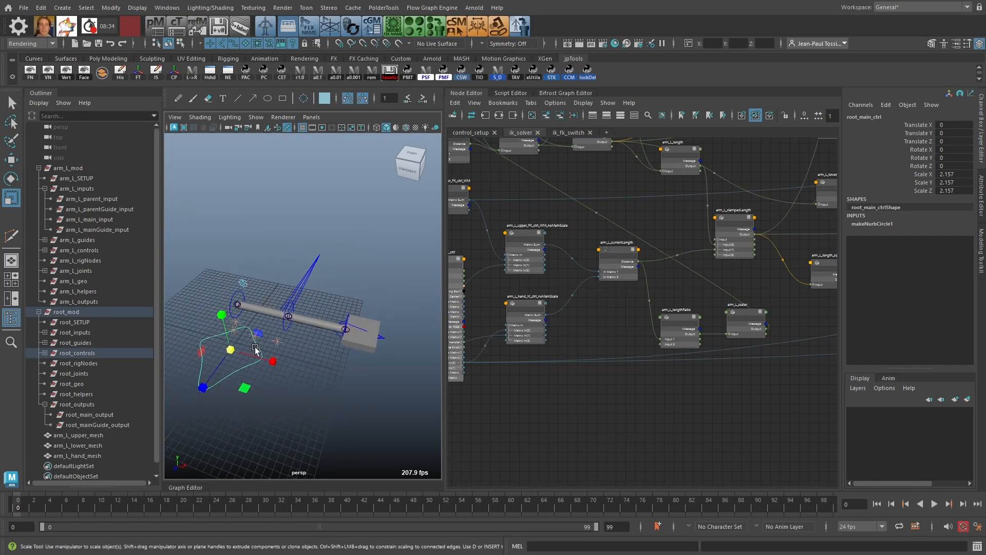
pyautogui.moveTo(230, 349); pyautogui.dragTo(241, 348)
pyautogui.keyDown('alt'); pyautogui.moveTo(362, 276); pyautogui.dragTo(347, 268, button='right'); pyautogui.keyUp('alt')
pyautogui.keyDown('alt'); pyautogui.moveTo(348, 268); pyautogui.dragTo(330, 286, button='middle'); pyautogui.keyUp('alt')
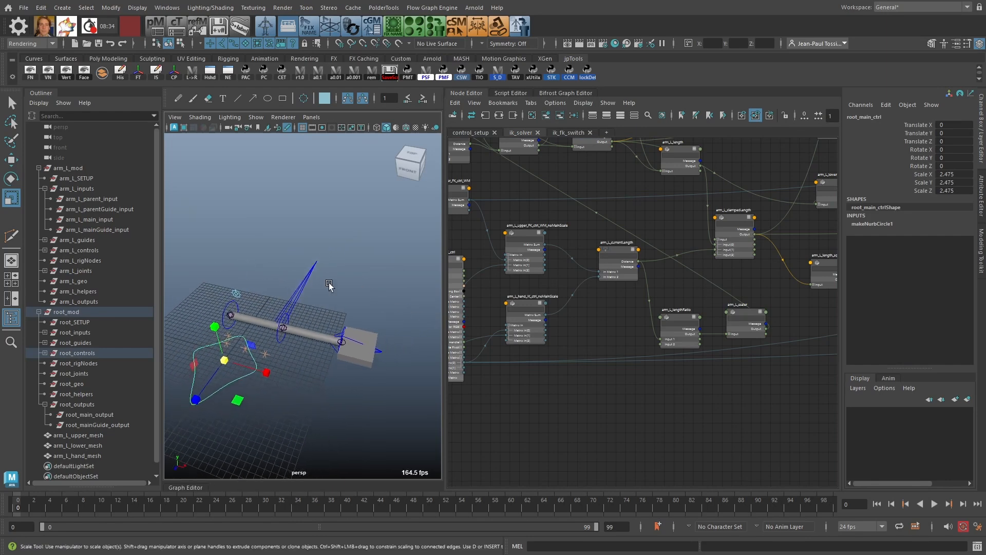
# Step: Connect arm_L_upper_FK_ctrl_WM's Matrix Sum to arm_L_currentLength's In Matrix 1 and arm_L_hand_IK_ctrl's World Matrix to its In Matrix 2
pyautogui.keyDown('alt'); pyautogui.moveTo(577, 248); pyautogui.dragTo(618, 278, button='middle'); pyautogui.keyUp('alt')
pyautogui.keyDown('alt'); pyautogui.moveTo(618, 279); pyautogui.dragTo(569, 246, button='right'); pyautogui.keyUp('alt')
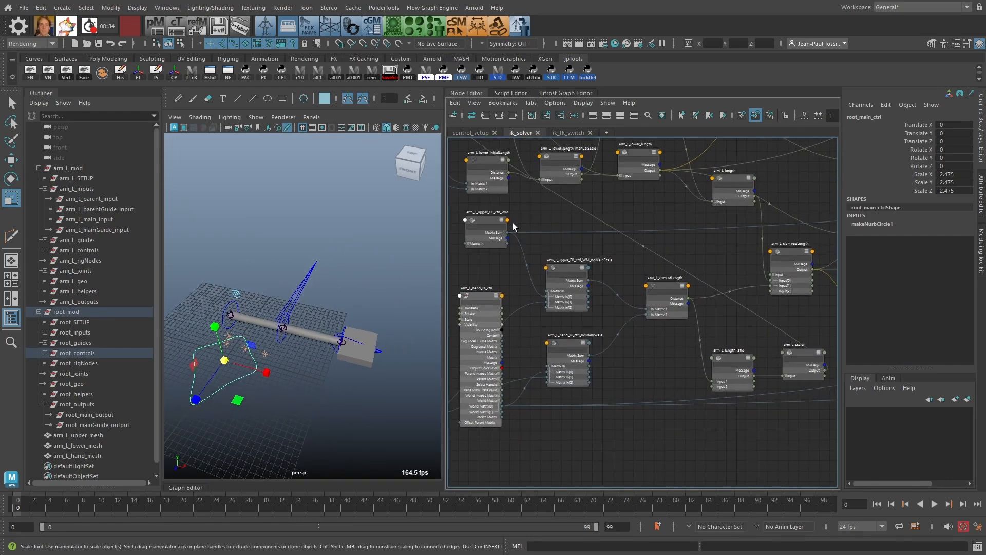
pyautogui.moveTo(508, 233); pyautogui.dragTo(647, 308)
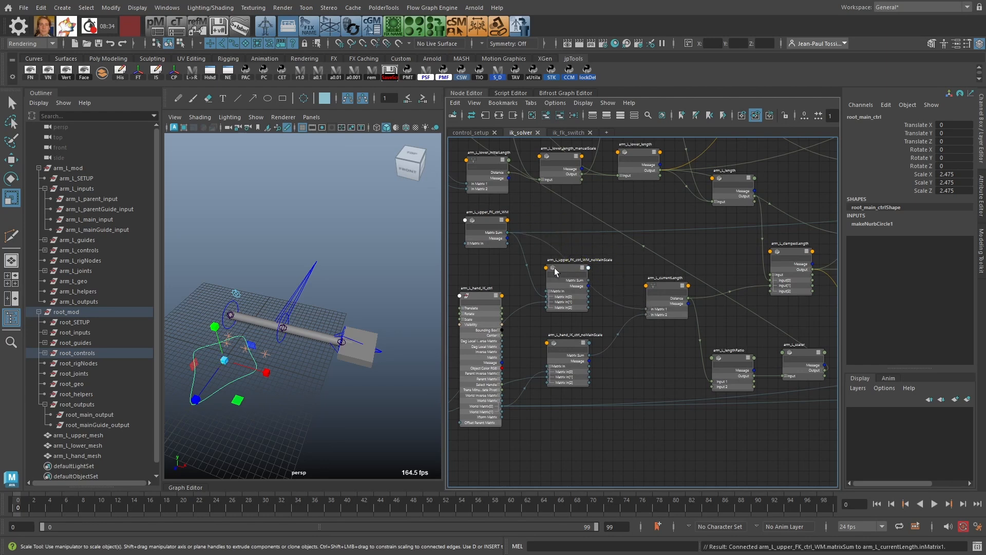
pyautogui.moveTo(502, 406); pyautogui.dragTo(646, 314)
# Step: Examine the input values of arm_L_lengthRatio and arm_L_scaler with the root scaled and the noMainScale nodes bypassed
pyautogui.moveTo(732, 355); pyautogui.dragTo(738, 343)
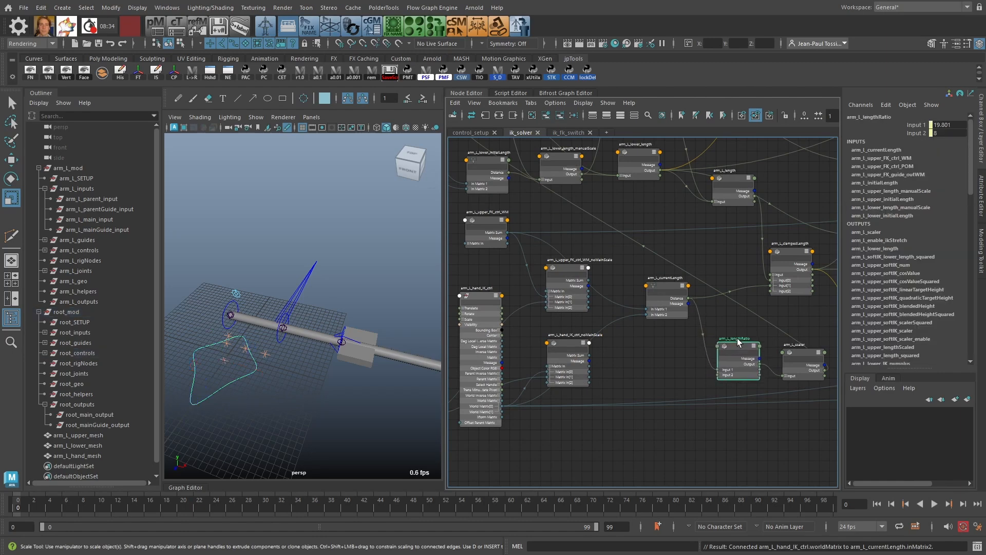
pyautogui.keyDown('alt'); pyautogui.moveTo(722, 312); pyautogui.dragTo(691, 314, button='middle'); pyautogui.keyUp('alt')
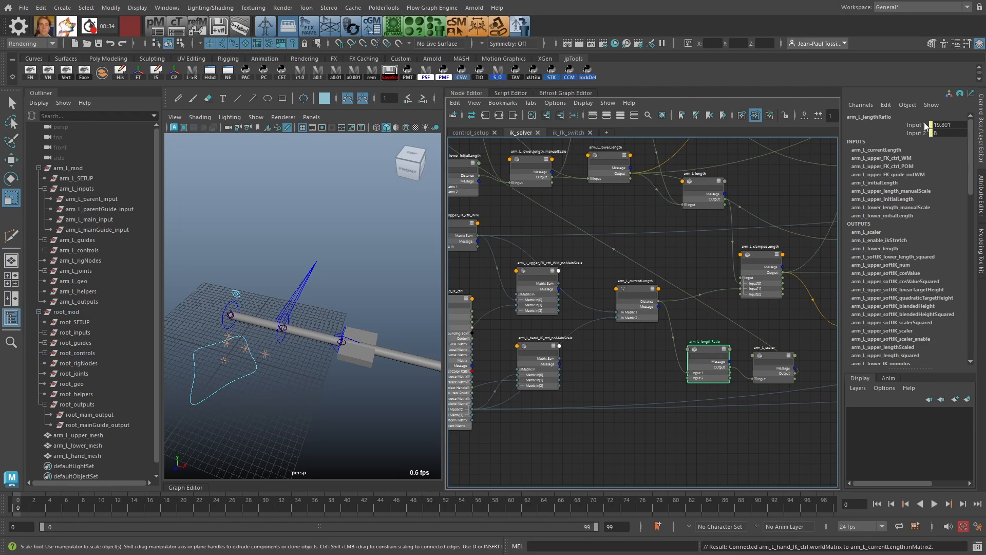
pyautogui.moveTo(629, 290); pyautogui.dragTo(627, 296)
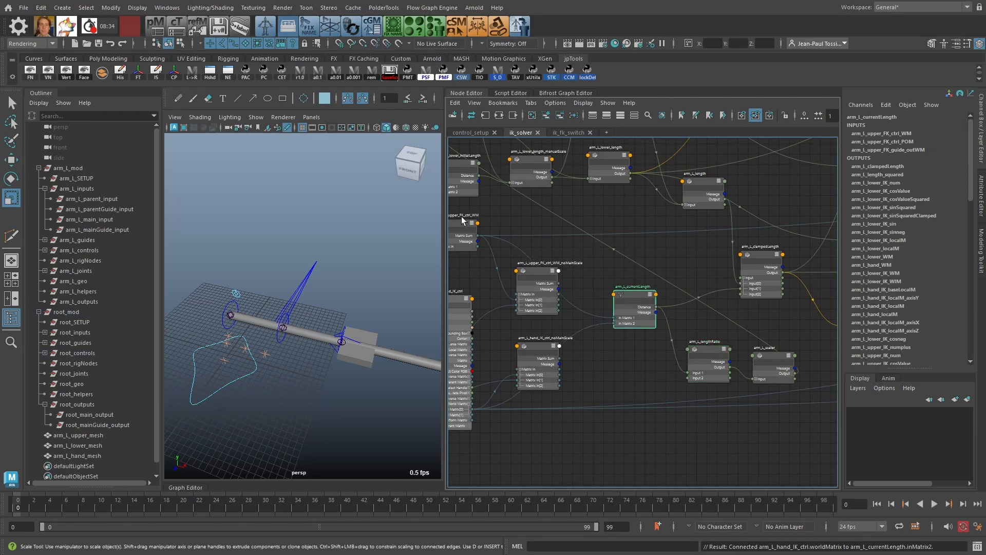
pyautogui.click(465, 301)
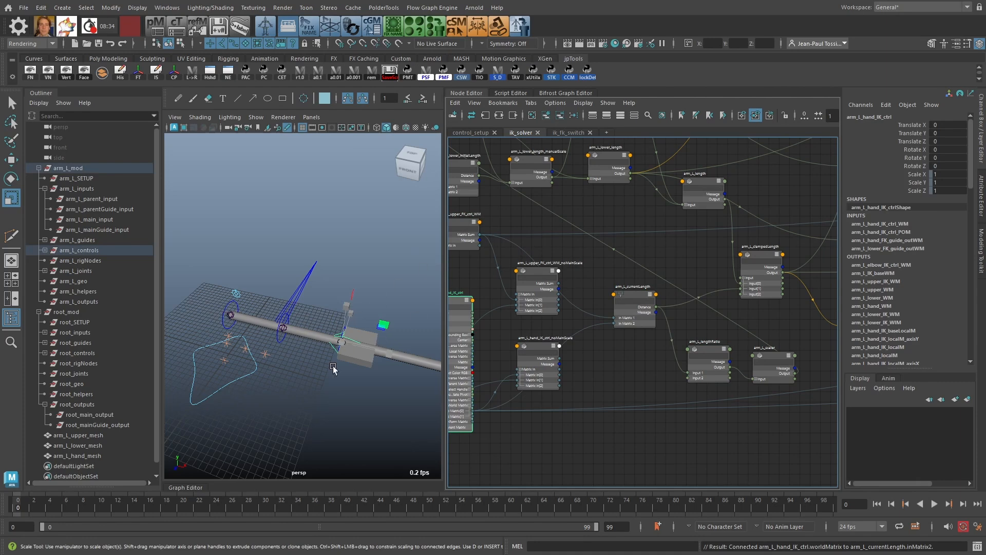
pyautogui.moveTo(708, 349); pyautogui.dragTo(705, 348)
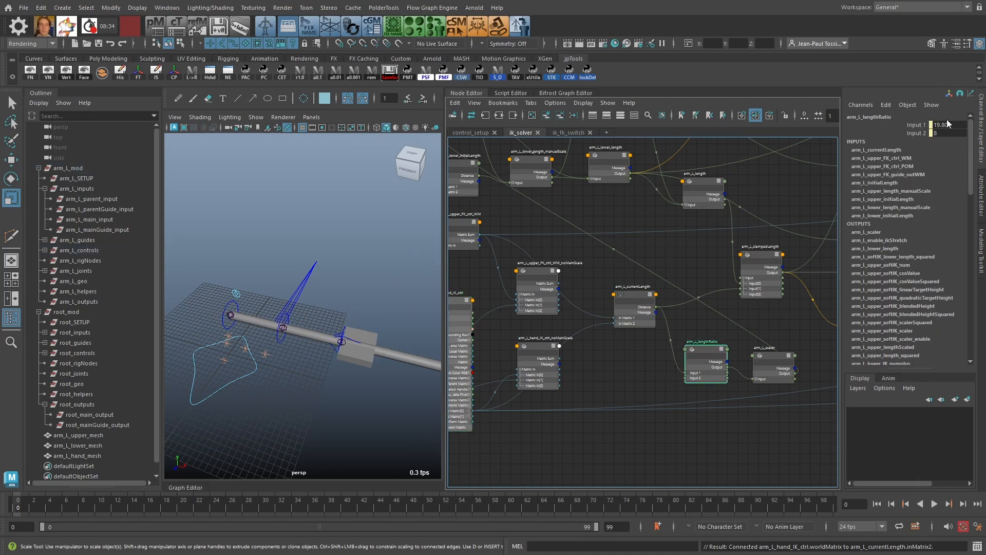
pyautogui.hotkey('ctrl', 'a')
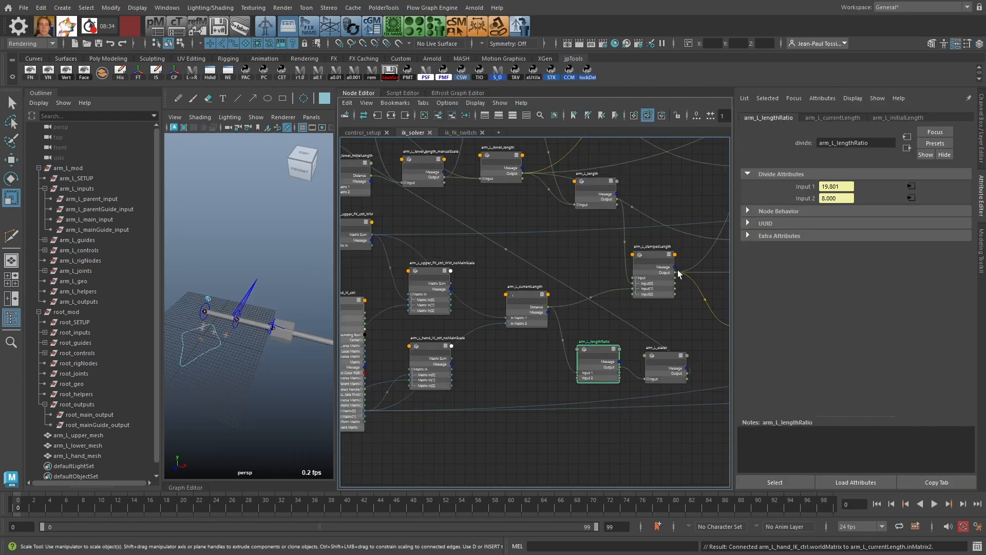
pyautogui.click(665, 359)
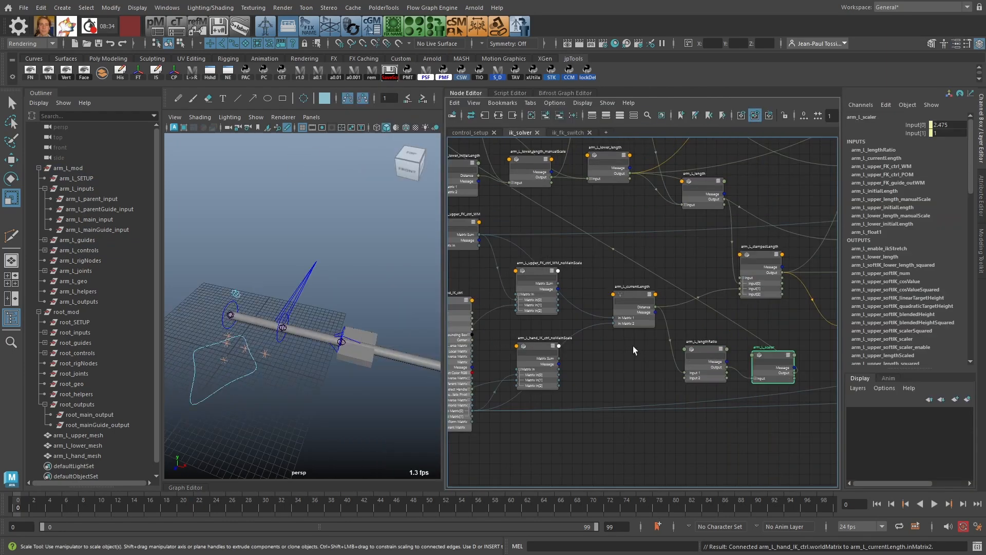
pyautogui.hotkey('ctrl', 'a')
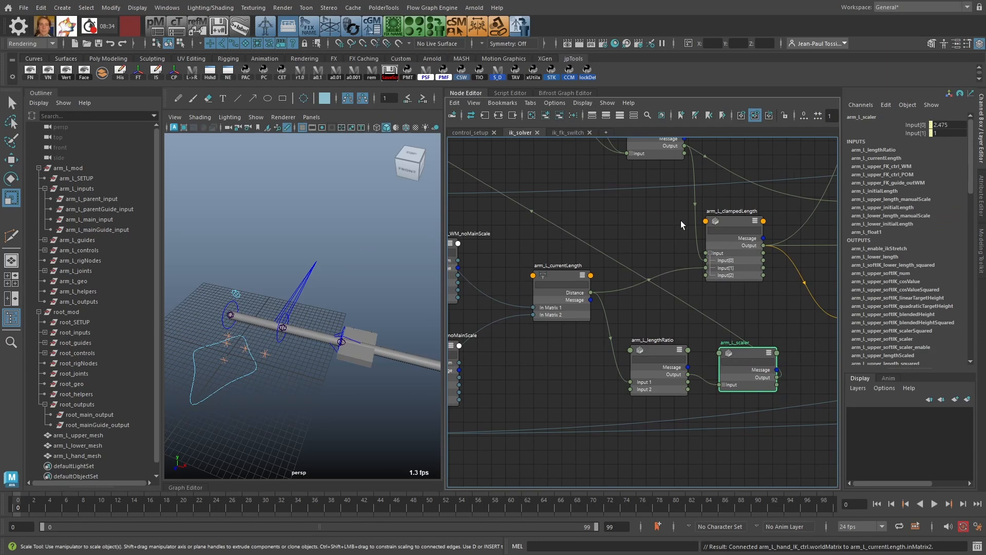
# Step: Trace the scaler value through arm_L_enable_ikStretch into the inputs of arm_L_upper_length and arm_L_lower_length
pyautogui.keyDown('alt'); pyautogui.moveTo(541, 210); pyautogui.dragTo(737, 368, button='middle'); pyautogui.keyUp('alt')
pyautogui.scroll(-3, 737, 369)
pyautogui.keyDown('alt'); pyautogui.moveTo(563, 237); pyautogui.dragTo(550, 270, button='middle'); pyautogui.keyUp('alt')
pyautogui.scroll(2, 588, 258)
pyautogui.click(516, 282)
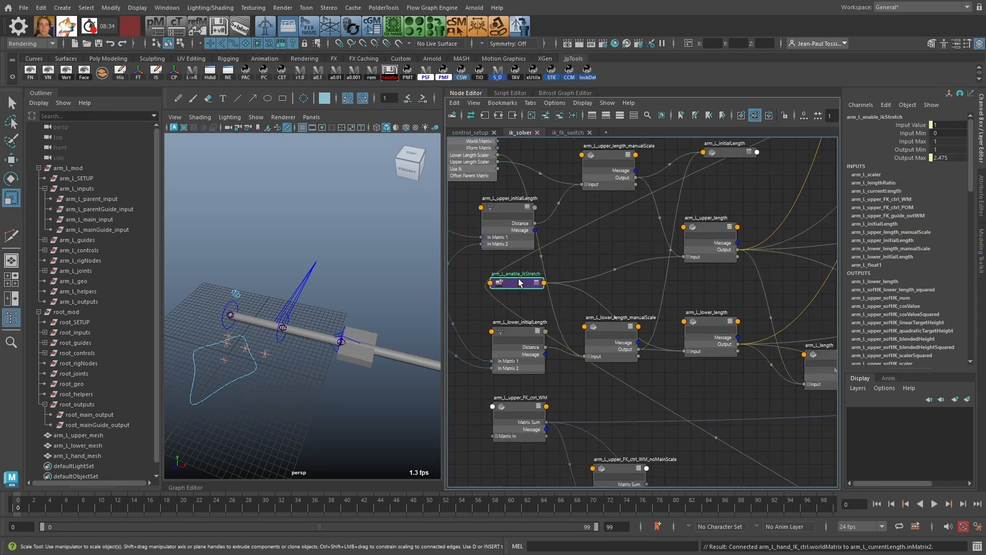
pyautogui.click(708, 226)
pyautogui.keyDown('alt'); pyautogui.moveTo(733, 194); pyautogui.dragTo(701, 204, button='middle'); pyautogui.keyUp('alt')
pyautogui.keyDown('alt'); pyautogui.moveTo(701, 203); pyautogui.dragTo(691, 208, button='right'); pyautogui.keyUp('alt')
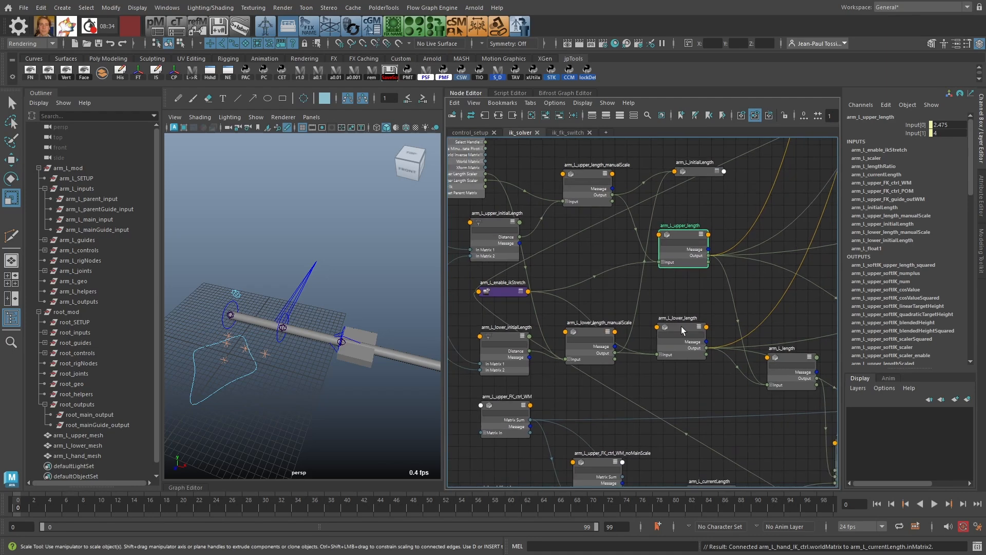
pyautogui.keyDown('alt'); pyautogui.moveTo(724, 282); pyautogui.dragTo(684, 275, button='middle'); pyautogui.keyUp('alt')
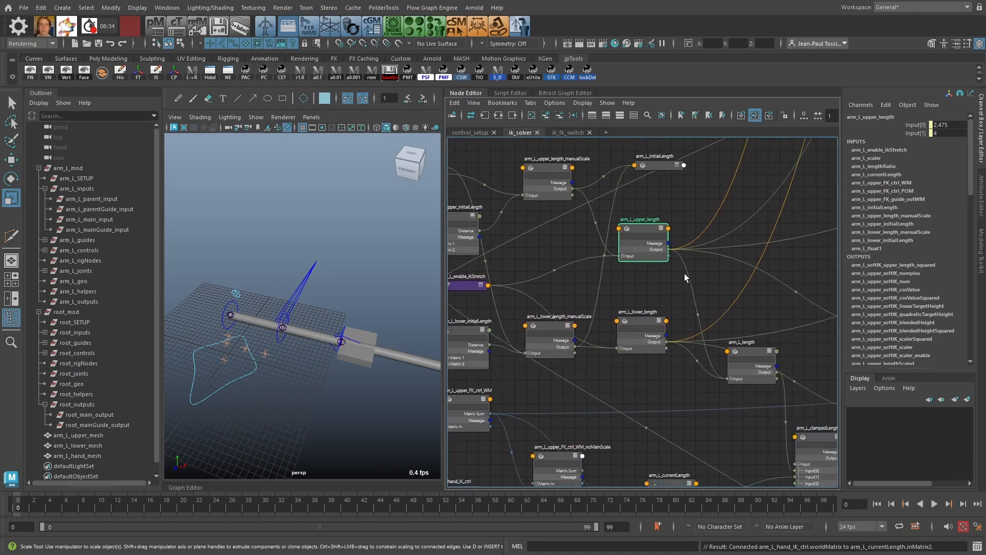
pyautogui.click(642, 322)
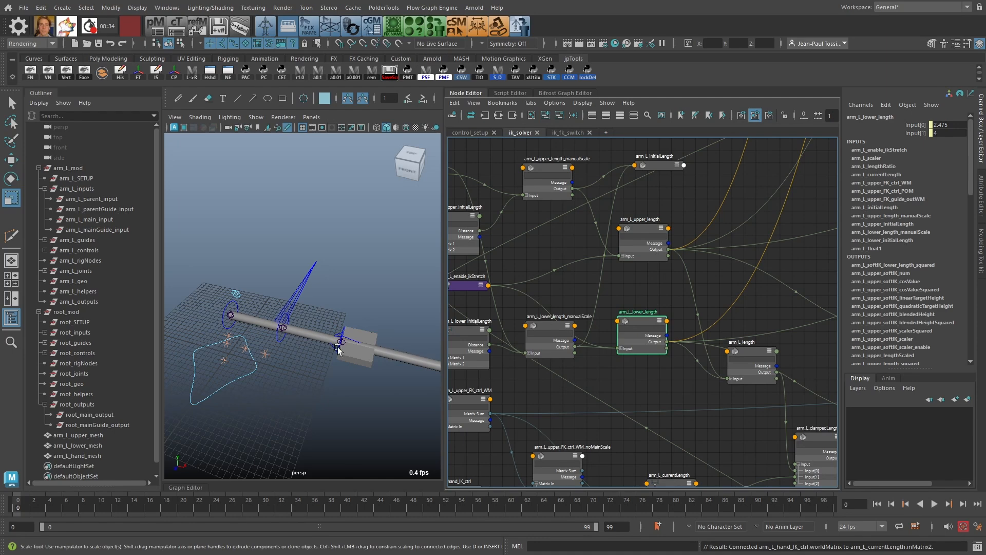
# Step: Inspect the overstretched arm in the viewport and go back over the noMainScale, arm_L_currentLength and arm_L_lengthRatio nodes
pyautogui.keyDown('alt'); pyautogui.moveTo(393, 340); pyautogui.dragTo(336, 349, button='middle'); pyautogui.keyUp('alt')
pyautogui.scroll(-3, 312, 326)
pyautogui.scroll(4, 315, 365)
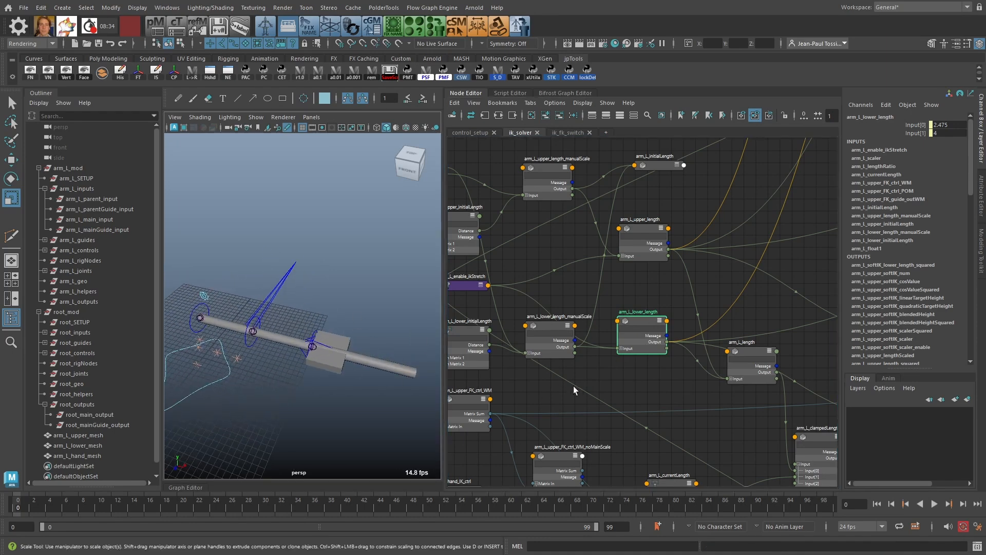
pyautogui.keyDown('alt'); pyautogui.moveTo(574, 386); pyautogui.dragTo(626, 333, button='middle'); pyautogui.keyUp('alt')
pyautogui.keyDown('alt'); pyautogui.moveTo(627, 333); pyautogui.dragTo(651, 352, button='right'); pyautogui.keyUp('alt')
pyautogui.keyDown('alt'); pyautogui.moveTo(651, 352); pyautogui.dragTo(643, 299, button='middle'); pyautogui.keyUp('alt')
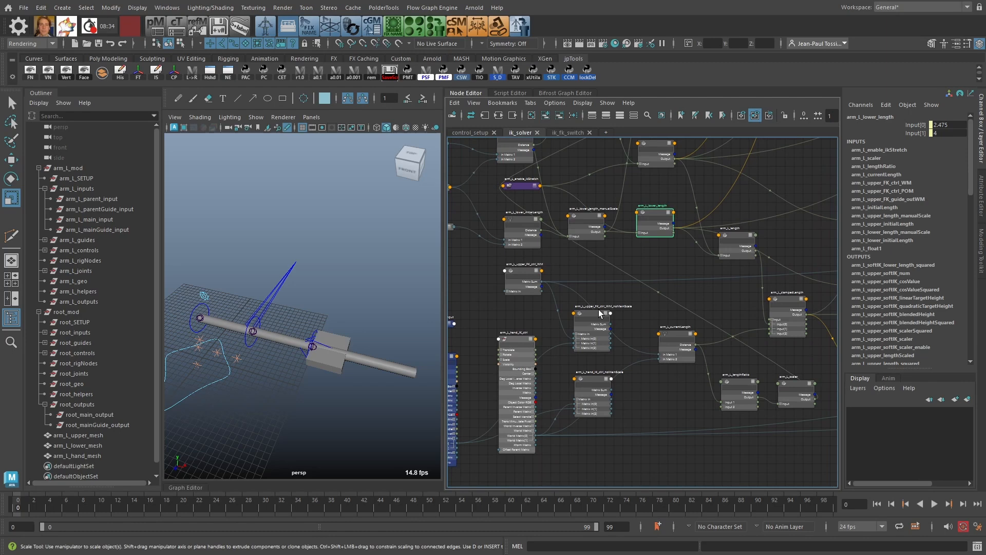
pyautogui.keyDown('alt'); pyautogui.moveTo(672, 252); pyautogui.dragTo(656, 287, button='middle'); pyautogui.keyUp('alt')
pyautogui.keyDown('alt'); pyautogui.moveTo(657, 288); pyautogui.dragTo(643, 296, button='right'); pyautogui.keyUp('alt')
pyautogui.keyDown('alt'); pyautogui.moveTo(692, 328); pyautogui.dragTo(660, 285, button='middle'); pyautogui.keyUp('alt')
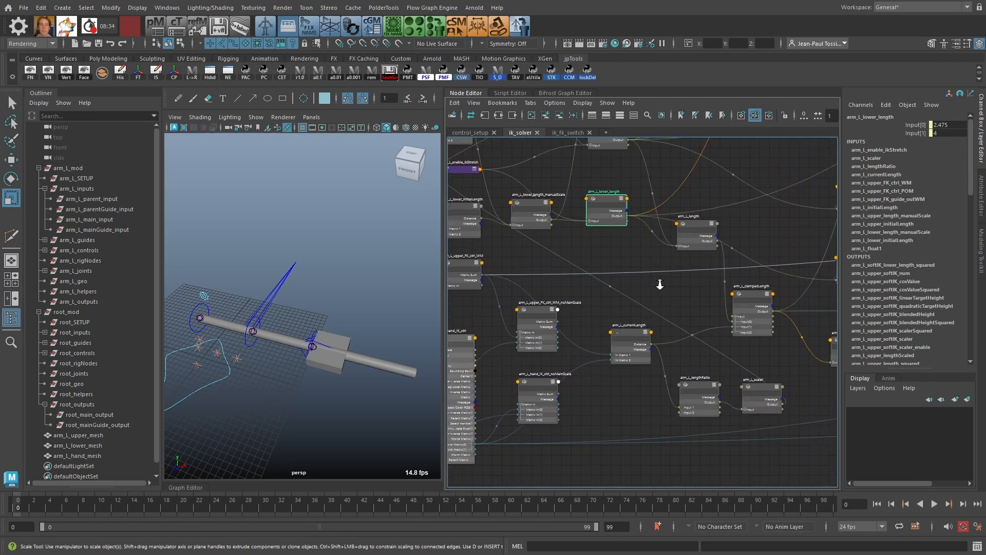
# Step: Reconnect the Matrix Sums of arm_L_upper_FK_ctrl_WM_noMainScale and arm_L_hand_IK_ctrl_noMainScale to arm_L_currentLength's In Matrix 1 and In Matrix 2
pyautogui.keyDown('alt'); pyautogui.moveTo(660, 285); pyautogui.dragTo(651, 285, button='right'); pyautogui.keyUp('alt')
pyautogui.keyDown('alt'); pyautogui.moveTo(689, 319); pyautogui.dragTo(609, 348, button='middle'); pyautogui.keyUp('alt')
pyautogui.keyDown('alt'); pyautogui.moveTo(609, 348); pyautogui.dragTo(576, 365, button='right'); pyautogui.keyUp('alt')
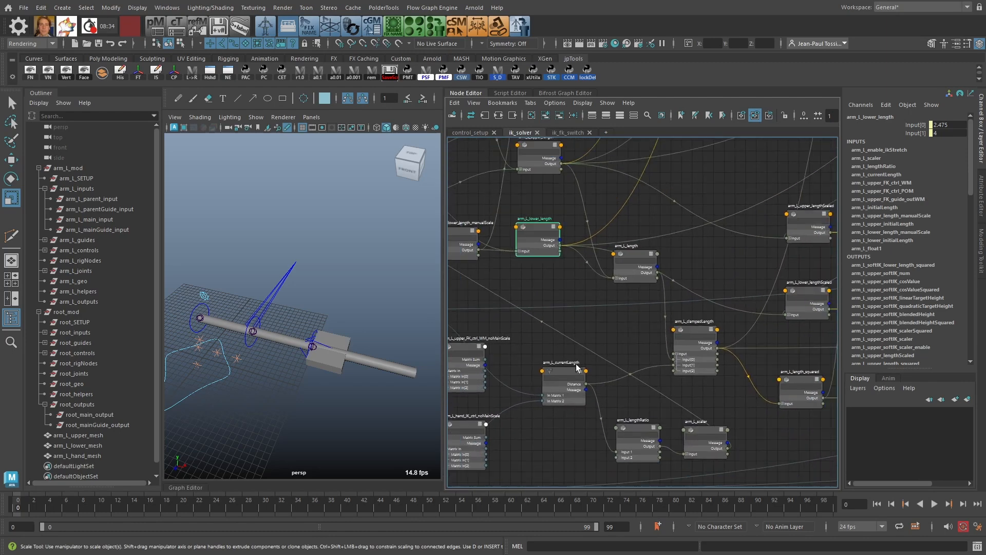
pyautogui.click(576, 366)
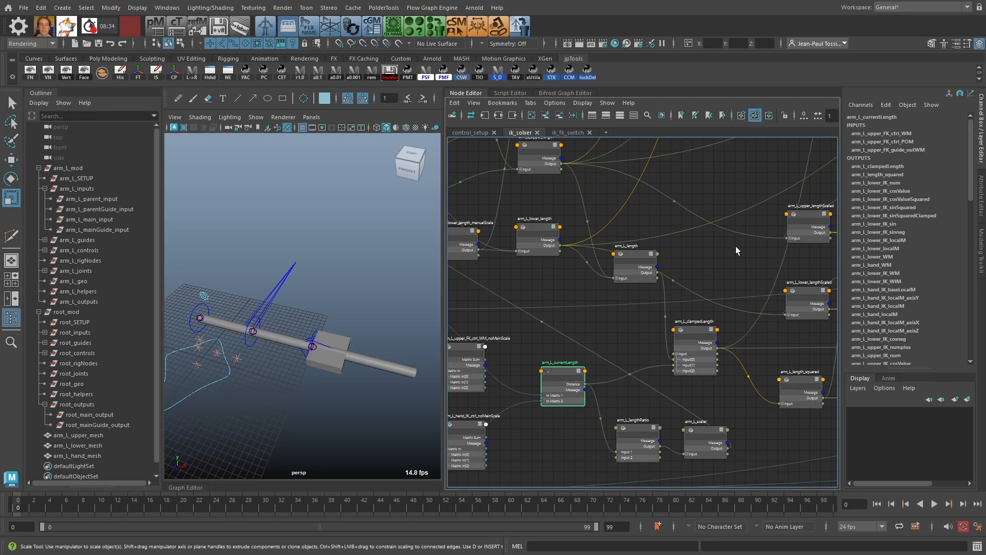
pyautogui.keyDown('alt'); pyautogui.moveTo(551, 314); pyautogui.dragTo(637, 304, button='middle'); pyautogui.keyUp('alt')
pyautogui.keyDown('alt'); pyautogui.moveTo(637, 304); pyautogui.dragTo(637, 313, button='right'); pyautogui.keyUp('alt')
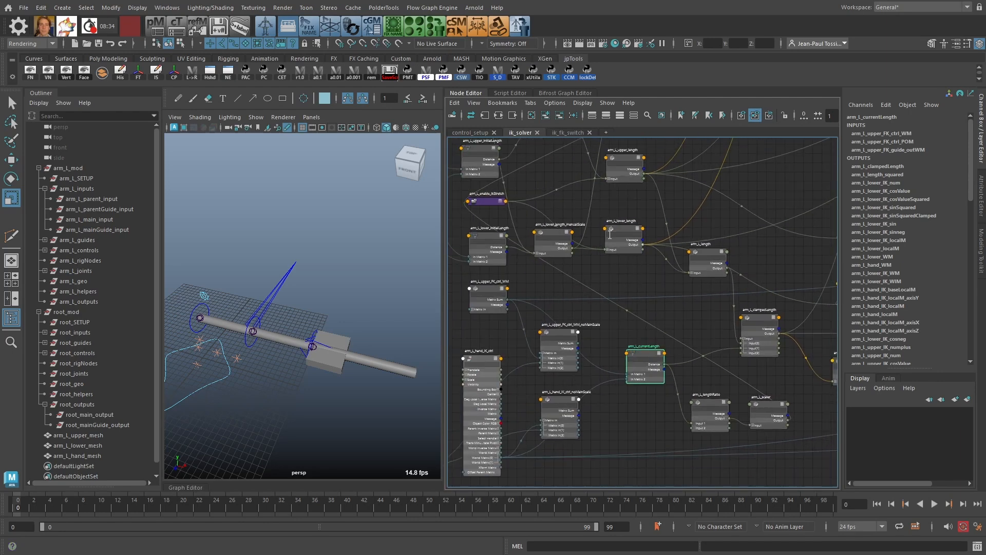
pyautogui.keyDown('alt'); pyautogui.moveTo(639, 314); pyautogui.dragTo(668, 275, button='middle'); pyautogui.keyUp('alt')
pyautogui.keyDown('alt'); pyautogui.moveTo(668, 275); pyautogui.dragTo(559, 295, button='right'); pyautogui.keyUp('alt')
pyautogui.keyDown('alt'); pyautogui.moveTo(560, 294); pyautogui.dragTo(611, 277, button='middle'); pyautogui.keyUp('alt')
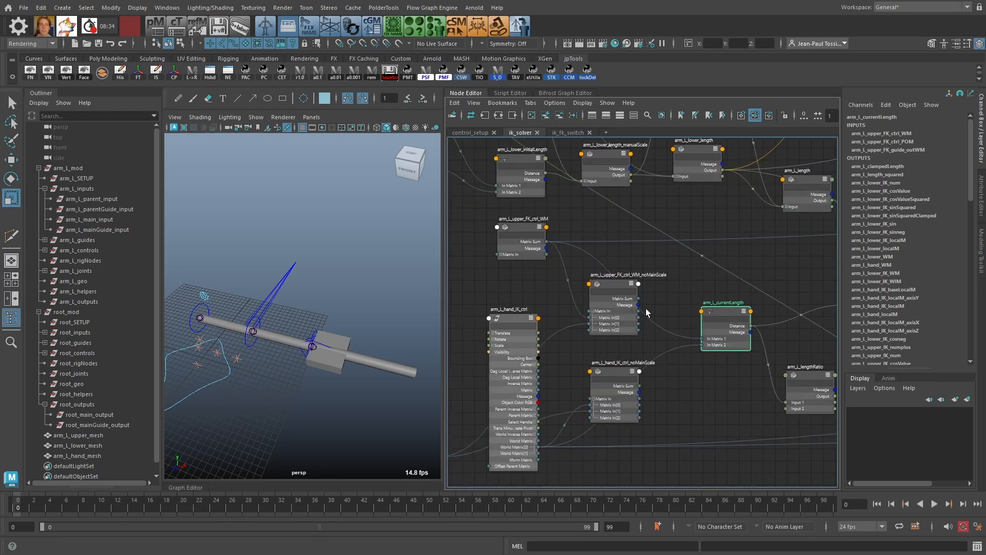
pyautogui.moveTo(639, 299); pyautogui.dragTo(702, 338)
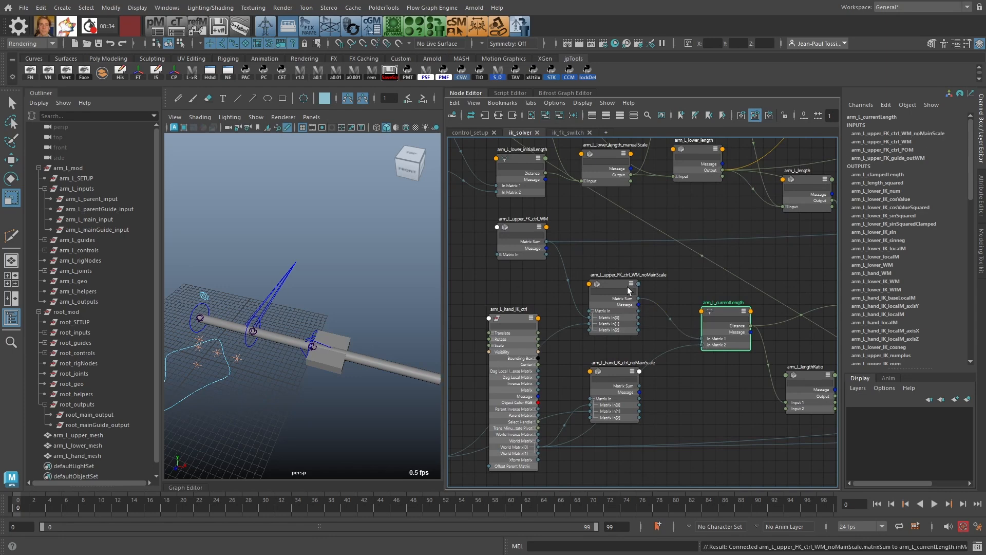
pyautogui.moveTo(671, 371); pyautogui.dragTo(703, 344)
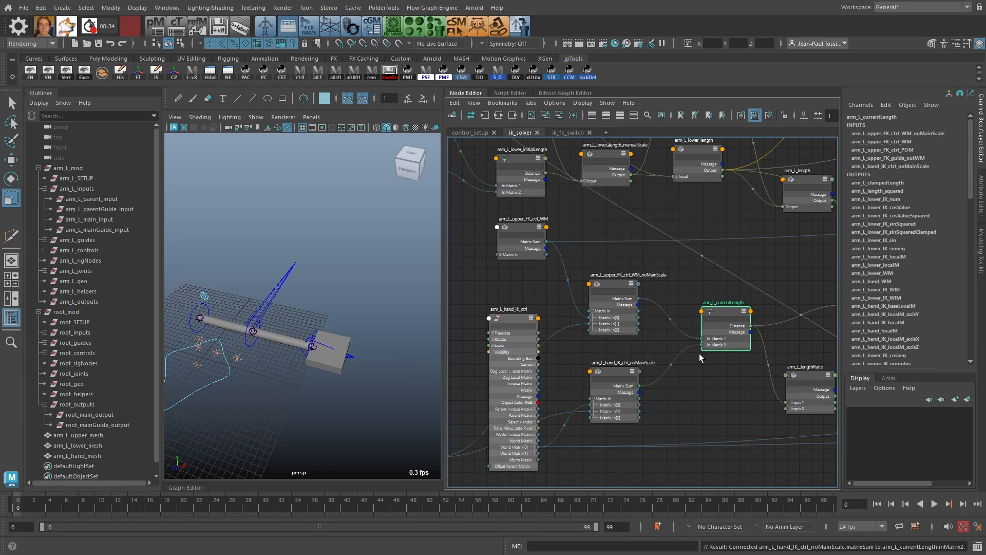
# Step: Check arm_L_scaler's input values with the noMainScale nodes back in the length calculation
pyautogui.keyDown('alt'); pyautogui.moveTo(730, 391); pyautogui.dragTo(635, 377, button='middle'); pyautogui.keyUp('alt')
pyautogui.click(786, 367)
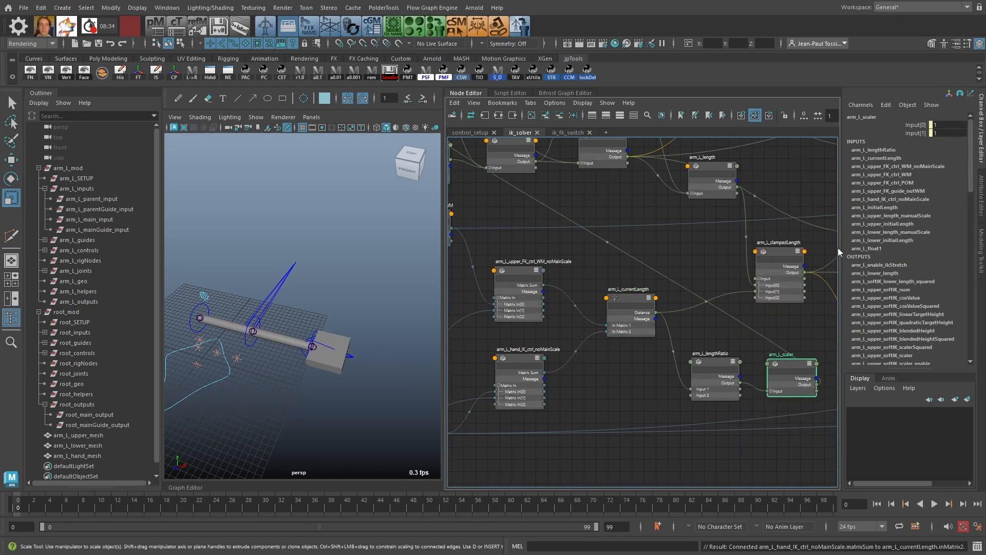
pyautogui.keyDown('alt'); pyautogui.moveTo(674, 293); pyautogui.dragTo(730, 359, button='middle'); pyautogui.keyUp('alt')
pyautogui.scroll(-2, 730, 359)
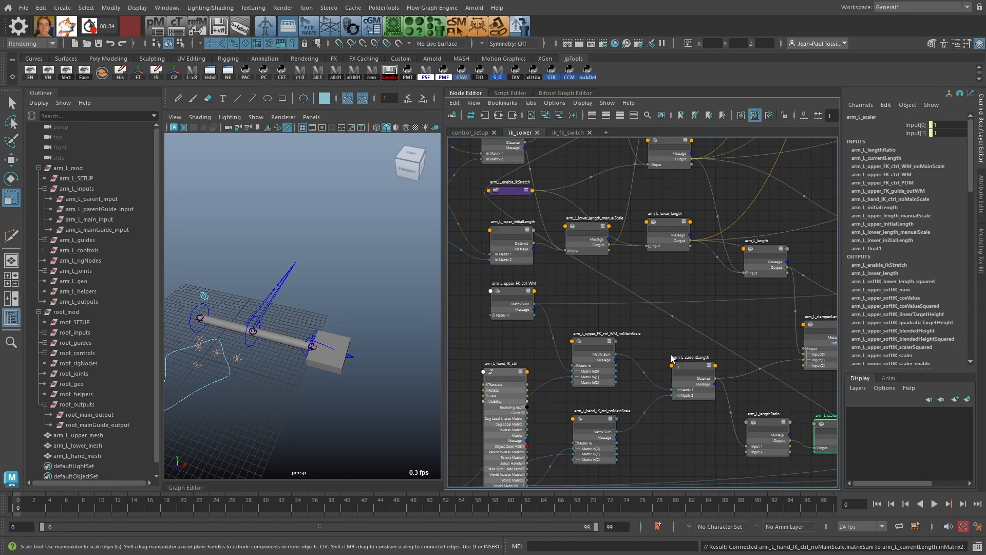
# Step: Set root_main_ctrl's Scale X, Y and Z to 1 and clear the selection
pyautogui.click(222, 389)
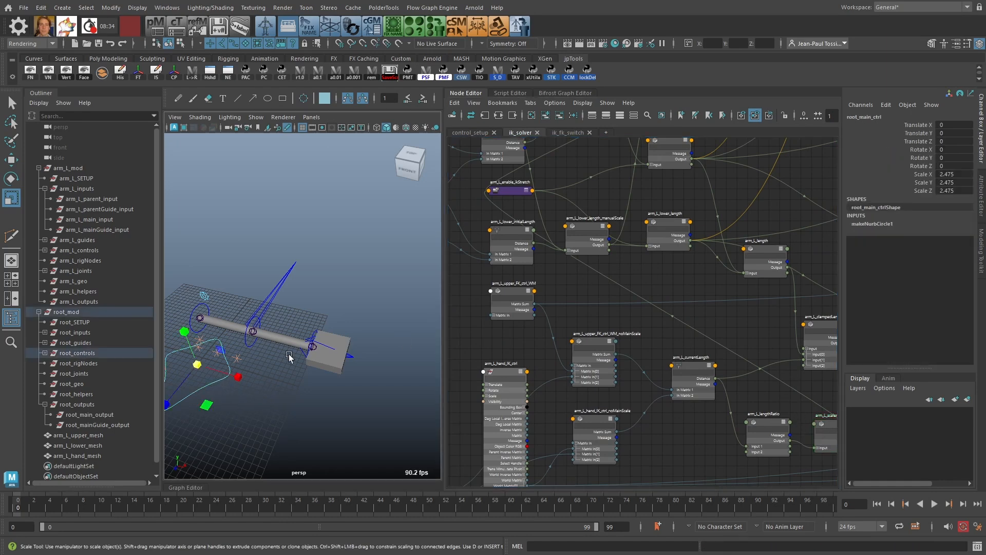
pyautogui.moveTo(955, 174); pyautogui.dragTo(955, 191)
pyautogui.write('1')
pyautogui.press('Return')
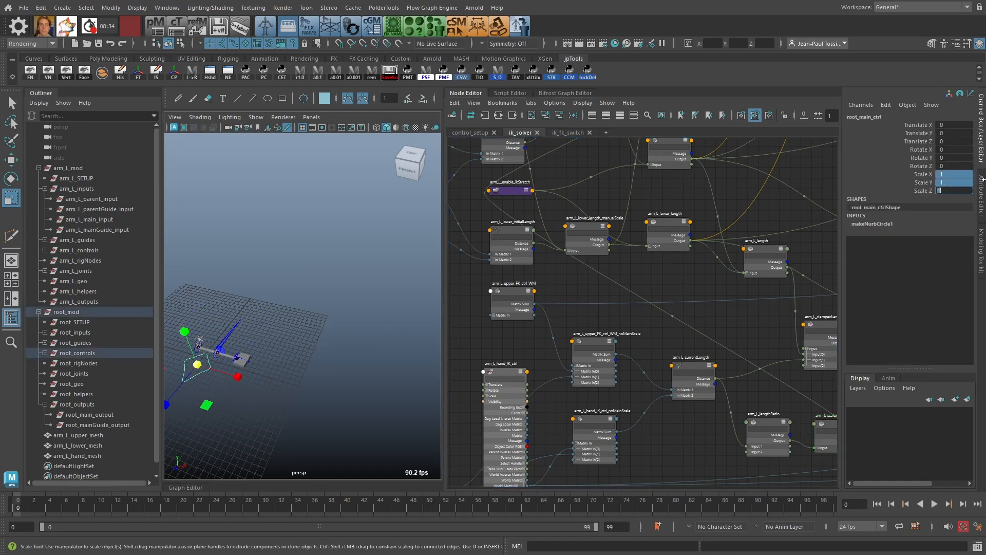
pyautogui.click(297, 375)
# Step: Test the arm by moving, rotating and scaling root_main_ctrl, and select the Use Ik attribute of arm_L_settings_ctrl
pyautogui.keyDown('alt'); pyautogui.moveTo(319, 360); pyautogui.dragTo(385, 327, button='middle'); pyautogui.keyUp('alt')
pyautogui.keyDown('alt'); pyautogui.moveTo(360, 331); pyautogui.dragTo(406, 346, button='right'); pyautogui.keyUp('alt')
pyautogui.keyDown('alt'); pyautogui.moveTo(405, 347); pyautogui.dragTo(349, 362, button='middle'); pyautogui.keyUp('alt')
pyautogui.keyDown('alt'); pyautogui.moveTo(349, 362); pyautogui.dragTo(313, 349); pyautogui.keyUp('alt')
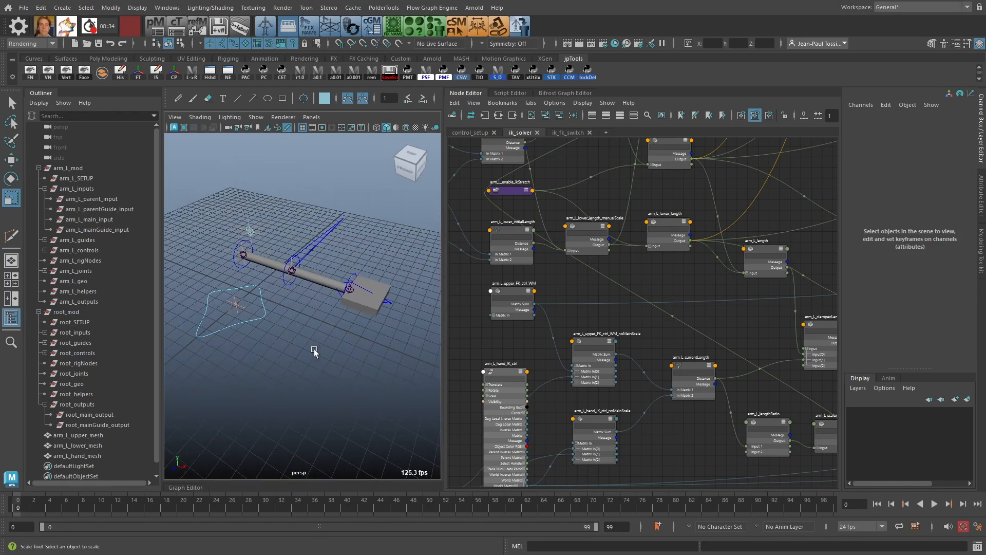
pyautogui.click(264, 317)
pyautogui.press('e')
pyautogui.moveTo(242, 310); pyautogui.dragTo(289, 200)
pyautogui.hotkey('ctrl', 'z')
pyautogui.press('w')
pyautogui.press('e')
pyautogui.press('r')
pyautogui.click(279, 214)
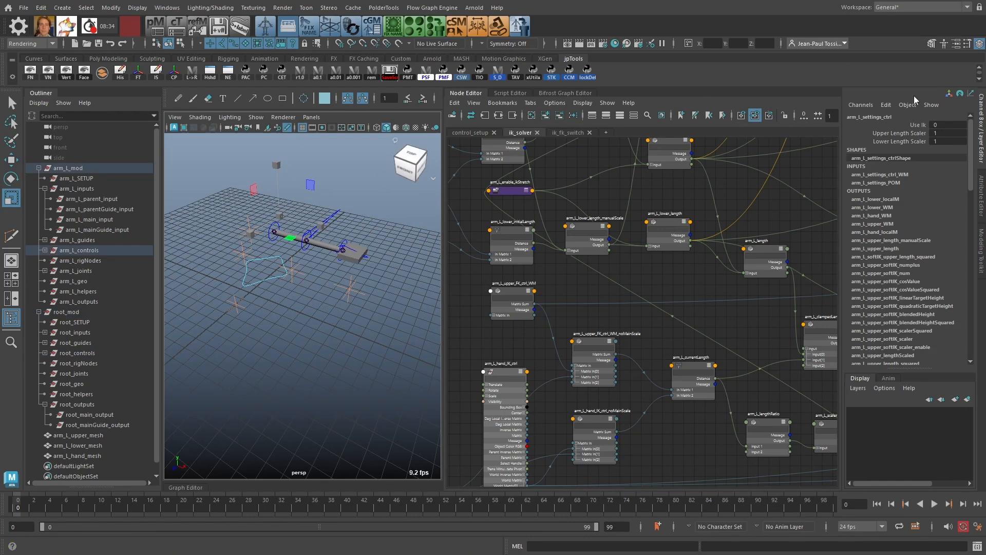
pyautogui.click(917, 124)
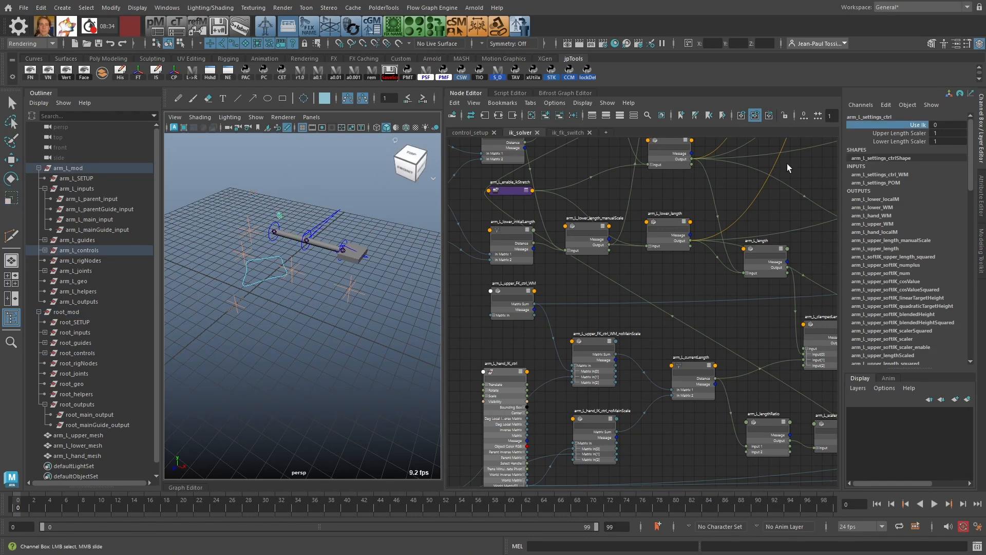
# Step: Reset root_main_ctrl's translation and rotation to 0 and its scale to 1, and clear the selection
pyautogui.click(260, 283)
pyautogui.click(961, 125)
pyautogui.moveTo(962, 125); pyautogui.dragTo(963, 191)
pyautogui.write('0')
pyautogui.press('Return')
pyautogui.click(962, 175)
pyautogui.write('1')
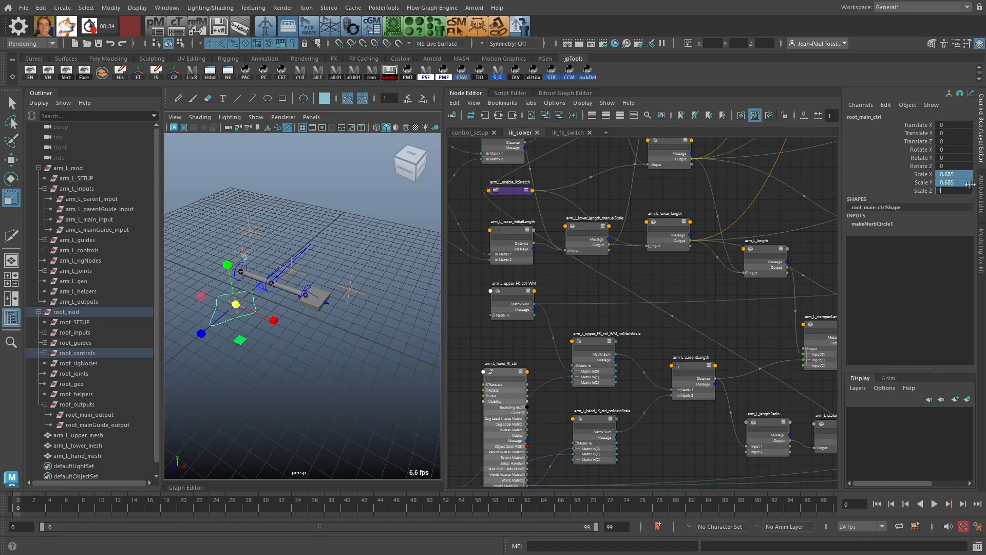
pyautogui.press('Return')
pyautogui.click(324, 371)
pyautogui.keyDown('alt'); pyautogui.moveTo(325, 371); pyautogui.dragTo(345, 368); pyautogui.keyUp('alt')
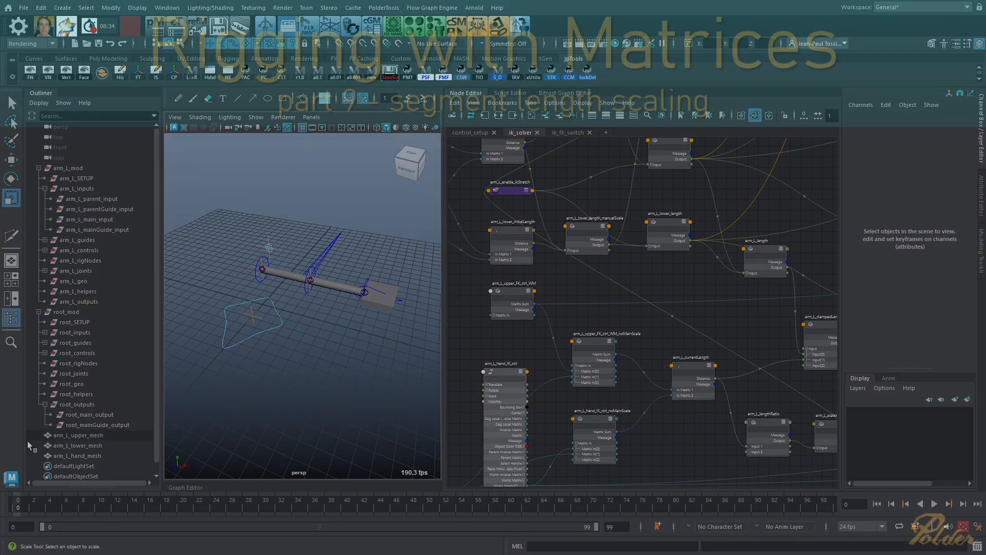